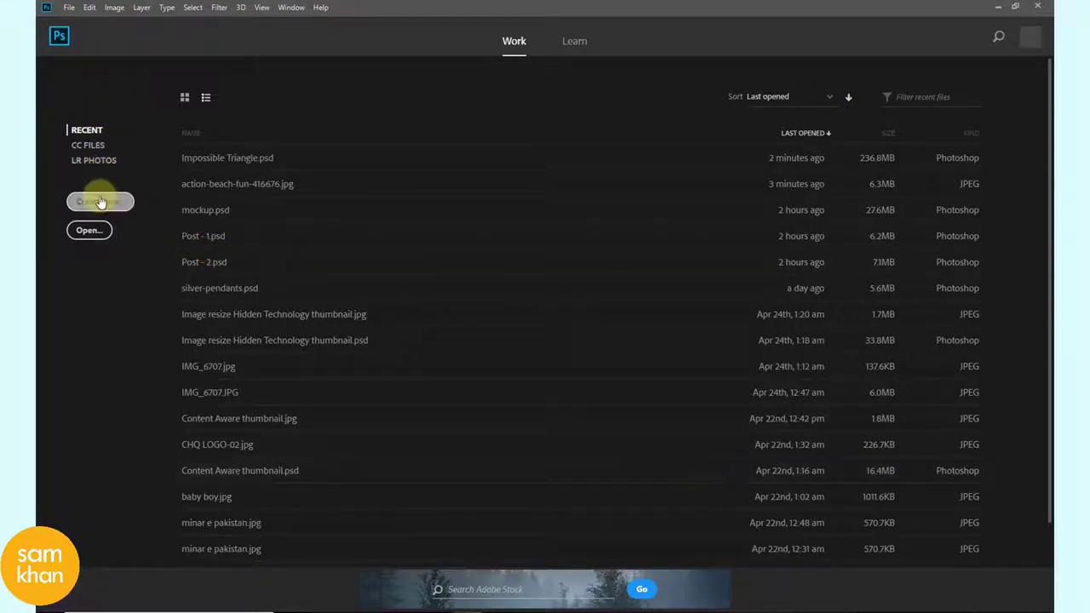
Create a new 10 × 10 inch, 300 ppi portrait document with a white background
click(100, 201)
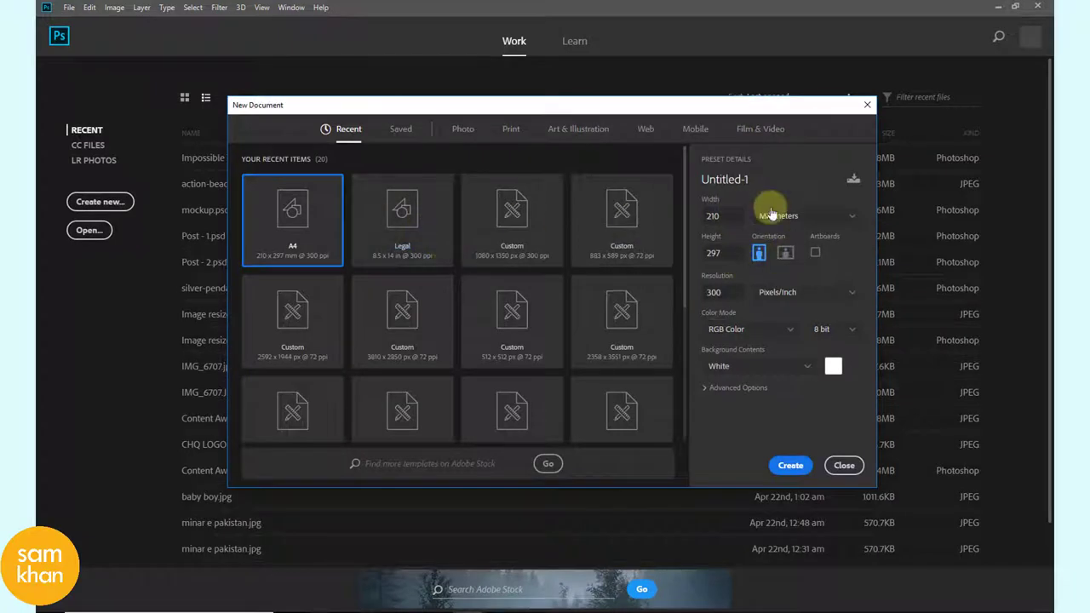
click(778, 217)
click(770, 257)
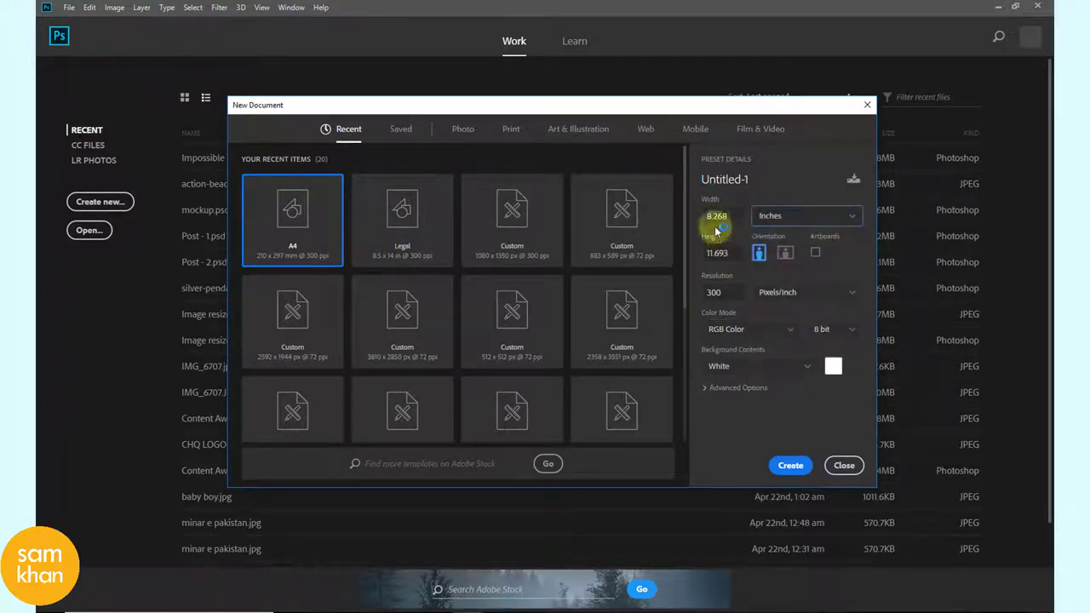
click(715, 216)
text(10)
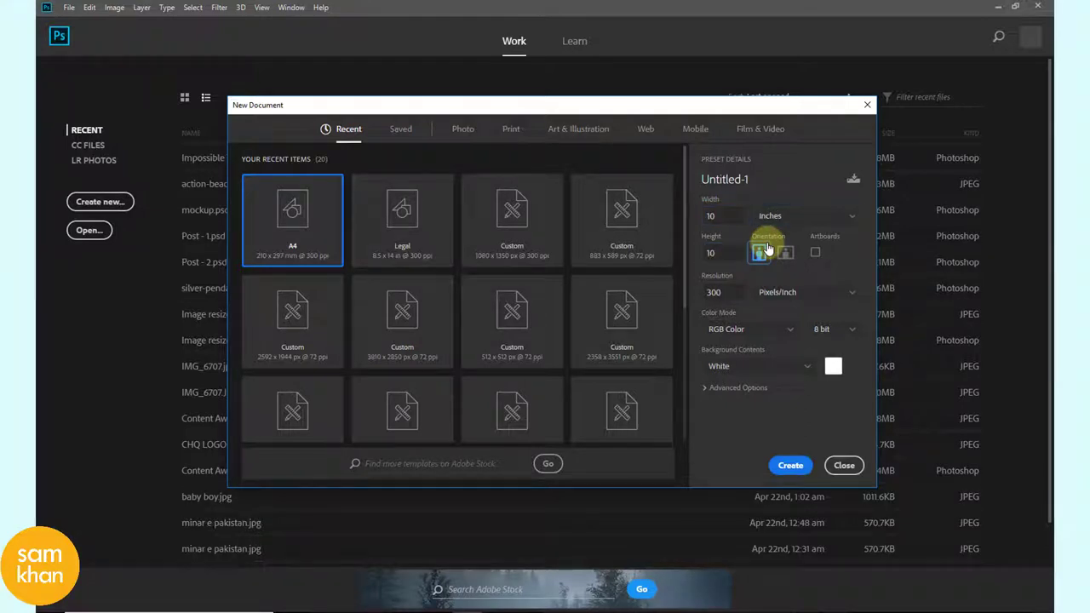
click(766, 247)
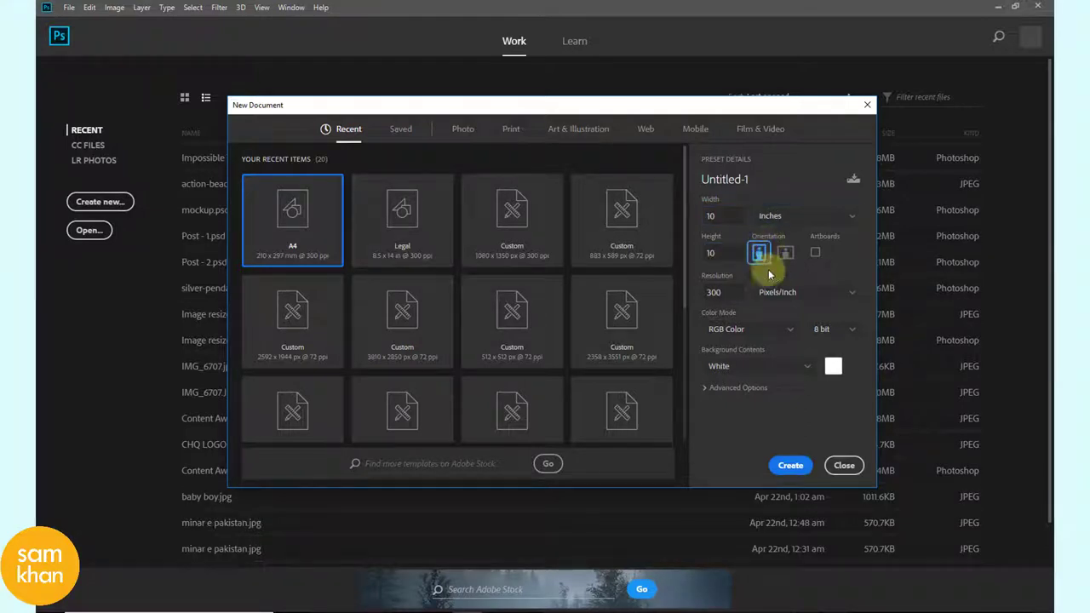
click(790, 464)
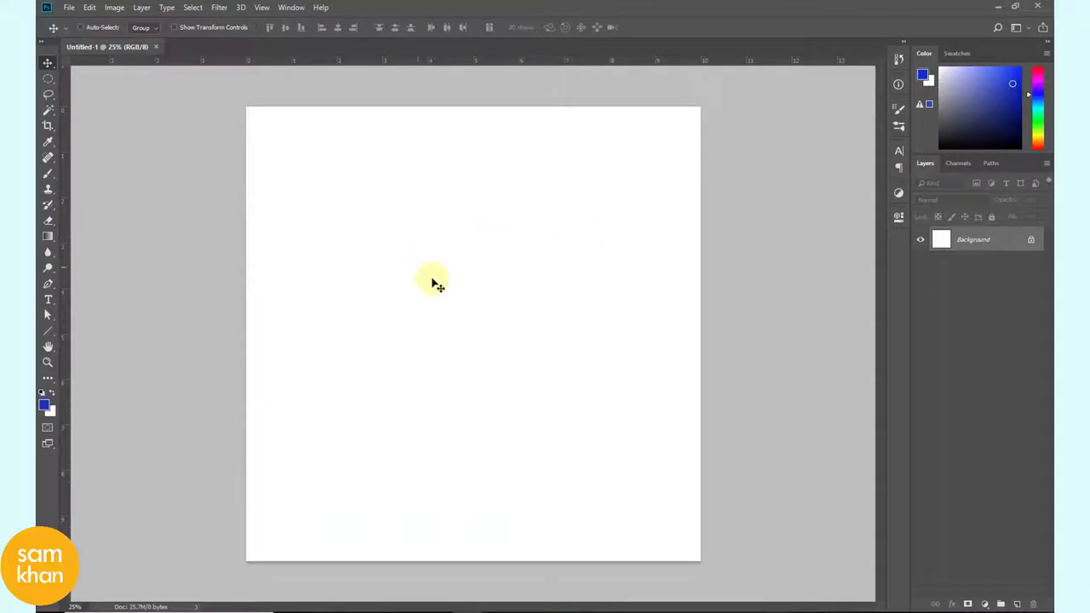
Add an empty Layer 1 above Background and select the Custom Shape Tool
key(ctrl+0)
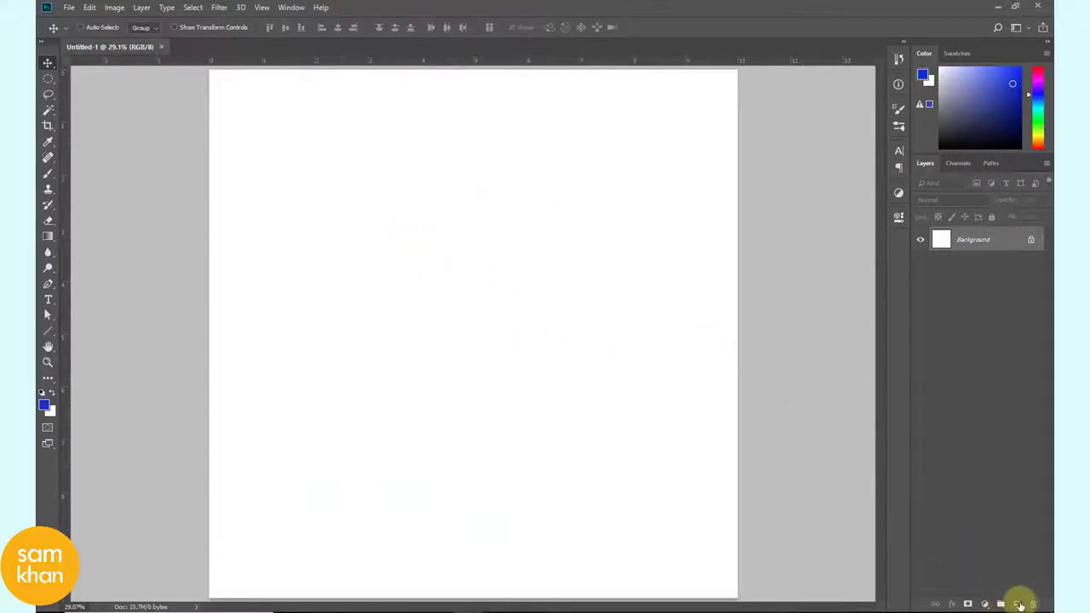
click(1017, 604)
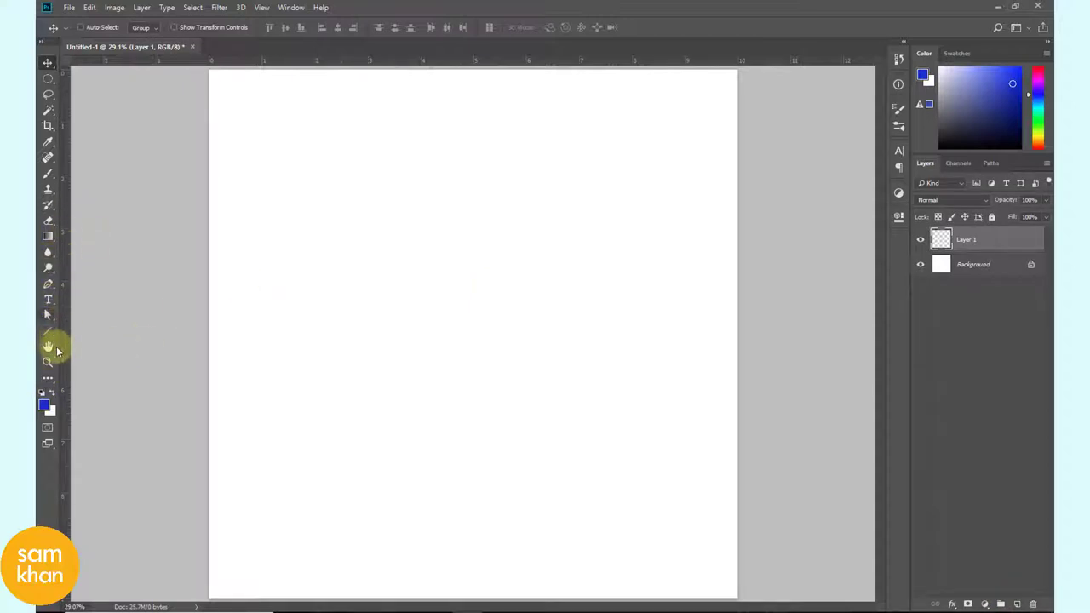
click(51, 339)
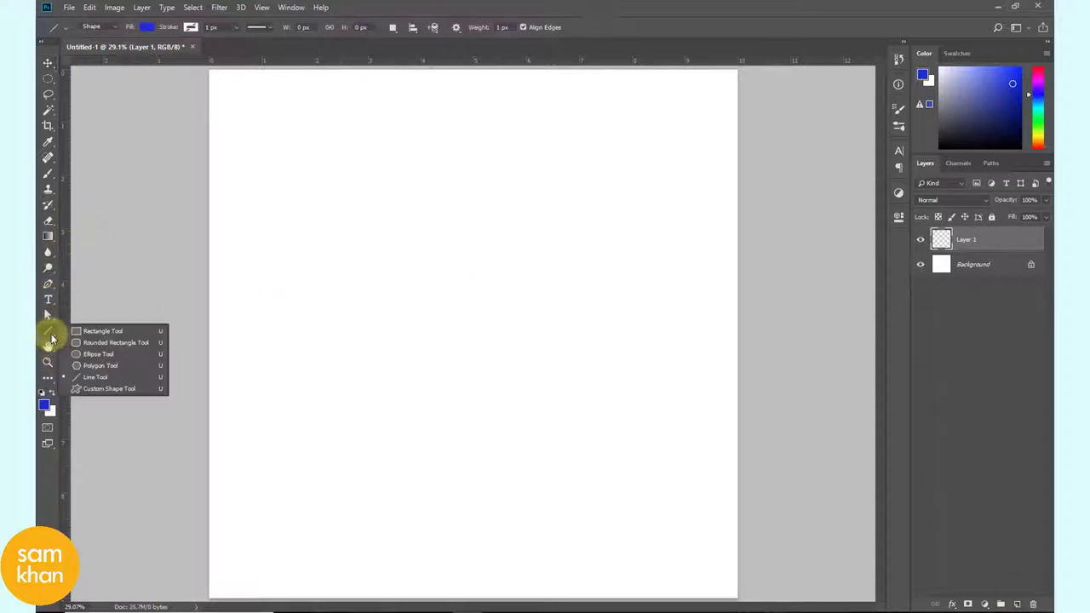
click(105, 389)
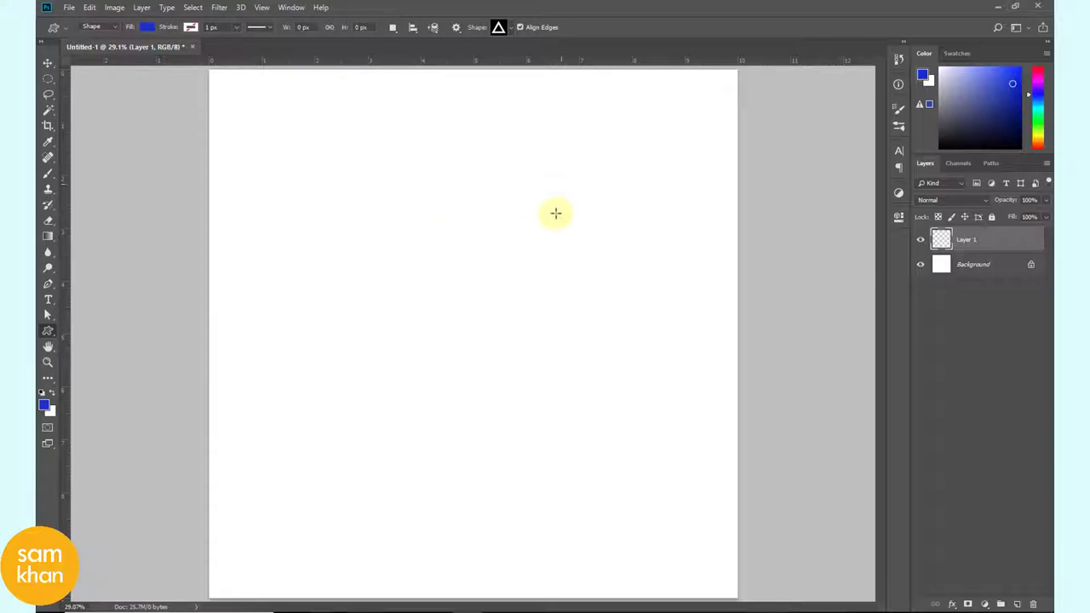
Load the All custom shape set into the shape picker, replacing the current shapes
click(509, 27)
scroll(485, 140, down, 3)
scroll(499, 163, down, 3)
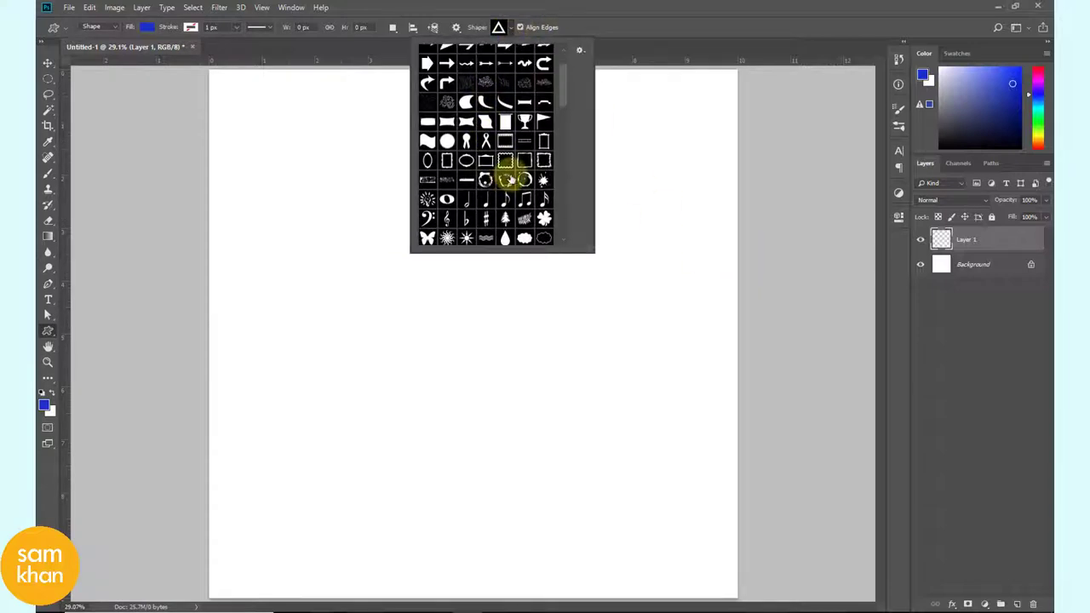
scroll(506, 170, down, 3)
scroll(519, 187, down, 3)
scroll(511, 162, down, 1)
scroll(506, 141, down, 1)
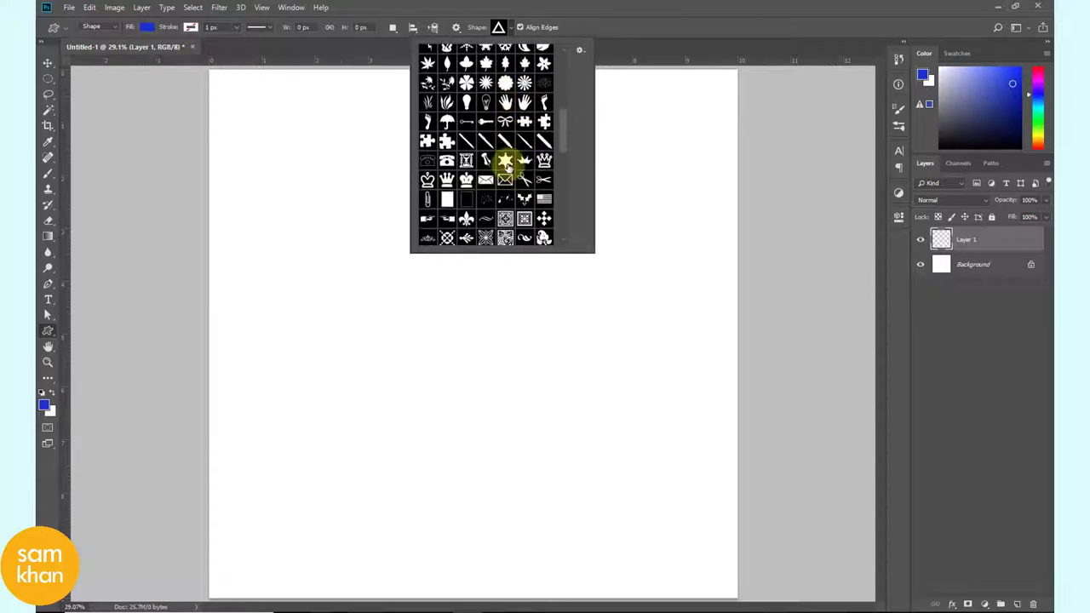
scroll(505, 92, up, 2)
scroll(516, 119, up, 3)
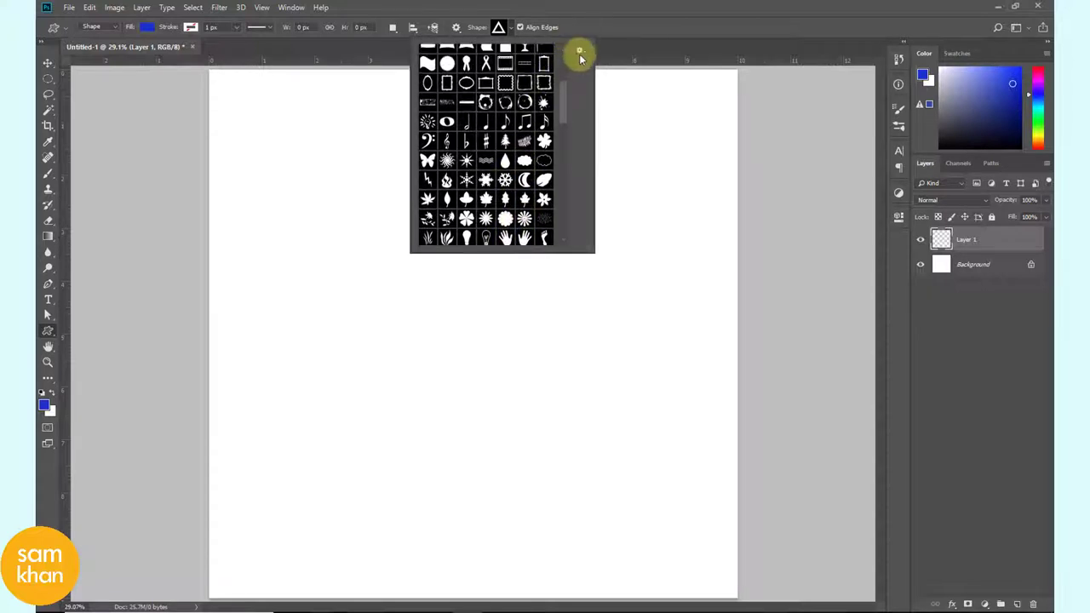
click(579, 51)
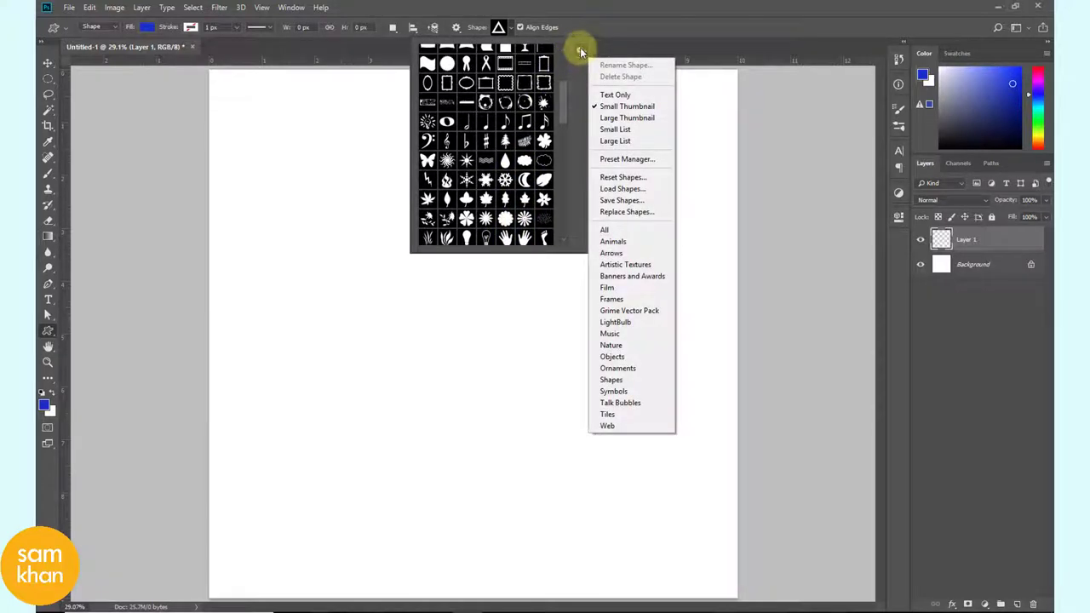
click(612, 232)
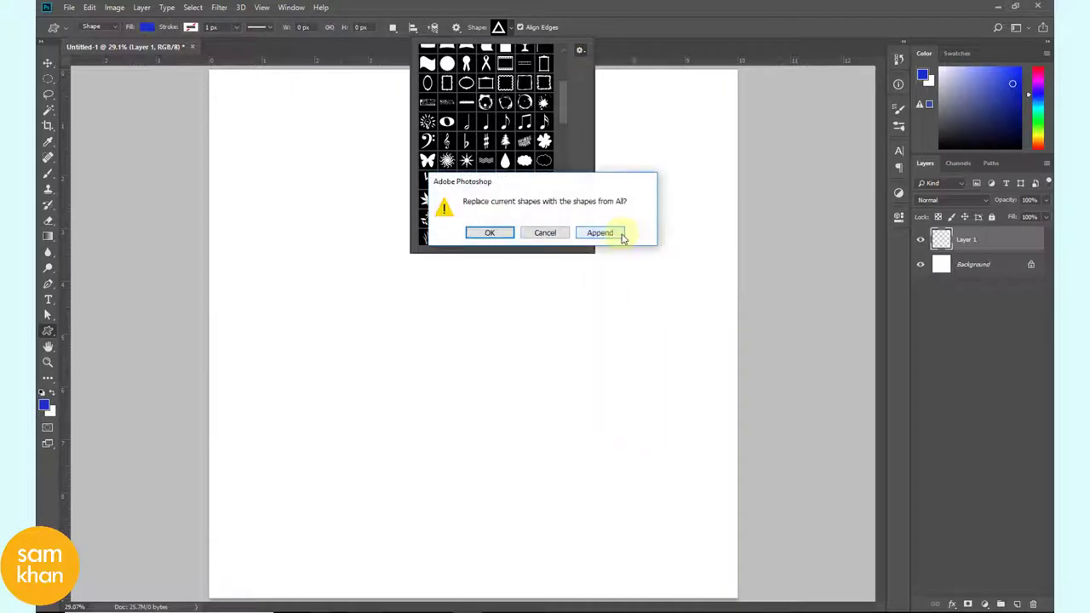
click(490, 233)
Choose the hollow triangle frame shape from the All set
scroll(516, 136, up, 3)
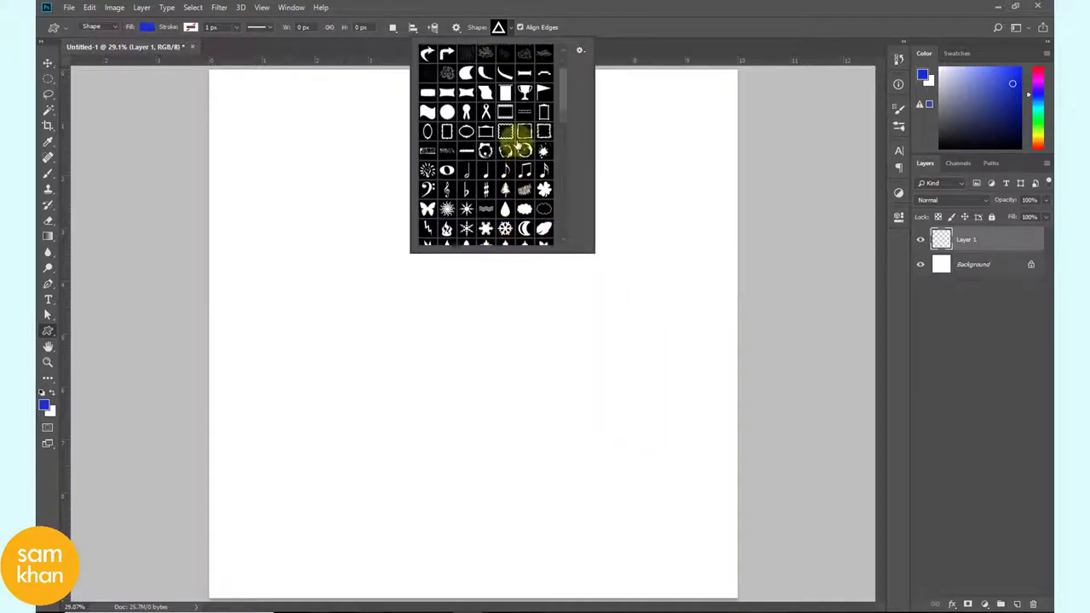
scroll(515, 143, up, 3)
scroll(514, 140, up, 3)
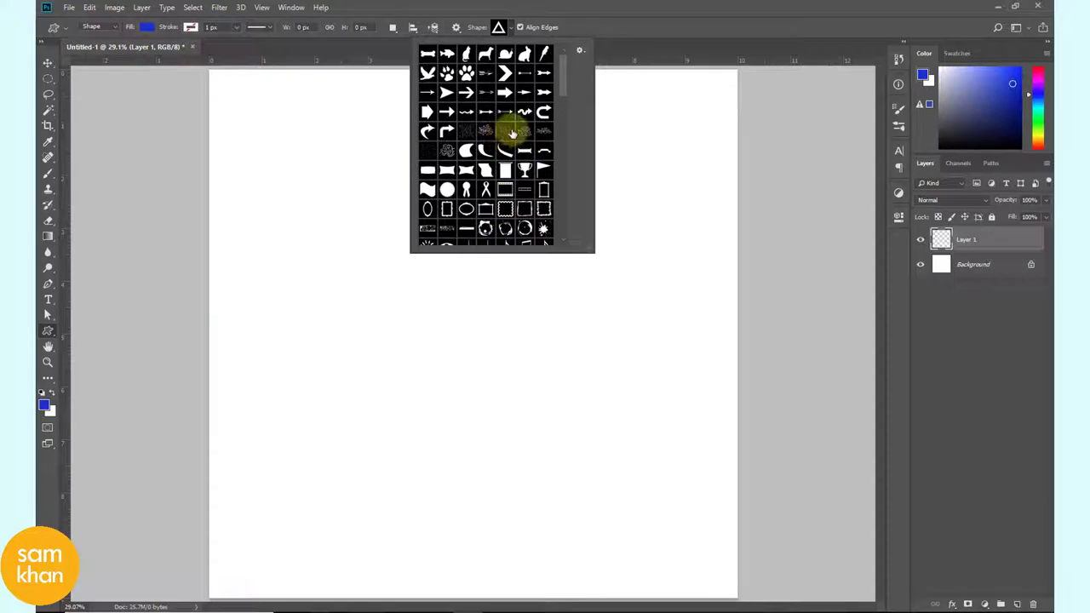
scroll(490, 187, down, 1)
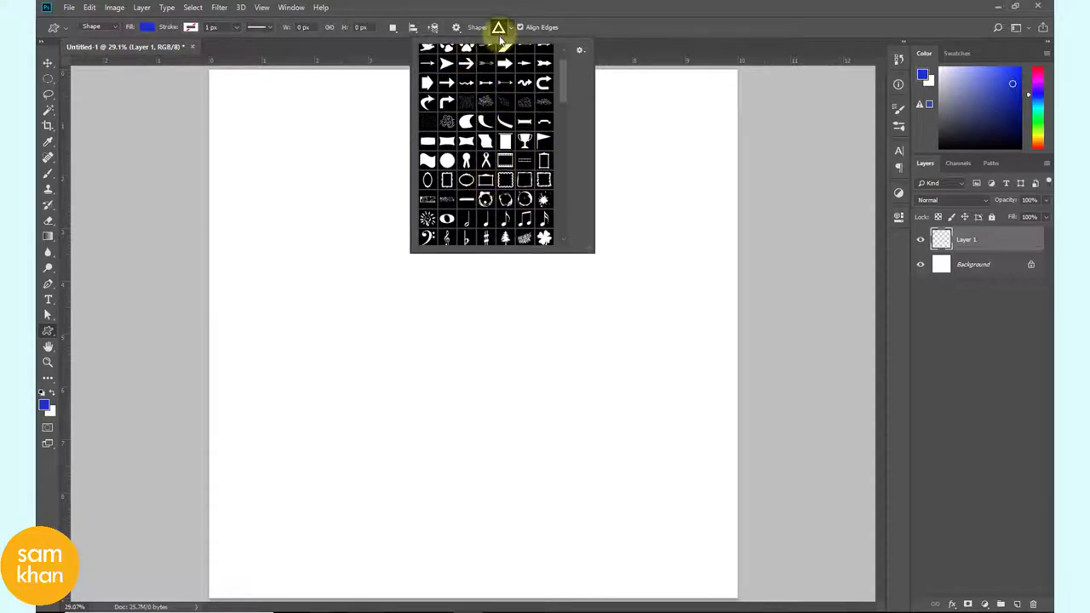
scroll(510, 134, down, 2)
scroll(516, 139, down, 2)
scroll(516, 142, down, 2)
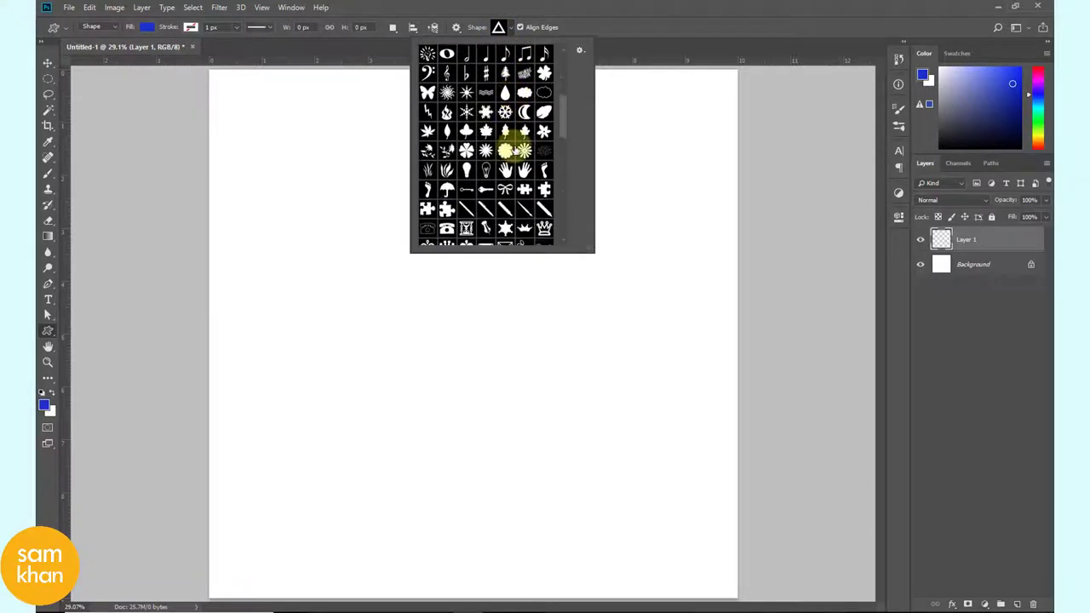
scroll(513, 151, down, 3)
scroll(516, 145, down, 3)
scroll(511, 151, down, 3)
scroll(503, 151, down, 3)
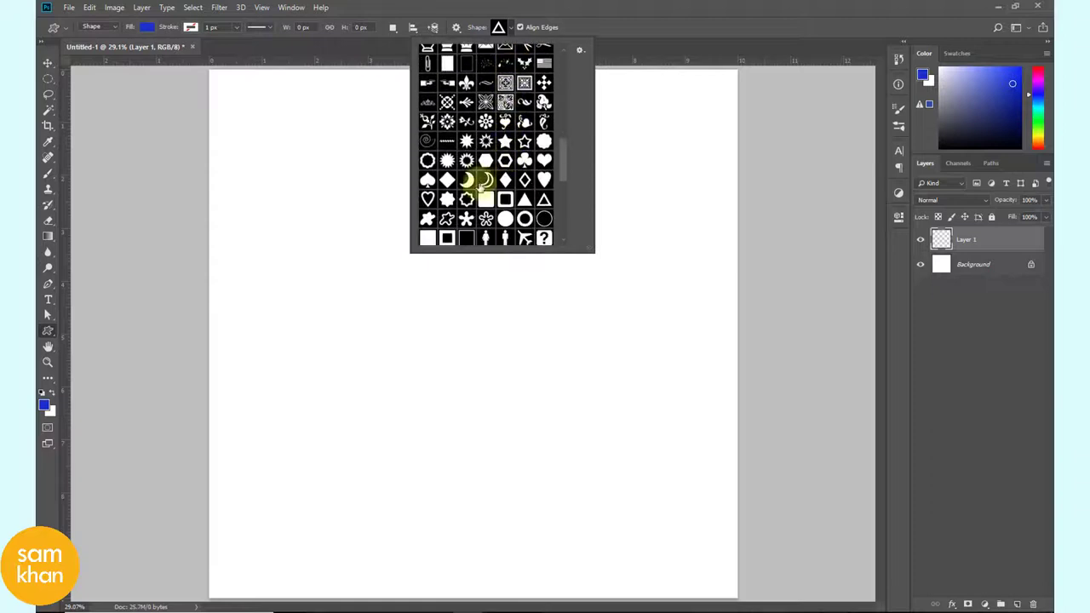
scroll(481, 180, down, 1)
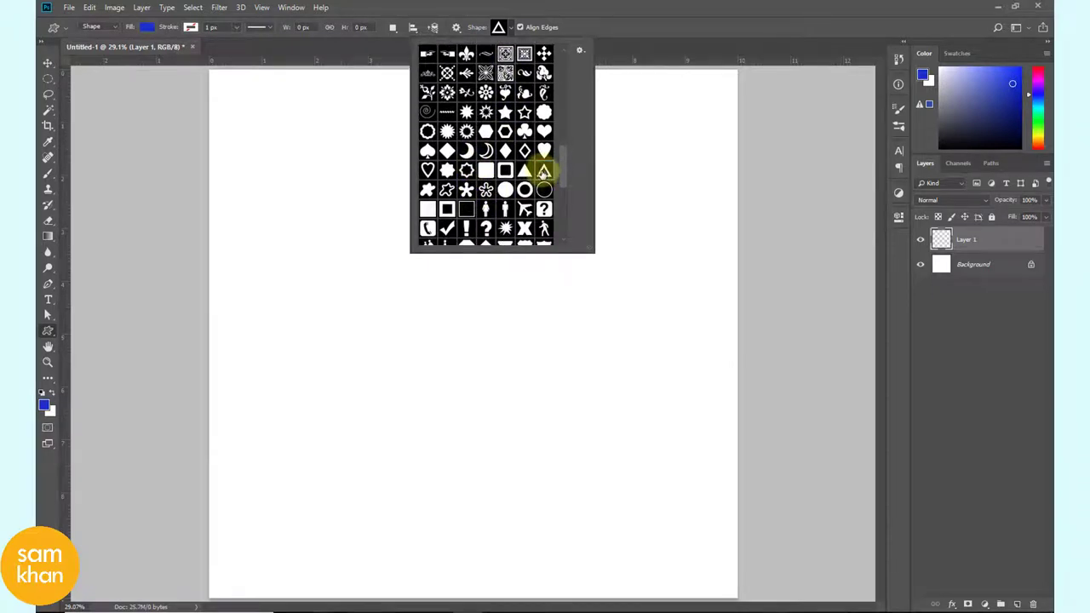
click(633, 25)
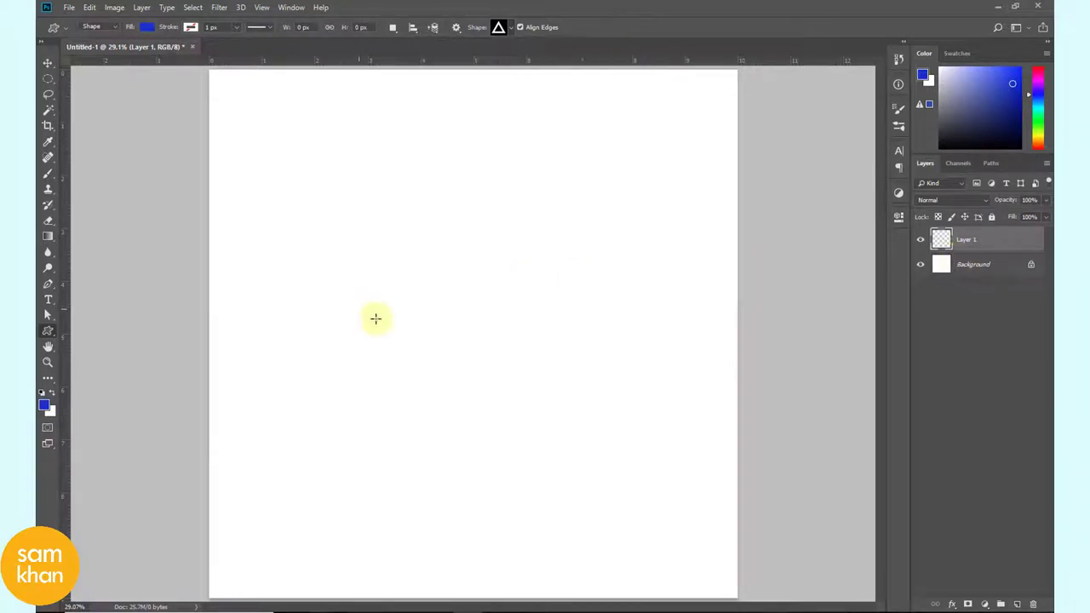
Draw the hollow triangle, fill it black, and drag a vertical guide across it
drag(347, 202, 747, 447)
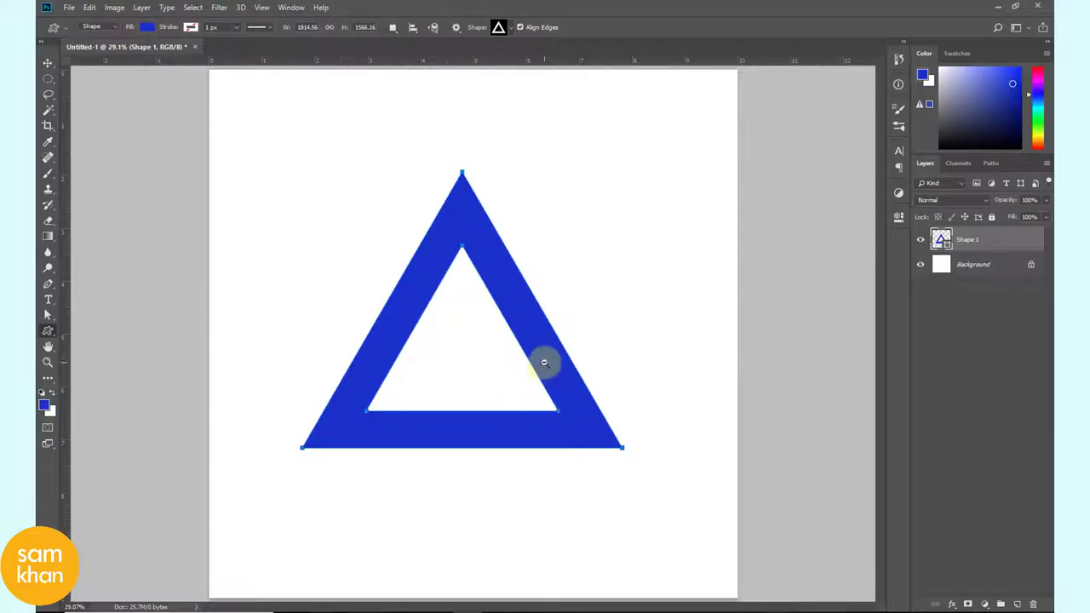
scroll(528, 360, down, 2)
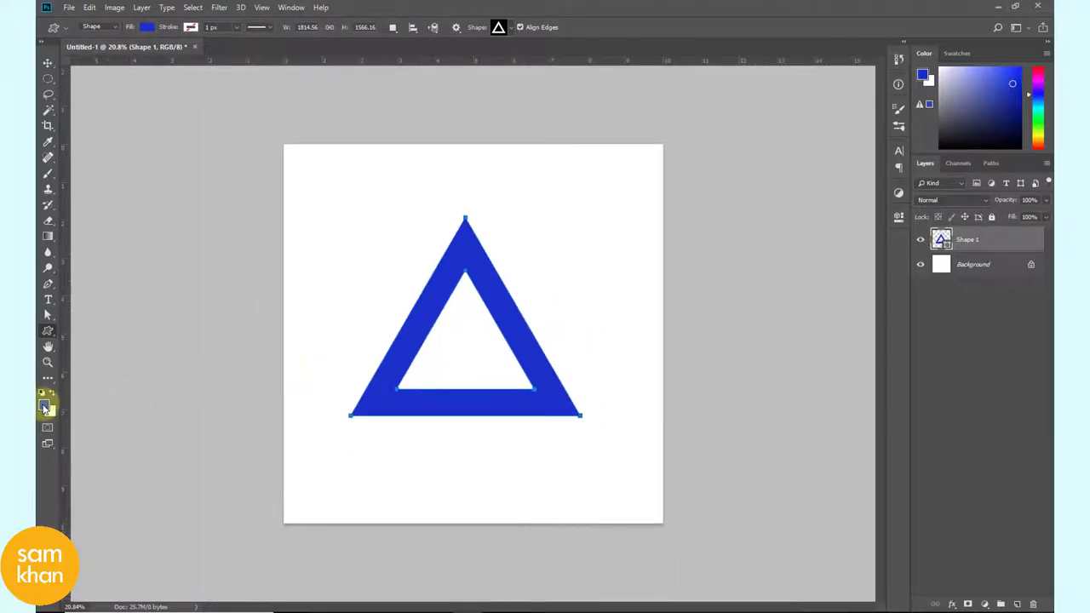
click(45, 404)
drag(105, 482, 84, 508)
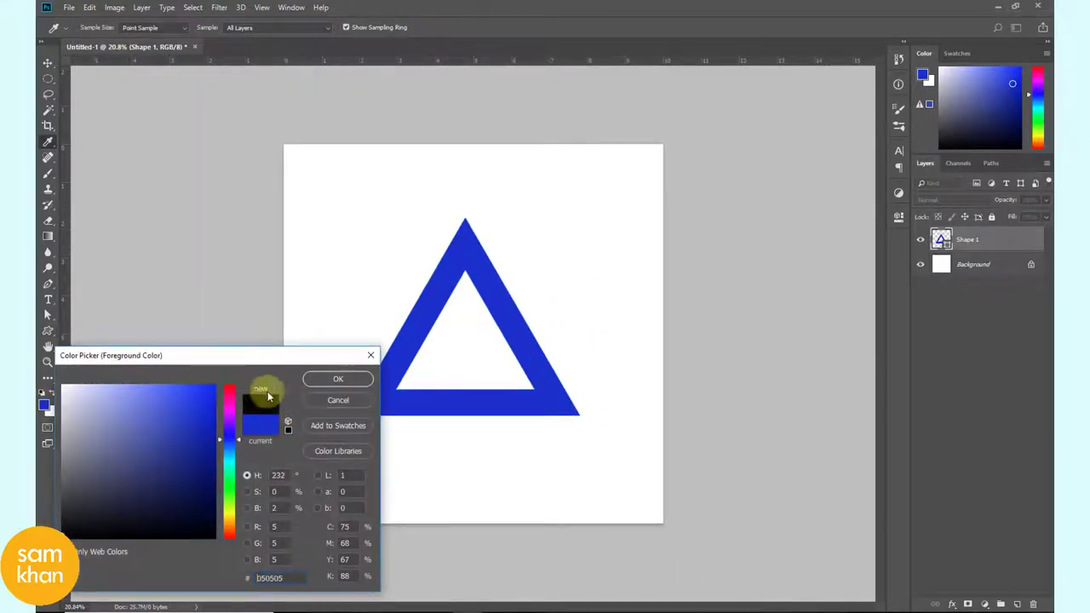
click(334, 380)
key(alt+BackSpace)
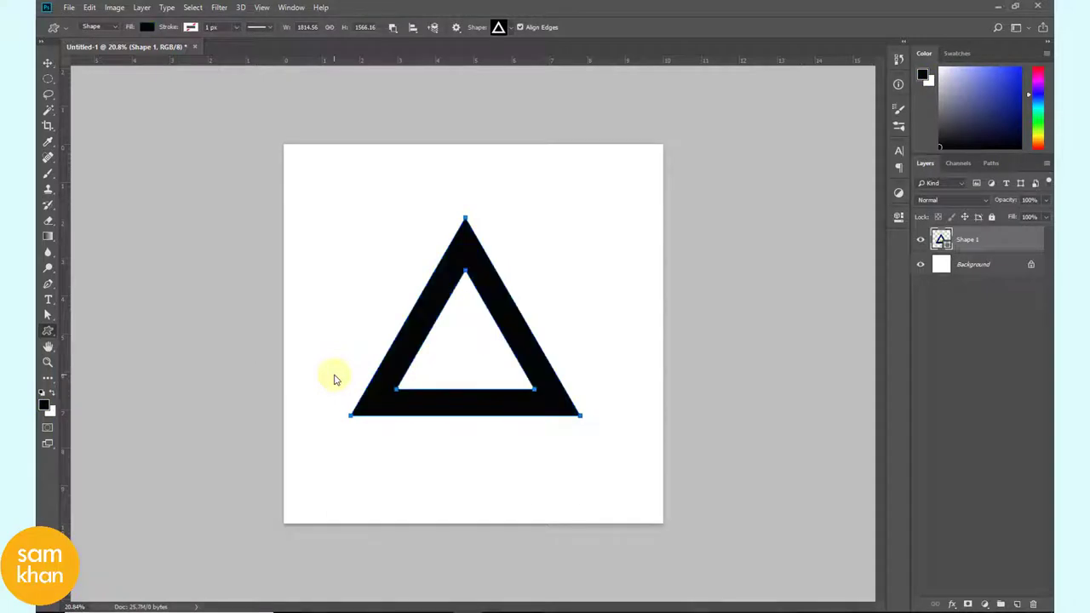
key(v)
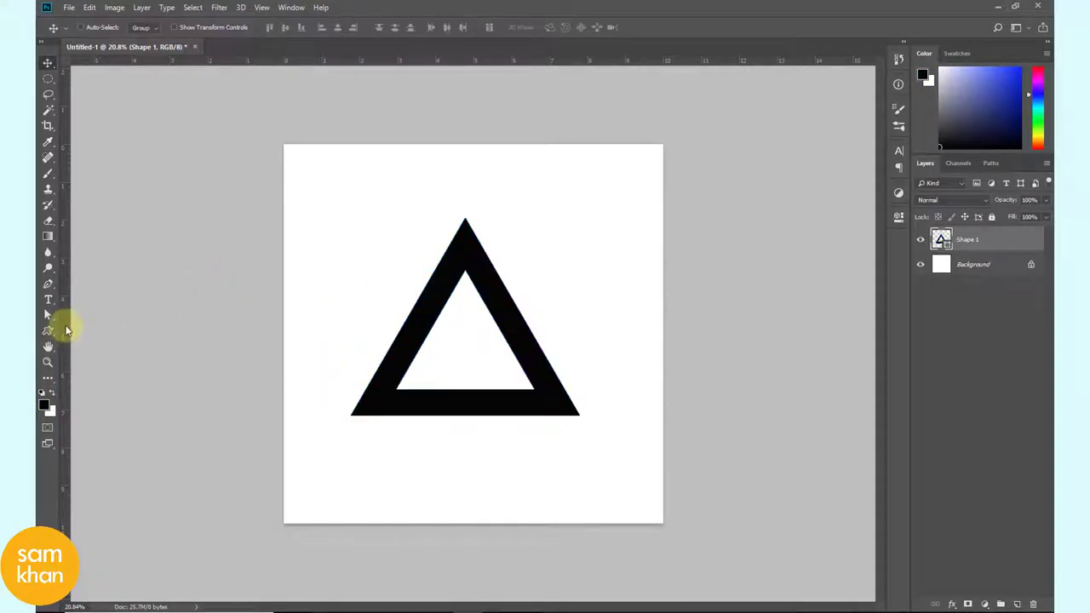
mouse_move(65, 335)
mouse_down()
mouse_move(438, 398)
mouse_move(529, 428)
mouse_up()
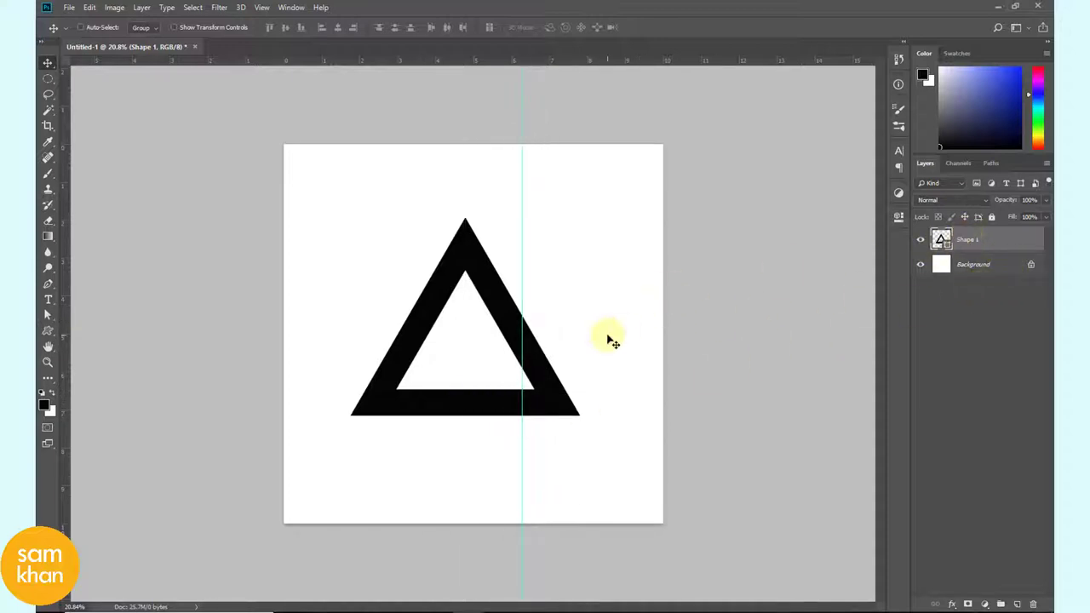
Rotate the black triangle 30° to point left, right edge flush on the guide
key(ctrl)
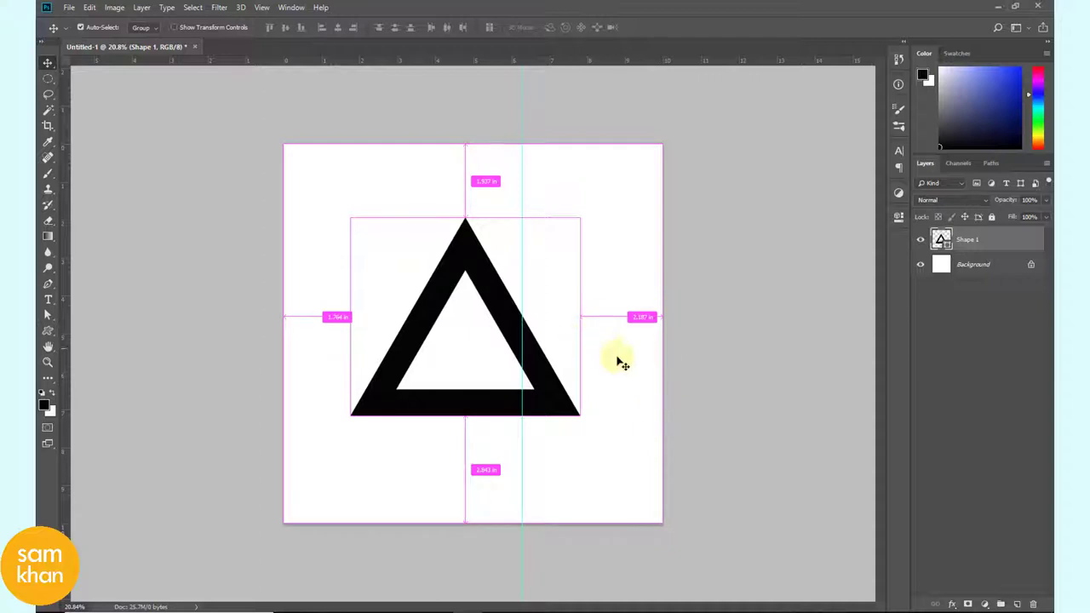
key(ctrl+t)
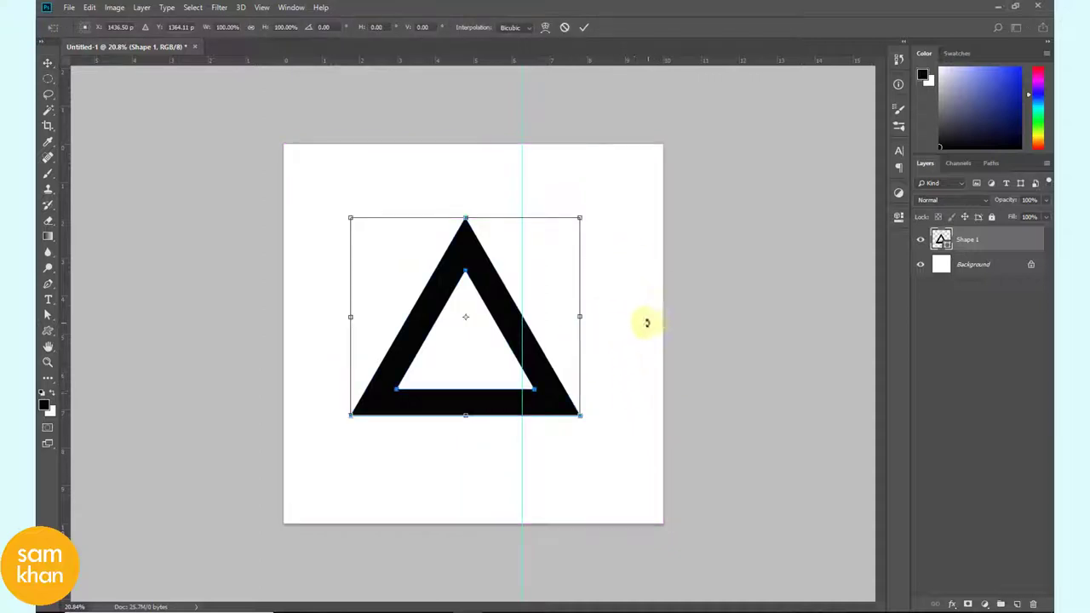
drag(604, 280, 613, 346)
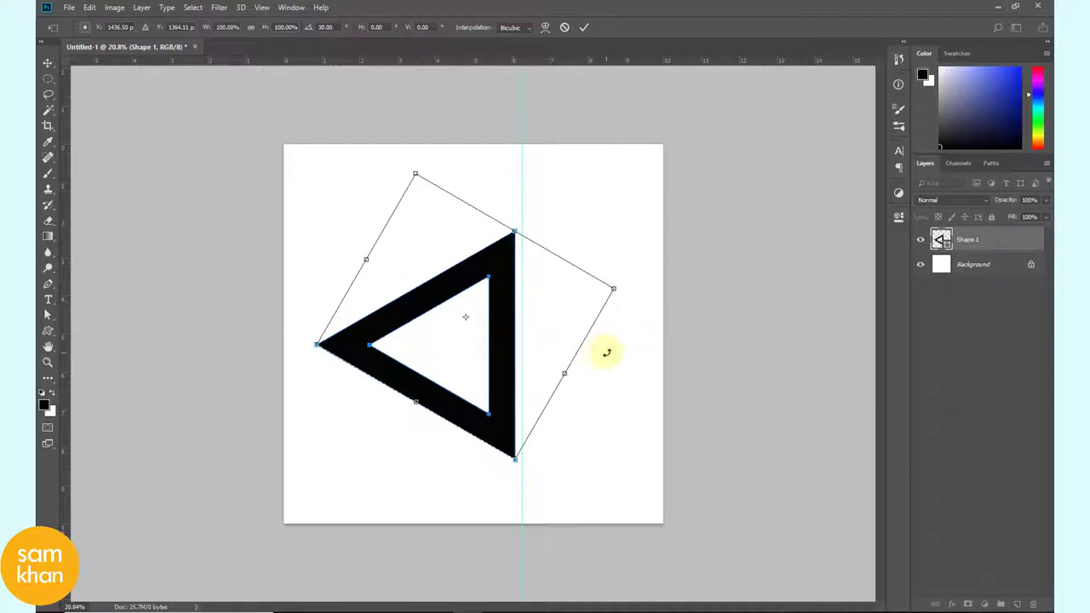
mouse_move(612, 349)
mouse_down()
mouse_move(594, 359)
mouse_move(606, 351)
mouse_up()
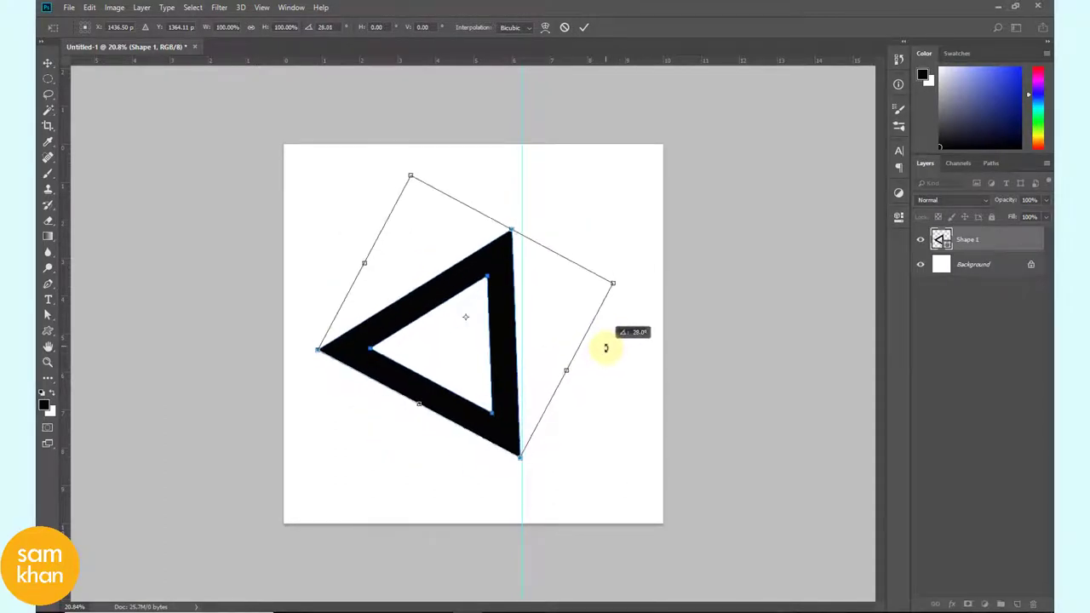
key(Escape)
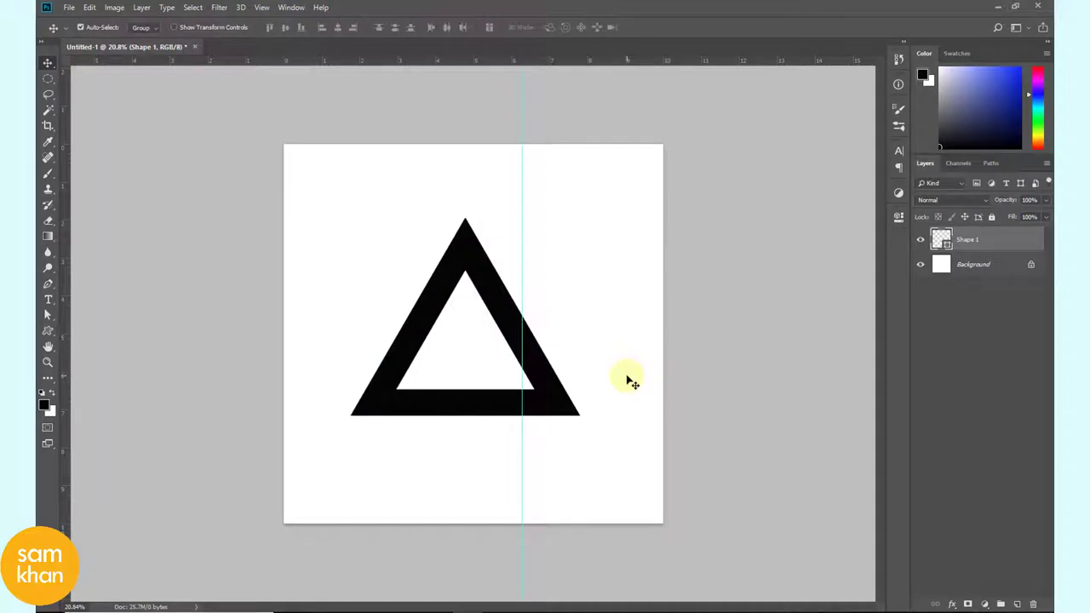
key(ctrl+t)
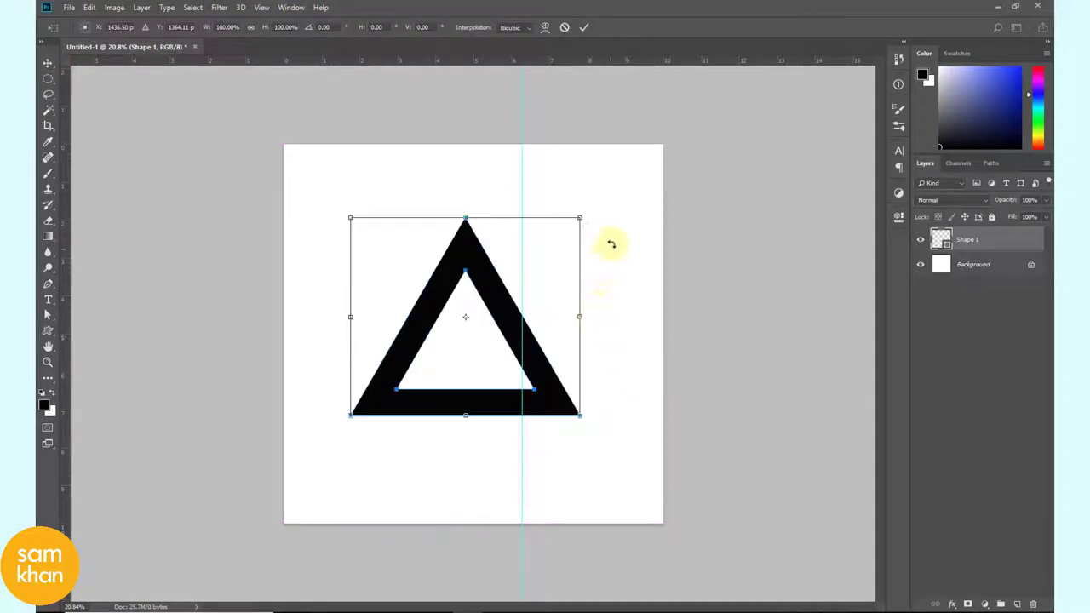
drag(616, 217, 629, 307)
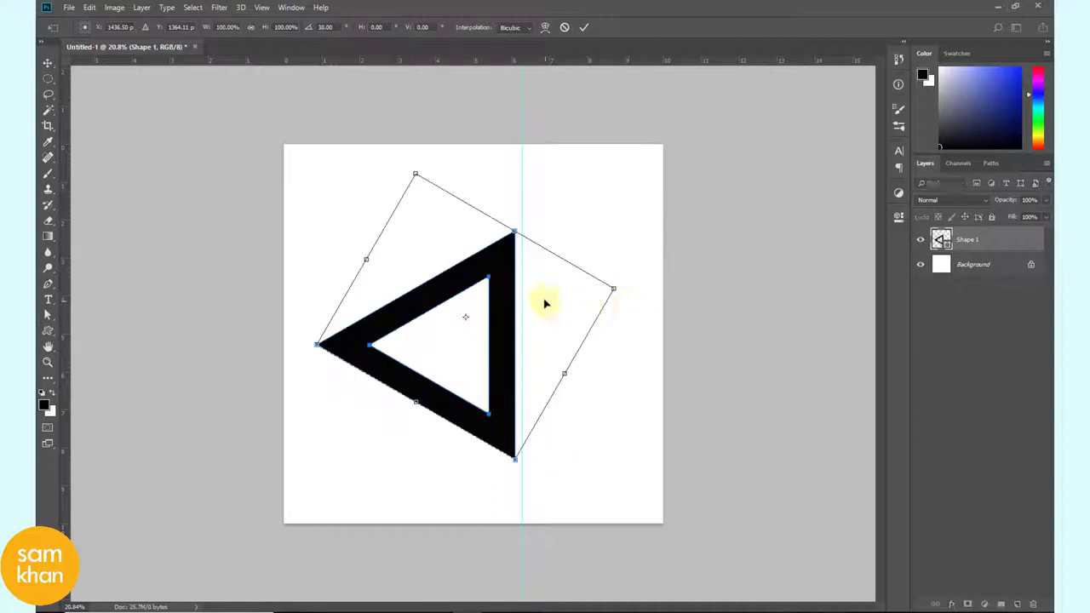
drag(499, 290, 557, 290)
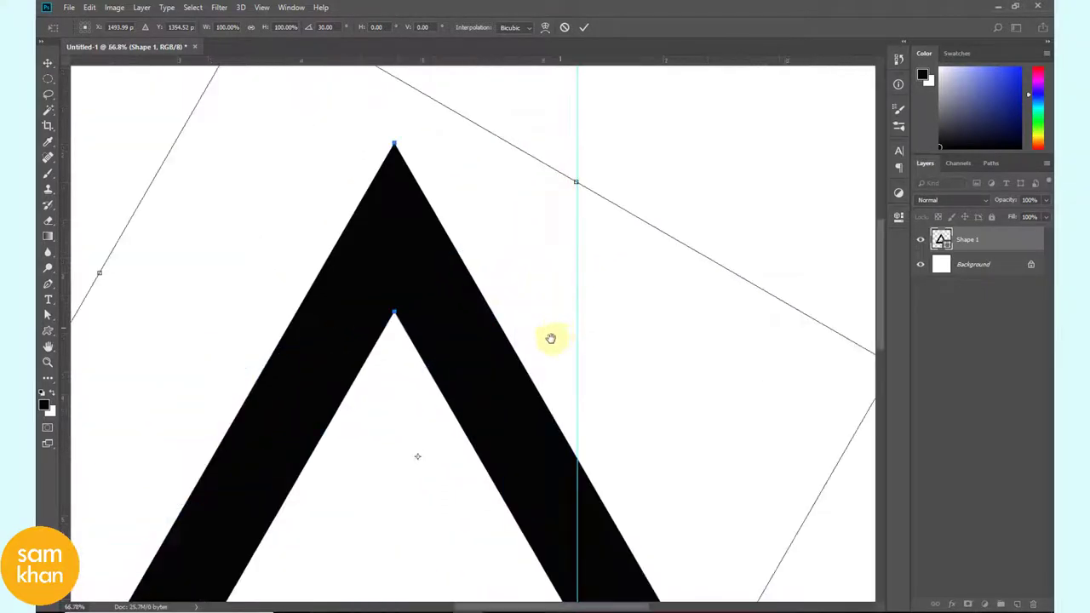
mouse_move(525, 173)
mouse_down()
mouse_move(591, 335)
mouse_move(533, 311)
mouse_up()
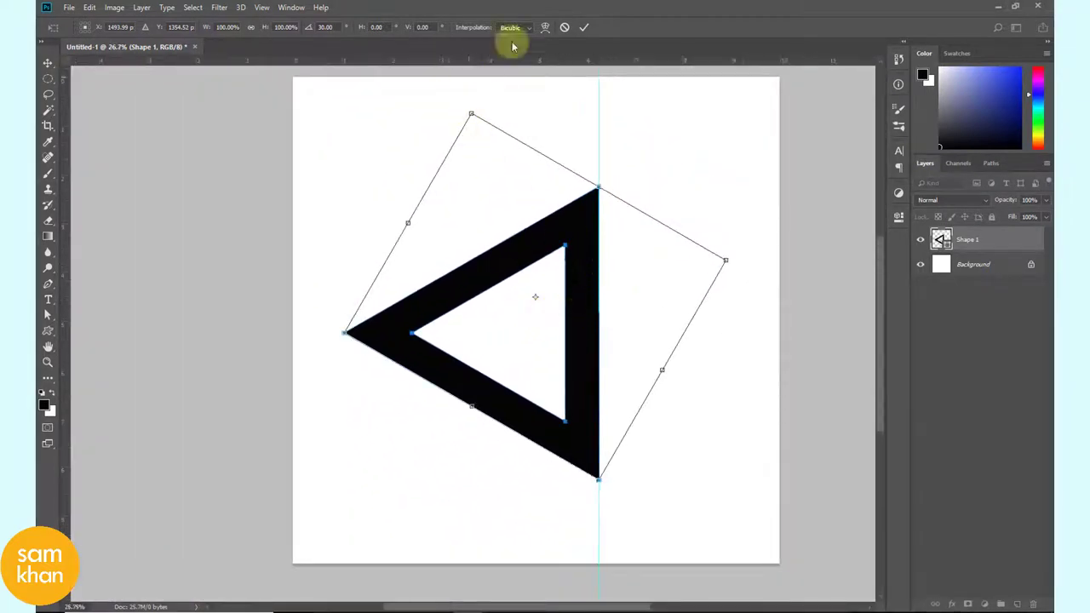
click(583, 31)
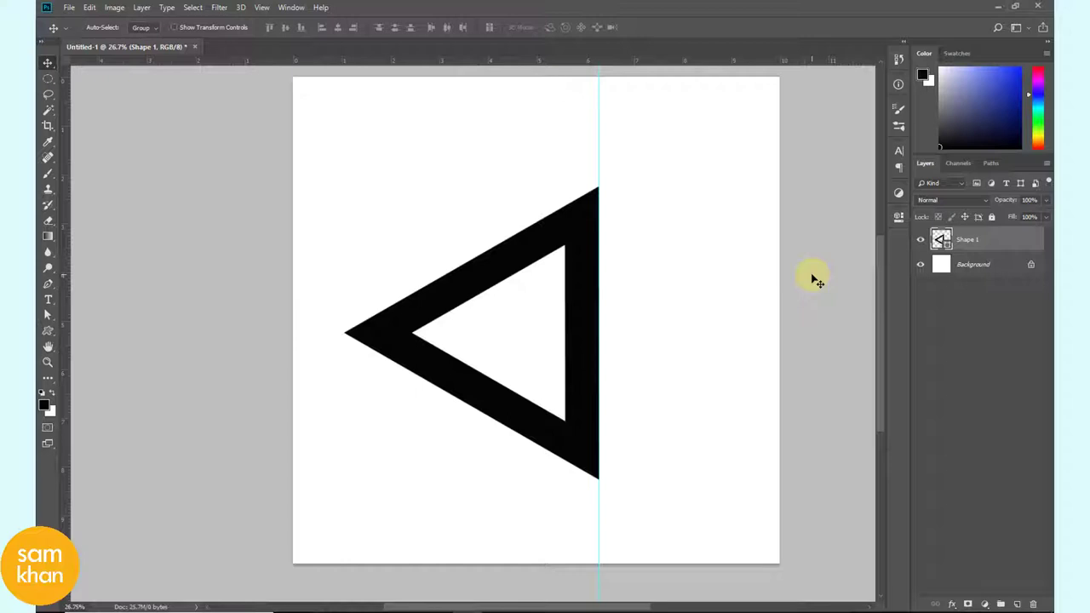
Shift the triangle about 40 px right and add a new empty layer
drag(565, 320, 601, 320)
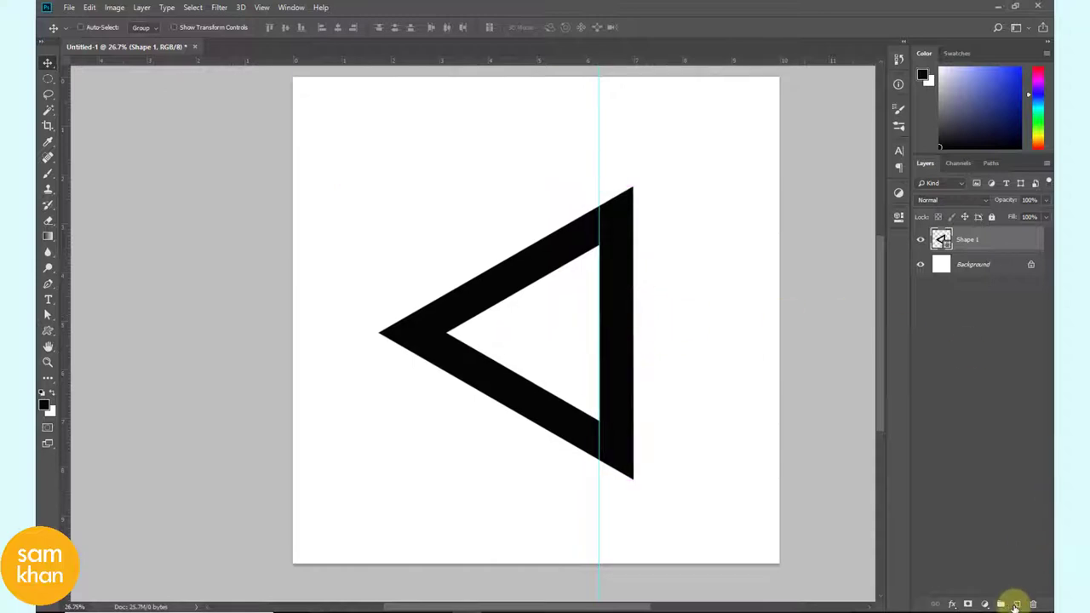
click(1018, 604)
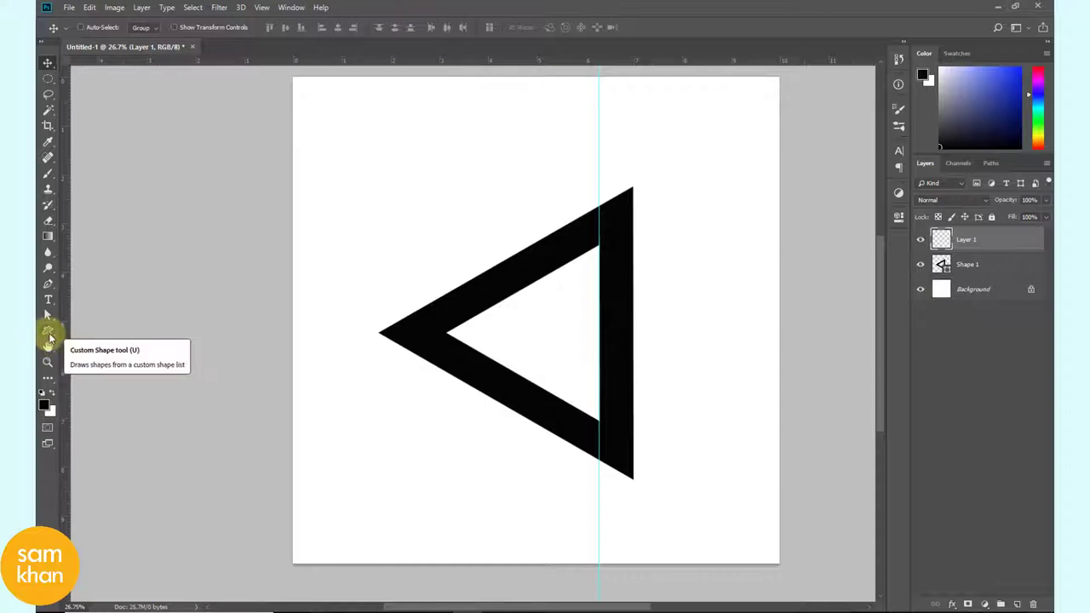
click(49, 338)
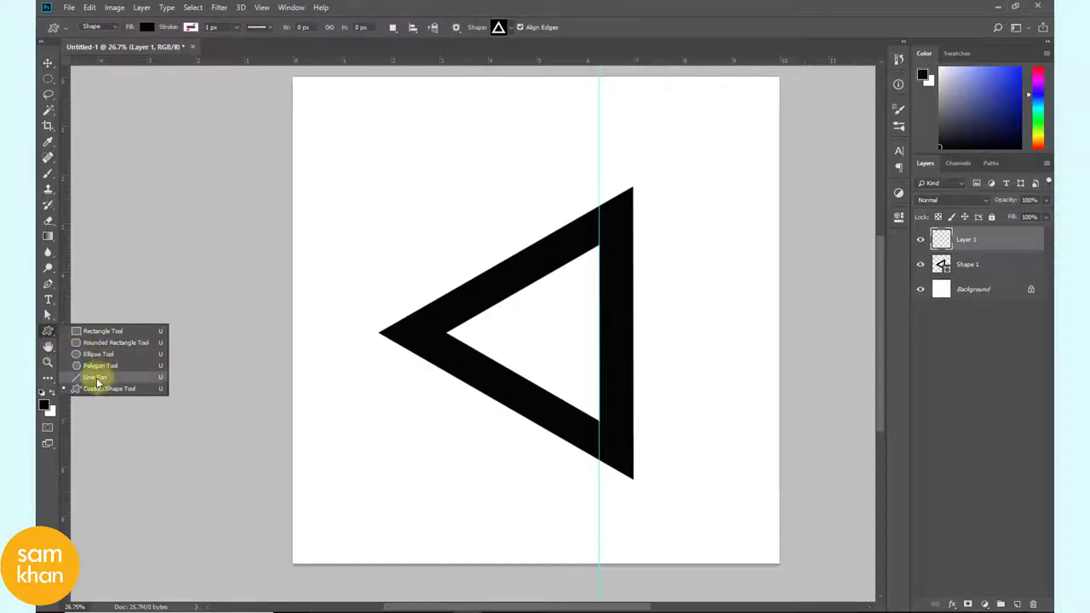
click(114, 377)
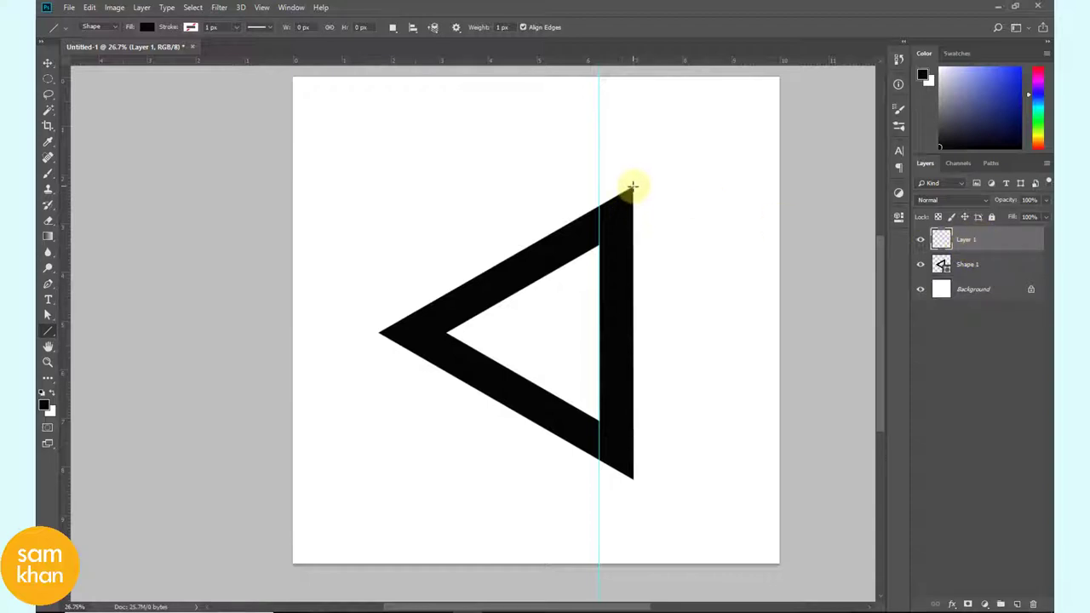
Draw 1 px lines tracing a larger triangle outline around the black triangle
drag(632, 187, 597, 174)
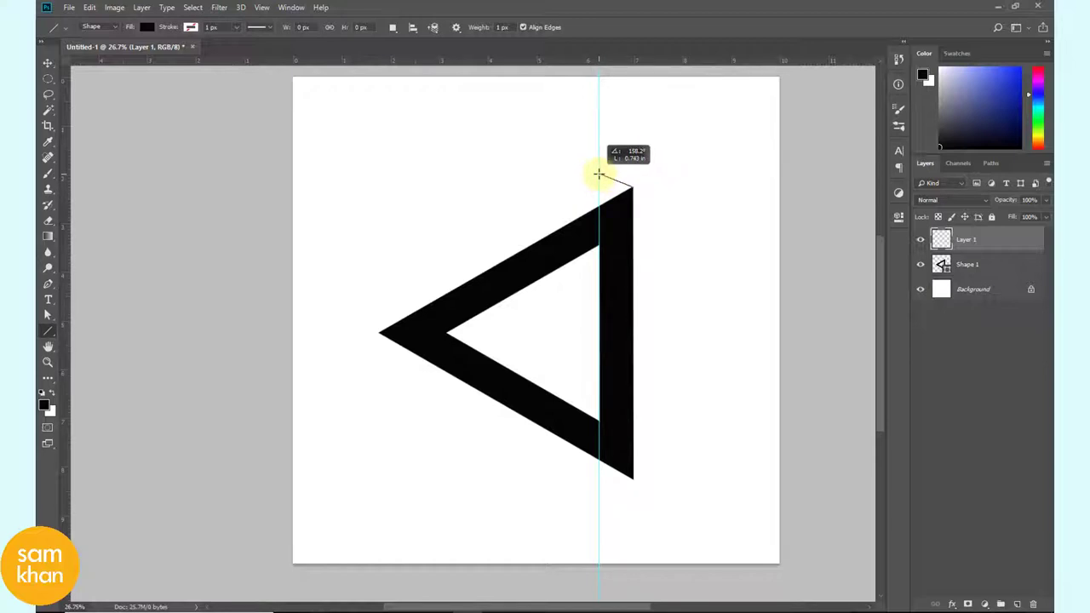
drag(599, 174, 599, 174)
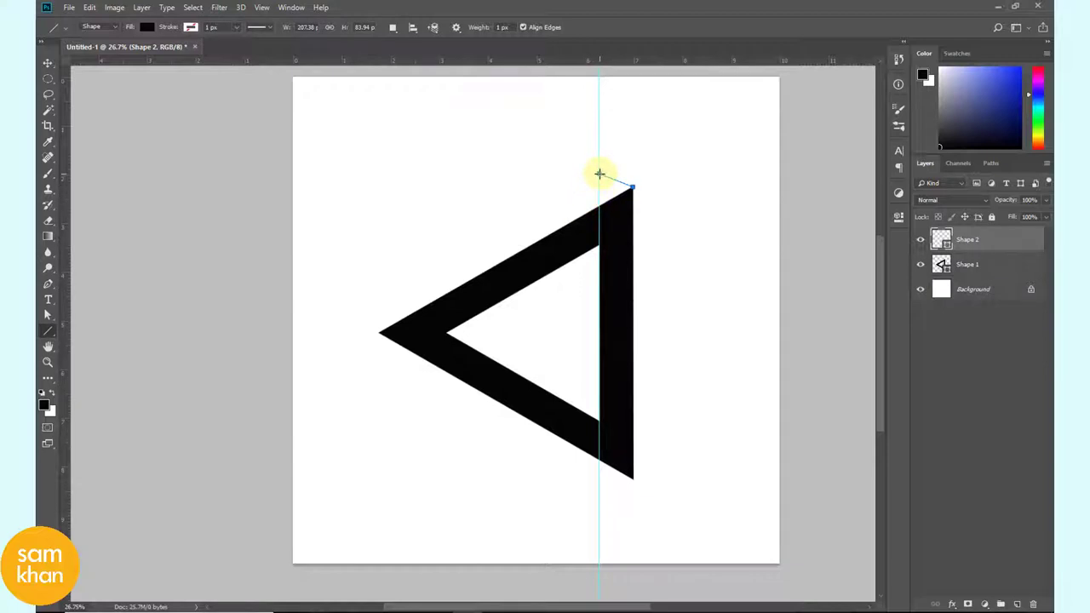
mouse_move(598, 174)
mouse_down()
mouse_move(344, 315)
mouse_move(342, 341)
mouse_up()
drag(344, 358, 600, 507)
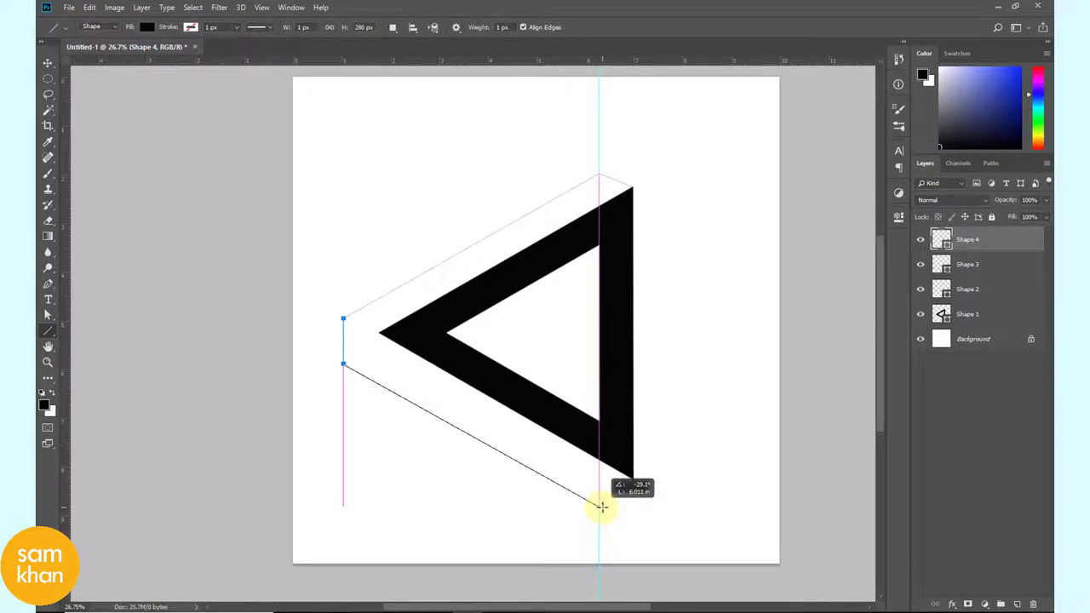
mouse_move(602, 507)
mouse_down()
mouse_move(632, 480)
mouse_move(632, 186)
mouse_up()
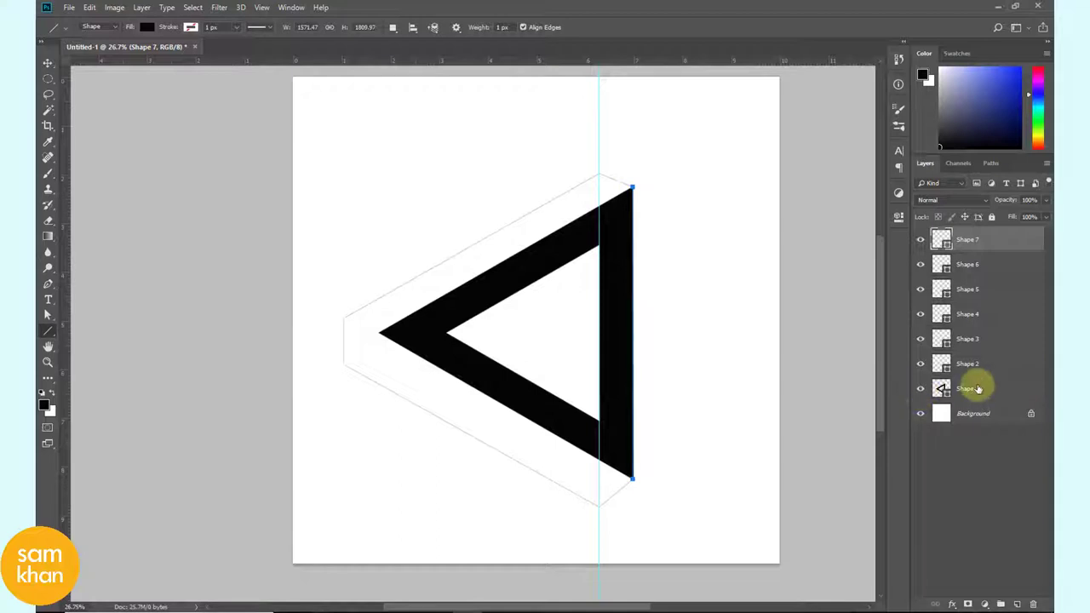
Colour-tag the solid Shape 1 triangle layer and hide it
click(977, 388)
right_click(992, 387)
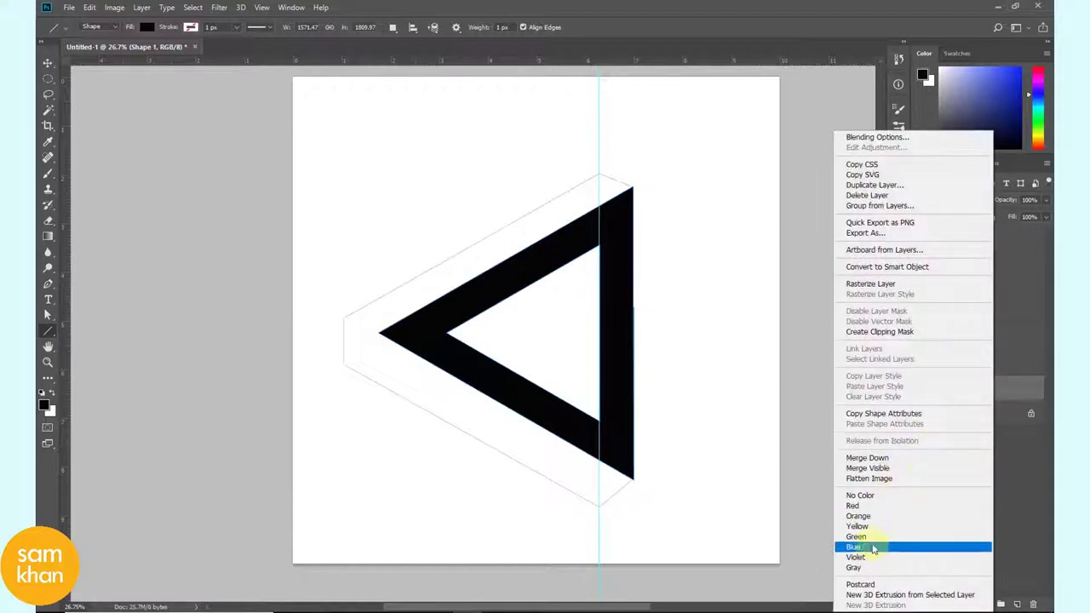
click(873, 547)
click(919, 388)
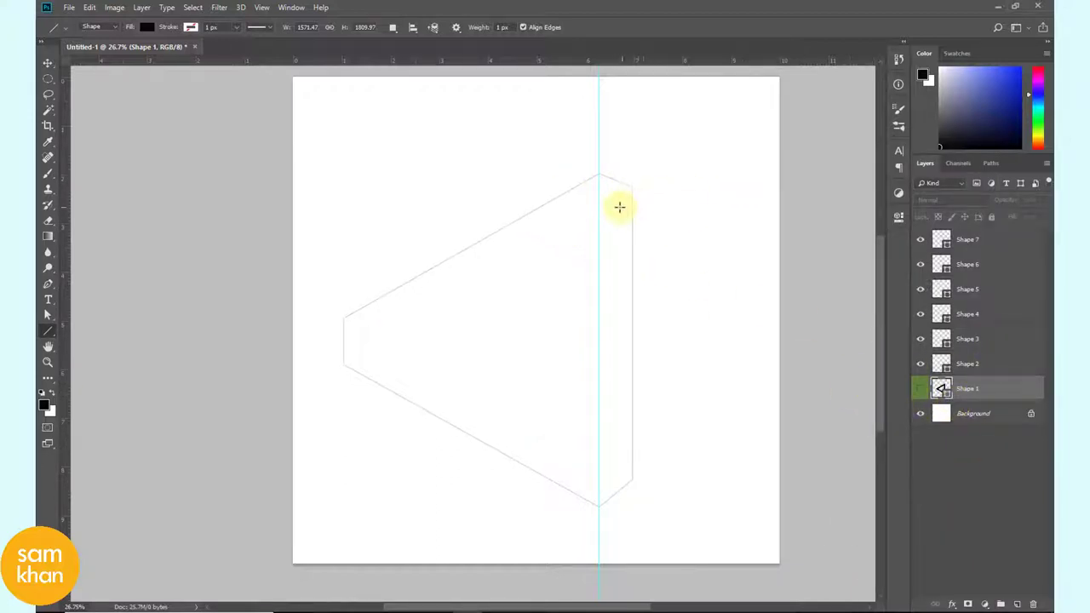
Merge the outline line layers Shape 2–7 into a single Shape 7 layer
click(968, 363)
shift+click(983, 243)
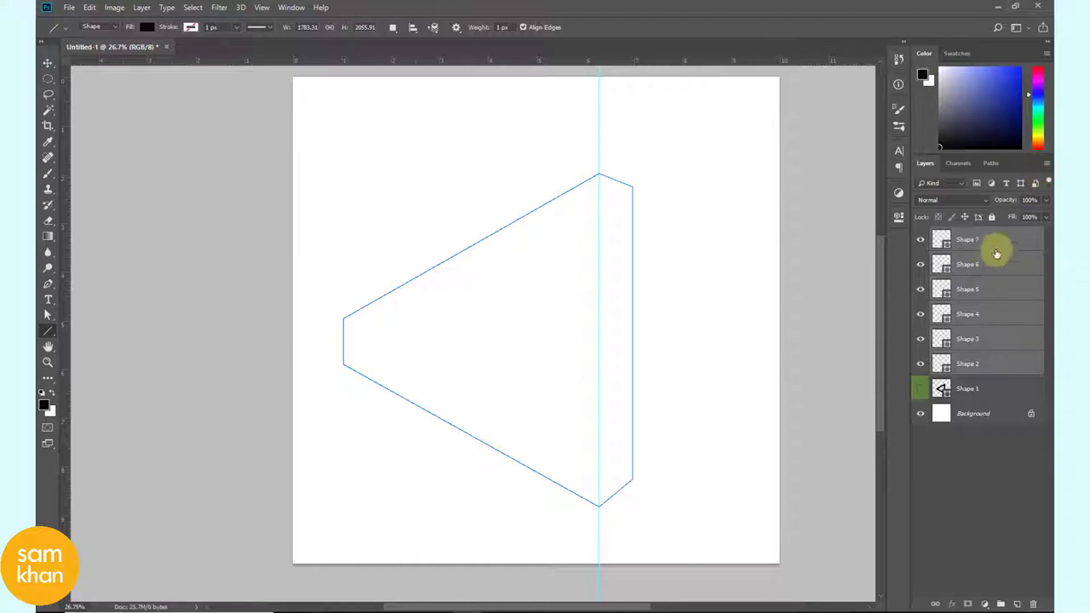
click(1046, 164)
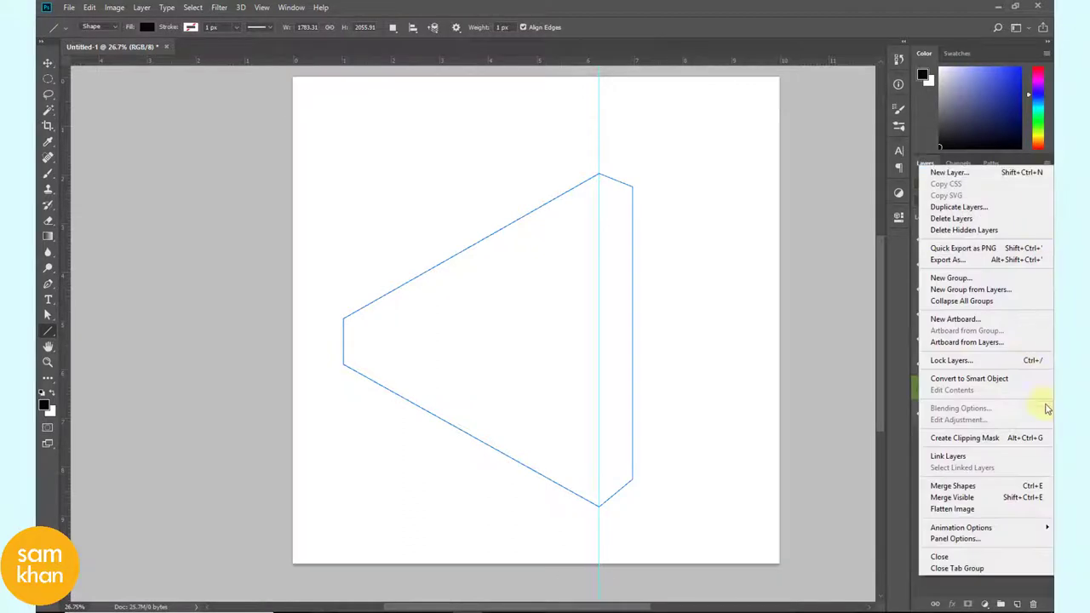
click(983, 486)
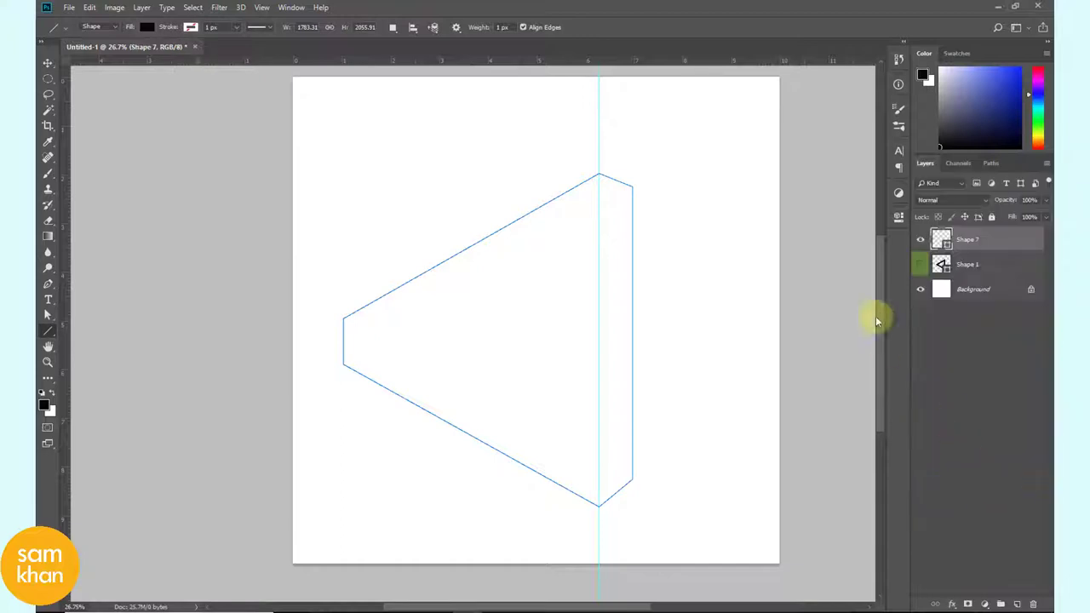
click(921, 241)
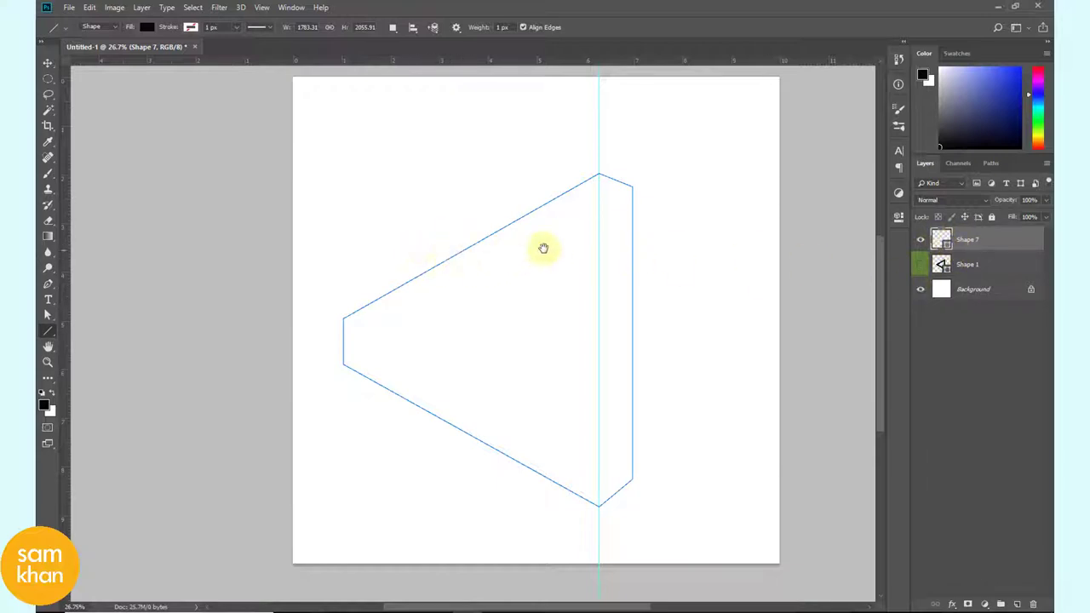
Draw an inner diagonal from the top-right corner to the left edge
scroll(556, 246, up, 1)
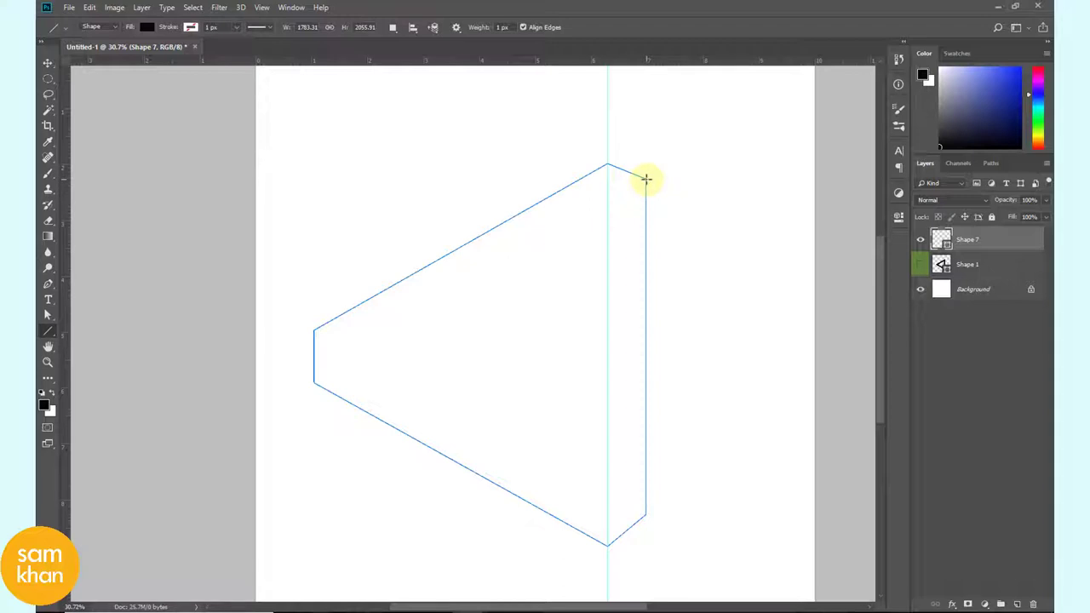
drag(646, 179, 314, 372)
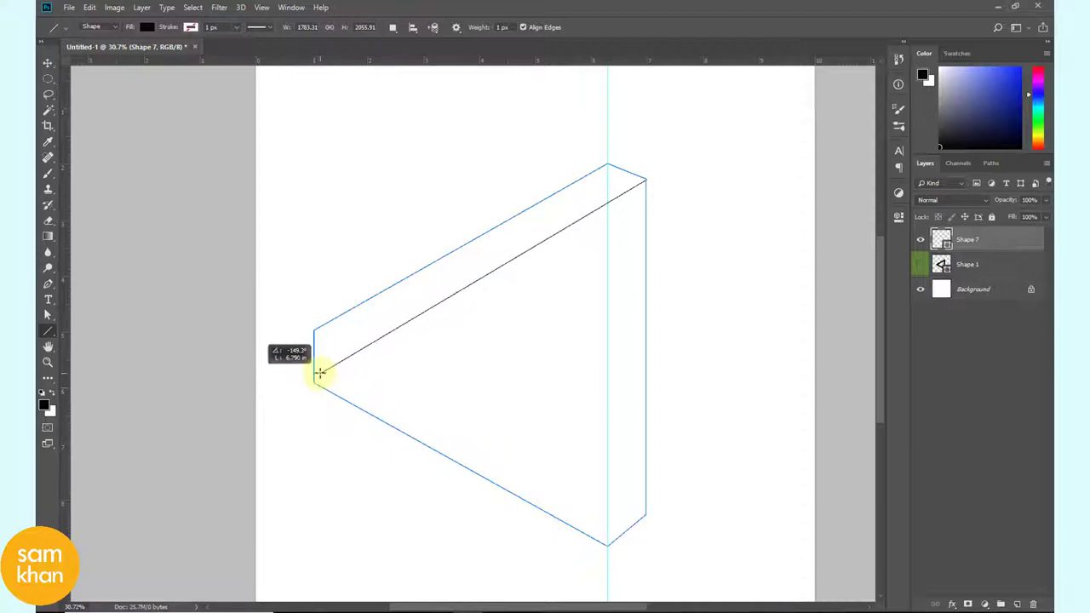
mouse_move(314, 372)
mouse_down()
mouse_move(365, 418)
mouse_move(610, 192)
mouse_move(607, 162)
mouse_move(399, 350)
mouse_move(312, 360)
mouse_move(314, 381)
mouse_move(313, 372)
mouse_up()
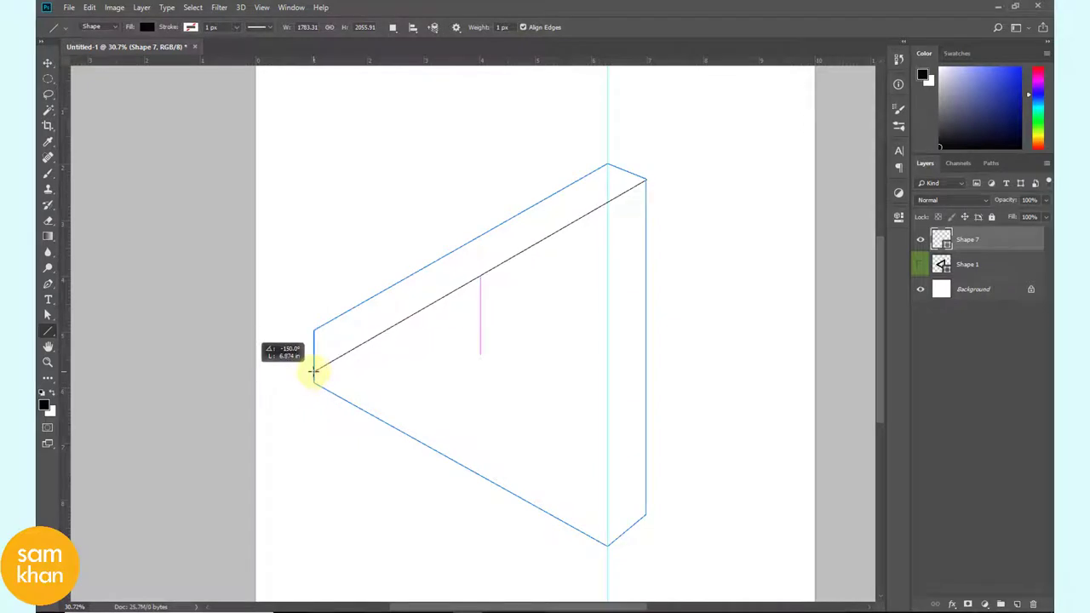
drag(313, 371, 315, 383)
mouse_move(647, 179)
mouse_down()
mouse_move(649, 165)
mouse_move(346, 343)
mouse_move(316, 383)
mouse_move(318, 318)
mouse_move(312, 383)
mouse_move(314, 365)
mouse_move(314, 375)
mouse_up()
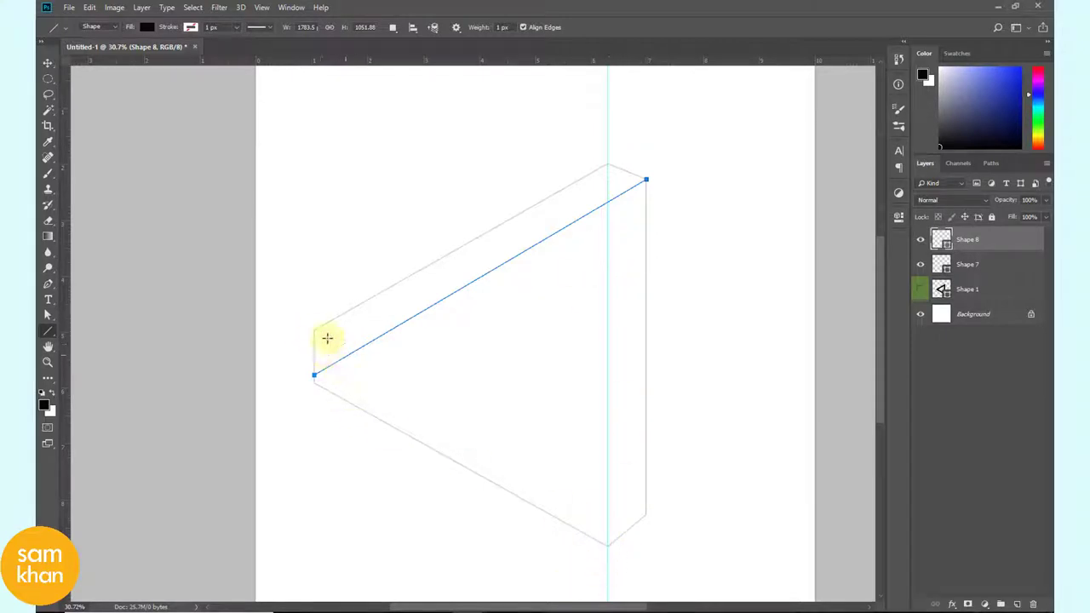
Draw a lower diagonal toward the bottom right and a vertical line up the right side
mouse_move(315, 330)
mouse_down()
mouse_move(646, 516)
mouse_move(333, 383)
mouse_move(639, 490)
mouse_move(645, 507)
mouse_up()
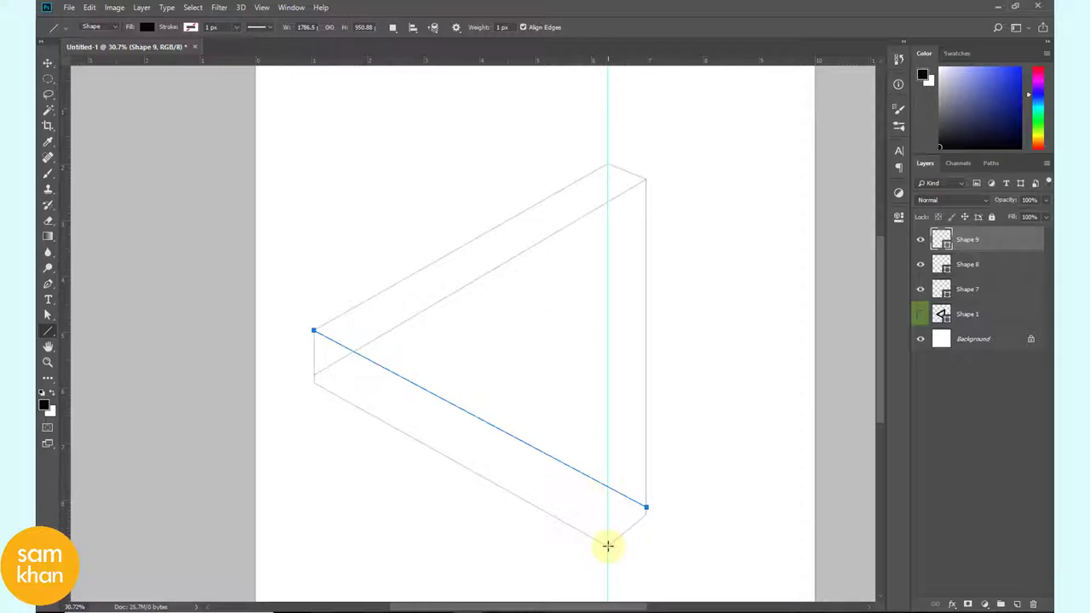
drag(607, 546, 607, 163)
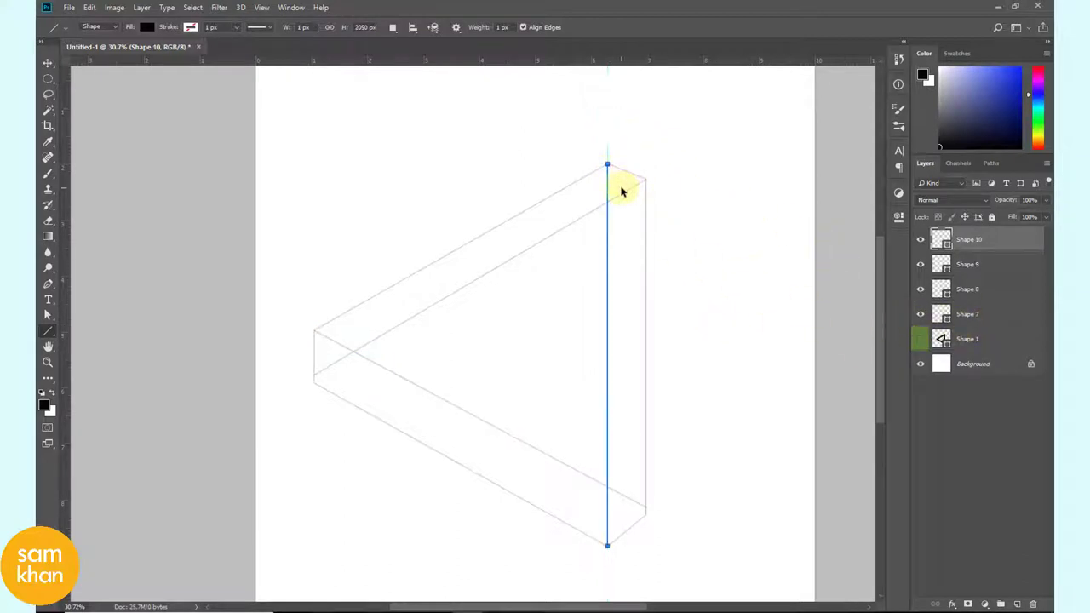
key(ctrl+z)
key(ctrl+z)
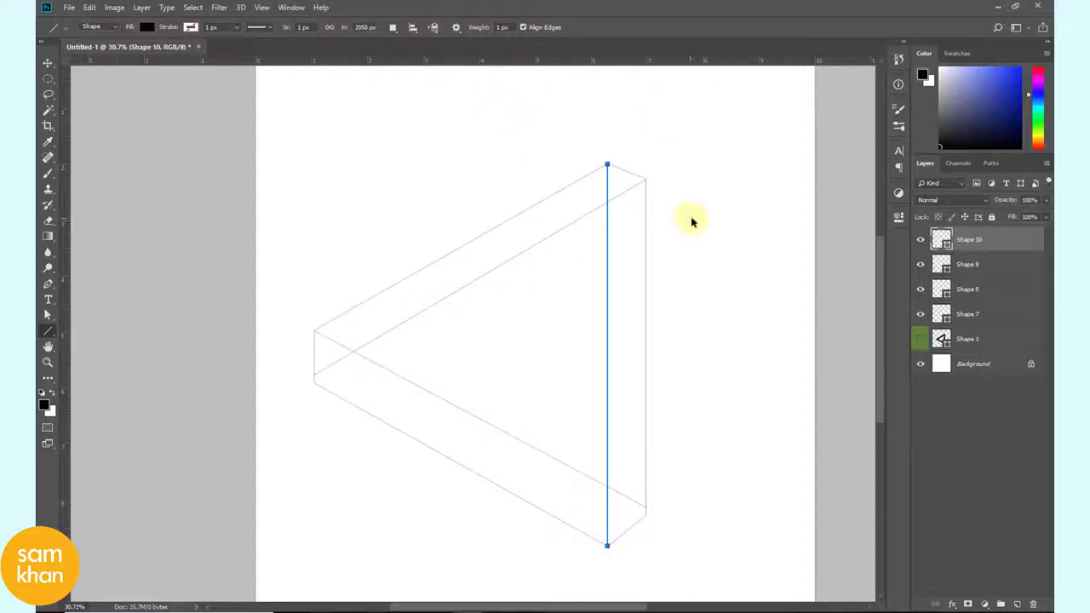
key(Return)
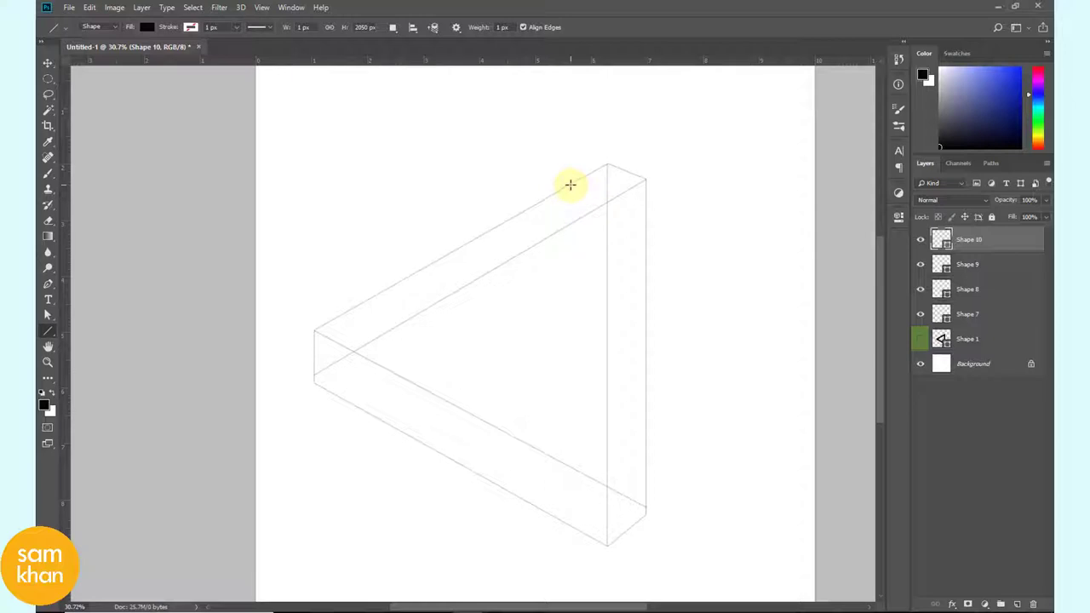
Draw a second vertical inner line in the top arm, reaching further down
drag(571, 184, 600, 445)
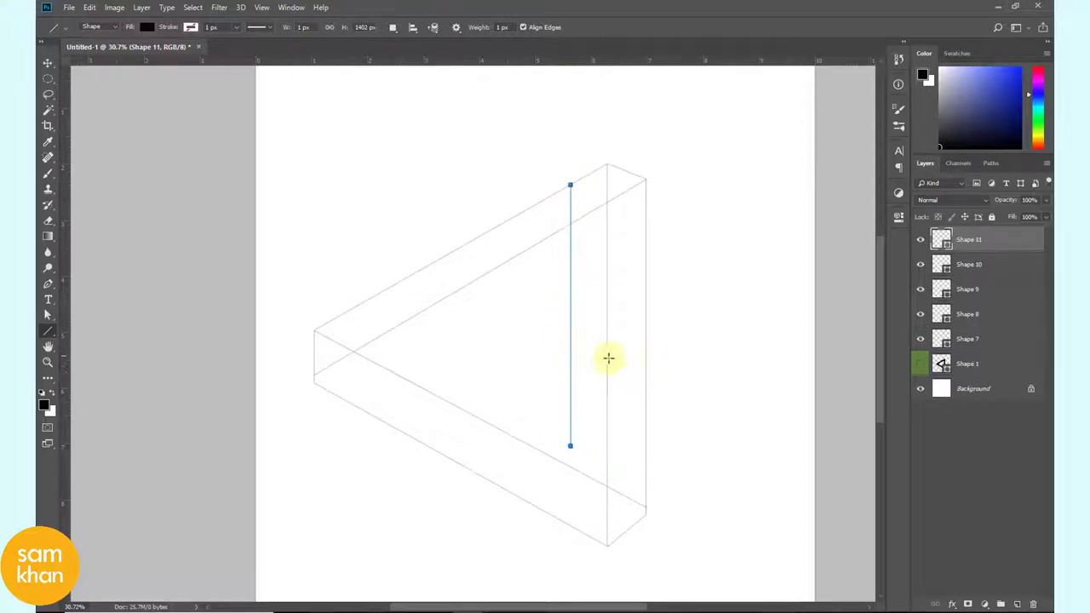
key(ctrl+z)
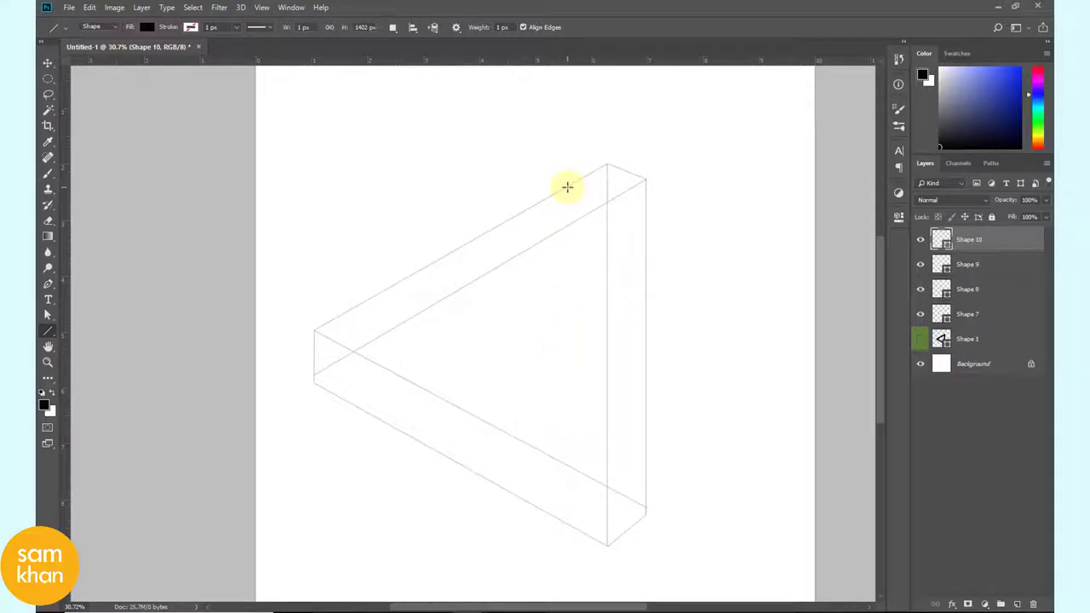
drag(567, 185, 599, 521)
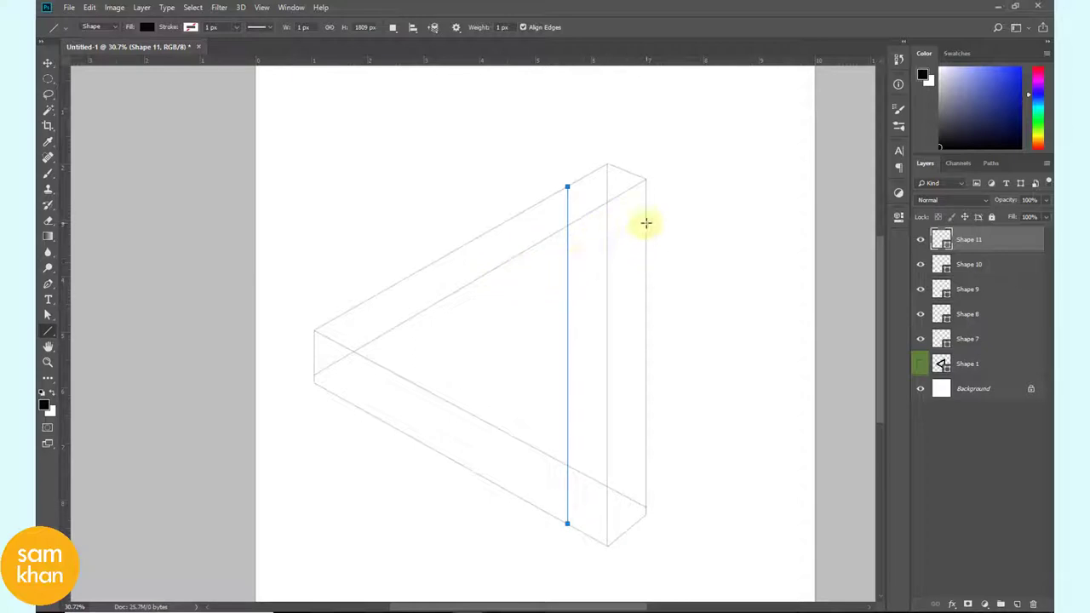
Draw two crossing diagonals between the triangle's left end and right side
drag(645, 223, 354, 401)
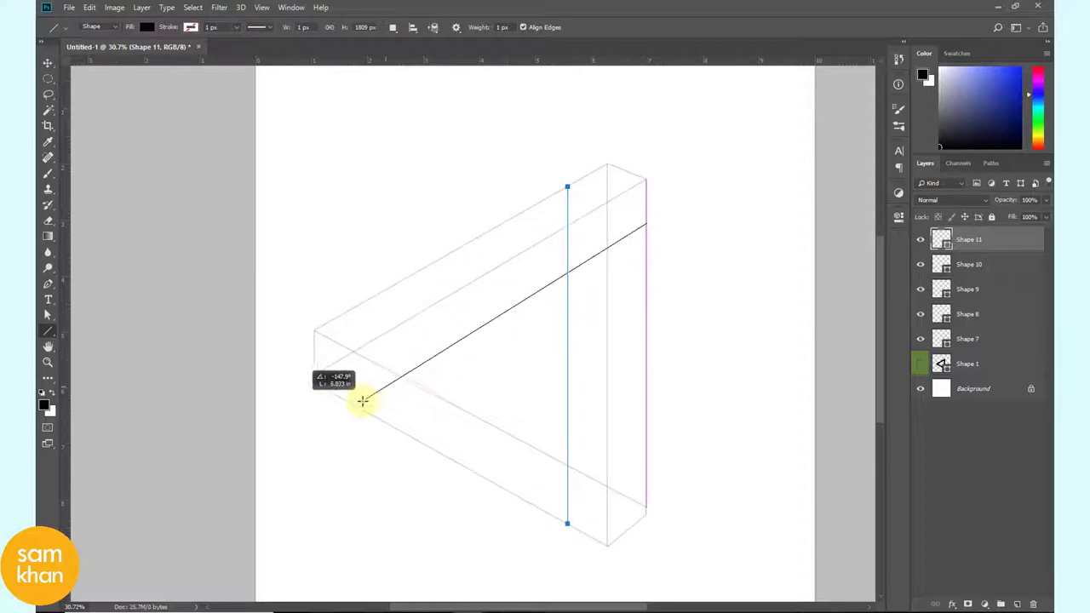
drag(354, 402, 351, 402)
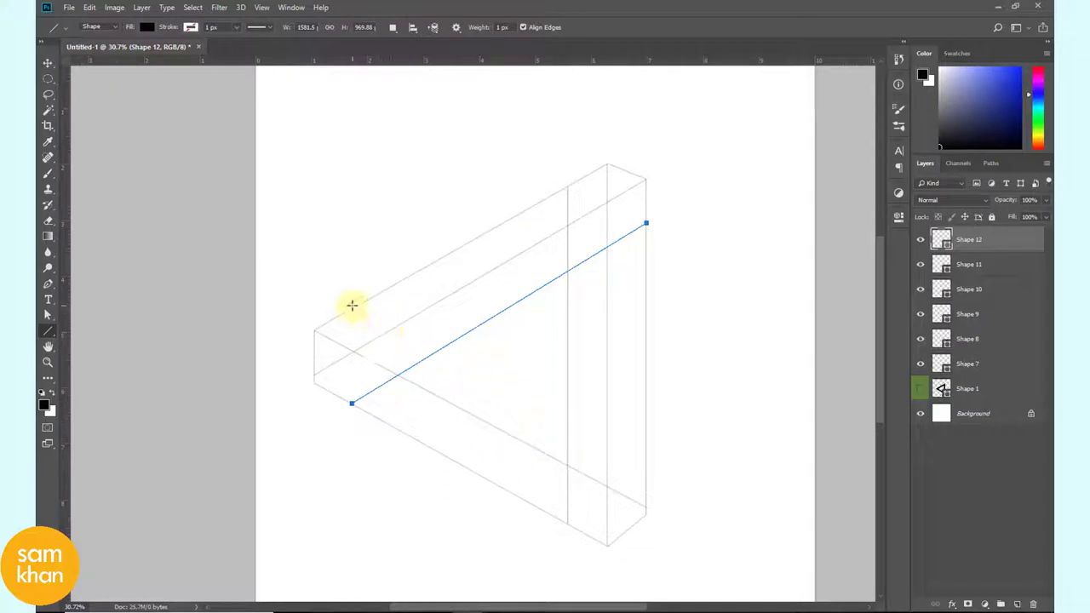
drag(352, 304, 640, 459)
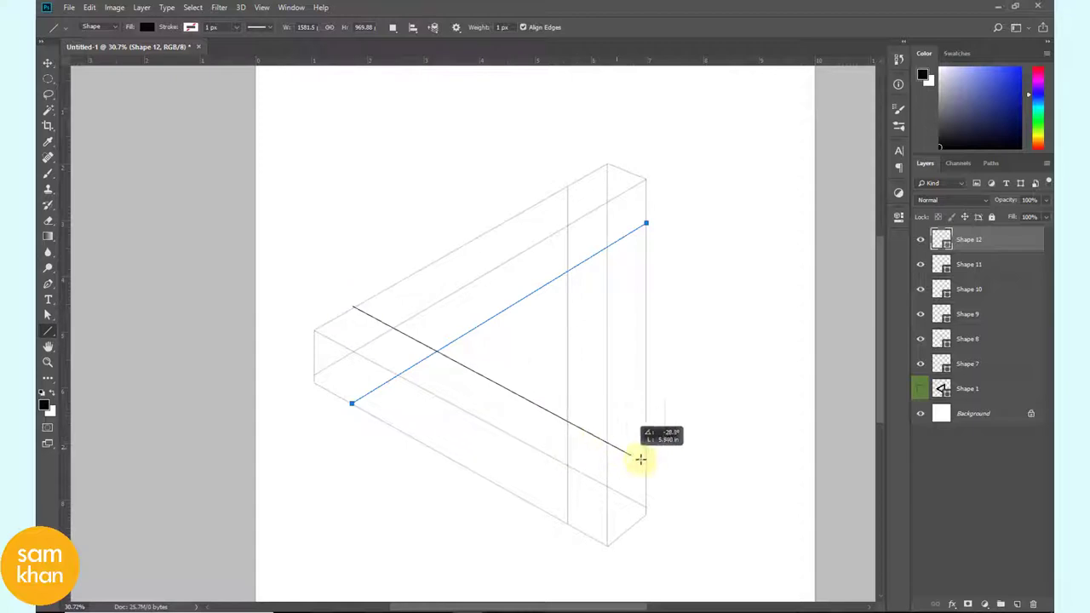
drag(640, 459, 645, 457)
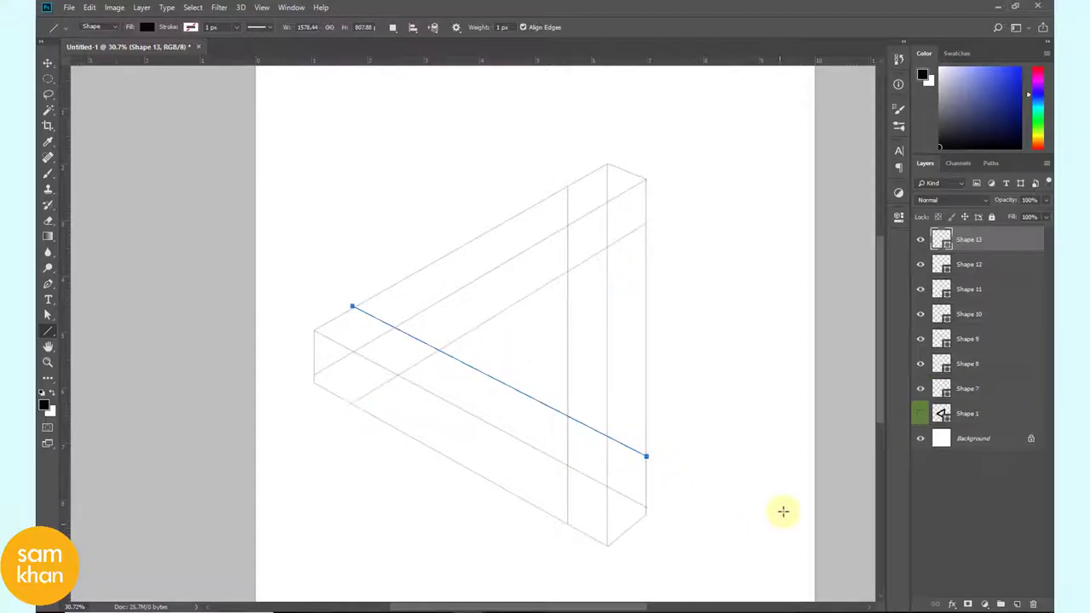
key(Return)
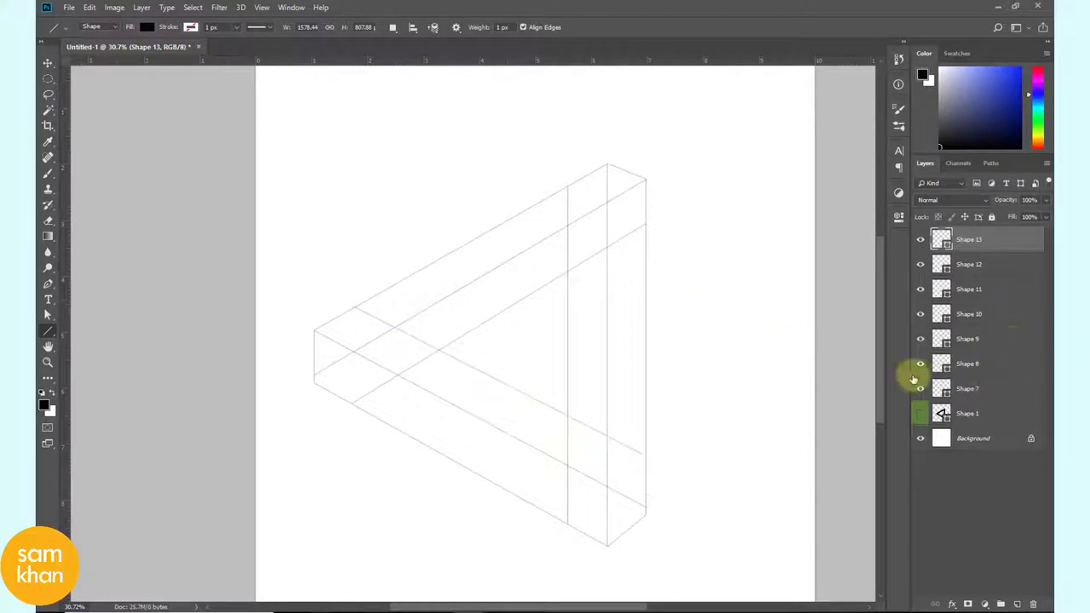
Merge line layers Shape 7 through Shape 13 into one Shape 13 layer
click(917, 264)
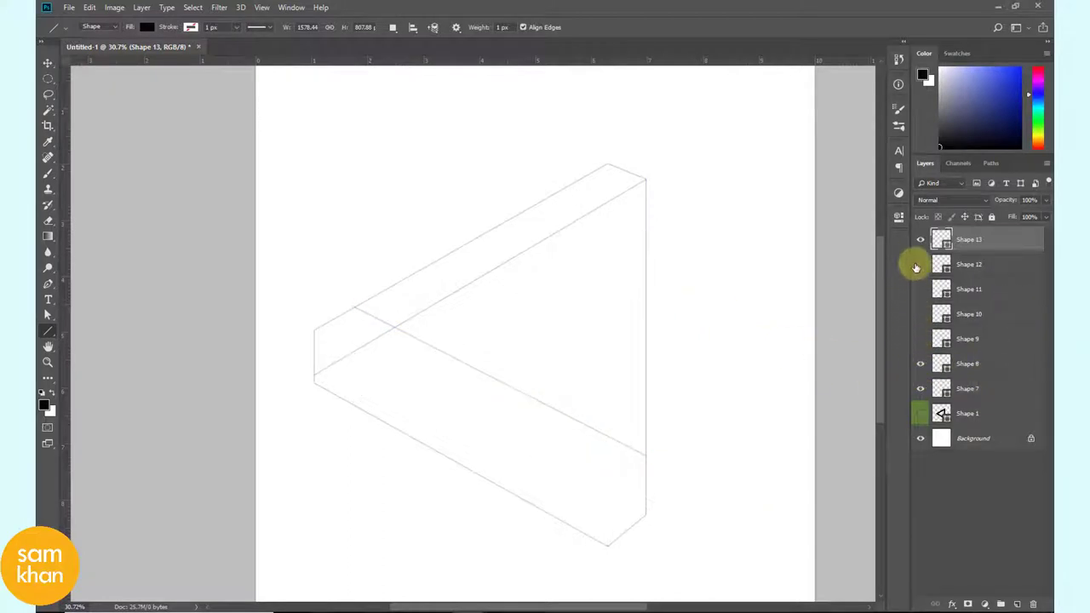
click(922, 343)
shift+click(975, 390)
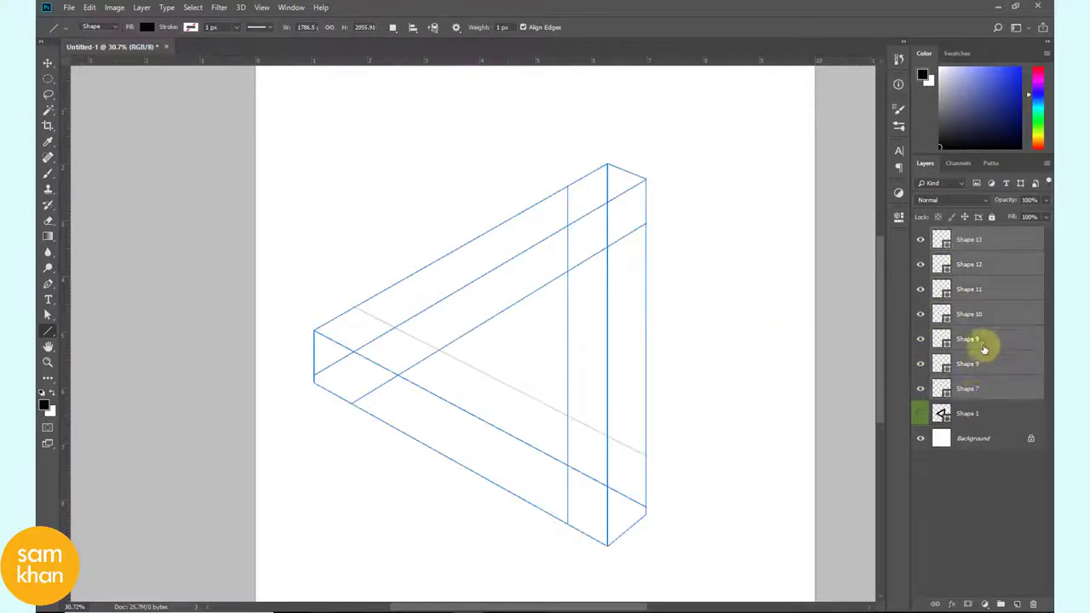
click(1047, 164)
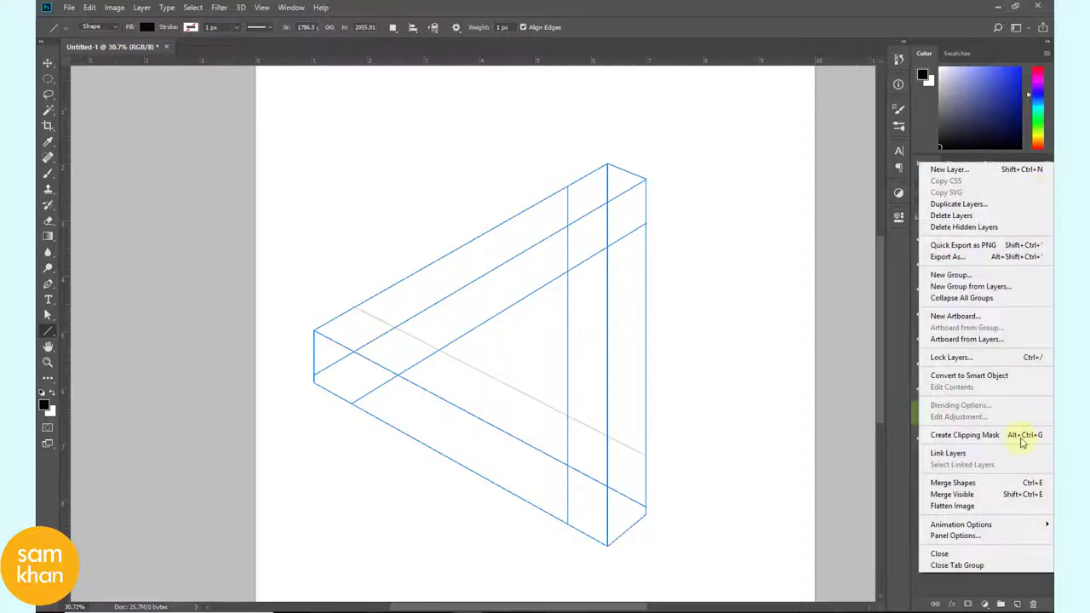
click(990, 485)
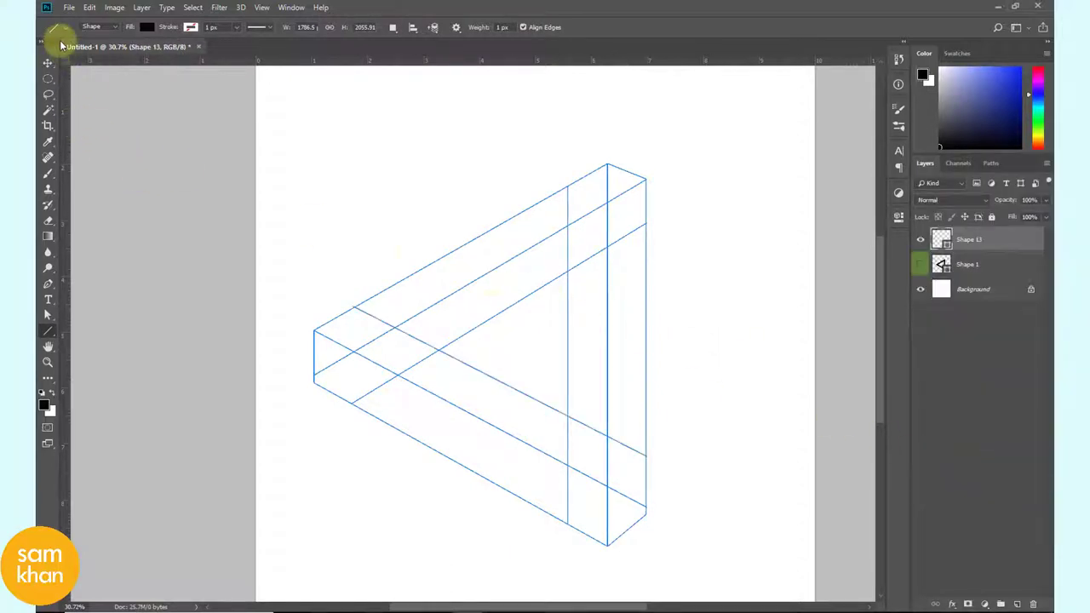
click(47, 62)
click(920, 240)
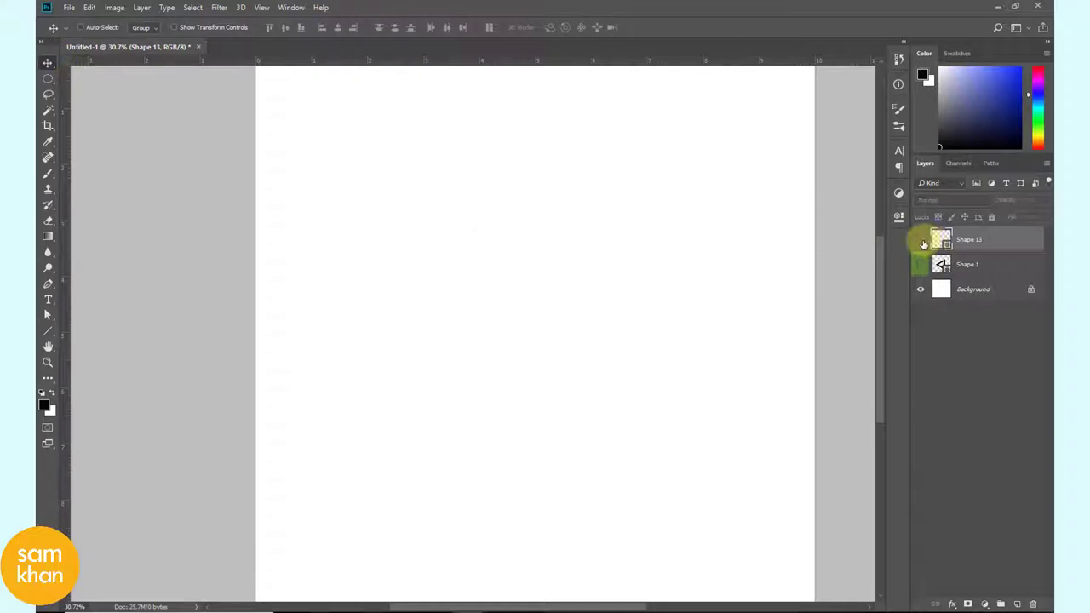
click(921, 240)
click(921, 240)
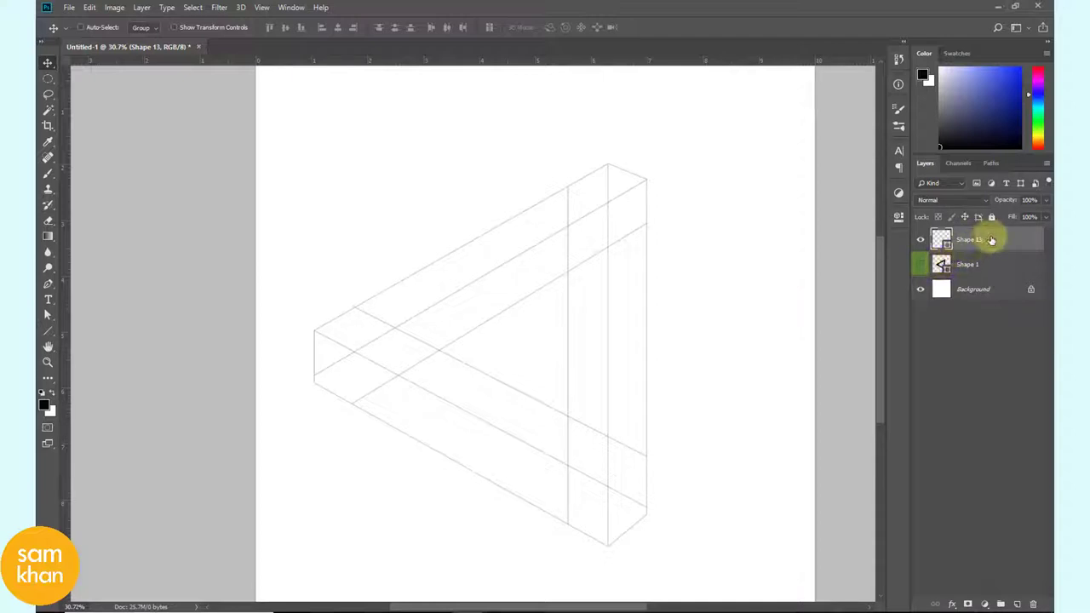
Rasterize the merged Shape 13 line layer into pixels
right_click(991, 242)
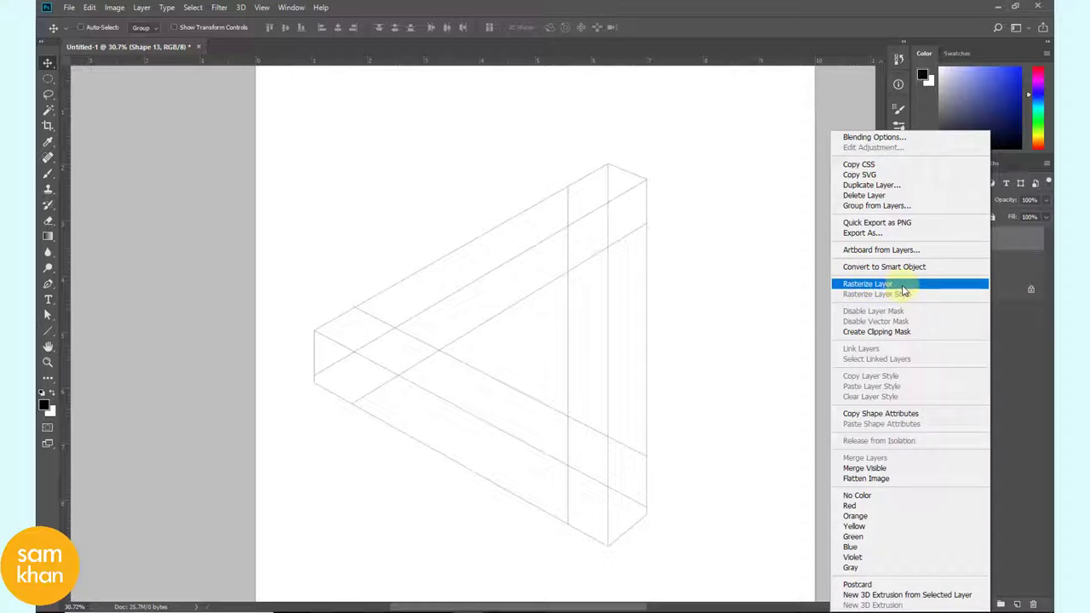
click(903, 286)
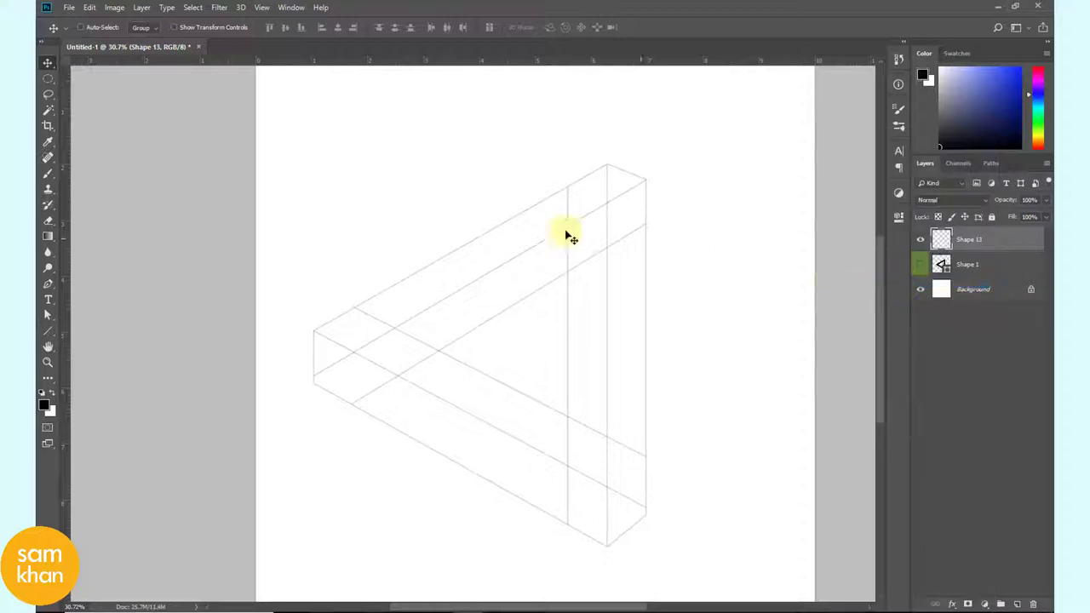
drag(566, 259, 589, 302)
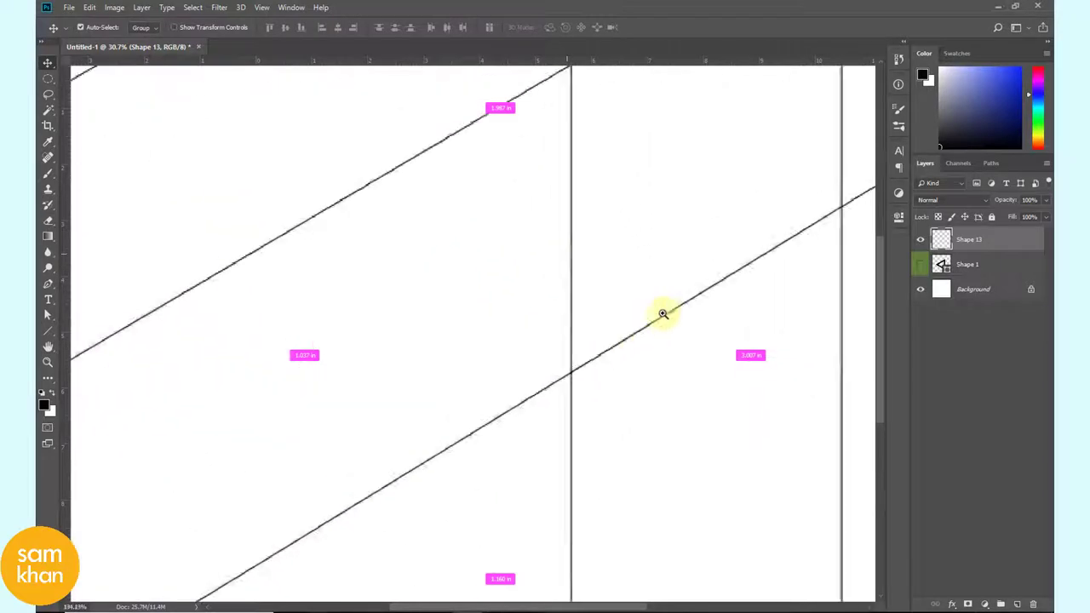
key(ctrl+0)
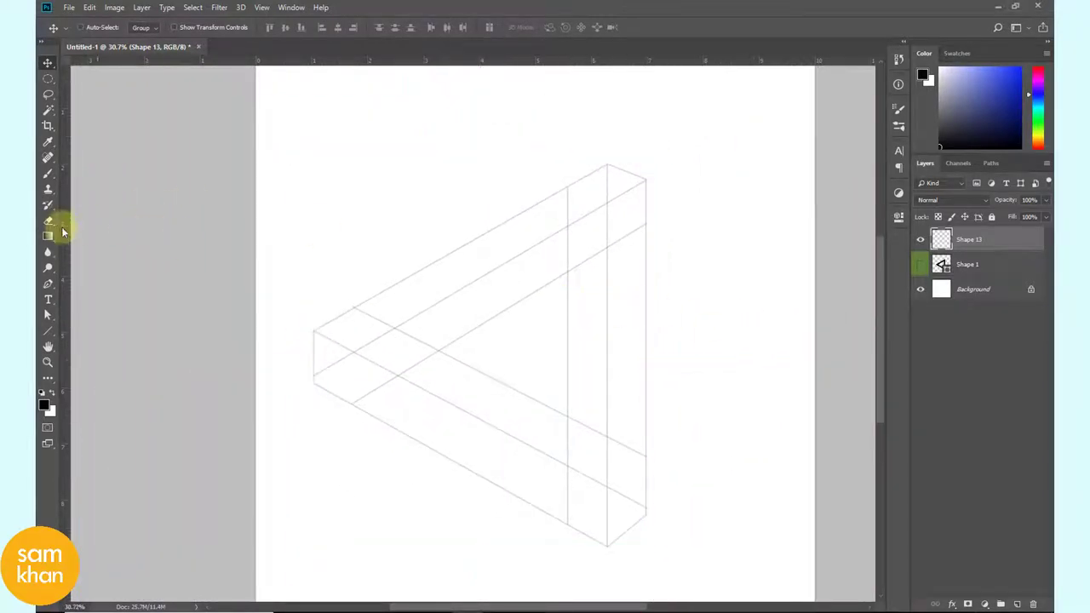
Set up the Eraser with a hard round brush at 100% hardness
click(49, 223)
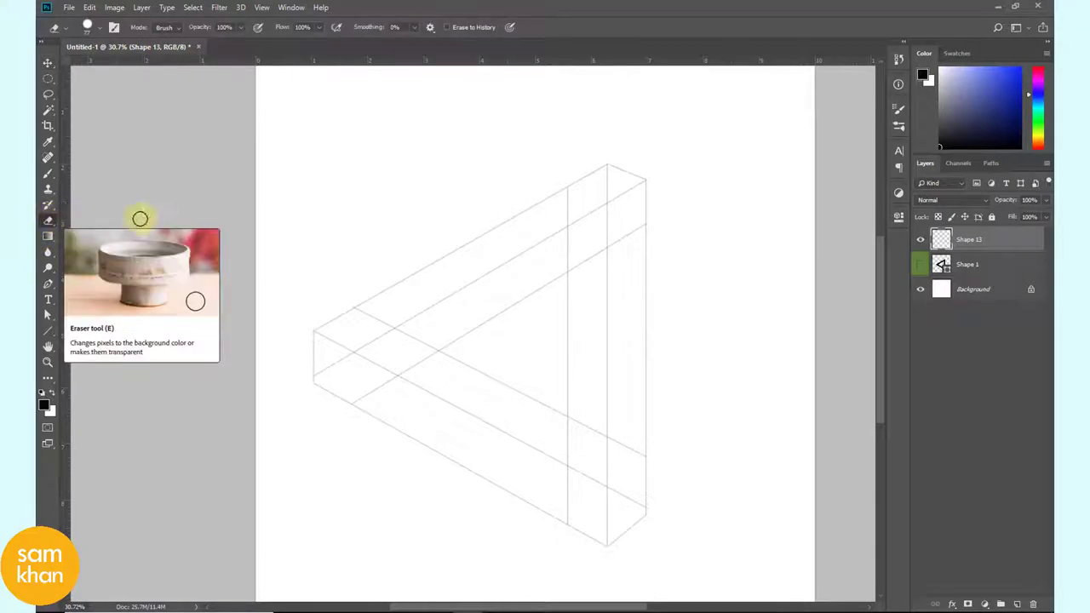
right_click(511, 229)
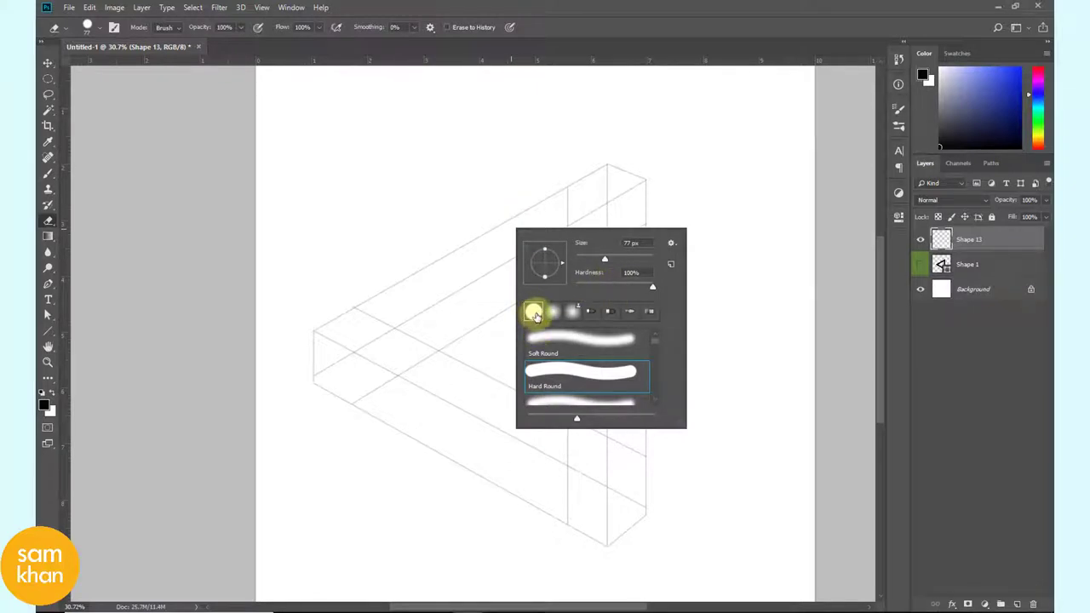
click(631, 273)
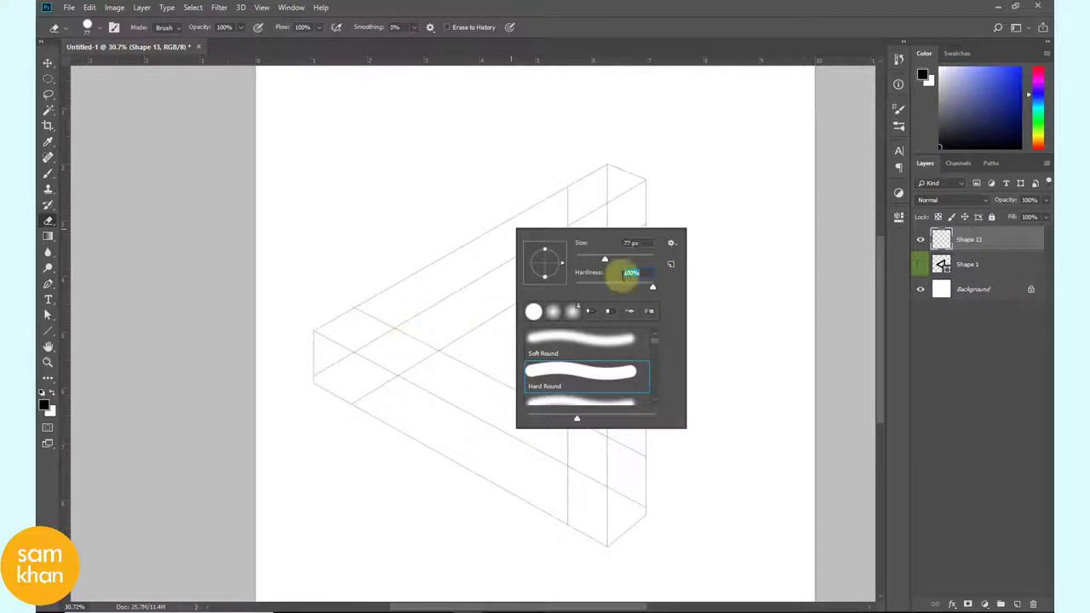
click(694, 191)
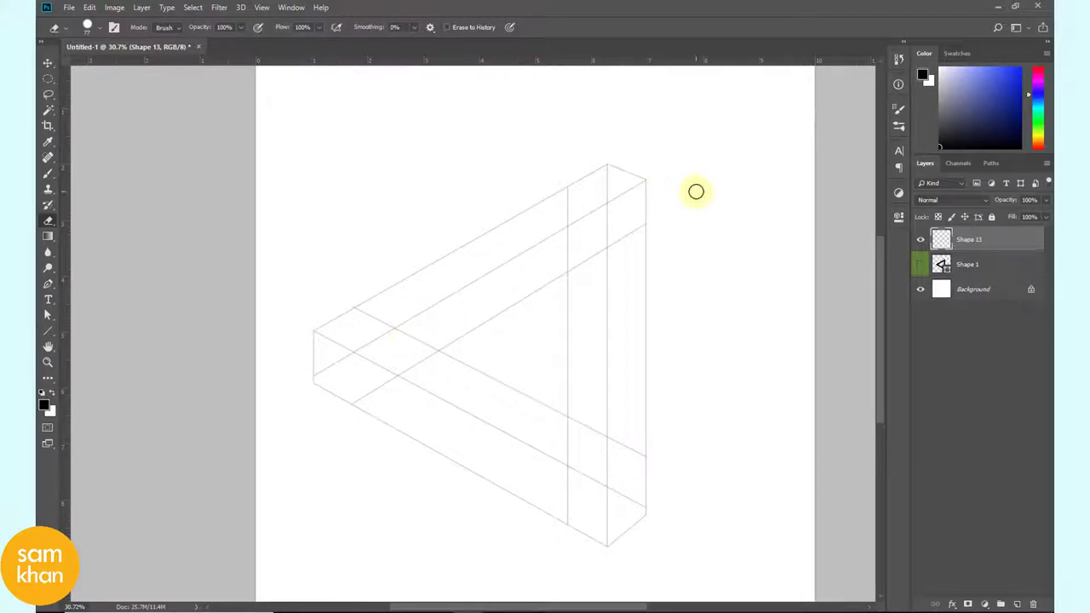
click(920, 240)
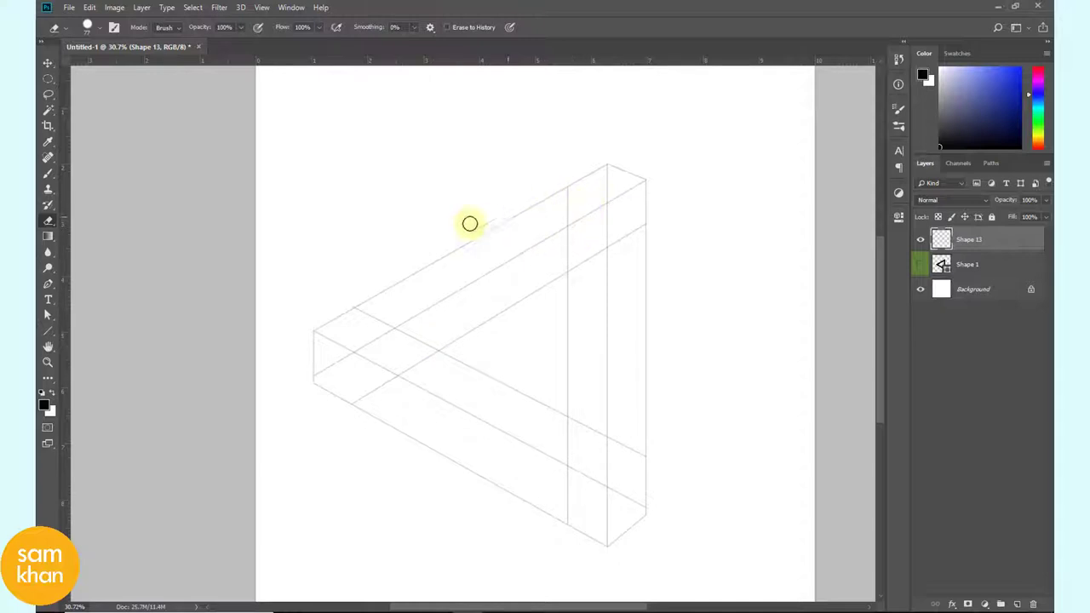
Erase the surplus lines at the top corner and near the left corner
drag(392, 302, 407, 298)
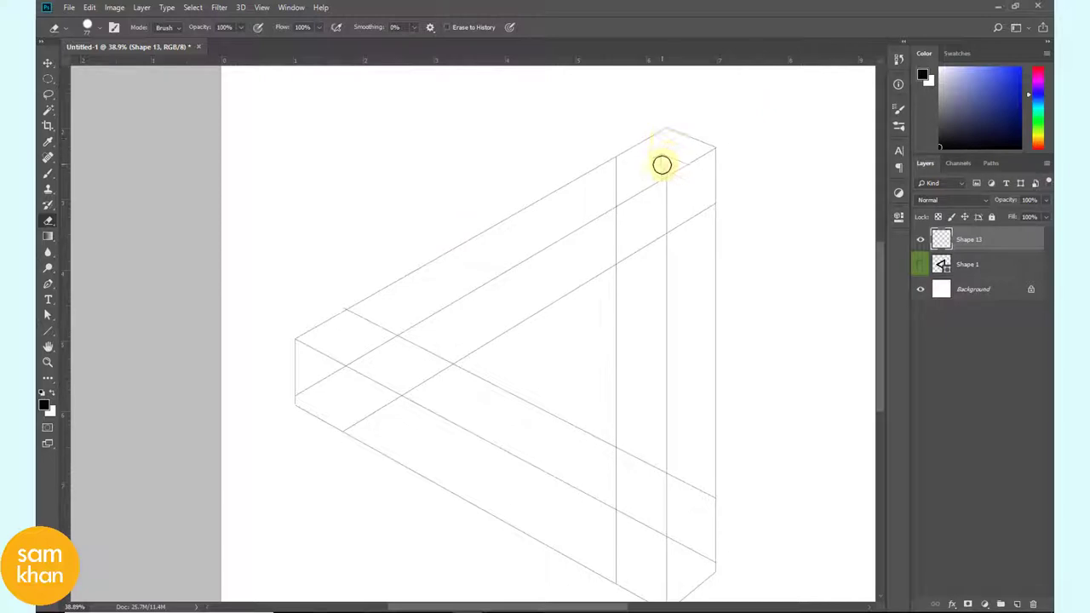
drag(660, 171, 602, 195)
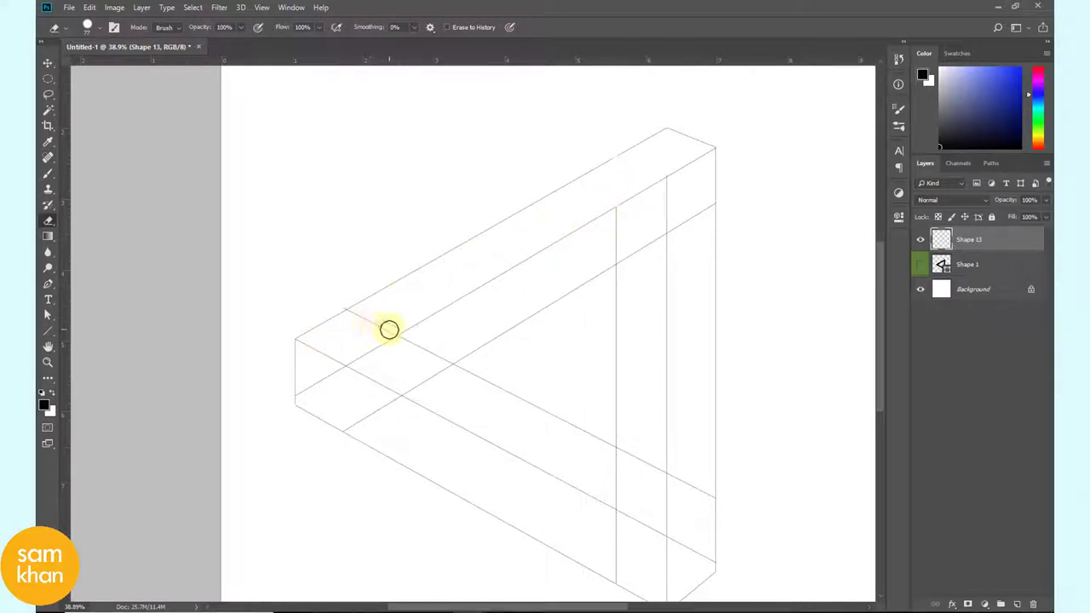
drag(352, 318, 350, 349)
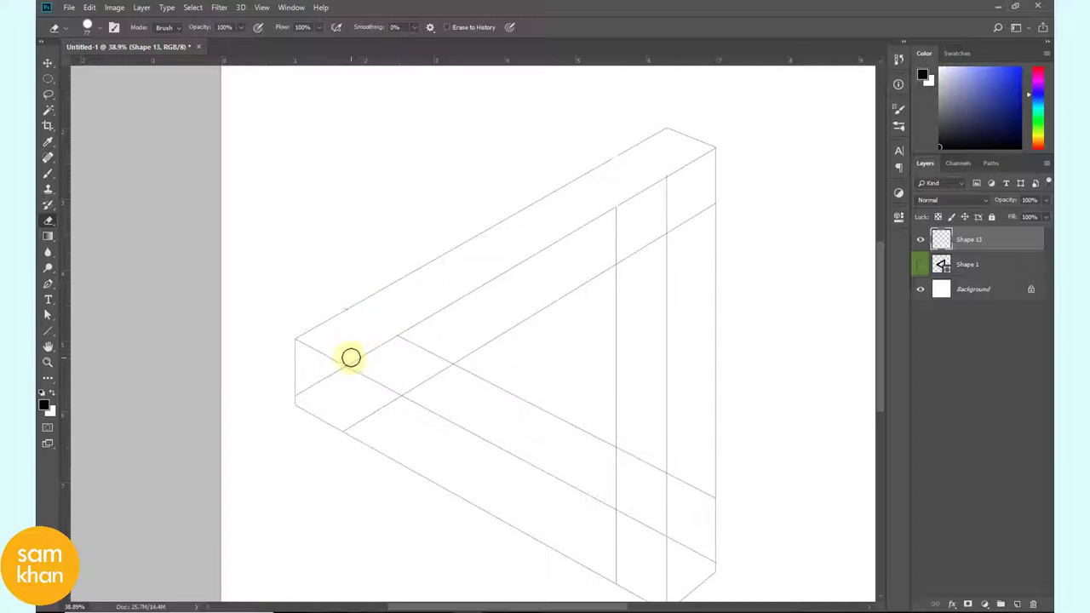
mouse_move(391, 344)
mouse_down()
mouse_move(400, 385)
mouse_move(428, 378)
mouse_up()
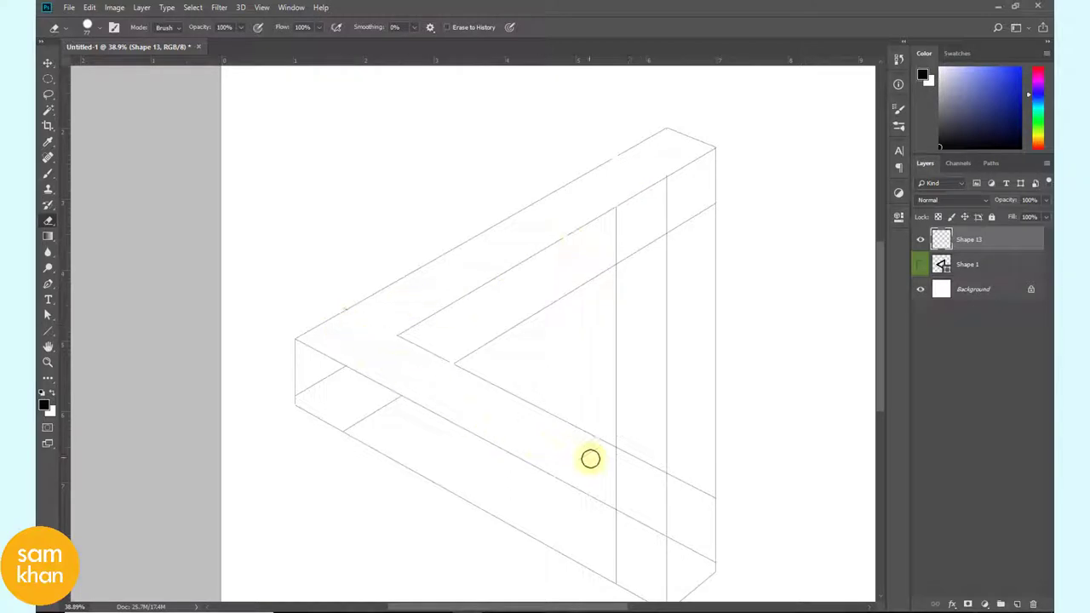
Erase the stray line segments inside and along the right and lower bars
drag(643, 513, 607, 500)
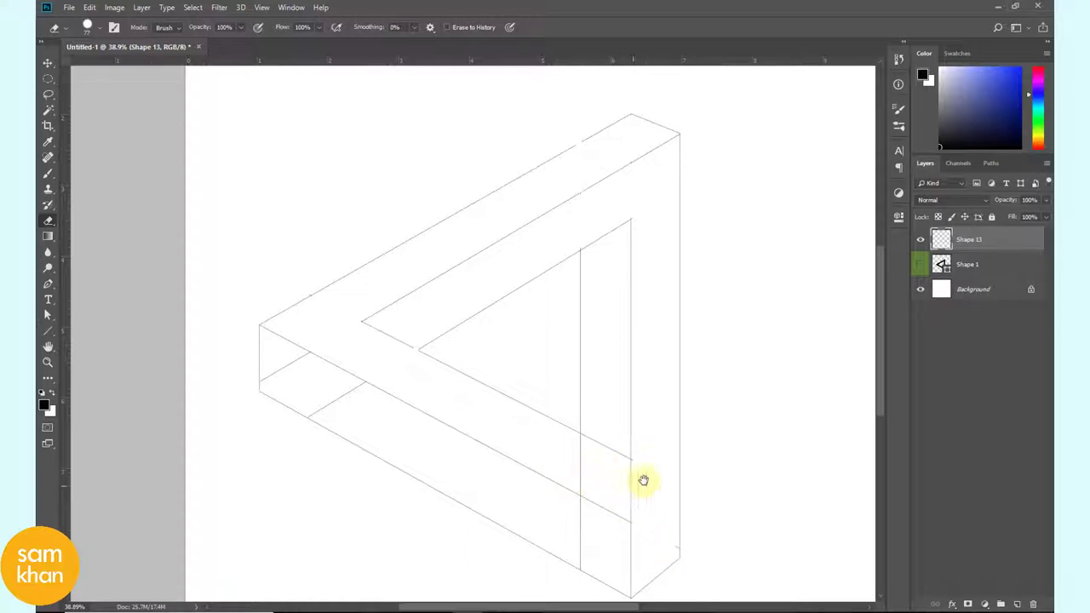
drag(694, 445, 717, 443)
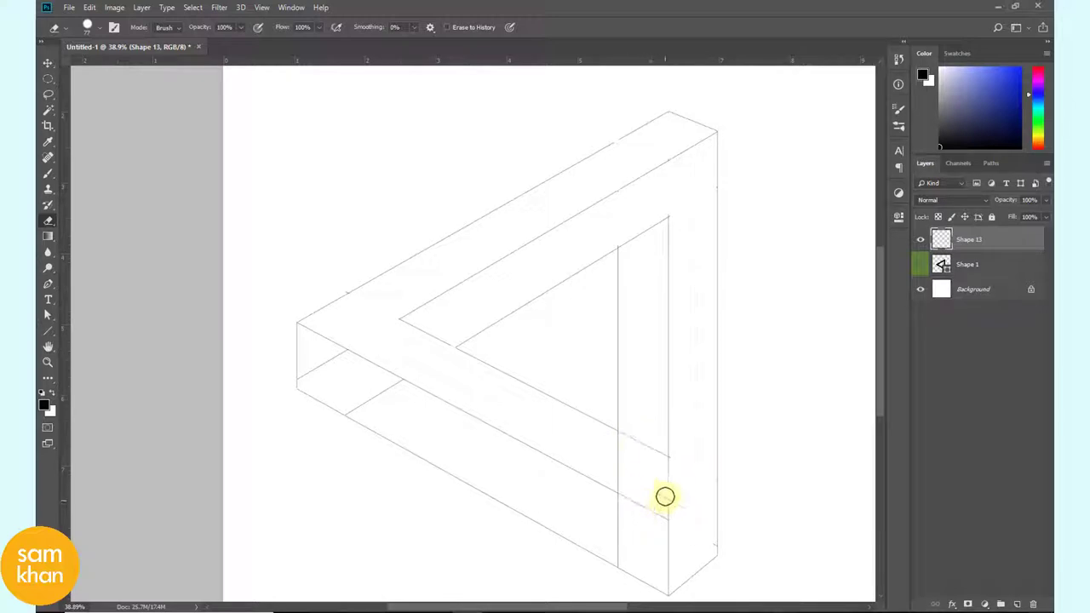
drag(656, 443, 650, 474)
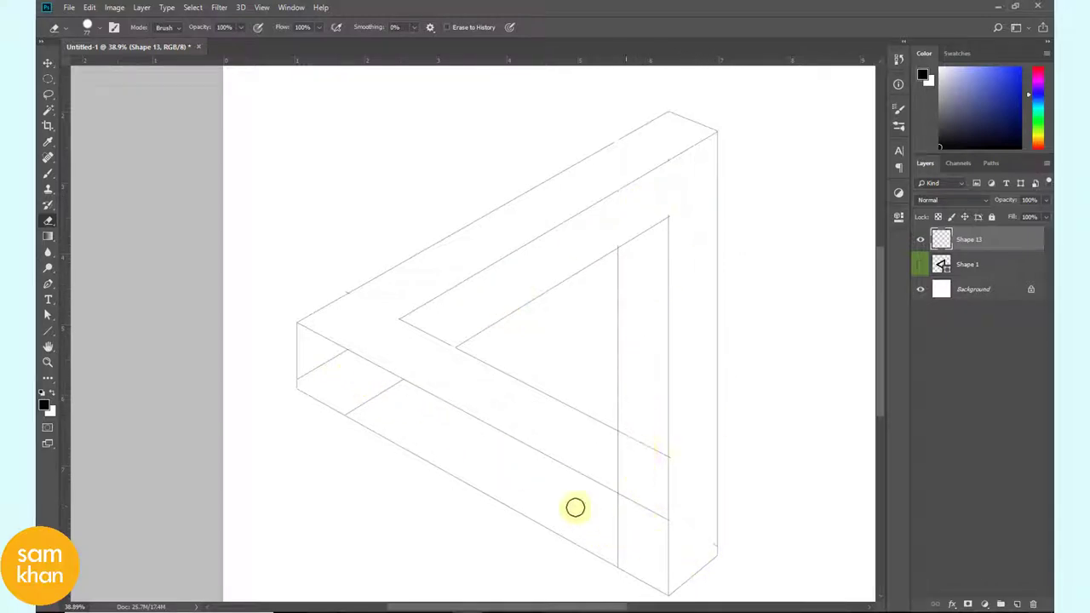
drag(352, 406, 388, 392)
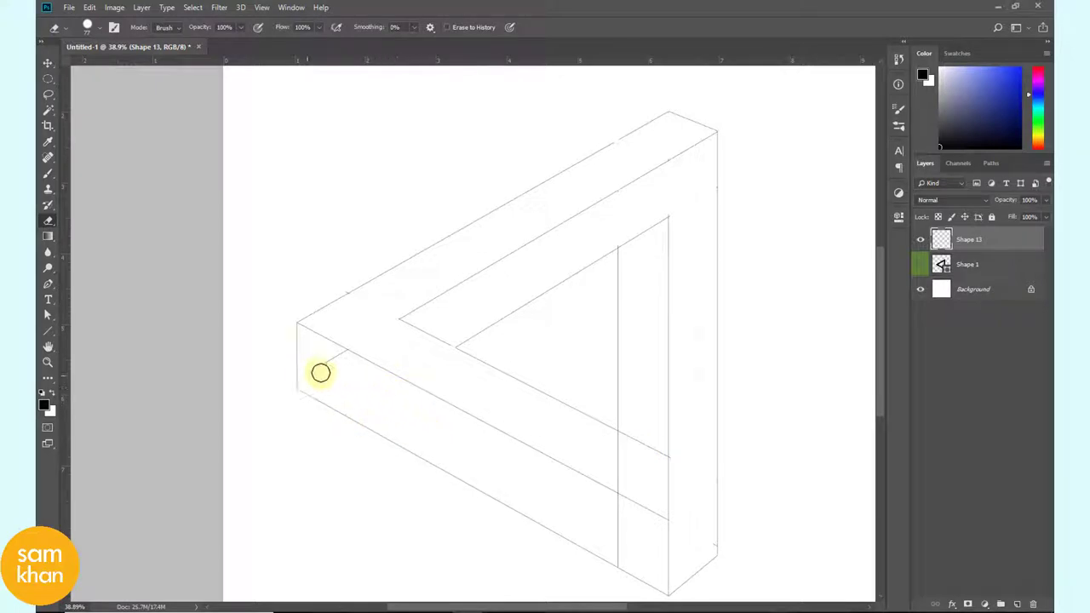
mouse_move(341, 357)
mouse_down()
mouse_move(603, 533)
mouse_move(619, 556)
mouse_move(621, 519)
mouse_up()
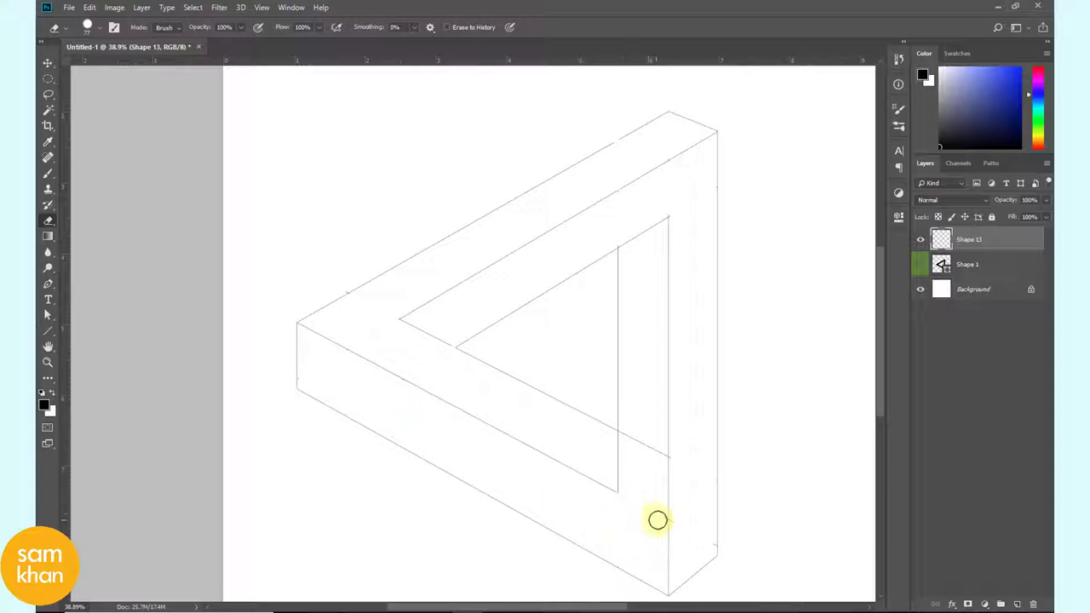
drag(659, 520, 663, 459)
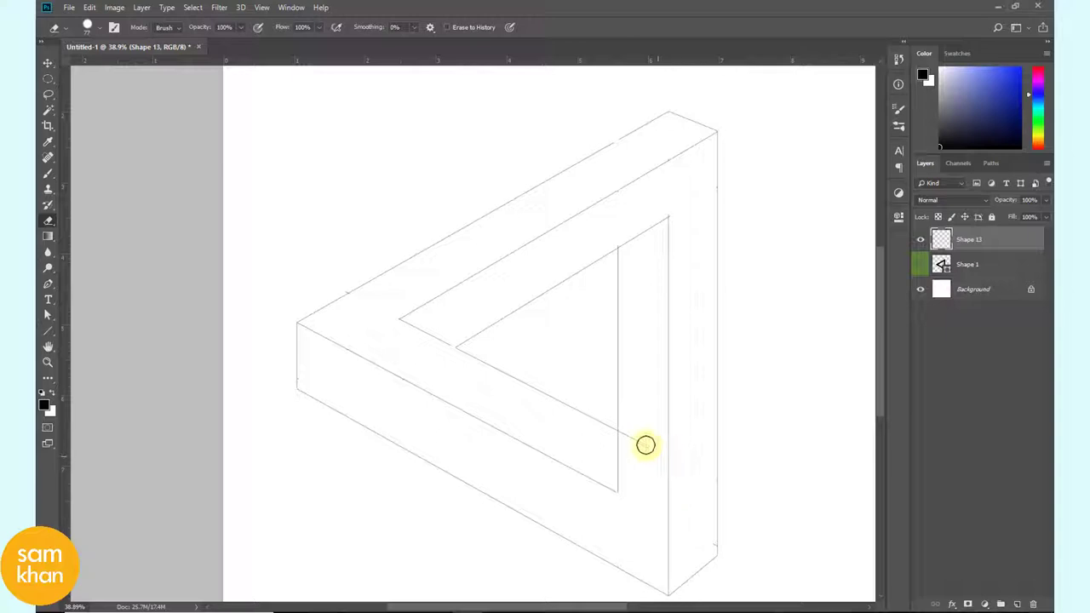
mouse_move(635, 433)
mouse_down()
mouse_move(698, 459)
mouse_move(735, 461)
mouse_up()
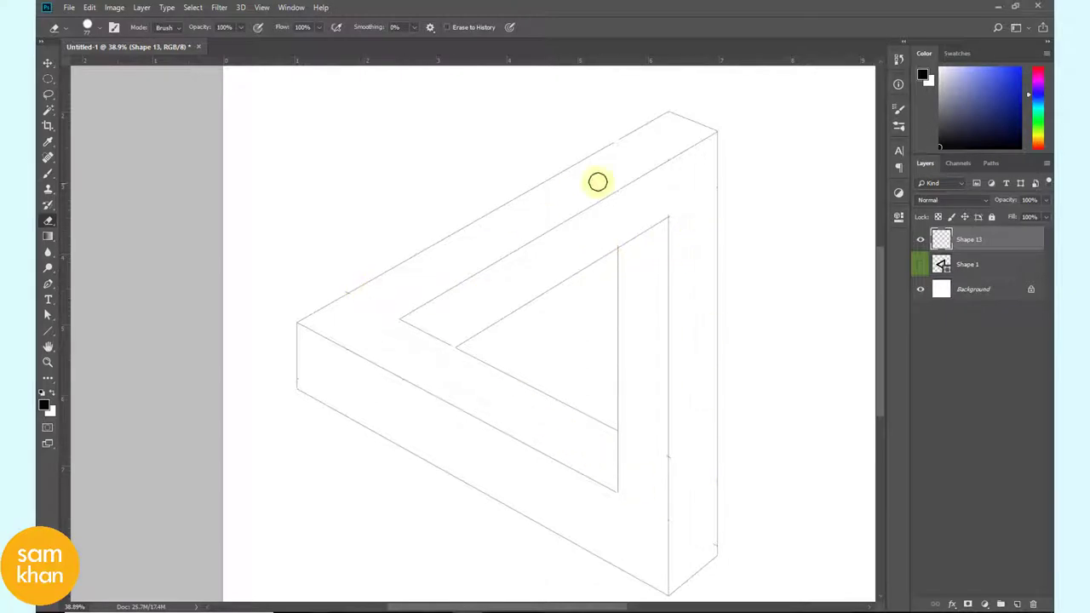
Add an empty Layer 1 above the triangle outline and switch to the Pen tool
click(919, 240)
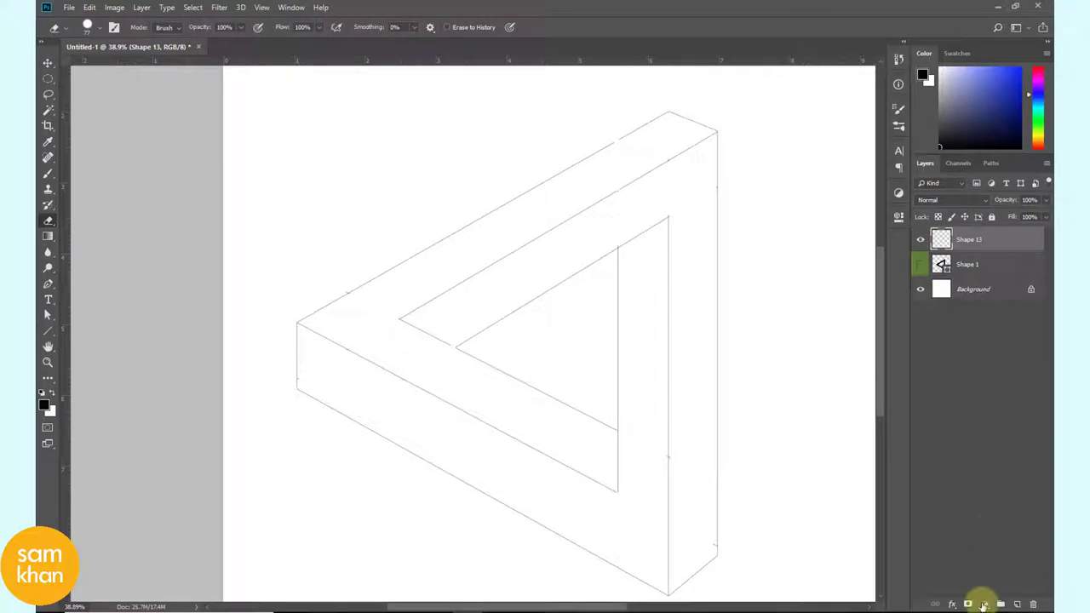
click(1016, 603)
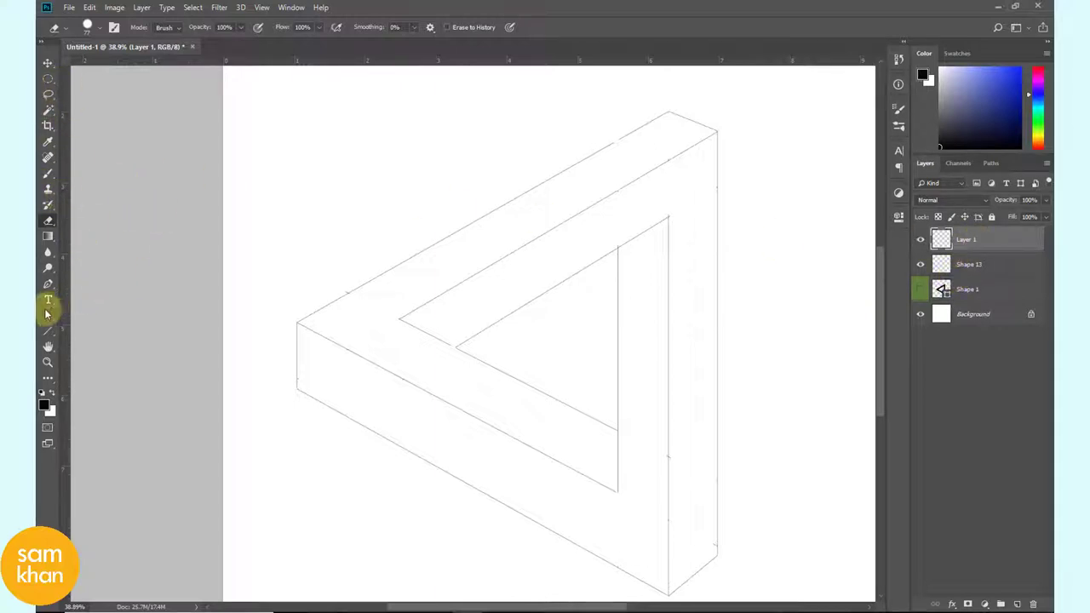
click(49, 285)
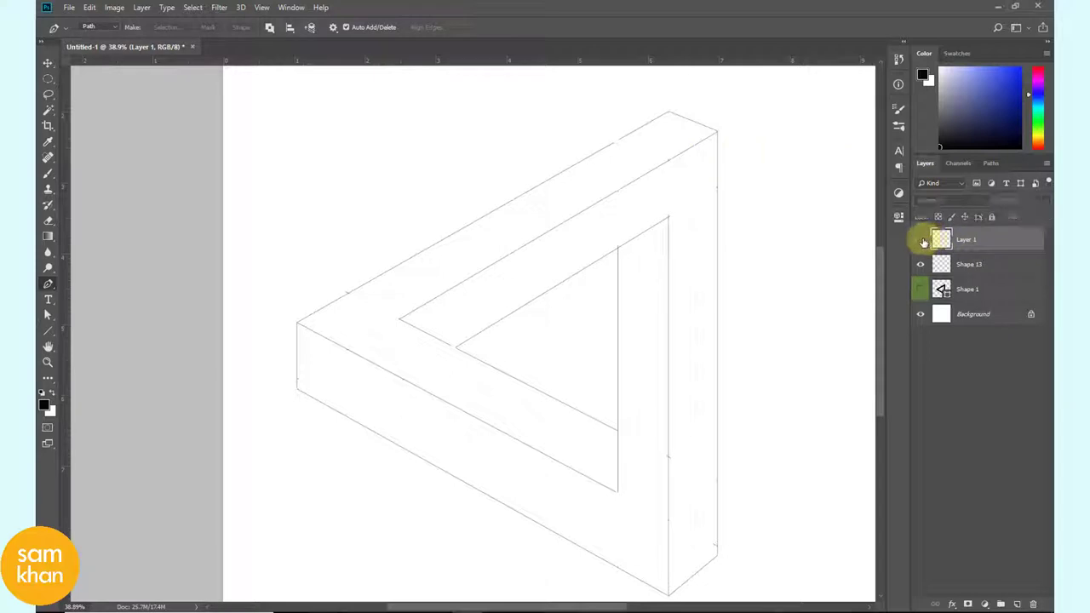
Trace a closed pen path through the top face's corners, ending at the starting anchor
click(716, 131)
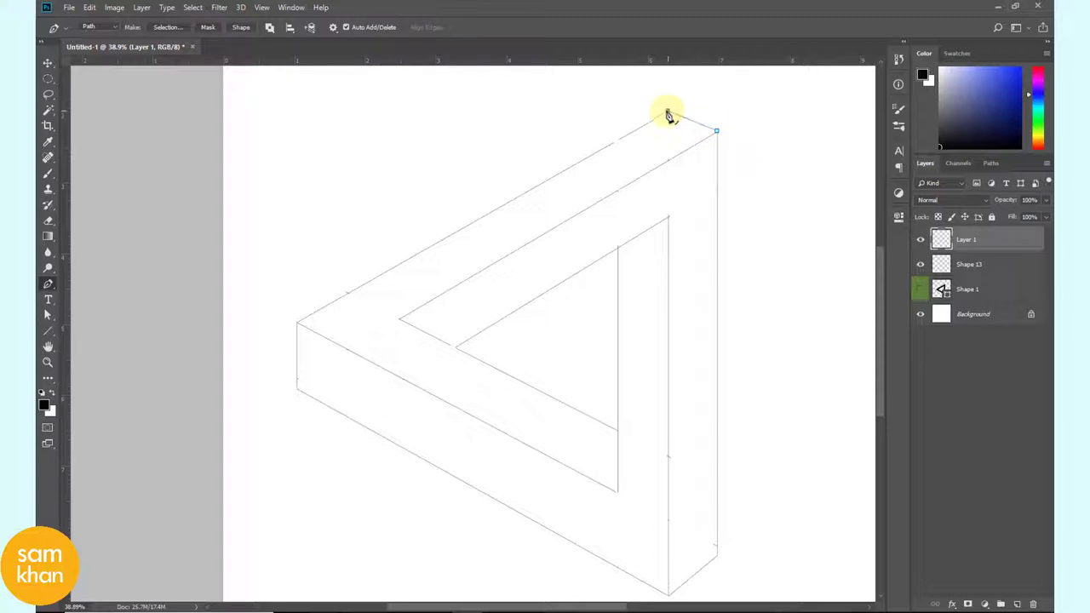
click(668, 111)
drag(285, 322, 317, 331)
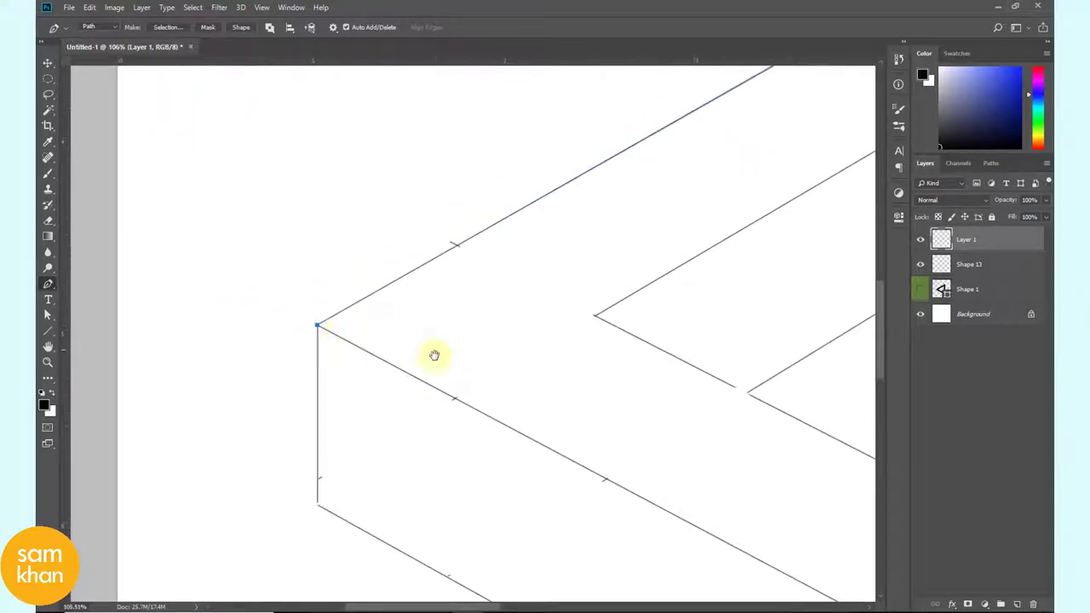
drag(630, 383, 275, 253)
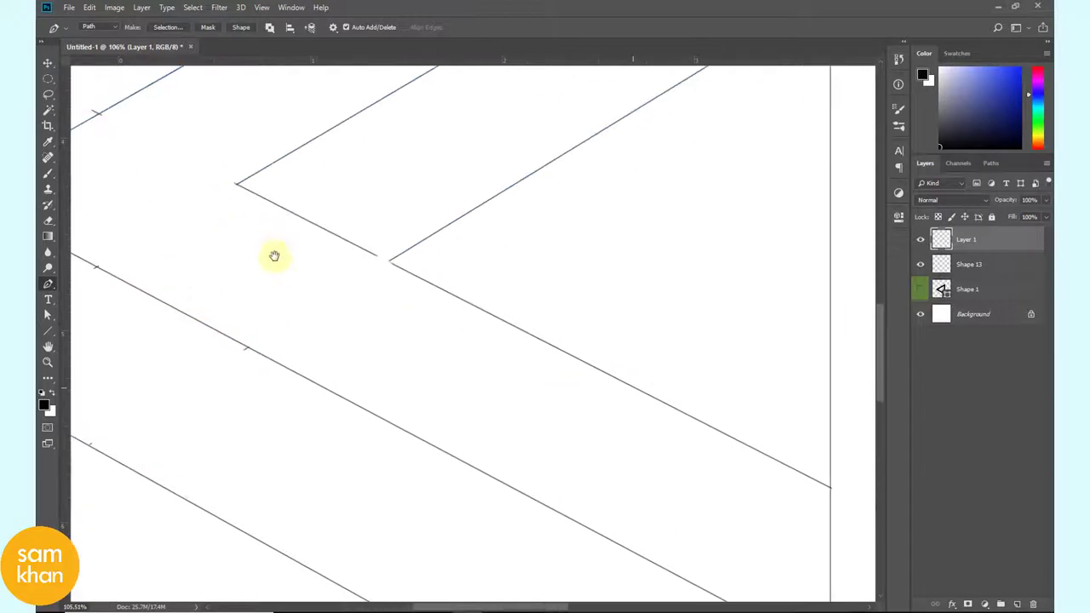
click(675, 516)
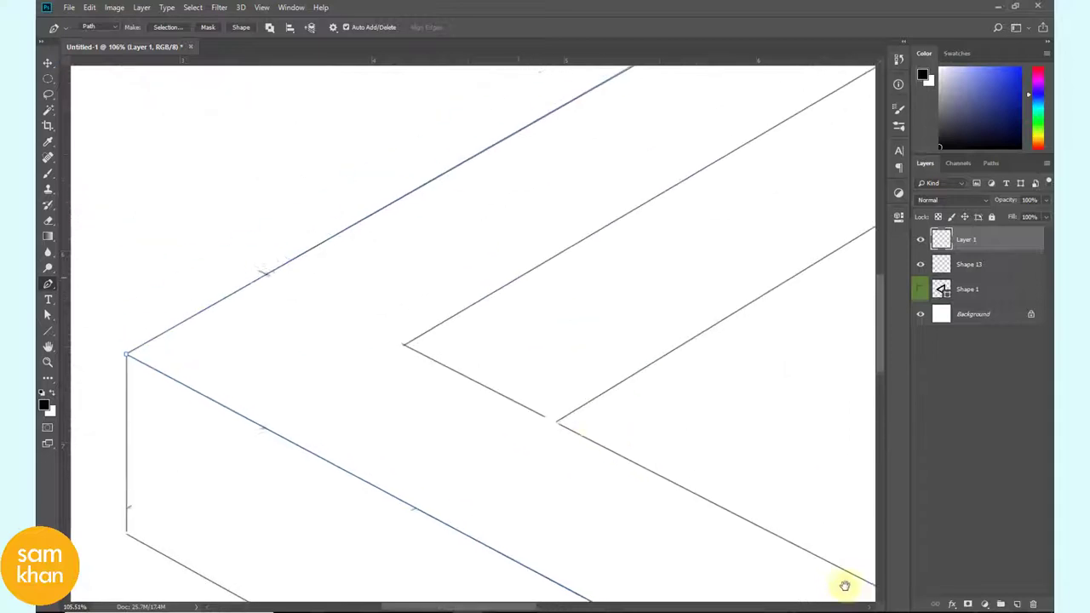
drag(554, 302, 844, 584)
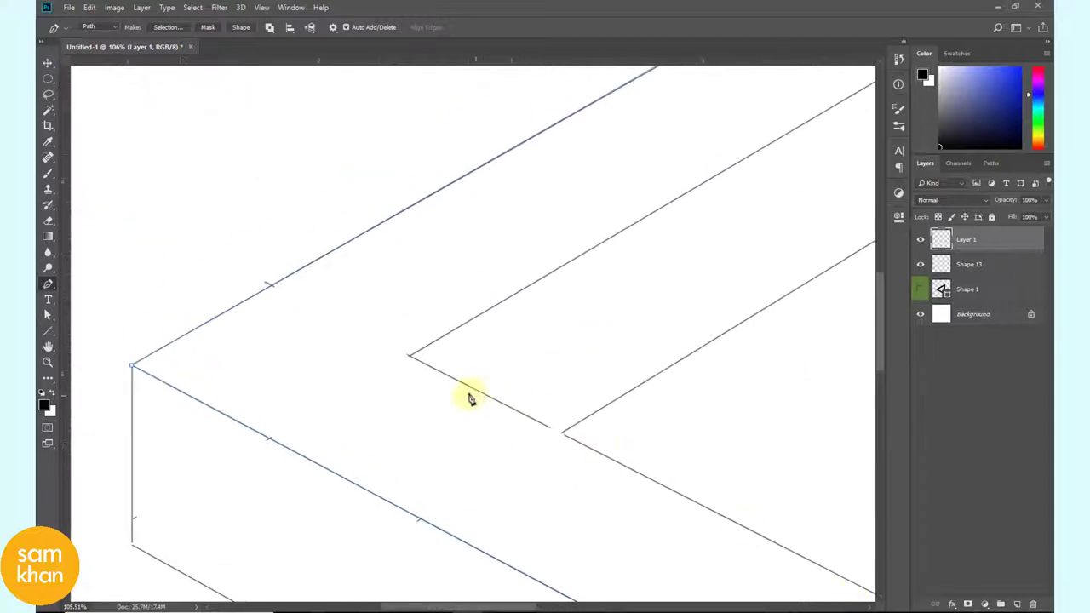
click(410, 359)
mouse_move(656, 453)
mouse_down()
mouse_move(414, 401)
mouse_move(652, 312)
mouse_up()
click(539, 271)
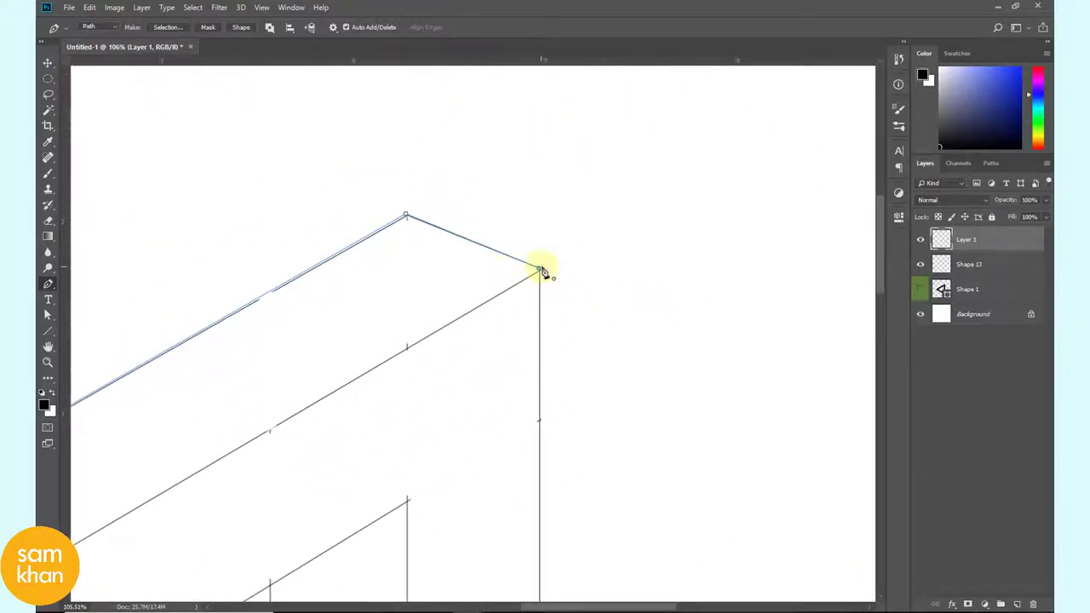
click(540, 271)
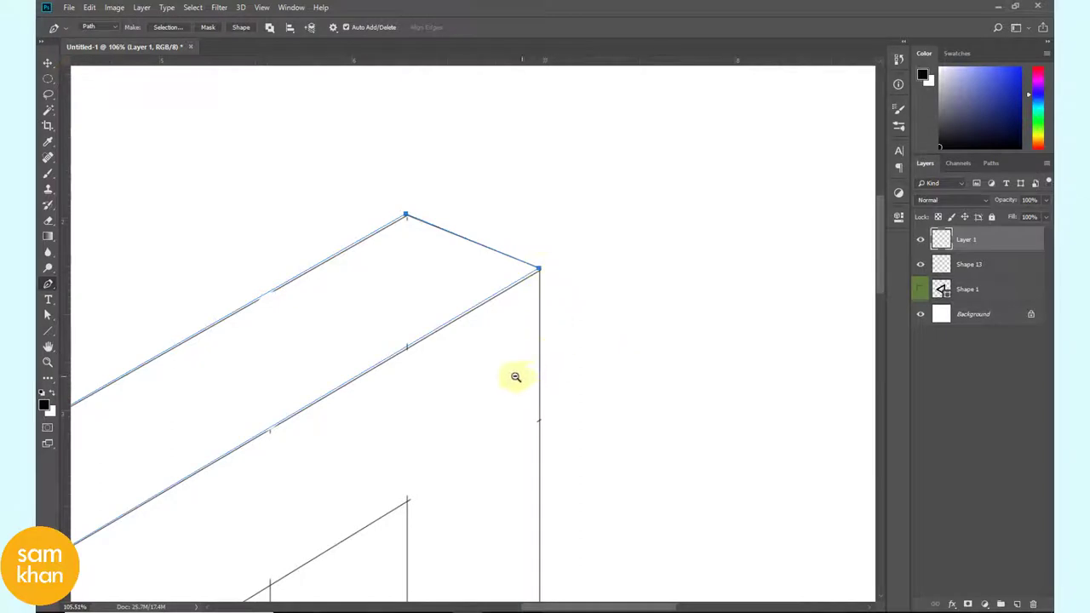
mouse_move(515, 377)
mouse_down()
mouse_move(462, 384)
mouse_move(588, 357)
mouse_move(672, 269)
mouse_move(725, 341)
mouse_move(752, 352)
mouse_move(637, 292)
mouse_move(695, 291)
mouse_up()
Use Direct Selection to nudge the apex anchor onto the drawn wireframe corner
key(a)
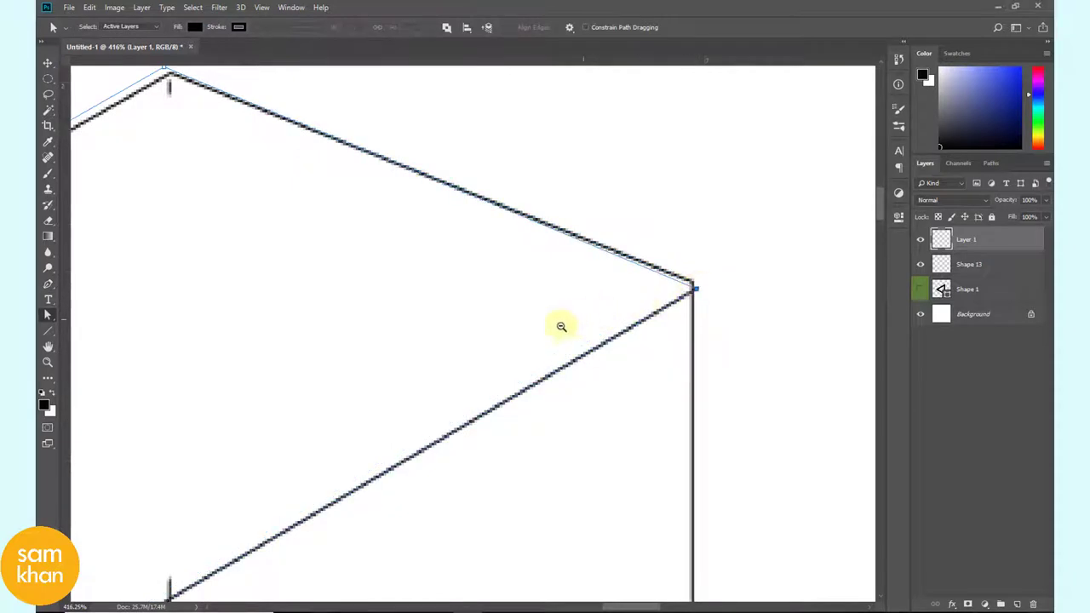
scroll(561, 328, down, 5)
scroll(545, 332, up, 3)
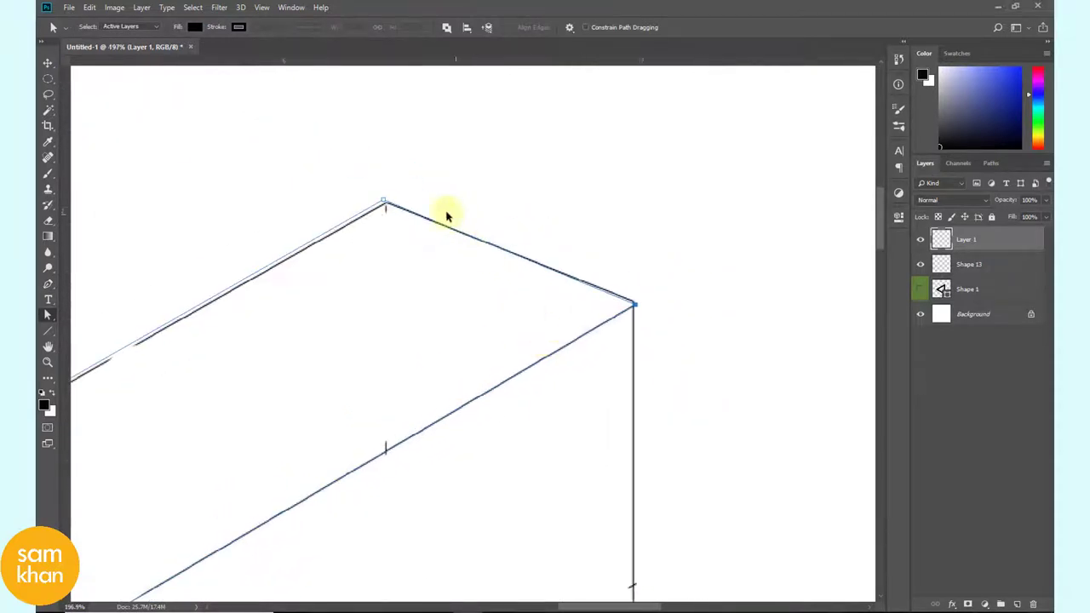
click(385, 203)
drag(399, 177, 366, 210)
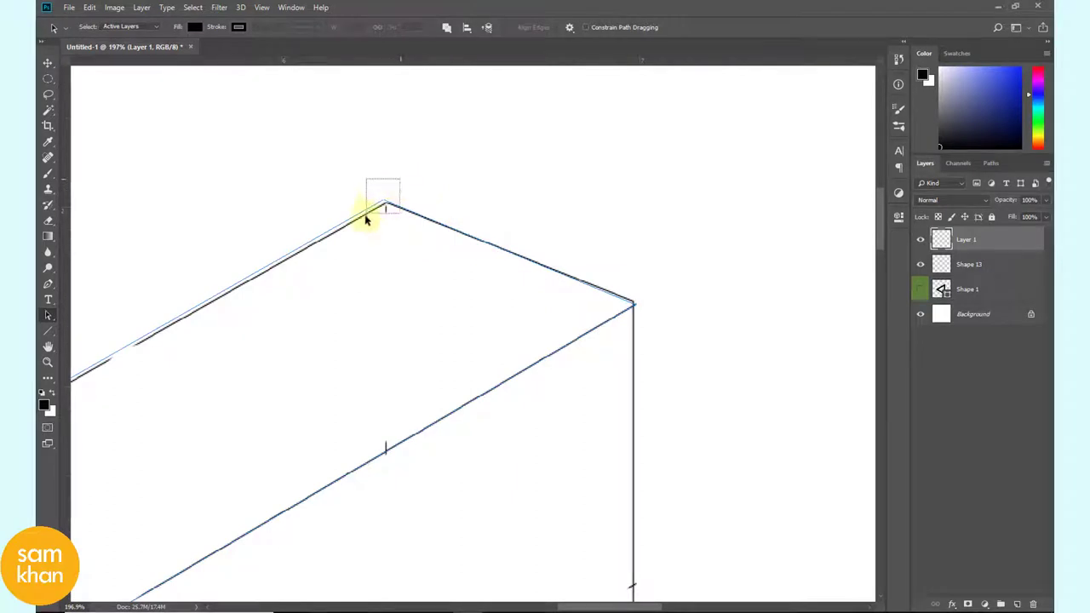
click(51, 315)
click(107, 327)
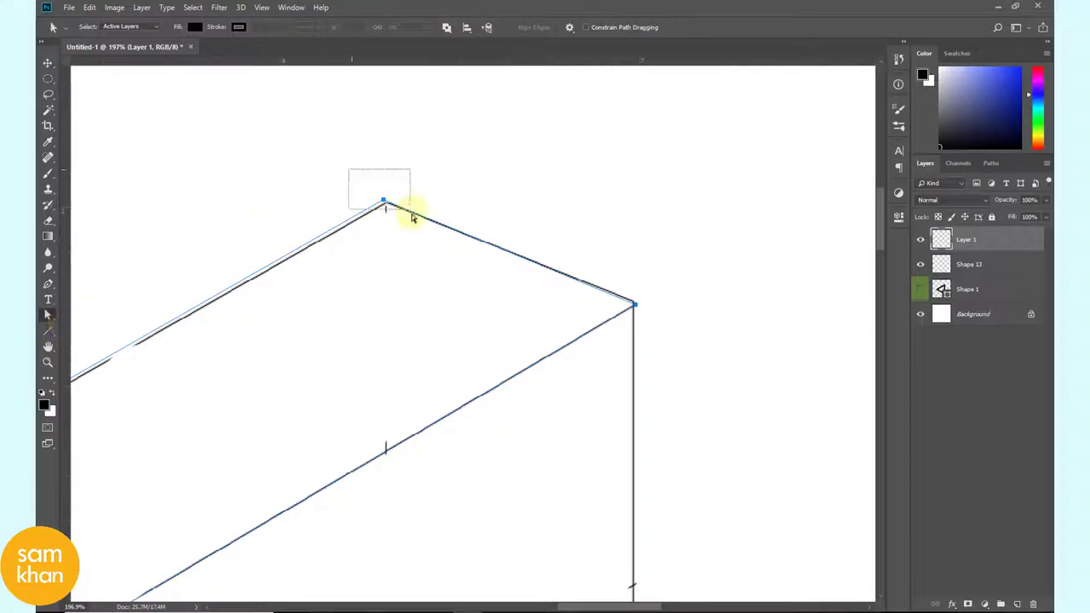
drag(384, 204, 387, 206)
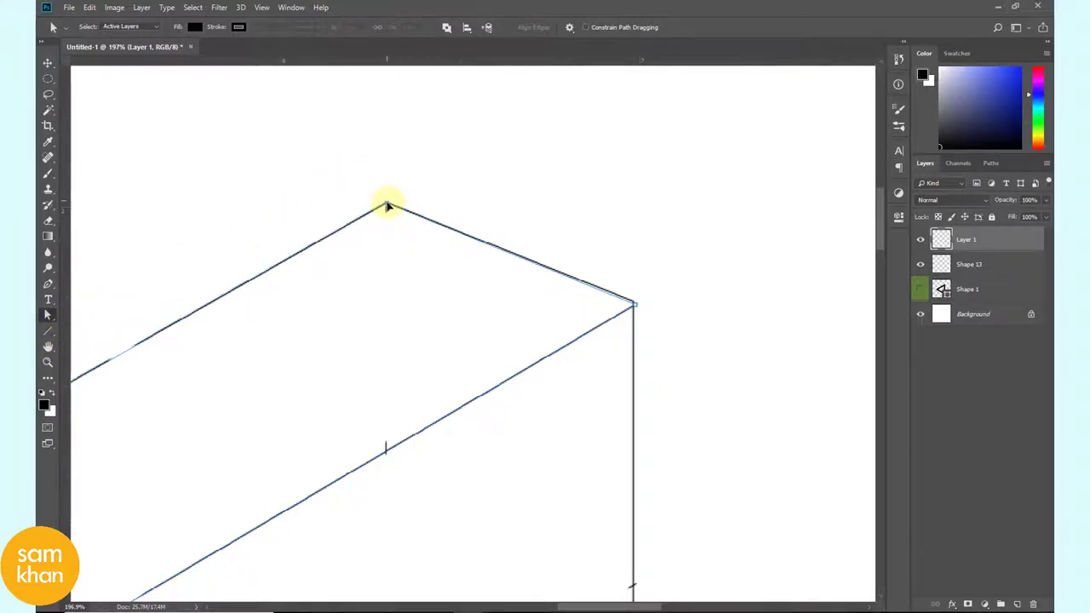
drag(494, 292, 389, 326)
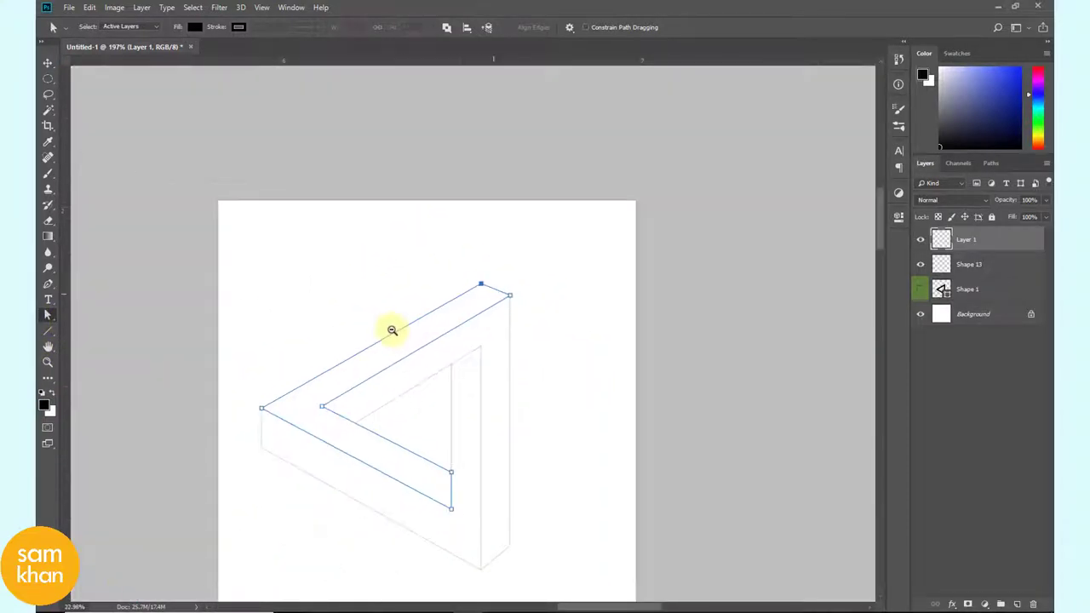
Load the top-face path as a selection, fill it with blue, and deselect
right_click(458, 314)
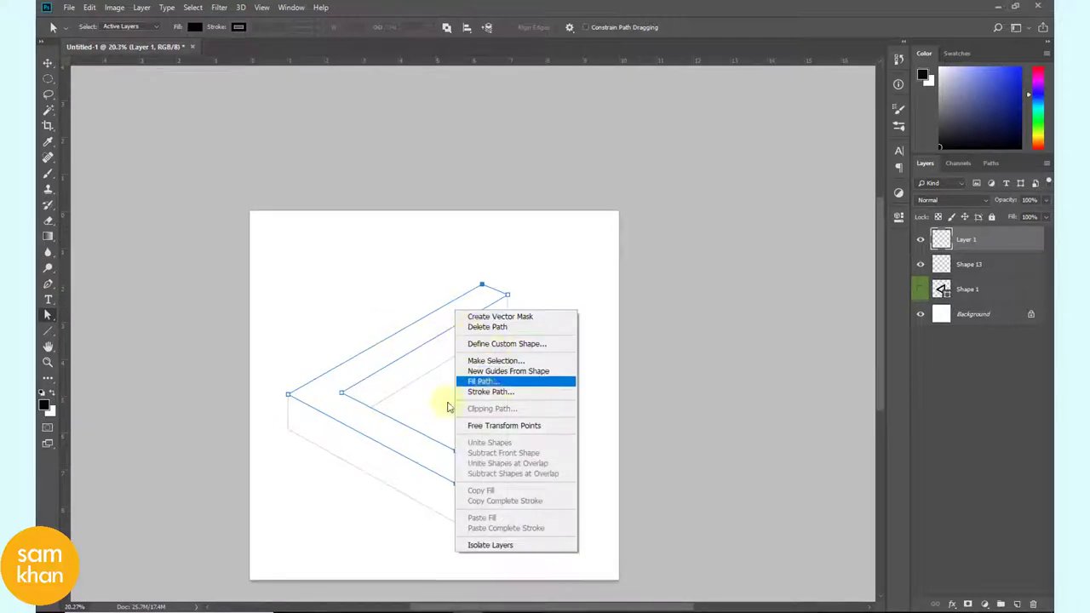
click(403, 340)
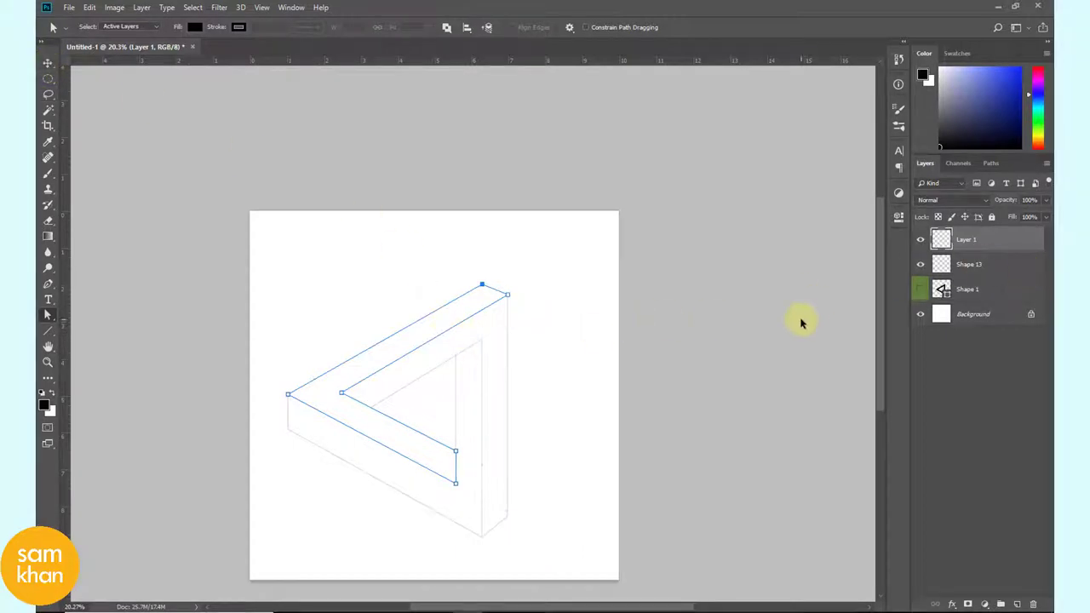
key(ctrl+Return)
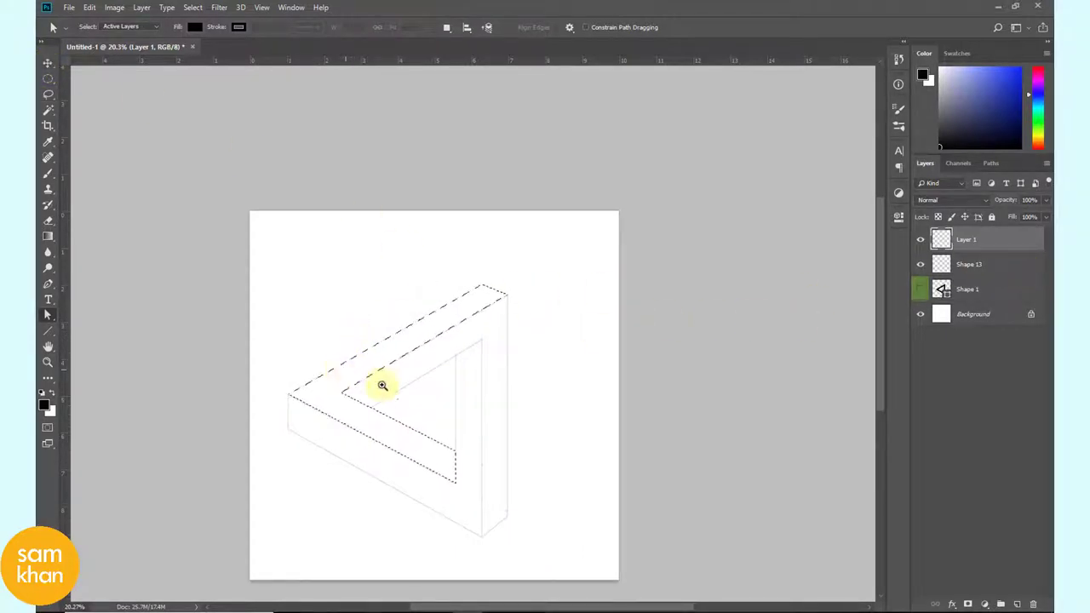
click(382, 386)
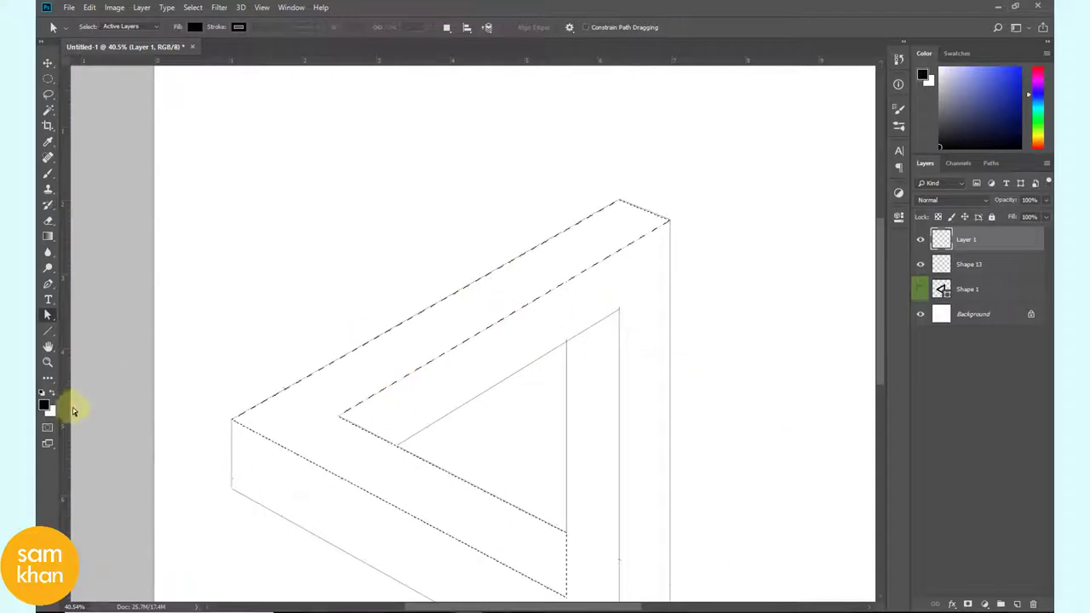
click(1003, 90)
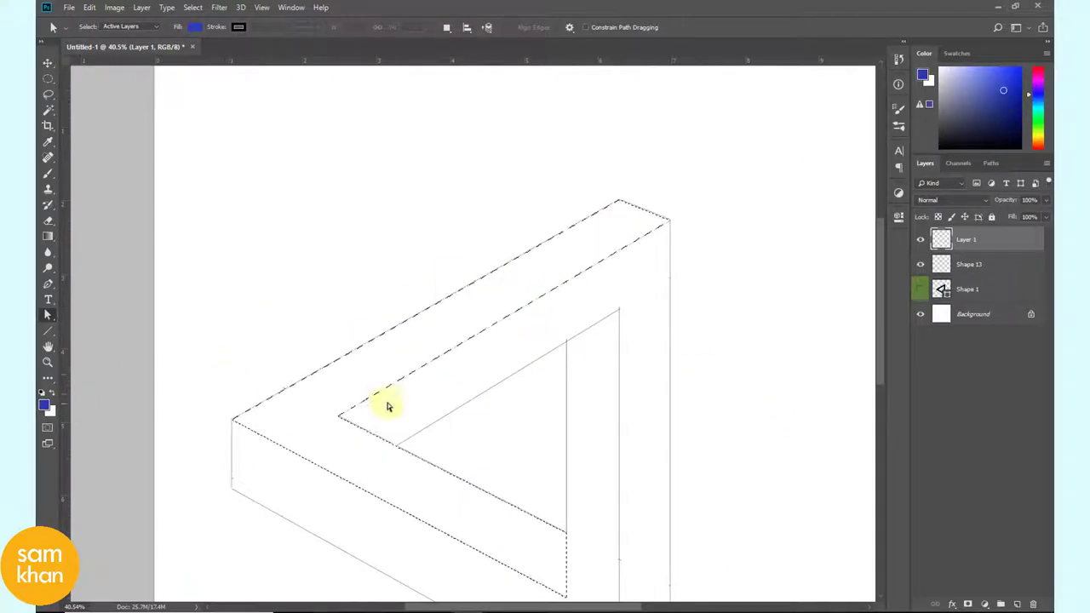
key(alt+BackSpace)
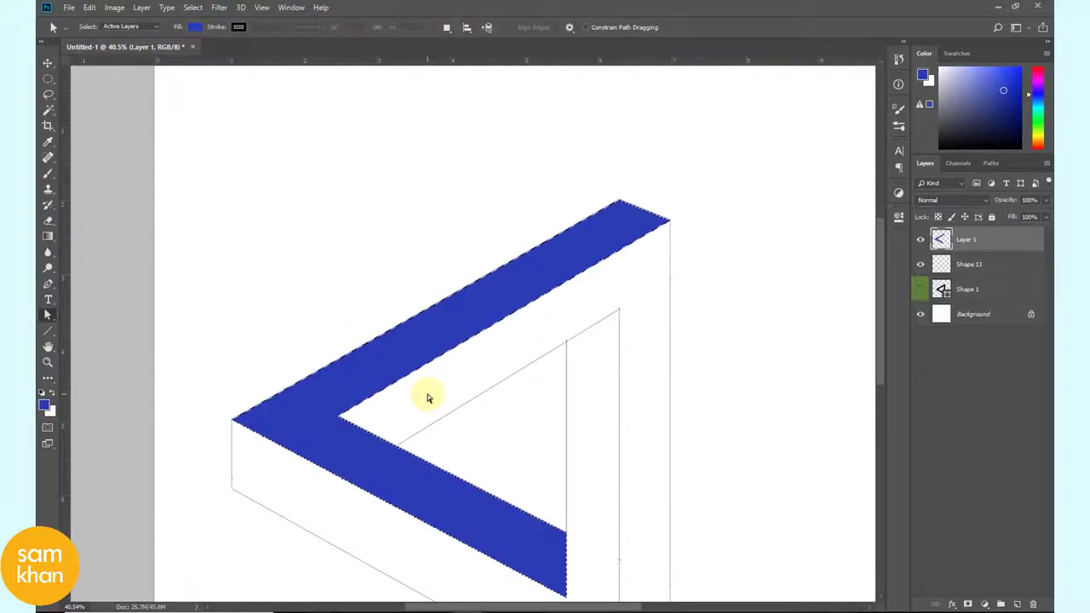
key(ctrl+d)
Rename the blue face layer to 'top'
key(v)
double_click(966, 239)
text(top)
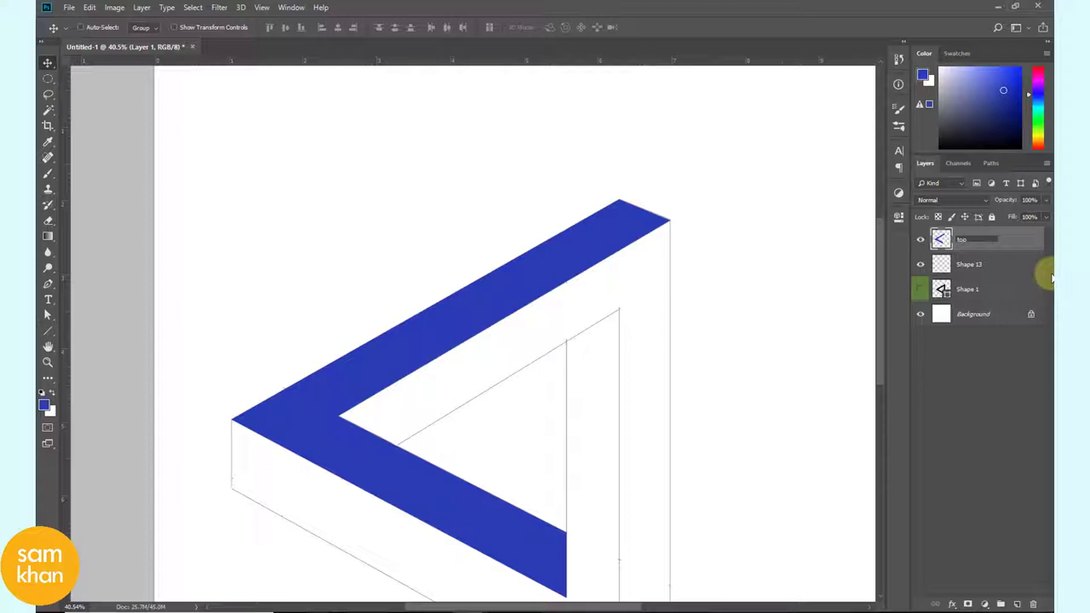
key(Return)
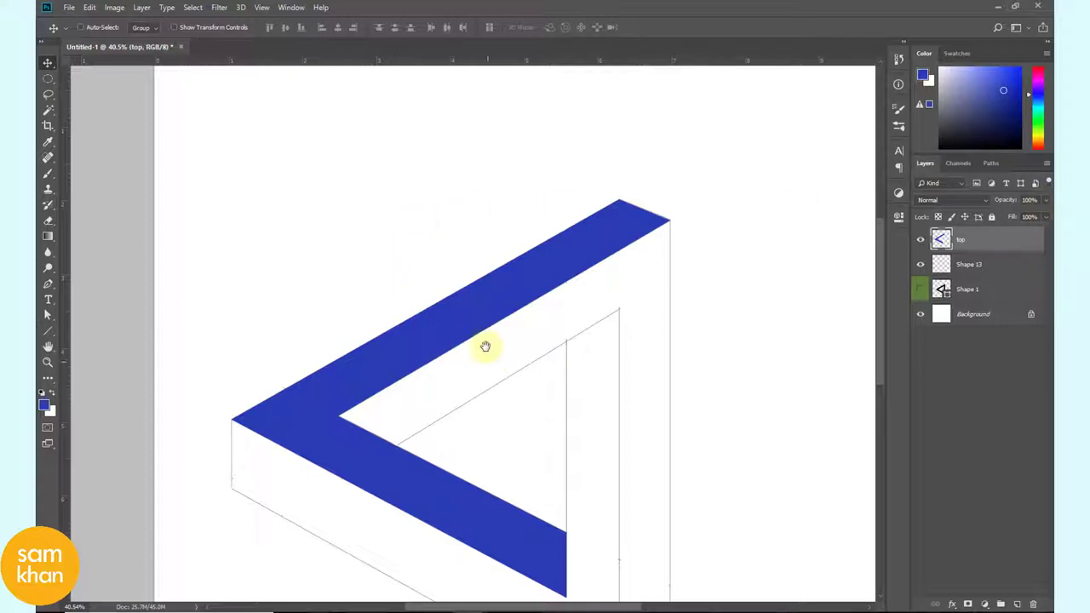
scroll(488, 324, down, 2)
scroll(451, 340, down, 3)
scroll(425, 374, left, 2)
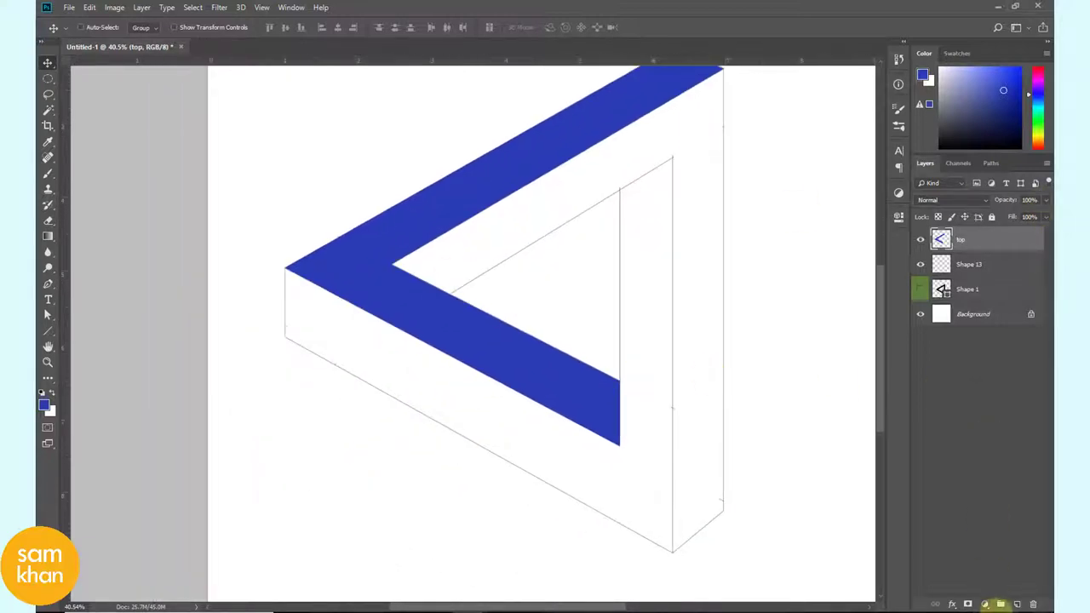
Add a new layer above 'top' and start the left-face path at its lower corner
click(1016, 604)
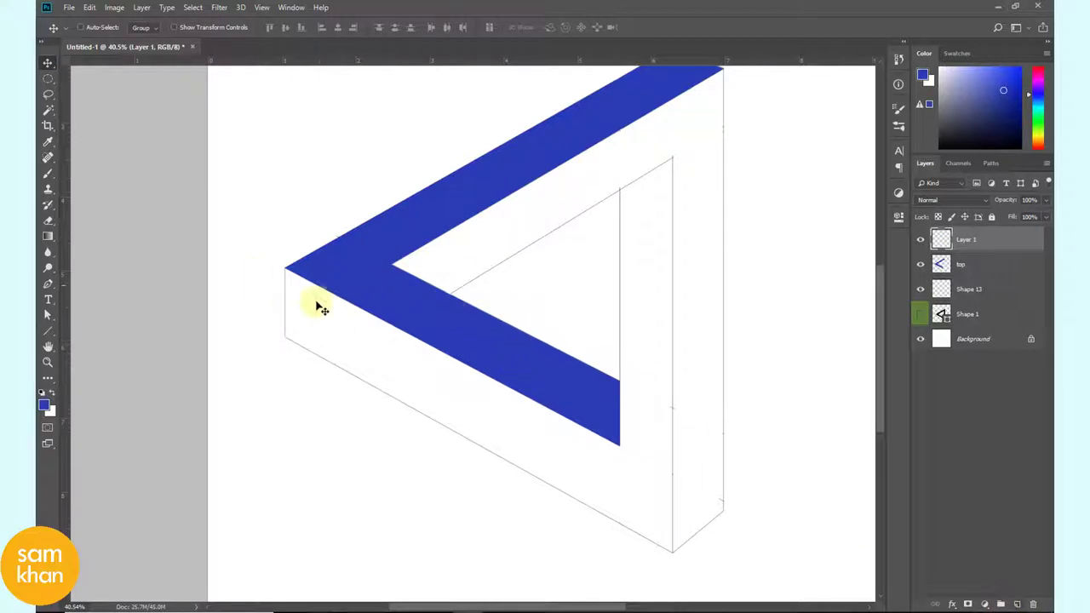
key(p)
drag(277, 326, 304, 346)
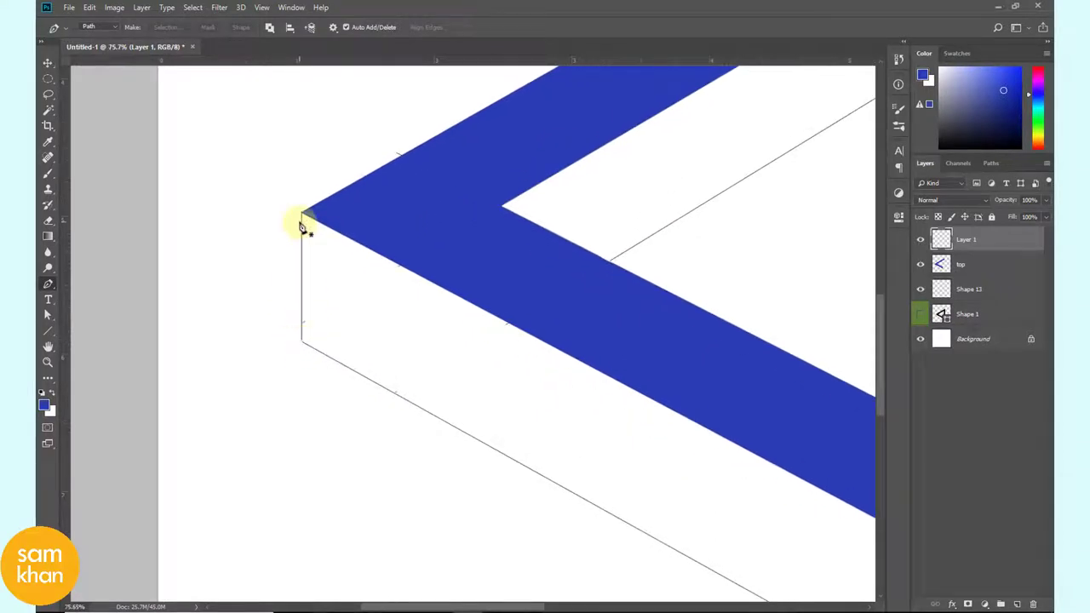
drag(303, 215, 316, 255)
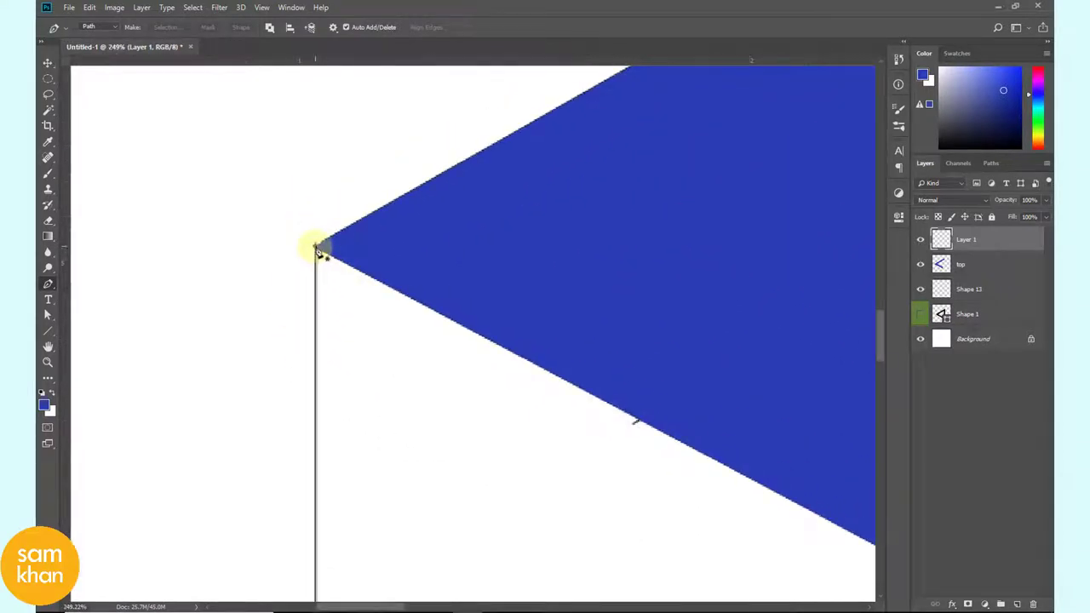
scroll(326, 319, down, 5)
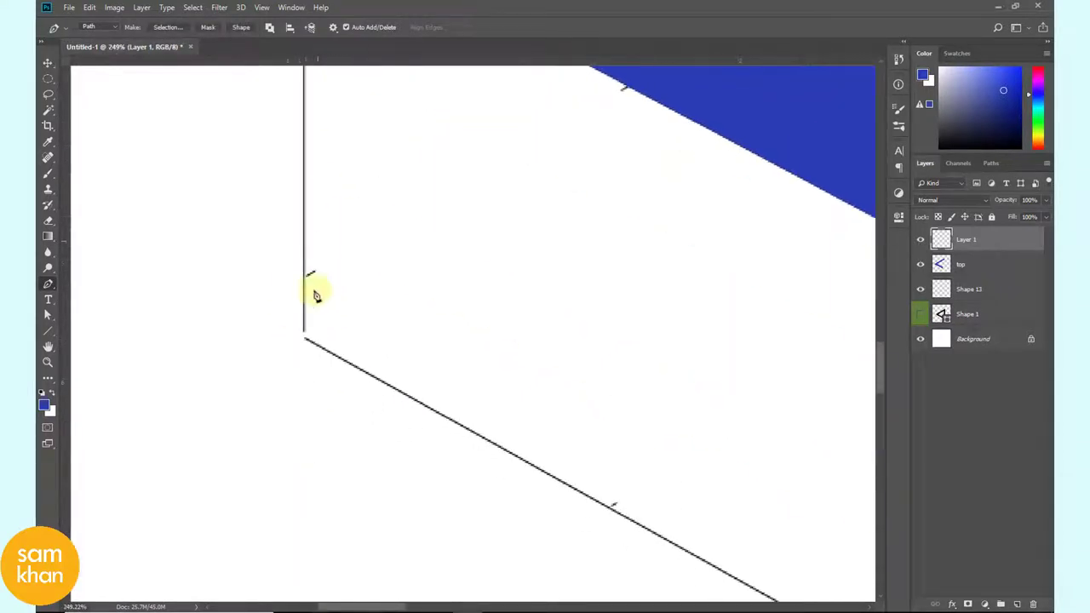
click(305, 339)
drag(561, 385, 539, 388)
scroll(625, 414, right, 5)
scroll(560, 452, down, 3)
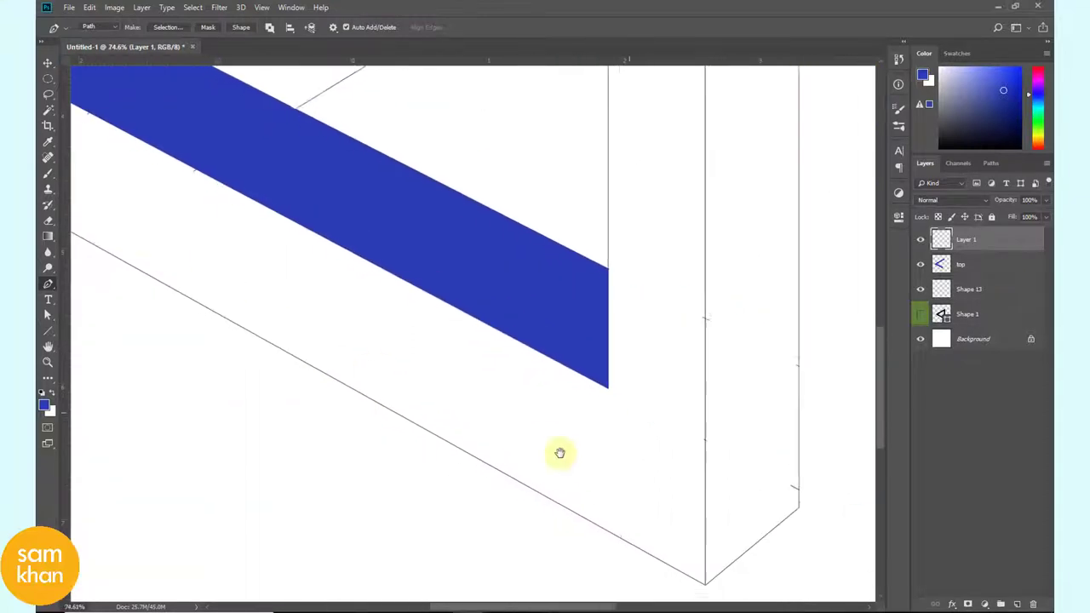
scroll(664, 549, right, 2)
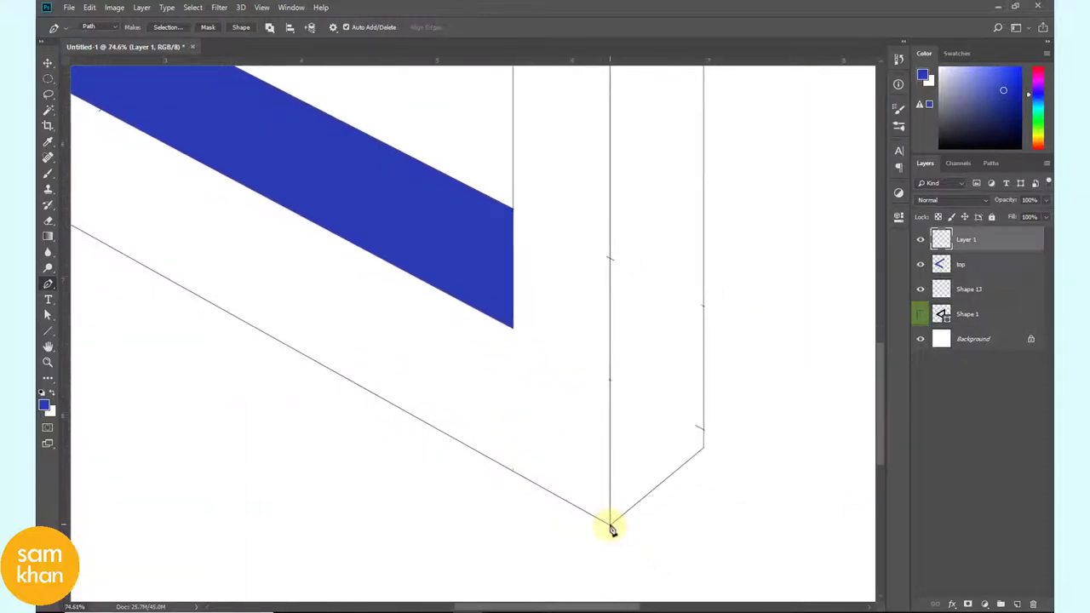
scroll(618, 317, up, 4)
scroll(638, 418, up, 2)
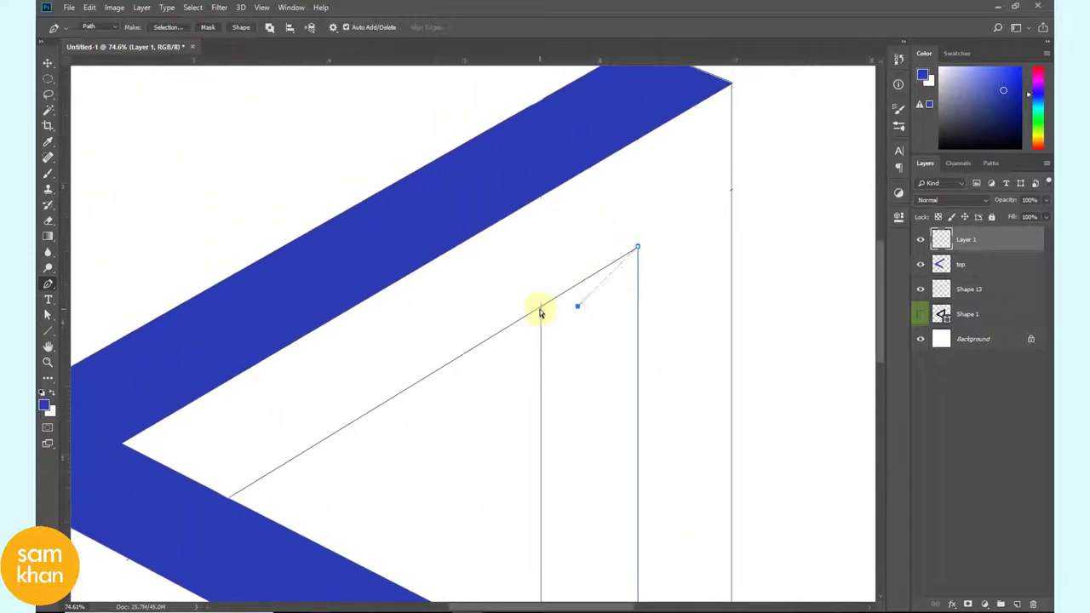
Finish tracing the left face's path along the inner vertical edges
drag(537, 308, 577, 323)
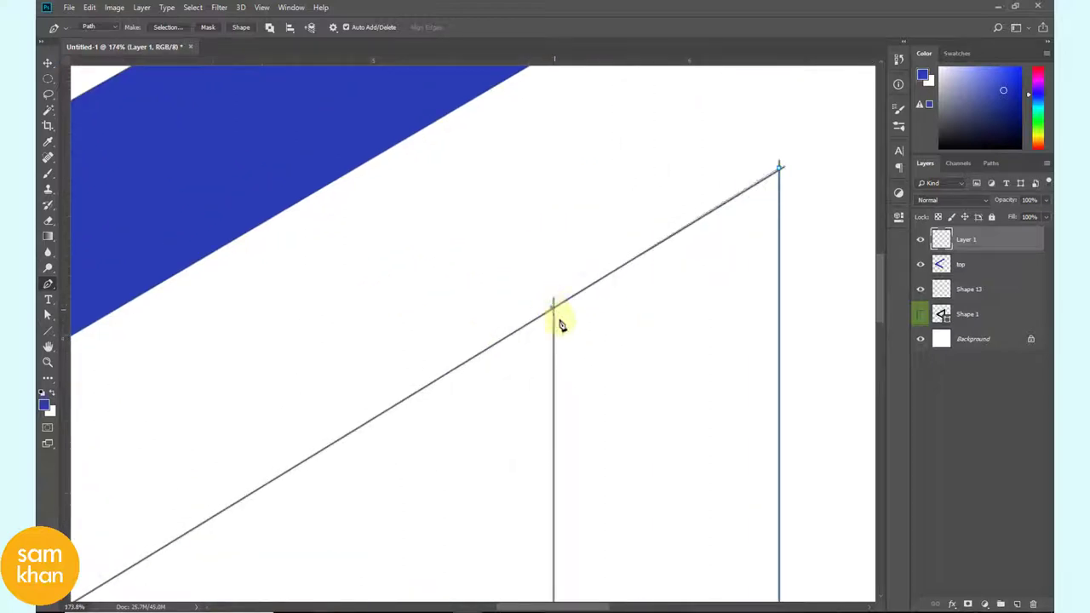
scroll(559, 153, down, 1)
scroll(554, 309, down, 4)
scroll(448, 358, down, 3)
drag(448, 358, 500, 439)
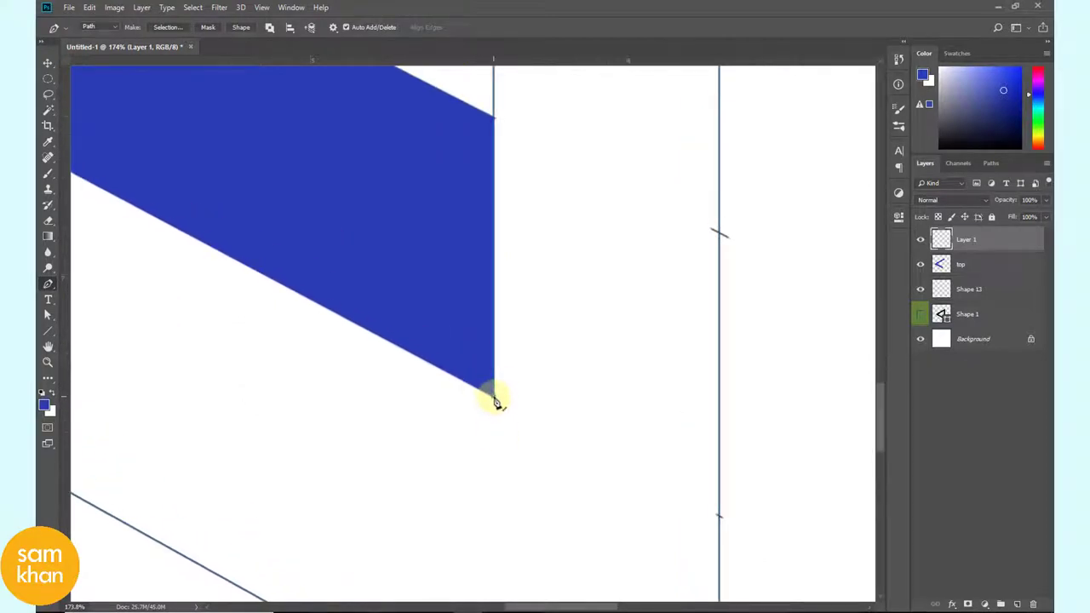
mouse_move(496, 400)
mouse_down()
mouse_move(667, 503)
mouse_move(707, 437)
mouse_move(401, 318)
mouse_up()
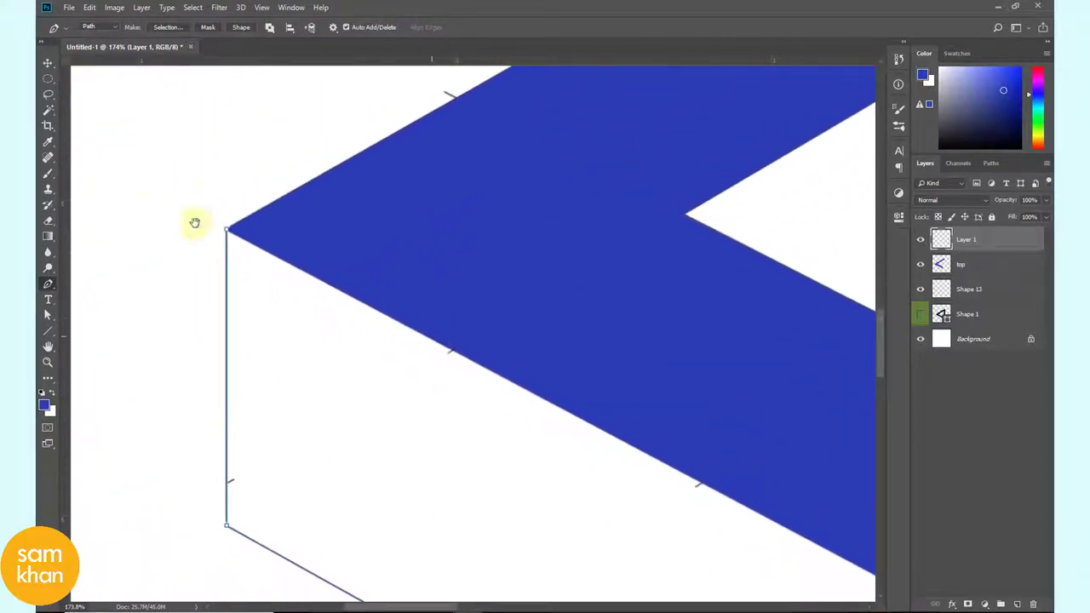
drag(194, 222, 214, 232)
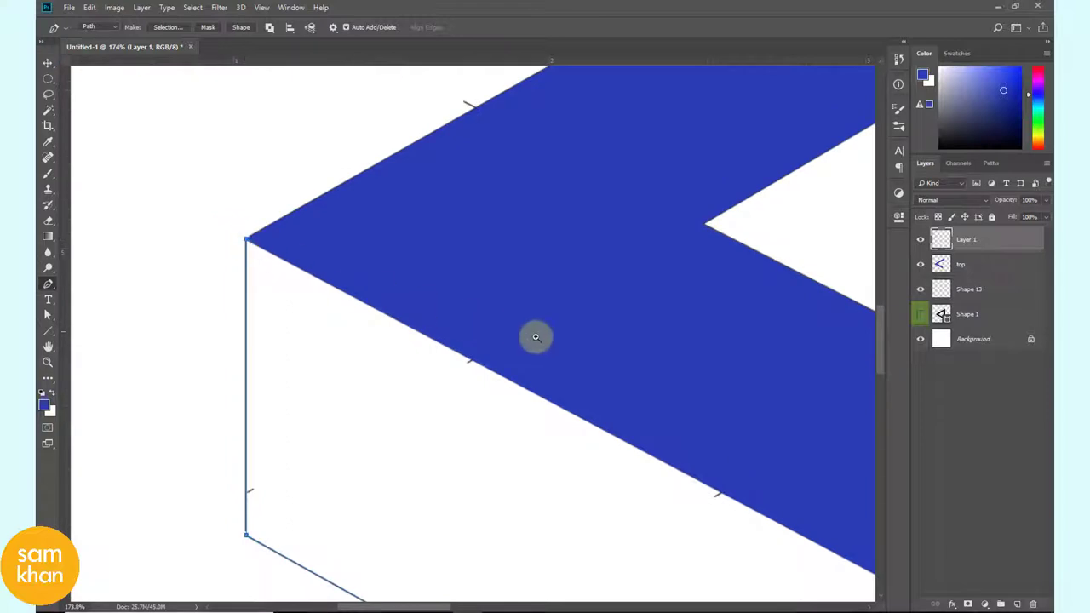
scroll(613, 374, down, 5)
mouse_move(639, 389)
mouse_down()
mouse_move(247, 234)
mouse_move(260, 242)
mouse_up()
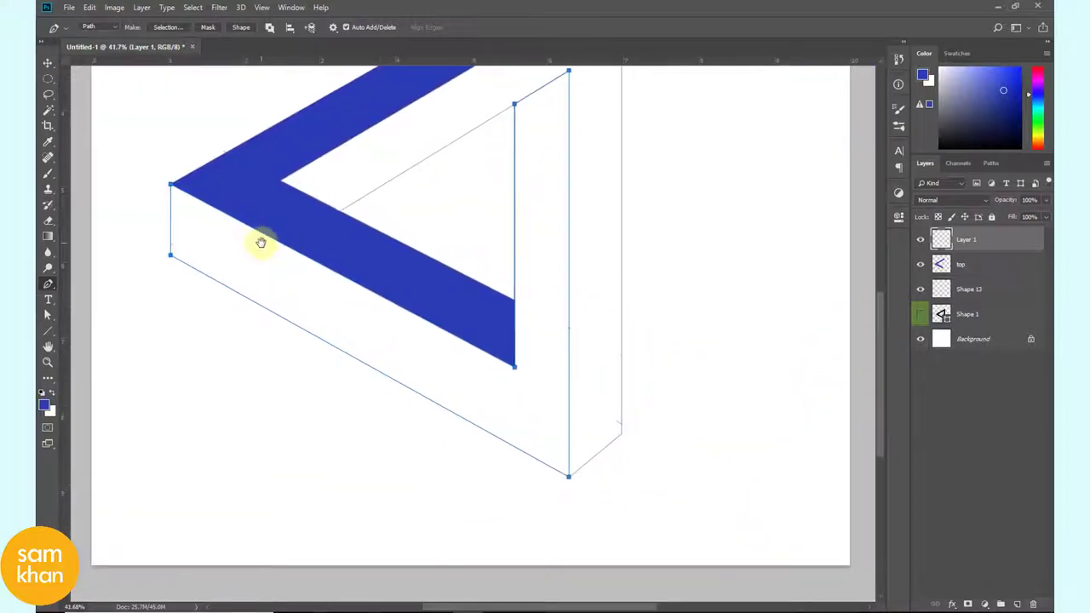
Load the left-face path as a selection, fill it with magenta, and deselect
key(ctrl+Return)
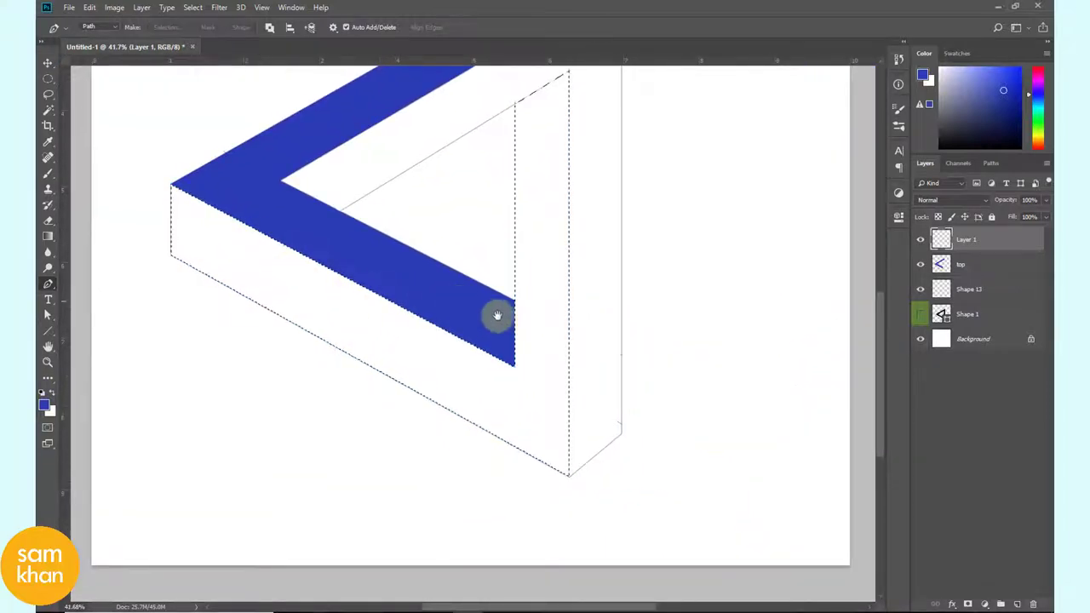
drag(496, 312, 540, 358)
click(44, 404)
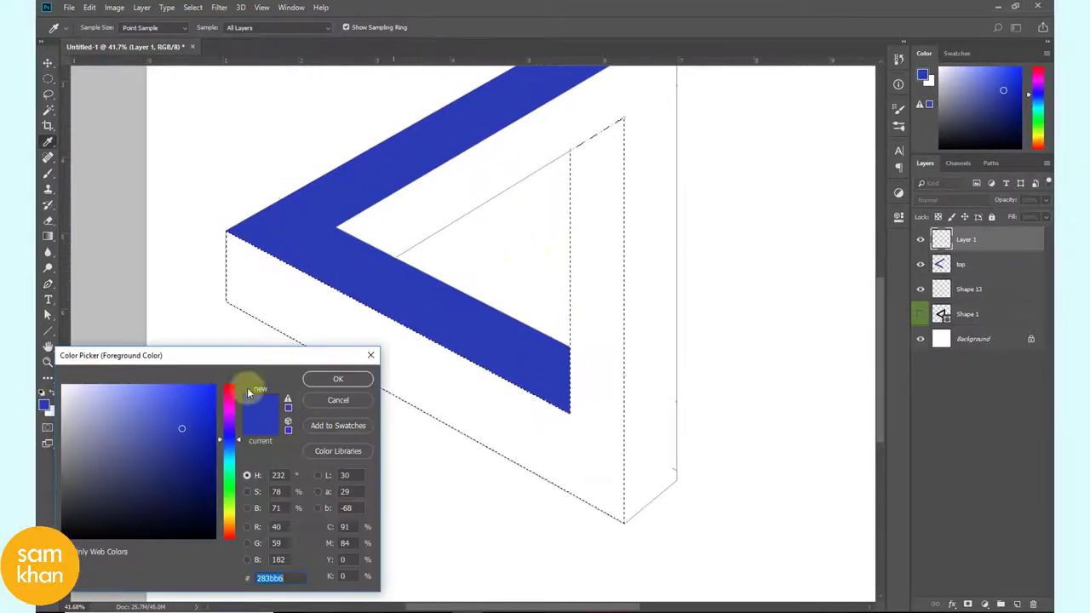
click(227, 404)
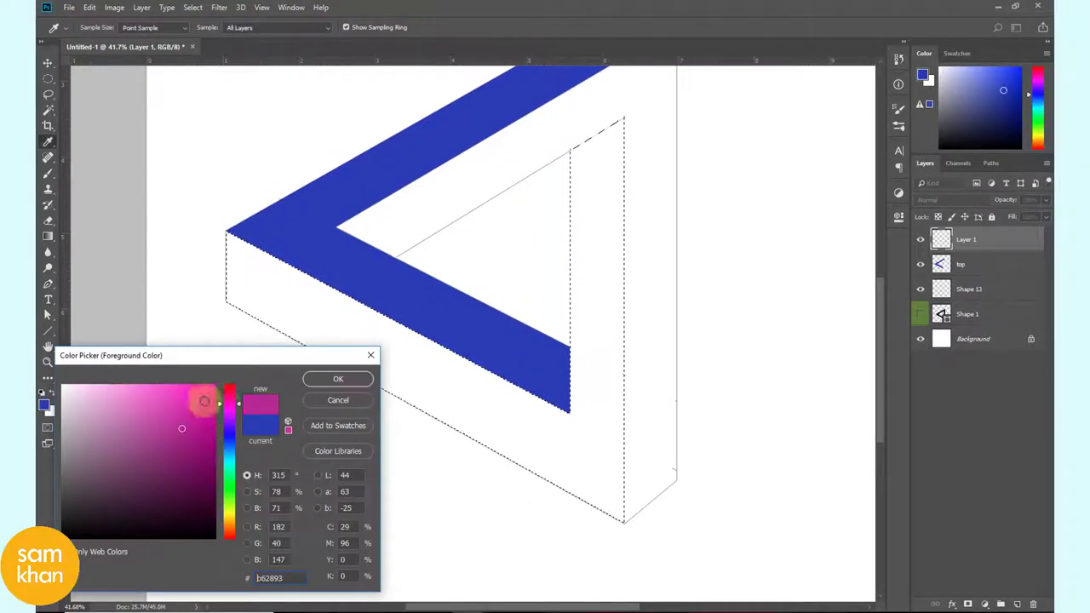
click(355, 377)
key(p)
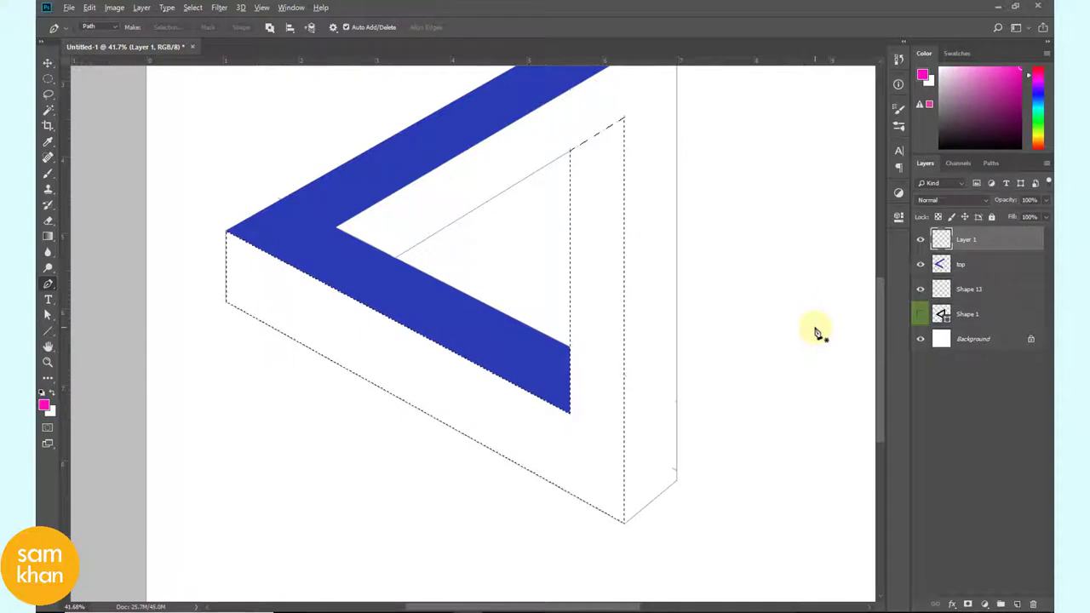
key(alt+BackSpace)
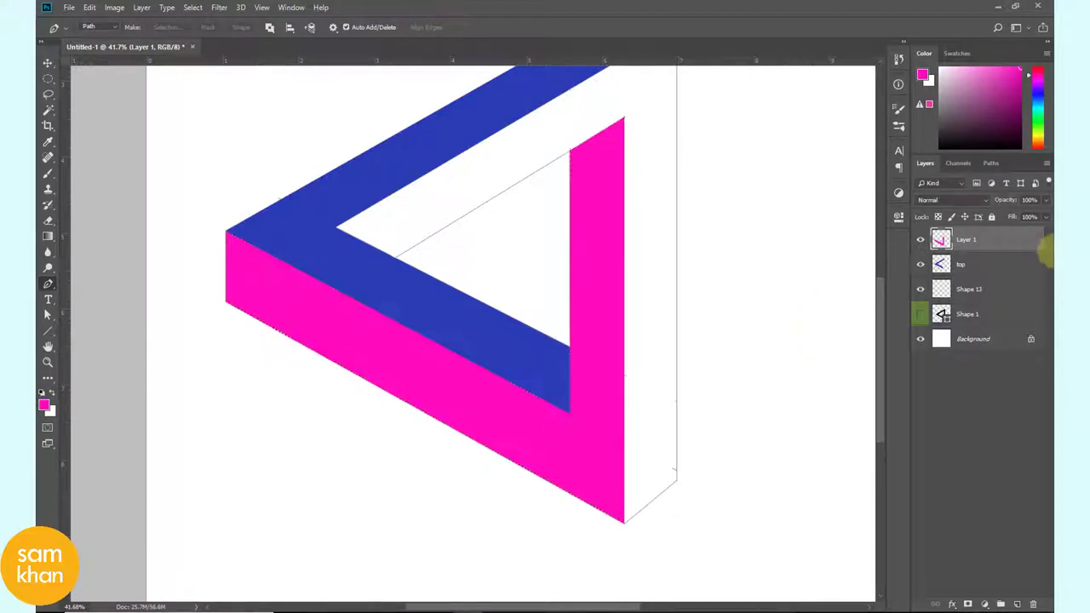
key(ctrl+d)
Rename the magenta face layer to 'left'
key(v)
double_click(967, 240)
text(left)
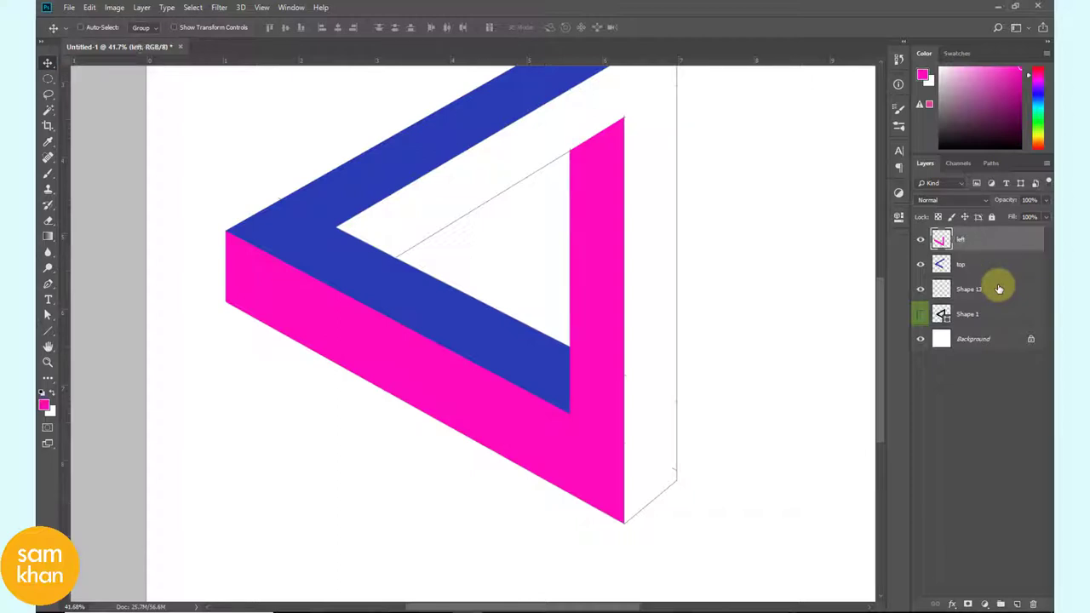
drag(554, 256, 492, 293)
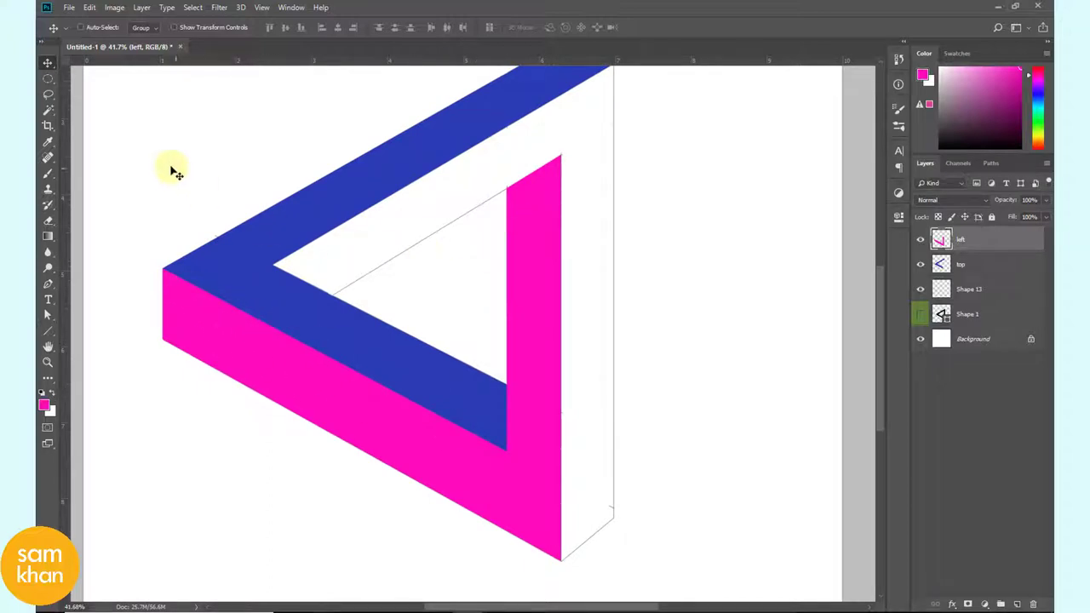
Add a new layer above 'left' and start the right-face path at the inner corner
click(1016, 602)
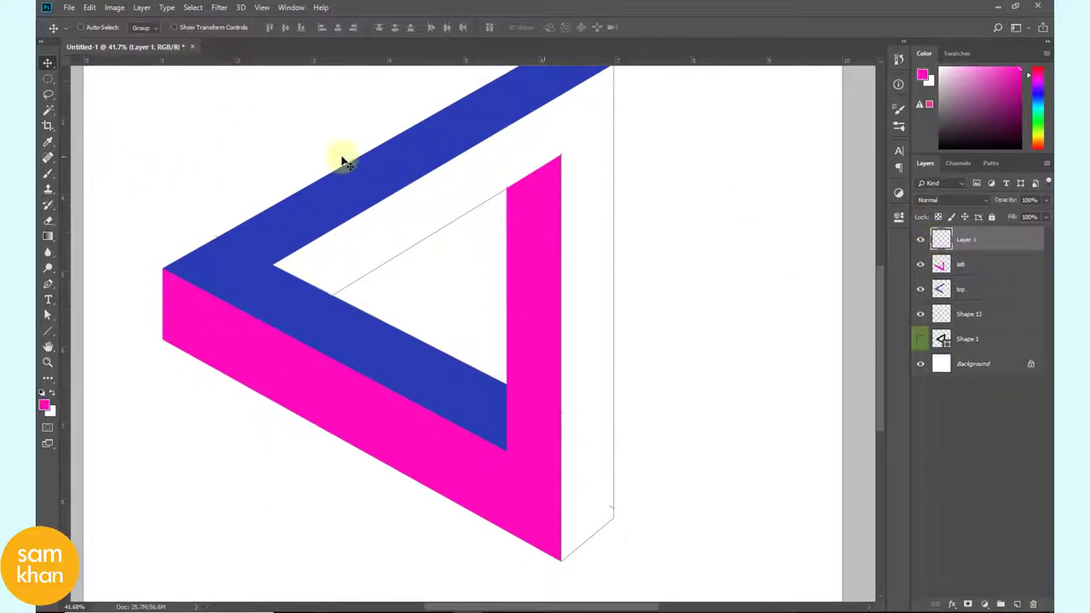
key(p)
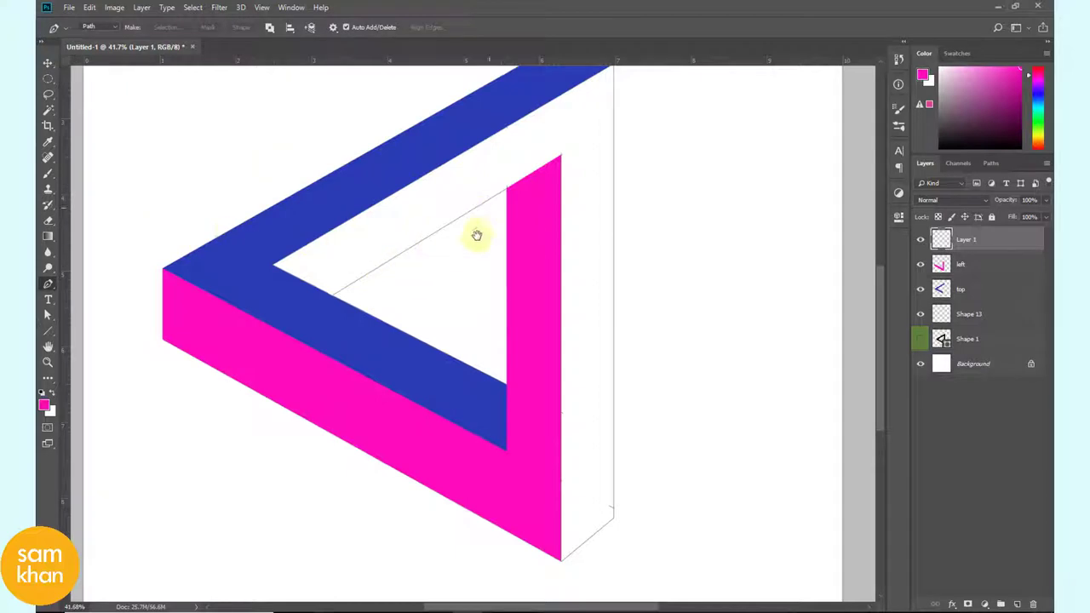
scroll(372, 264, up, 2)
scroll(379, 405, up, 3)
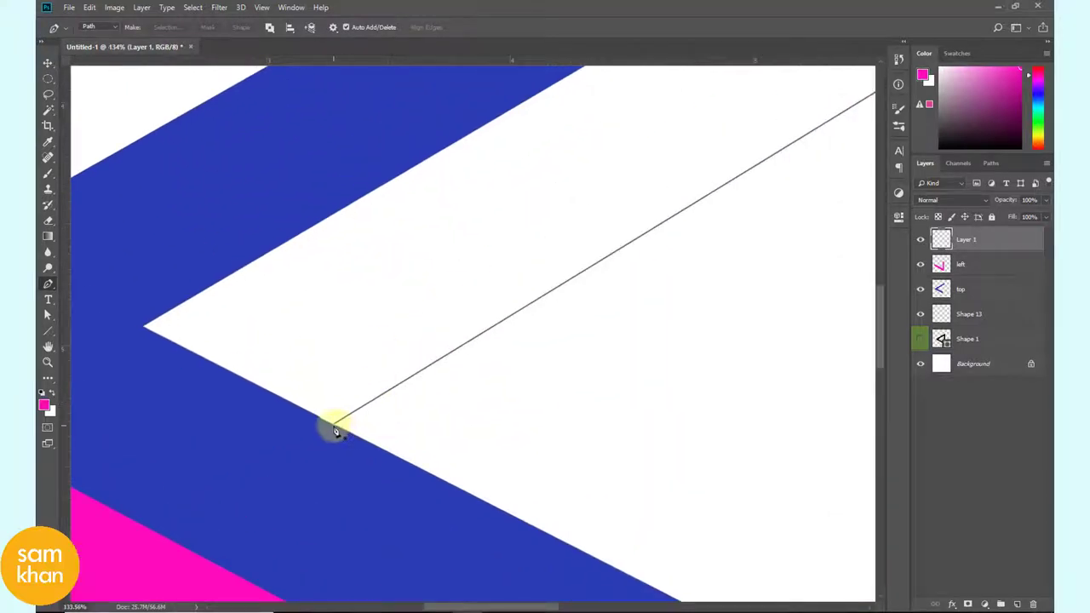
click(148, 329)
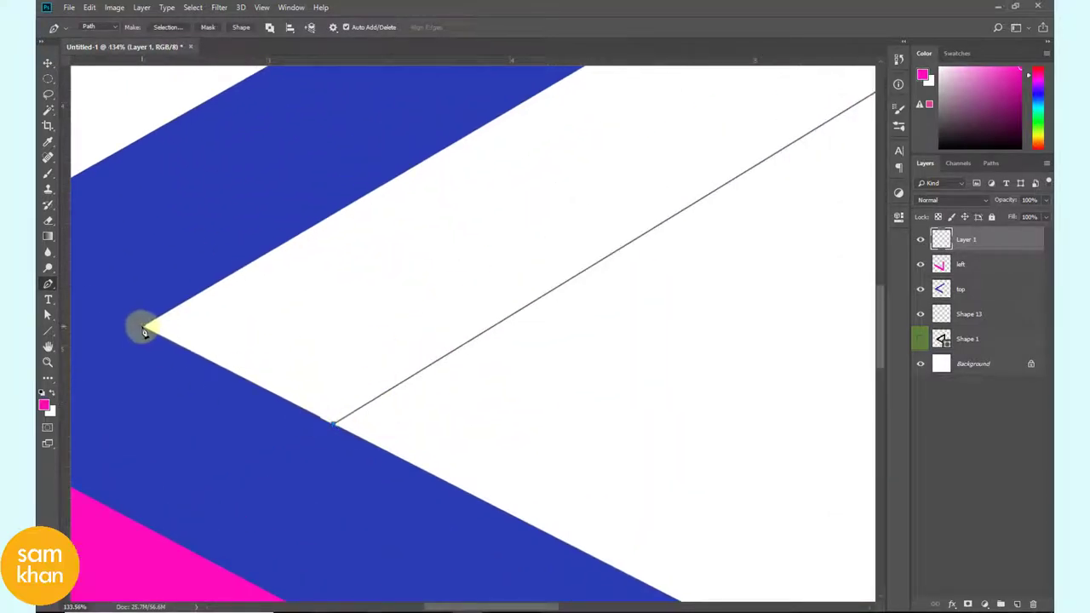
mouse_move(463, 275)
mouse_down()
mouse_move(632, 251)
mouse_move(404, 358)
mouse_up()
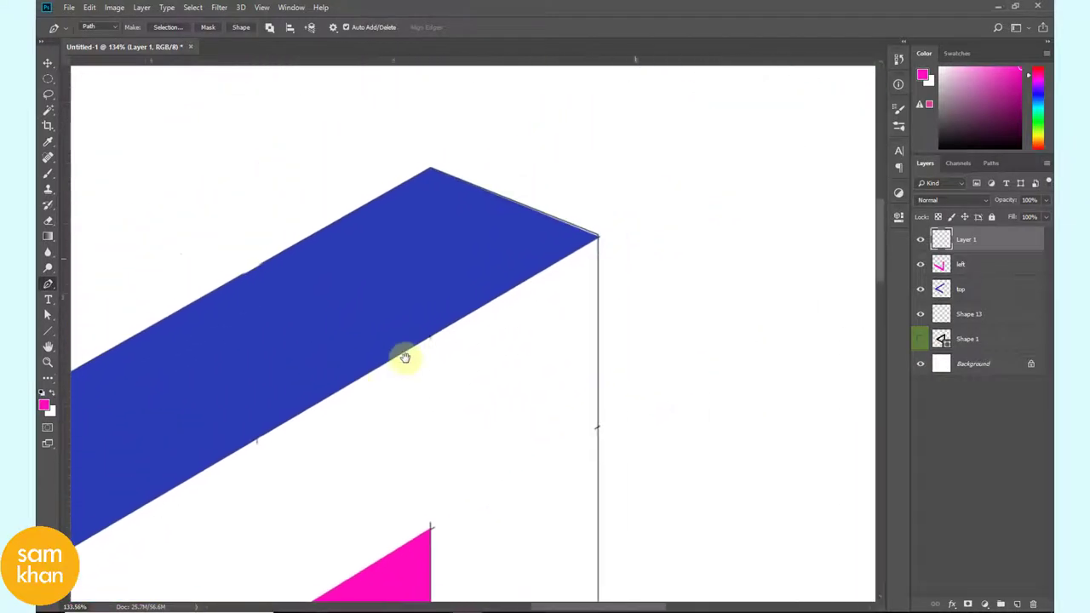
click(609, 237)
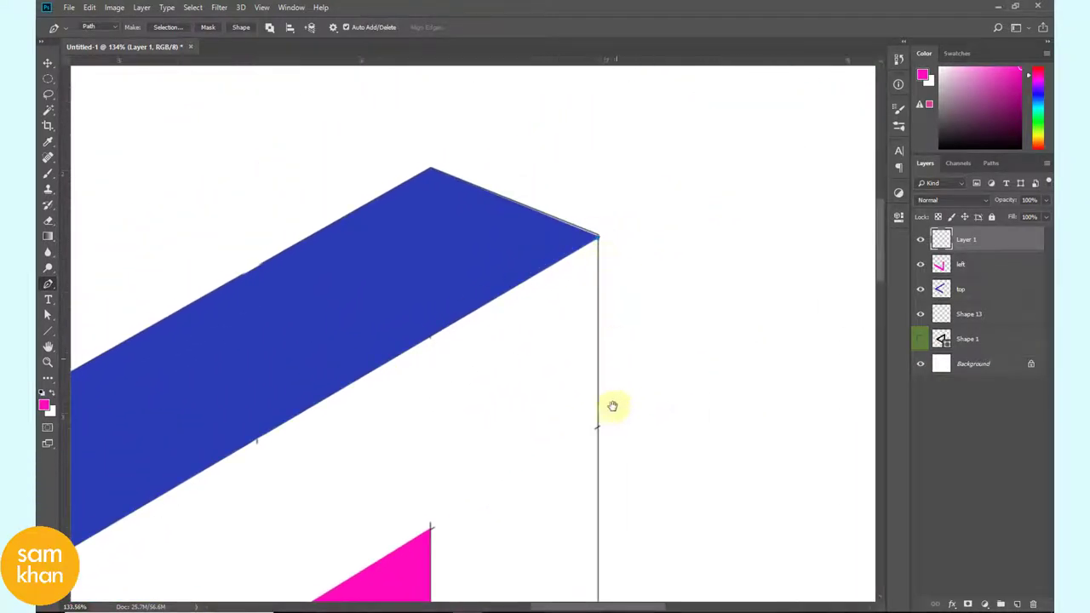
Finish tracing the right face around to its start and load it as a selection
mouse_move(612, 406)
mouse_down()
mouse_move(625, 253)
mouse_move(649, 145)
mouse_up()
drag(634, 434, 627, 308)
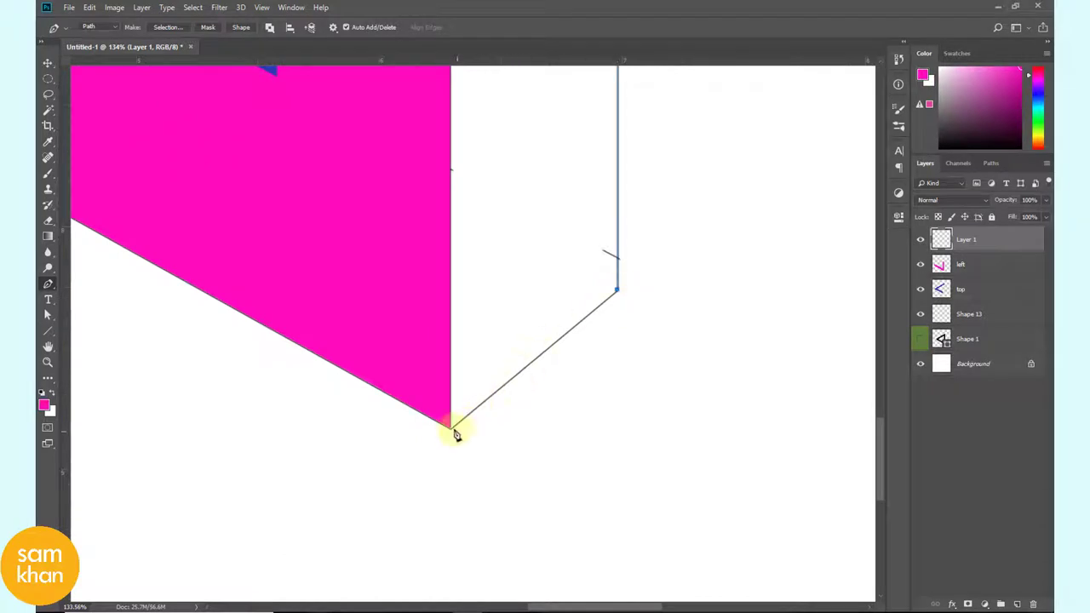
mouse_move(492, 360)
mouse_down()
mouse_move(587, 335)
mouse_move(604, 401)
mouse_move(621, 293)
mouse_move(625, 327)
mouse_up()
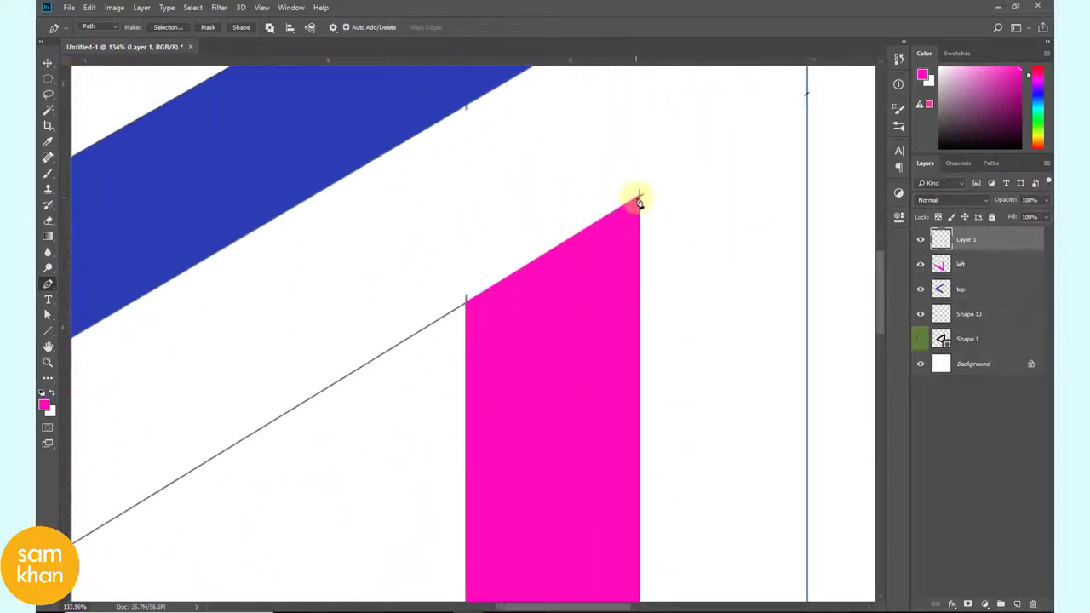
drag(579, 263, 557, 281)
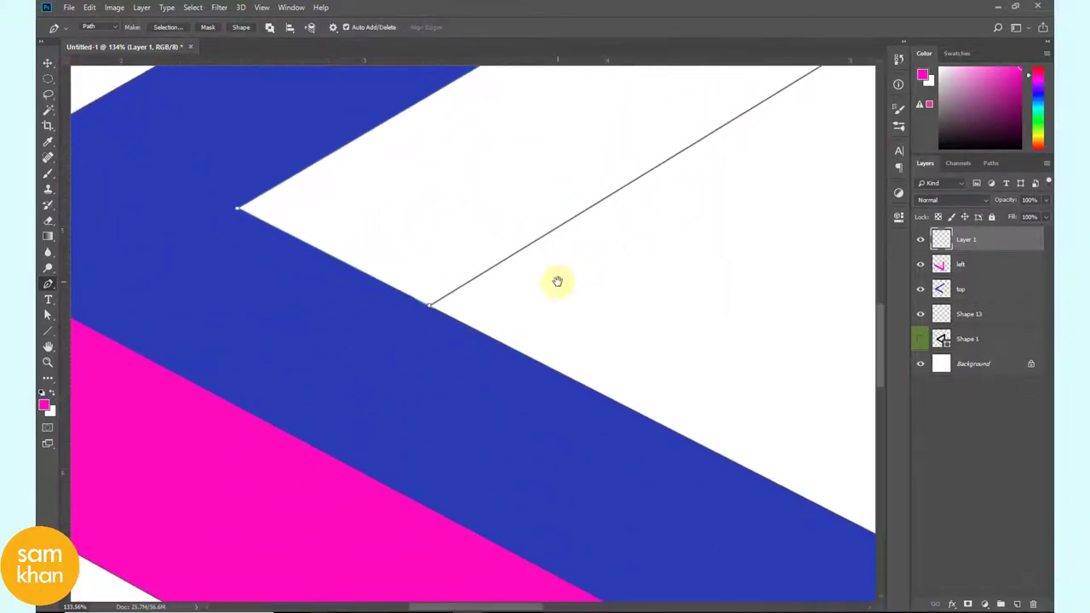
scroll(623, 272, down, 5)
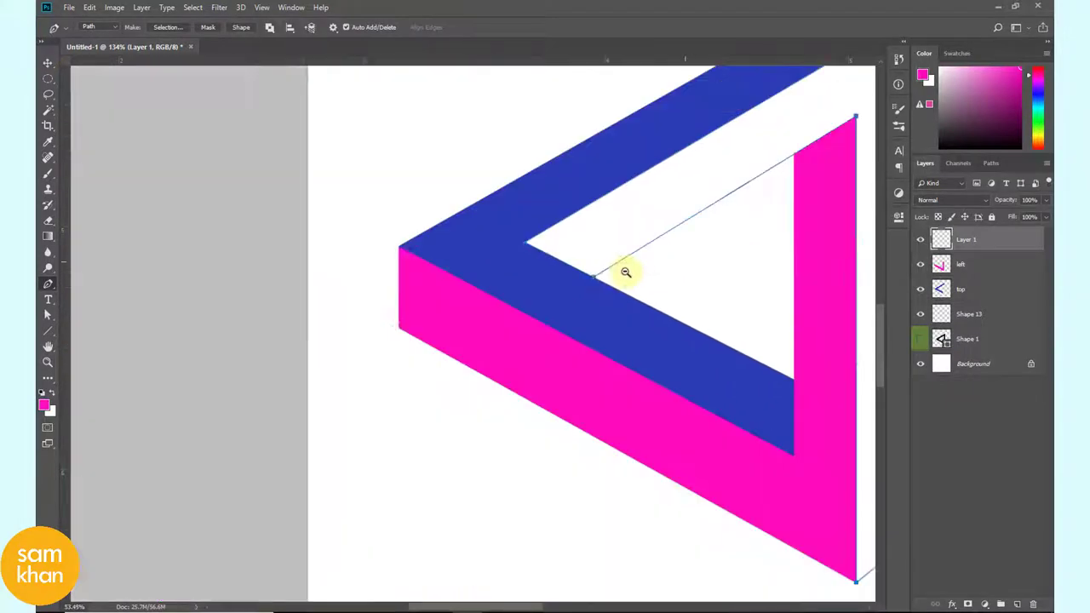
mouse_move(624, 272)
mouse_down()
mouse_move(481, 330)
mouse_move(518, 275)
mouse_up()
key(ctrl+Return)
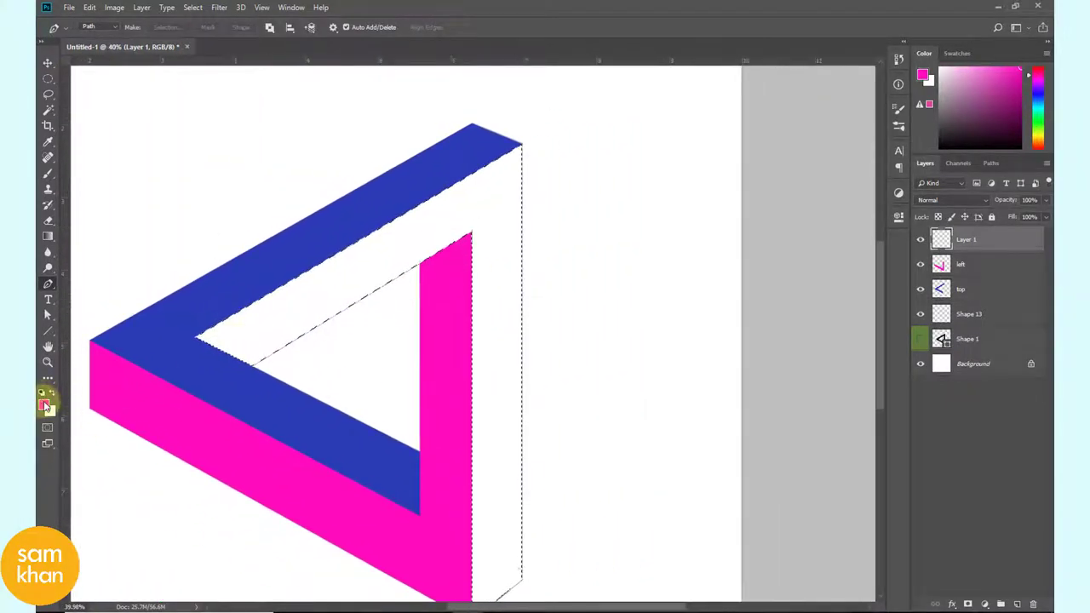
Fill the right-face selection with bright green #6cff00 on Layer 1, then deselect
click(43, 404)
drag(236, 442, 228, 499)
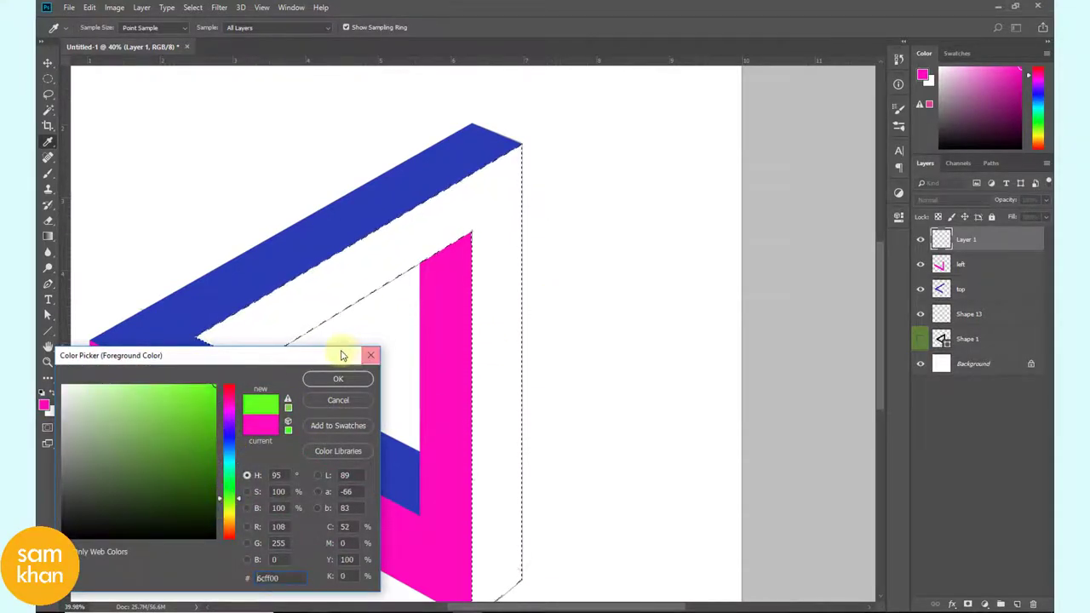
click(338, 379)
key(p)
key(alt+BackSpace)
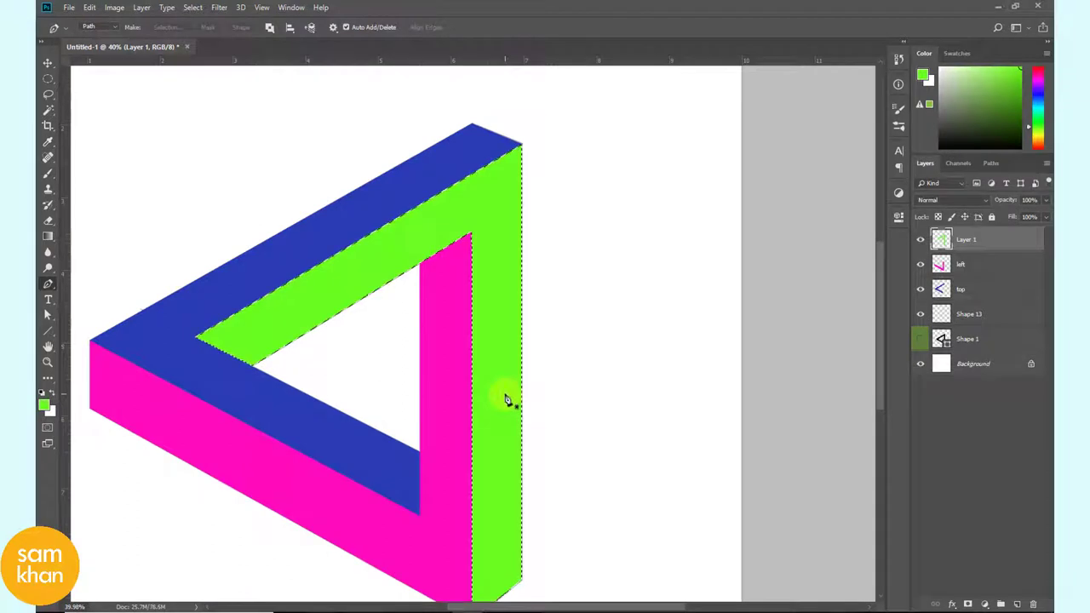
key(v)
key(ctrl+d)
mouse_move(546, 363)
mouse_down()
mouse_move(507, 370)
mouse_move(694, 385)
mouse_up()
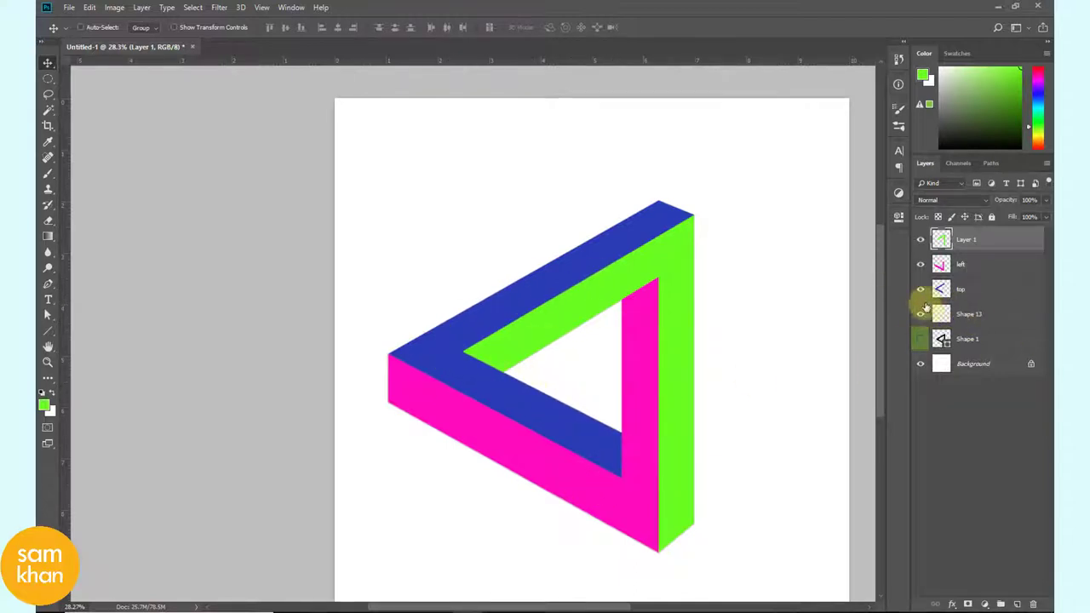
Hide the Shape 13 line sketch, leaving the three coloured faces visible
drag(920, 289, 916, 241)
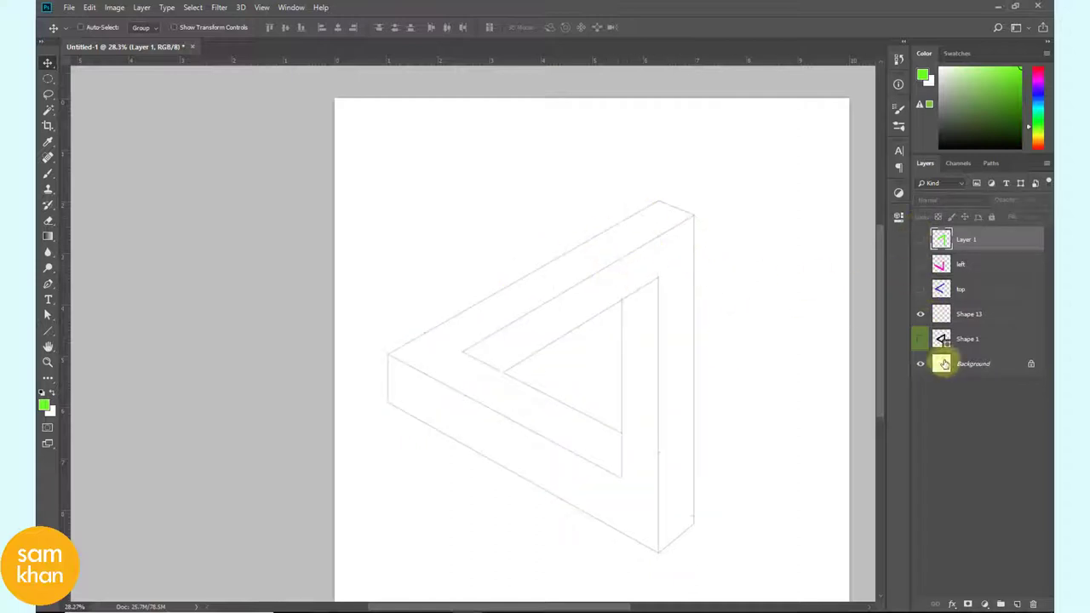
click(921, 315)
click(920, 290)
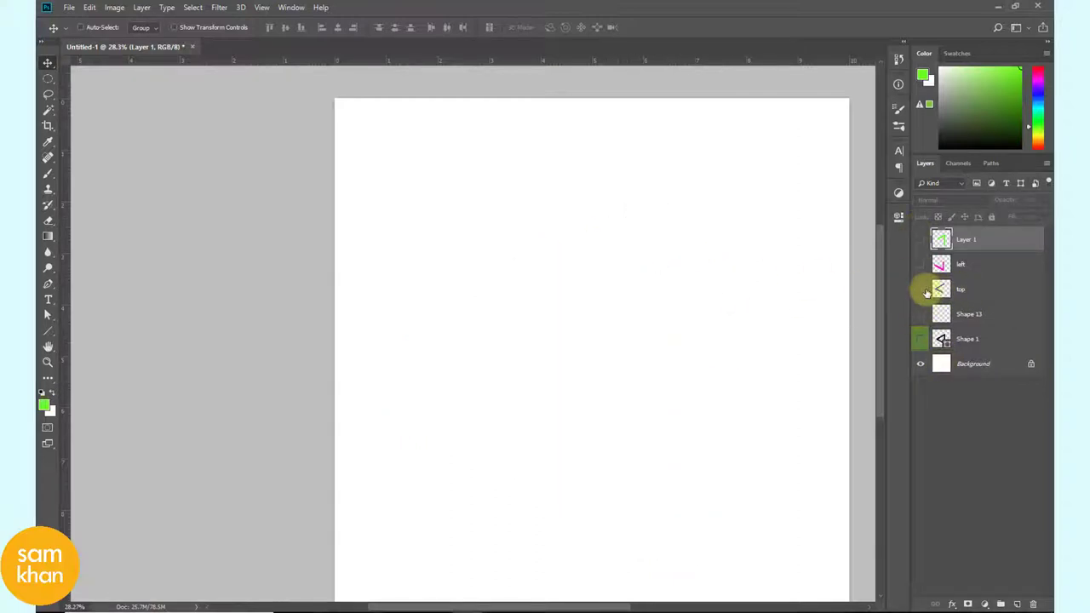
click(921, 239)
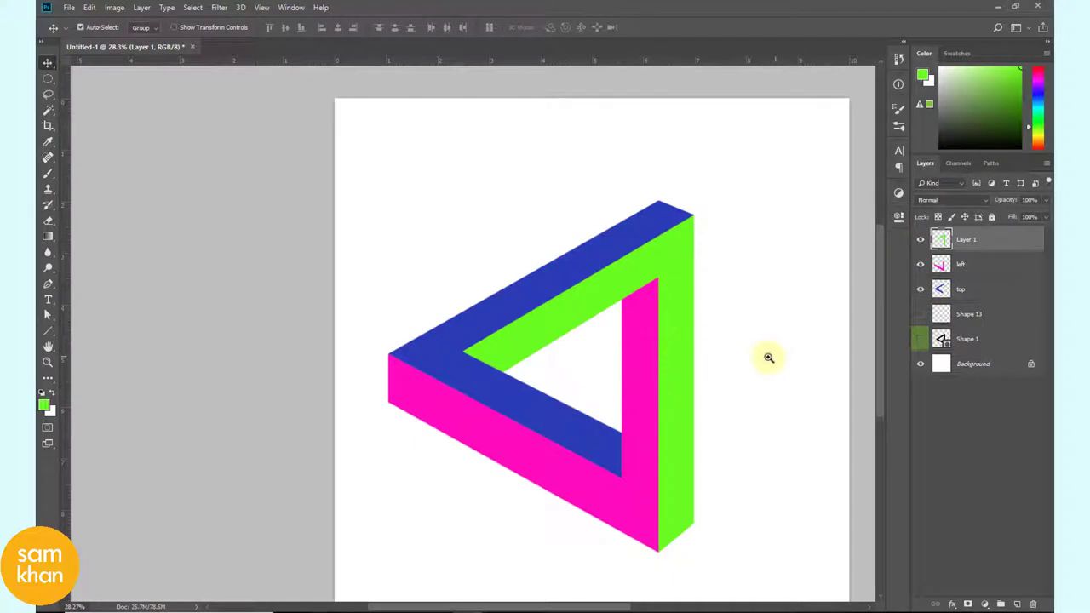
drag(636, 318, 628, 307)
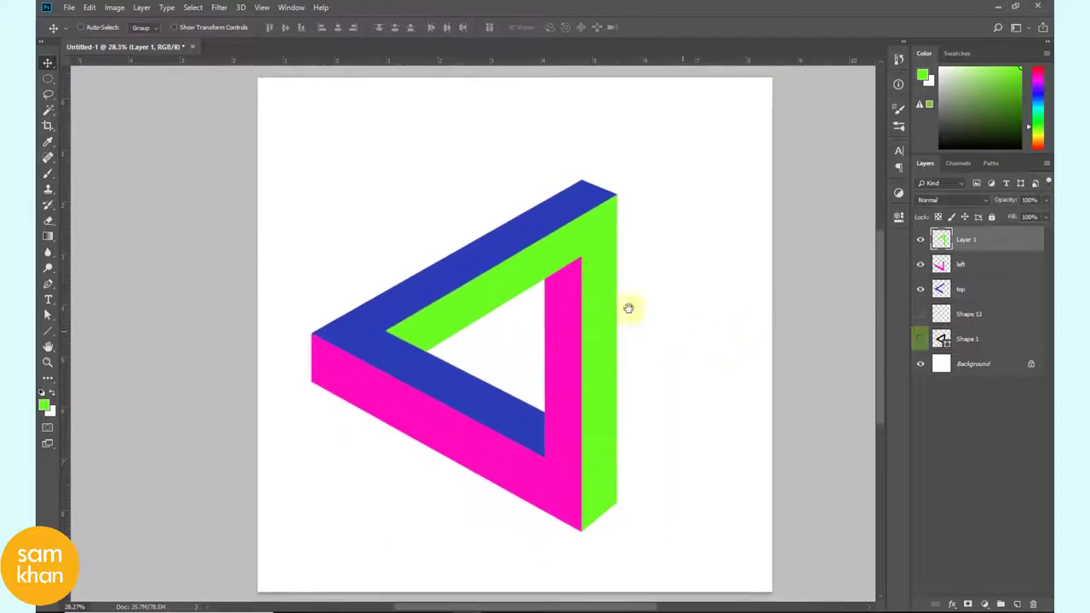
Group the three face layers into Group 1 and centre them on the canvas
shift+click(978, 297)
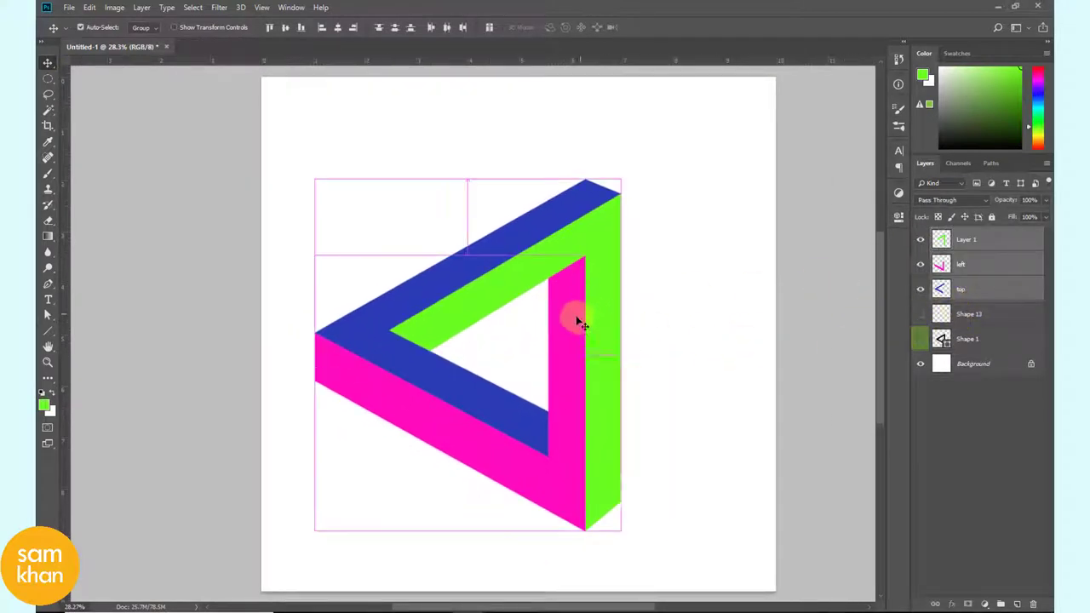
key(ctrl+g)
key(ctrl+a)
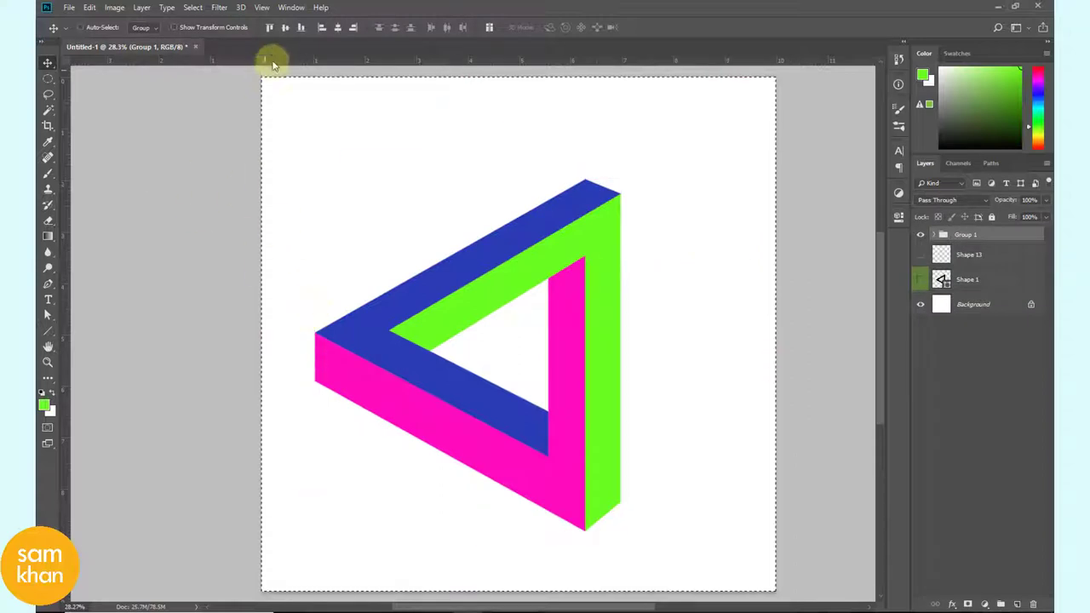
click(285, 27)
click(337, 28)
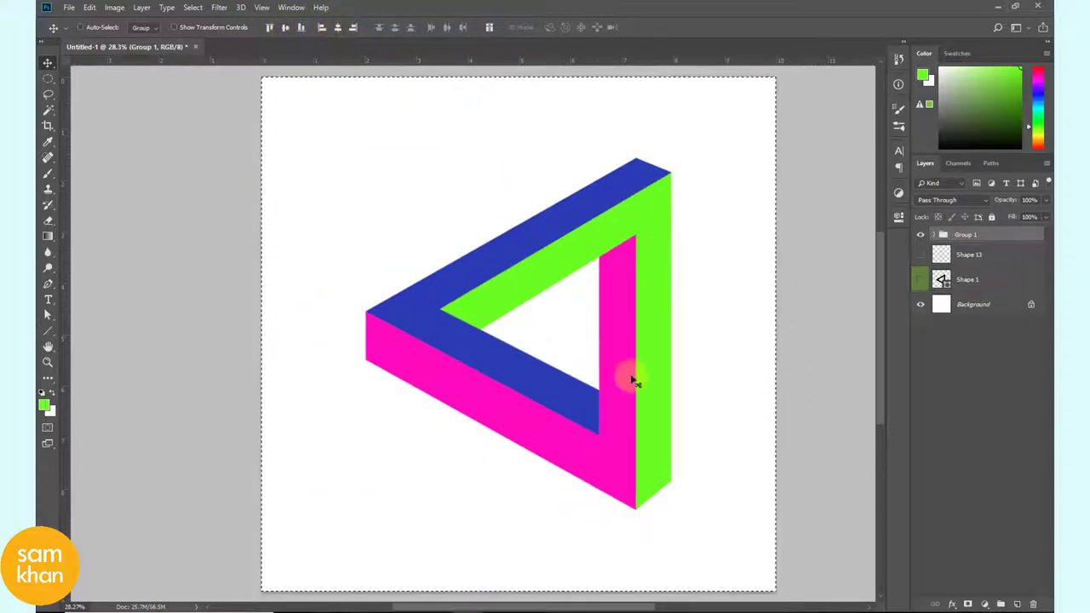
key(ctrl+d)
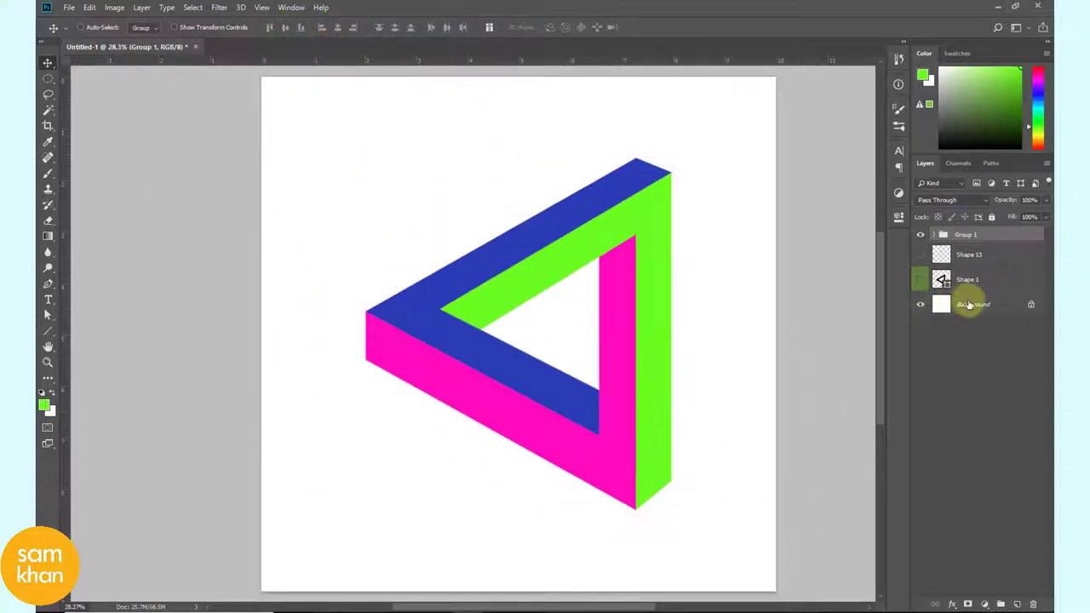
click(967, 304)
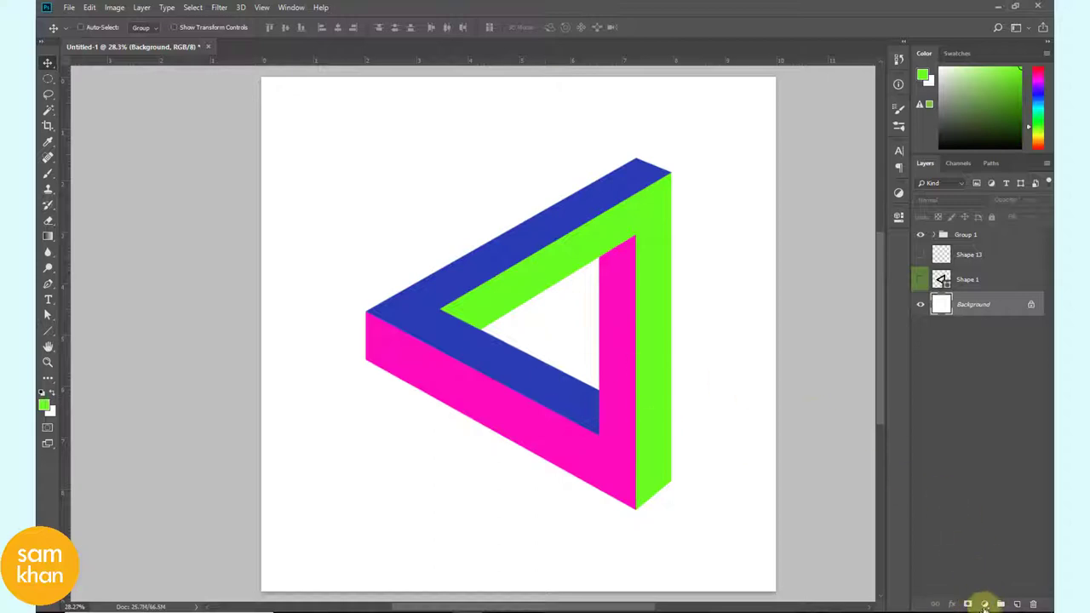
Add a Gradient Fill layer with a grey-to-near-white gradient
click(983, 604)
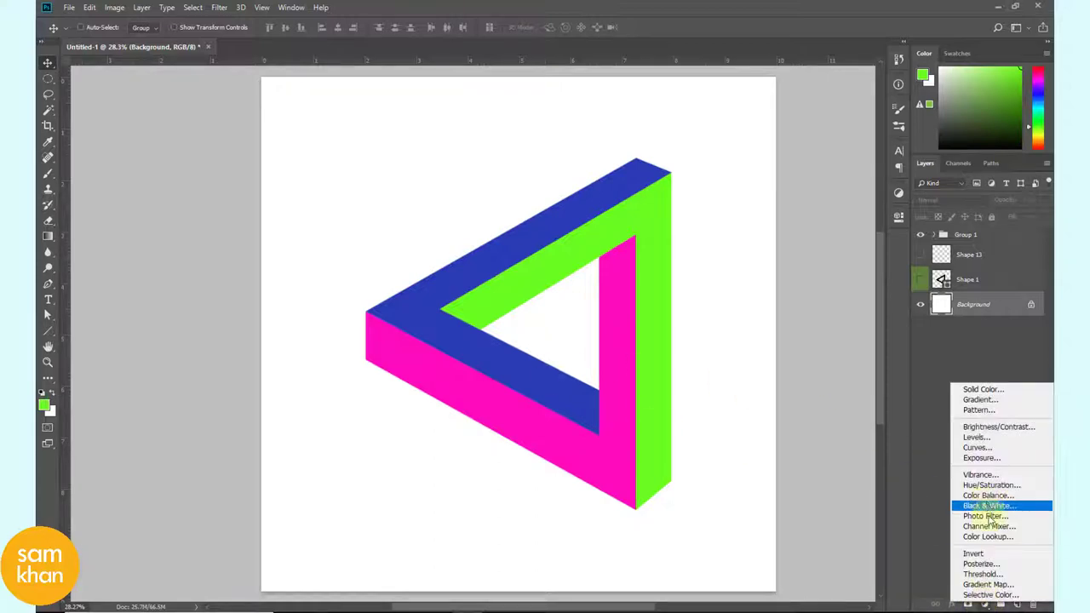
click(979, 399)
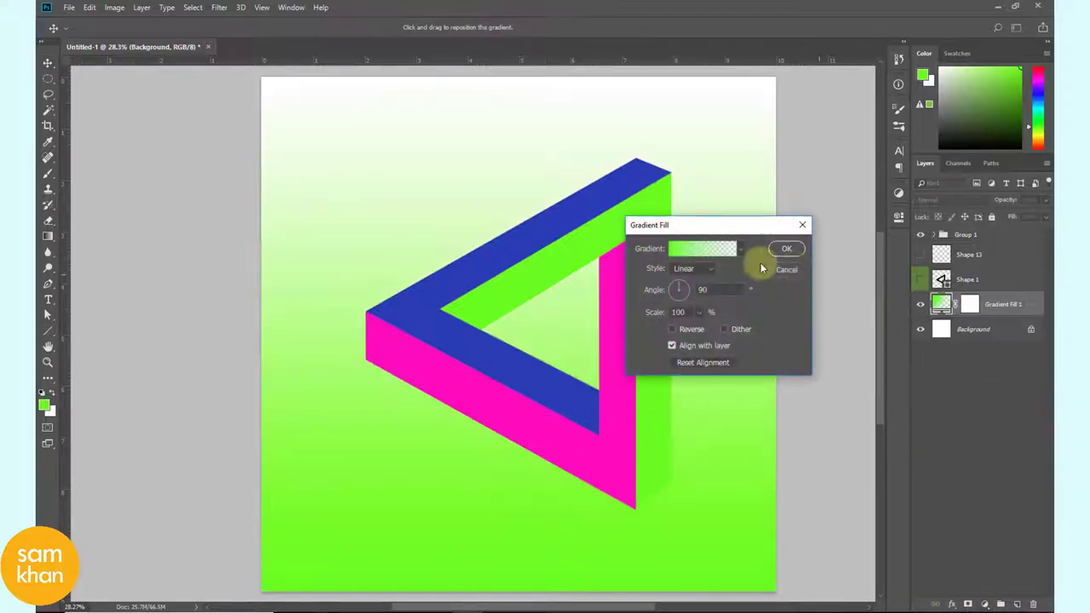
click(692, 249)
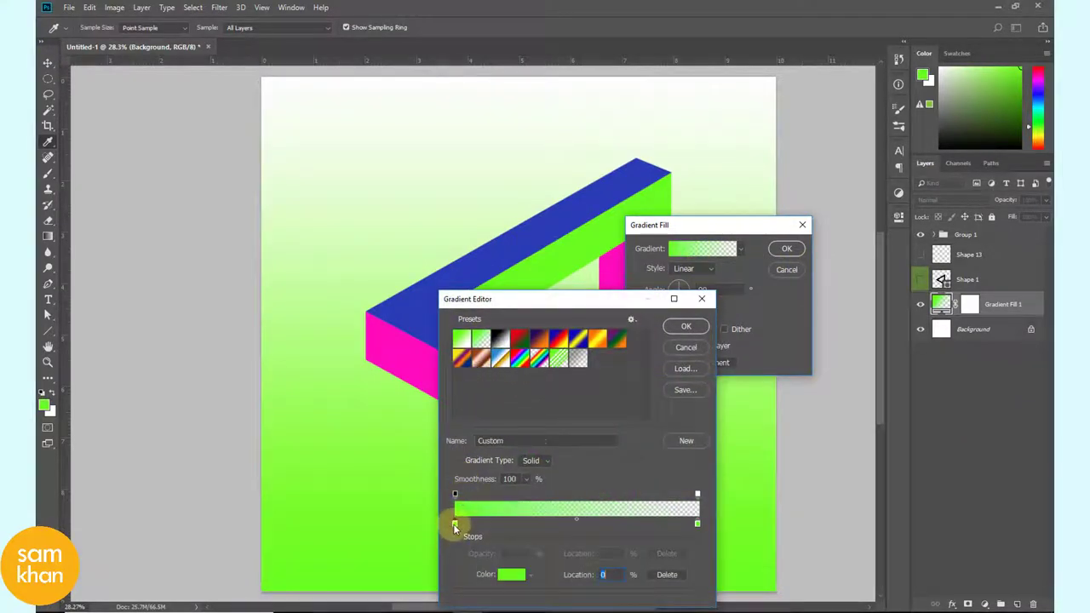
click(510, 574)
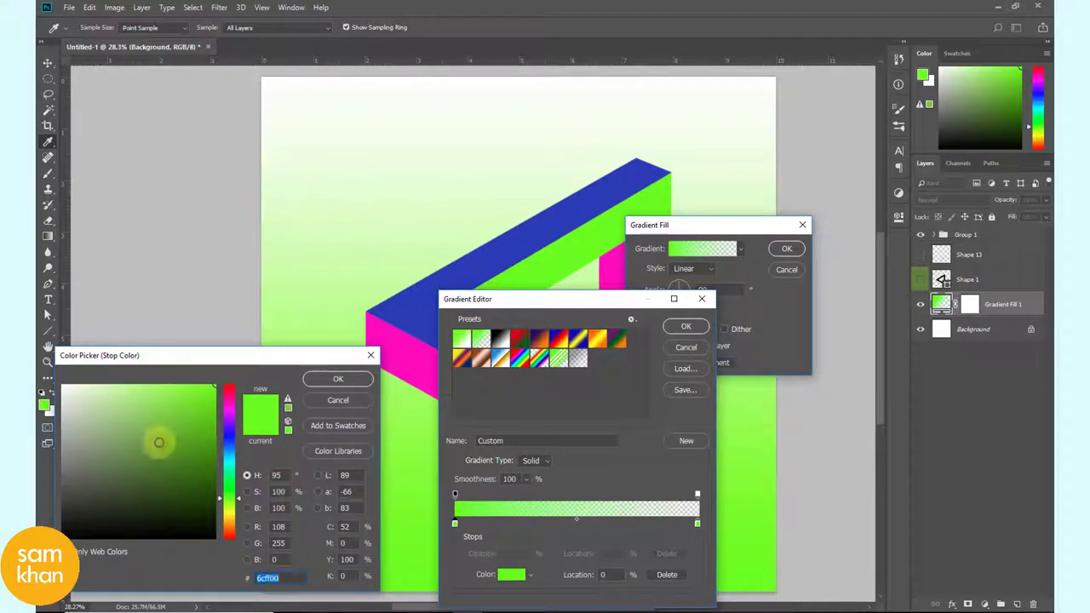
mouse_move(155, 440)
mouse_down()
mouse_move(47, 445)
mouse_move(61, 411)
mouse_up()
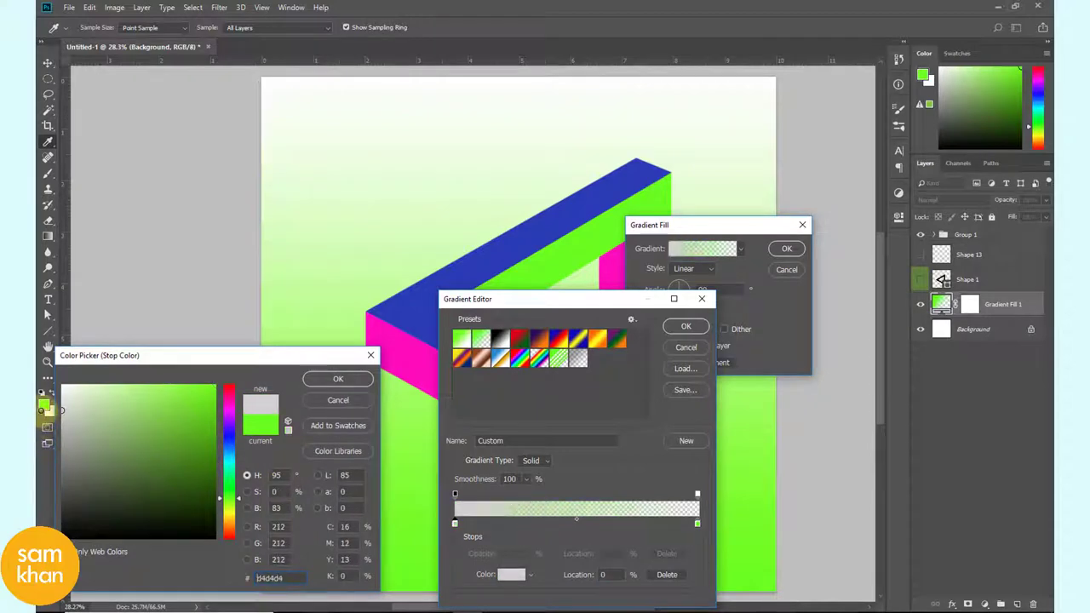
click(363, 380)
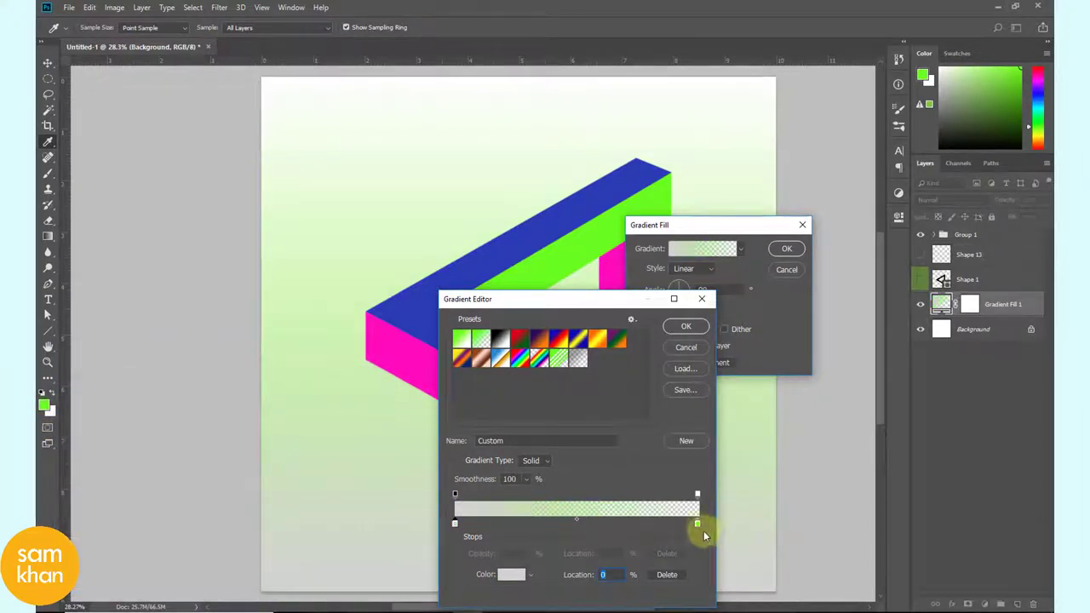
double_click(697, 522)
drag(611, 514, 528, 509)
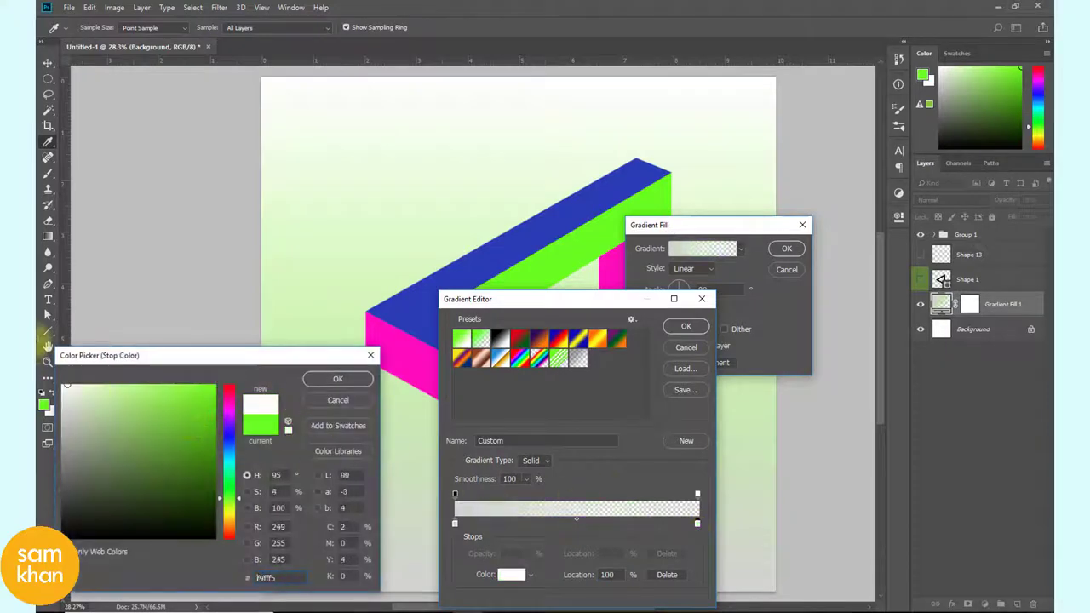
click(346, 379)
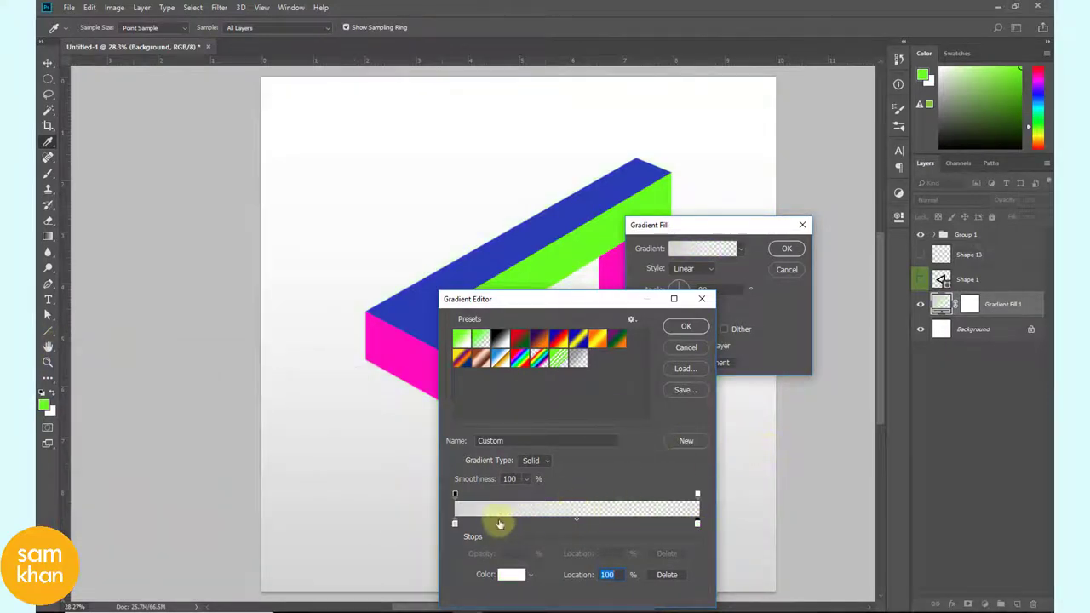
click(686, 327)
Make the gradient Radial and Reversed so the centre is lighter, then apply it
click(693, 269)
click(697, 293)
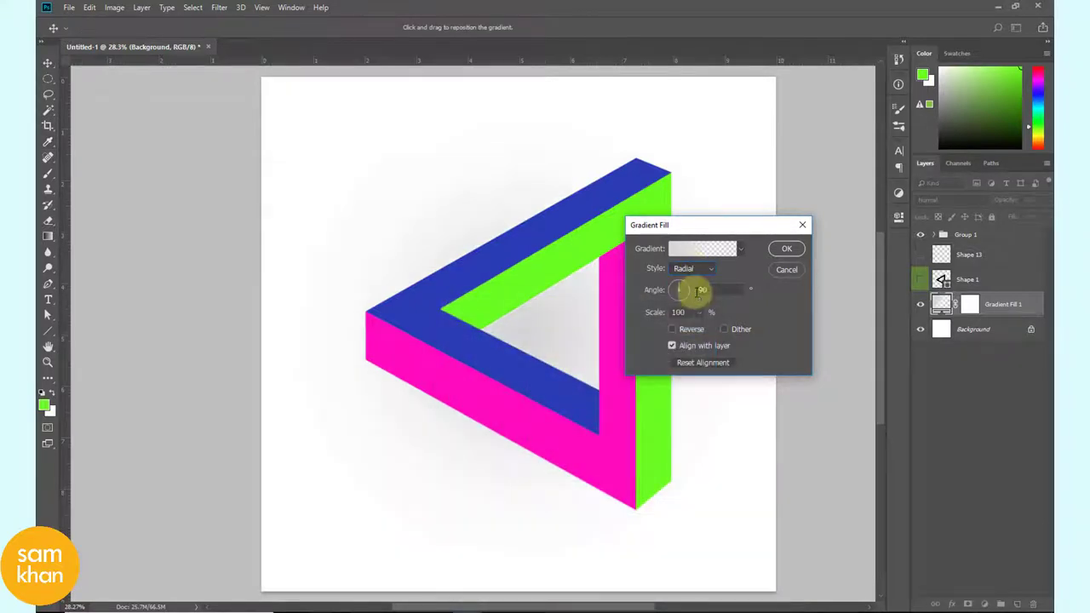
drag(749, 223, 815, 232)
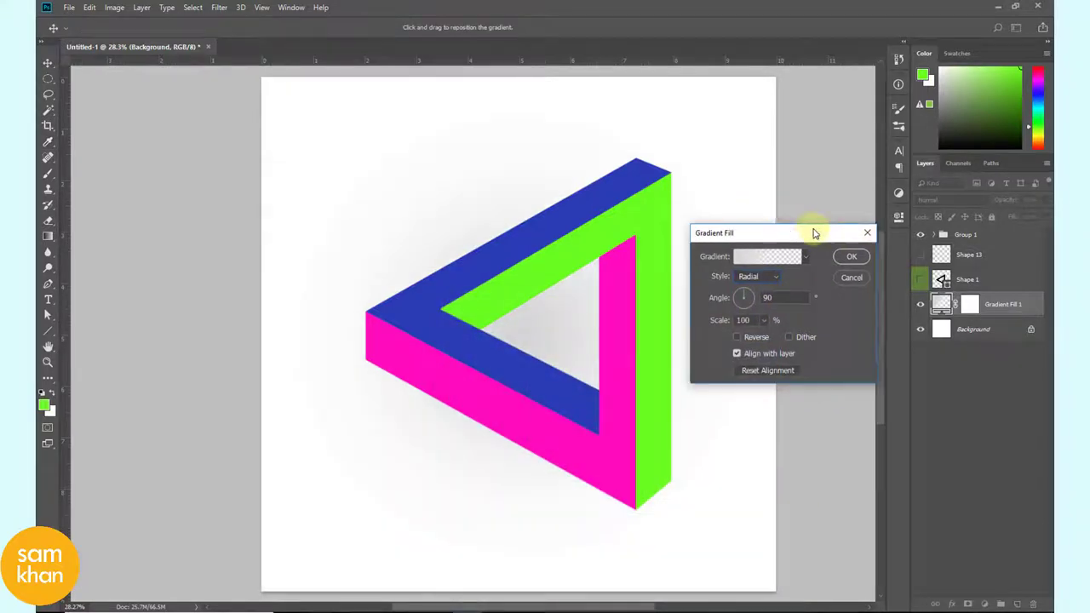
click(738, 339)
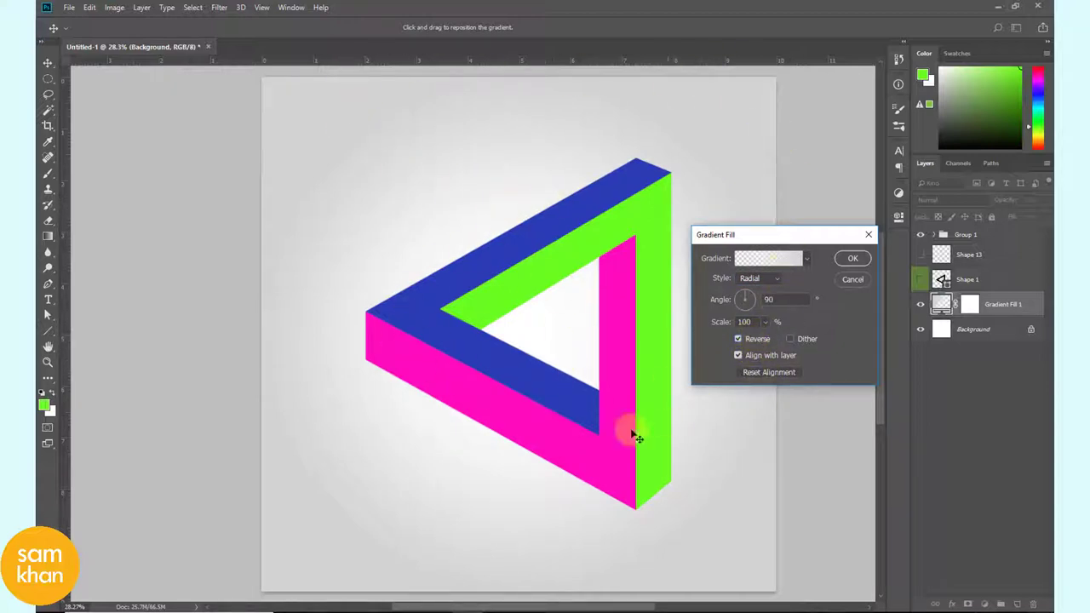
click(851, 260)
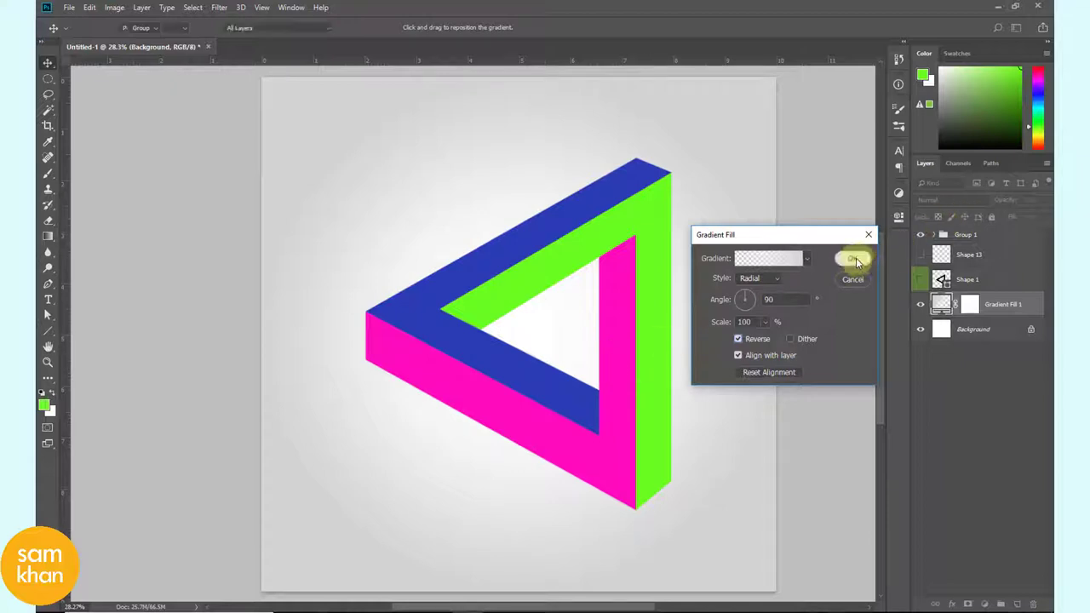
click(855, 259)
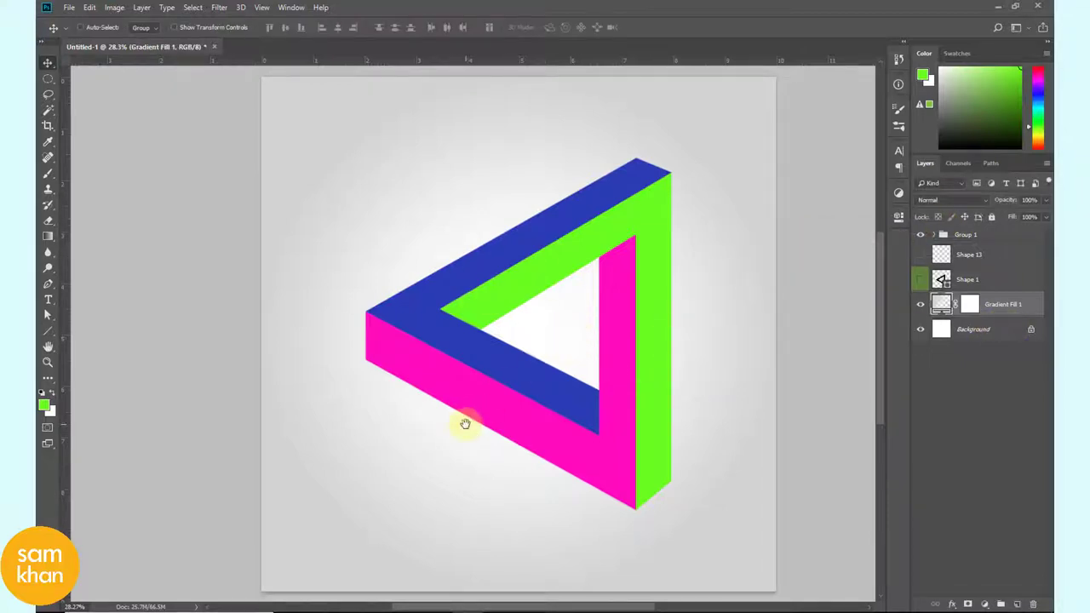
scroll(627, 377, down, 2)
scroll(639, 377, up, 1)
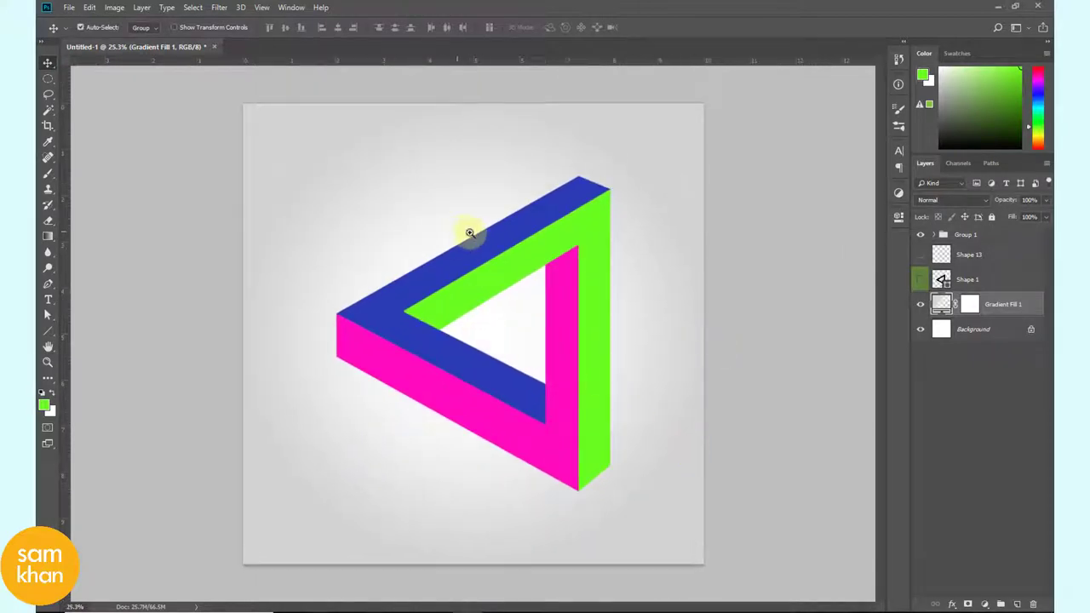
drag(469, 232, 506, 231)
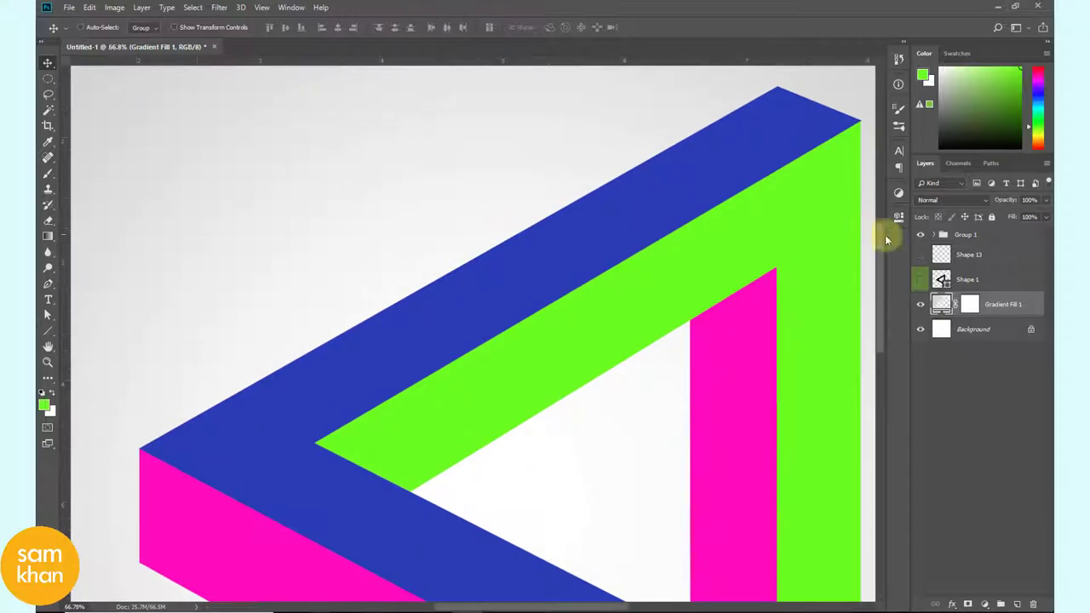
click(970, 234)
mouse_move(547, 233)
mouse_down()
mouse_move(474, 221)
mouse_move(460, 244)
mouse_up()
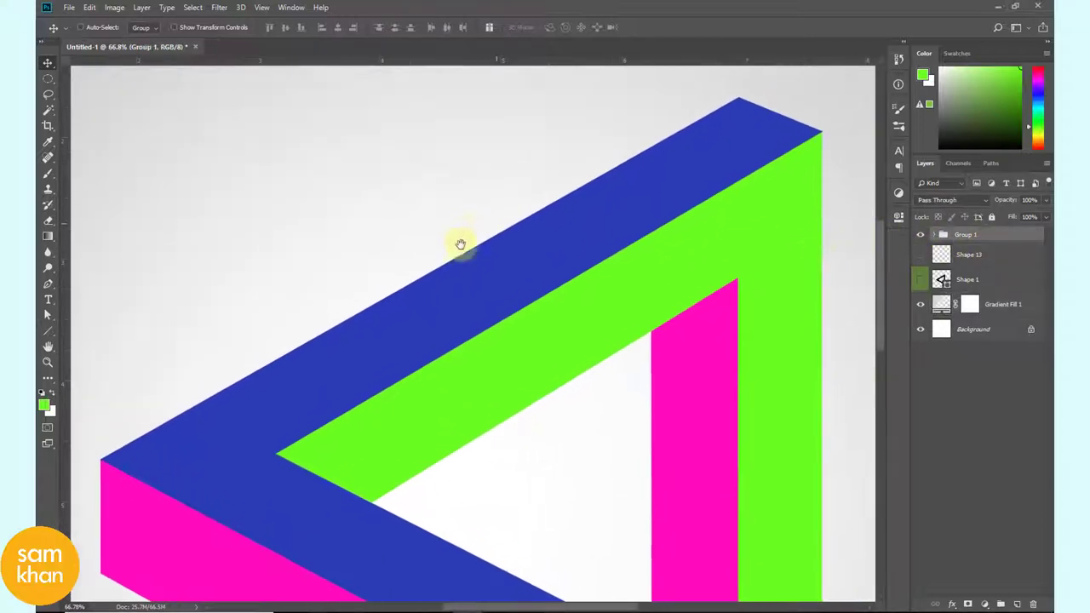
Cancel the Save As prompt and start File > Place Embedded
key(ctrl+s)
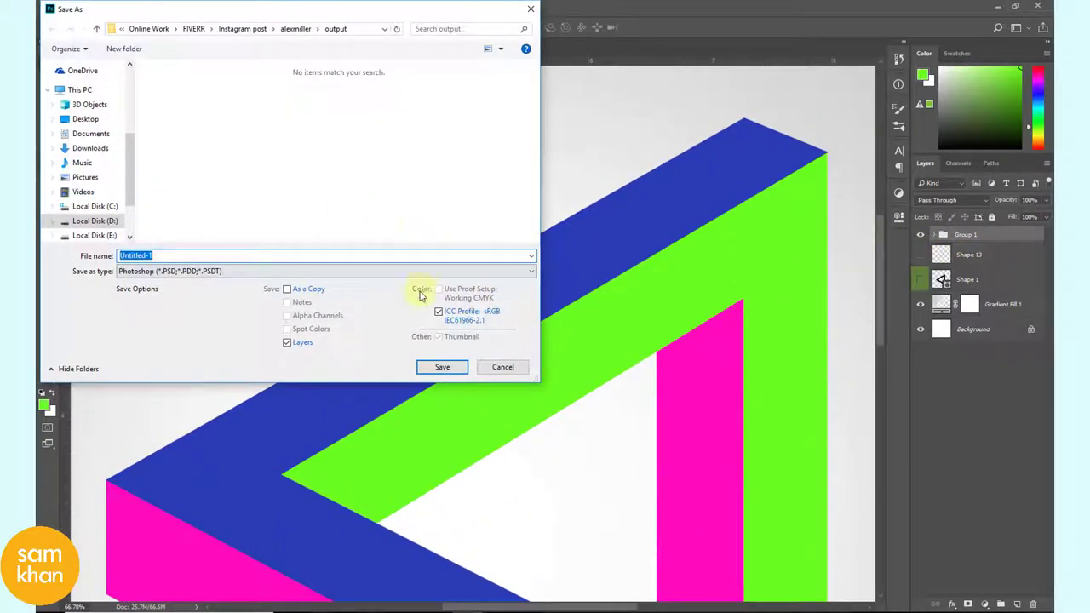
key(Escape)
click(74, 9)
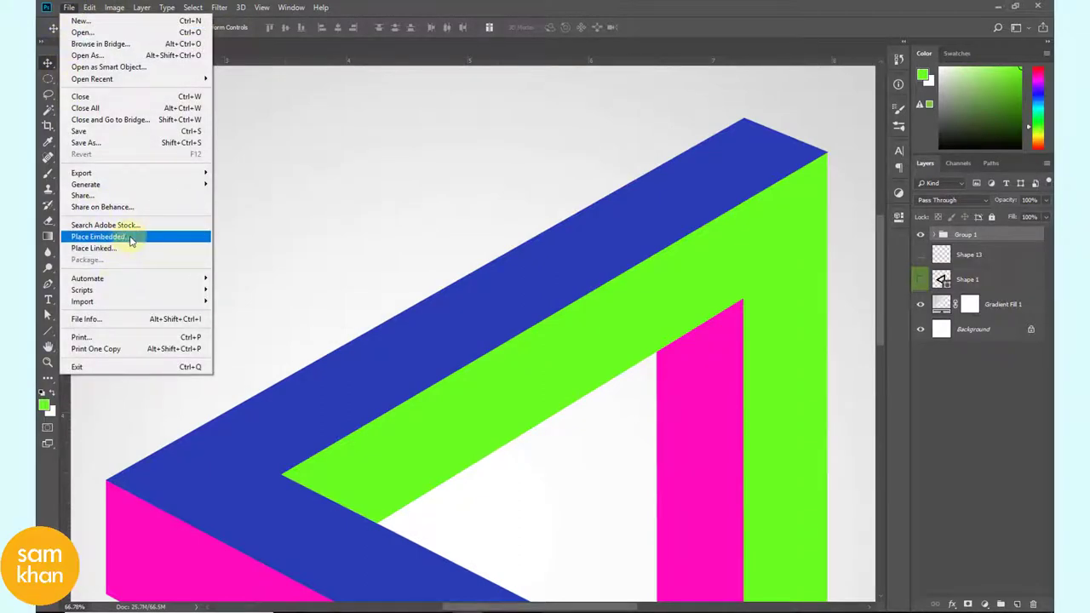
click(152, 241)
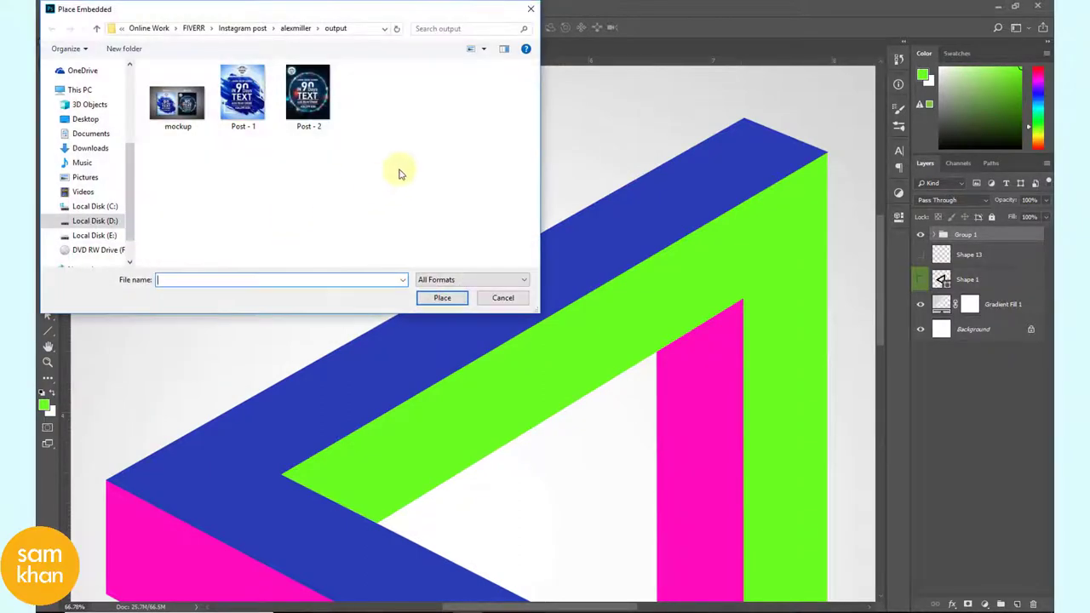
Place blue-ocean-sea-175773 from E:\Youtube Tutorials\Impossible Triangle\input
click(102, 221)
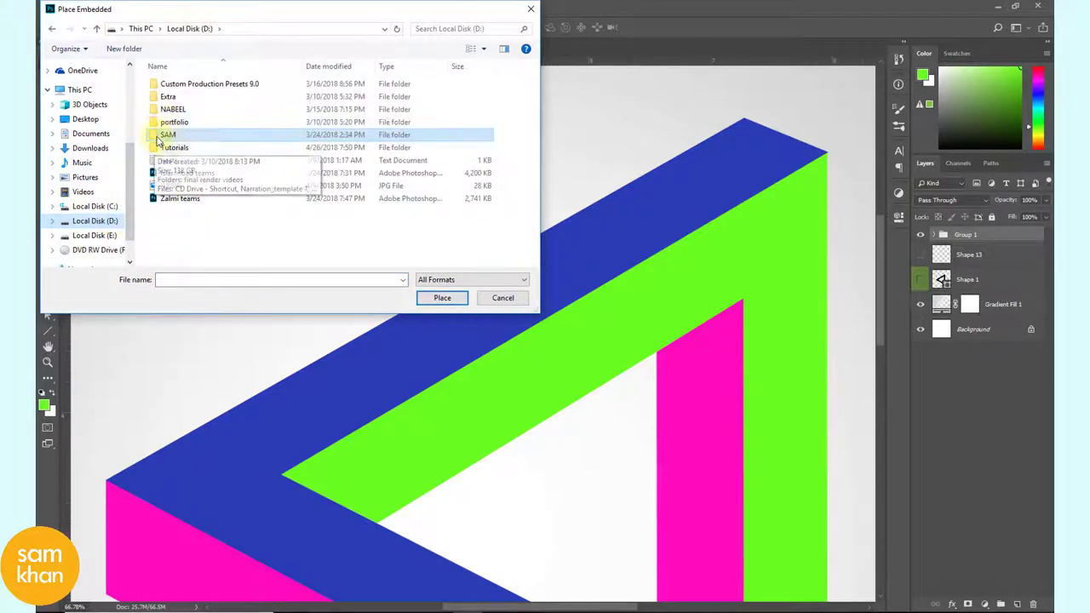
click(100, 234)
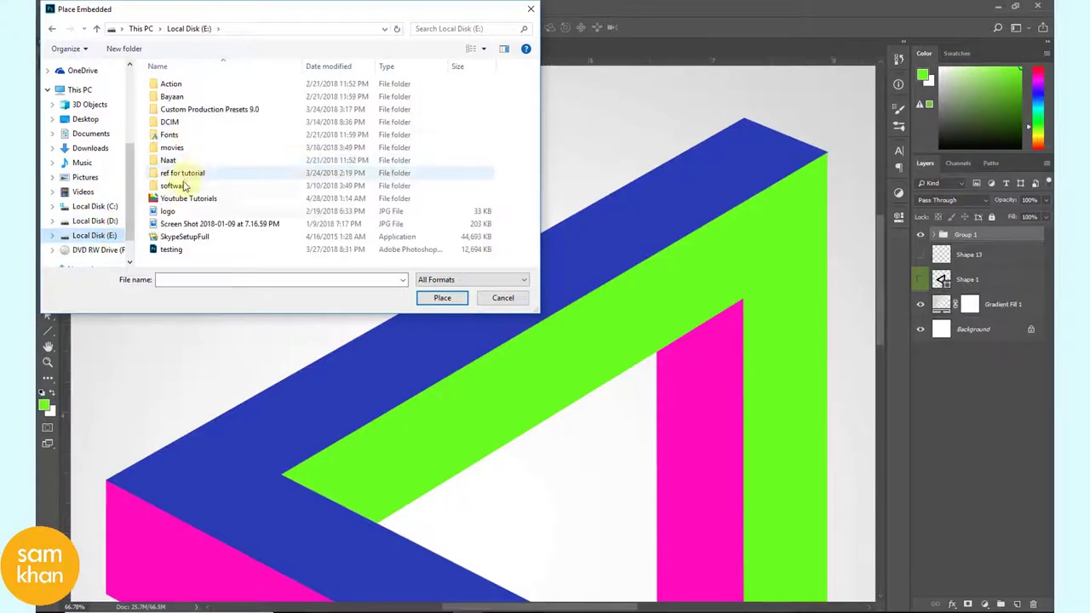
double_click(183, 199)
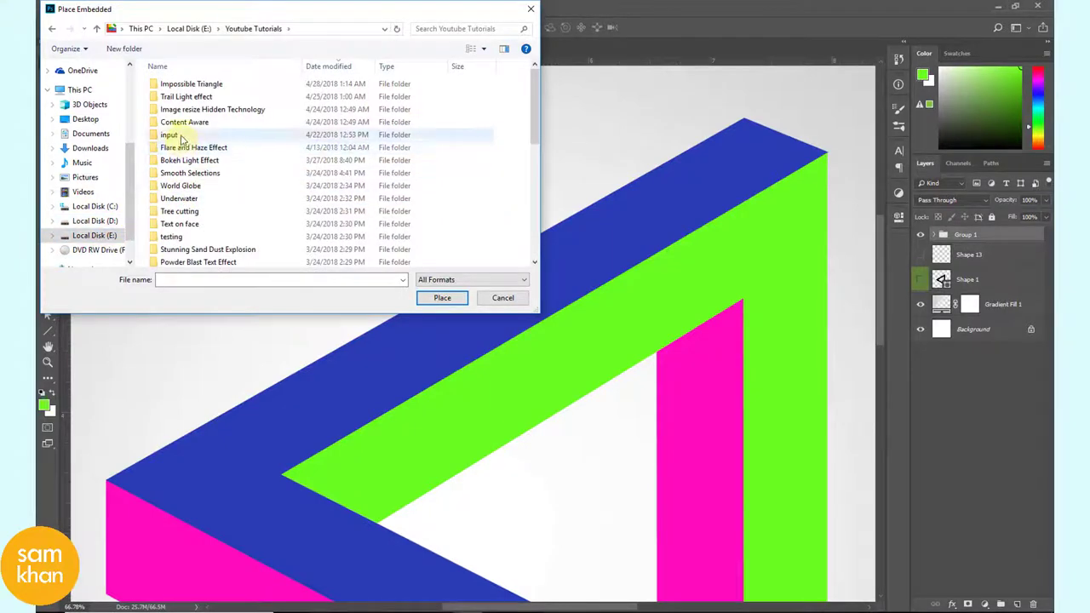
double_click(182, 85)
double_click(170, 85)
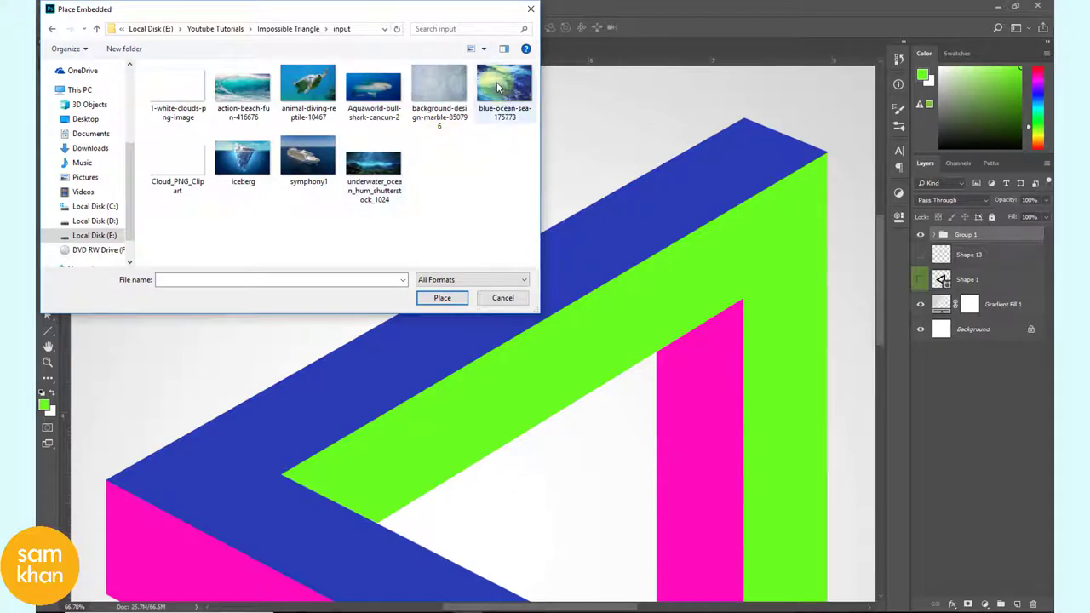
click(509, 105)
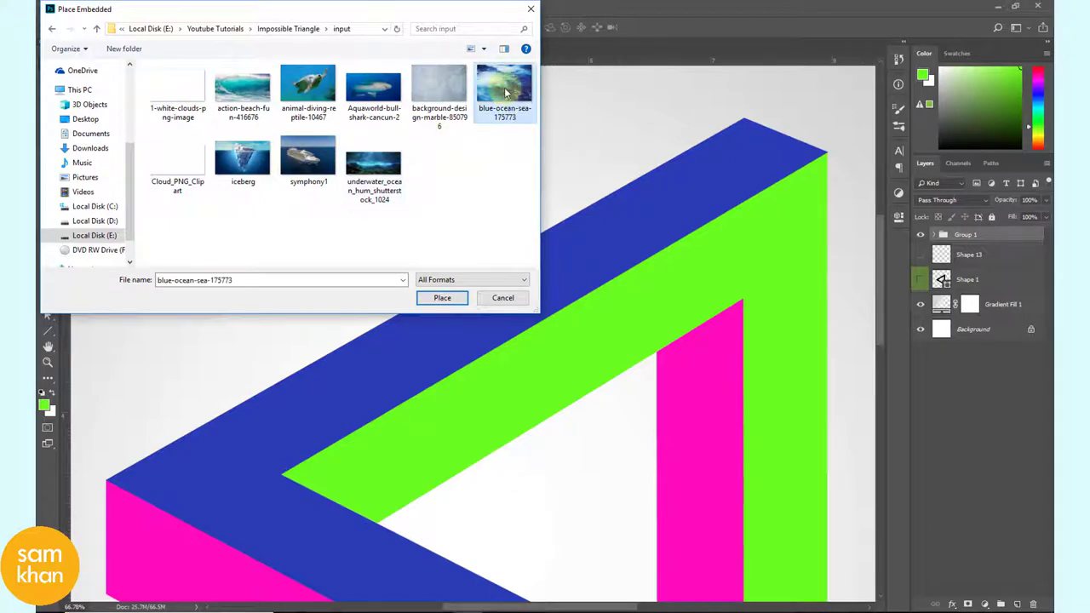
click(443, 298)
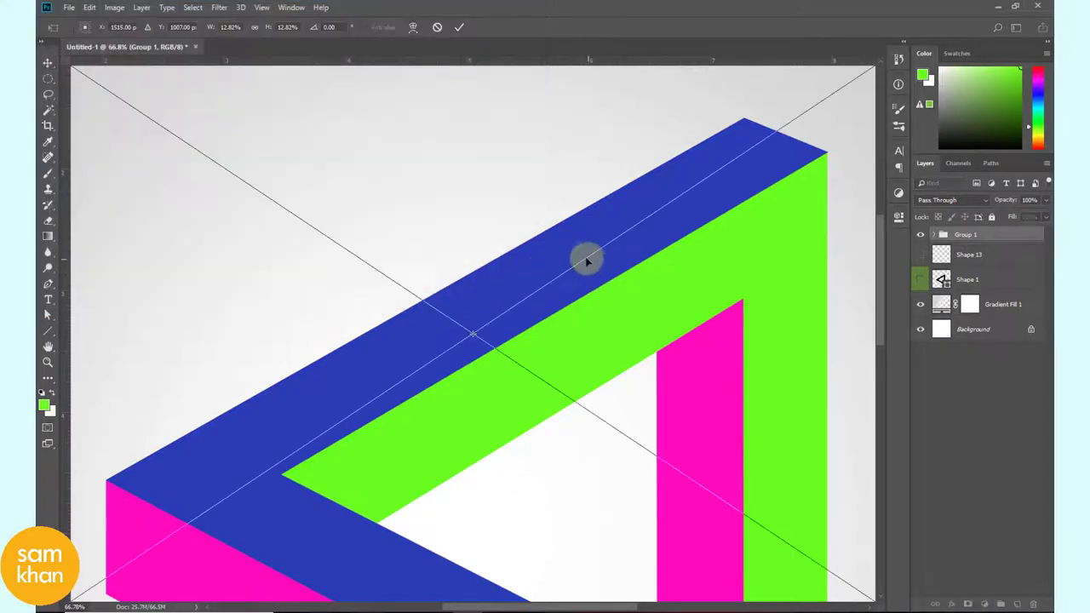
Shrink the ocean photo and position it just above the triangle
key(ctrl+0)
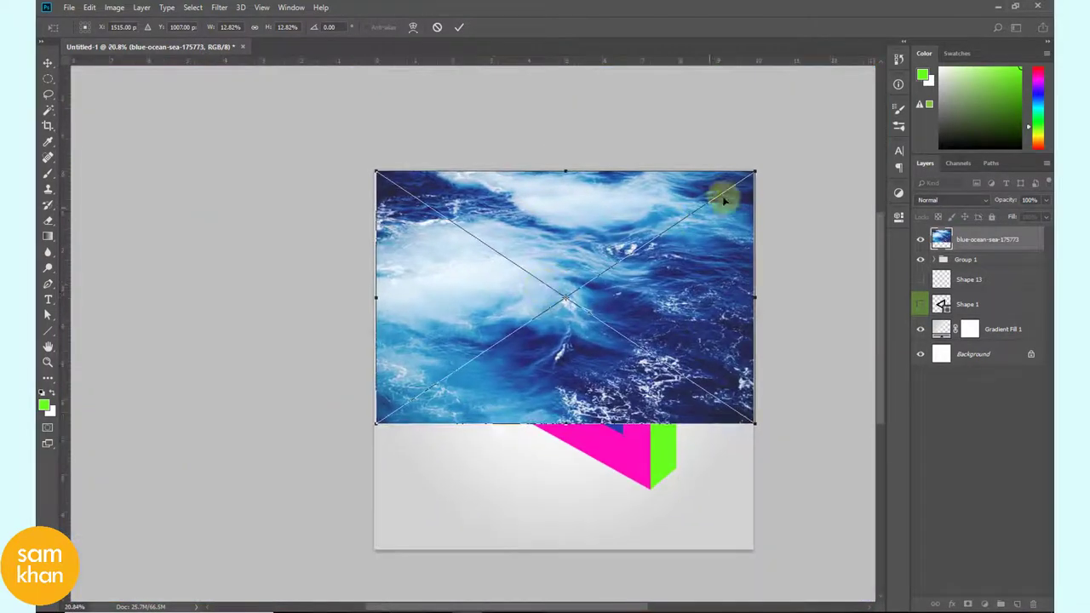
drag(756, 170, 656, 207)
drag(587, 277, 605, 293)
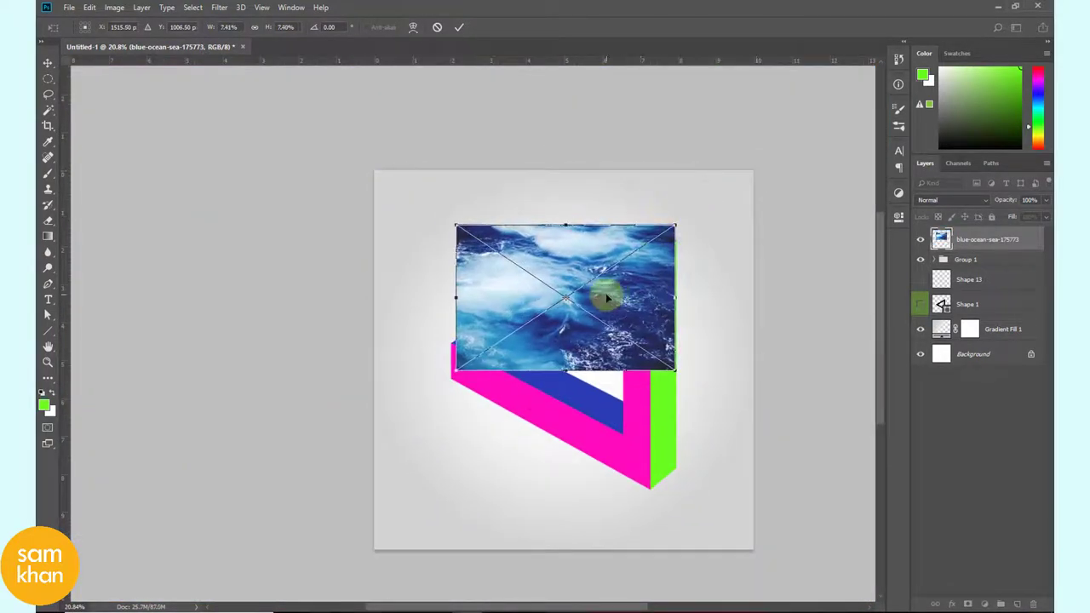
right_click(980, 263)
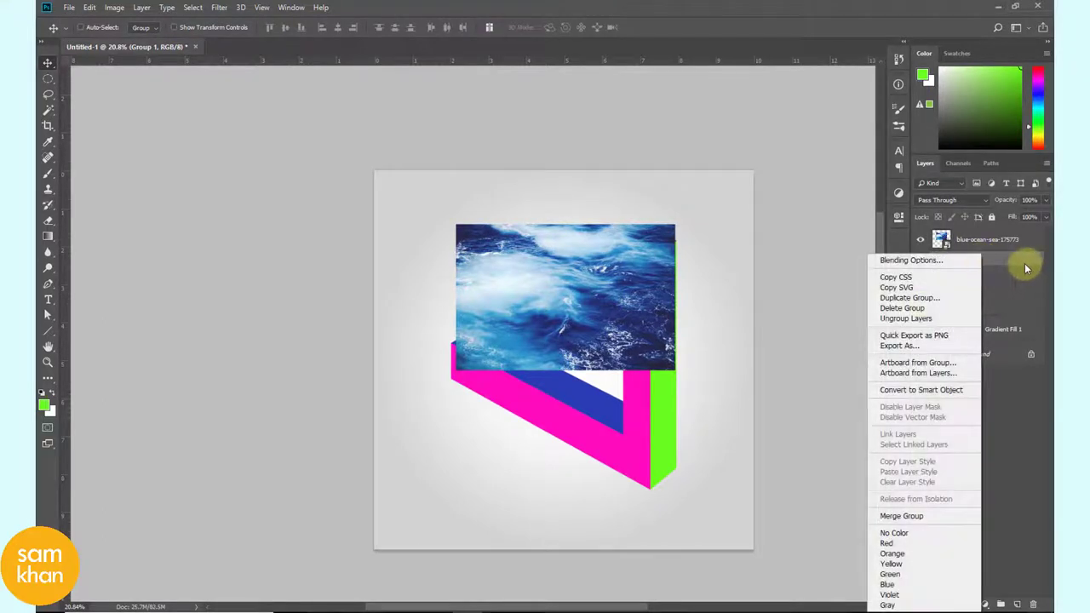
click(1021, 259)
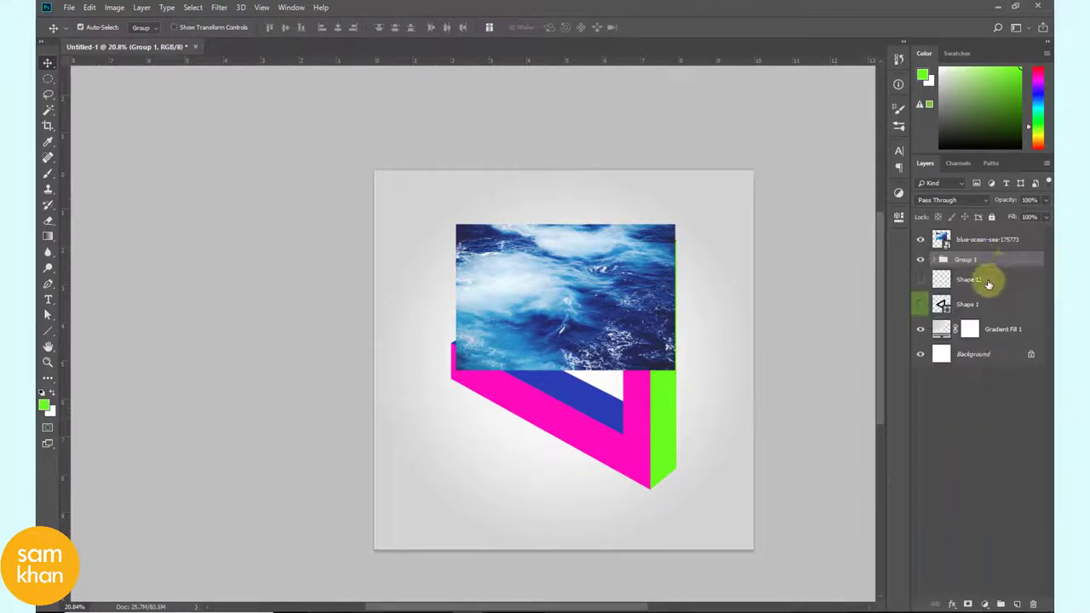
Ungroup Group 1 and mask the ocean photo to the top face layer's selection
key(ctrl+shift+g)
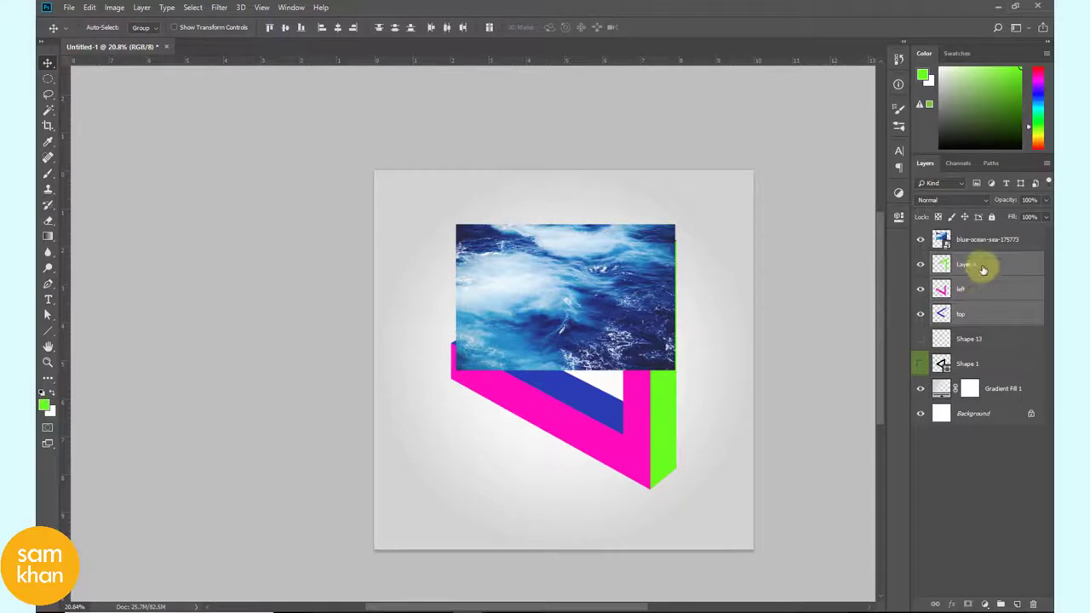
click(960, 317)
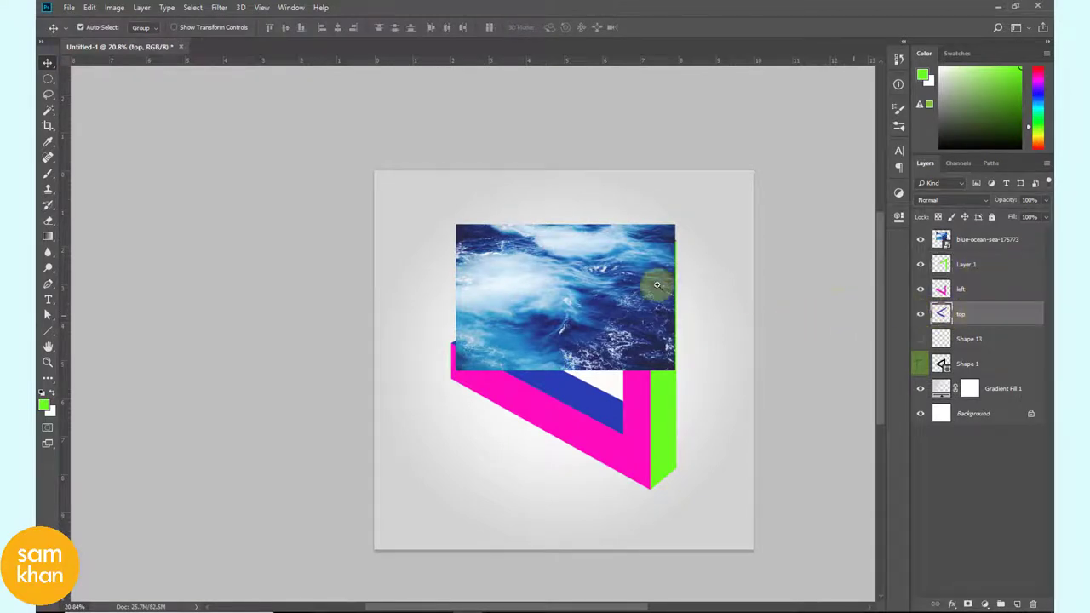
scroll(656, 285, up, 3)
ctrl+click(942, 315)
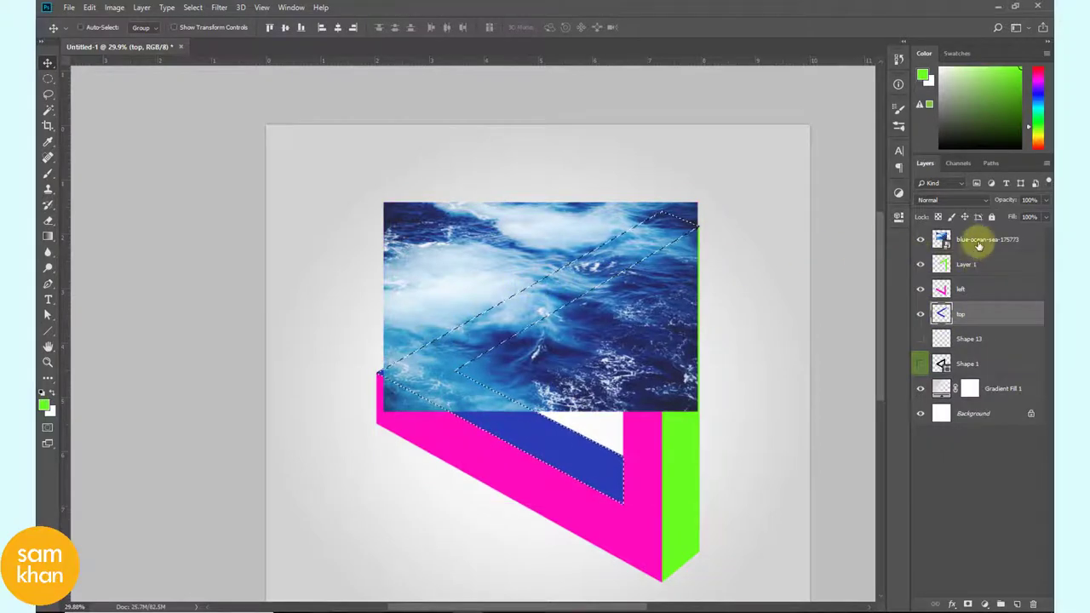
click(979, 243)
click(968, 602)
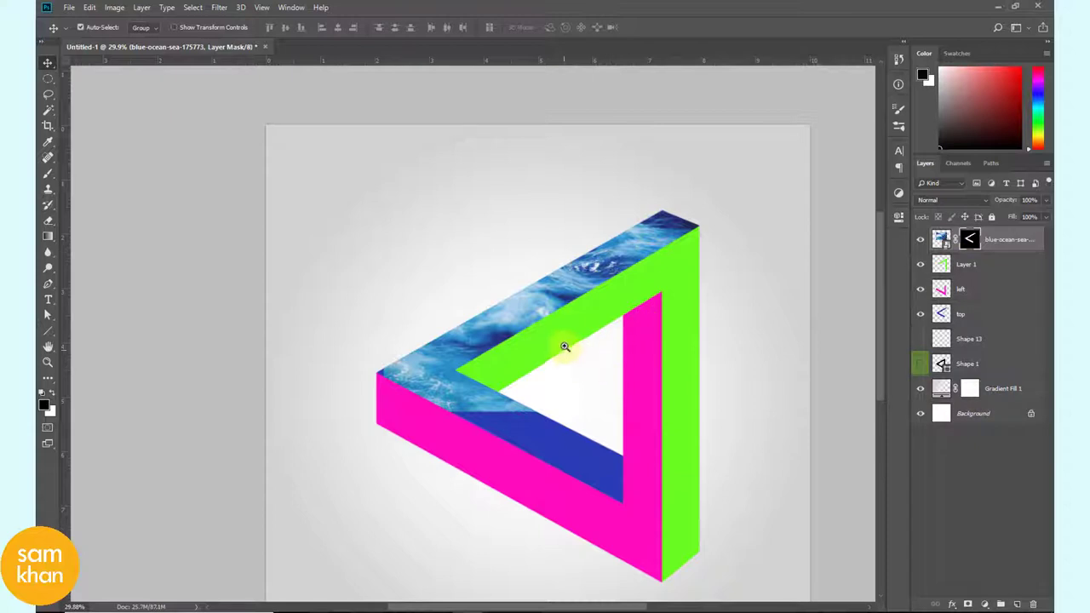
drag(565, 347, 634, 310)
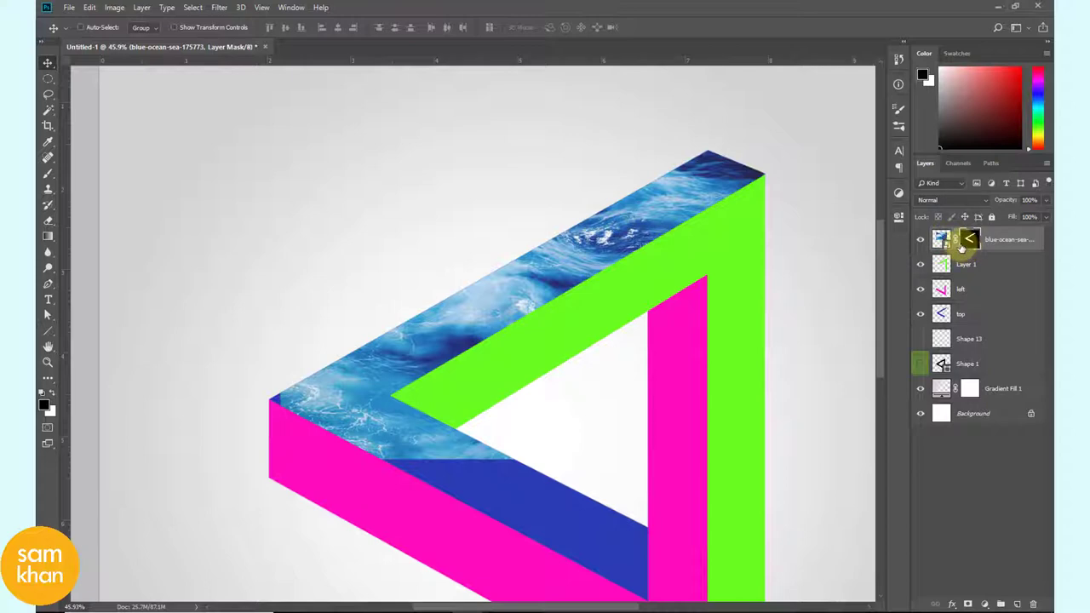
drag(581, 300, 585, 288)
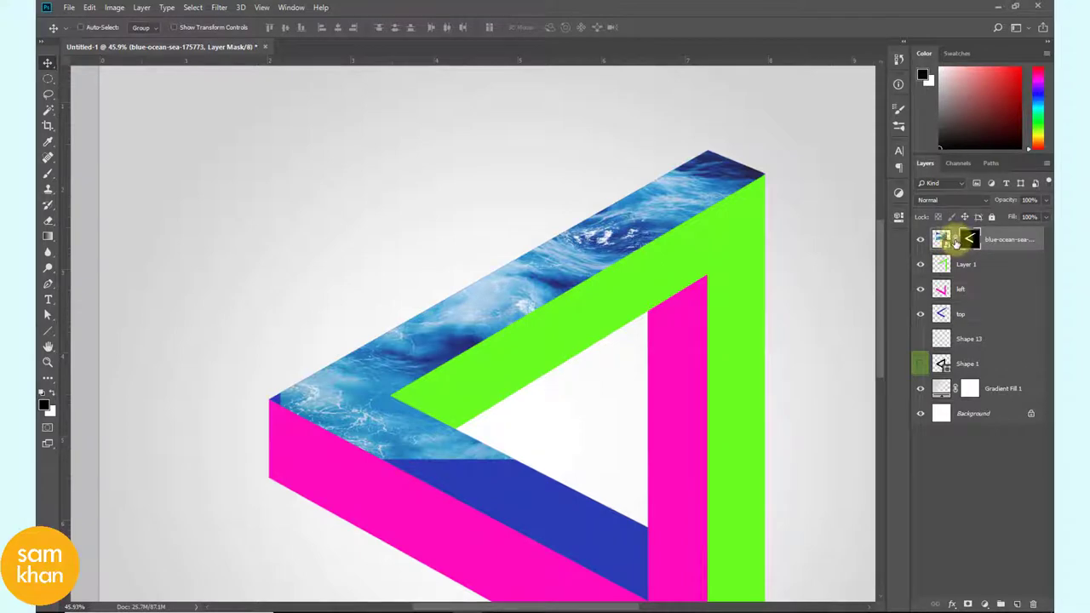
Free Transform the ocean photo itself, moving and enlarging it toward the lower left and right
click(941, 239)
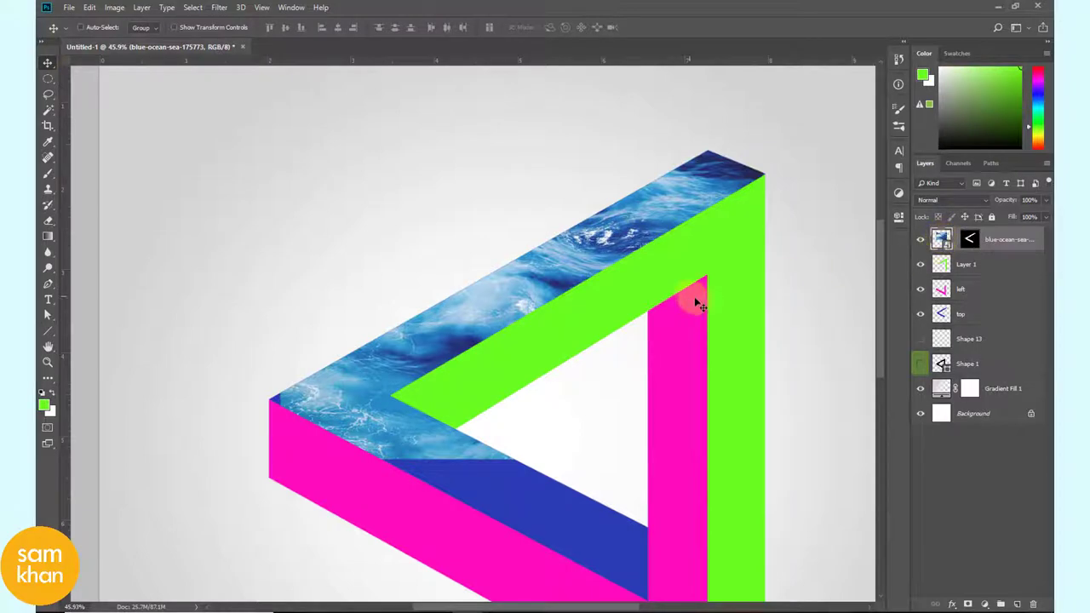
drag(625, 281, 718, 265)
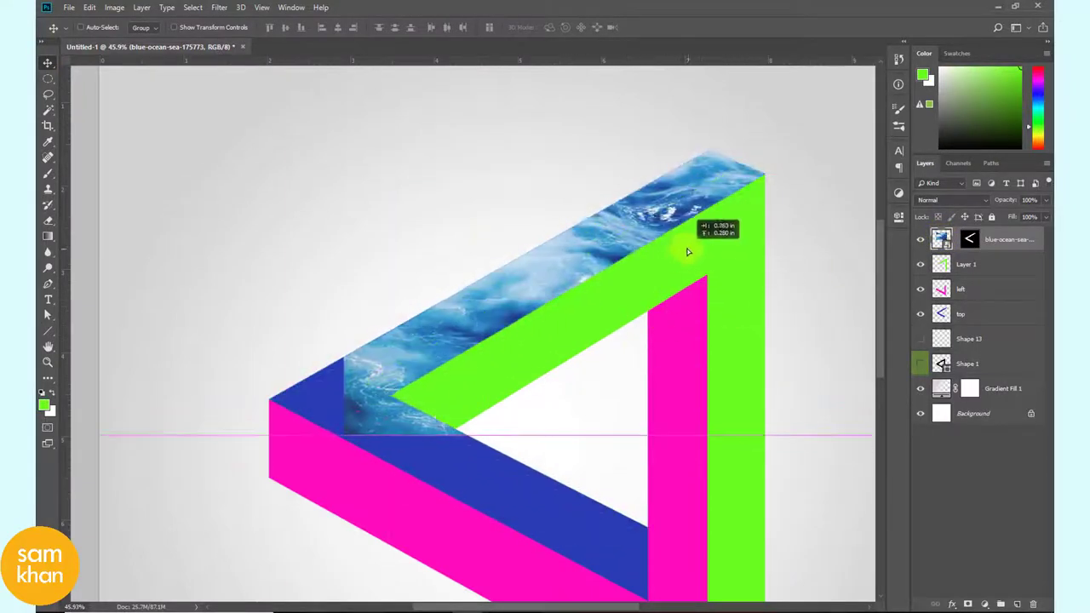
key(ctrl+t)
scroll(599, 327, down, 2)
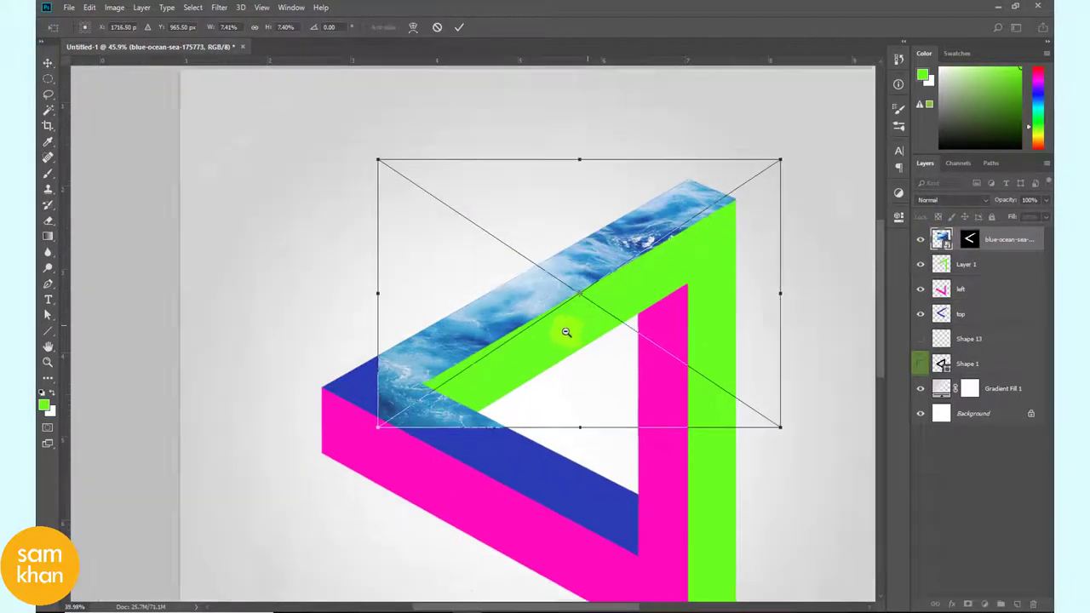
scroll(564, 329, down, 1)
drag(632, 341, 602, 353)
drag(360, 430, 340, 444)
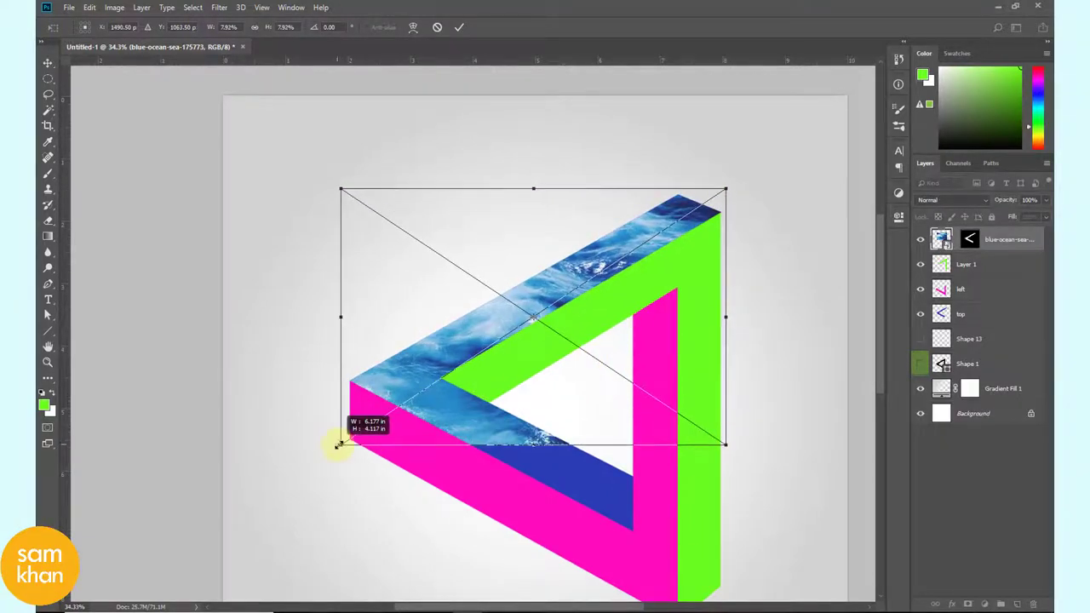
mouse_move(724, 445)
mouse_down()
mouse_move(856, 519)
mouse_move(860, 535)
mouse_up()
Rotate the ocean photo to about 24.75° and move it up-left over both faces
alt+click(624, 368)
drag(749, 304, 706, 227)
drag(613, 332, 584, 360)
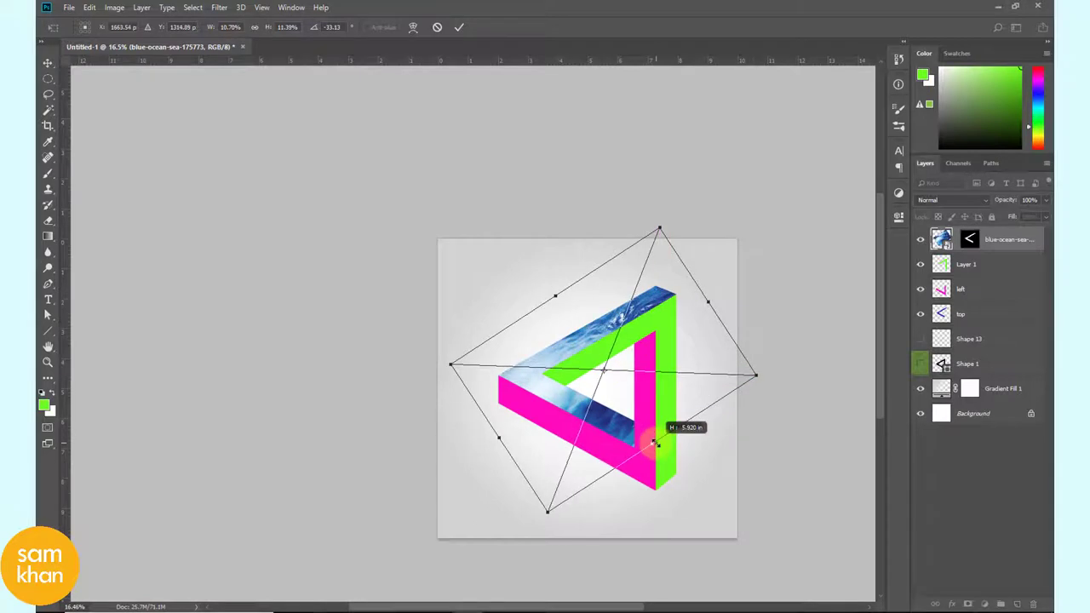
mouse_move(645, 435)
mouse_down()
mouse_move(653, 431)
mouse_move(638, 423)
mouse_up()
ctrl+click(627, 421)
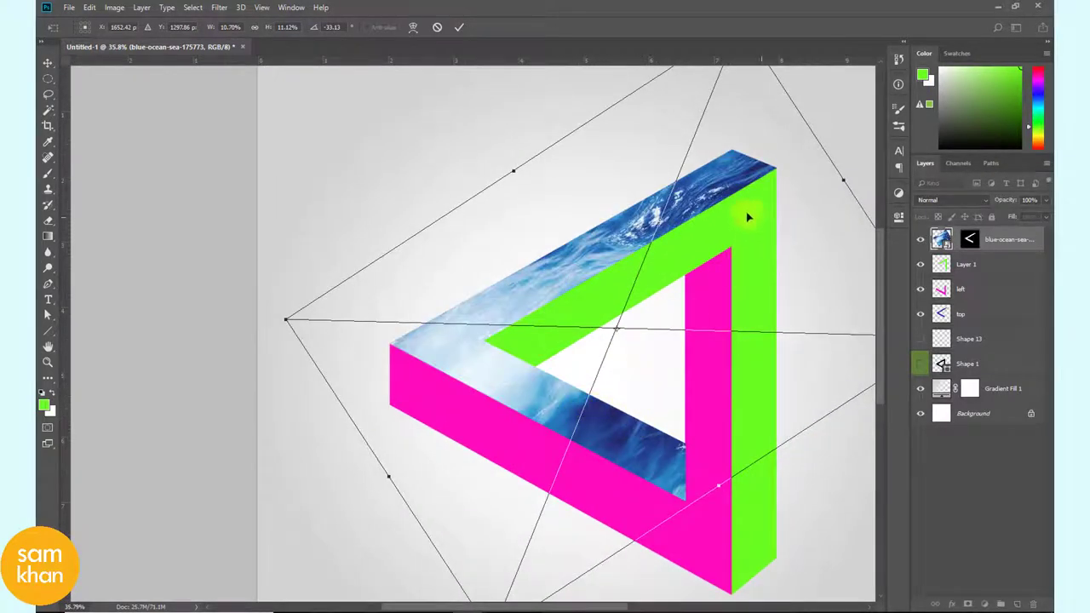
drag(634, 302, 616, 312)
drag(832, 199, 790, 360)
drag(577, 348, 599, 317)
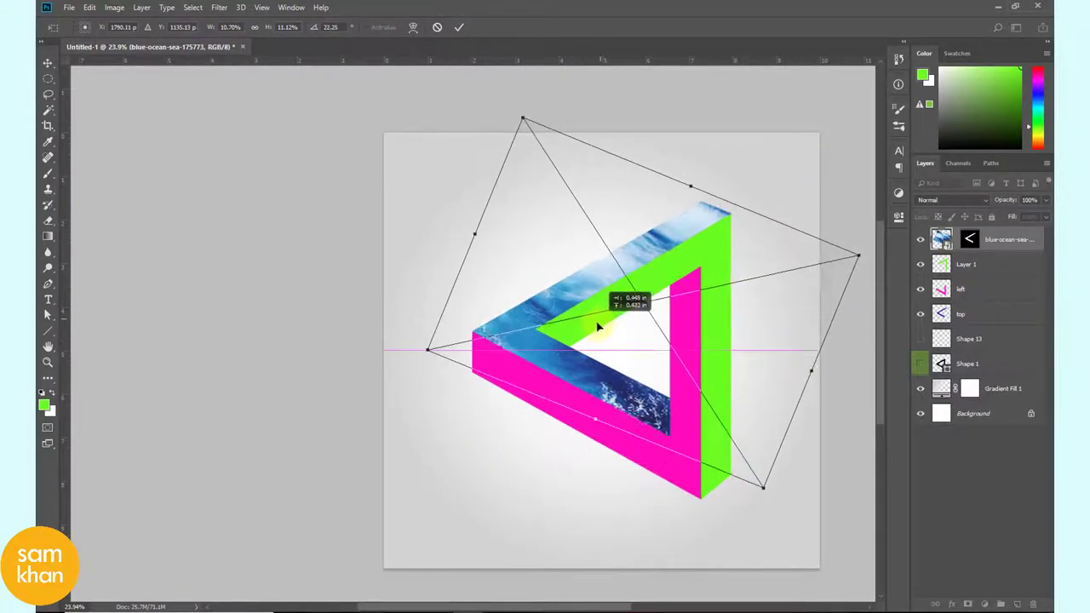
drag(473, 231, 800, 167)
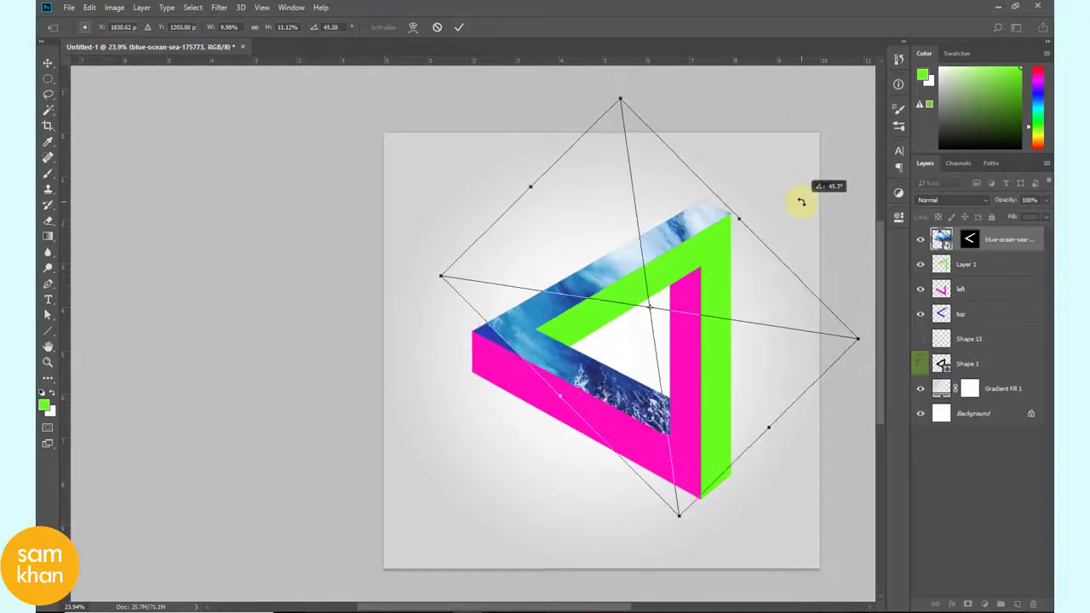
drag(800, 168, 783, 109)
drag(644, 254, 571, 203)
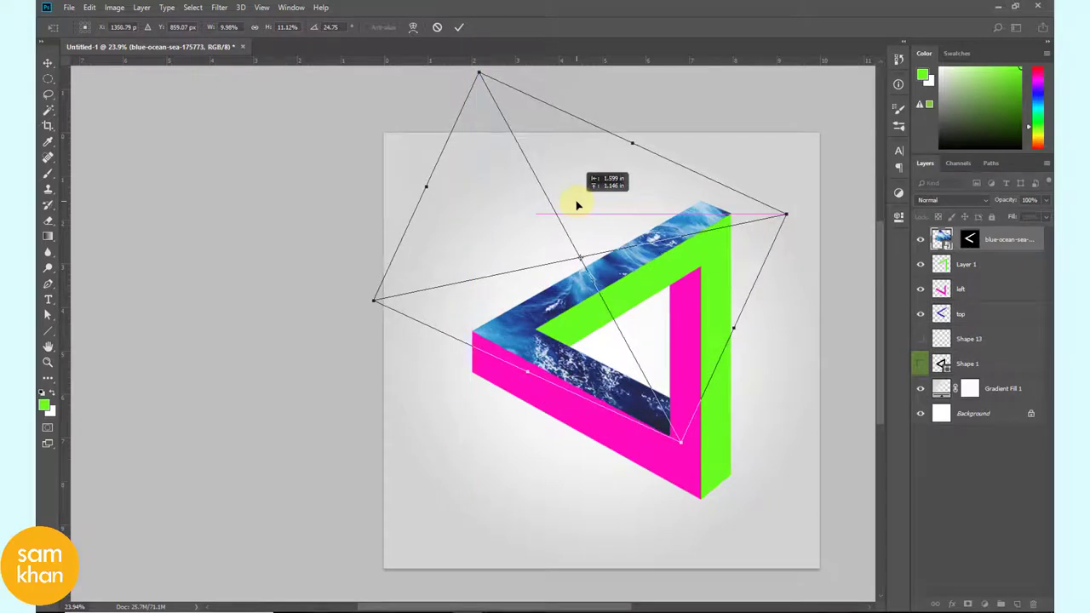
key(Return)
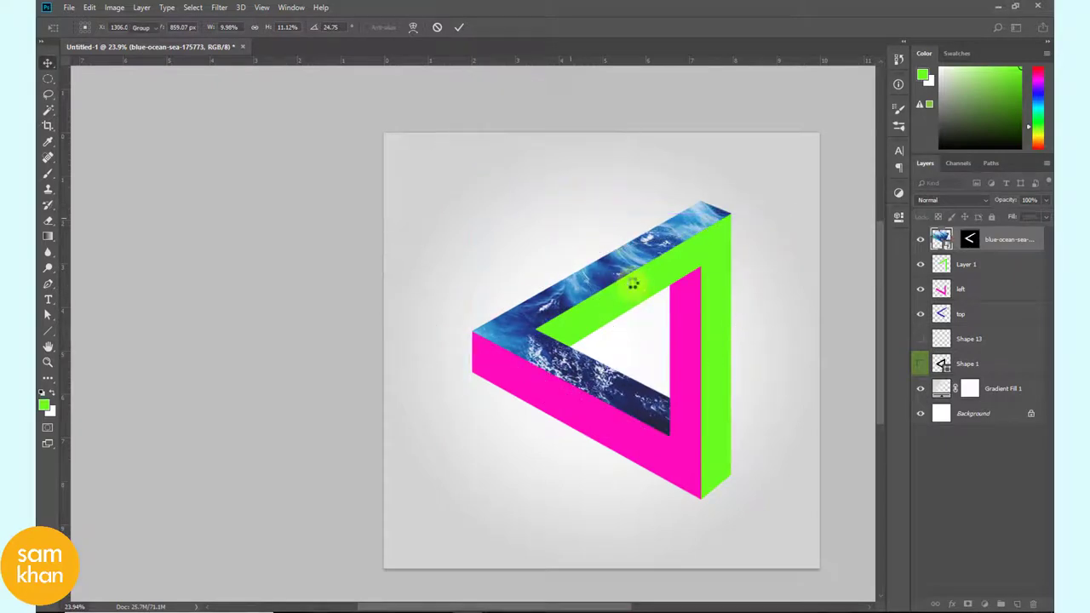
Return to moving layers and pan the view to centre the triangle
scroll(647, 281, up, 5)
scroll(669, 272, down, 2)
scroll(596, 298, down, 2)
scroll(723, 323, down, 1)
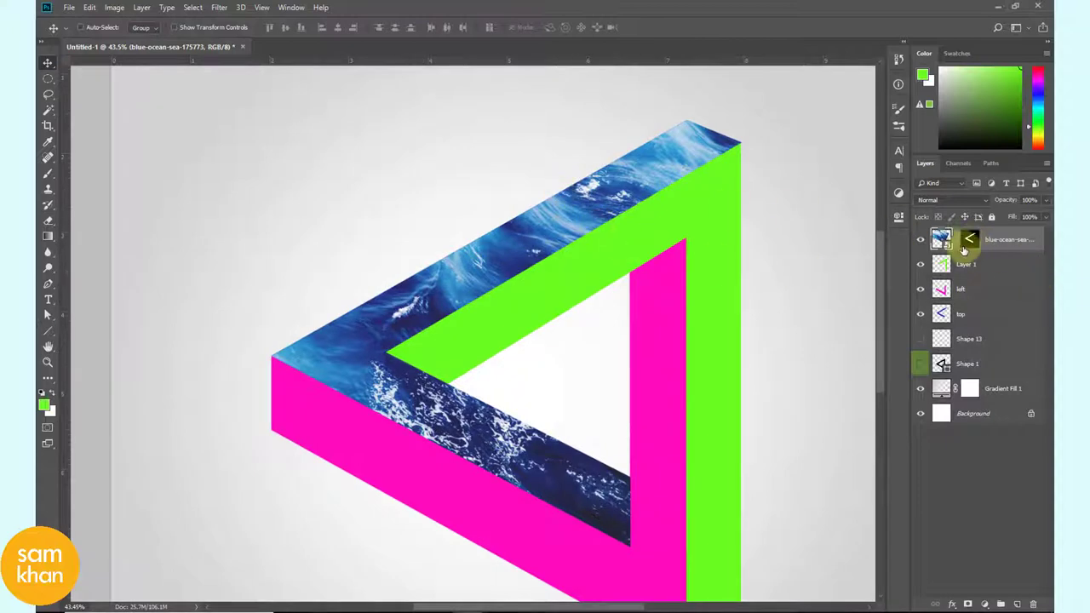
key(ctrl)
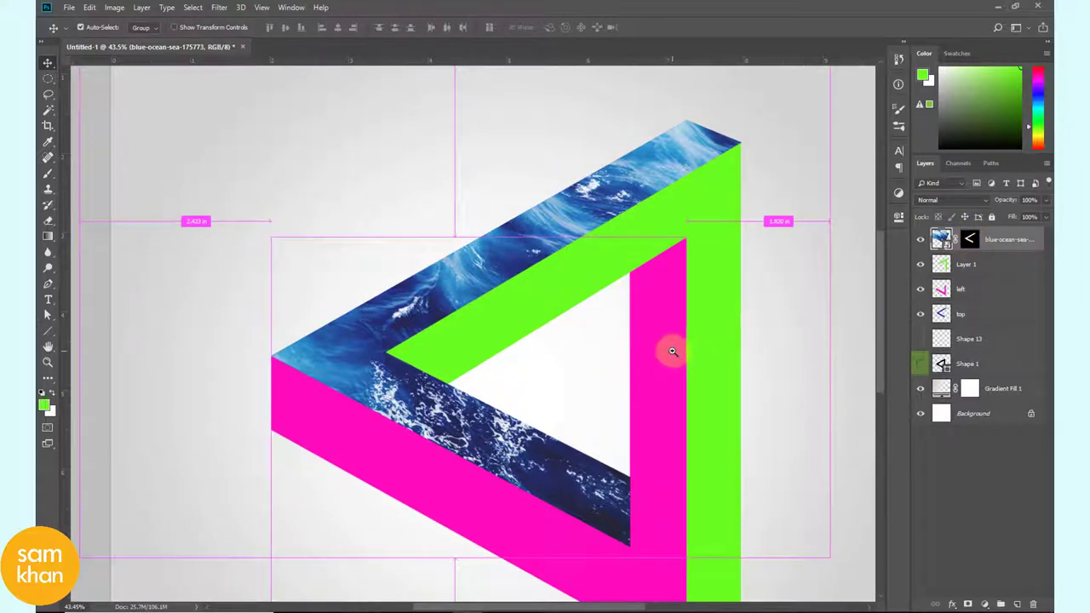
scroll(672, 350, down, 2)
mouse_move(681, 352)
mouse_down()
mouse_move(659, 353)
mouse_move(665, 285)
mouse_up()
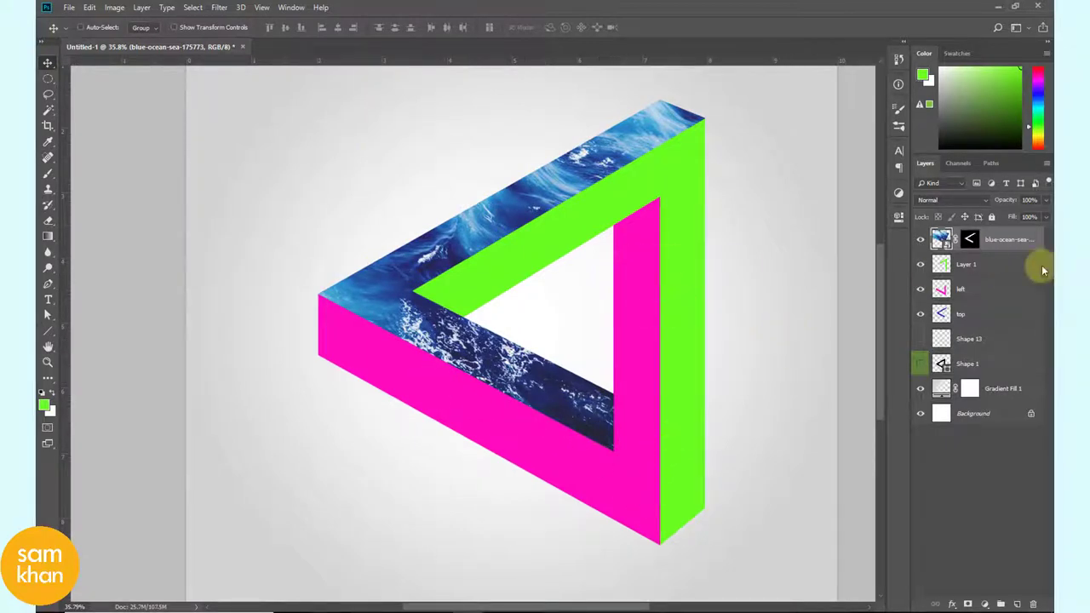
Place blue-ocean-sea-175773 as embedded and move it over the triangle's magenta faces
click(69, 7)
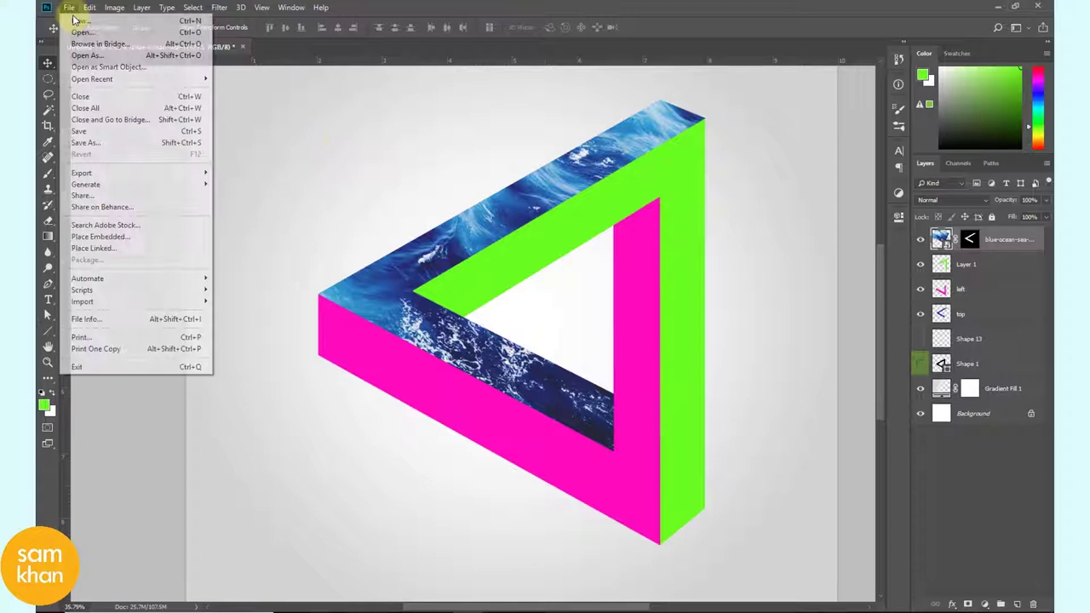
click(157, 240)
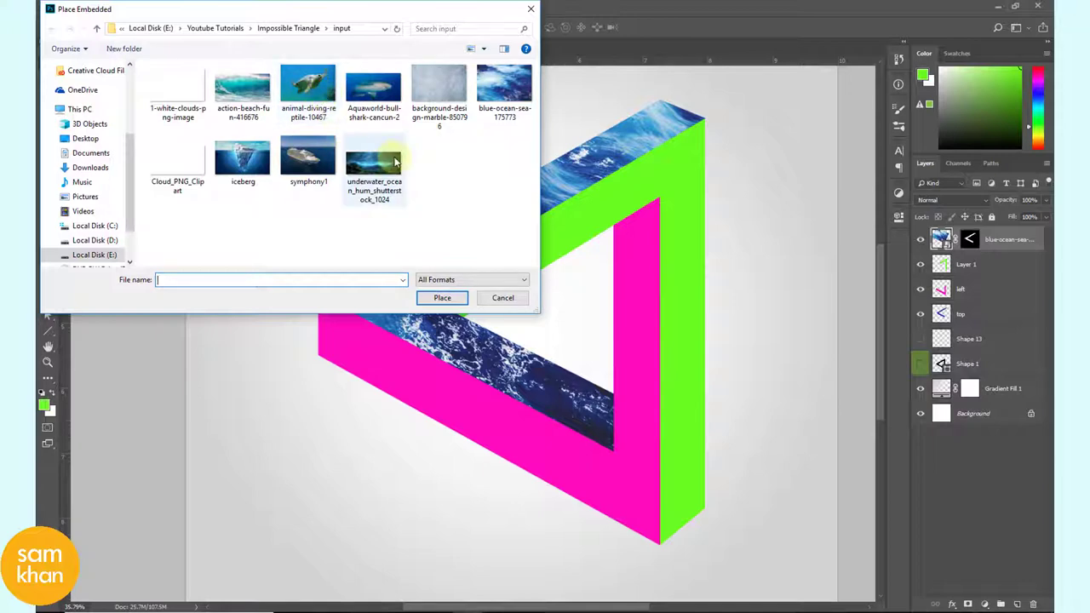
click(244, 162)
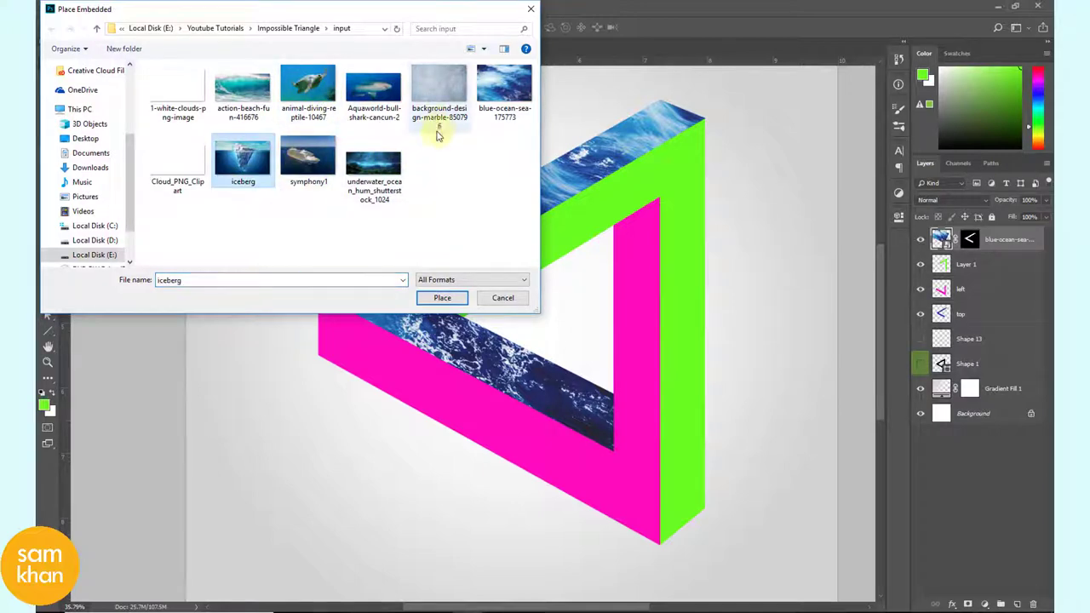
click(516, 119)
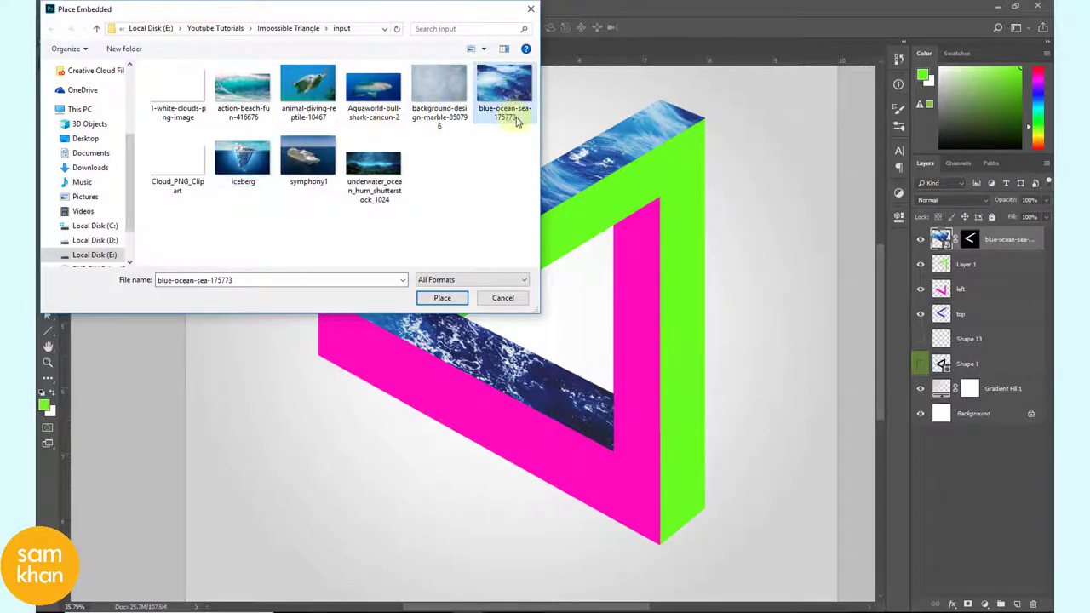
double_click(503, 98)
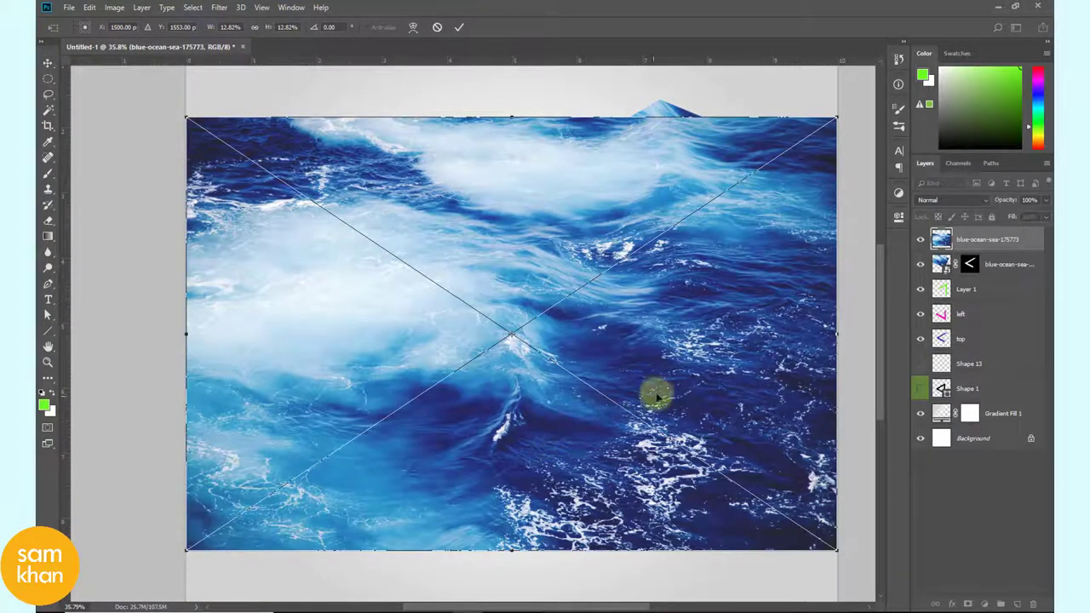
drag(652, 392, 464, 355)
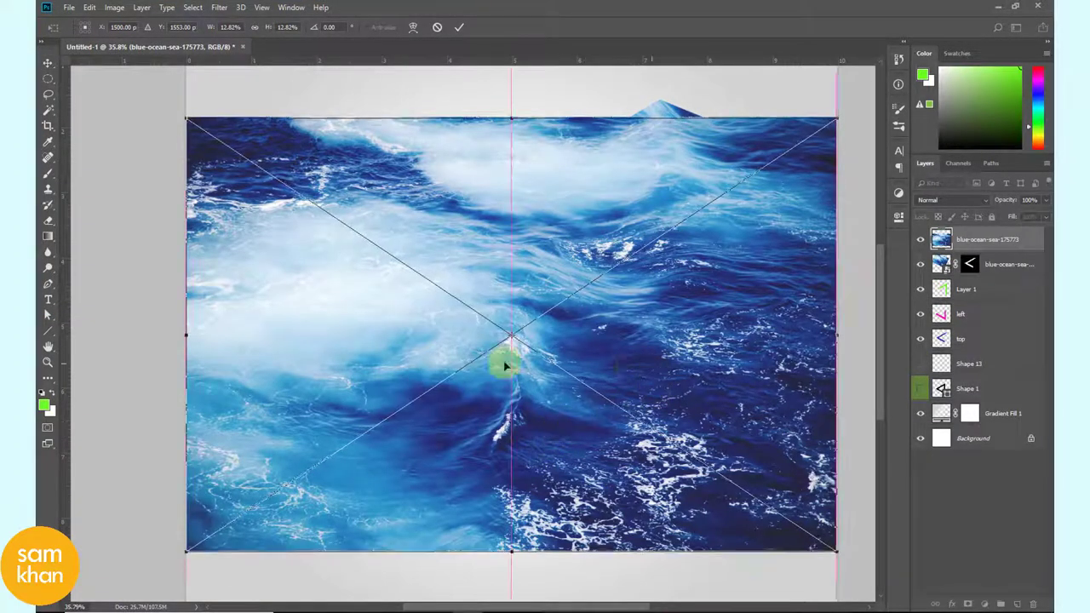
key(Return)
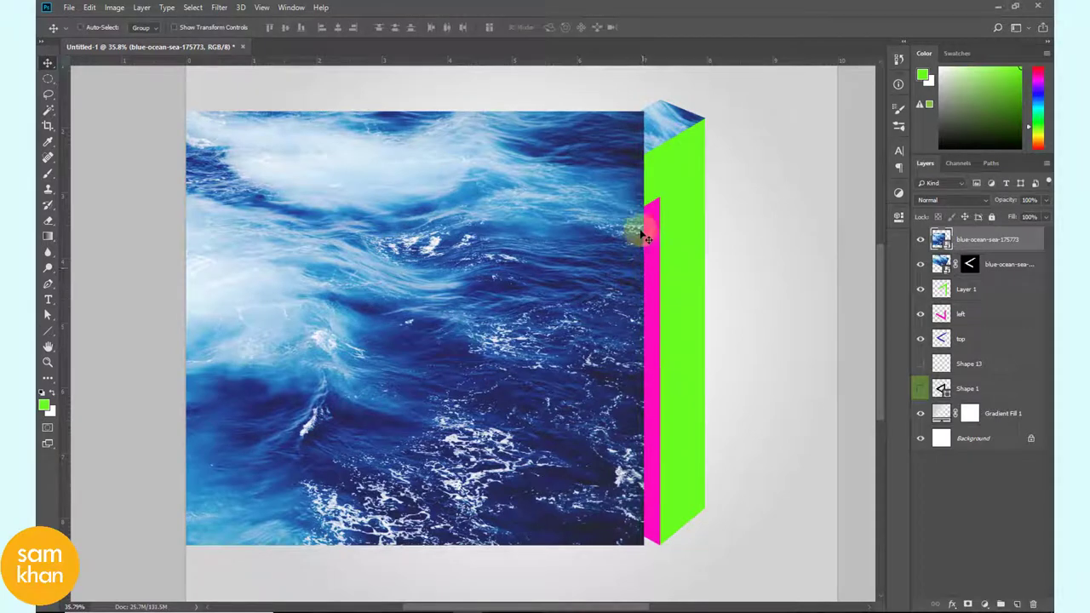
drag(545, 317, 649, 340)
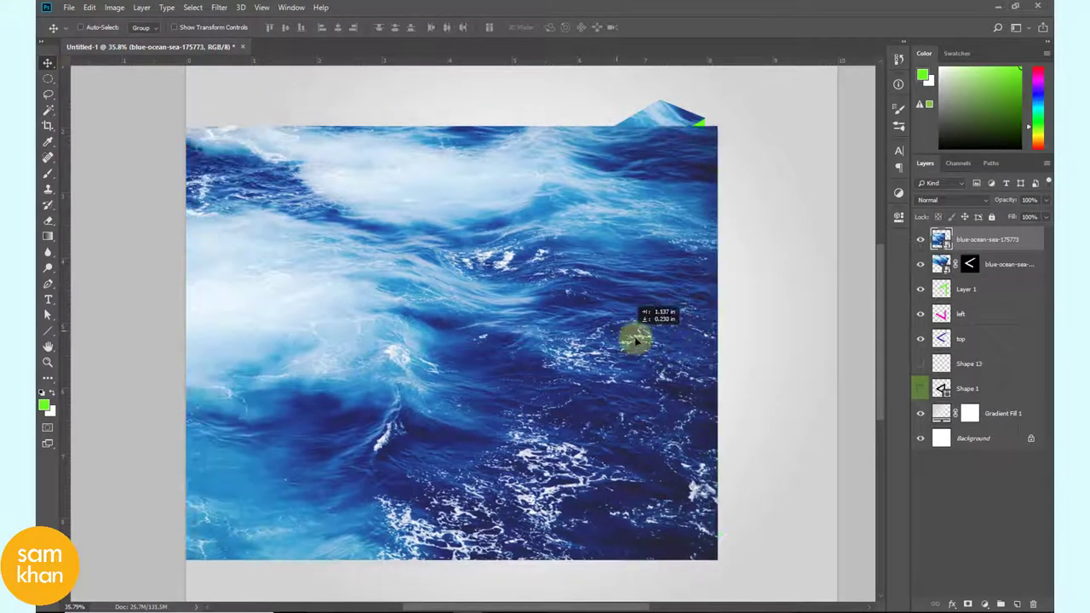
Mask the new ocean photo to the left layer's shape
ctrl+click(940, 313)
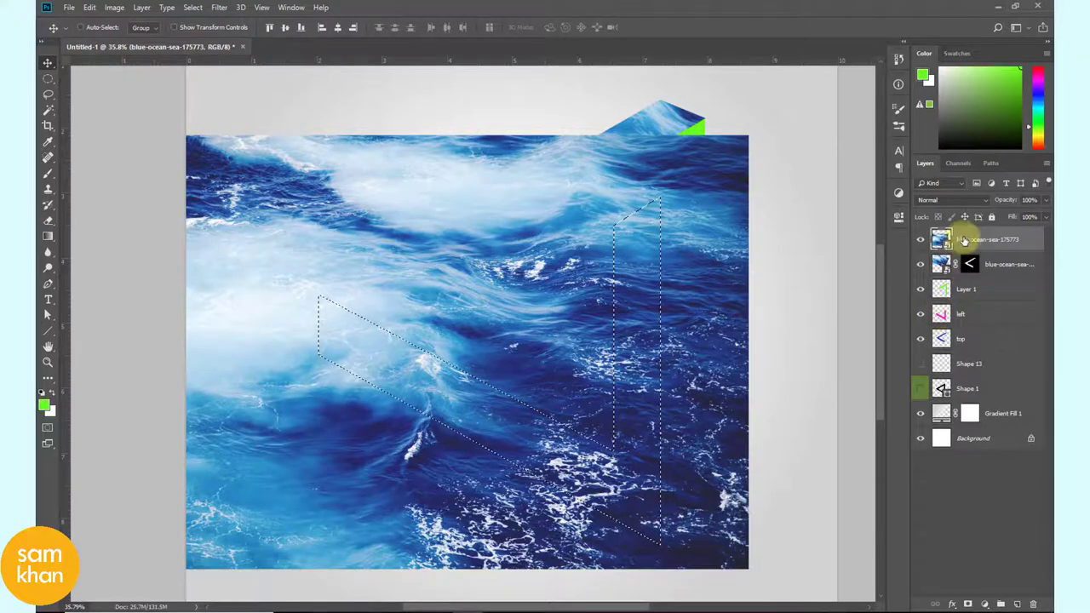
click(967, 601)
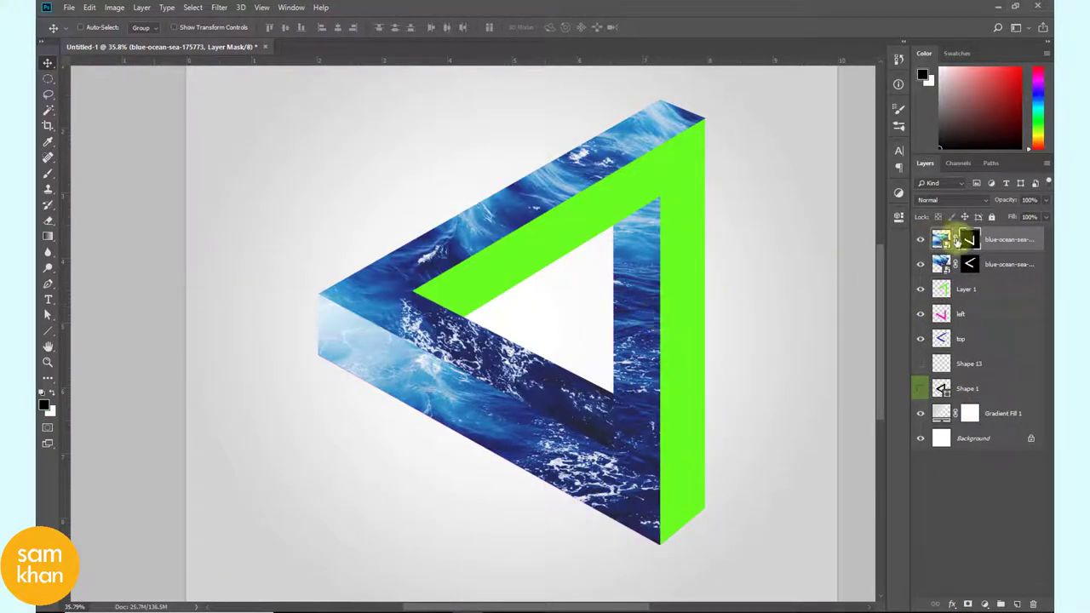
click(940, 239)
Rotate the second ocean copy -90° and shift it right over the inner vertical face
key(ctrl+t)
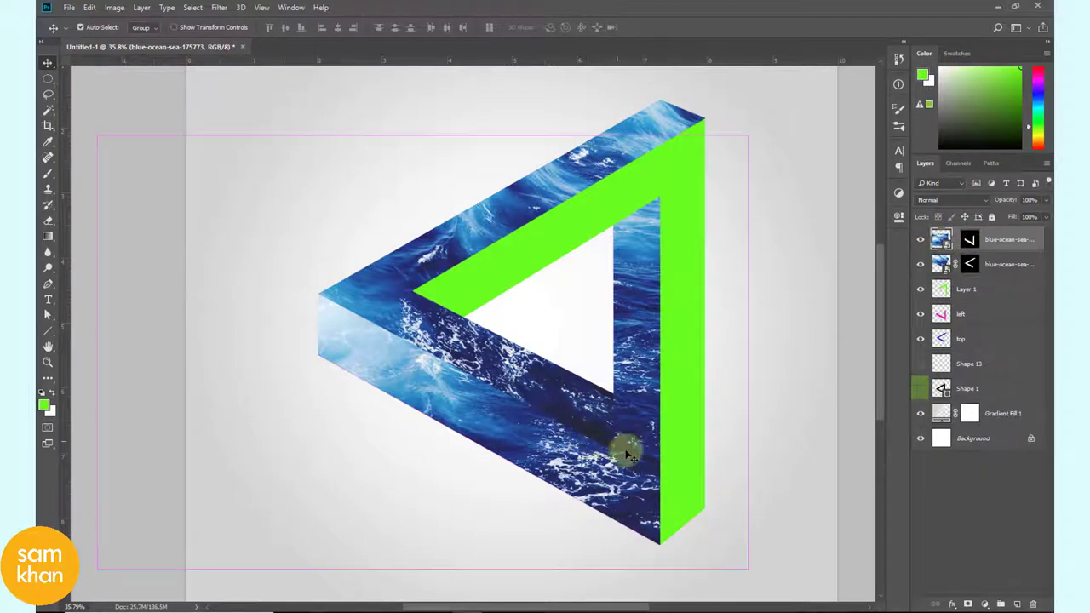
drag(773, 509, 548, 49)
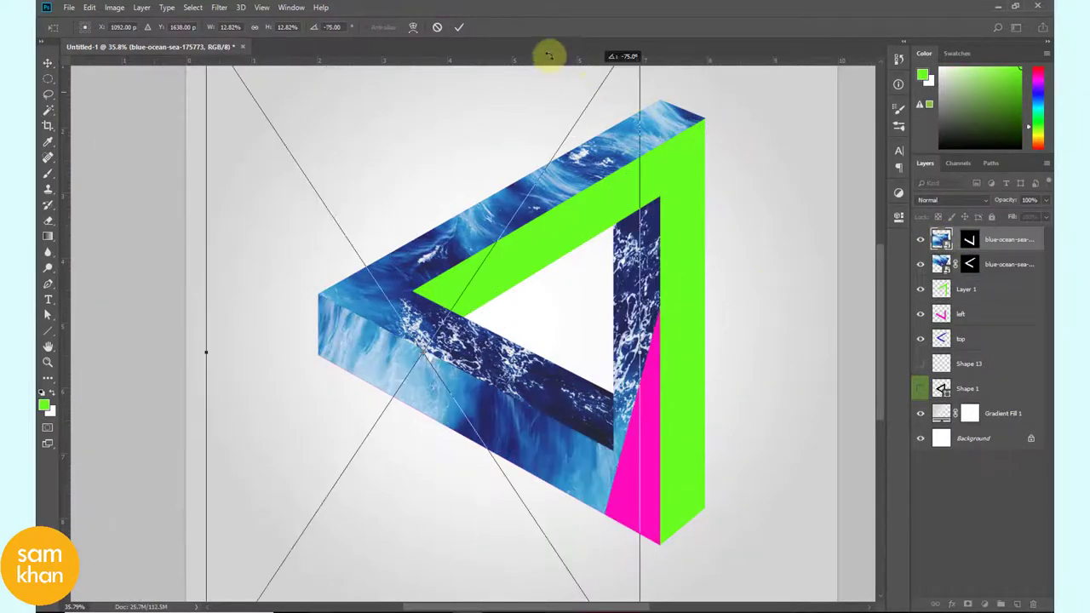
scroll(608, 177, up, 5)
drag(560, 549, 545, 93)
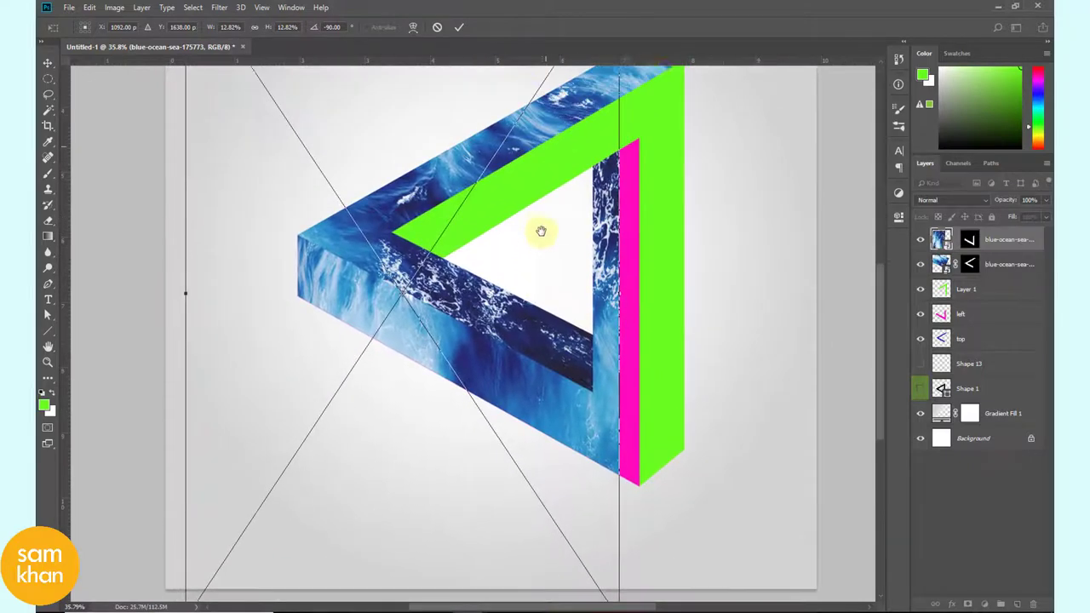
mouse_move(540, 349)
mouse_down()
mouse_move(628, 309)
mouse_move(647, 287)
mouse_move(628, 297)
mouse_move(709, 287)
mouse_move(637, 425)
mouse_move(652, 332)
mouse_move(553, 241)
mouse_move(598, 182)
mouse_move(754, 171)
mouse_move(718, 372)
mouse_move(757, 348)
mouse_move(669, 337)
mouse_up()
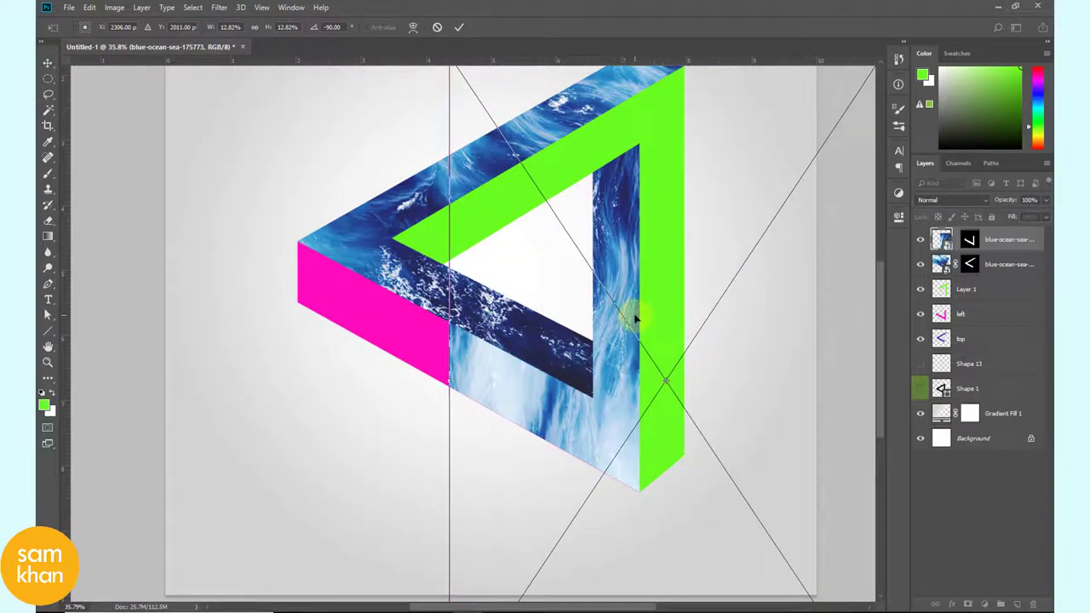
drag(564, 355, 638, 359)
key(Return)
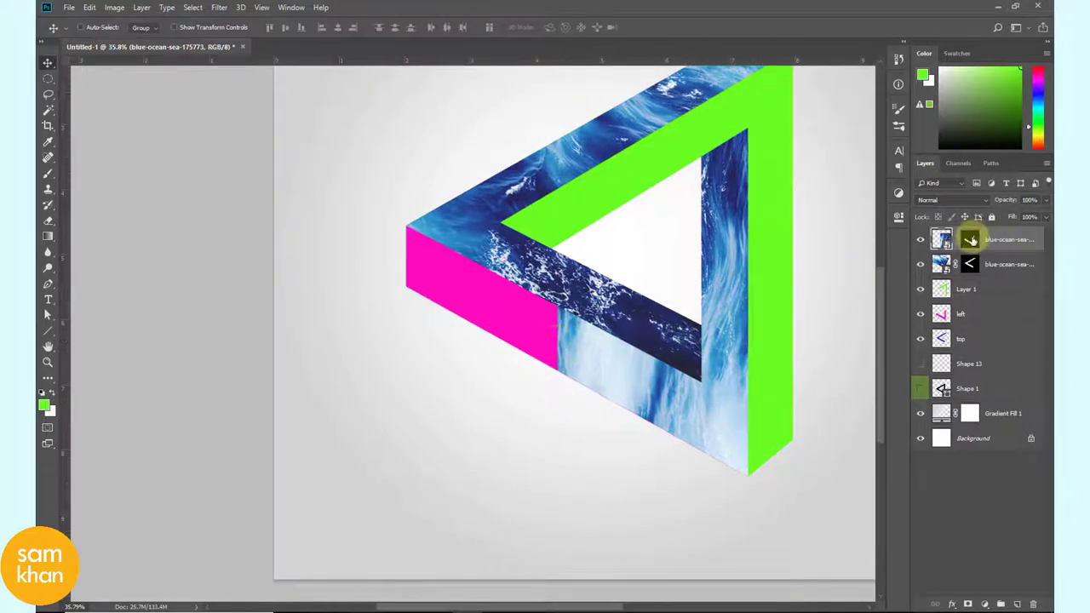
scroll(620, 372, up, 2)
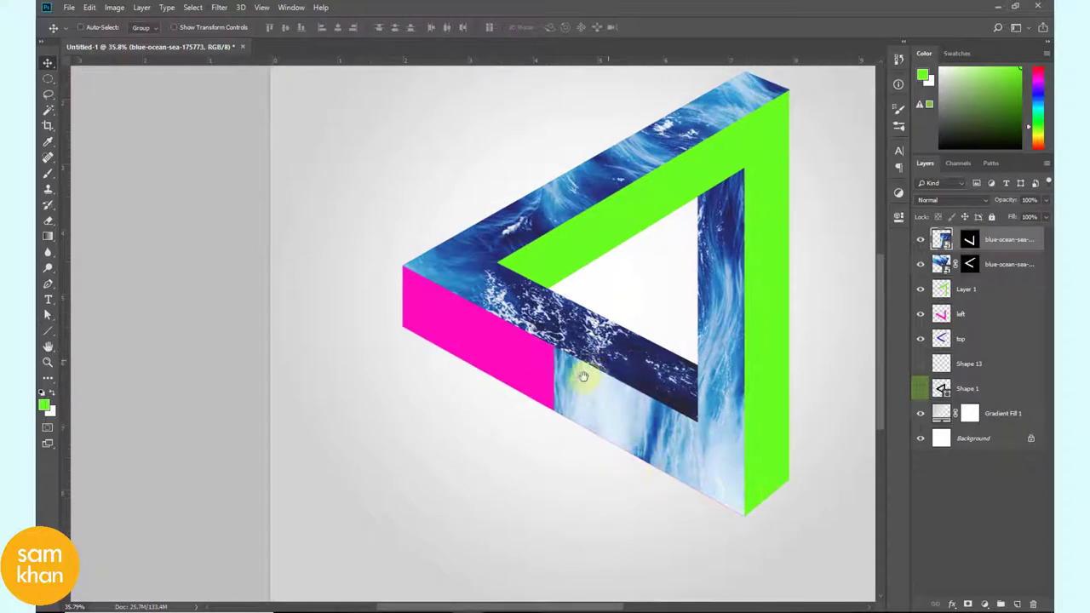
scroll(584, 382, right, 3)
scroll(584, 382, up, 2)
Embed underwater_ocean_hum_shutterstock_1024, shrunk and moved across the triangle's lower-left face
click(69, 7)
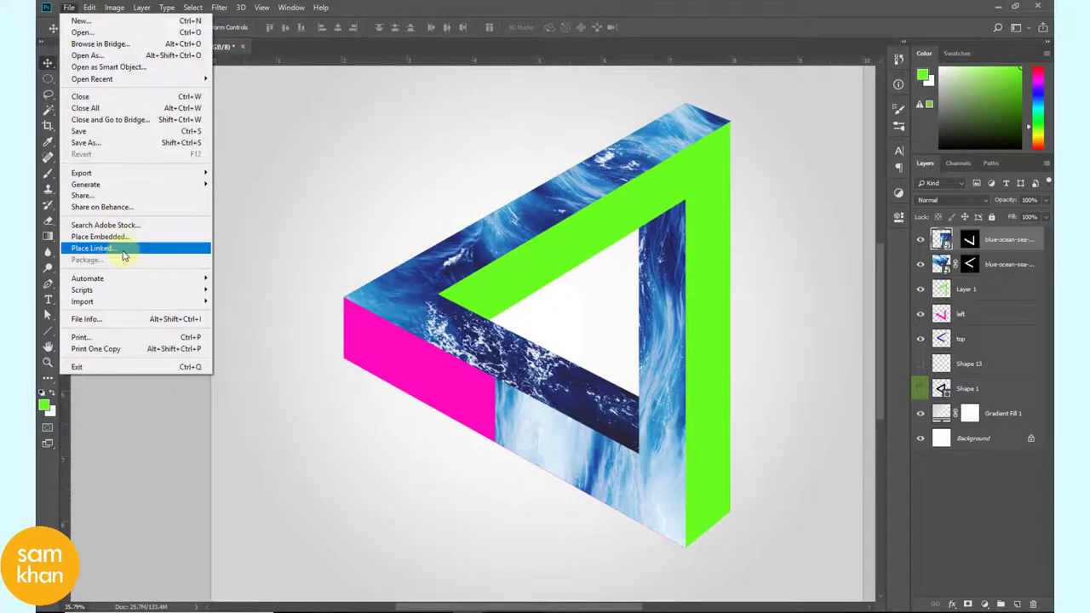
click(101, 237)
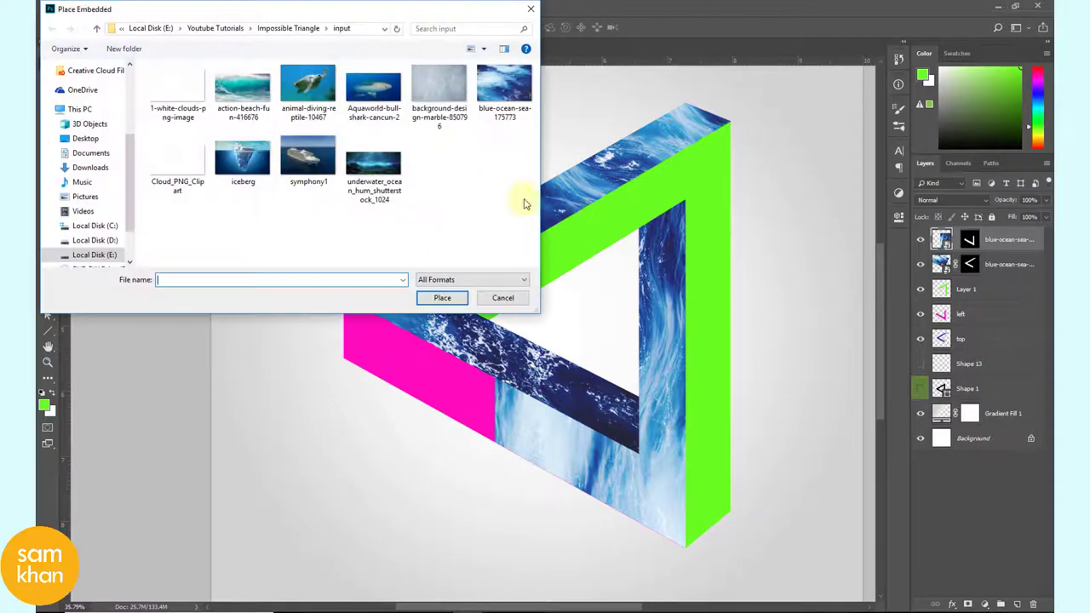
click(377, 180)
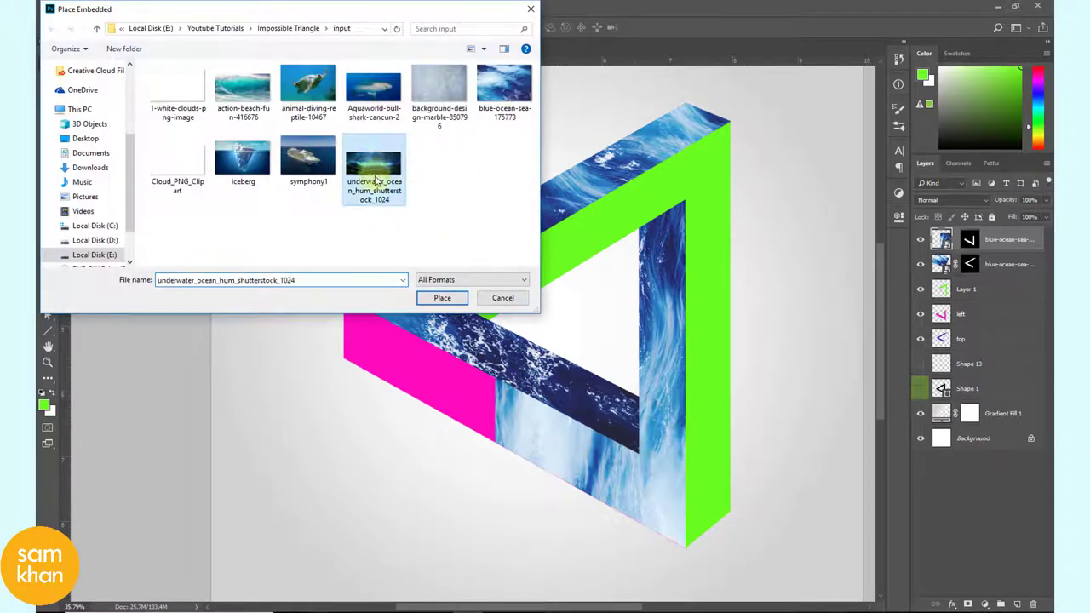
click(440, 298)
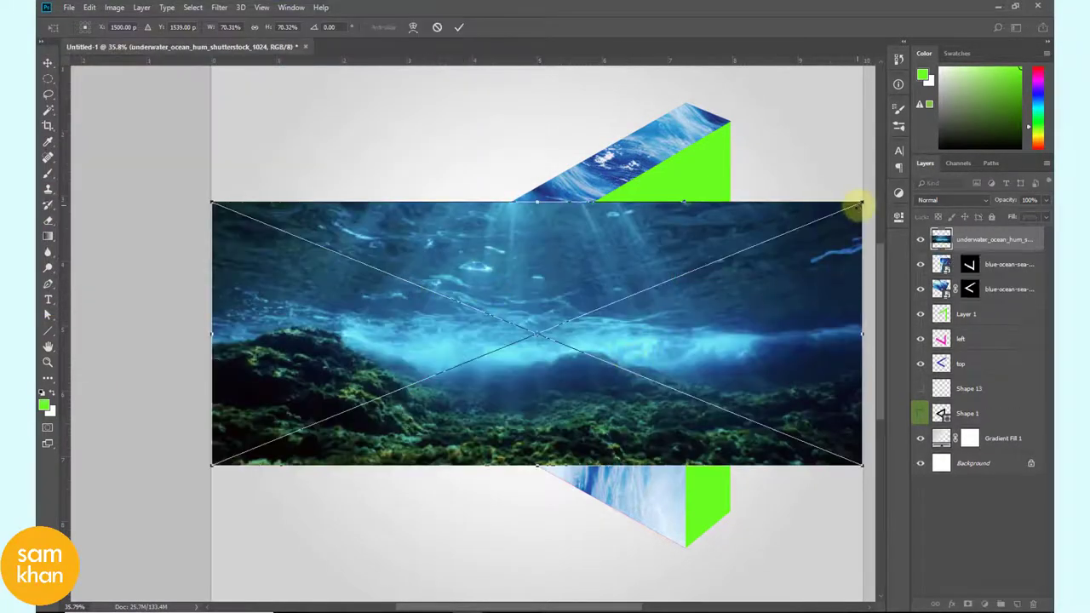
drag(858, 206, 687, 274)
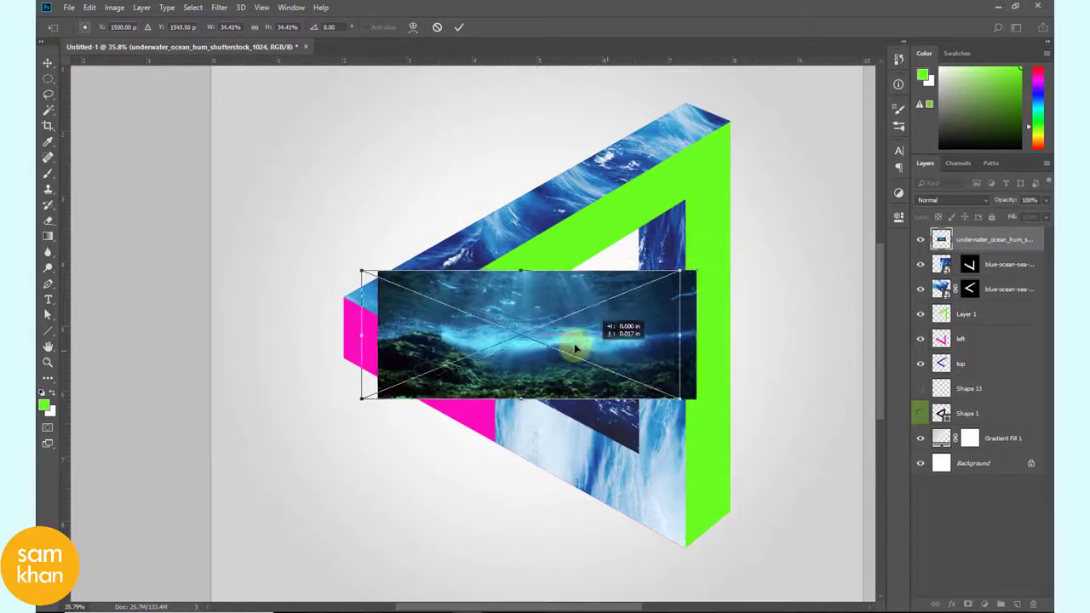
mouse_move(575, 347)
mouse_down()
mouse_move(625, 348)
mouse_move(690, 489)
mouse_up()
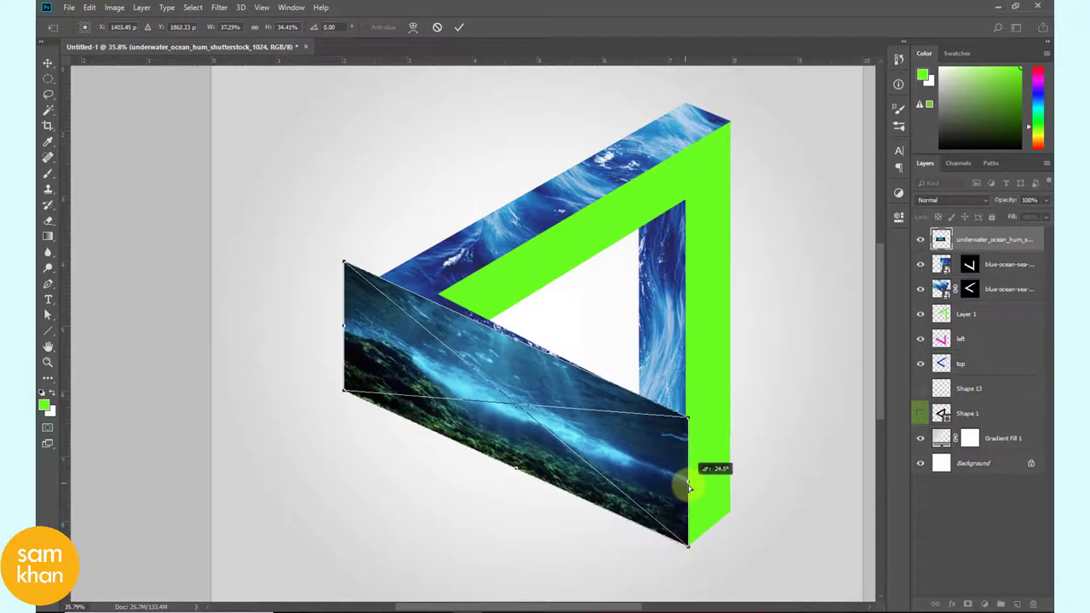
key(Return)
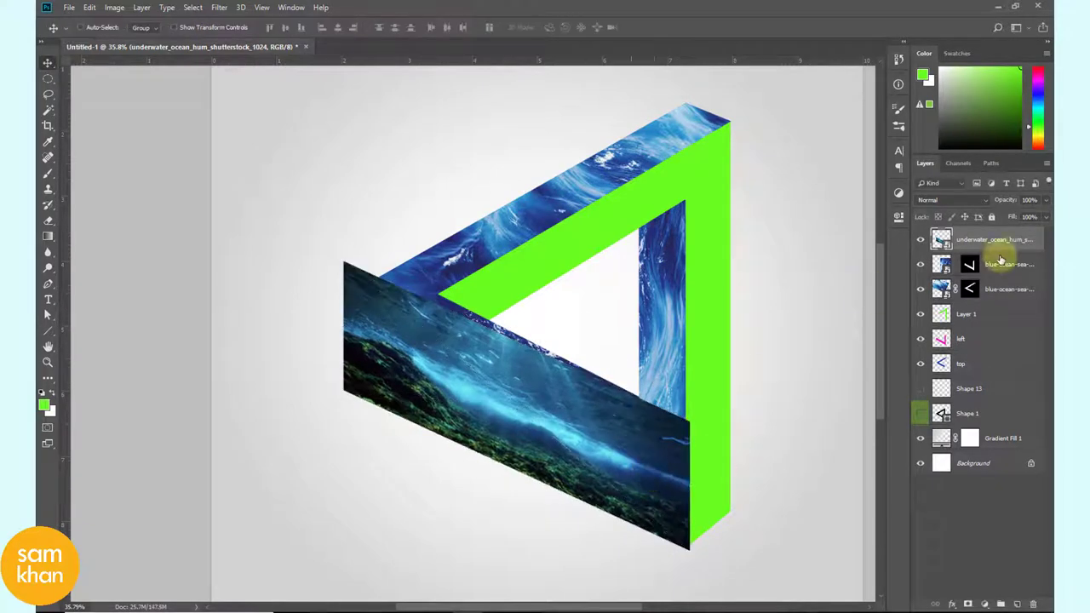
Mask the underwater photo to the left face layer's selection
click(946, 338)
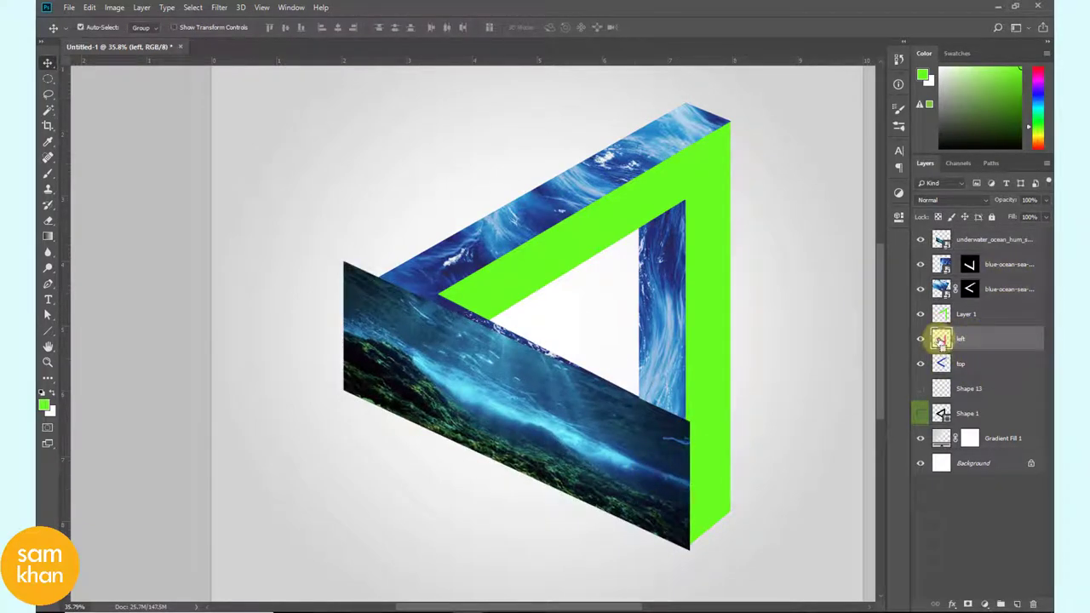
ctrl+click(942, 339)
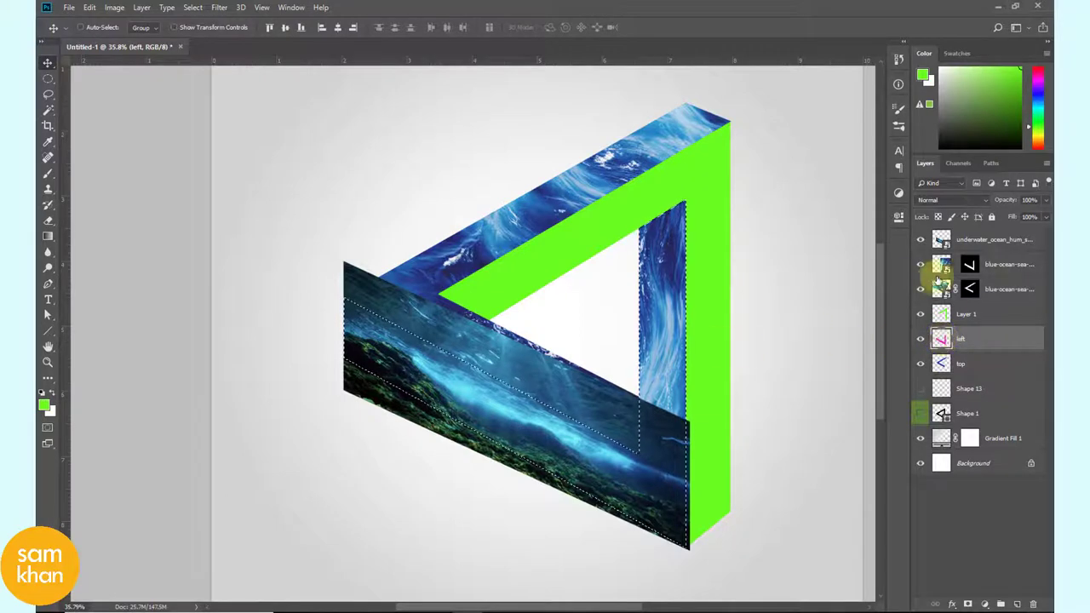
click(960, 239)
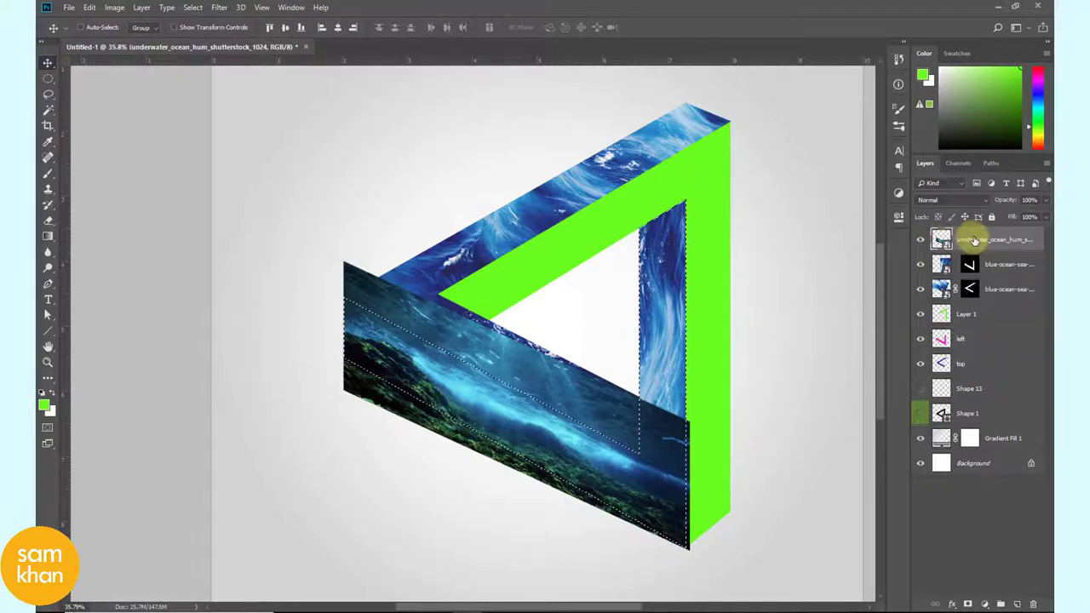
click(967, 603)
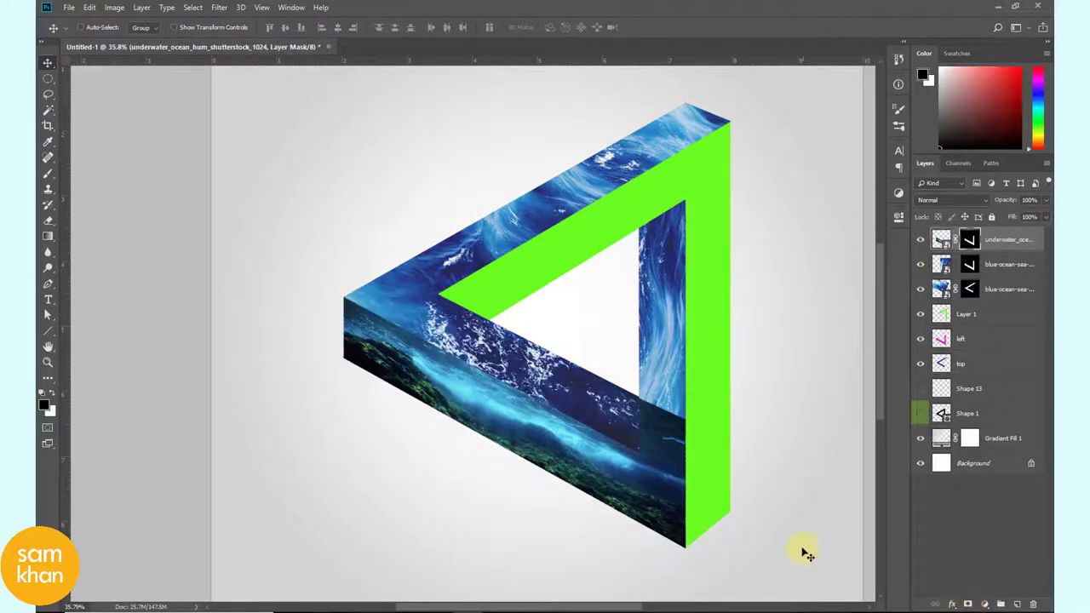
drag(466, 453, 497, 457)
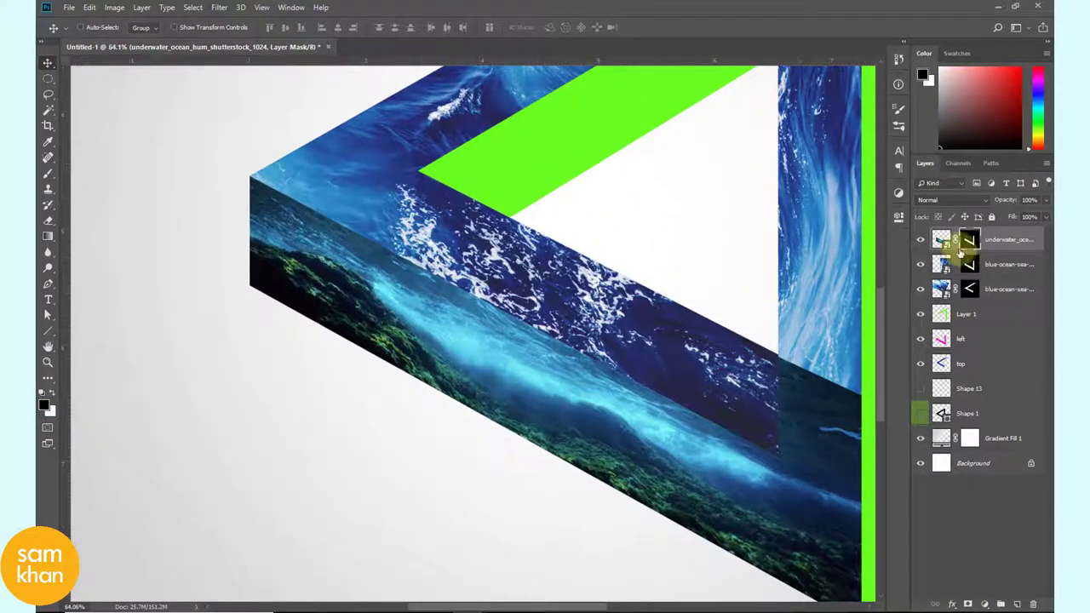
Slant and stretch the underwater photo inside its mask to match the lower-left face
click(940, 240)
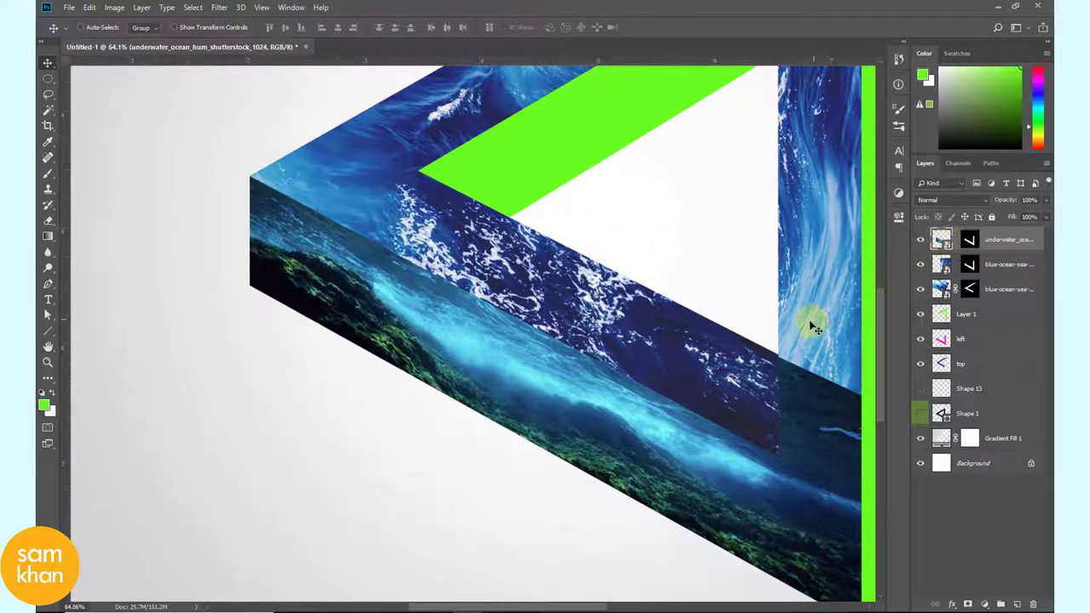
key(ctrl+t)
drag(397, 317, 394, 336)
drag(611, 409, 372, 231)
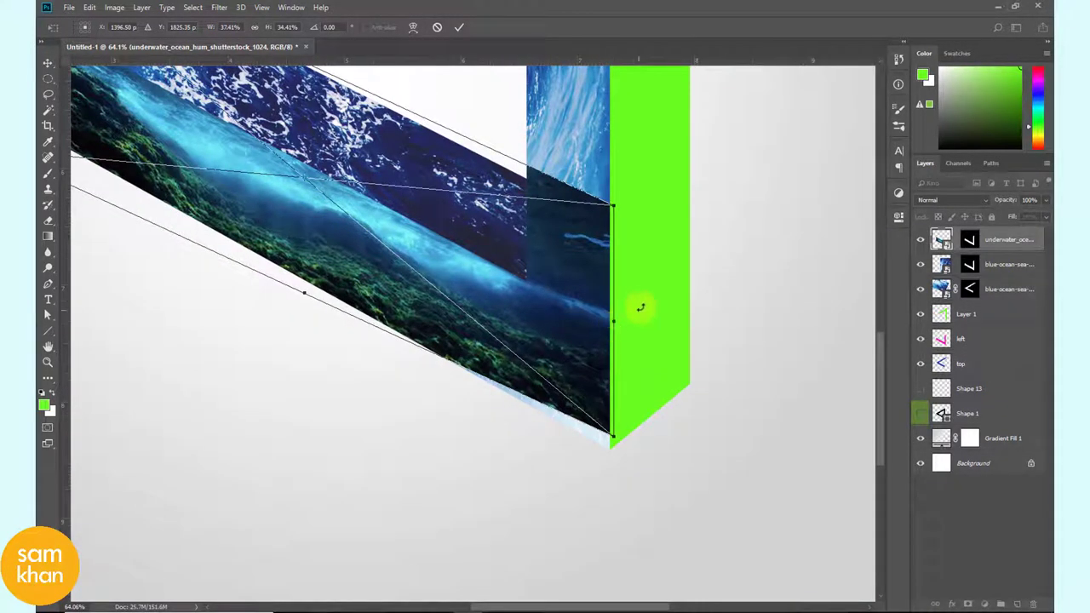
mouse_move(611, 324)
mouse_down()
mouse_move(619, 346)
mouse_move(608, 348)
mouse_move(732, 430)
mouse_move(656, 292)
mouse_move(669, 226)
mouse_up()
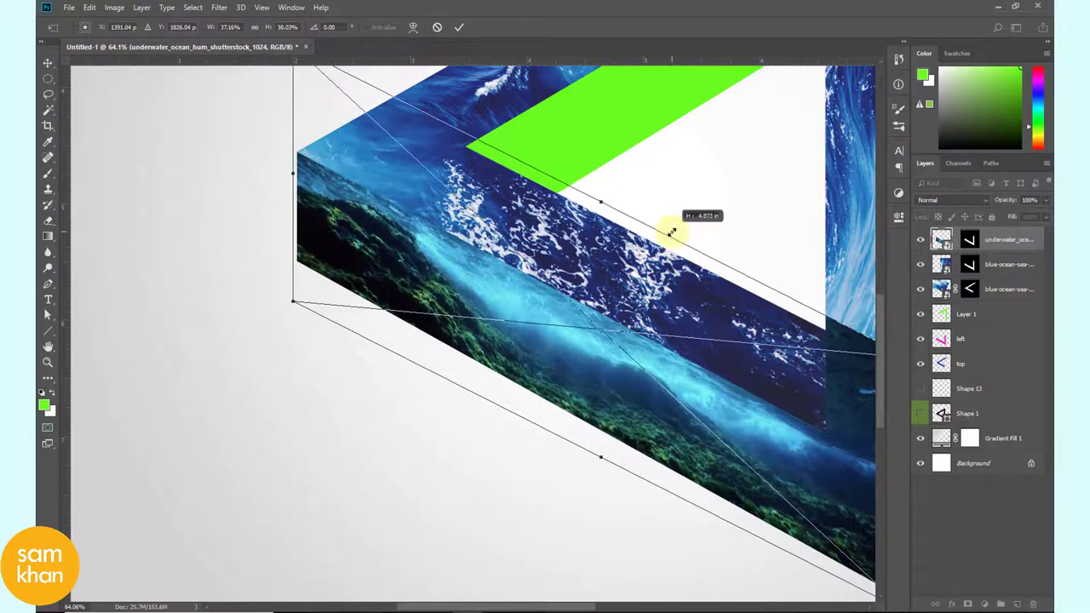
drag(688, 306, 483, 264)
scroll(564, 298, down, 1)
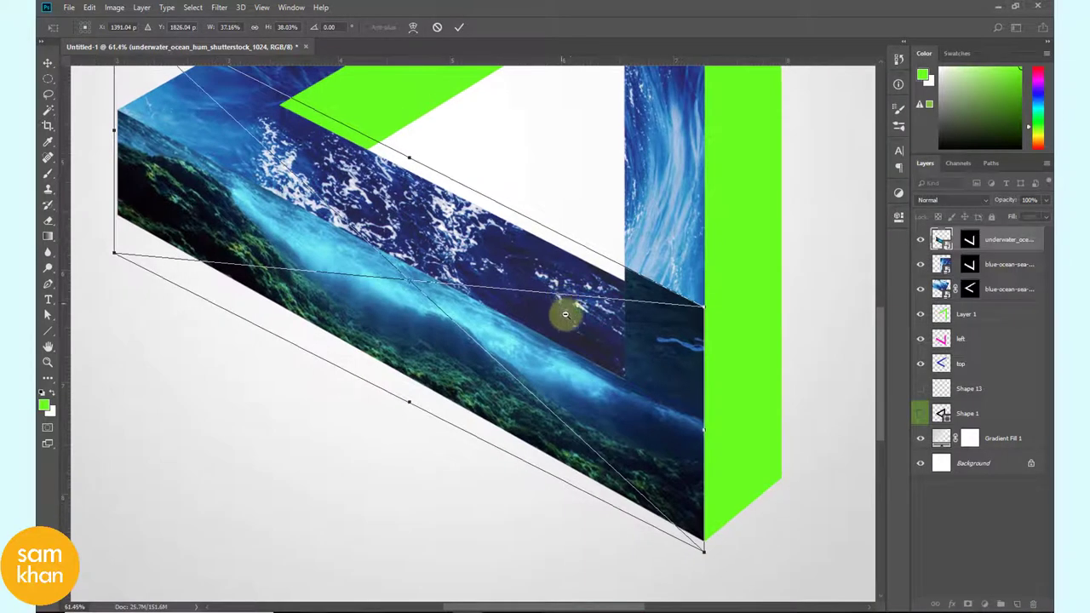
key(Return)
mouse_move(584, 328)
mouse_down()
mouse_move(684, 346)
mouse_move(703, 379)
mouse_up()
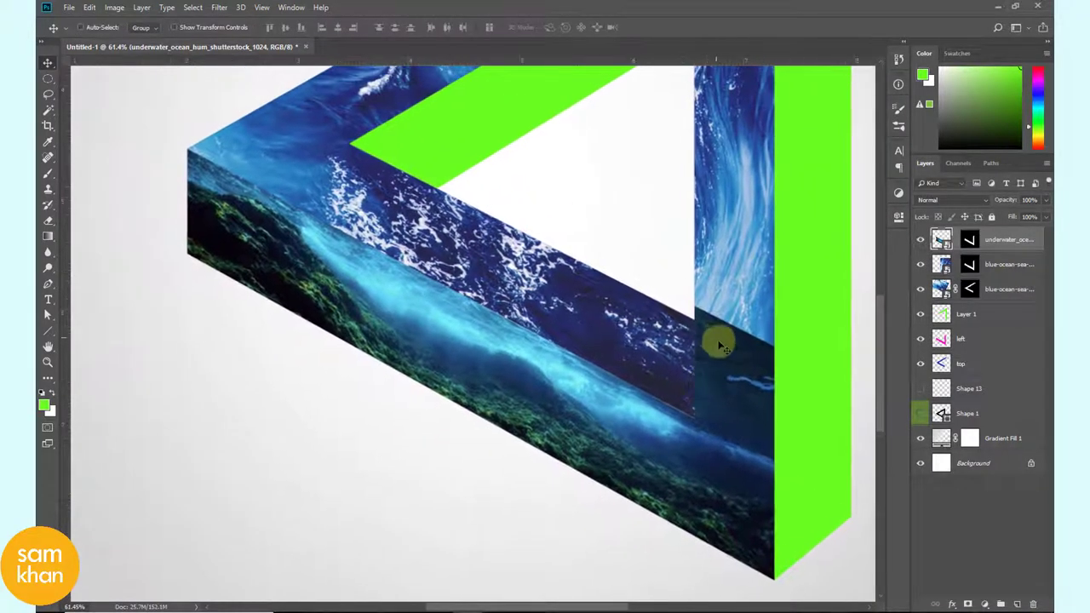
mouse_move(720, 340)
mouse_down()
mouse_move(708, 389)
mouse_move(752, 417)
mouse_move(722, 334)
mouse_up()
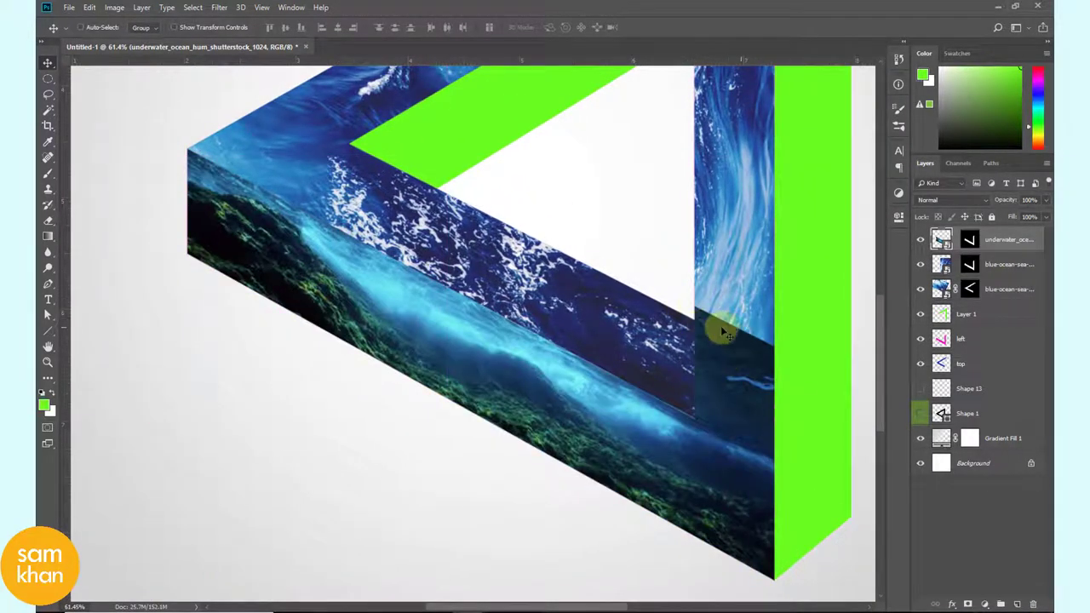
click(968, 240)
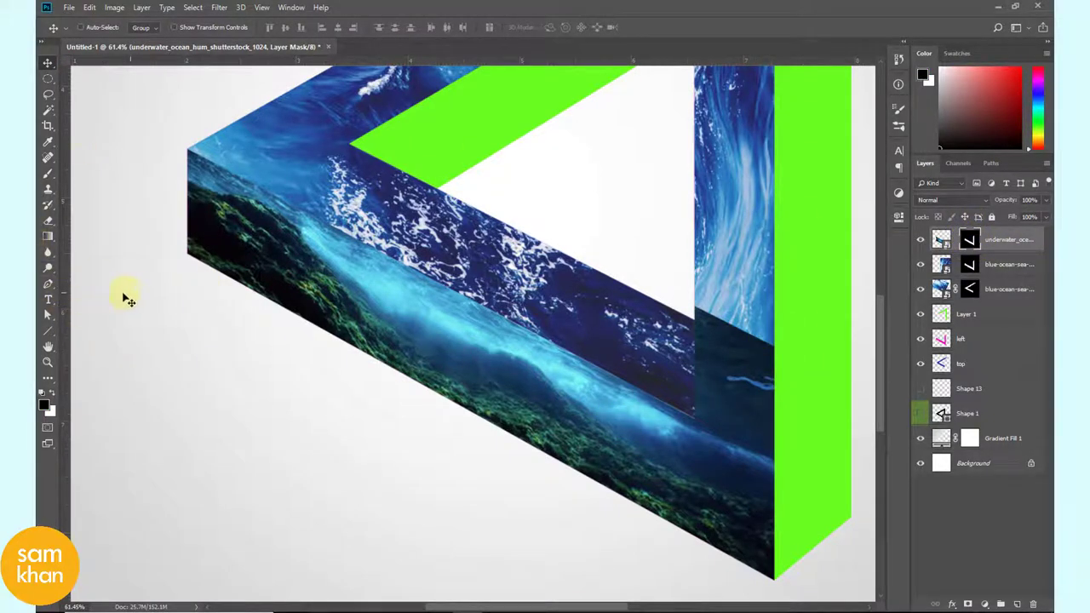
Brush on the underwater photo's mask to hide it where it overlaps the corner
key(b)
right_click(492, 281)
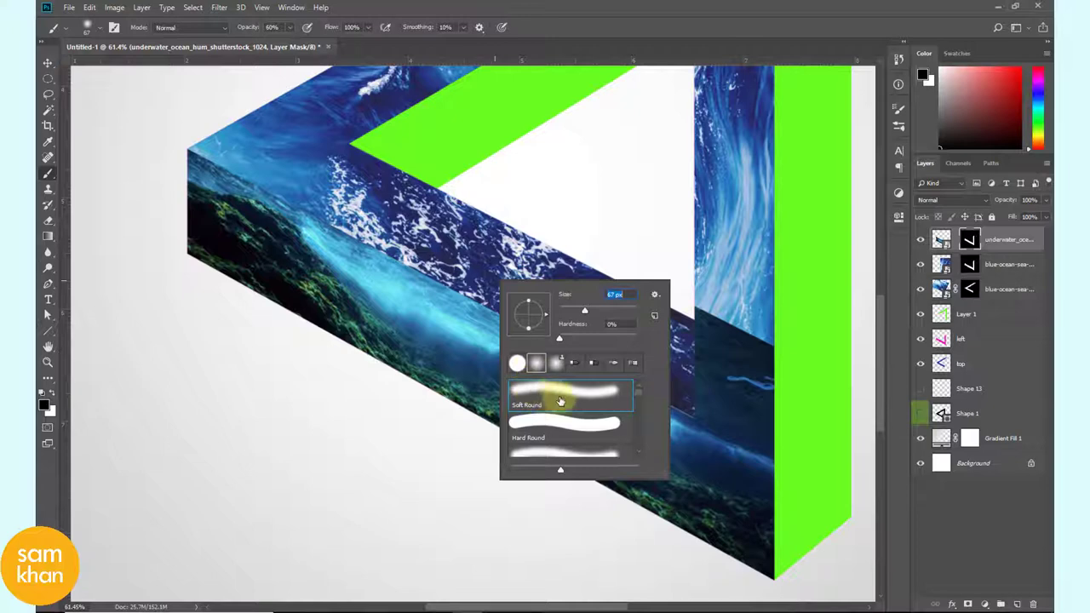
mouse_move(714, 264)
mouse_down()
mouse_move(758, 341)
mouse_move(688, 305)
mouse_up()
drag(788, 355, 707, 322)
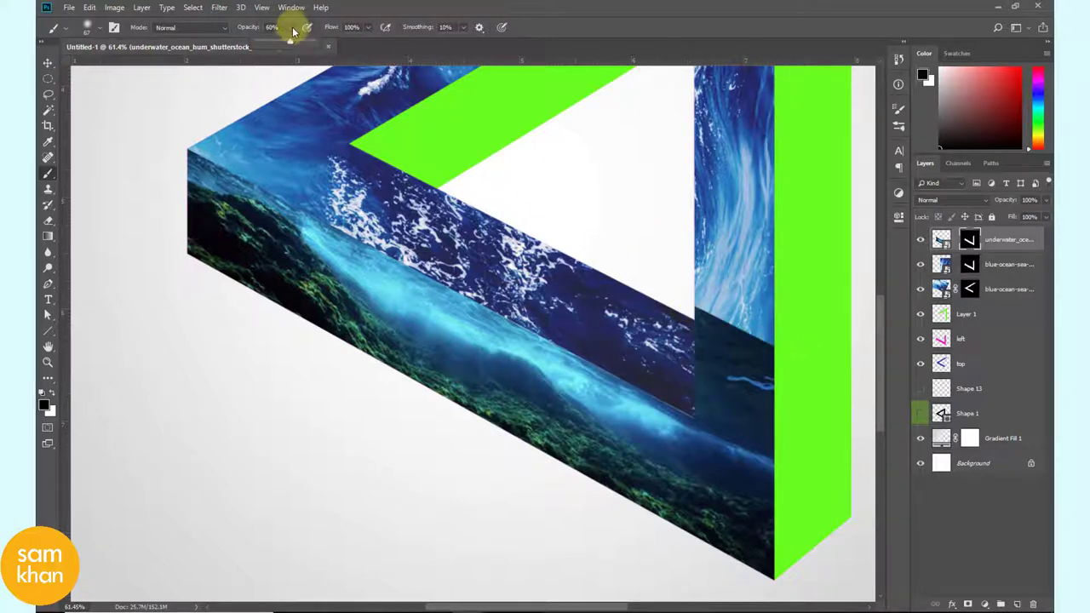
With a 152 px brush at 100% opacity, blend the blue water texture softly over the corner
drag(292, 31, 329, 37)
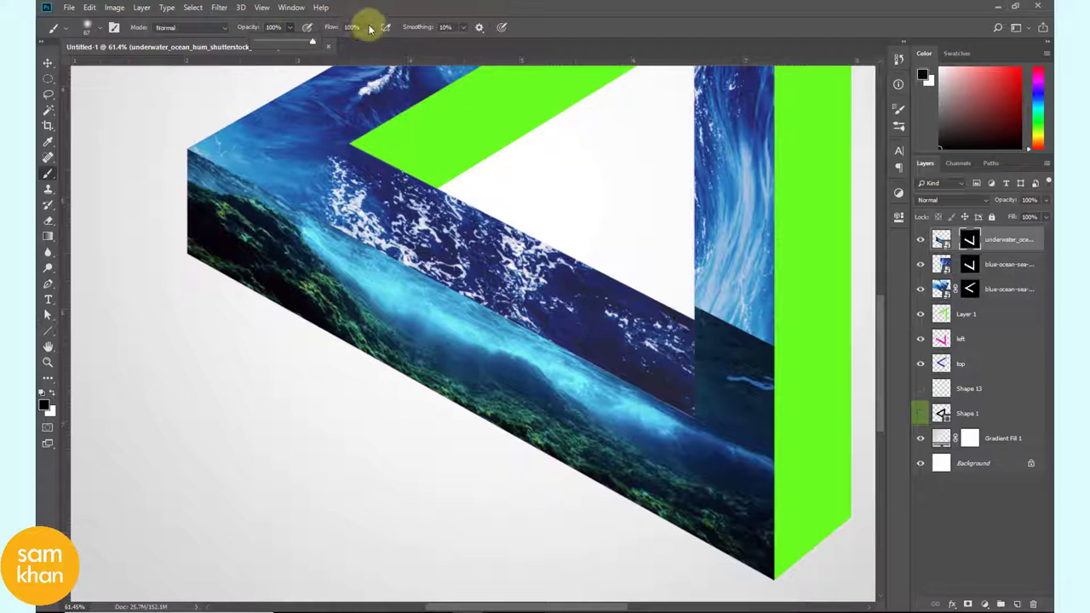
mouse_move(715, 307)
mouse_down()
mouse_move(745, 306)
mouse_move(729, 341)
mouse_up()
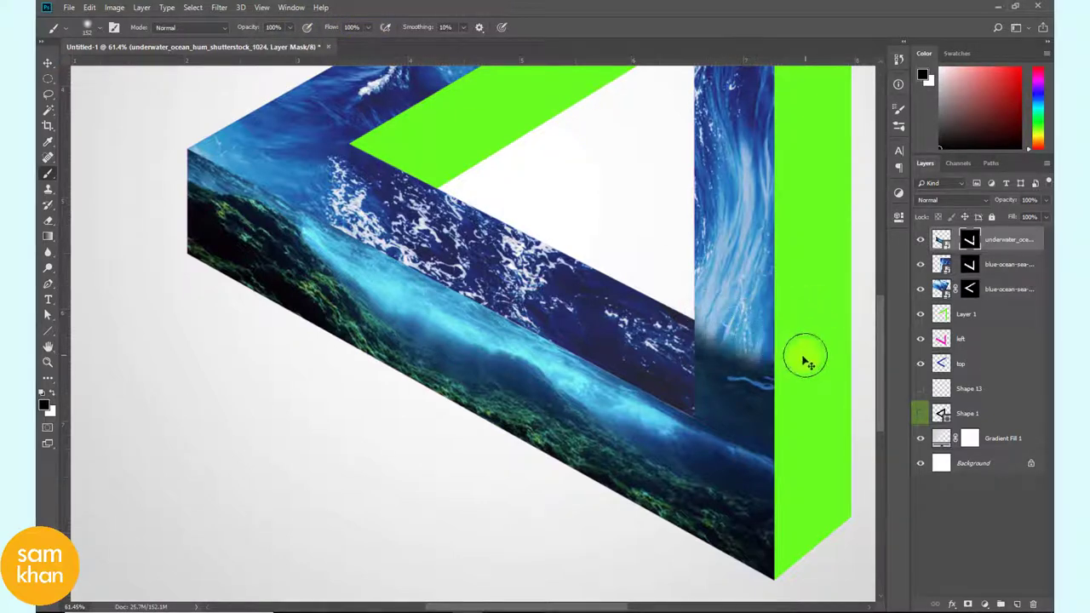
mouse_move(803, 360)
mouse_down()
mouse_move(689, 349)
mouse_move(730, 366)
mouse_move(759, 397)
mouse_move(652, 360)
mouse_move(863, 445)
mouse_move(652, 378)
mouse_up()
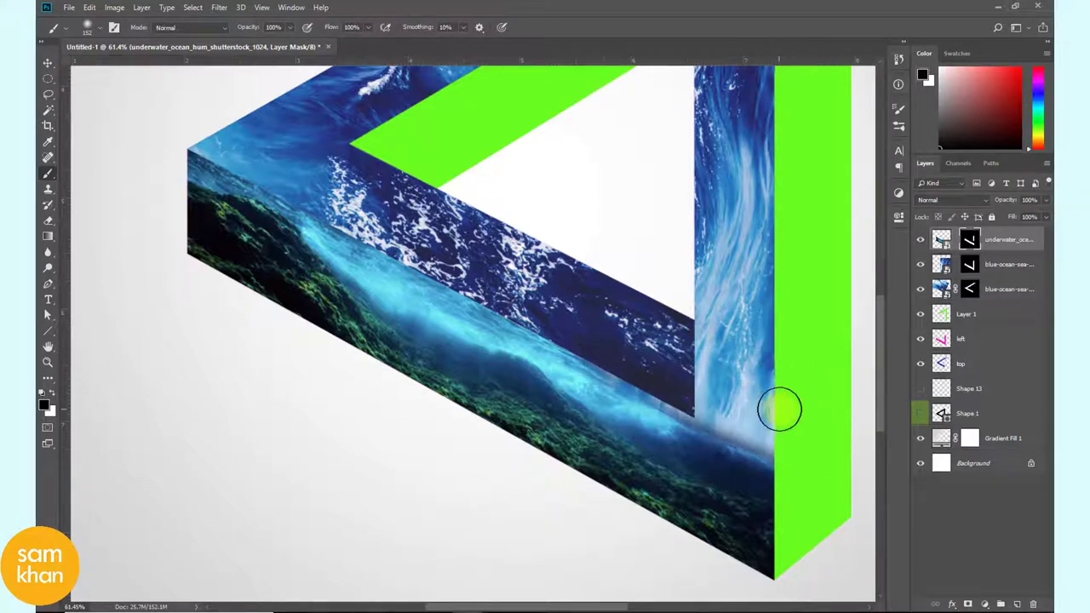
mouse_move(778, 406)
mouse_down()
mouse_move(791, 428)
mouse_move(582, 341)
mouse_move(662, 378)
mouse_up()
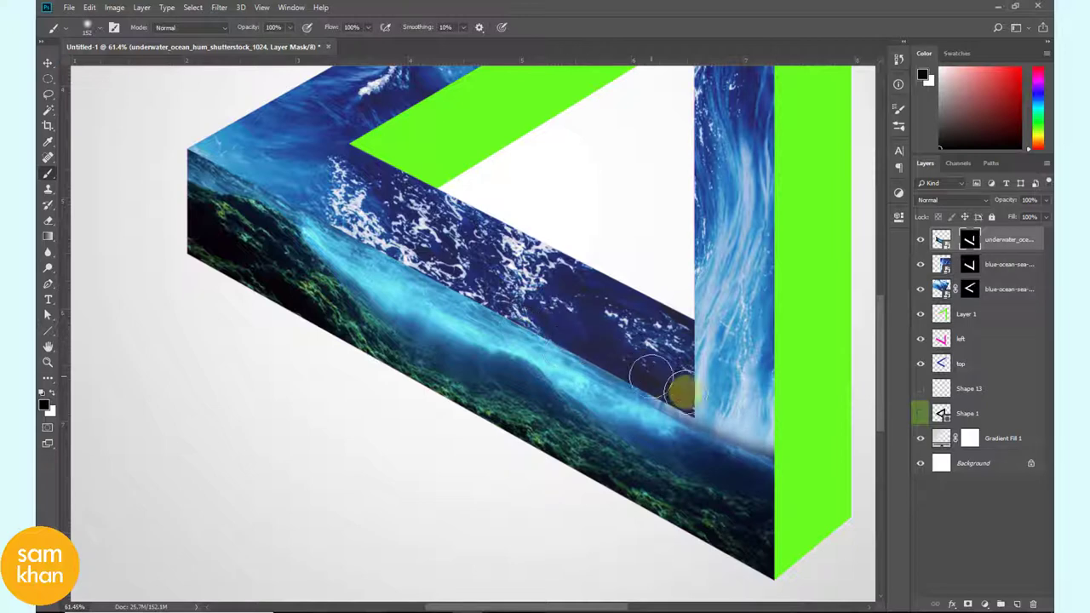
drag(734, 369, 690, 403)
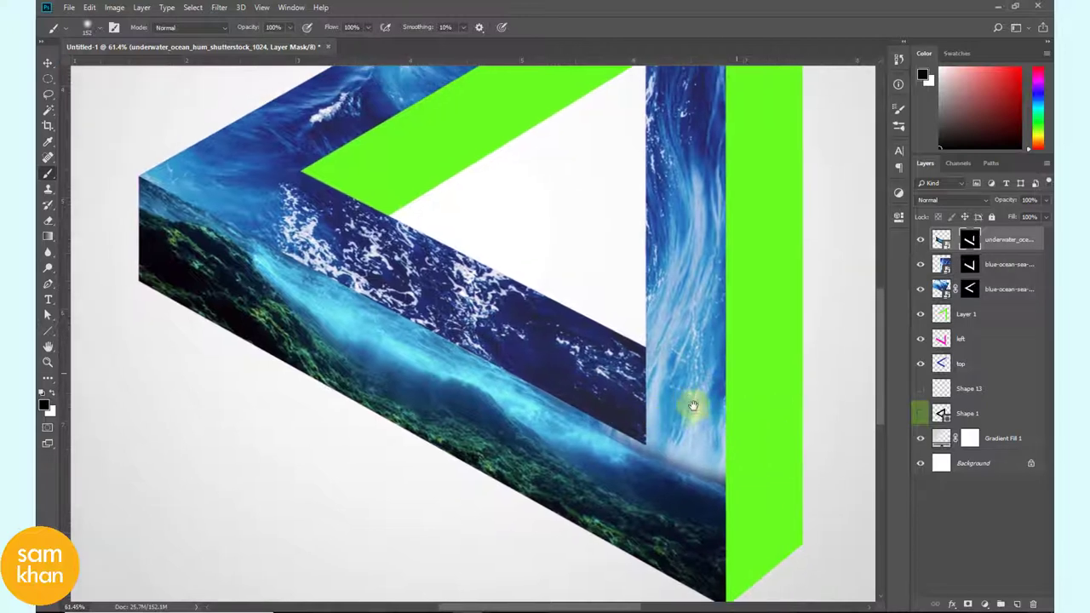
drag(759, 457, 659, 481)
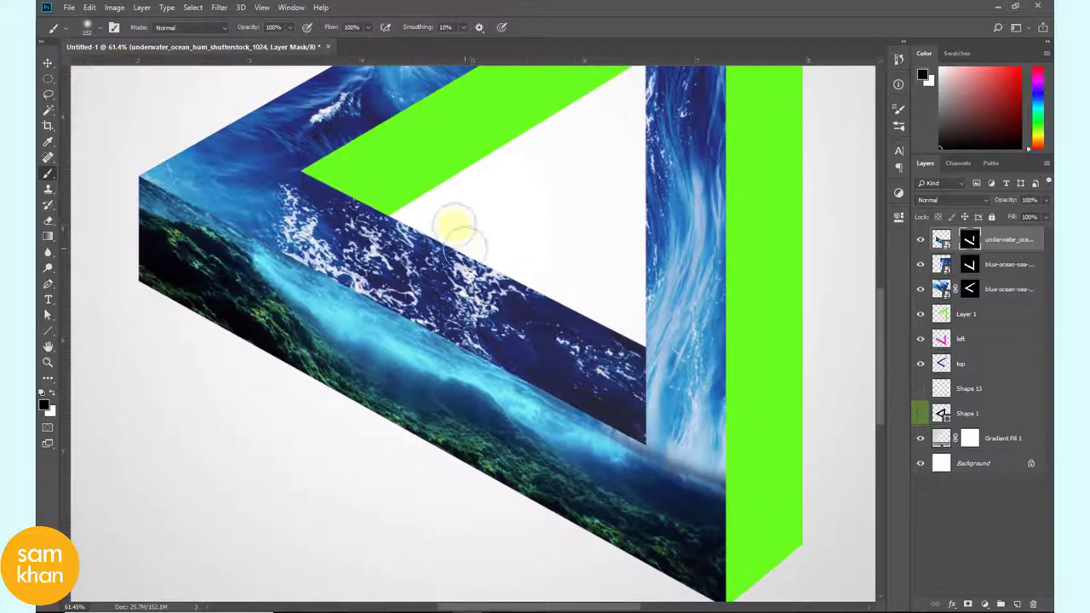
key(v)
key(ctrl+0)
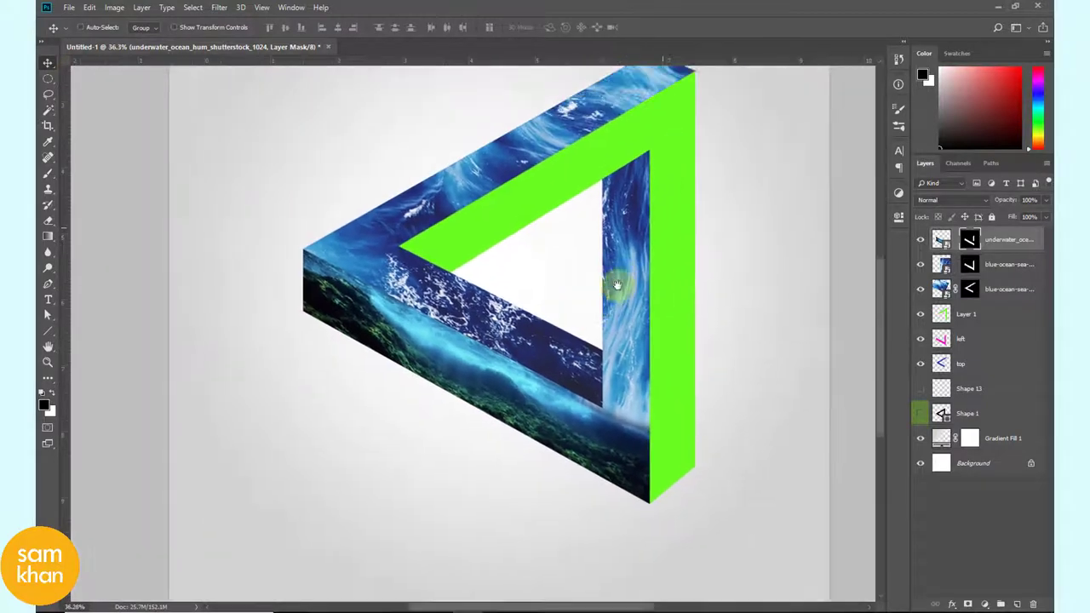
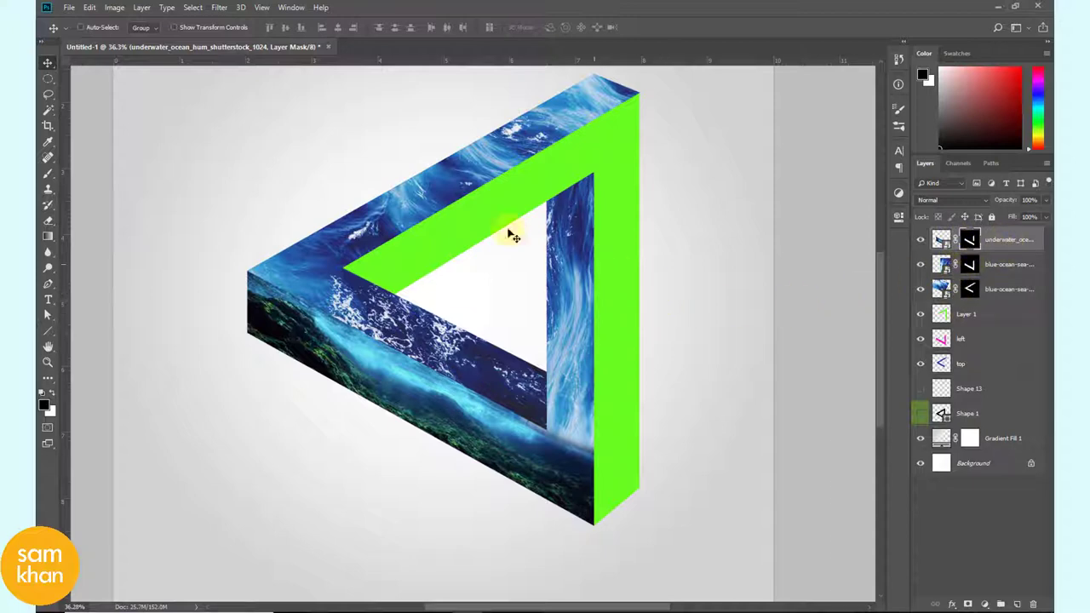
Place the action-beach-fun-416676 wave photo as an embedded layer and move it up over the triangle
click(88, 7)
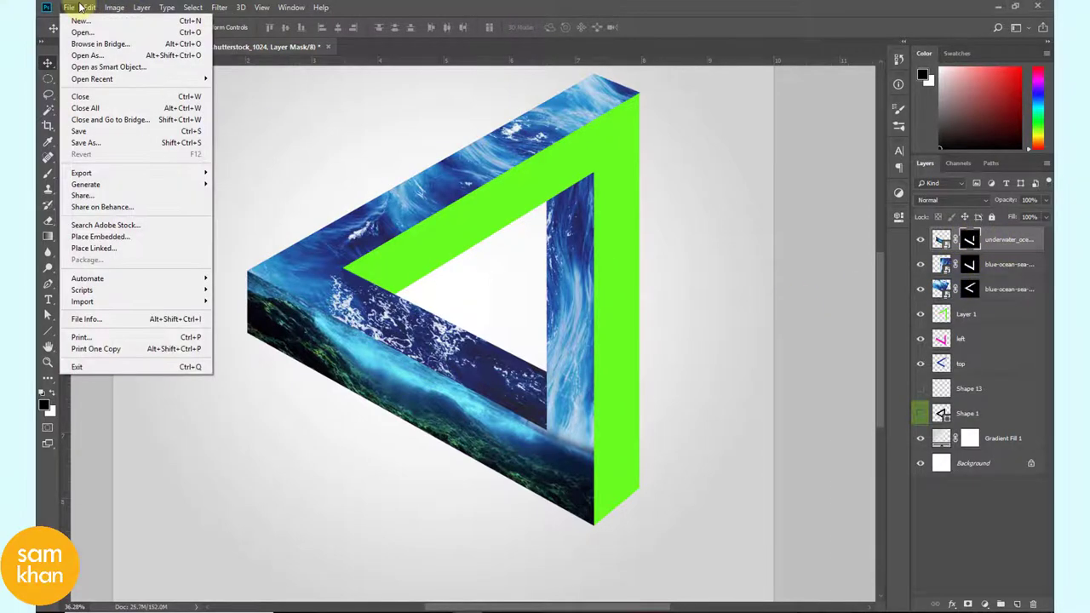
click(140, 237)
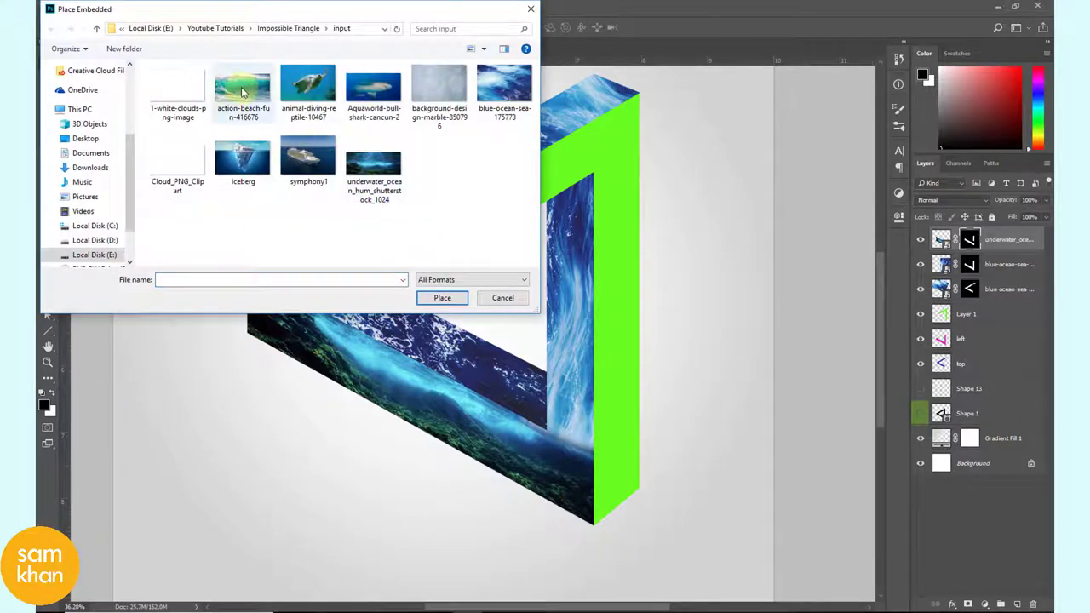
click(242, 90)
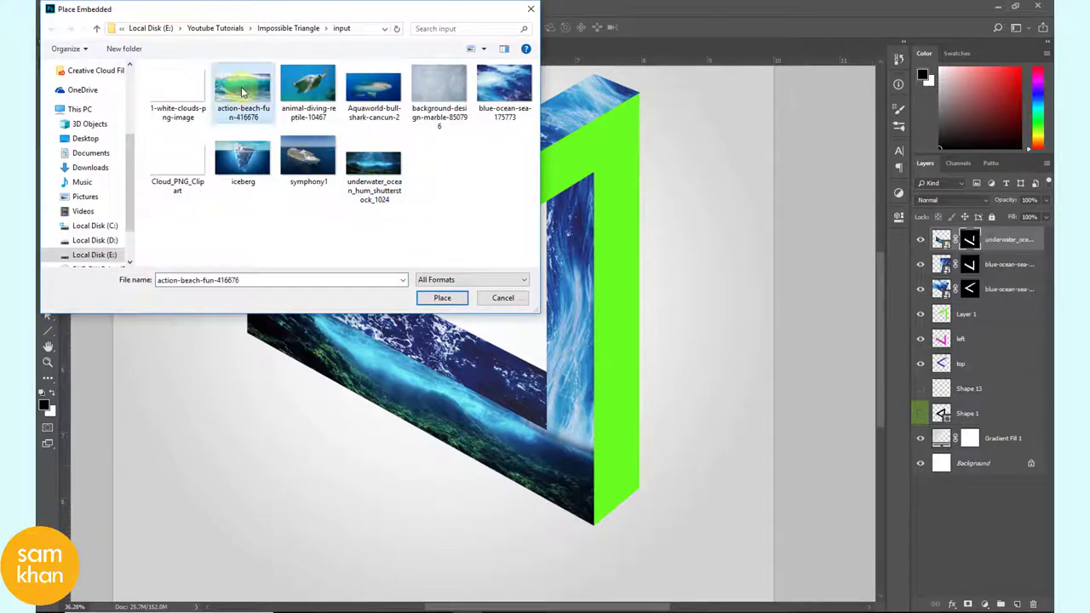
click(443, 297)
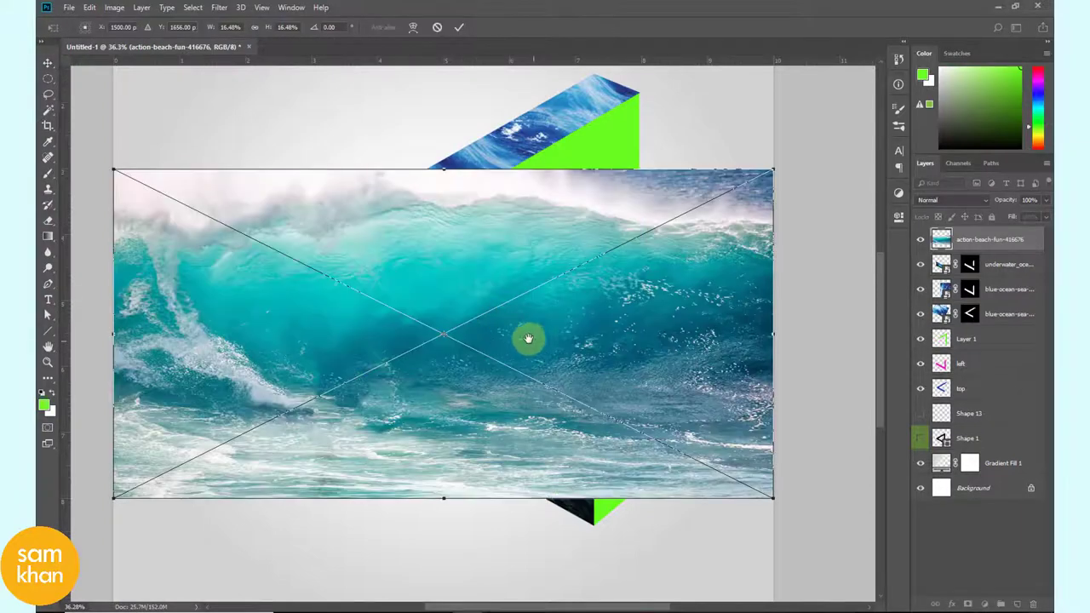
drag(527, 338, 417, 350)
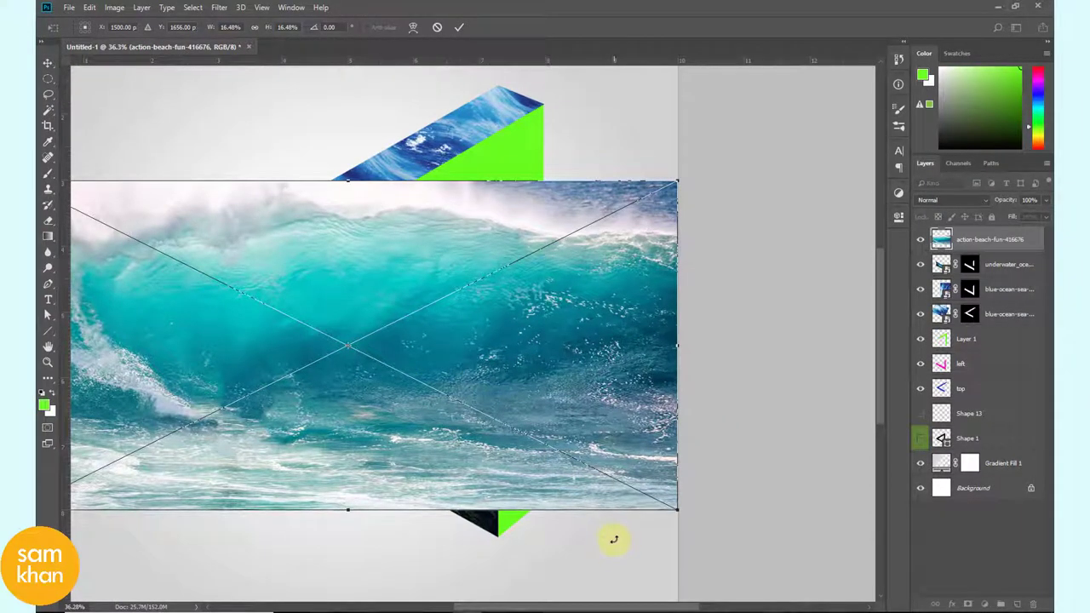
key(Return)
mouse_move(505, 365)
mouse_down()
mouse_move(482, 334)
mouse_move(506, 360)
mouse_up()
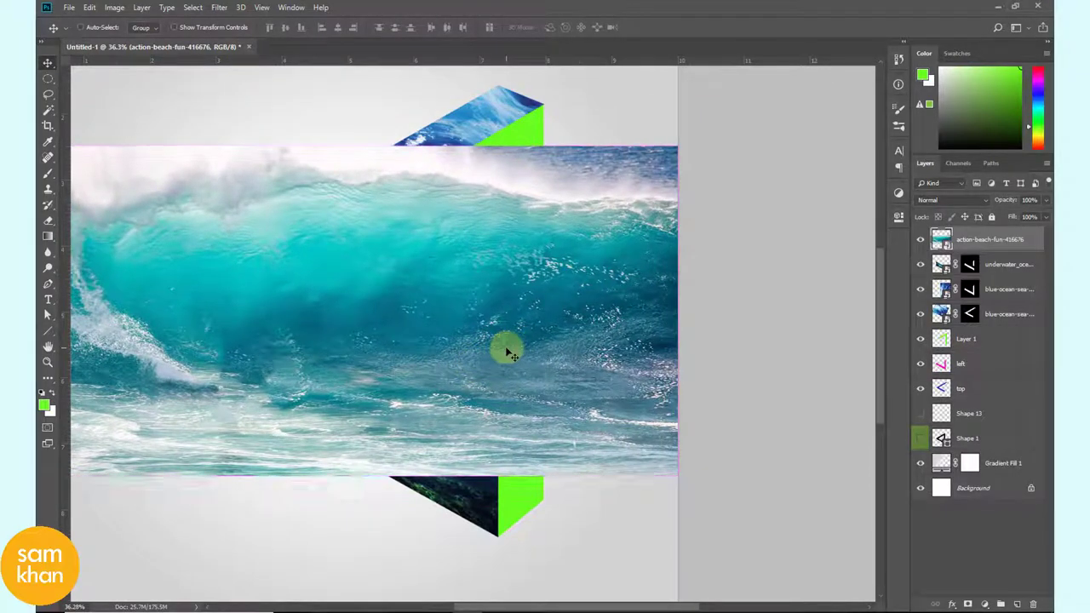
Rotate the wave photo about 165° and stretch it taller over the triangle
key(ctrl+t)
drag(426, 304, 408, 304)
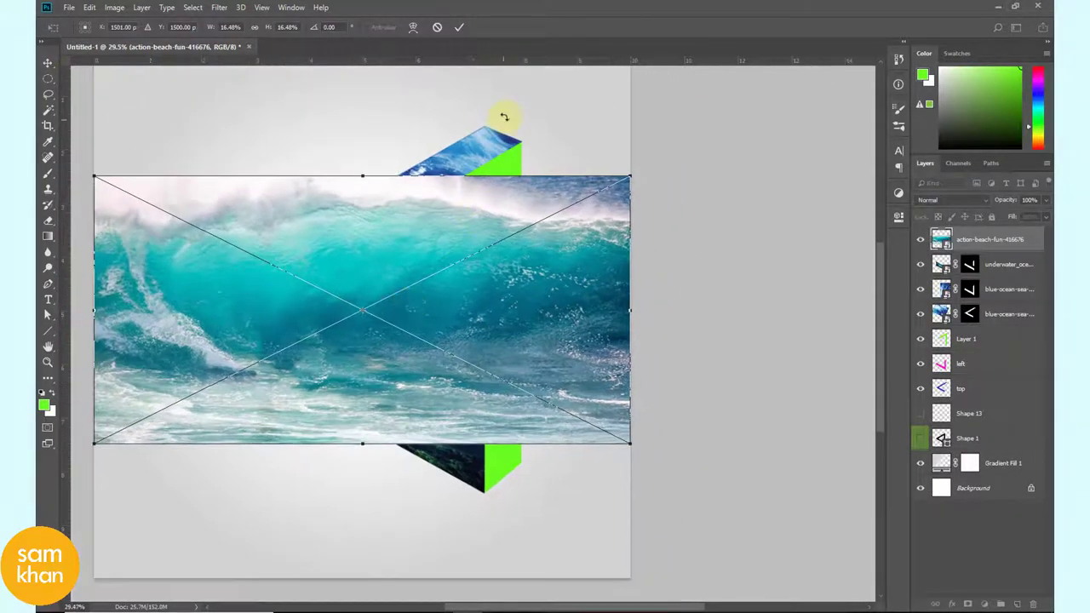
drag(503, 124, 260, 528)
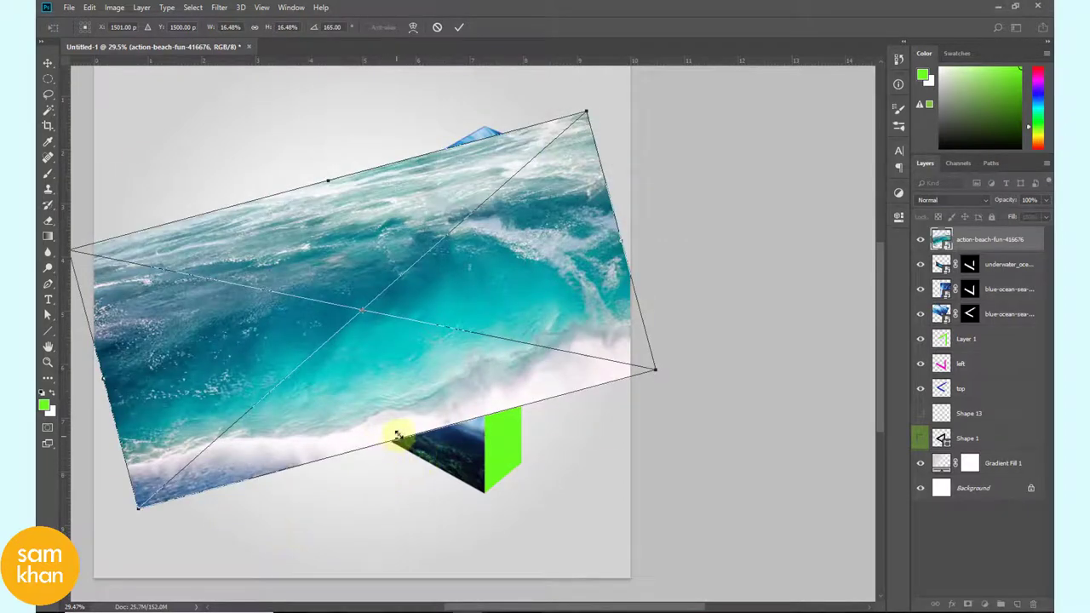
drag(396, 436, 434, 512)
key(Return)
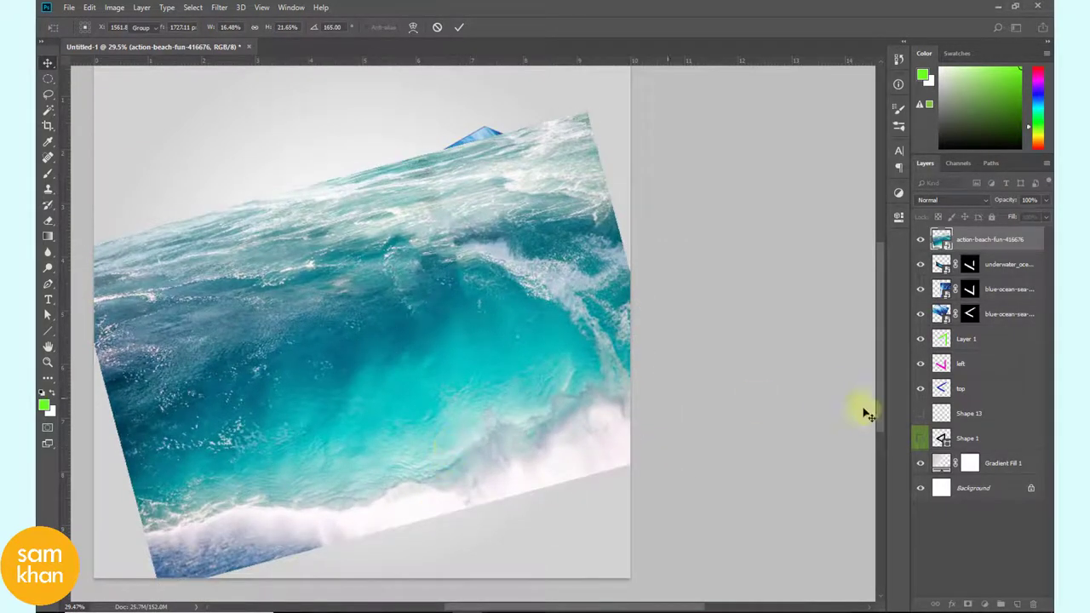
Load Layer 1's green right-face selection and use it as the wave photo's layer mask
click(920, 238)
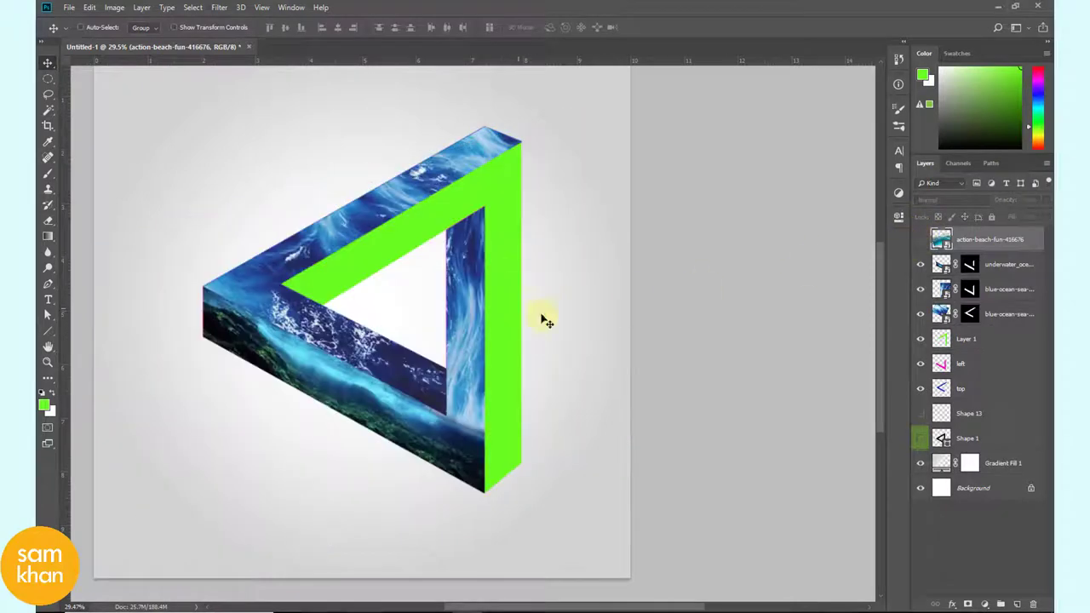
click(959, 339)
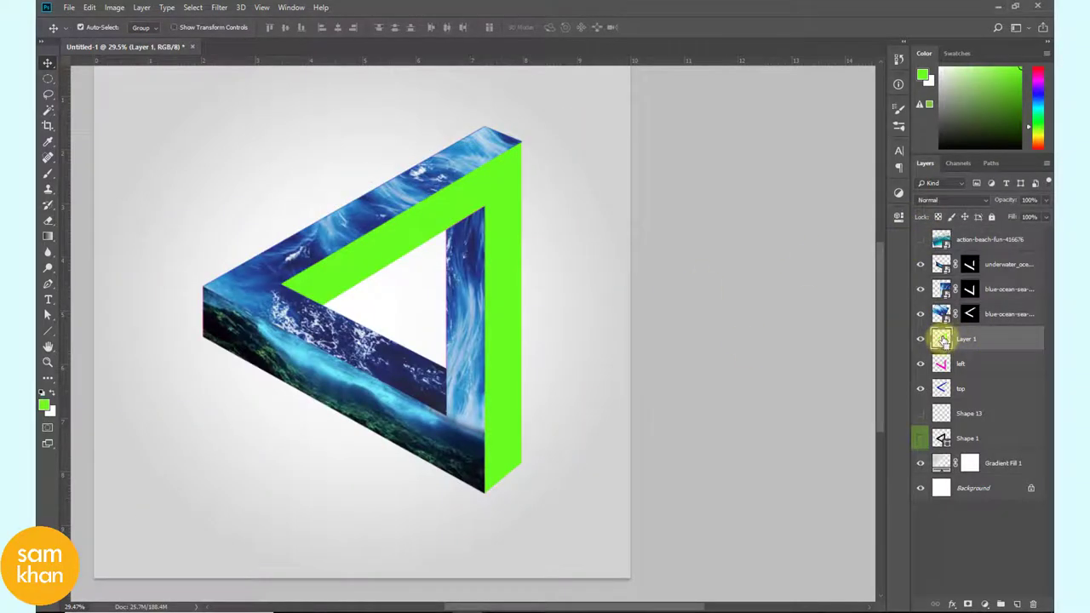
ctrl+click(941, 340)
click(985, 239)
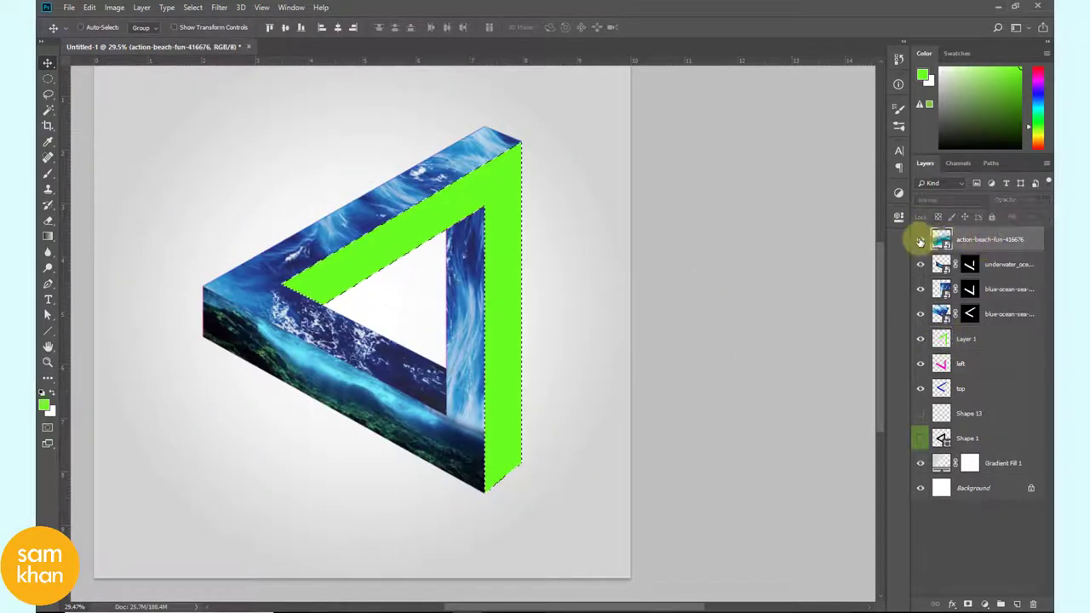
click(920, 240)
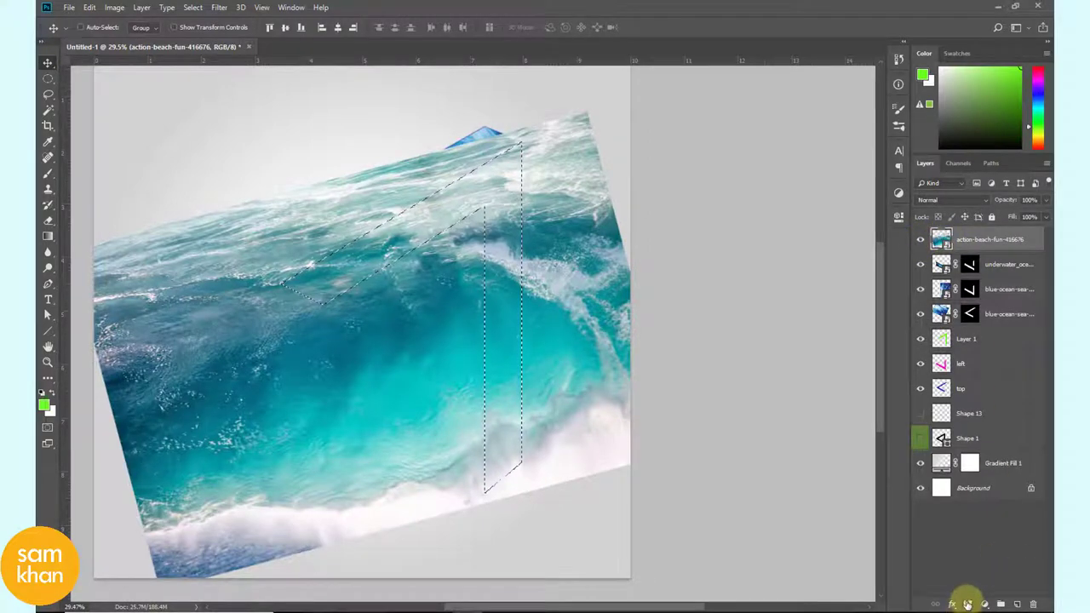
click(967, 603)
scroll(495, 263, up, 2)
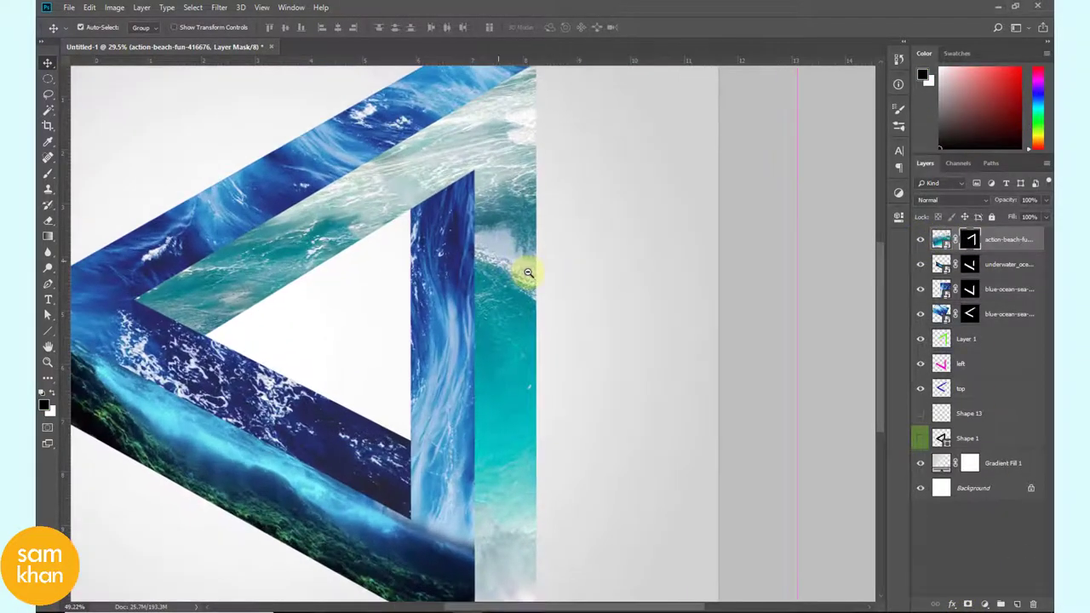
scroll(523, 275, down, 1)
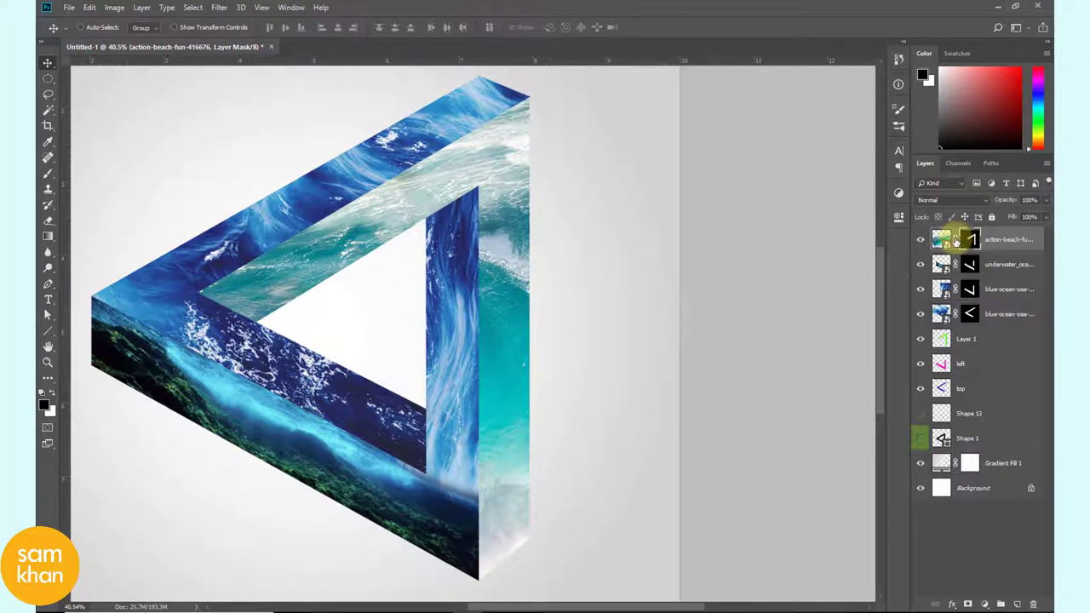
Reposition the wave image inside its mask and rotate it to about 153°
click(941, 240)
key(ctrl+t)
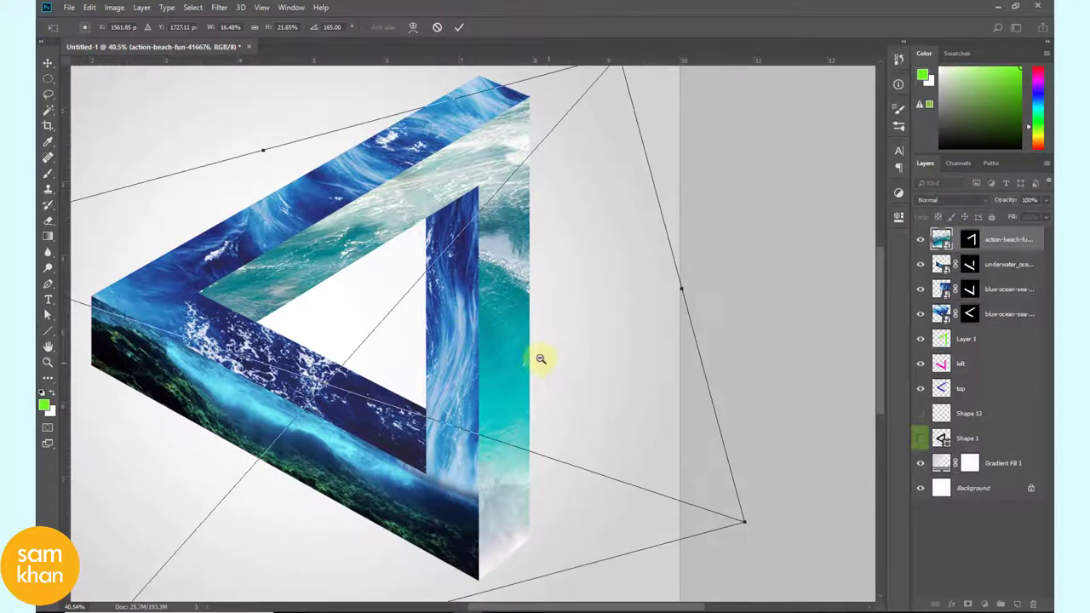
scroll(541, 358, down, 2)
drag(499, 360, 577, 384)
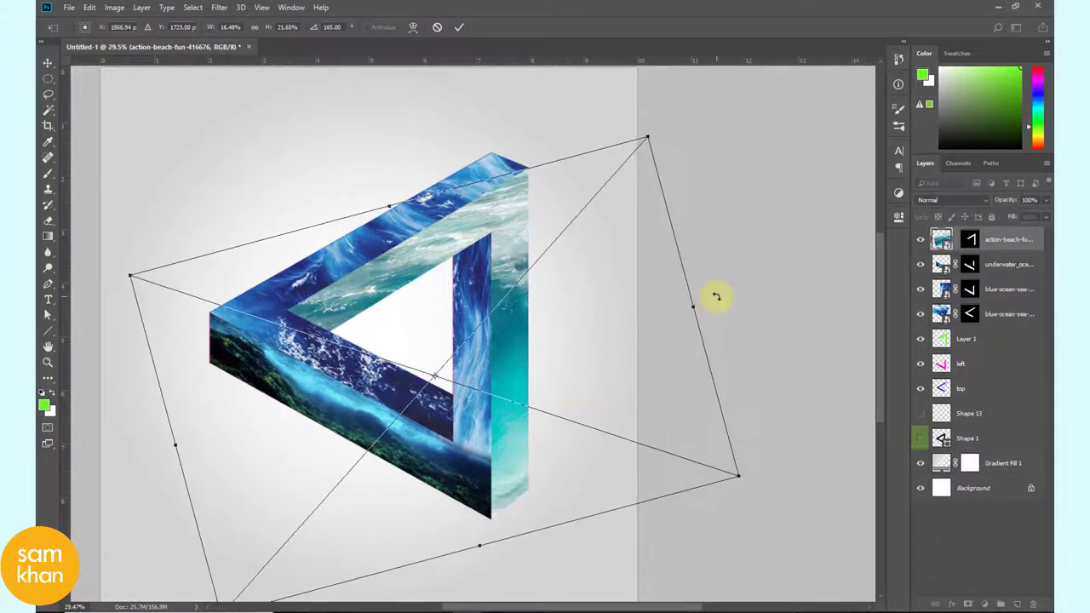
drag(689, 311, 645, 305)
drag(553, 340, 584, 353)
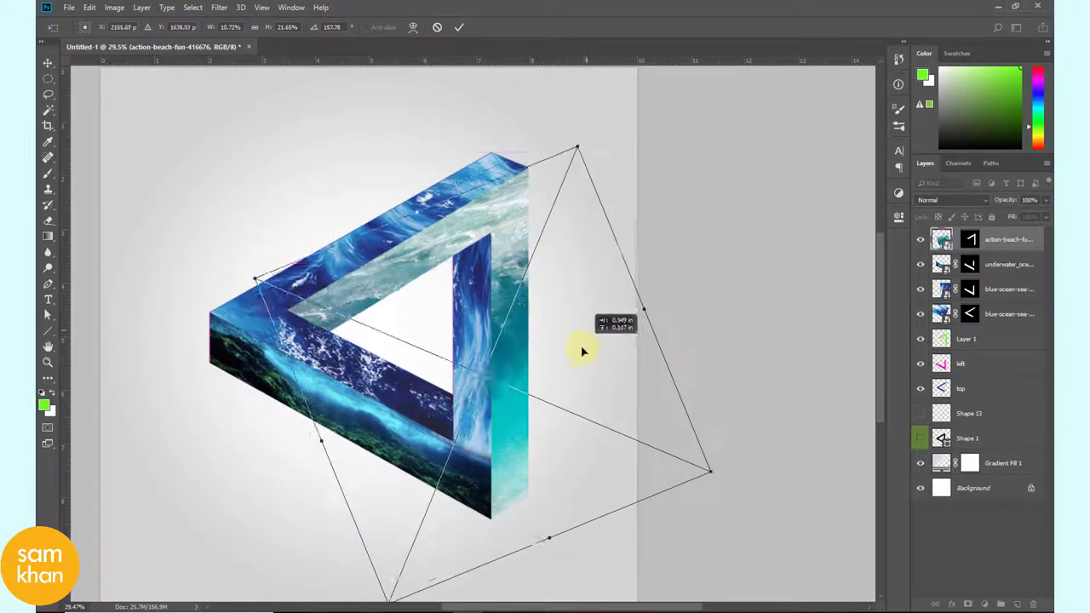
drag(769, 467, 815, 440)
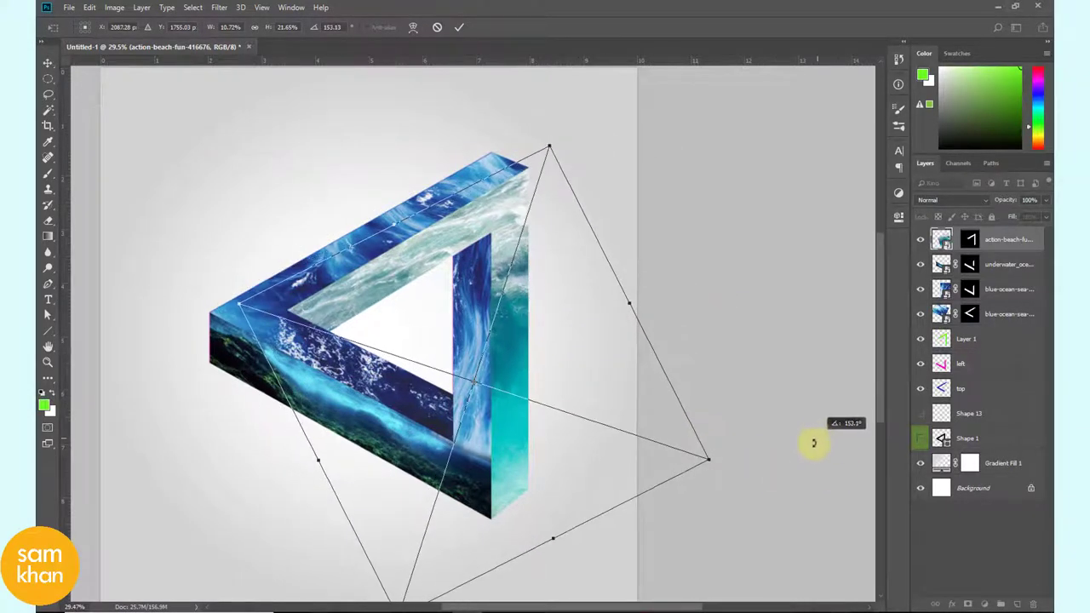
Stretch and shift the wave so it fills the right face, then apply the transform
key(ctrl+minus)
drag(559, 523, 692, 583)
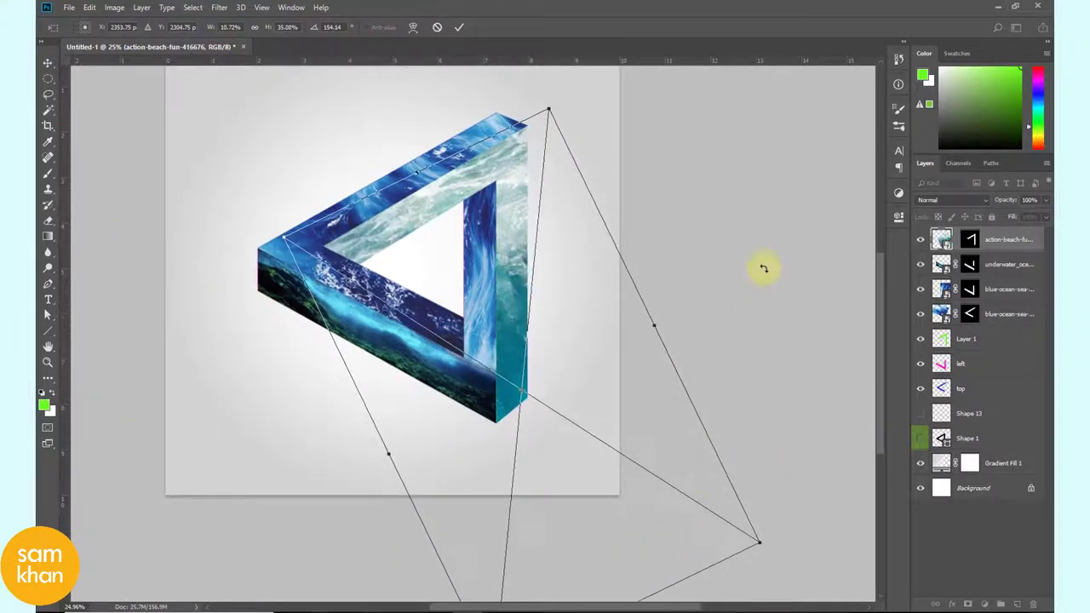
drag(761, 268, 739, 361)
mouse_move(611, 368)
mouse_down()
mouse_move(544, 319)
mouse_move(545, 336)
mouse_move(697, 324)
mouse_up()
mouse_move(541, 304)
mouse_down()
mouse_move(549, 310)
mouse_move(571, 294)
mouse_up()
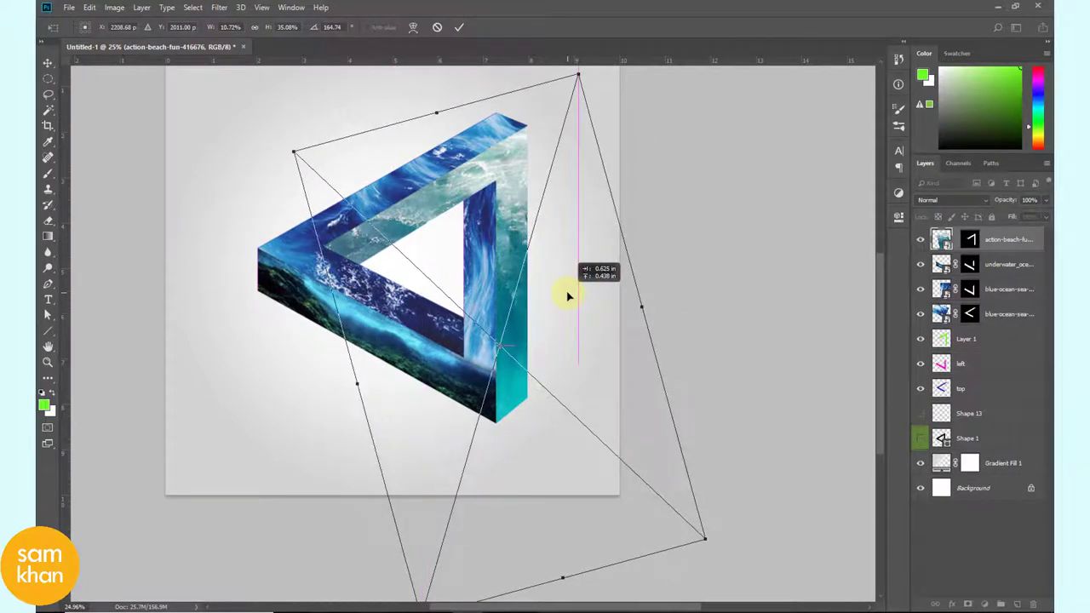
key(Return)
drag(451, 255, 506, 272)
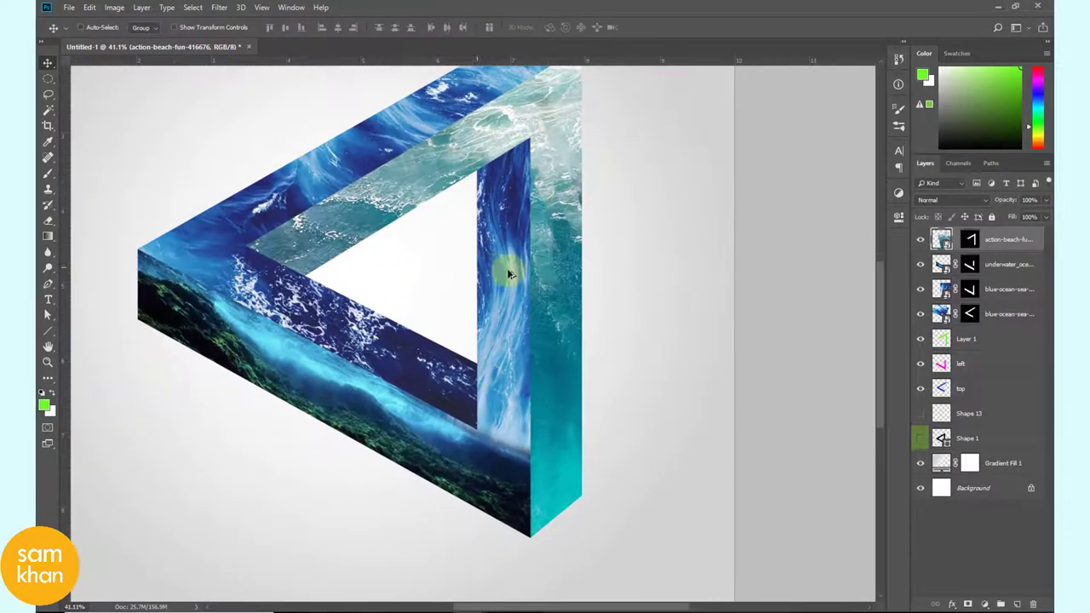
scroll(426, 228, up, 2)
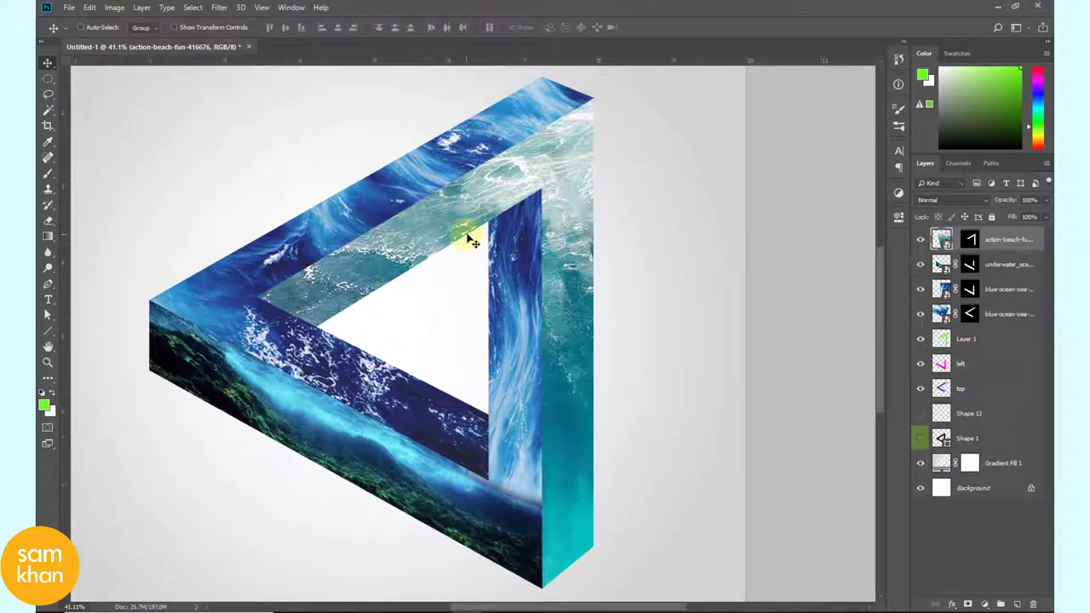
click(970, 240)
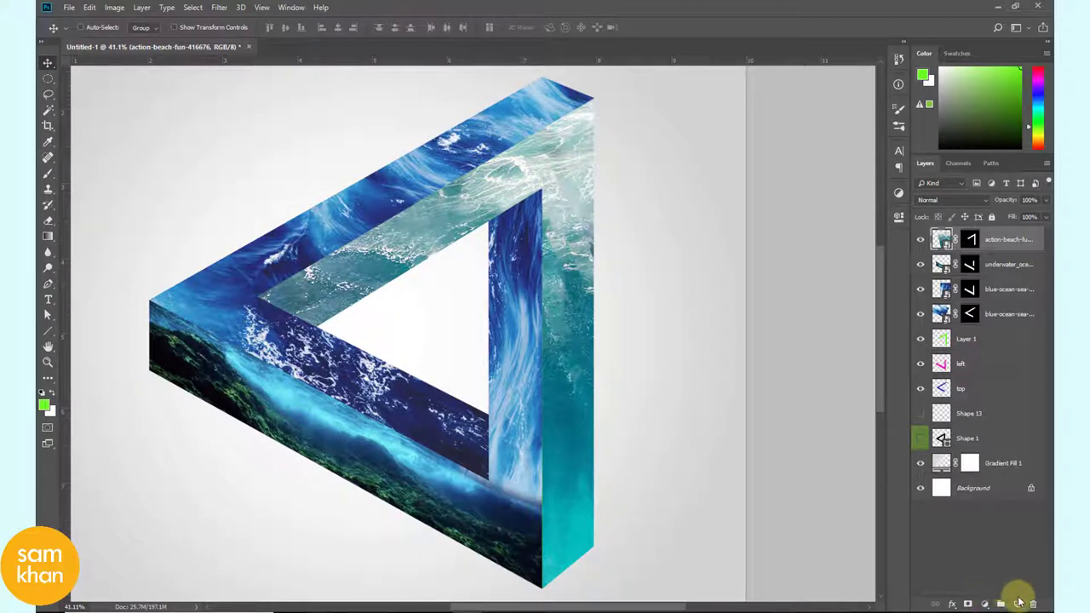
Add a Hue/Saturation adjustment with Hue +12, clipped to the wave layer
click(985, 603)
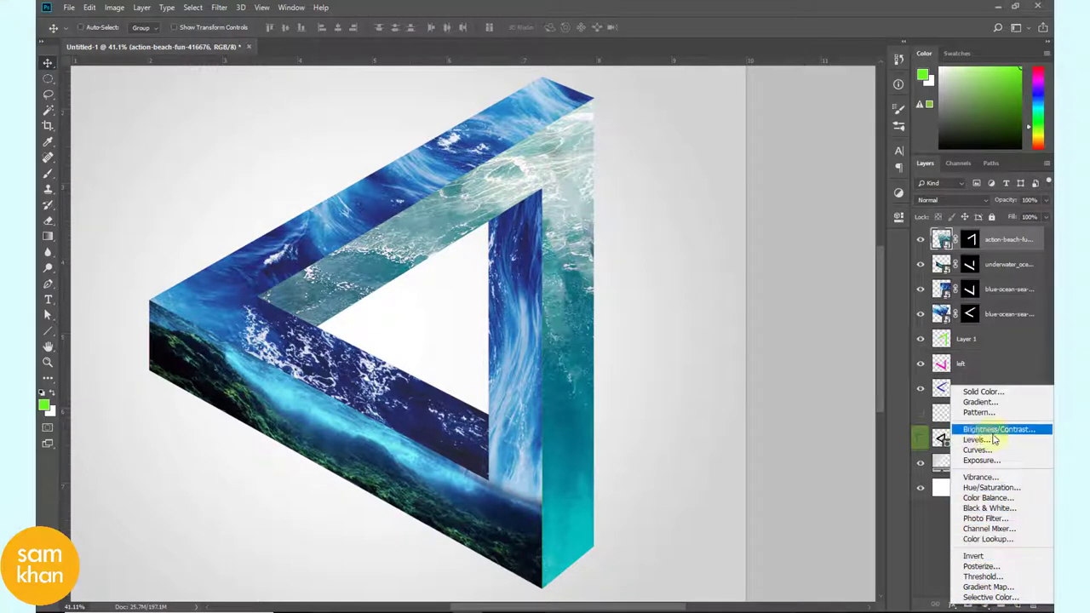
click(1000, 491)
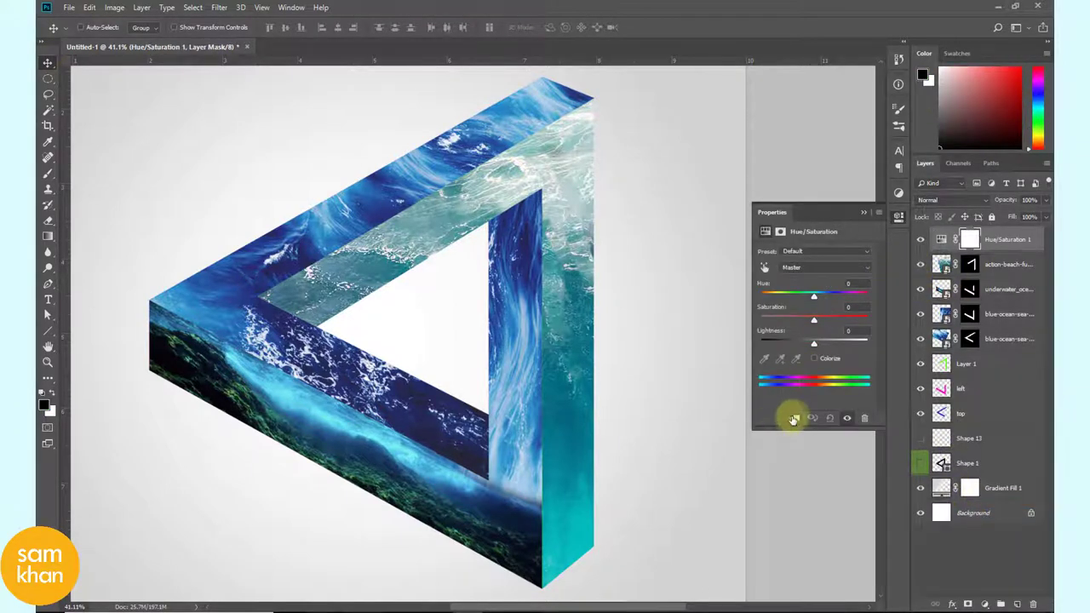
click(793, 419)
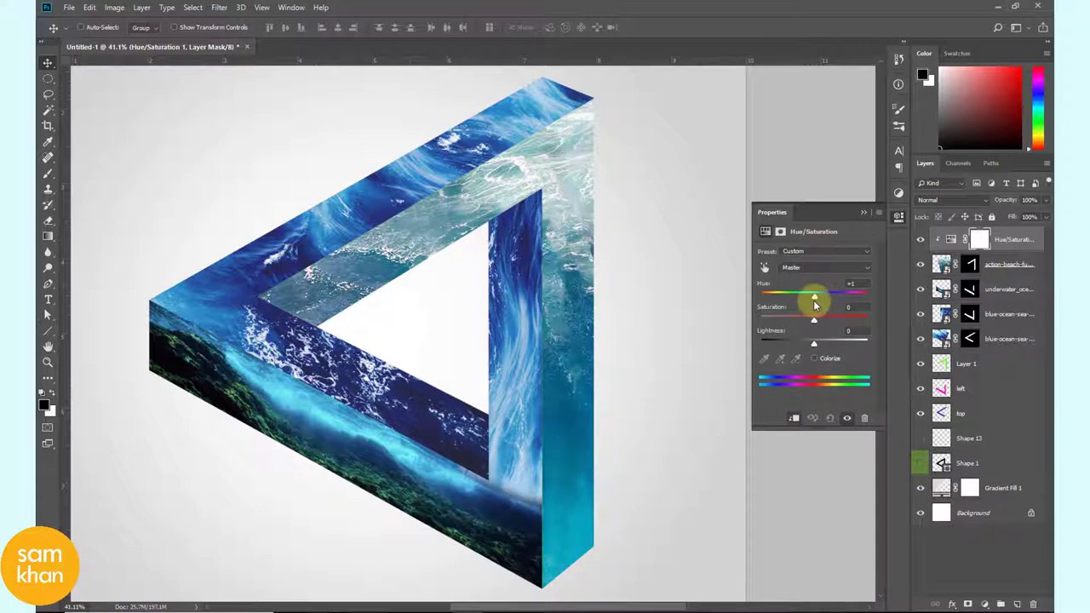
drag(805, 300, 820, 304)
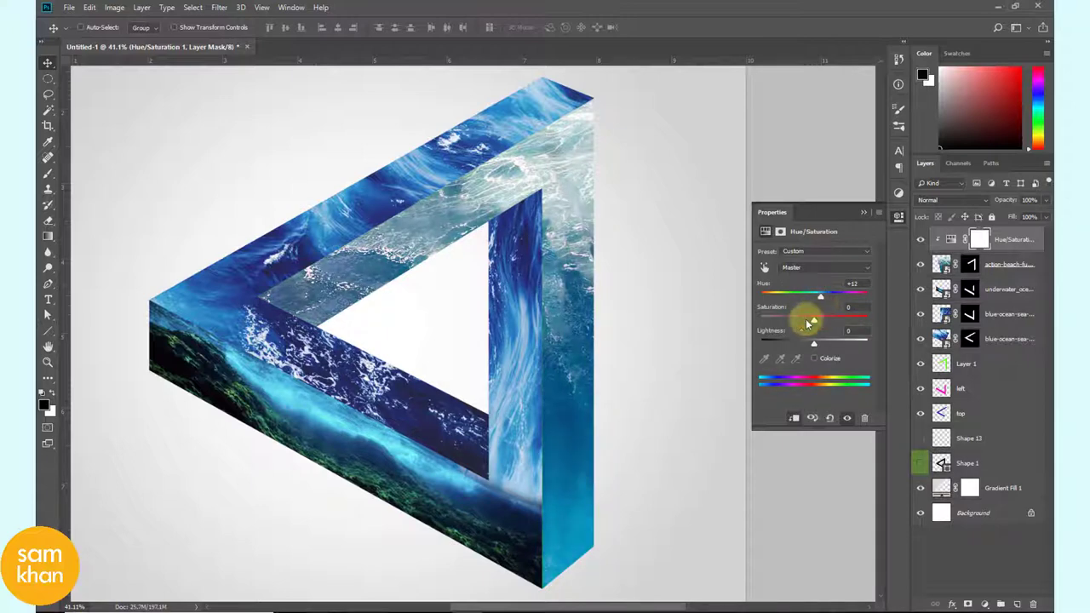
click(919, 241)
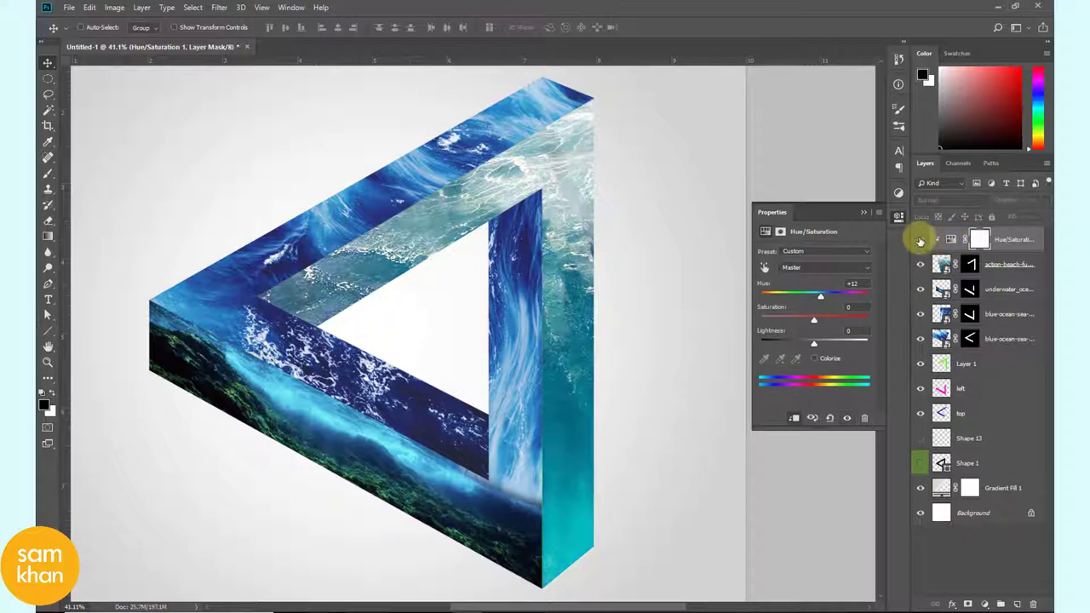
click(920, 241)
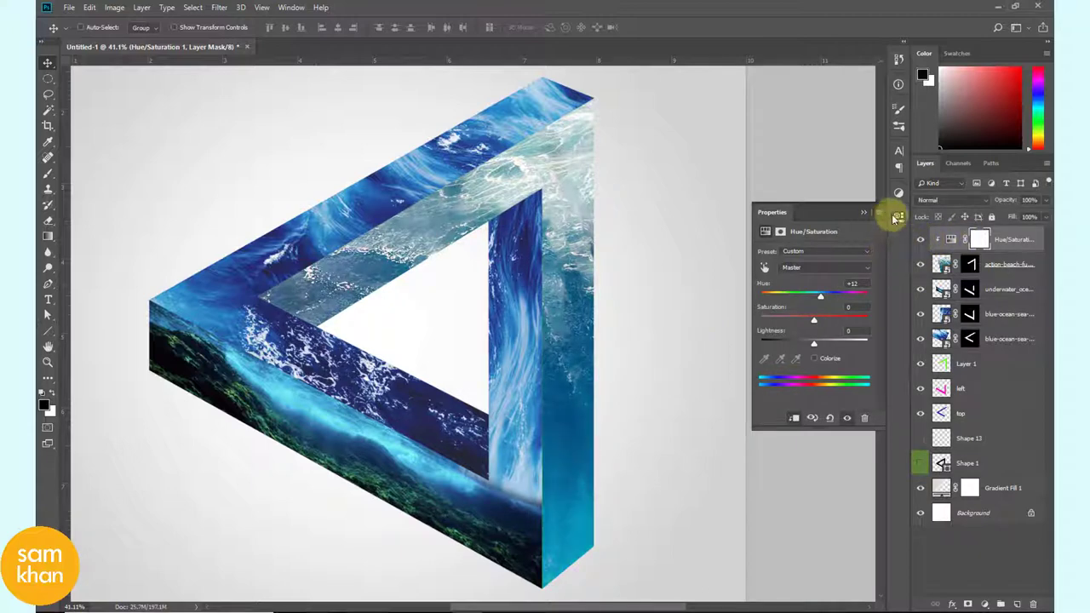
click(898, 216)
Reframe the triangle and select the underwater ocean photo layer
ctrl+click(999, 264)
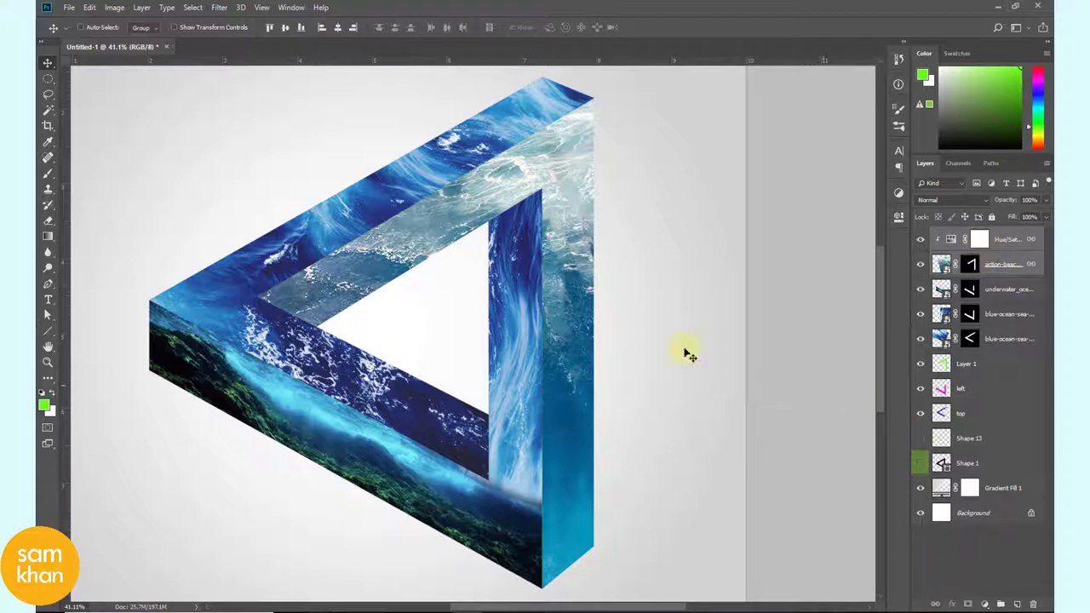
drag(617, 438, 679, 391)
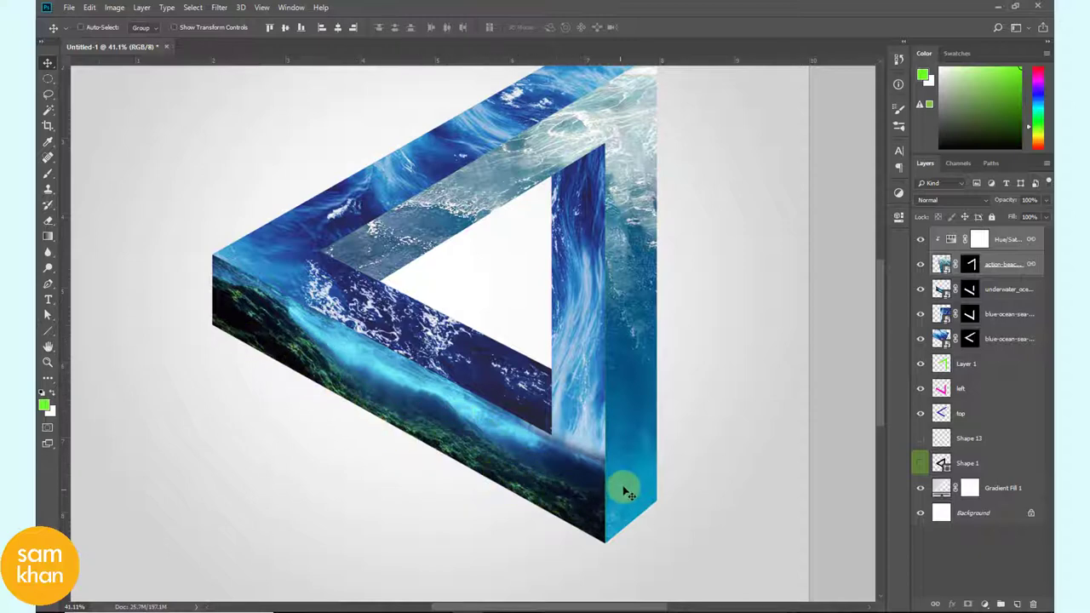
drag(630, 487, 555, 401)
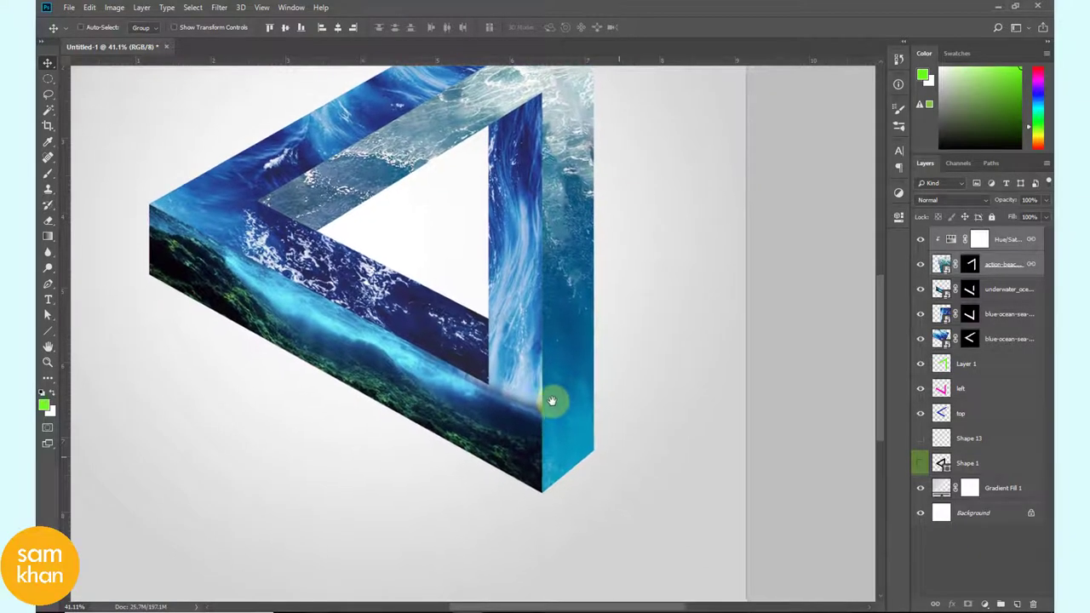
ctrl+click(482, 424)
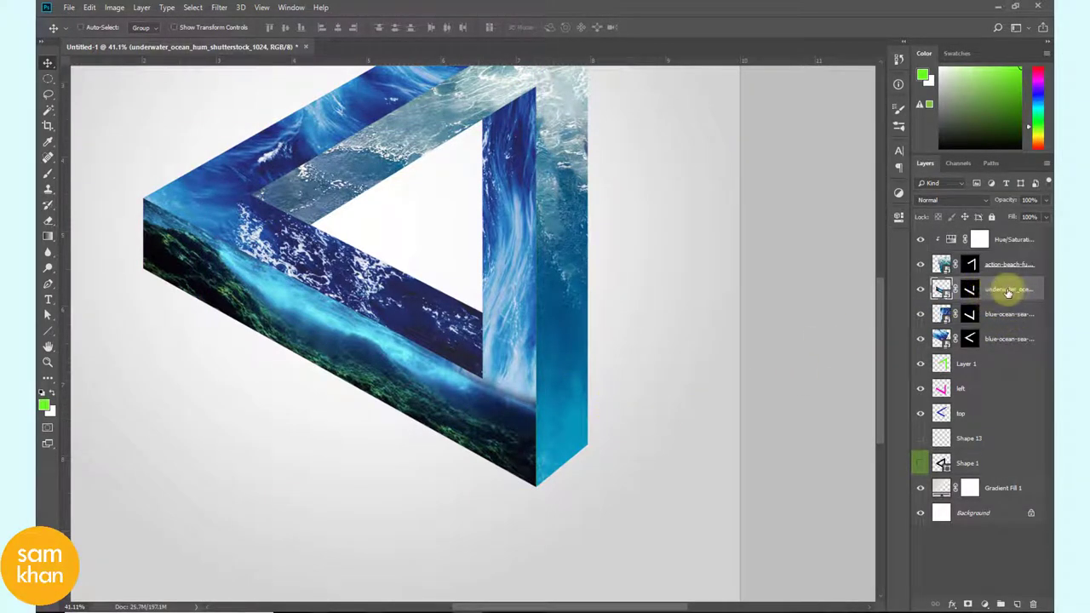
Duplicate the underwater ocean layer, delete the copy's mask, and move it to the top of the stack
drag(1007, 291, 1017, 603)
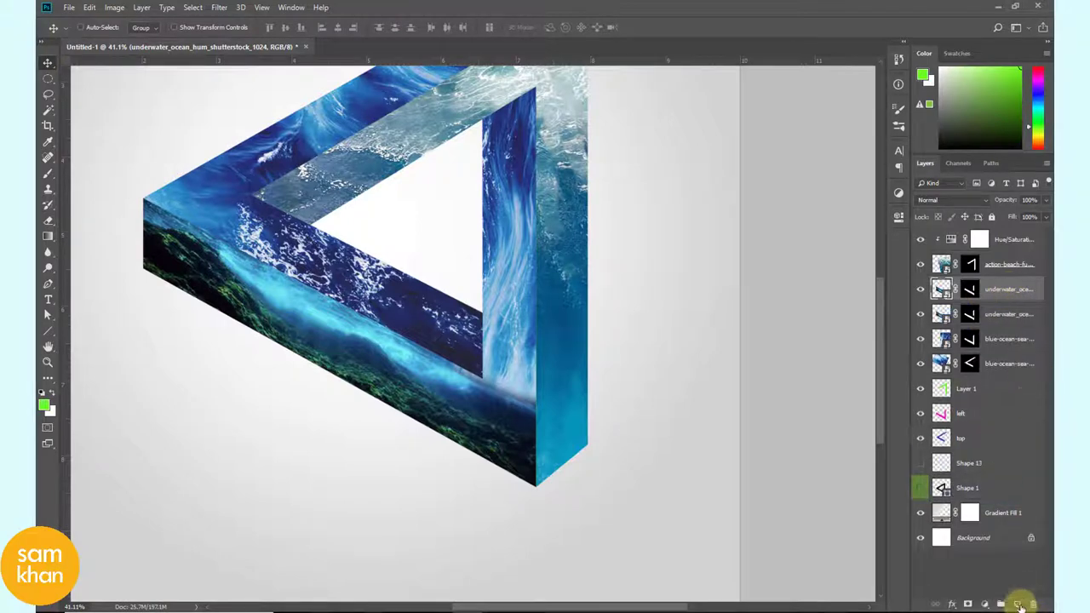
drag(535, 418, 569, 509)
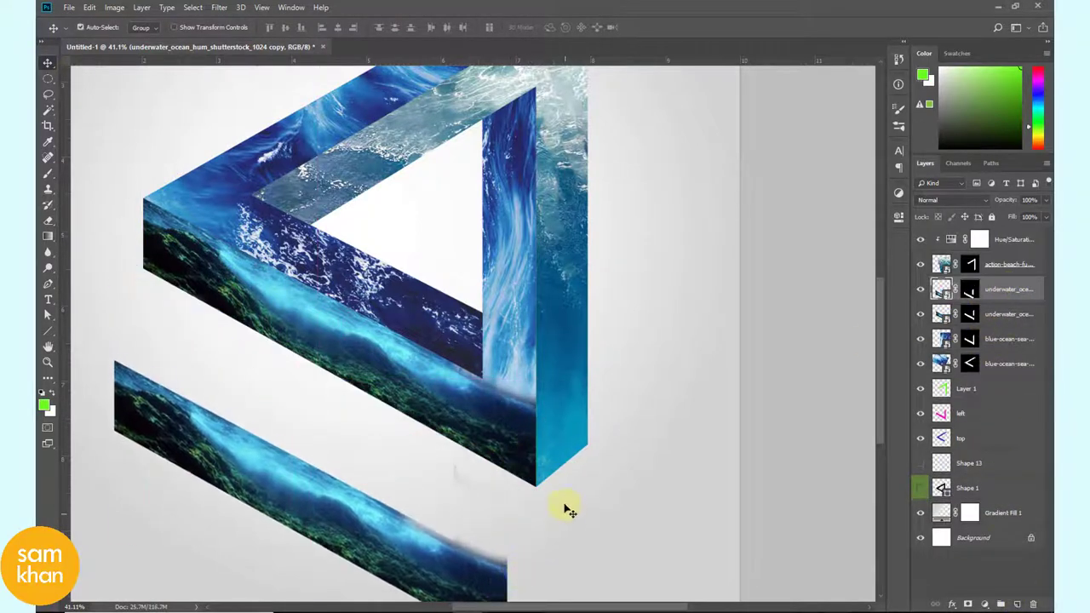
key(ctrl+z)
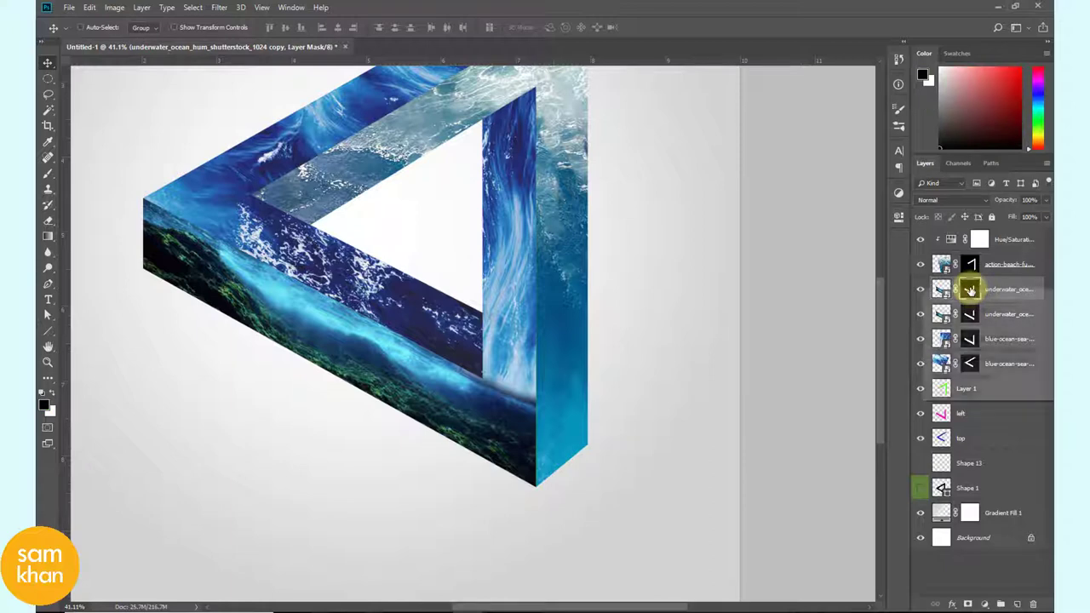
right_click(970, 292)
click(970, 311)
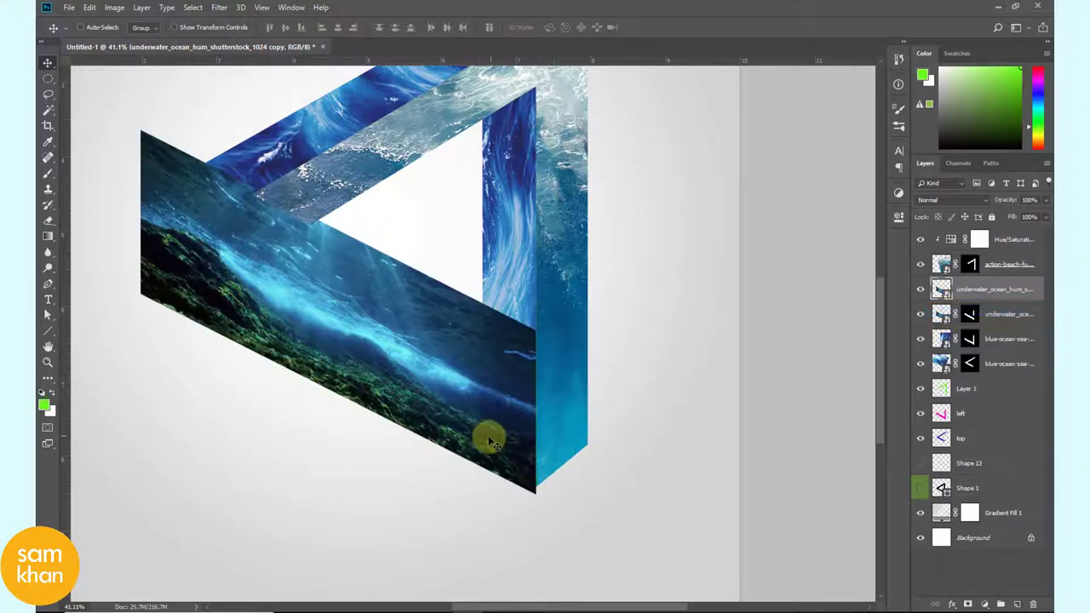
drag(486, 437, 546, 480)
key(ctrl+bracketright)
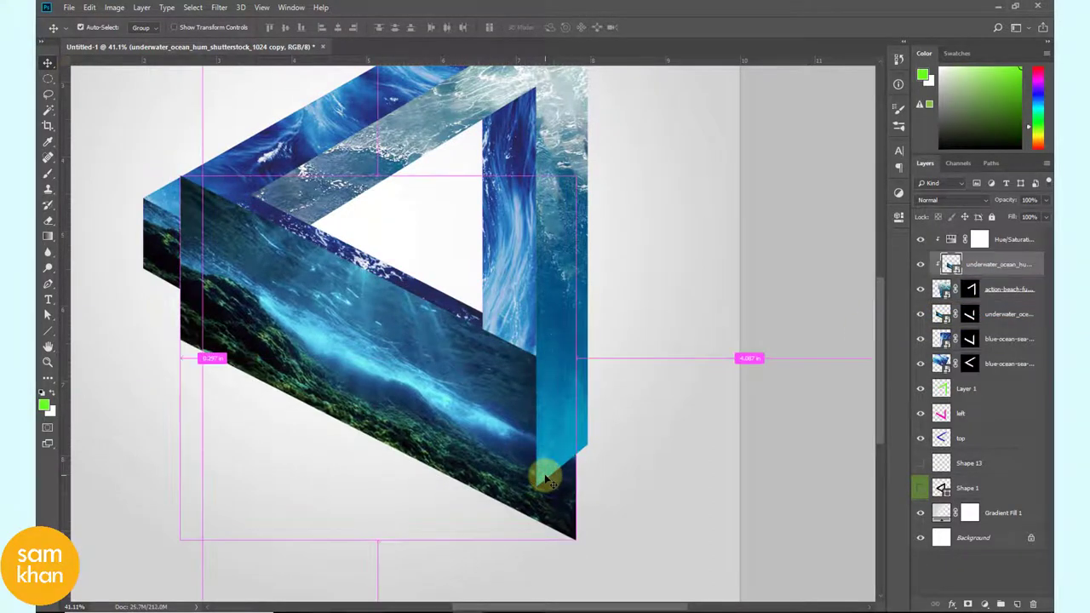
key(ctrl+alt+g)
key(ctrl+bracketright)
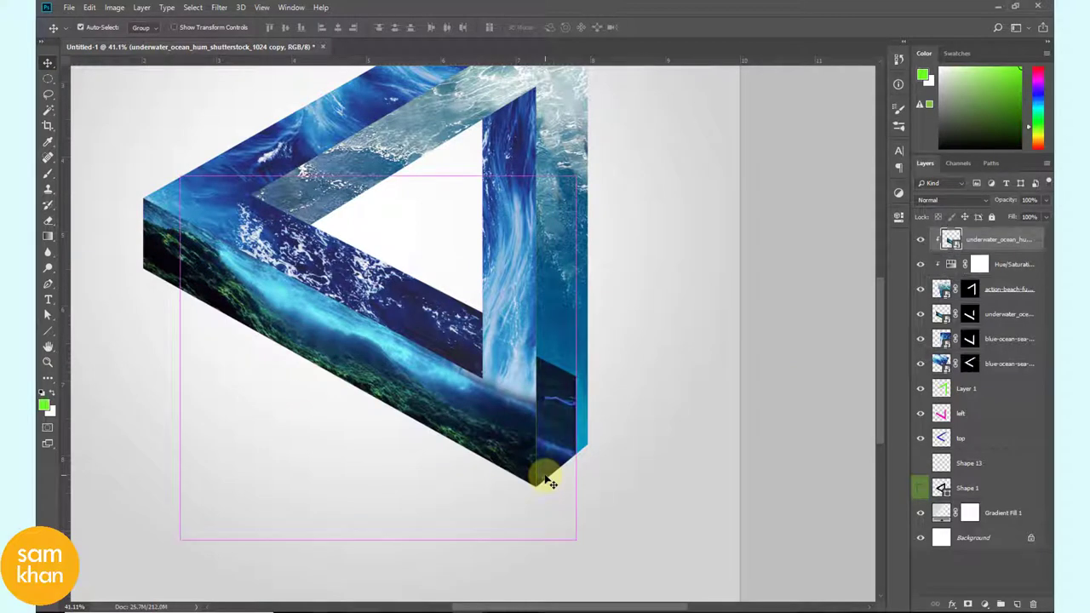
mouse_move(546, 475)
mouse_down()
mouse_move(568, 447)
mouse_move(590, 446)
mouse_up()
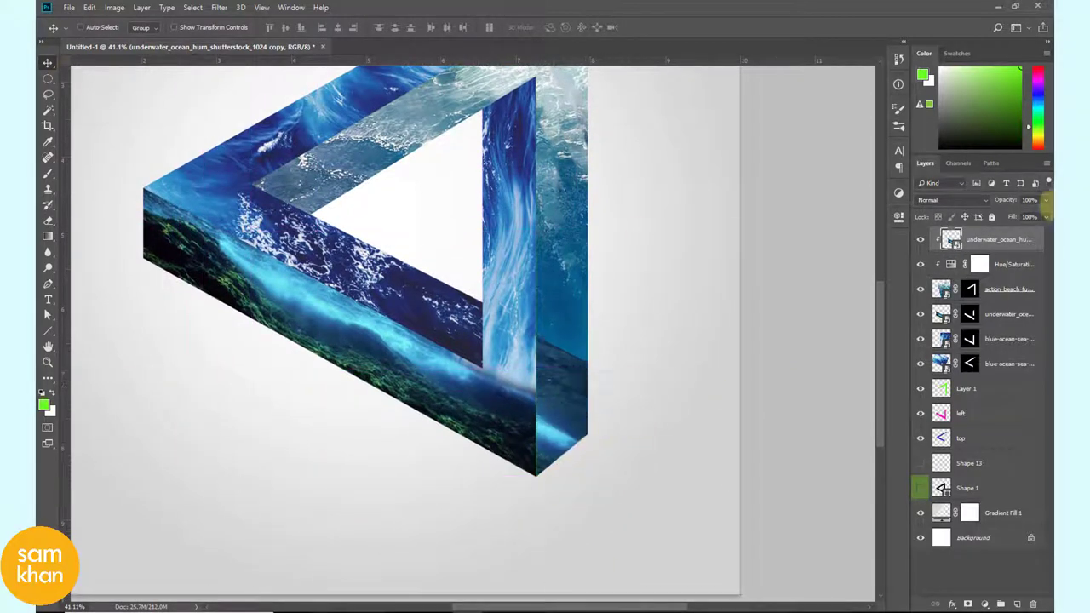
alt+click(1009, 248)
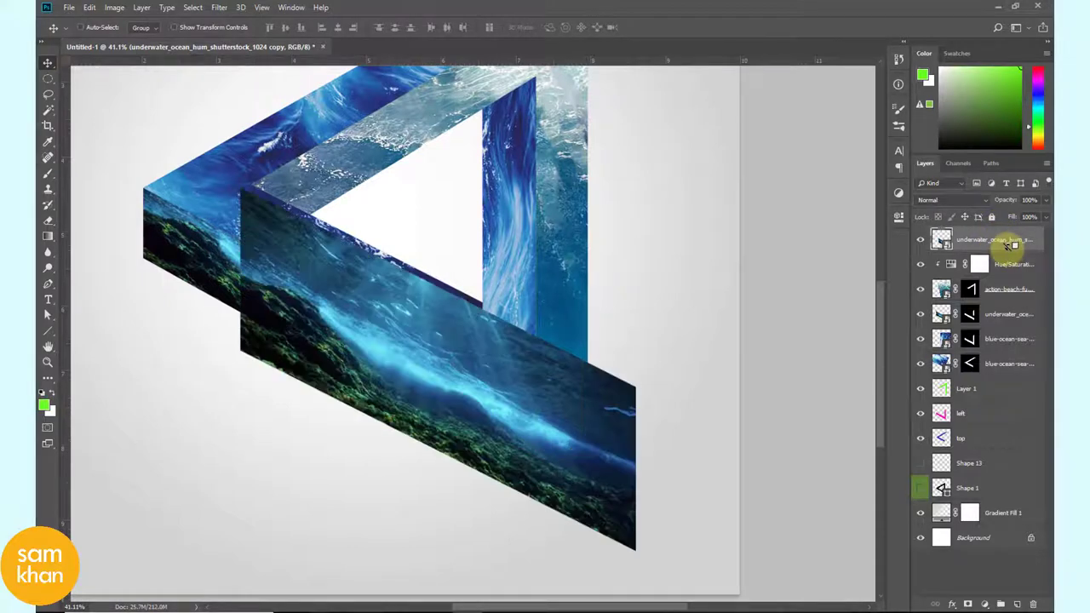
drag(481, 474, 523, 442)
Skew the underwater copy diagonally along the front face, then load Layer 1's front-strip selection
key(ctrl+t)
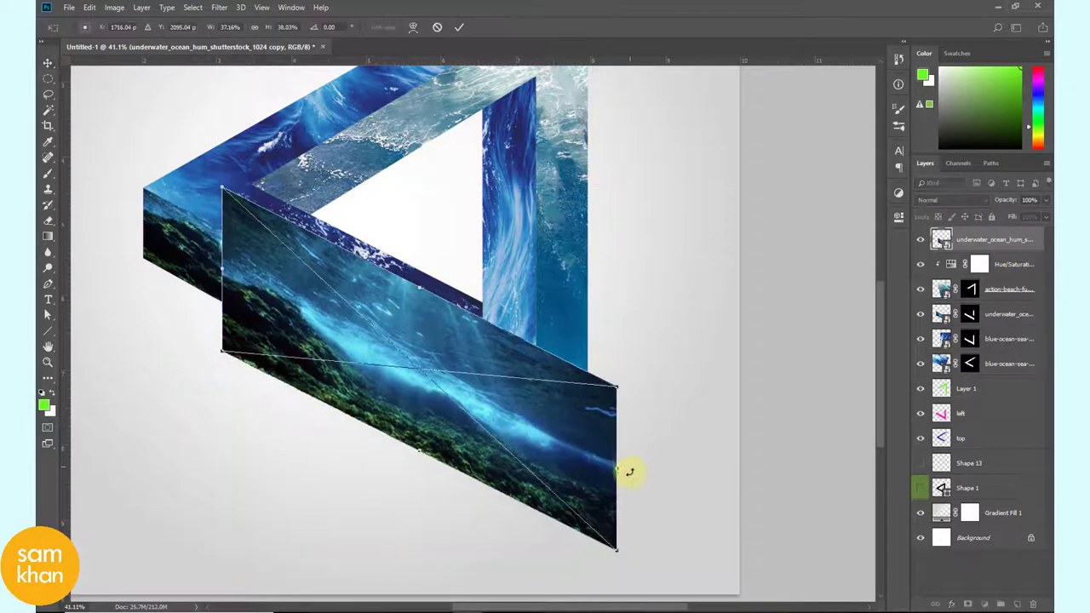
drag(619, 464, 586, 150)
drag(483, 199, 491, 421)
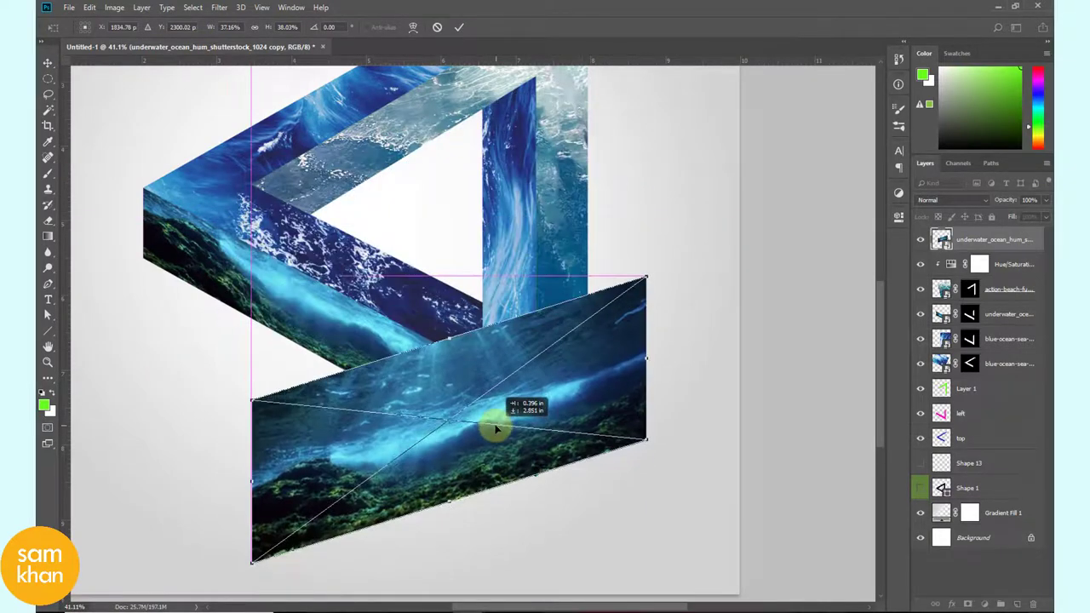
drag(647, 362, 607, 243)
drag(479, 365, 504, 432)
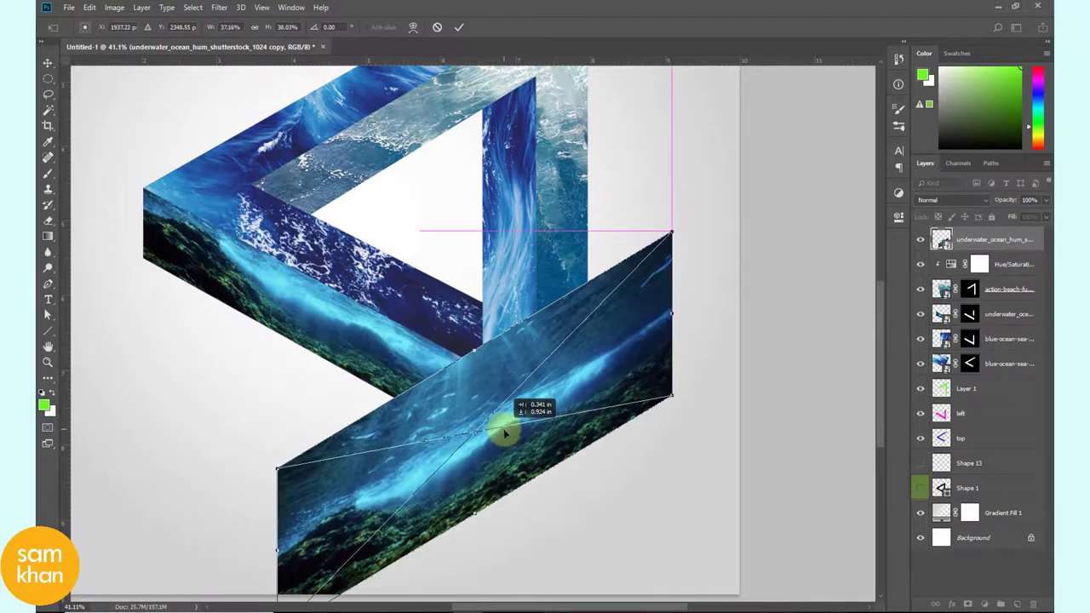
drag(474, 352, 466, 330)
key(Return)
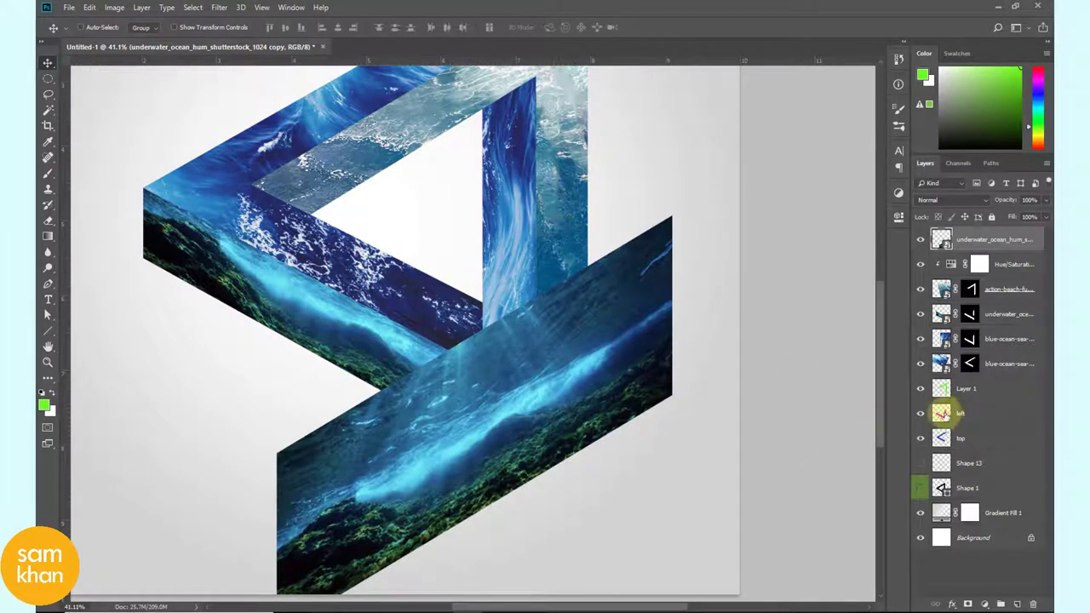
ctrl+click(940, 389)
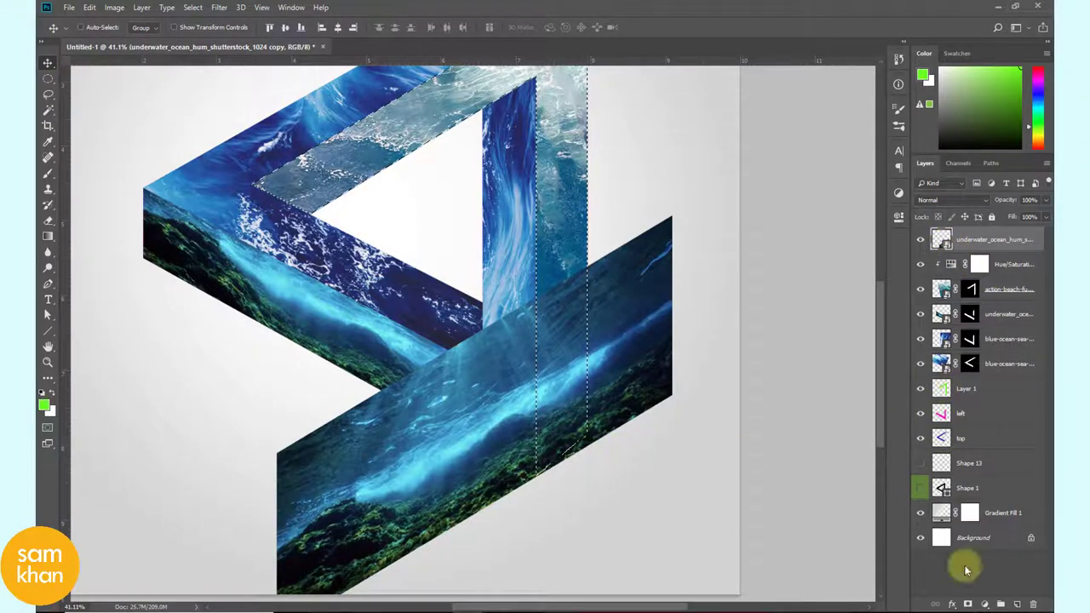
Add a layer mask from the front-strip selection to the underwater copy
click(967, 604)
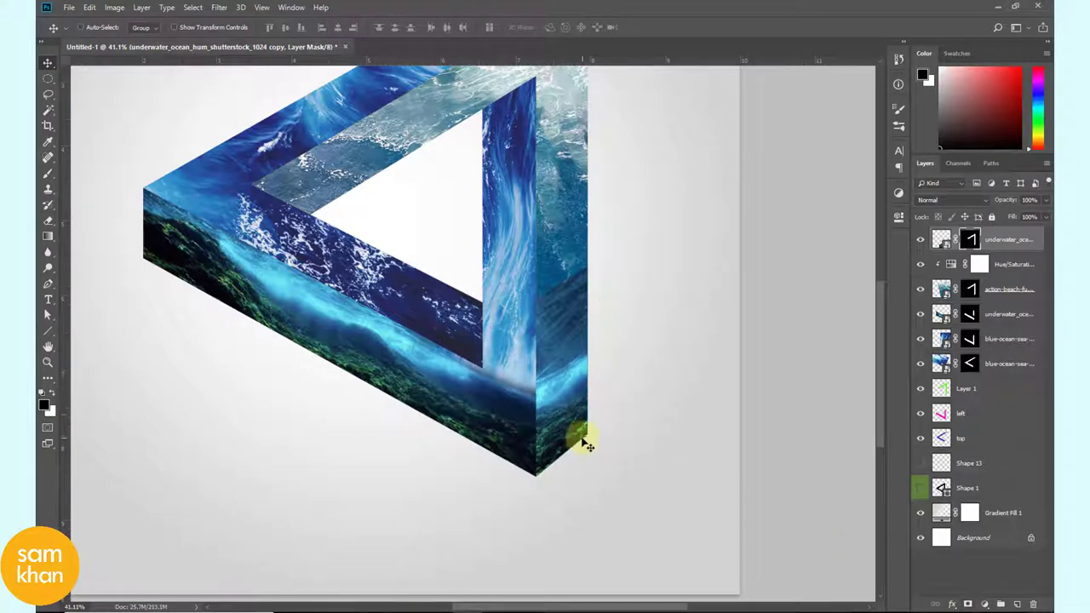
drag(582, 371, 627, 382)
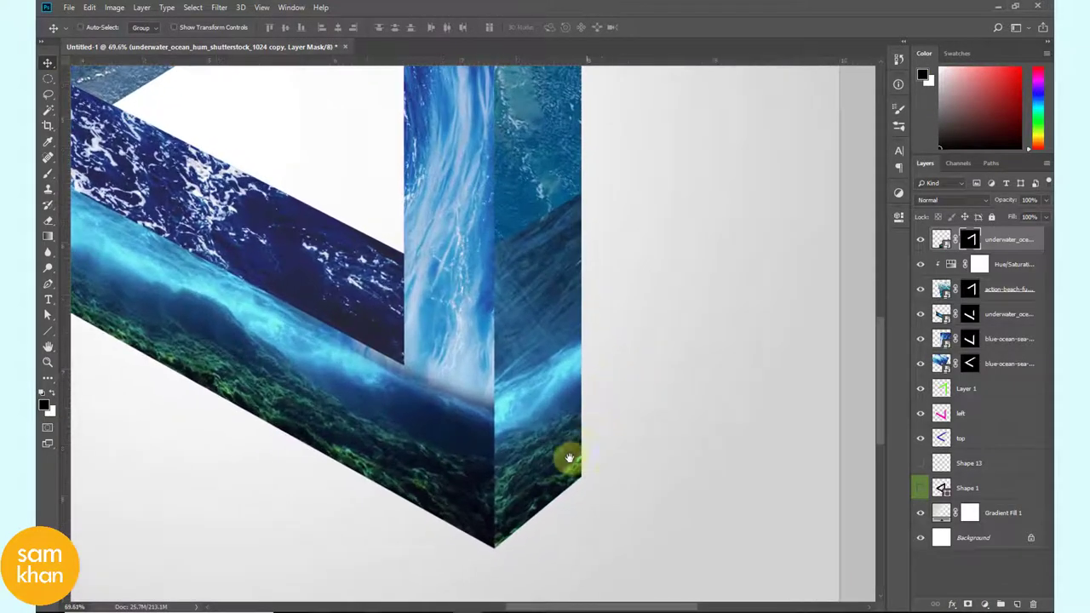
drag(567, 454, 609, 453)
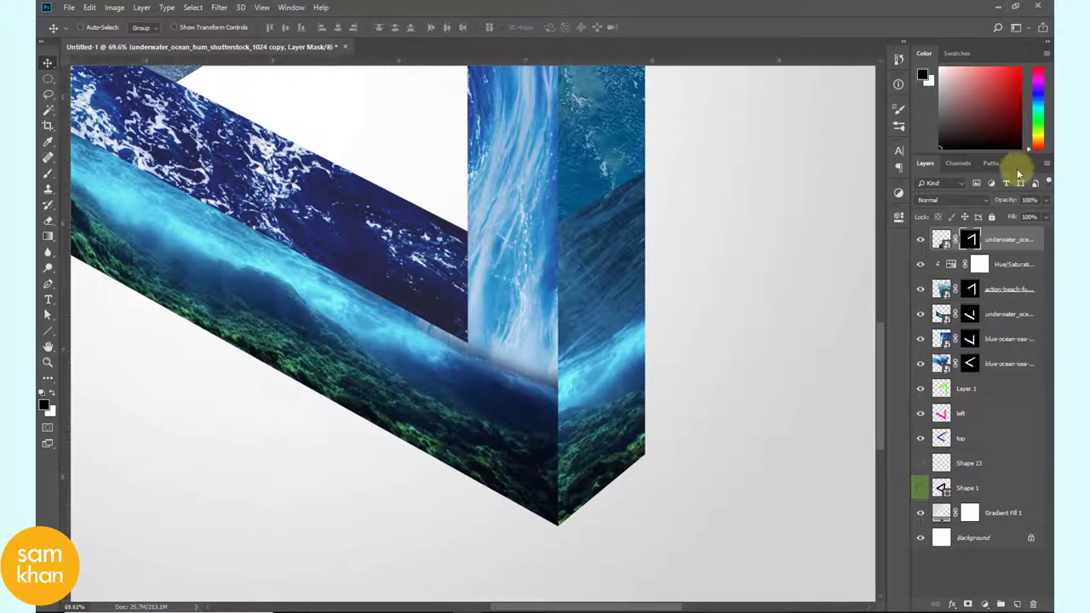
click(919, 239)
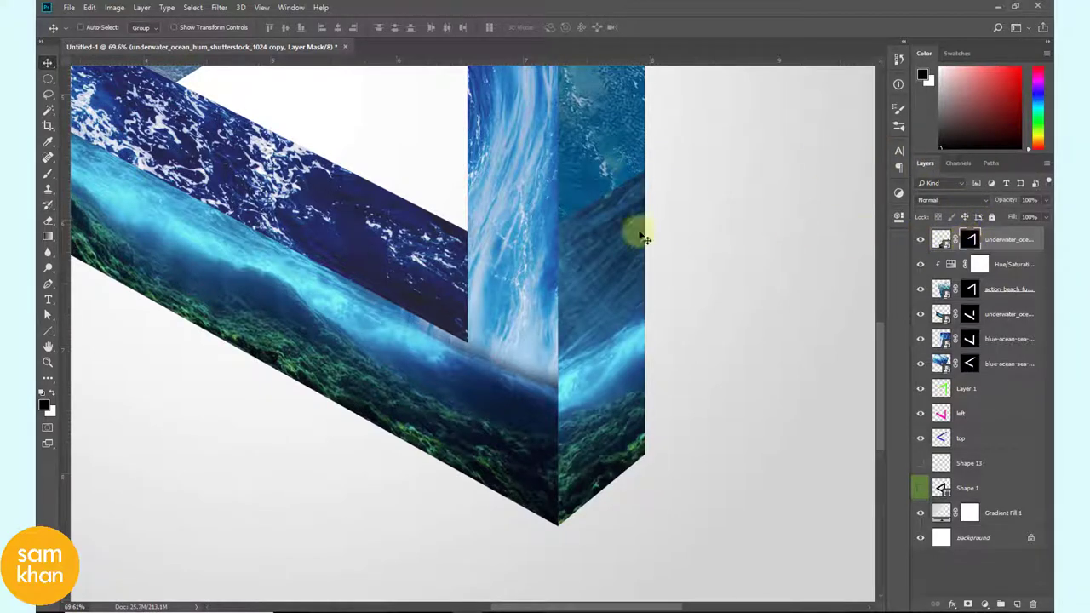
Paint black on the mask's upper edge to blend the front face into the waves
click(48, 175)
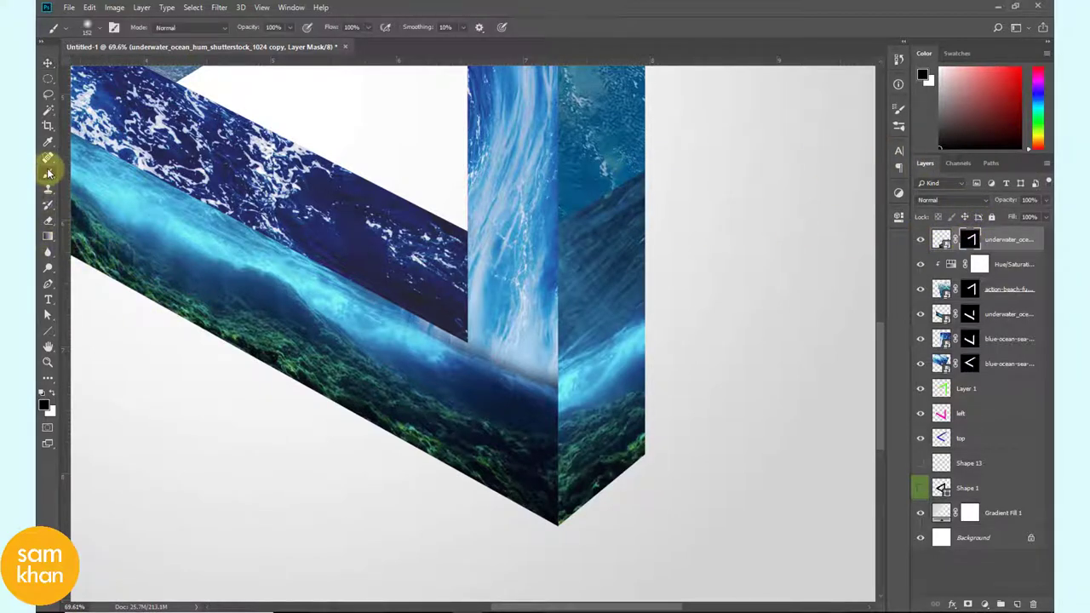
mouse_move(566, 294)
mouse_down()
mouse_move(564, 238)
mouse_move(606, 178)
mouse_move(626, 174)
mouse_move(518, 275)
mouse_move(627, 243)
mouse_move(510, 335)
mouse_up()
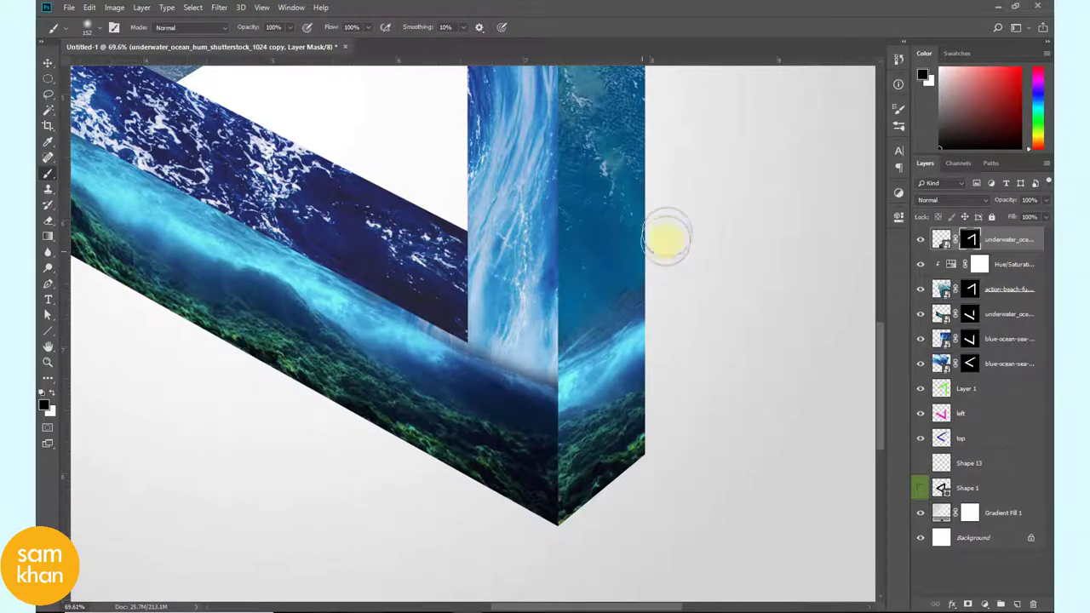
mouse_move(666, 238)
mouse_down()
mouse_move(525, 343)
mouse_move(743, 247)
mouse_up()
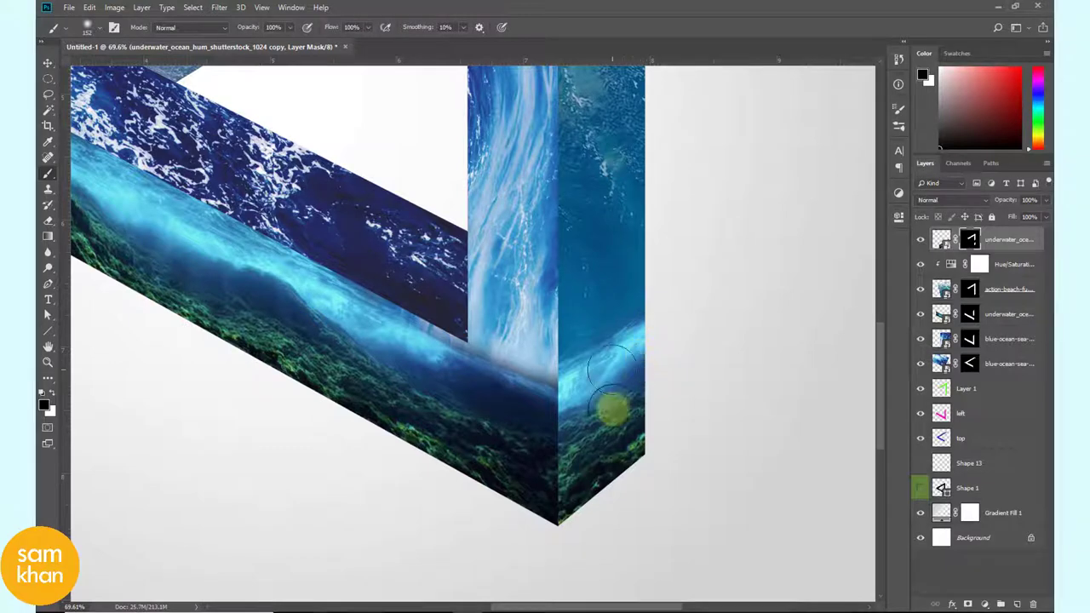
scroll(614, 460, down, 3)
scroll(603, 430, up, 3)
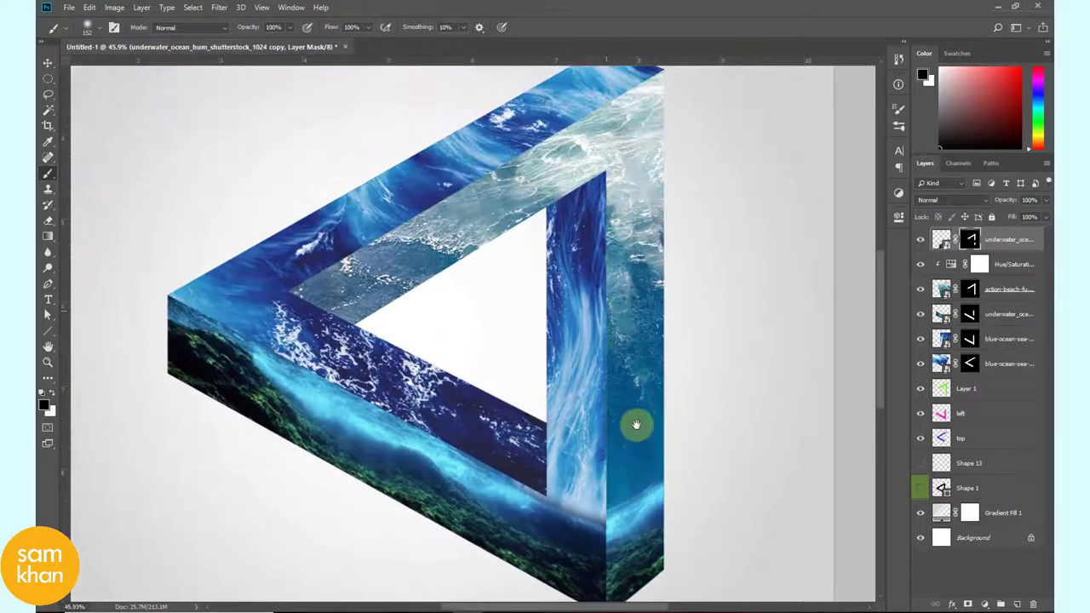
key(v)
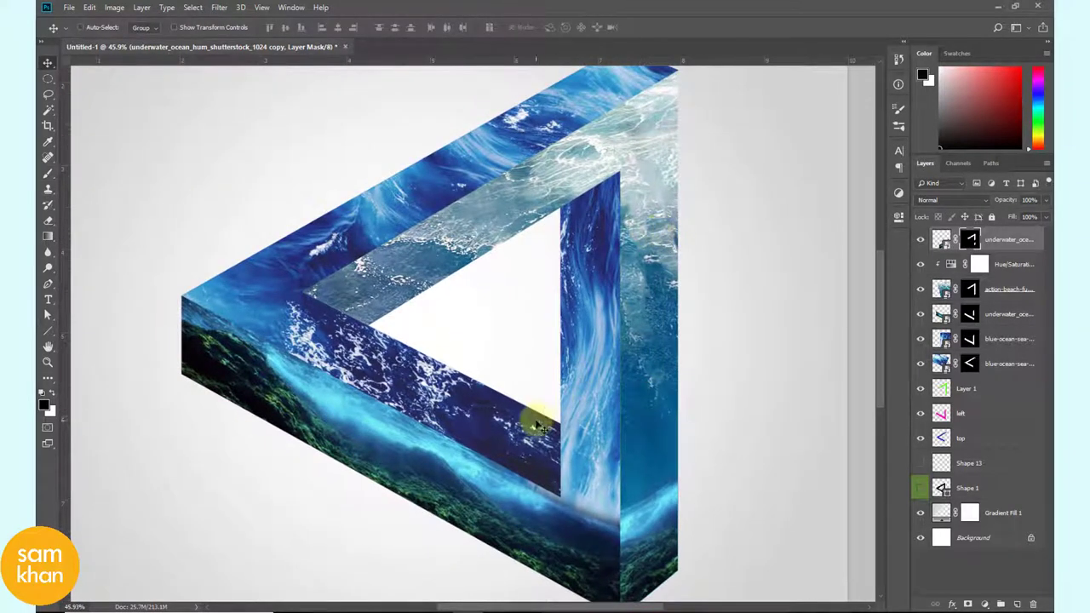
scroll(585, 296, down, 1)
scroll(586, 297, down, 1)
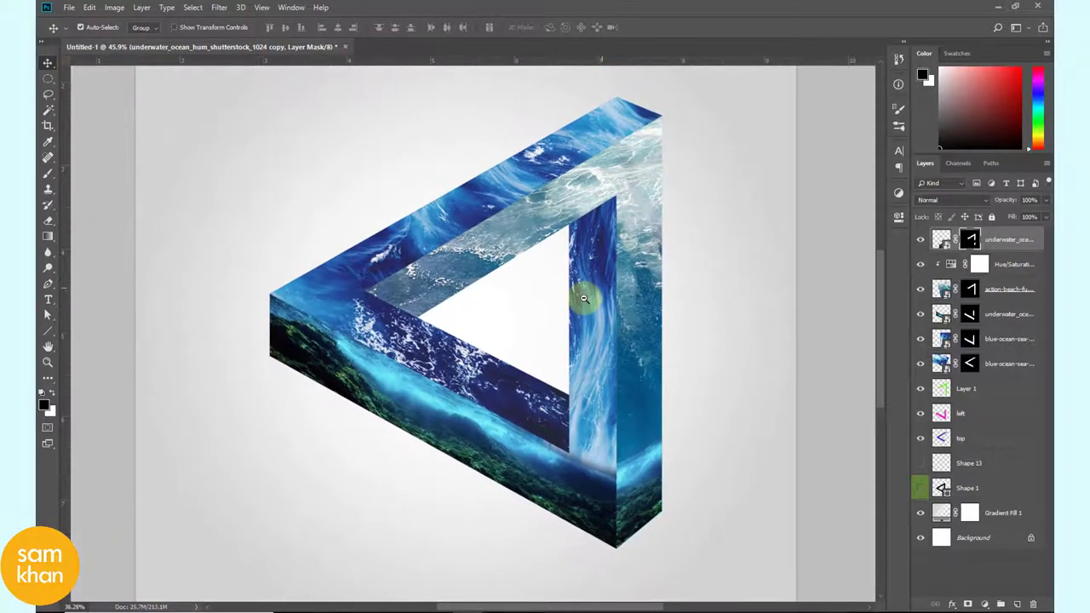
scroll(749, 278, down, 2)
scroll(749, 278, down, 1)
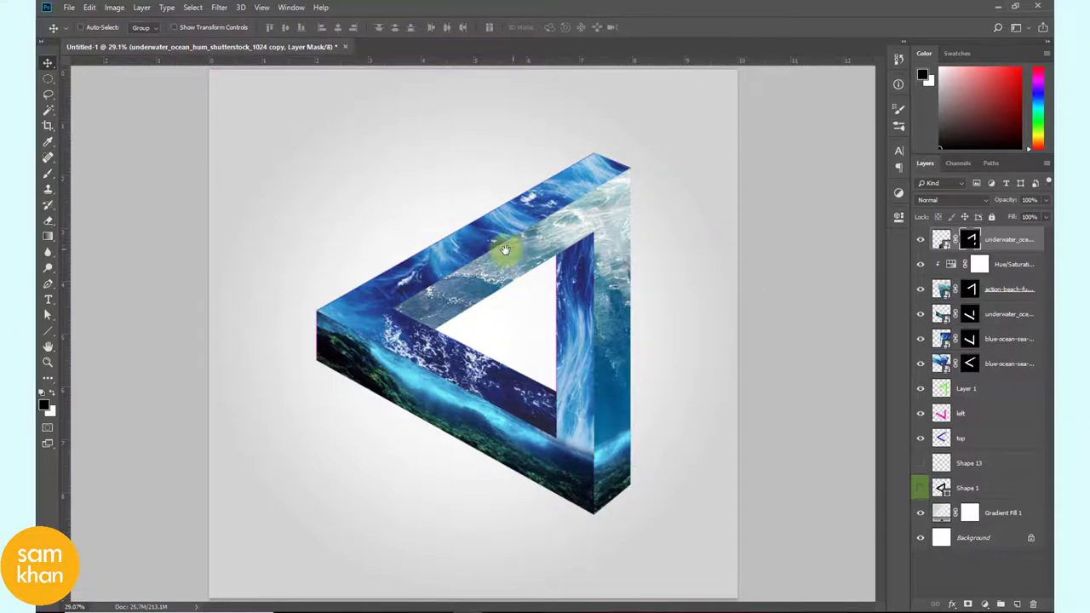
scroll(511, 255, up, 3)
scroll(533, 261, up, 2)
scroll(533, 260, up, 1)
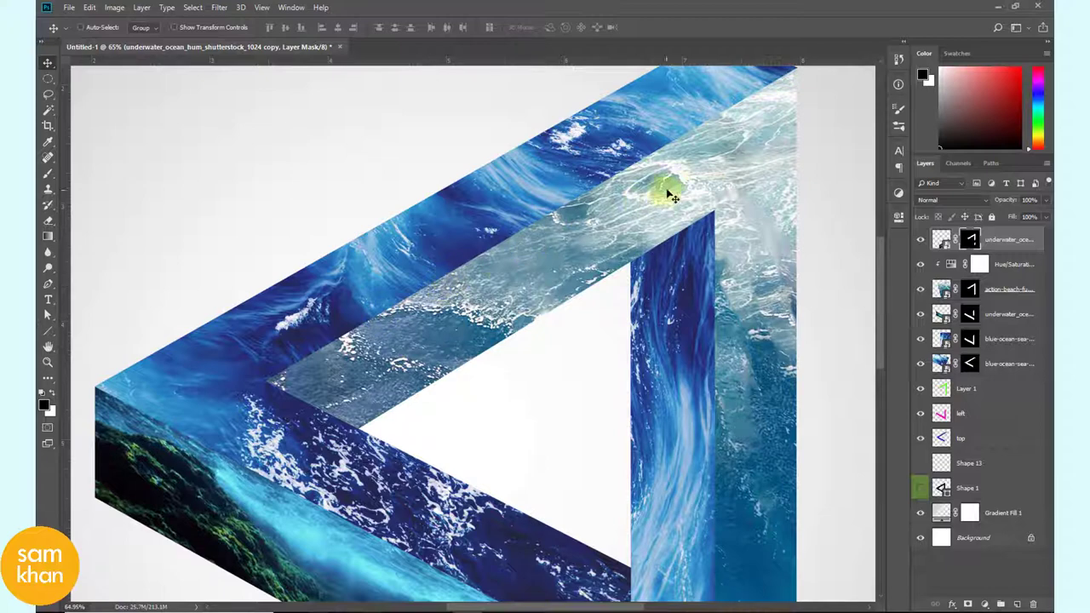
Hide the Layer 1, left and top guide layers and zoom in on the triangle
click(955, 390)
scroll(690, 379, down, 3)
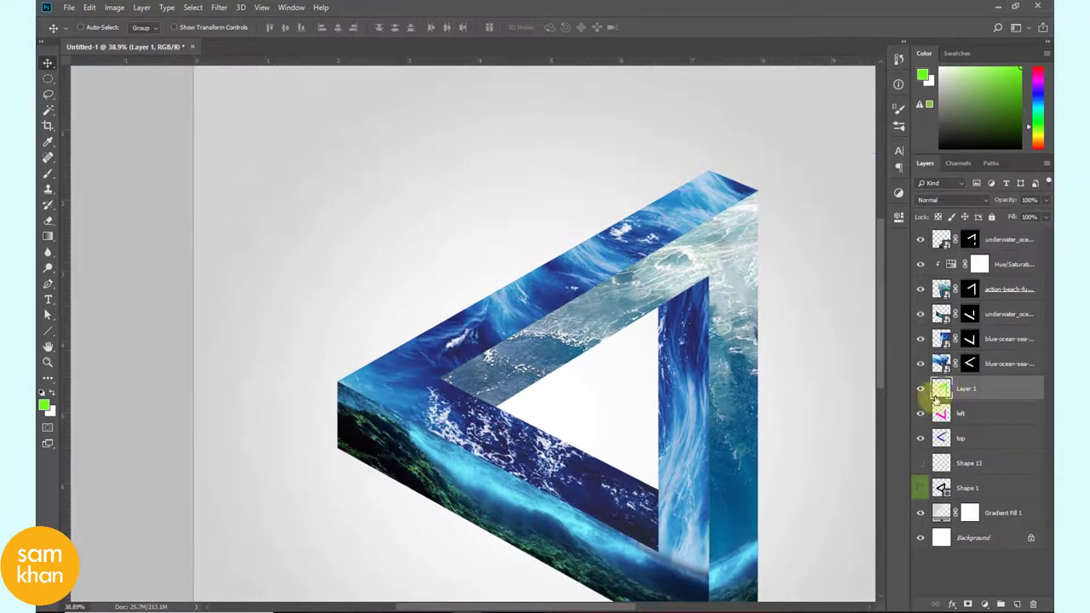
shift+click(971, 445)
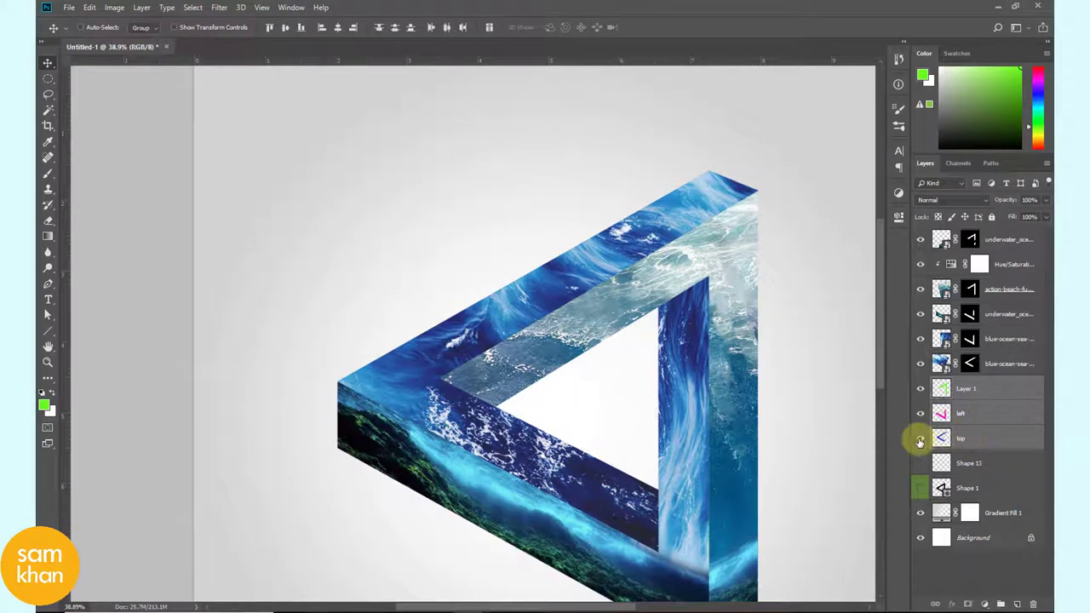
drag(917, 438, 919, 390)
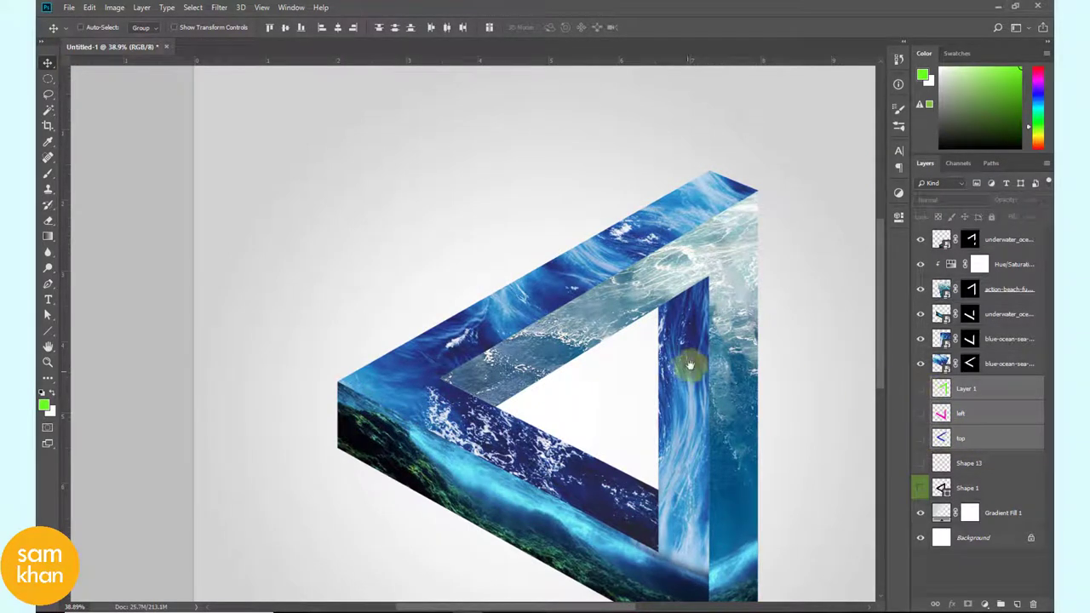
mouse_move(691, 366)
mouse_down()
mouse_move(639, 357)
mouse_move(644, 365)
mouse_up()
click(644, 365)
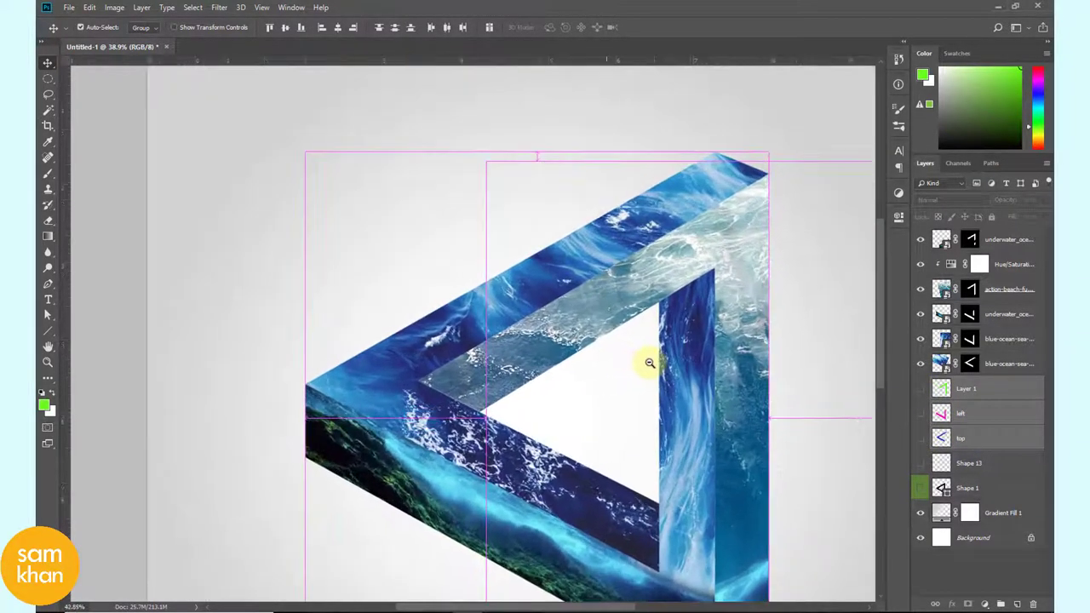
Target the blue-ocean-sea layer's mask for editing
click(678, 220)
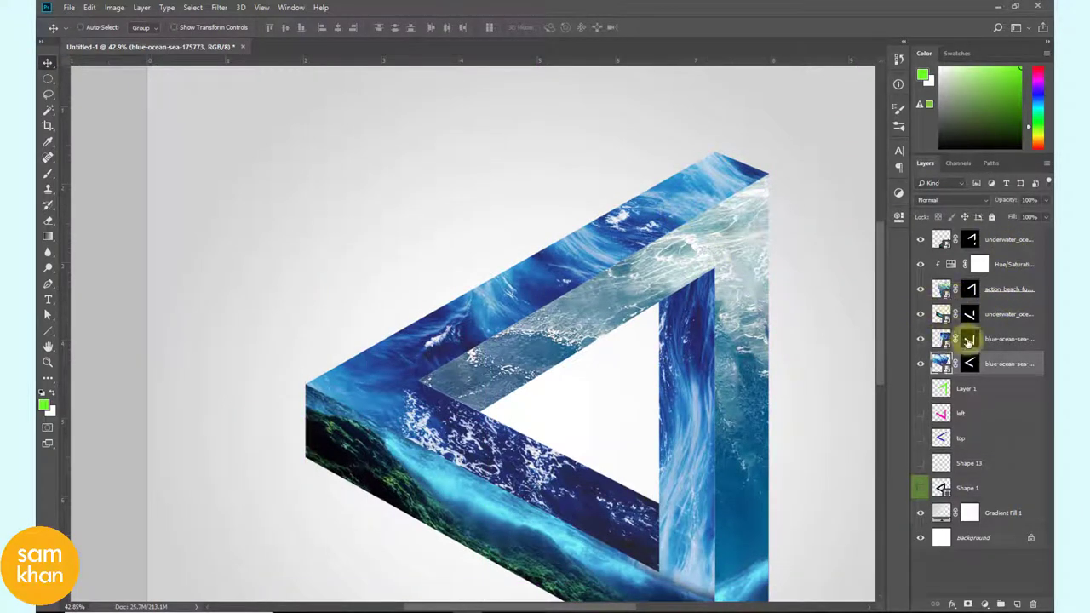
click(920, 363)
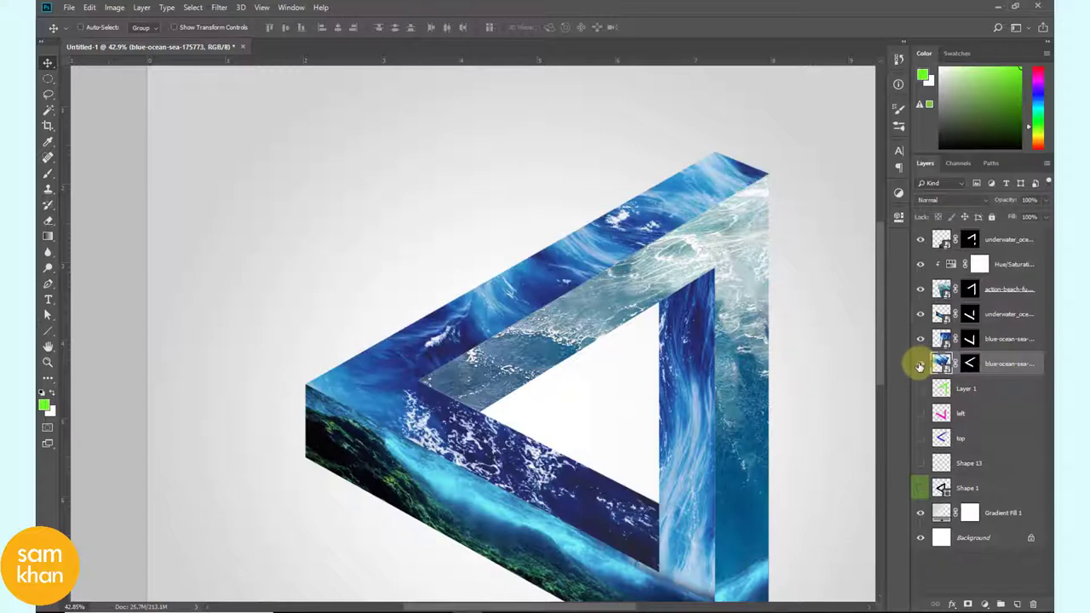
click(920, 364)
click(920, 364)
click(970, 364)
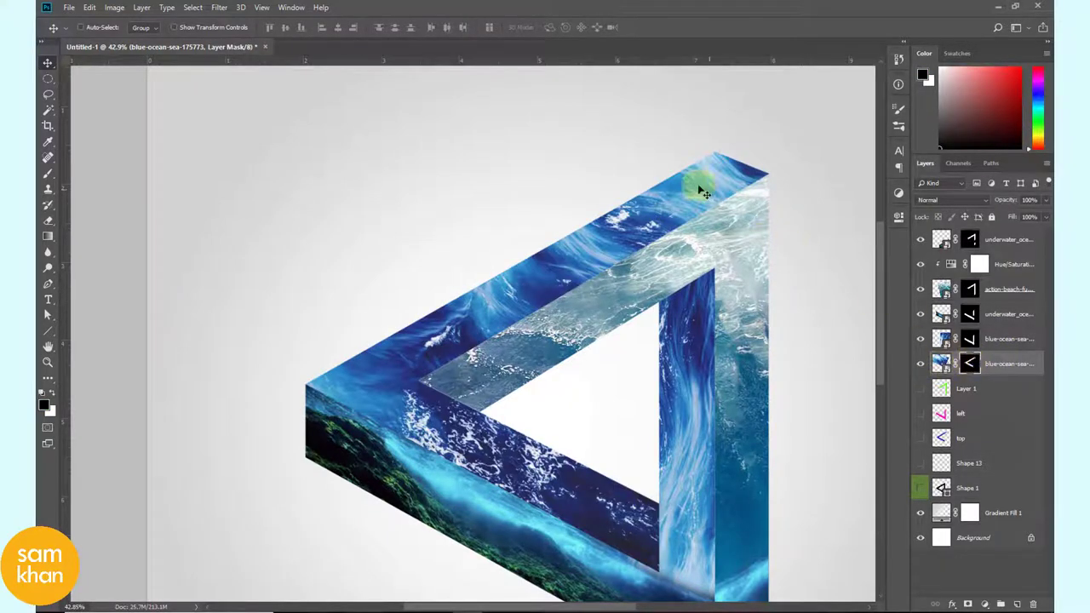
Zoom in on the blue strip's top-right corner and set up a Hard Round 72 px brush
drag(746, 190, 803, 207)
drag(681, 226, 723, 226)
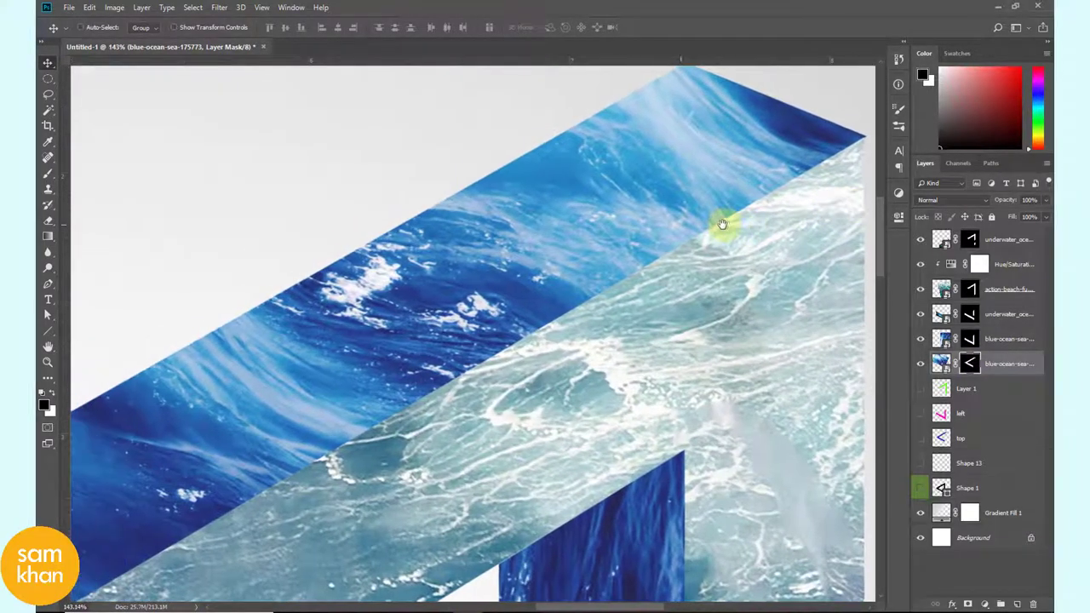
key(b)
right_click(561, 275)
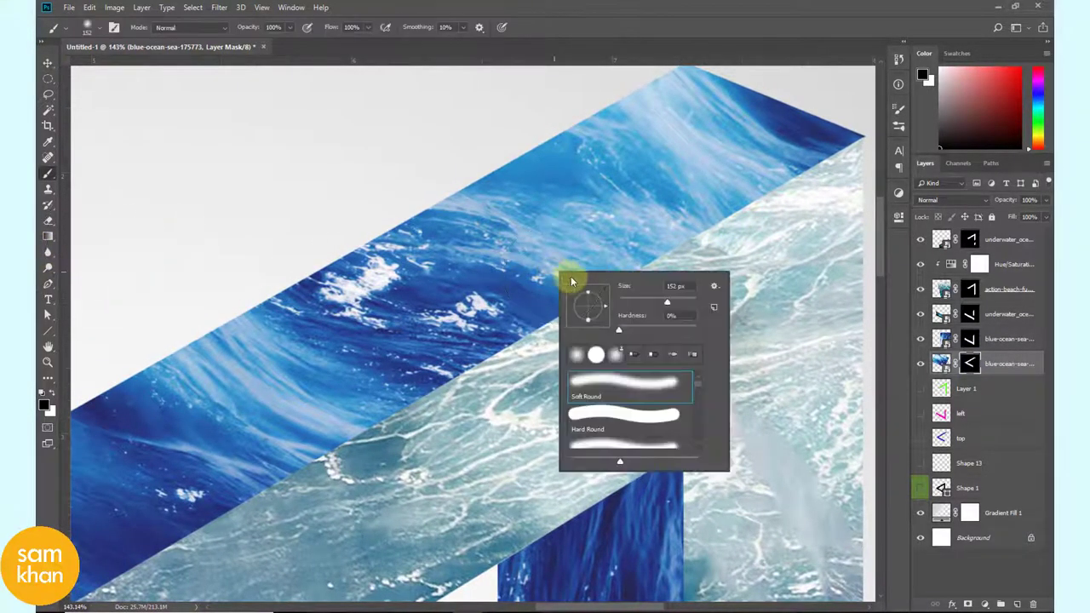
click(595, 354)
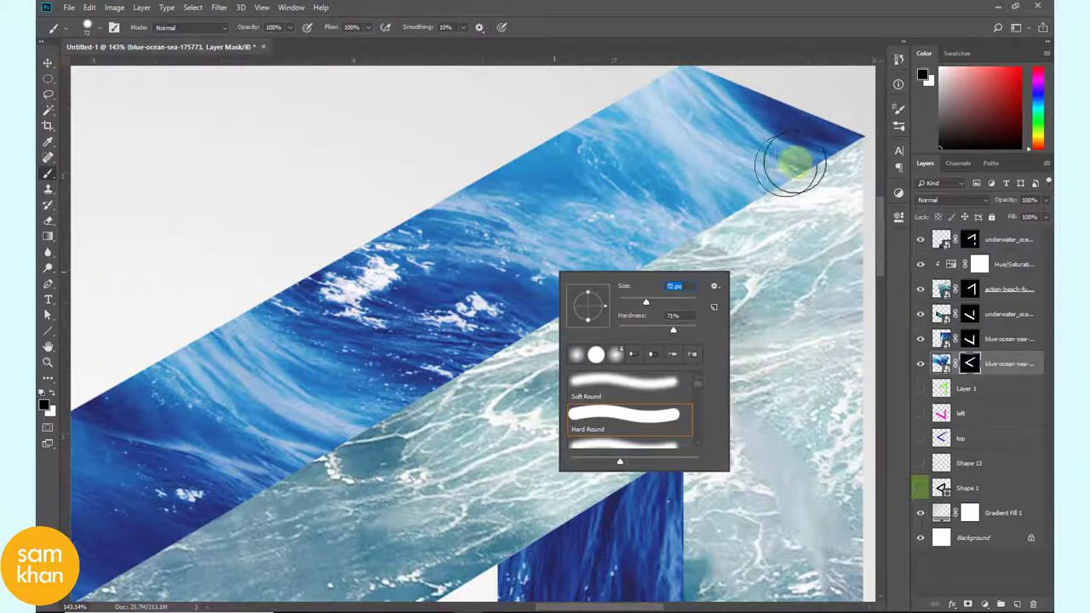
key(BackSpace)
key(Return)
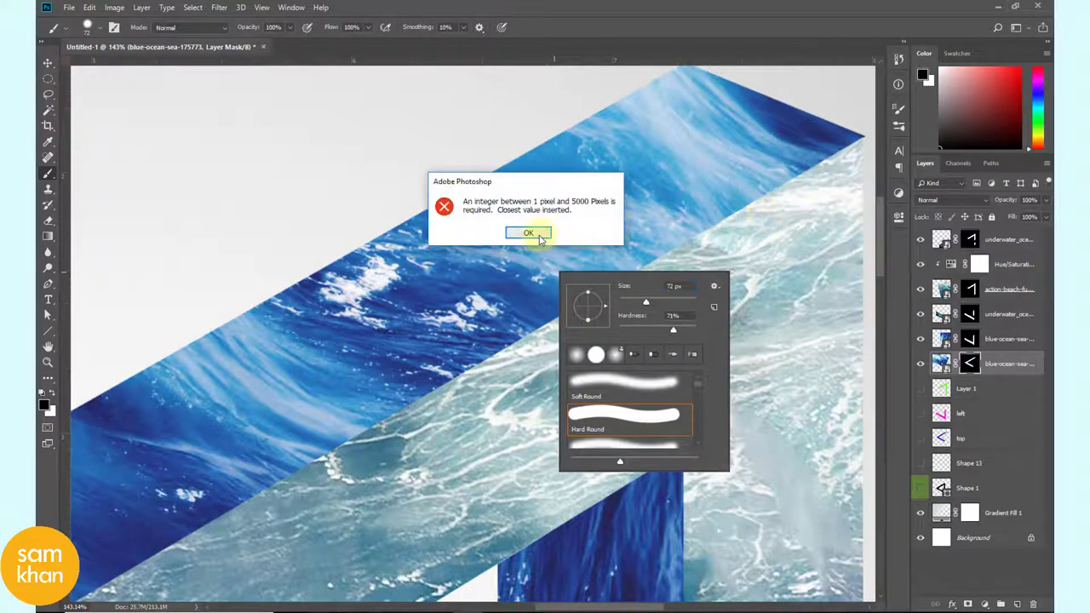
click(538, 239)
scroll(734, 241, down, 1)
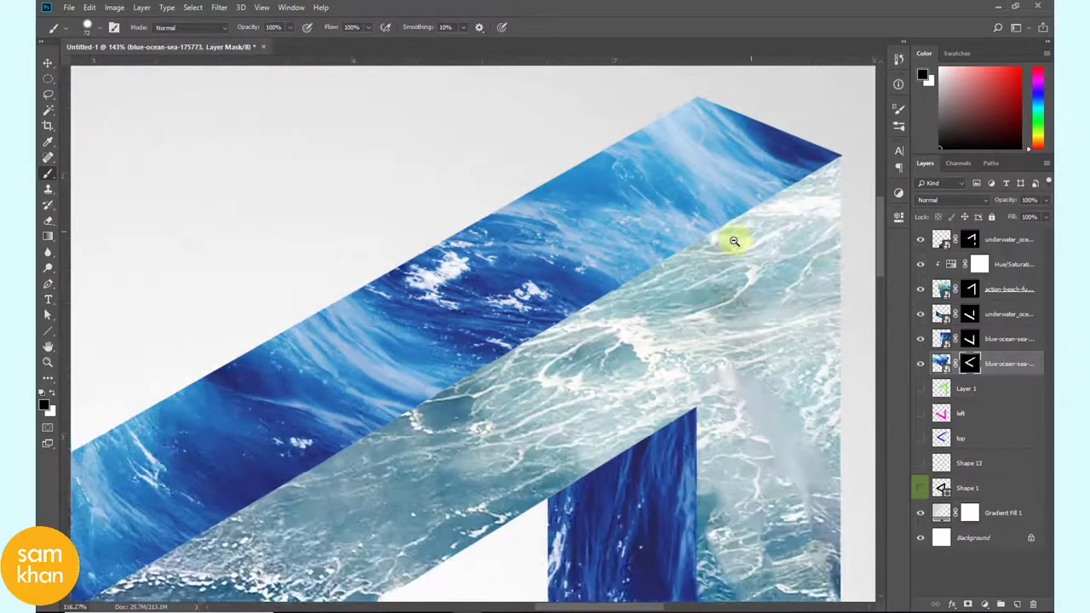
scroll(732, 213, down, 1)
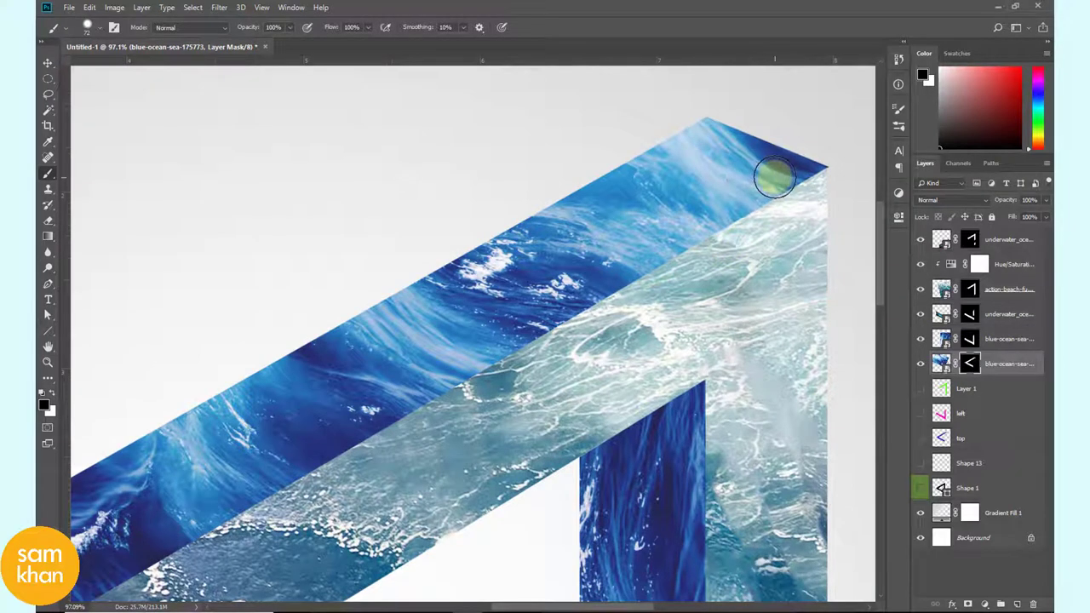
Paint black and white on the blue strip's mask at the corner, then nudge the image into place
drag(772, 177, 760, 186)
shift+click(969, 363)
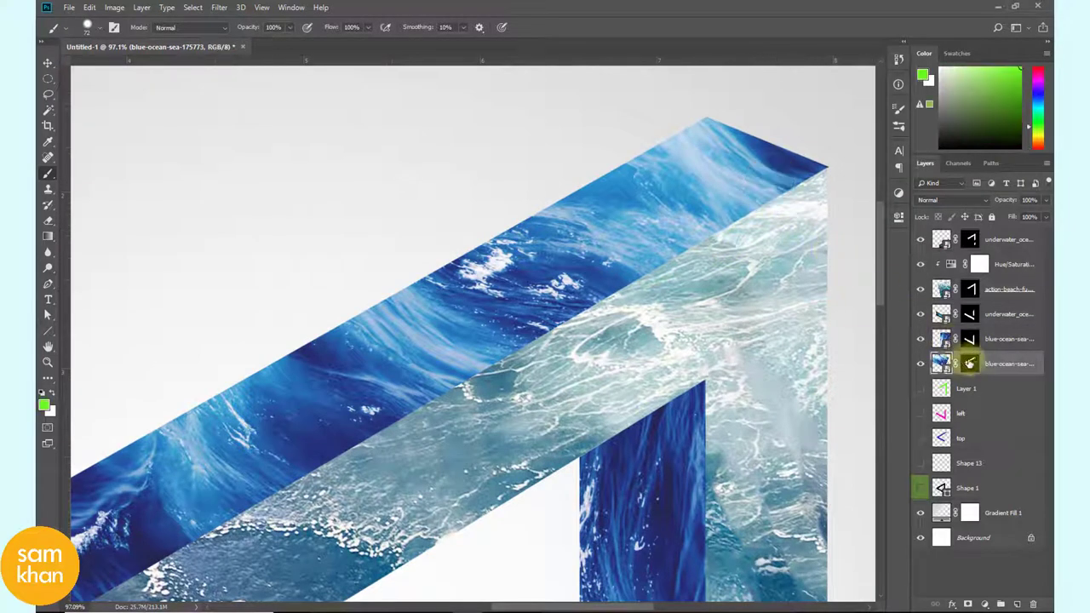
click(969, 364)
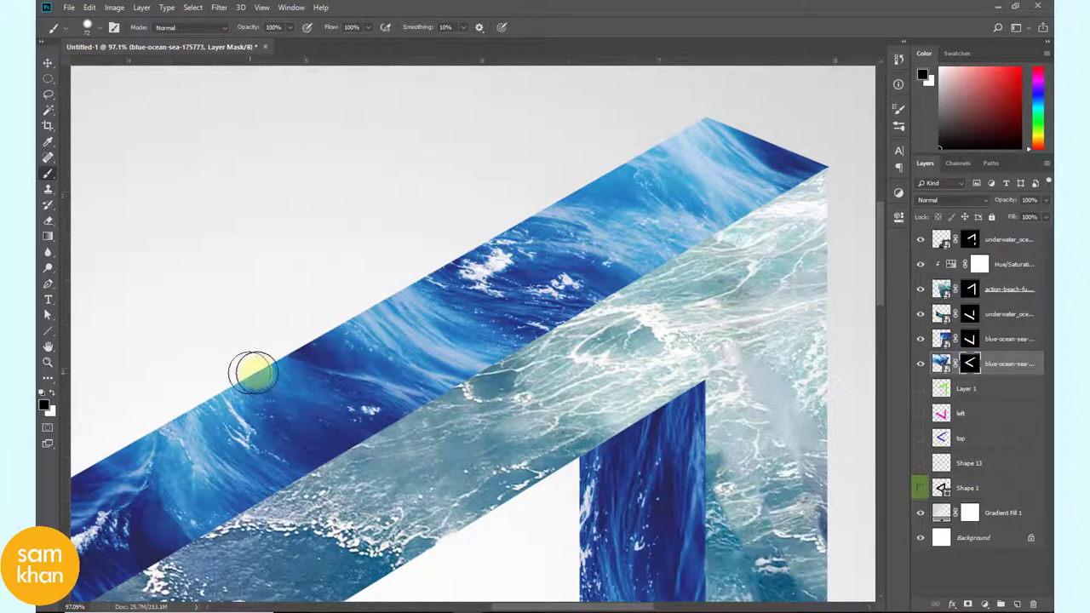
key(x)
drag(776, 177, 756, 199)
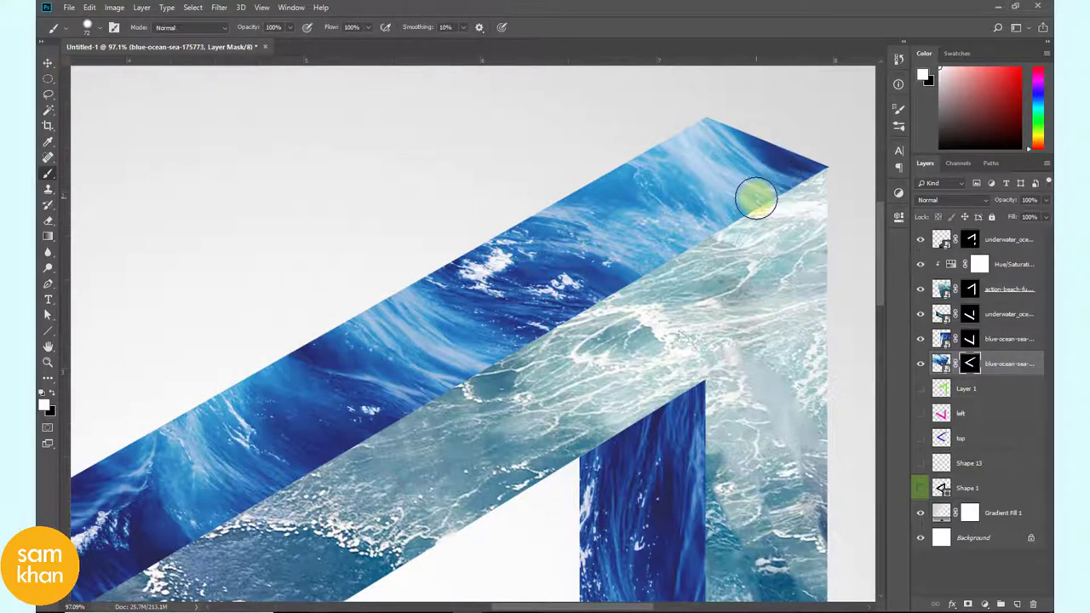
key(x)
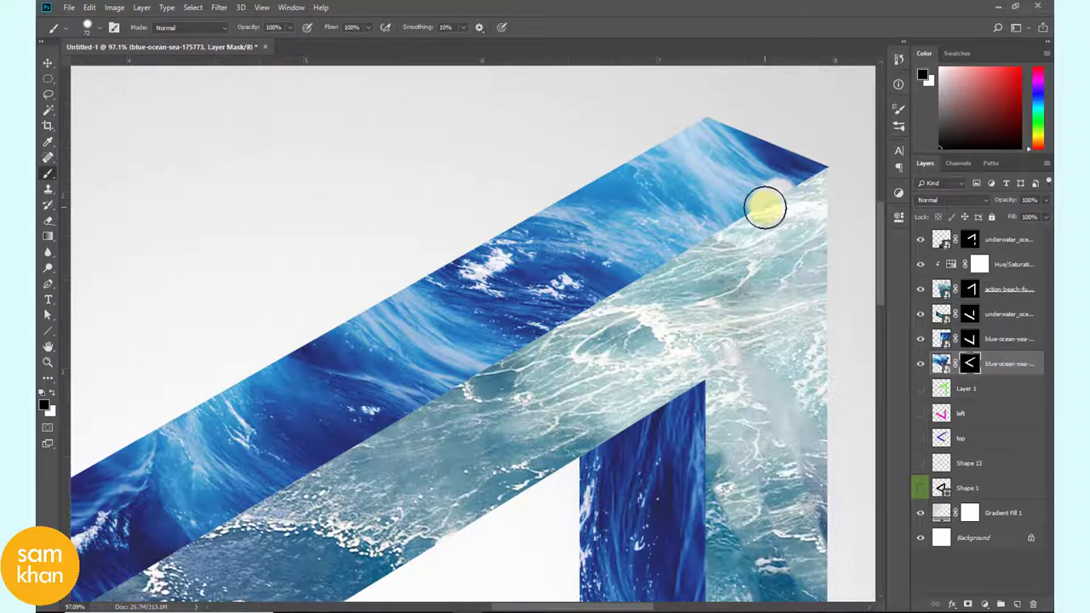
drag(774, 219, 790, 228)
key(x)
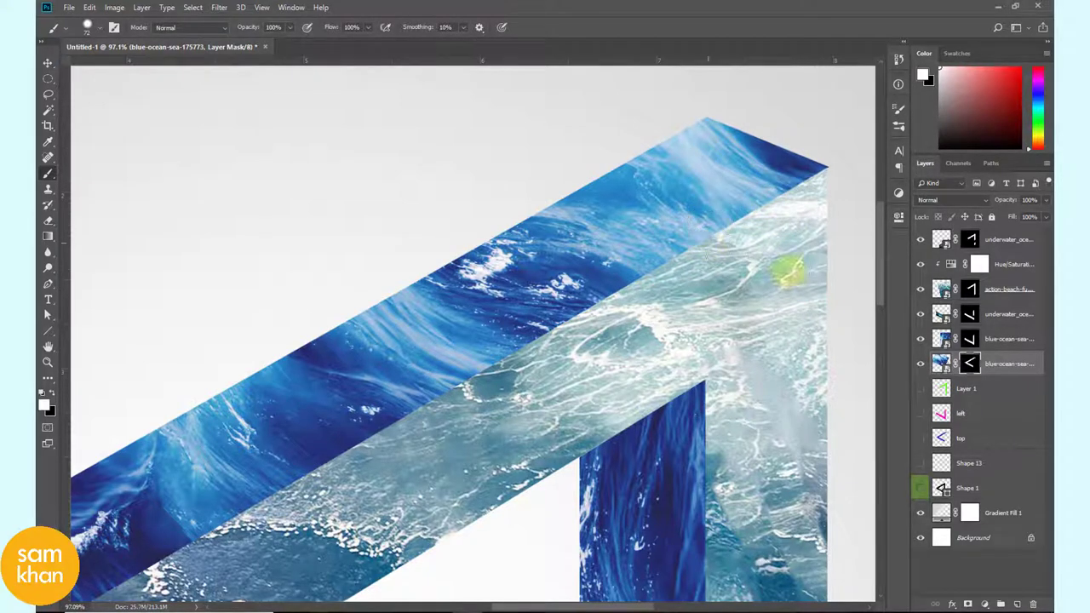
click(919, 364)
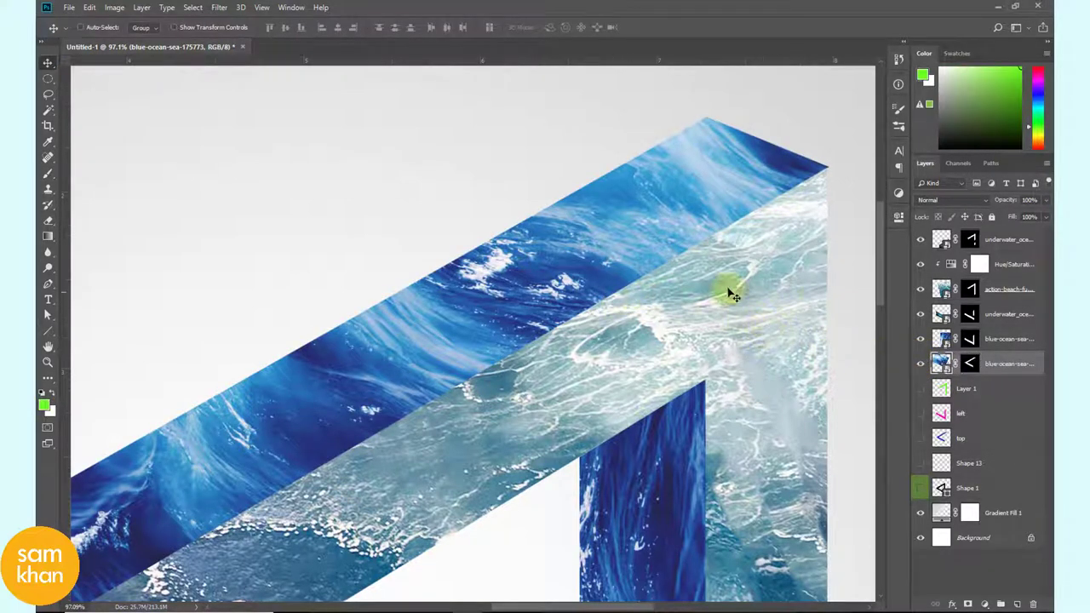
click(920, 364)
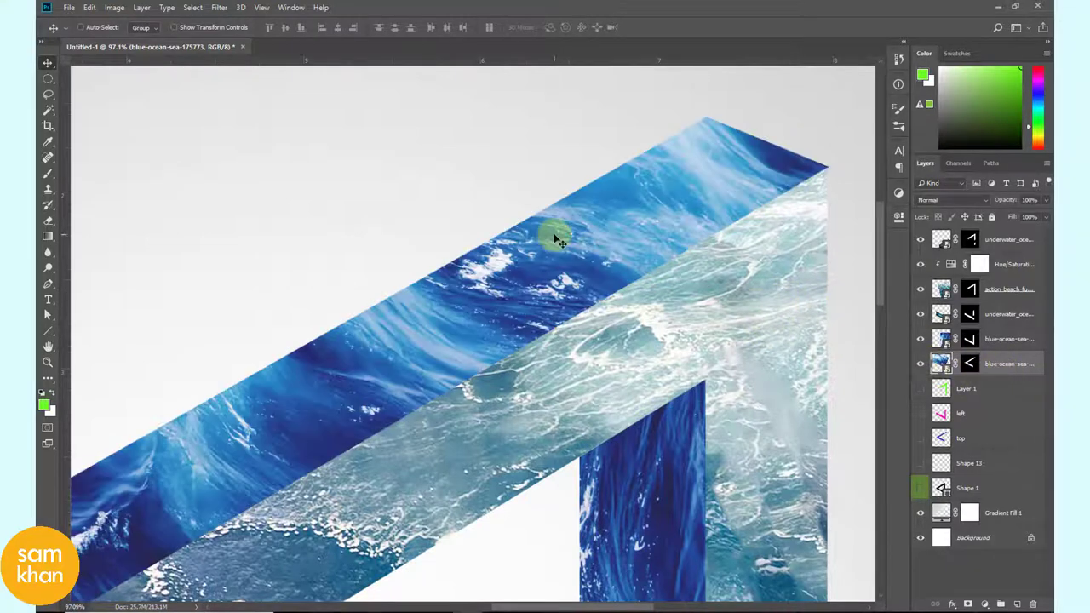
drag(554, 240, 499, 187)
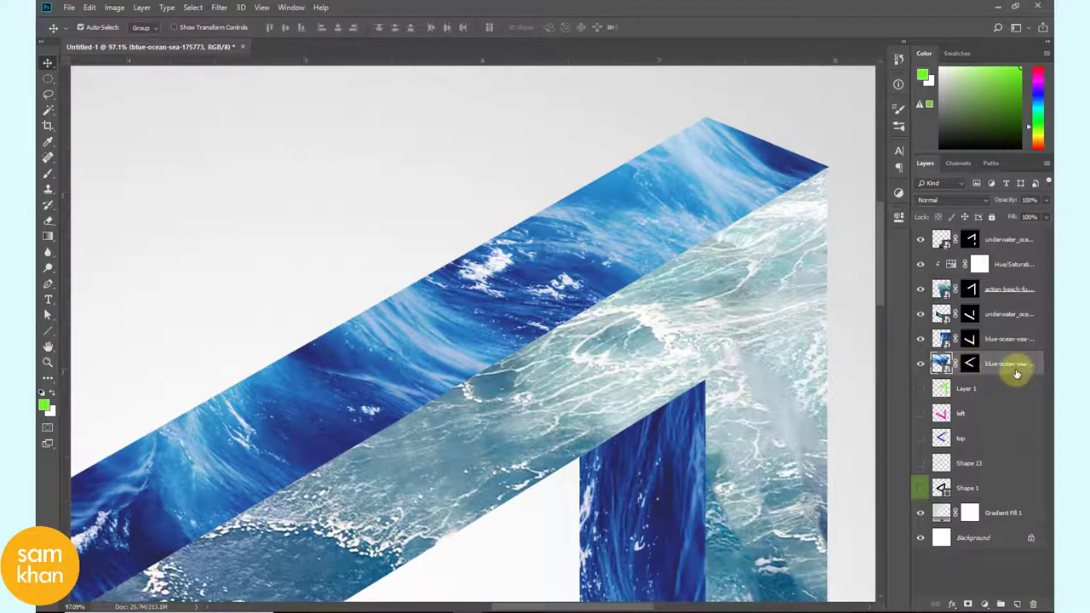
Move the blue ocean strip layer to the top of the stack and target its mask
key(ctrl+shift+bracketright)
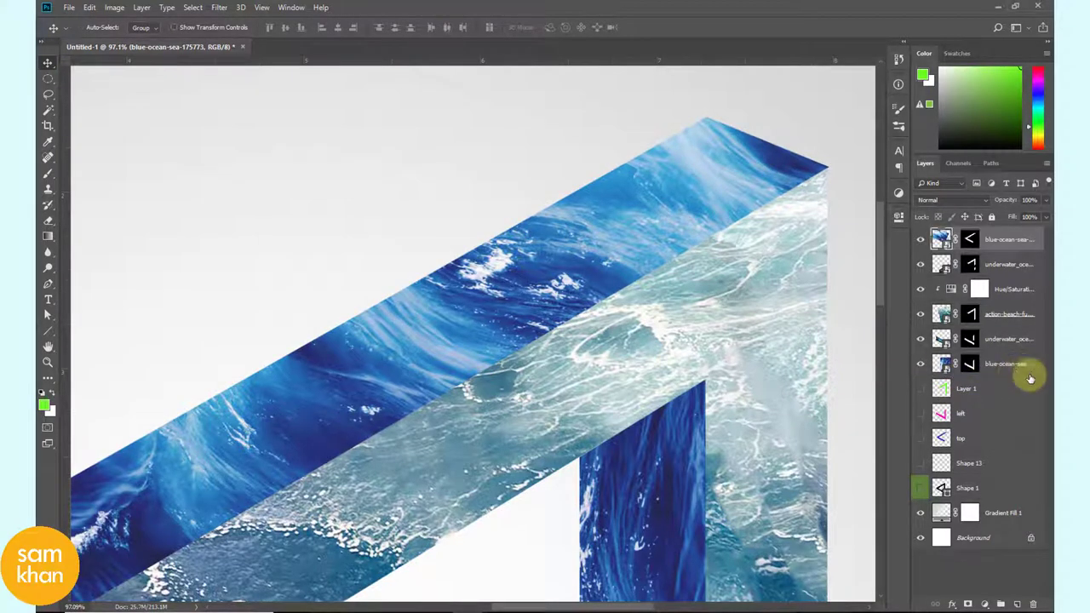
key(ctrl+z)
mouse_move(1031, 366)
mouse_down()
mouse_move(1029, 232)
mouse_move(1009, 244)
mouse_up()
click(920, 240)
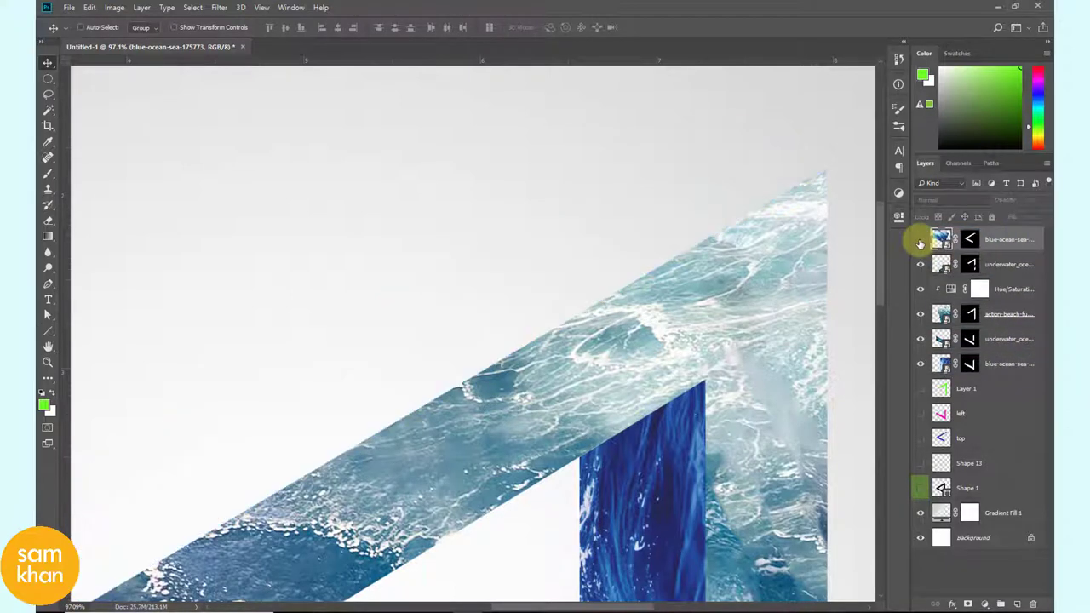
click(968, 241)
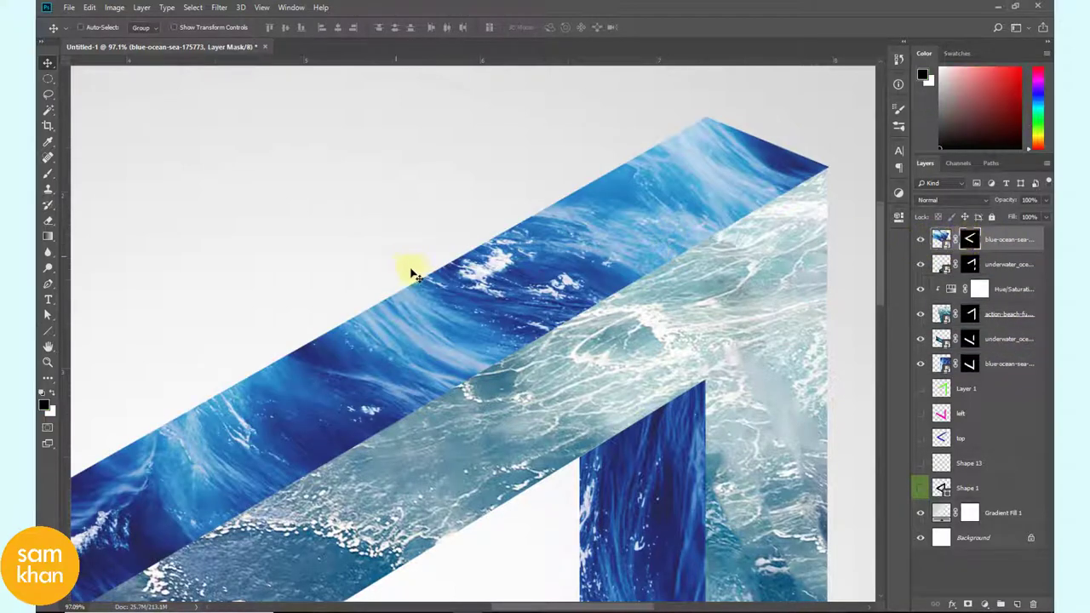
Touch up the blue strip's mask at its top-right corner with a white Brush
click(48, 173)
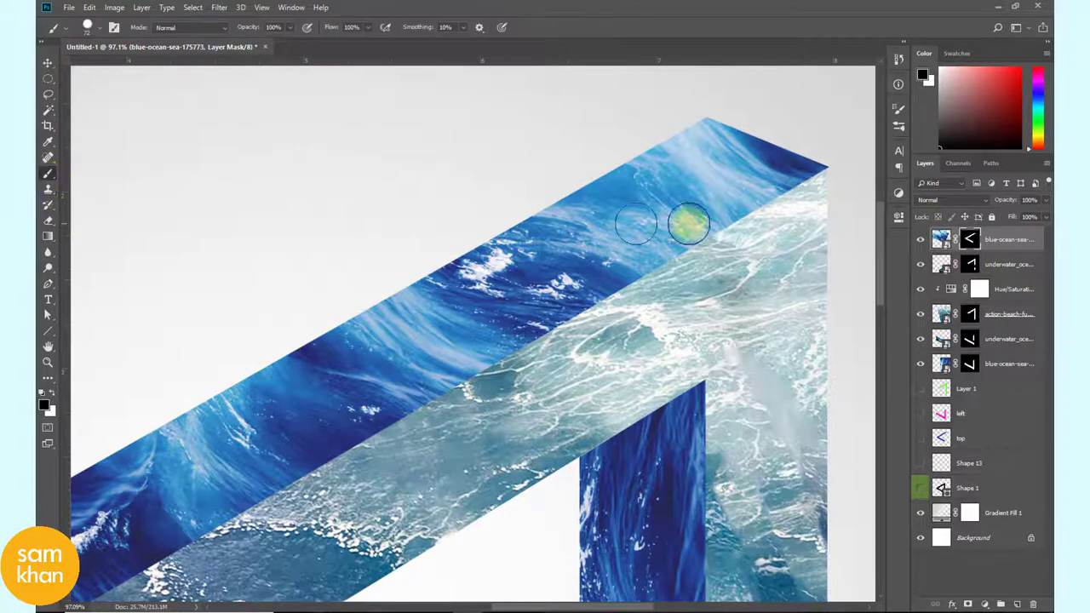
drag(770, 174, 749, 198)
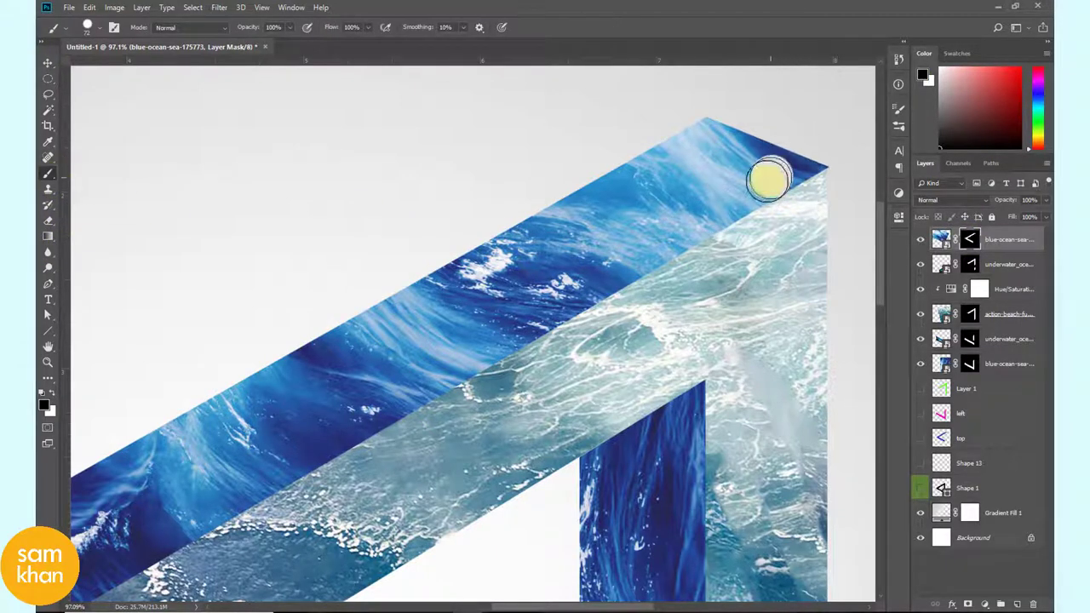
key(ctrl+z)
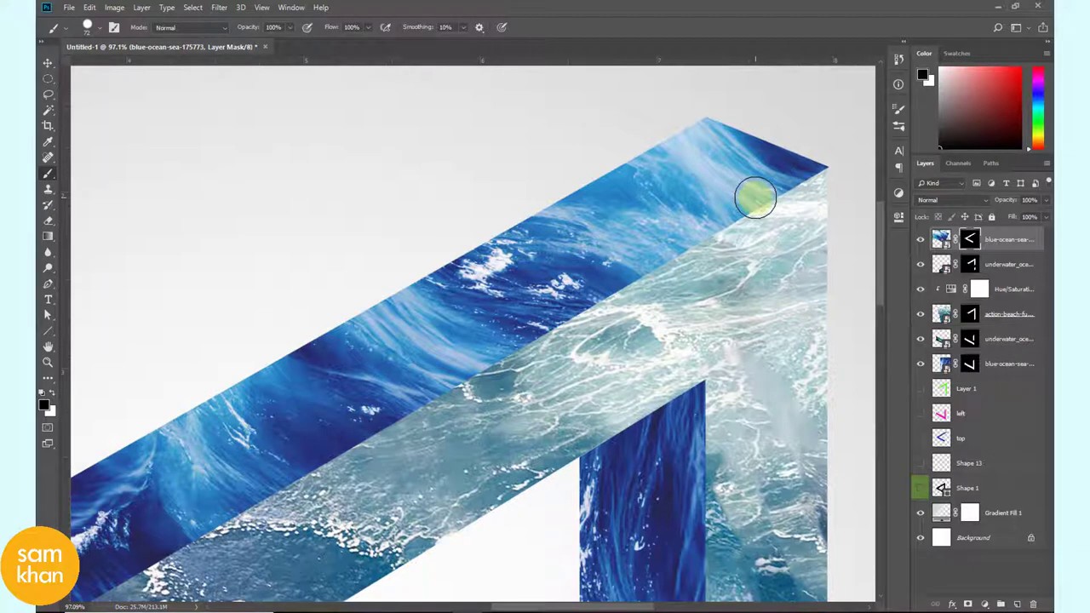
key(x)
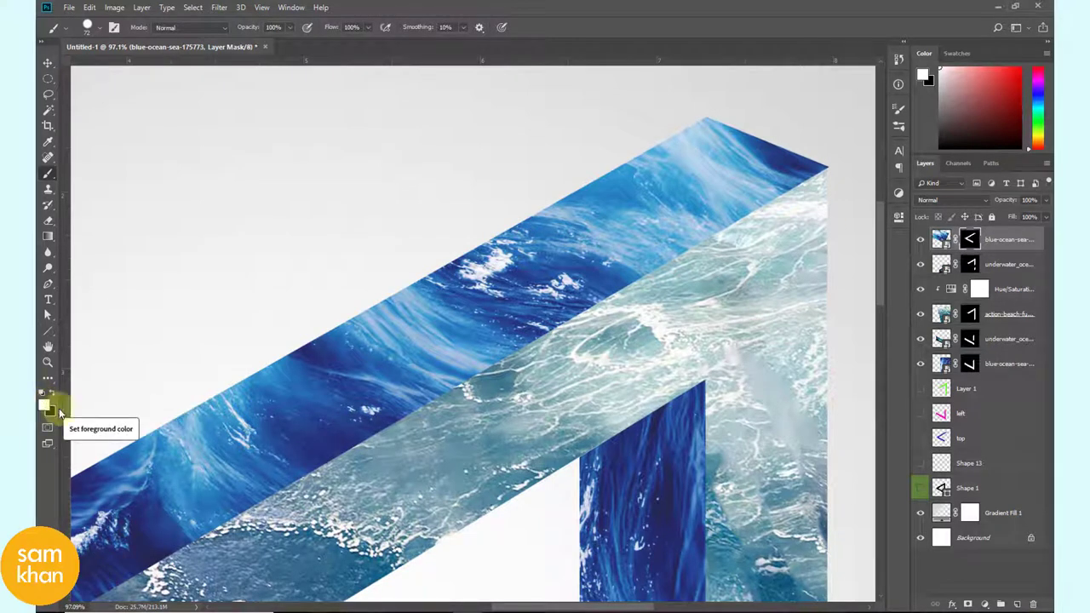
mouse_move(766, 181)
mouse_down()
mouse_move(657, 253)
mouse_move(743, 236)
mouse_up()
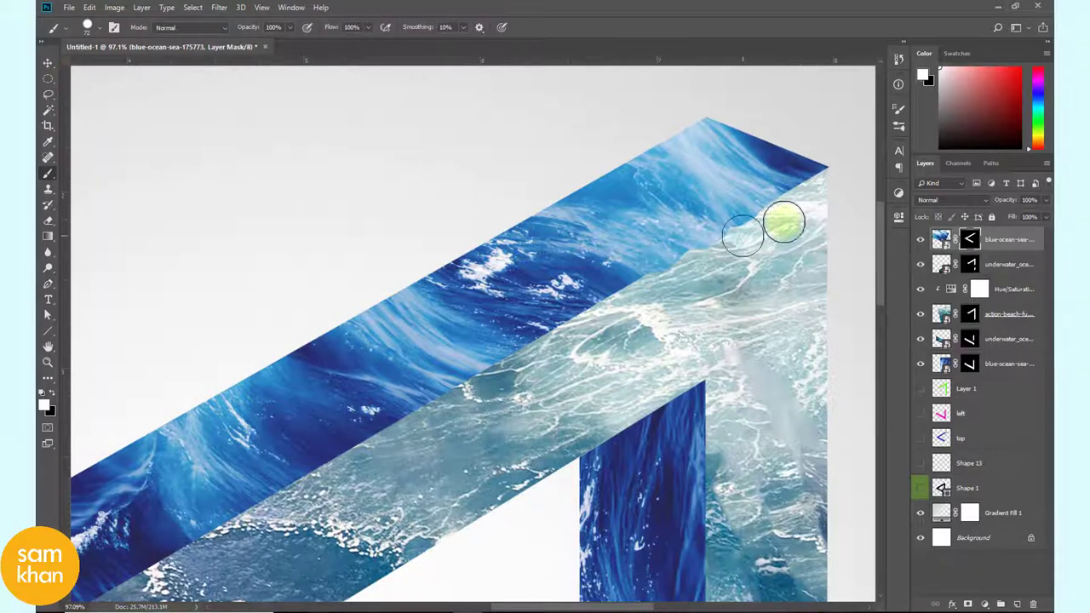
mouse_move(766, 183)
mouse_down()
mouse_move(778, 175)
mouse_move(748, 197)
mouse_up()
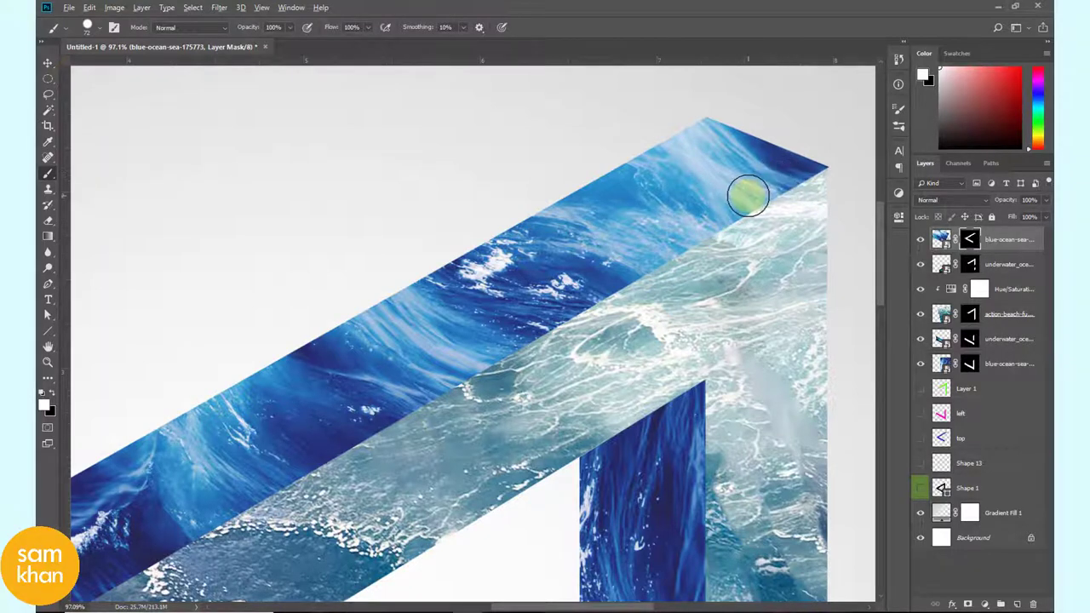
alt+right_click(749, 196)
click(783, 179)
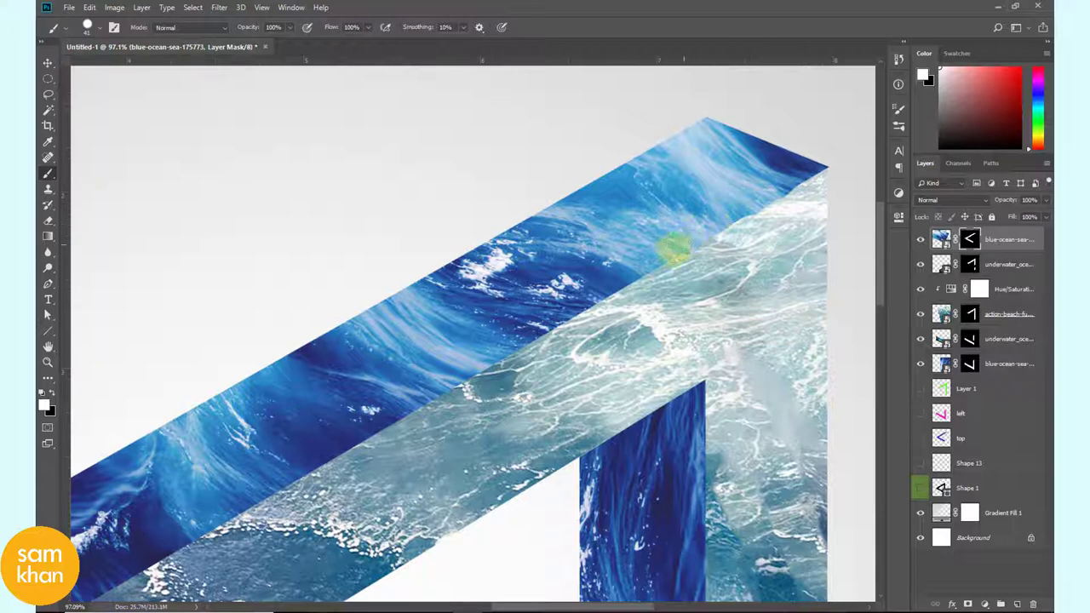
Paint black along the blue stripe's upper edge to start a wavy outline
mouse_move(673, 248)
mouse_down()
mouse_move(586, 304)
mouse_move(688, 219)
mouse_move(462, 358)
mouse_move(664, 224)
mouse_move(705, 210)
mouse_move(372, 399)
mouse_up()
drag(725, 280, 454, 222)
scroll(454, 222, up, 2)
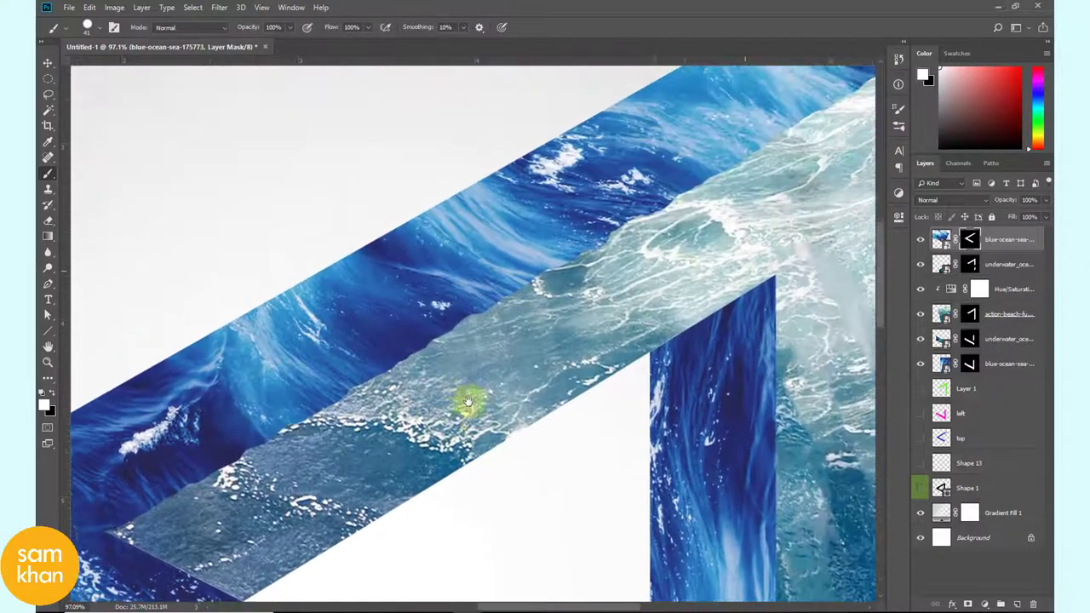
scroll(469, 401, up, 2)
scroll(698, 268, up, 1)
scroll(746, 348, up, 1)
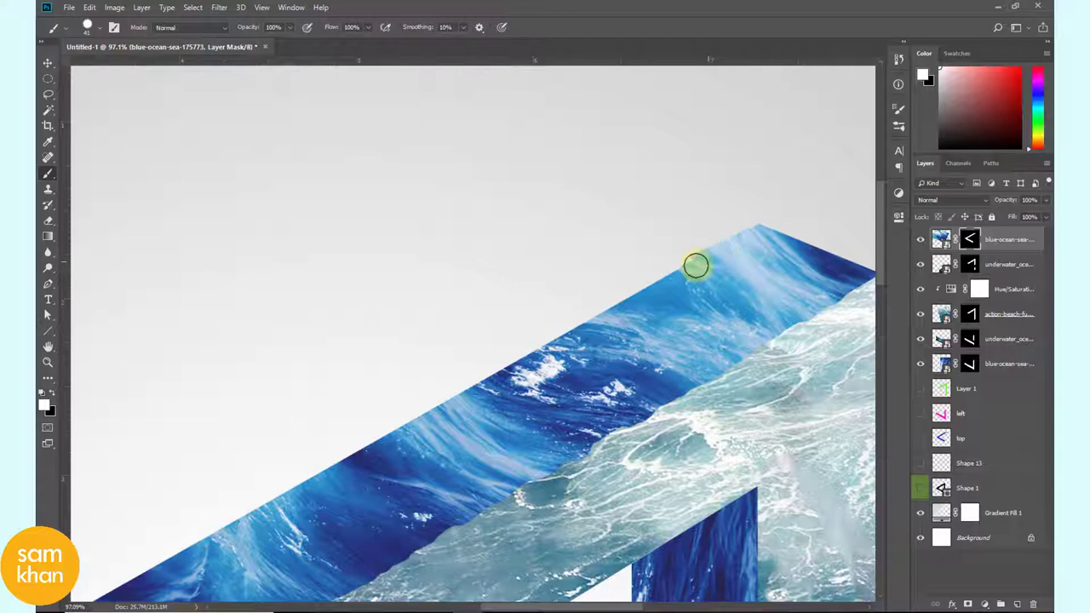
drag(695, 266, 621, 314)
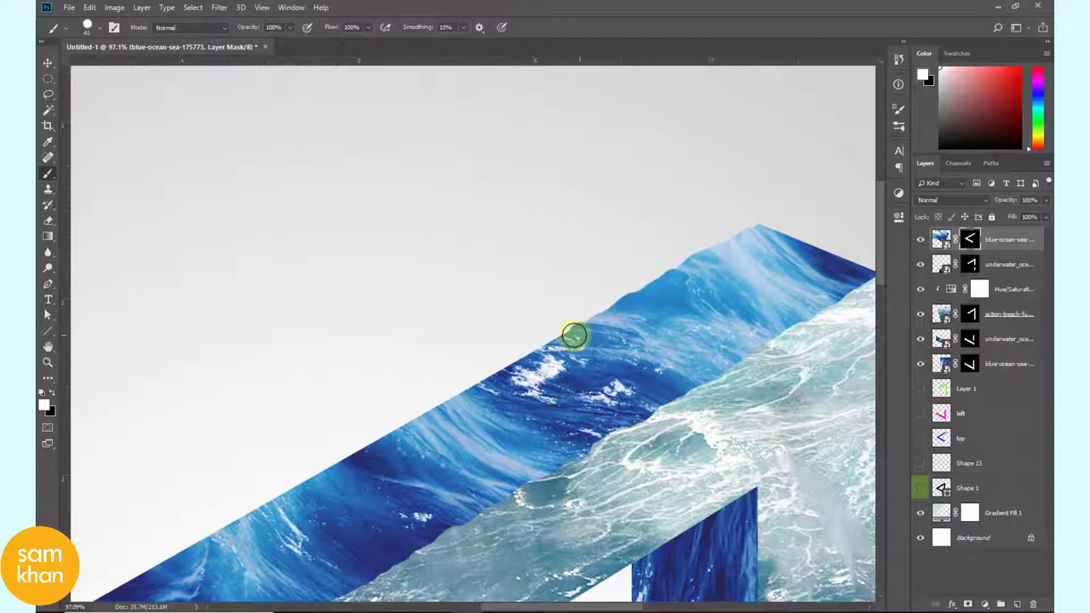
With panels hidden, continue the wavy upper edge down to the triangle's left corner
scroll(655, 337, down, 2)
scroll(767, 281, left, 2)
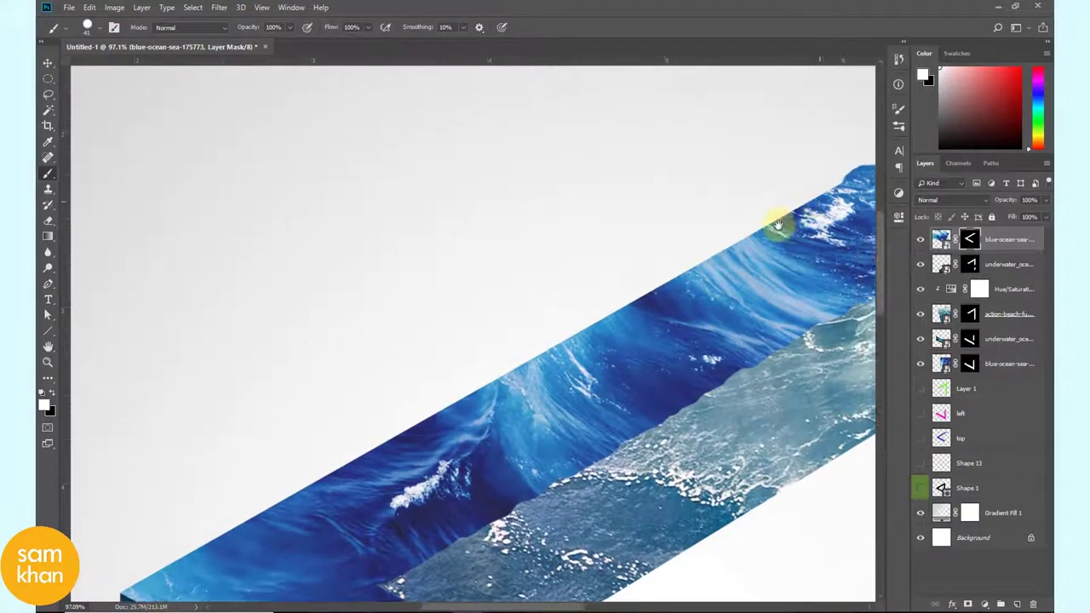
scroll(777, 224, up, 1)
scroll(792, 218, right, 1)
key(Tab)
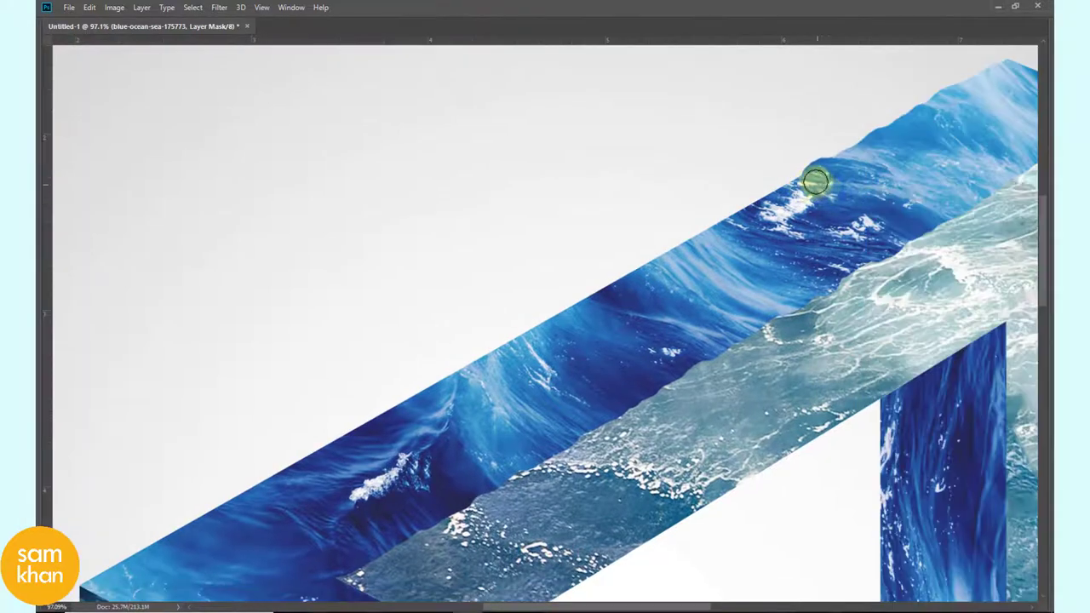
mouse_move(787, 189)
mouse_down()
mouse_move(730, 207)
mouse_move(644, 279)
mouse_move(404, 401)
mouse_move(744, 136)
mouse_up()
drag(729, 183, 419, 354)
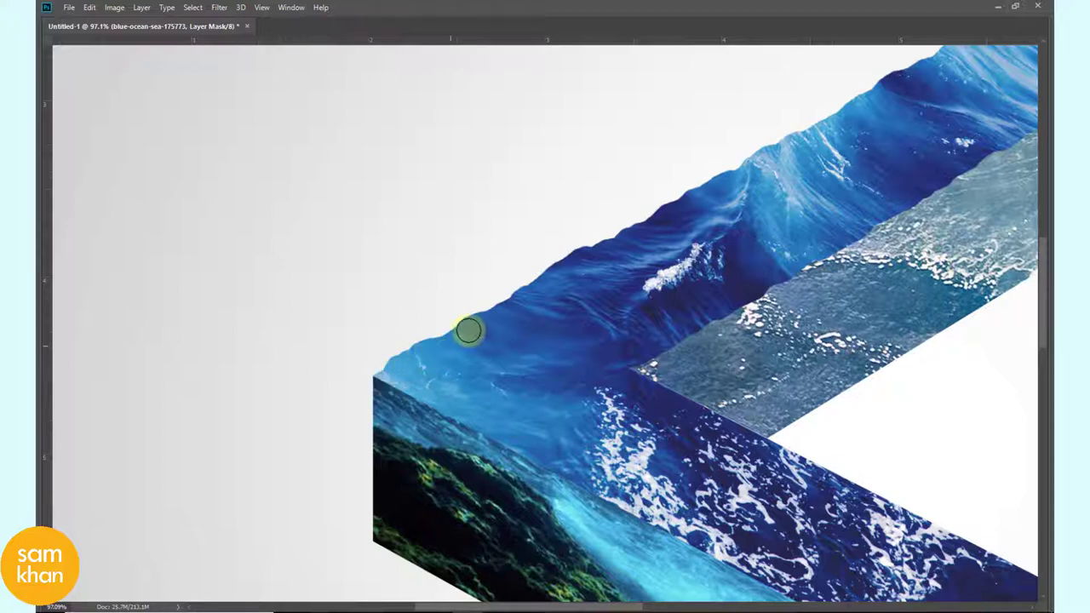
drag(647, 281, 418, 267)
Soften the seam between the two faces at the left corner on the mask
scroll(626, 253, down, 5)
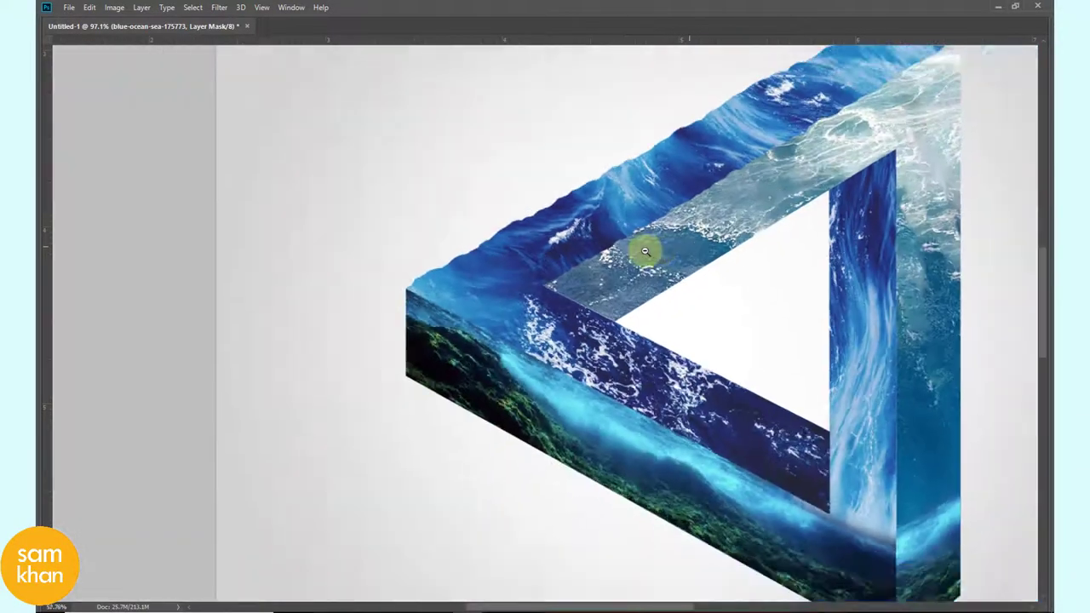
scroll(622, 313, up, 3)
scroll(452, 275, up, 2)
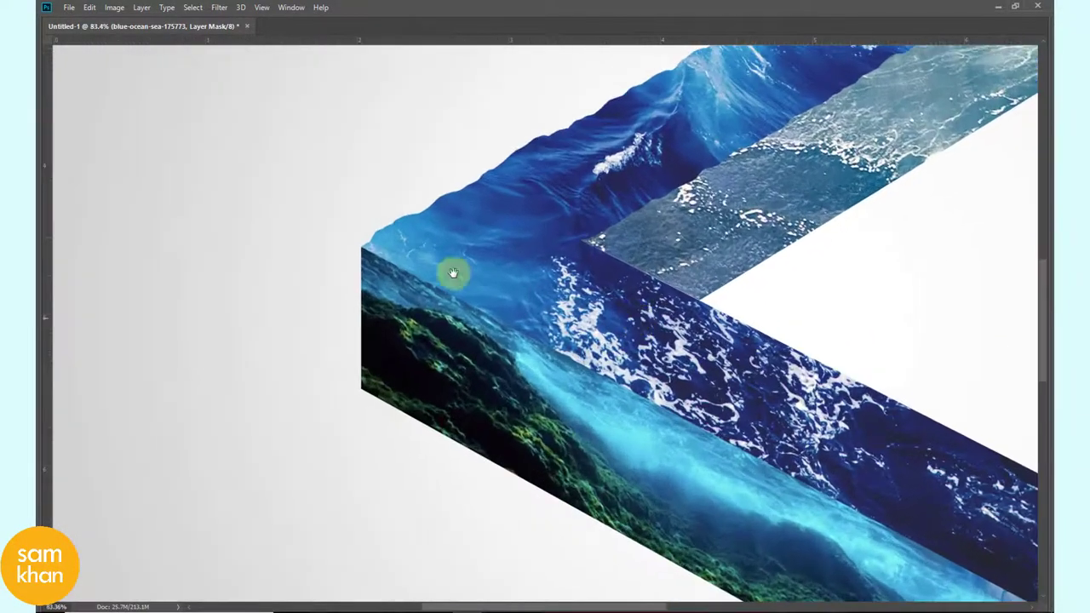
scroll(378, 289, up, 2)
scroll(369, 280, up, 1)
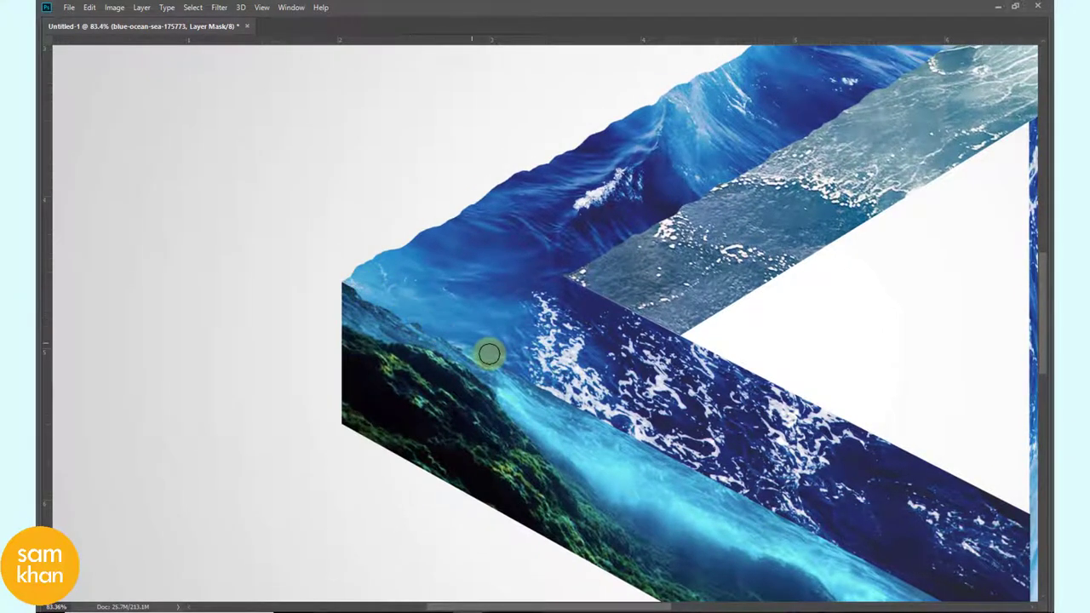
mouse_move(488, 354)
mouse_down()
mouse_move(773, 501)
mouse_move(323, 224)
mouse_move(520, 343)
mouse_move(543, 350)
mouse_move(452, 287)
mouse_move(577, 351)
mouse_up()
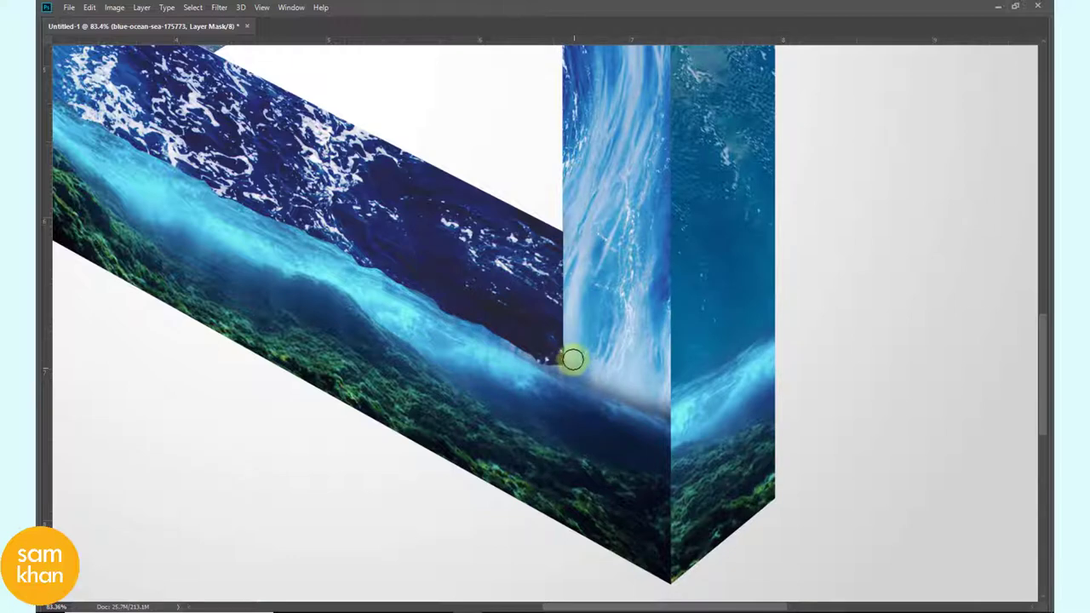
scroll(562, 374, up, 3)
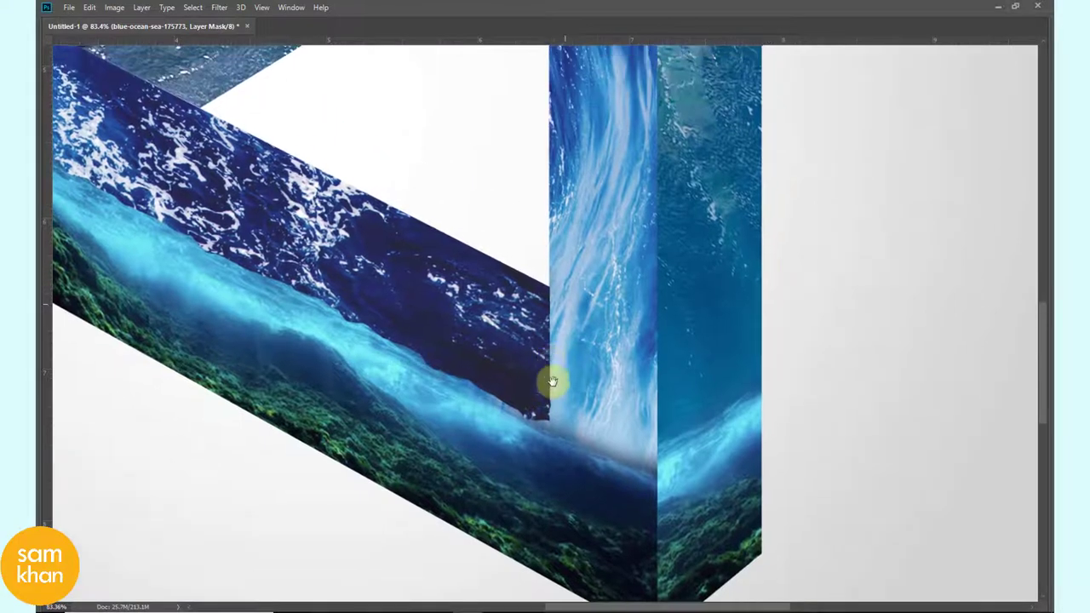
scroll(552, 400, up, 3)
Paint white along the lower dark-blue band's inner edge to reveal a wavy, foamy outline
key(Tab)
scroll(433, 377, up, 3)
scroll(433, 377, left, 4)
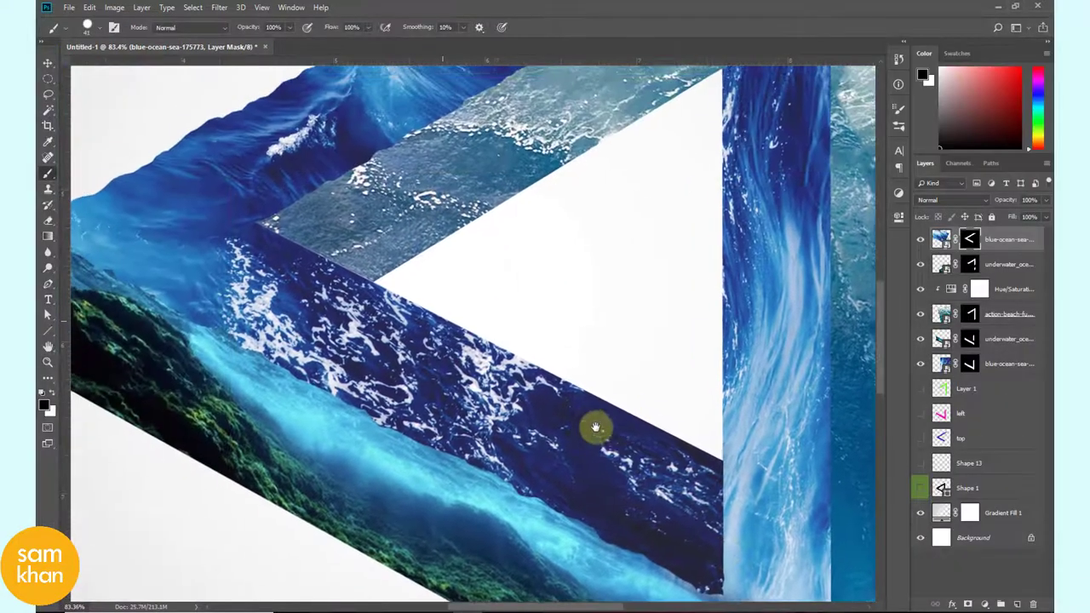
key(x)
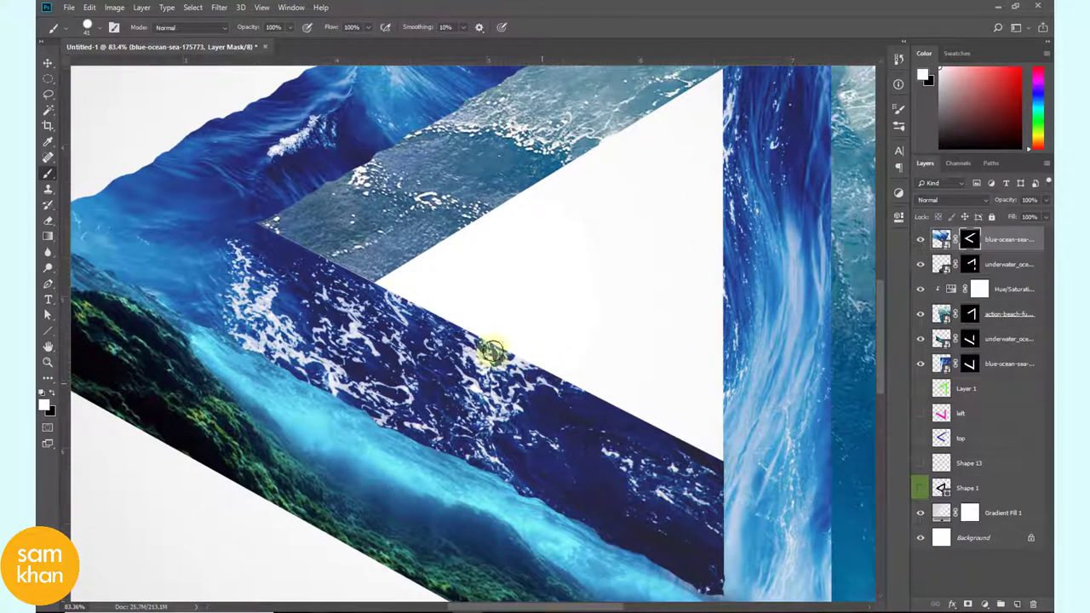
drag(297, 253, 423, 321)
drag(456, 335, 690, 452)
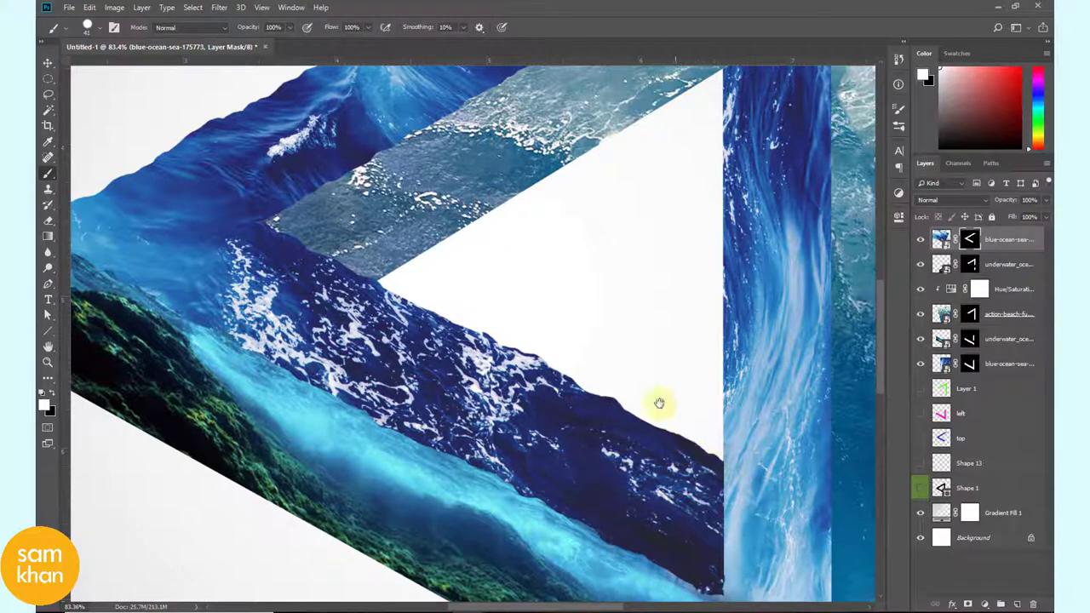
drag(659, 403, 577, 301)
scroll(730, 272, down, 1)
scroll(363, 300, down, 1)
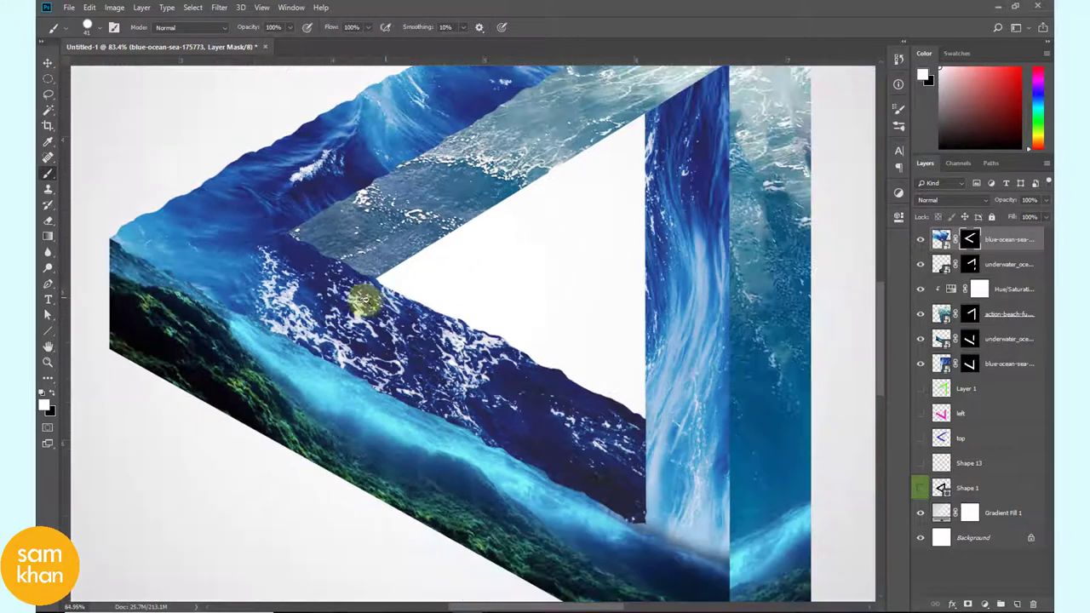
scroll(363, 300, down, 1)
Rename the top-face layer 'top' and the action-beach layer 'right'
double_click(1009, 239)
text(top1)
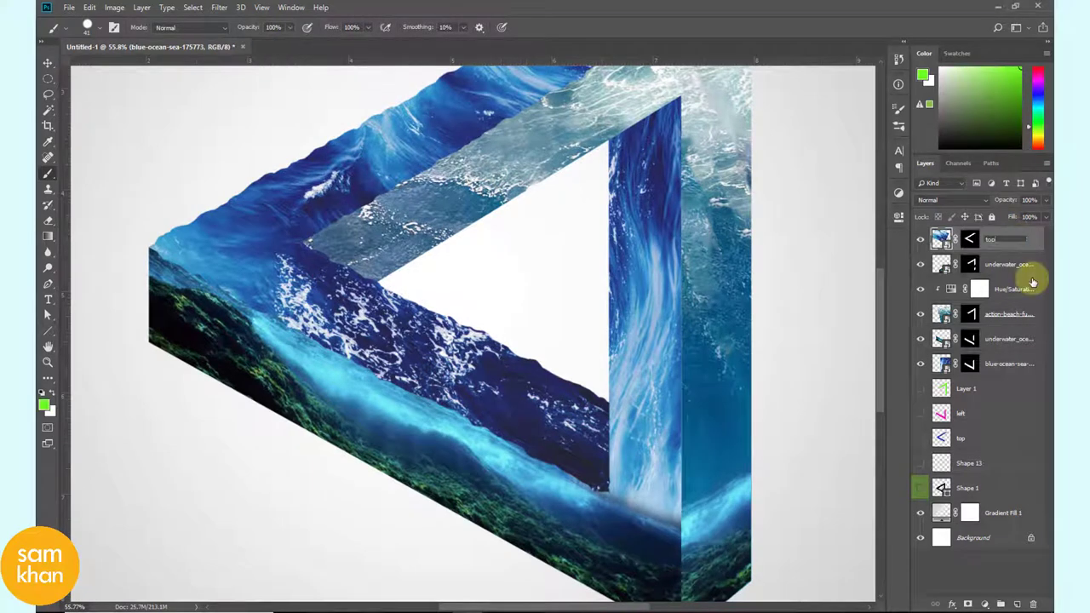
key(Return)
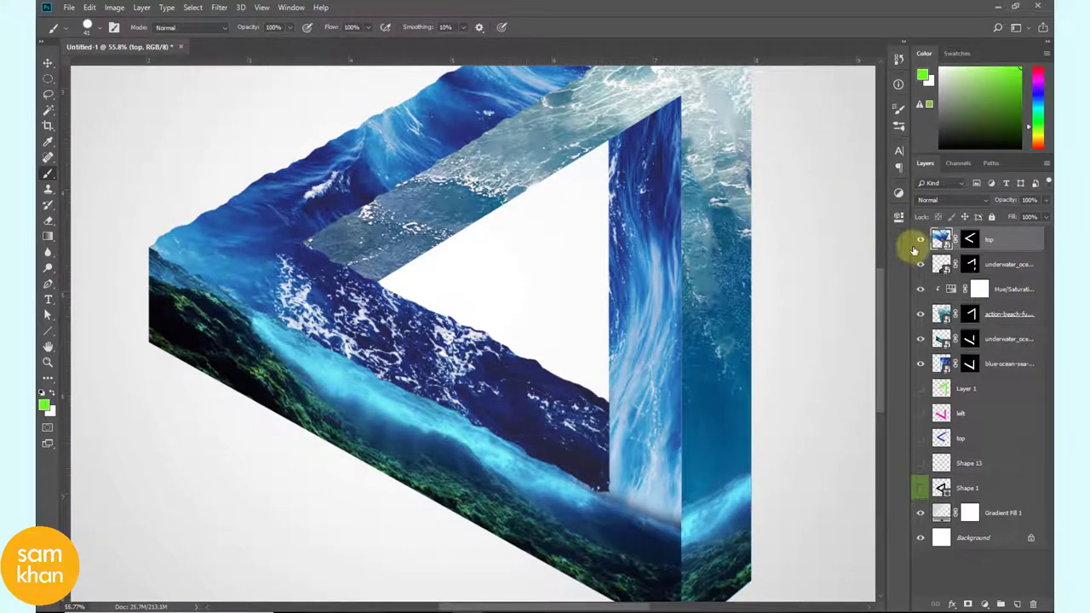
click(919, 239)
key(v)
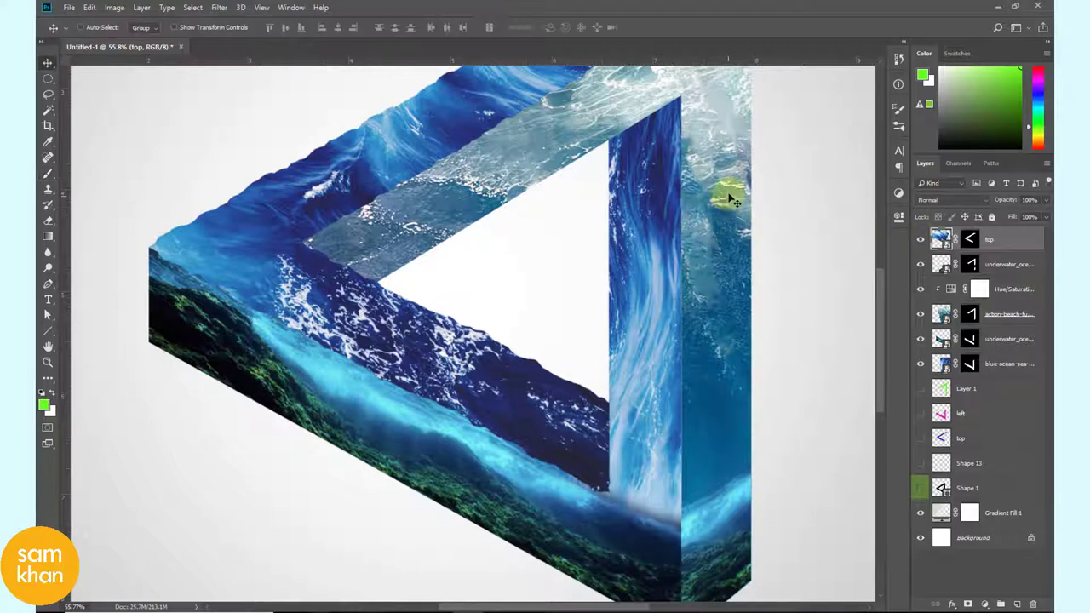
ctrl+click(728, 198)
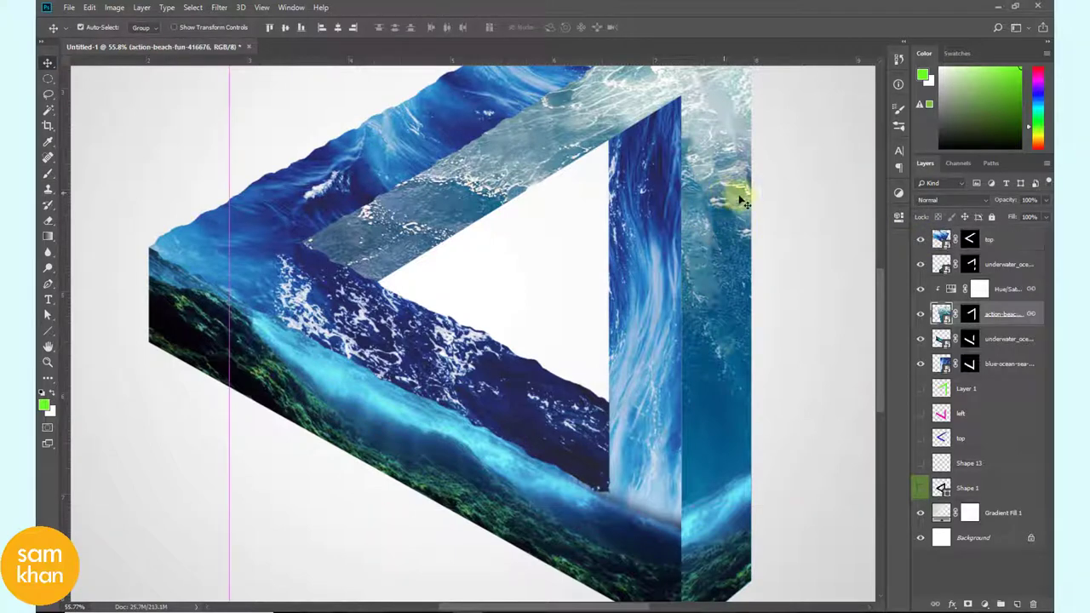
click(919, 313)
double_click(1007, 314)
text(right)
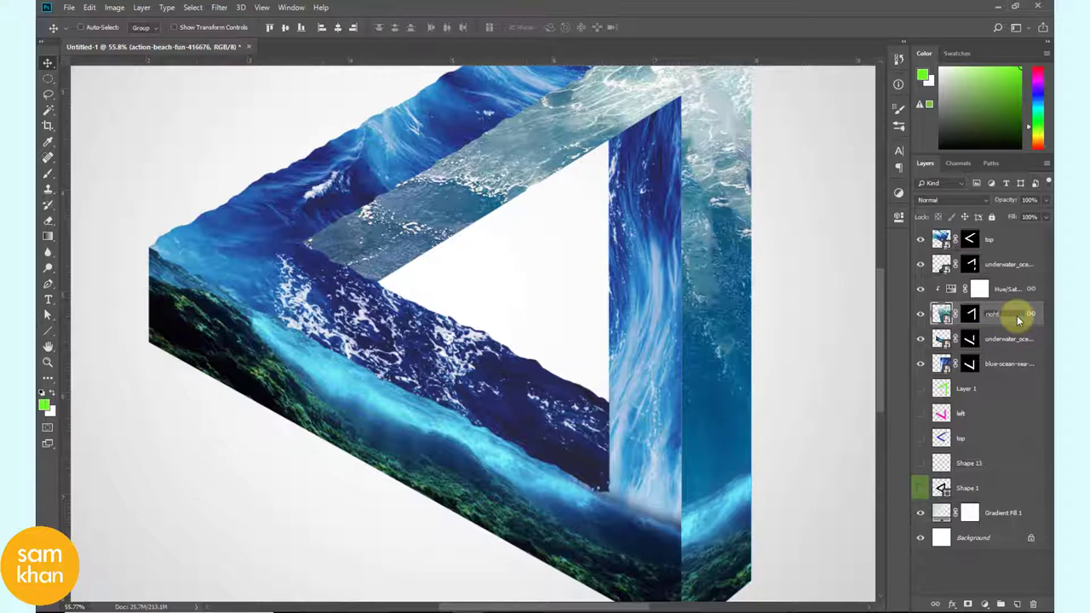
key(Return)
Brush black on the right layer's mask down the strip's outer edge, removing the bulges
click(970, 314)
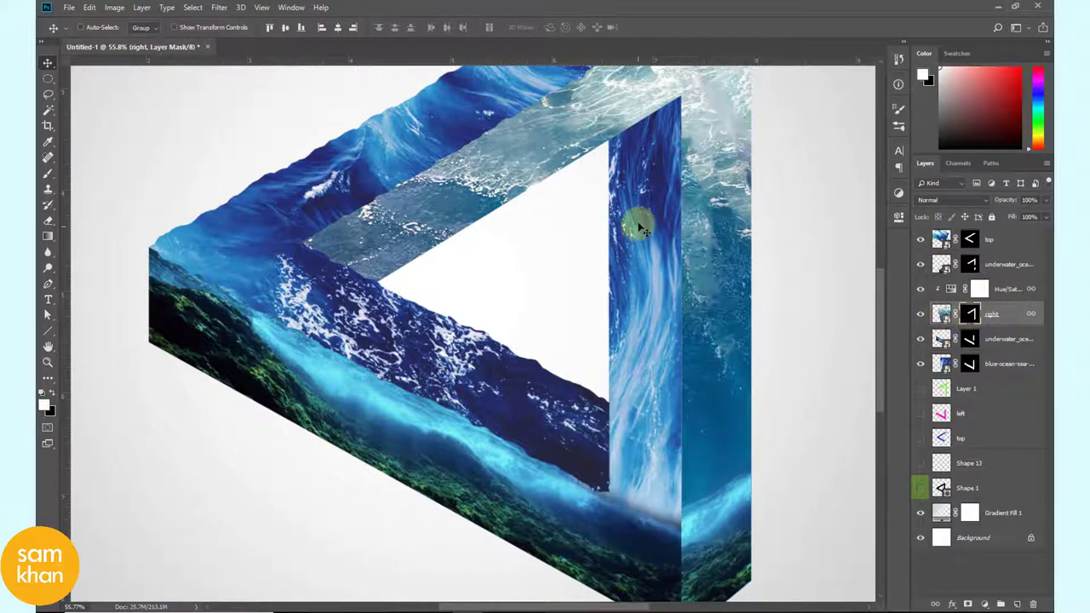
scroll(643, 228, right, 2)
scroll(647, 281, up, 3)
key(b)
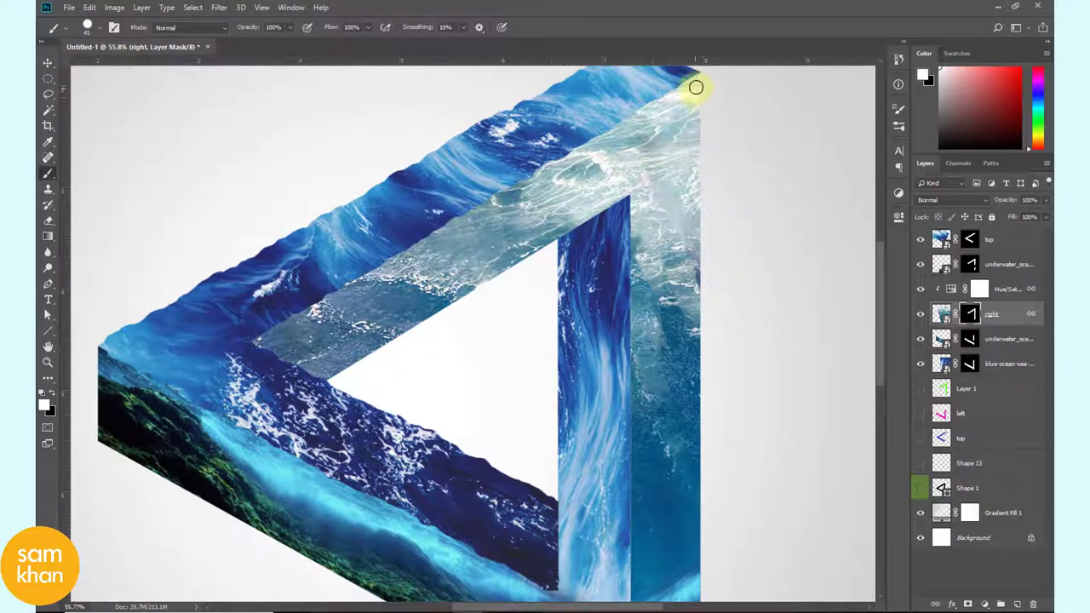
scroll(690, 111, up, 2)
scroll(721, 151, up, 2)
scroll(652, 236, up, 1)
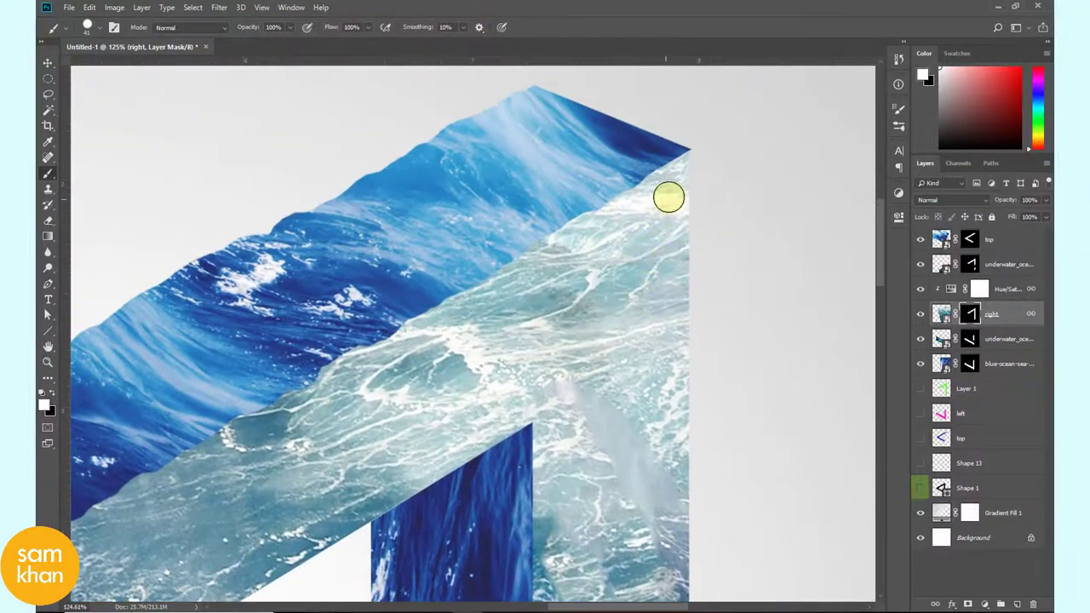
drag(680, 260, 676, 318)
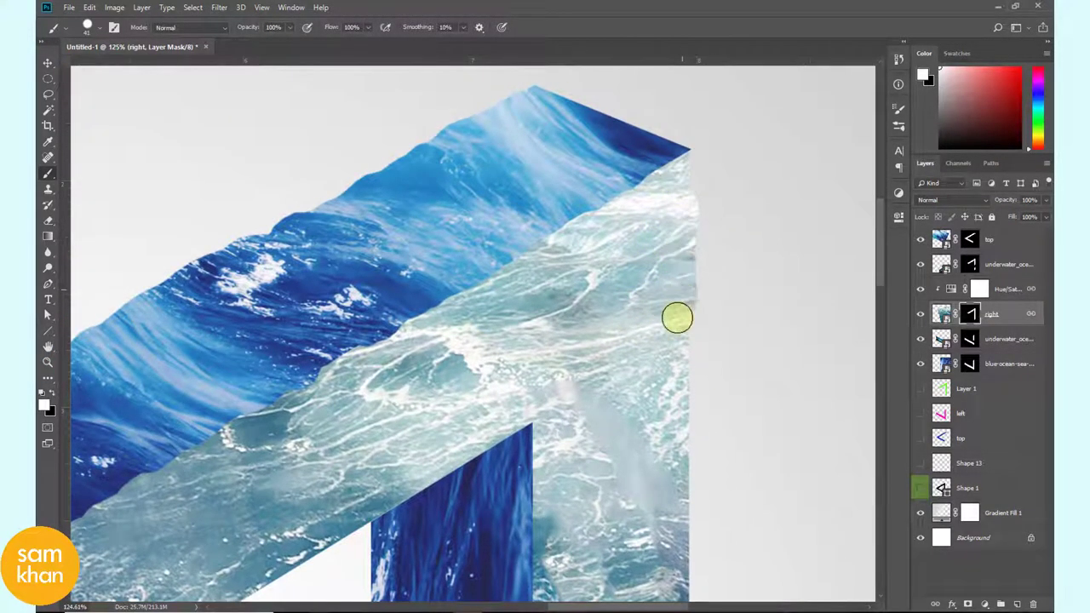
mouse_move(685, 415)
mouse_down()
mouse_move(710, 207)
mouse_move(712, 503)
mouse_move(670, 539)
mouse_move(672, 198)
mouse_move(674, 482)
mouse_up()
scroll(652, 513, down, 3)
mouse_move(681, 524)
mouse_down()
mouse_move(673, 226)
mouse_move(690, 294)
mouse_up()
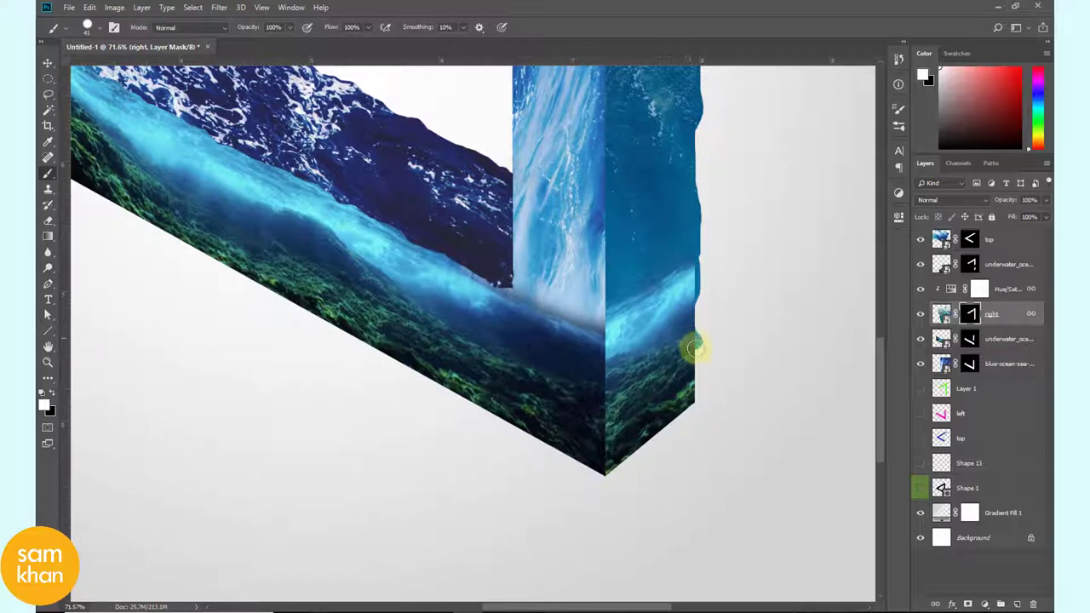
mouse_move(691, 368)
mouse_down()
mouse_move(689, 294)
mouse_move(673, 304)
mouse_move(686, 247)
mouse_move(685, 344)
mouse_up()
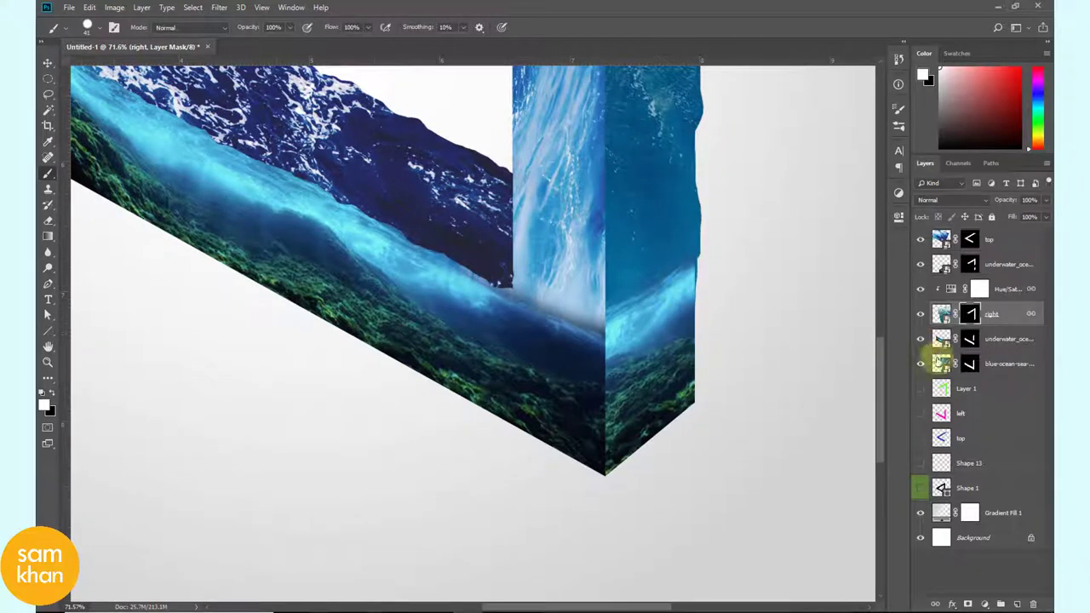
Check which strips the underwater layers cover and target the upper underwater layer's mask
click(930, 338)
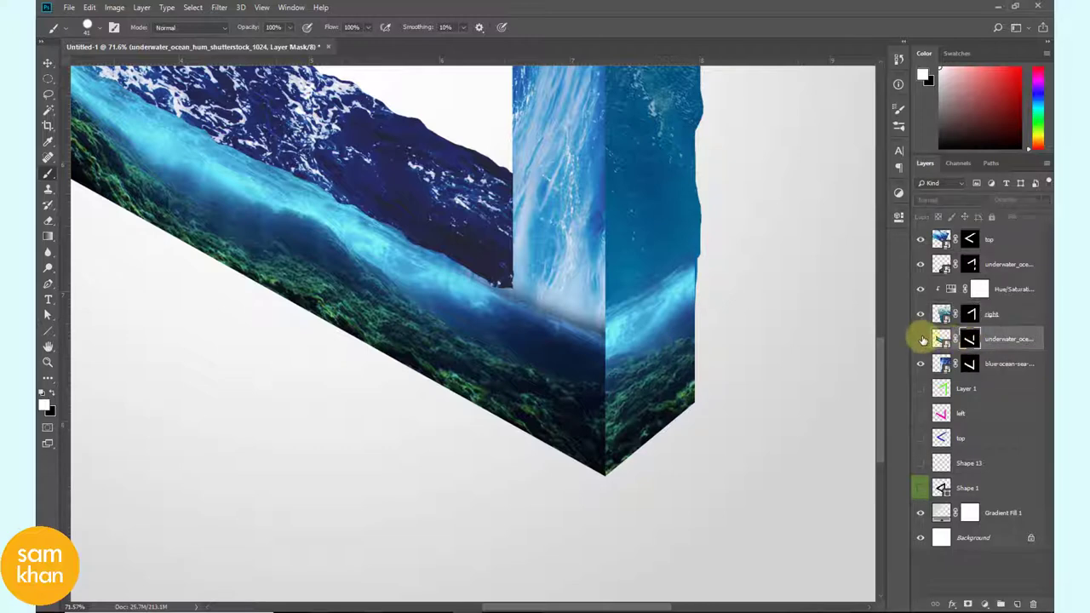
click(919, 338)
click(919, 364)
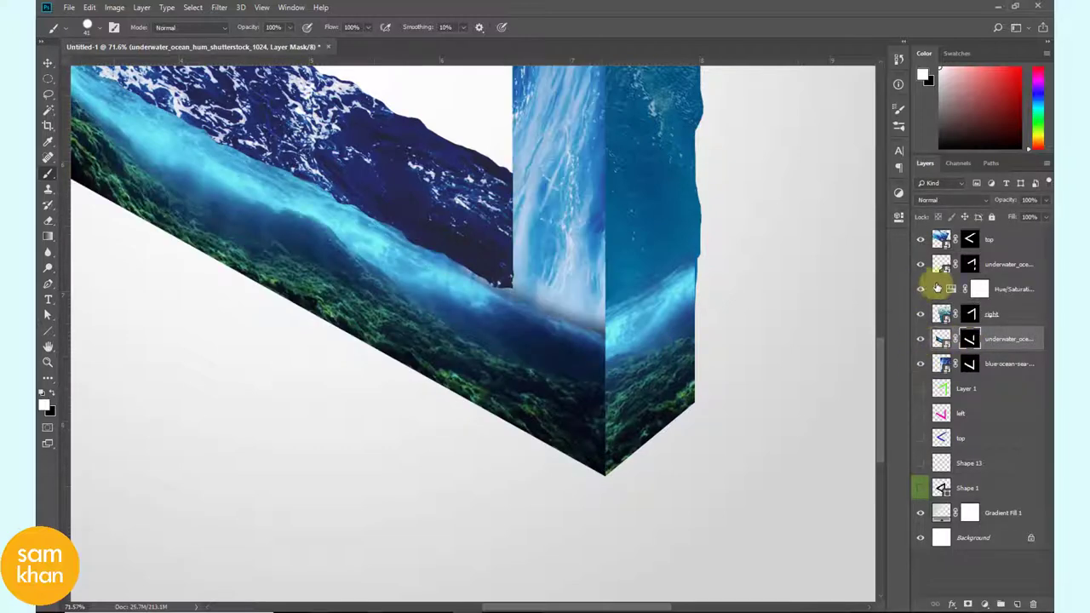
click(920, 264)
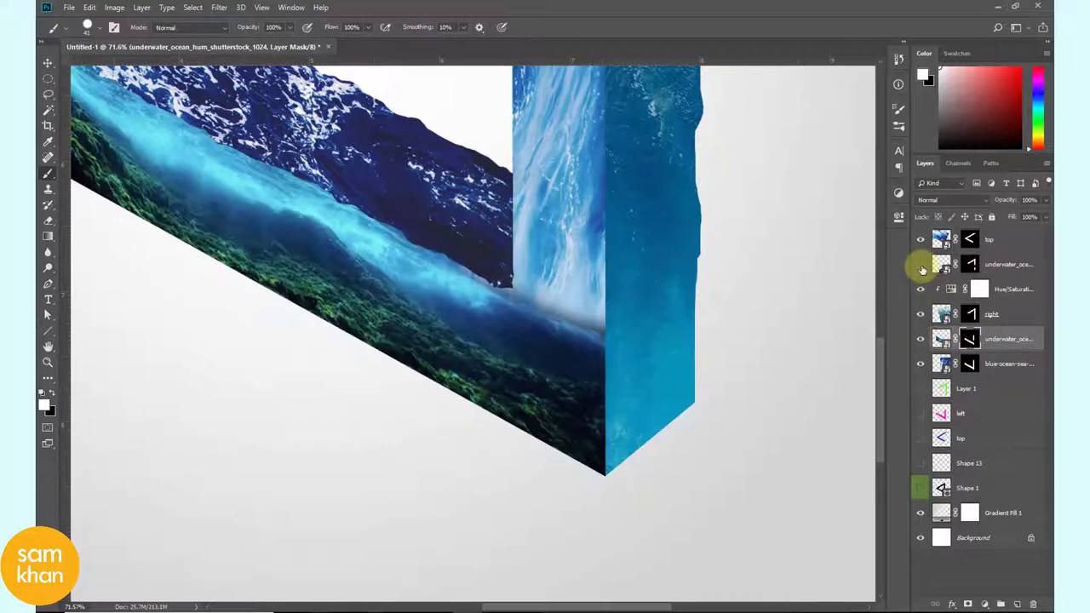
click(972, 263)
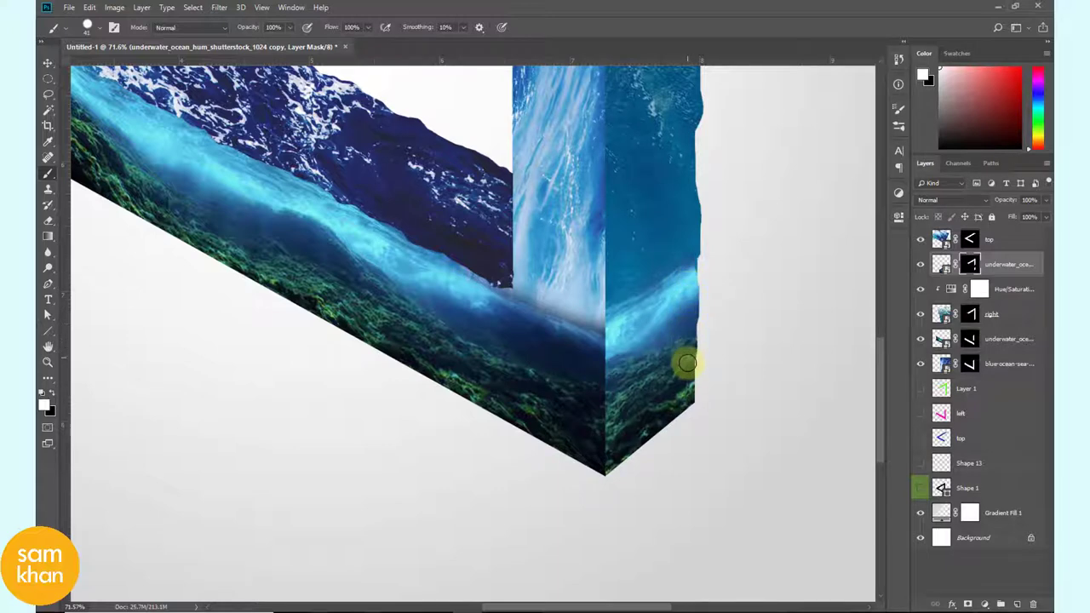
Paint black on the underwater mask along the right face's edge and seam
drag(684, 388, 703, 321)
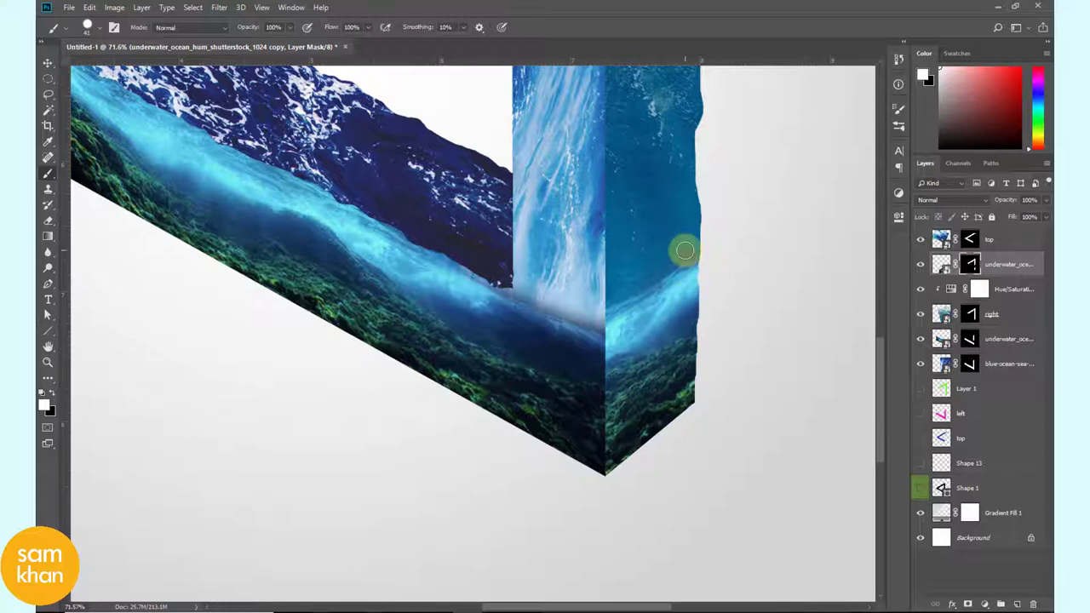
mouse_move(675, 270)
mouse_down()
mouse_move(627, 316)
mouse_move(669, 268)
mouse_move(645, 298)
mouse_move(700, 252)
mouse_up()
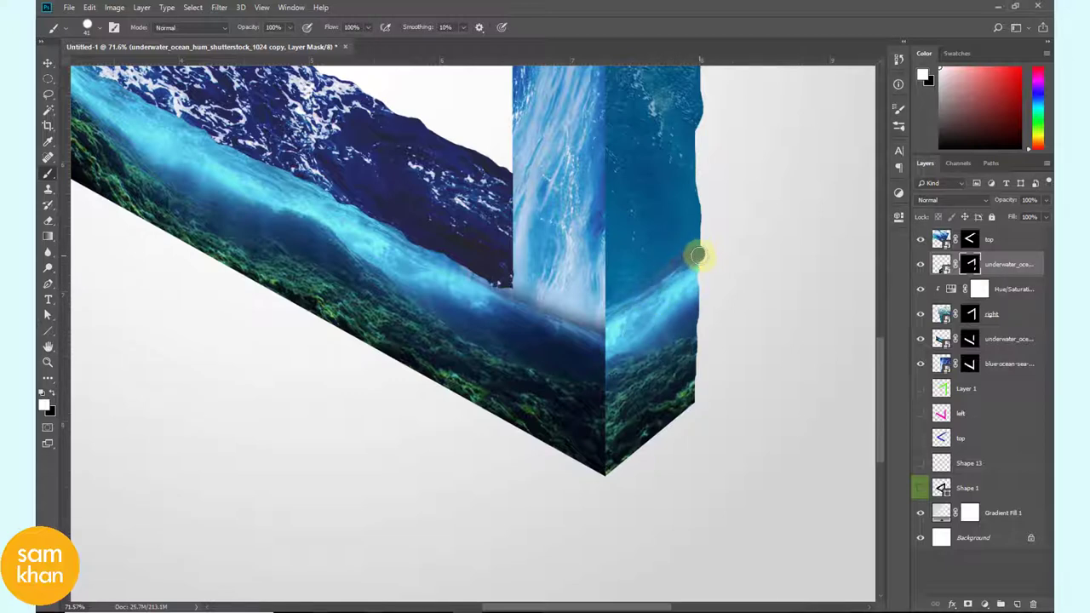
drag(645, 329, 710, 289)
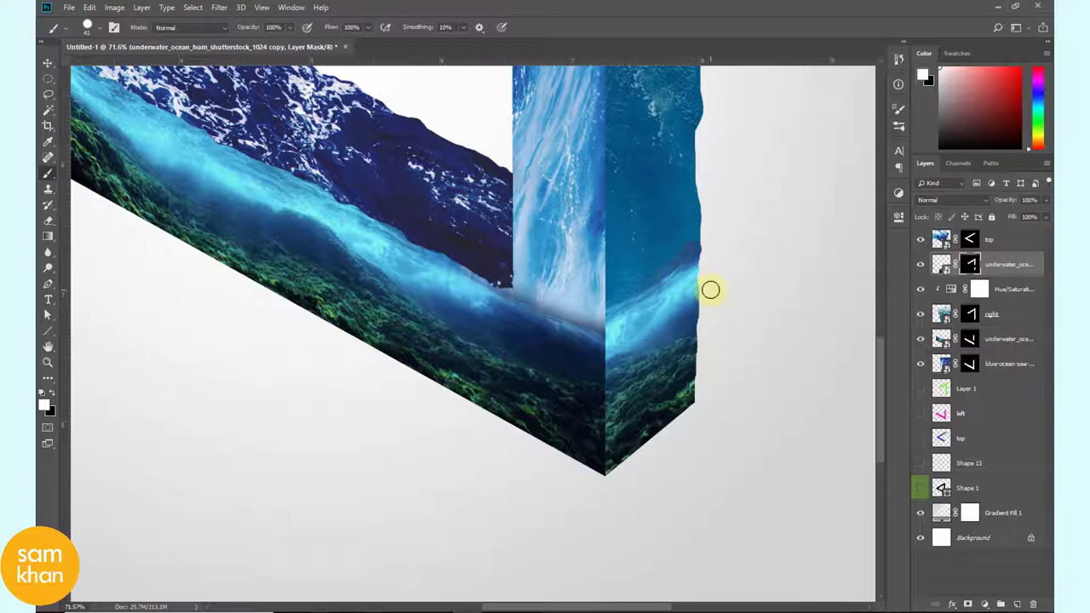
right_click(700, 263)
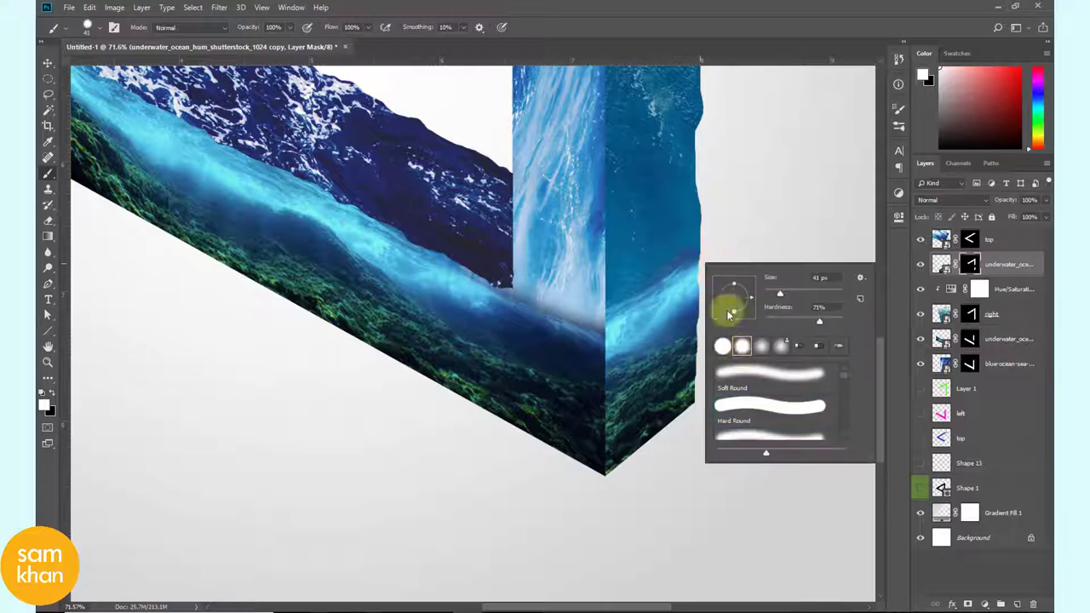
click(685, 240)
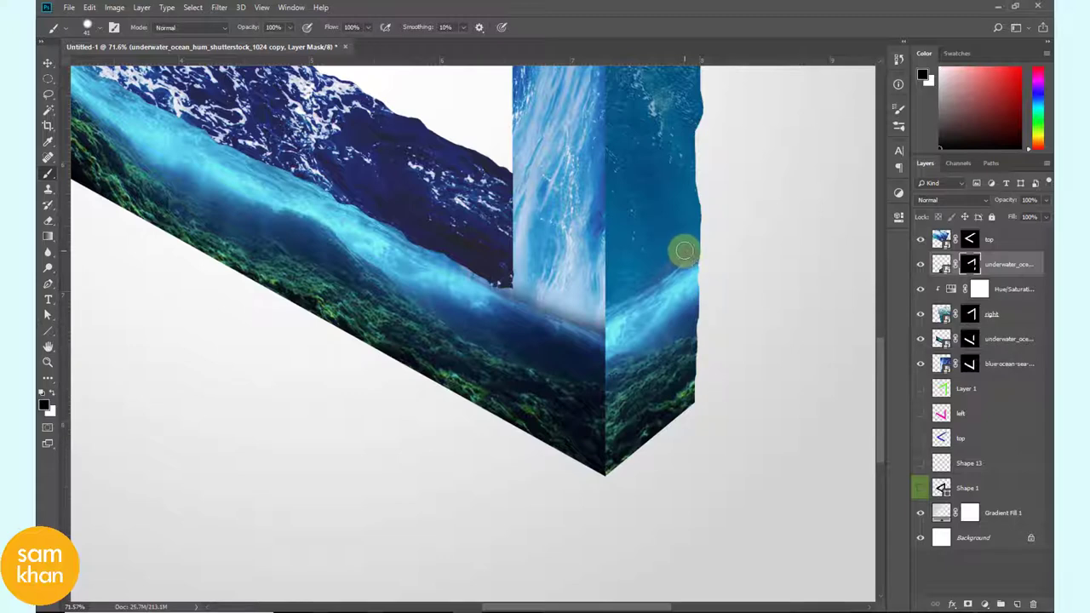
drag(689, 242, 658, 269)
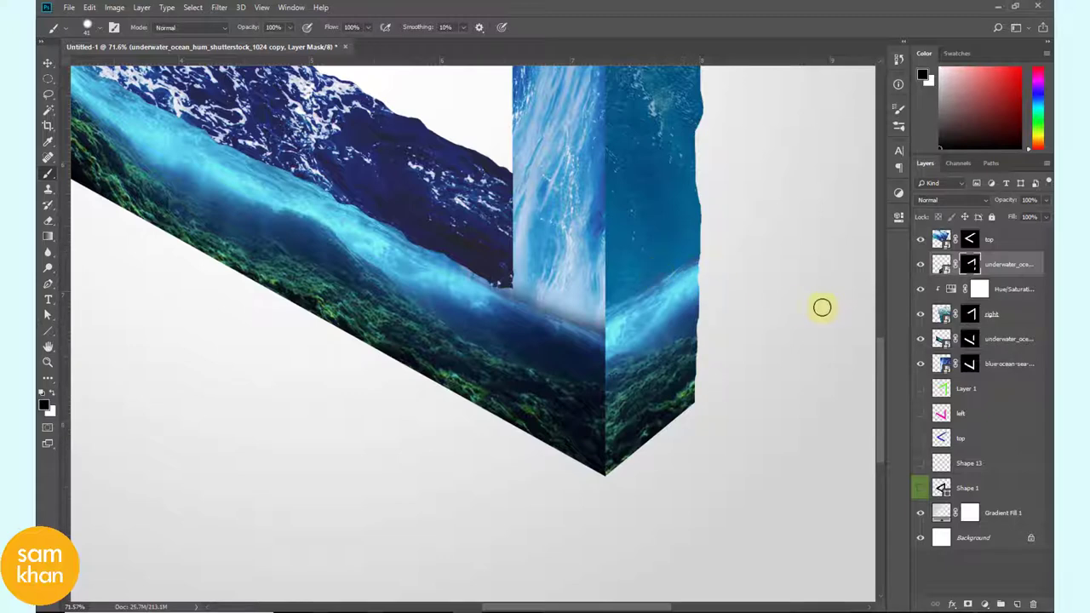
Zoom out to the whole triangle and select the right layer's mask, toggling it to compare
drag(679, 317, 757, 316)
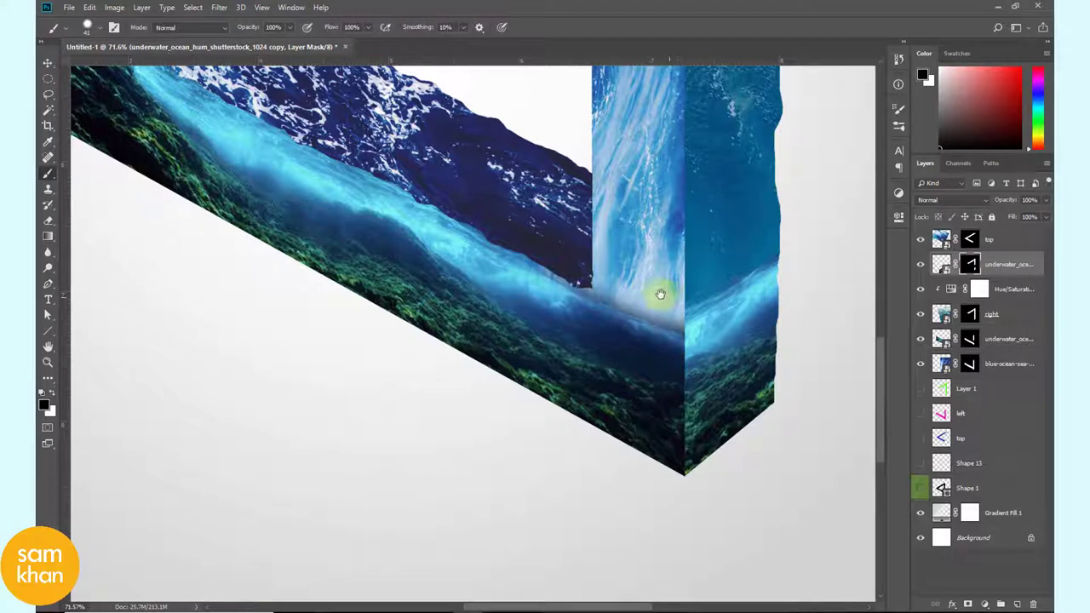
scroll(584, 284, down, 3)
drag(591, 263, 576, 375)
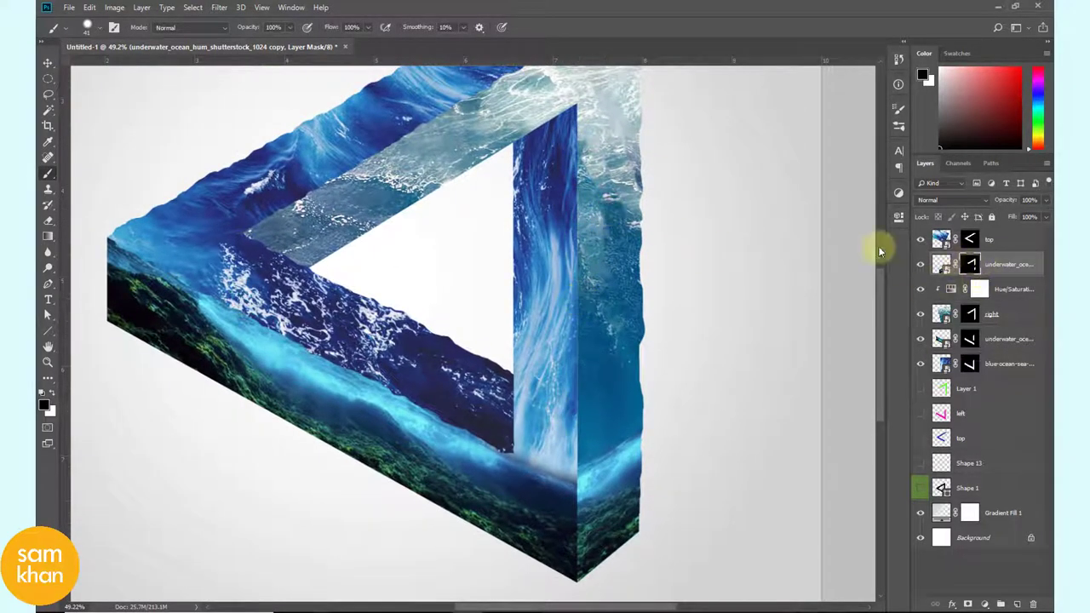
click(970, 313)
click(920, 314)
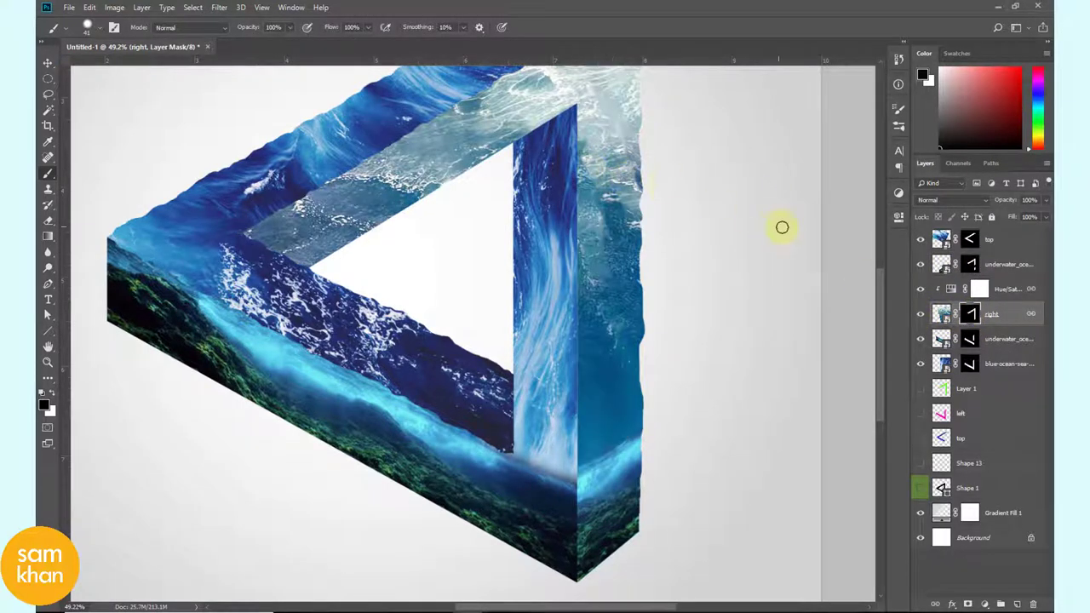
Zoom into the right corner and repaint the right face mask down the seam
drag(591, 125, 587, 119)
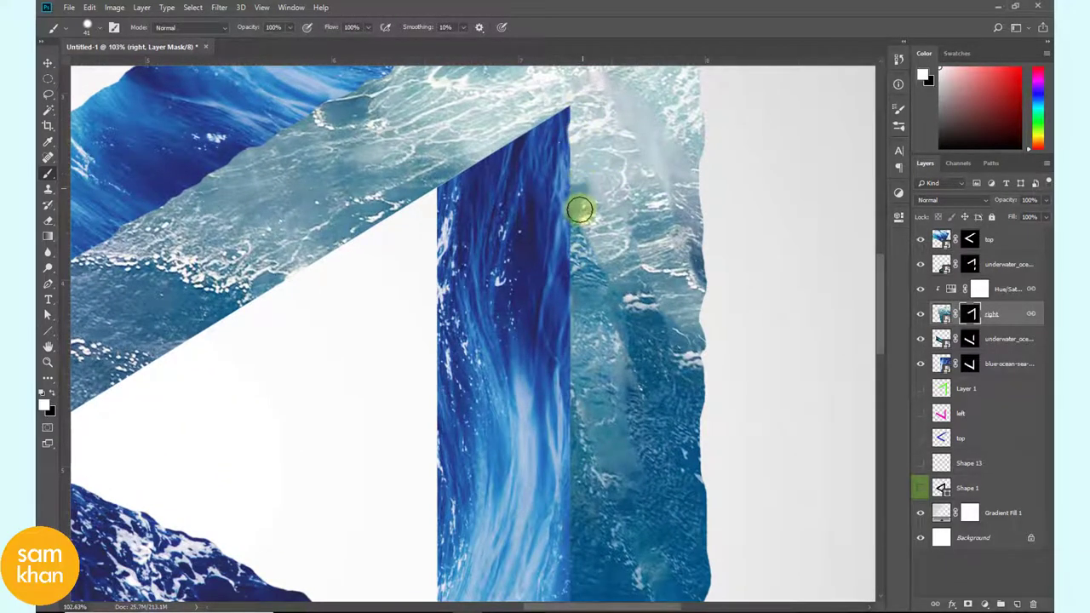
mouse_move(579, 208)
mouse_down()
mouse_move(574, 309)
mouse_move(587, 327)
mouse_up()
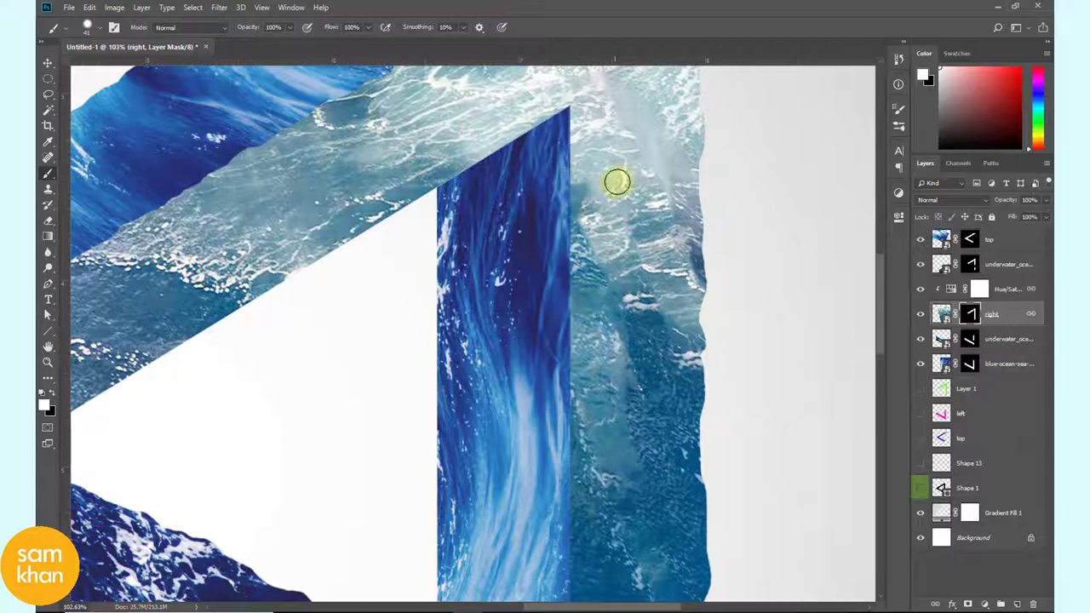
mouse_move(577, 150)
mouse_down()
mouse_move(569, 372)
mouse_move(625, 253)
mouse_move(618, 455)
mouse_move(639, 287)
mouse_move(638, 387)
mouse_move(654, 431)
mouse_move(678, 260)
mouse_move(656, 394)
mouse_move(639, 394)
mouse_move(669, 312)
mouse_move(676, 382)
mouse_move(681, 301)
mouse_move(667, 221)
mouse_move(685, 223)
mouse_move(684, 408)
mouse_up()
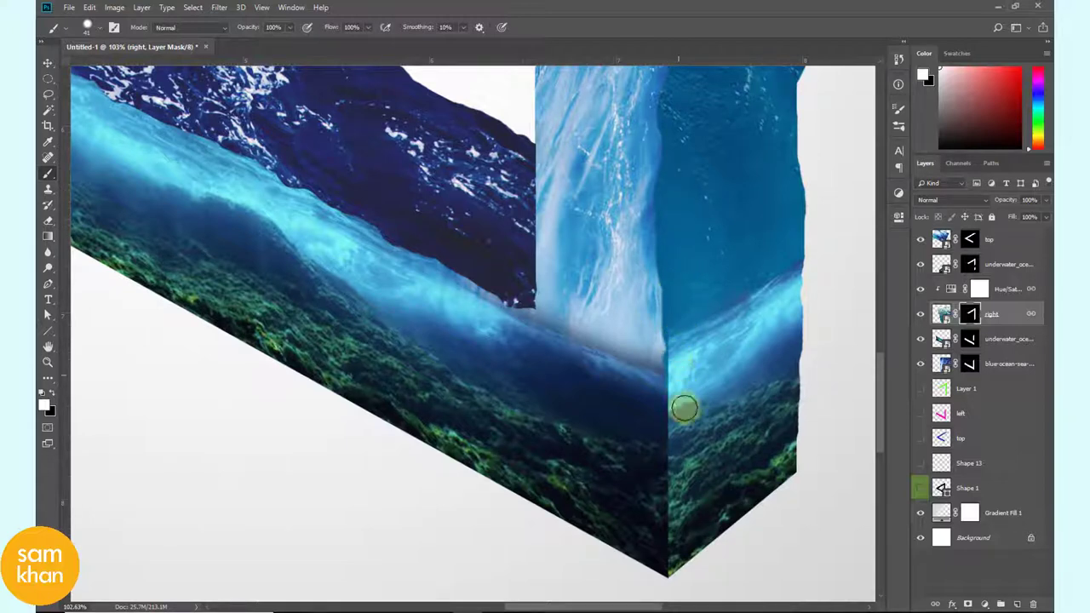
Paint the upper underwater layer's mask down the vertical corner seam, undoing a stray stroke
click(919, 264)
click(971, 267)
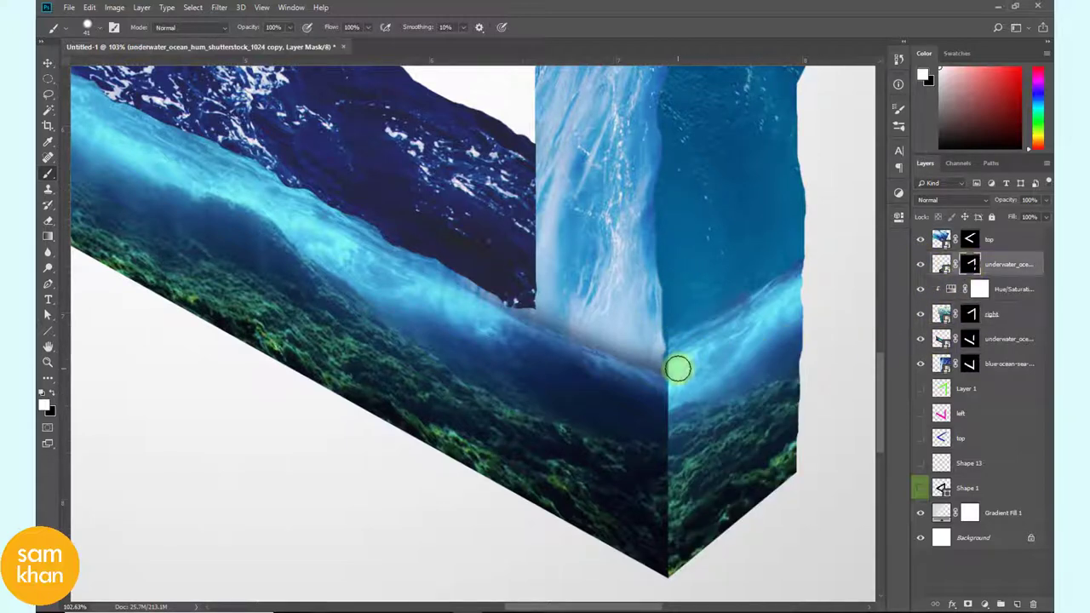
drag(680, 404, 675, 473)
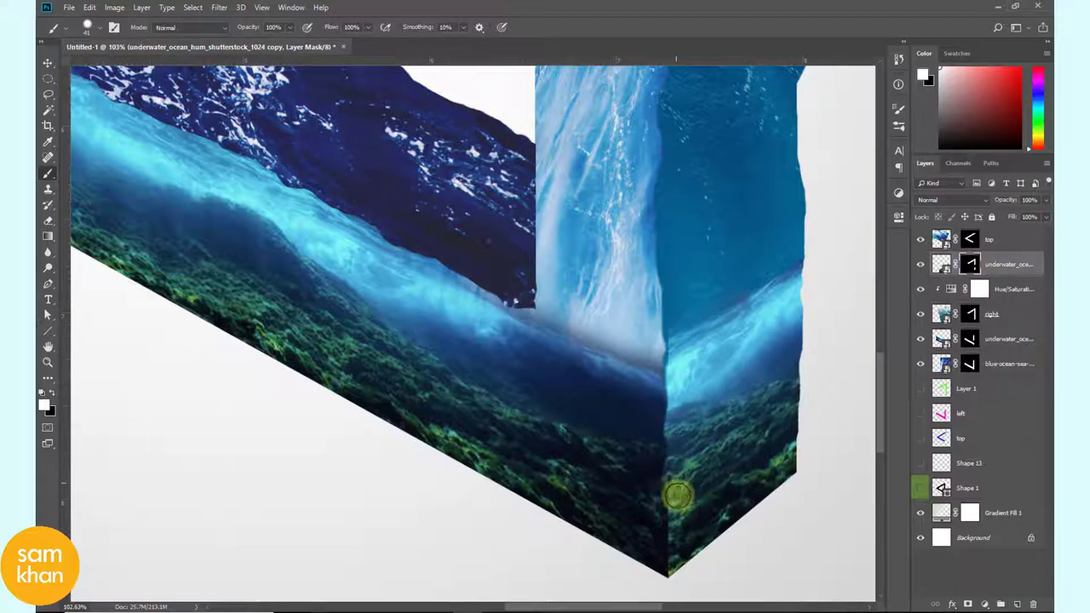
drag(652, 331, 792, 497)
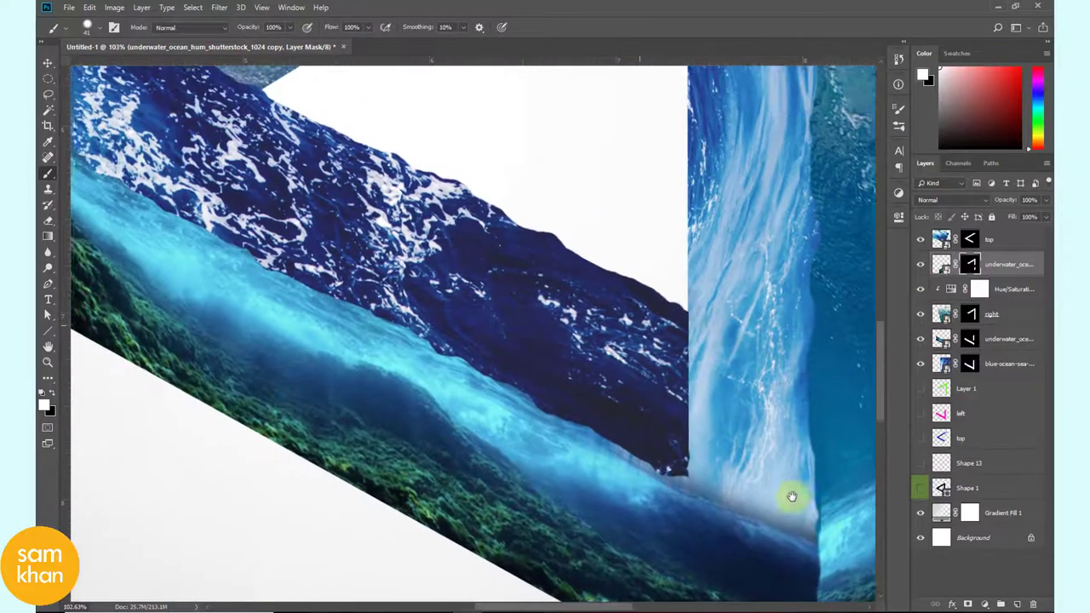
mouse_move(729, 353)
mouse_down()
mouse_move(688, 389)
mouse_move(775, 225)
mouse_up()
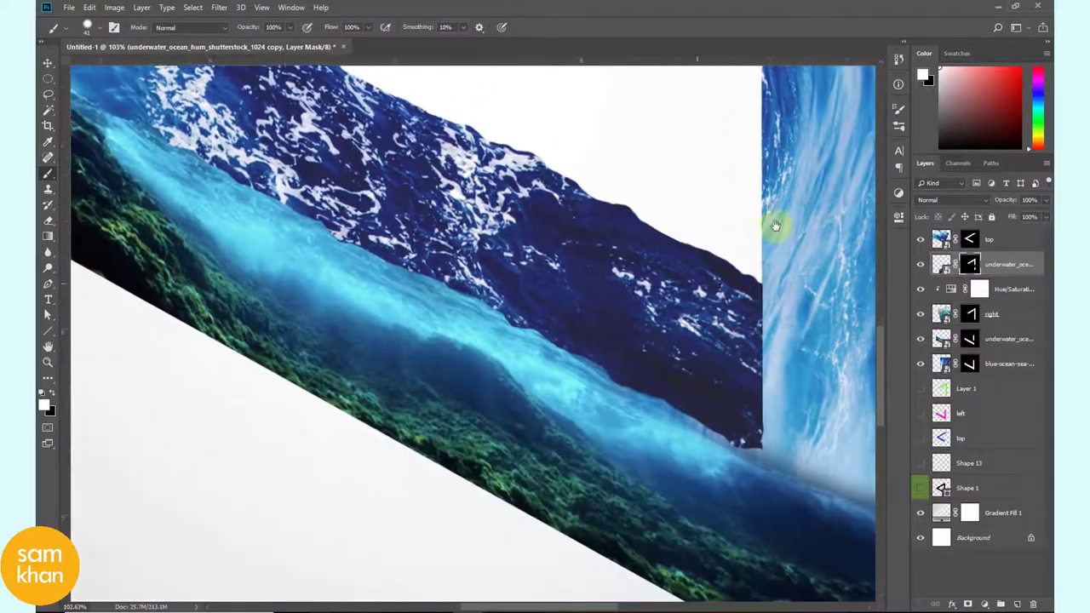
mouse_move(761, 324)
mouse_down()
mouse_move(778, 394)
mouse_move(778, 340)
mouse_up()
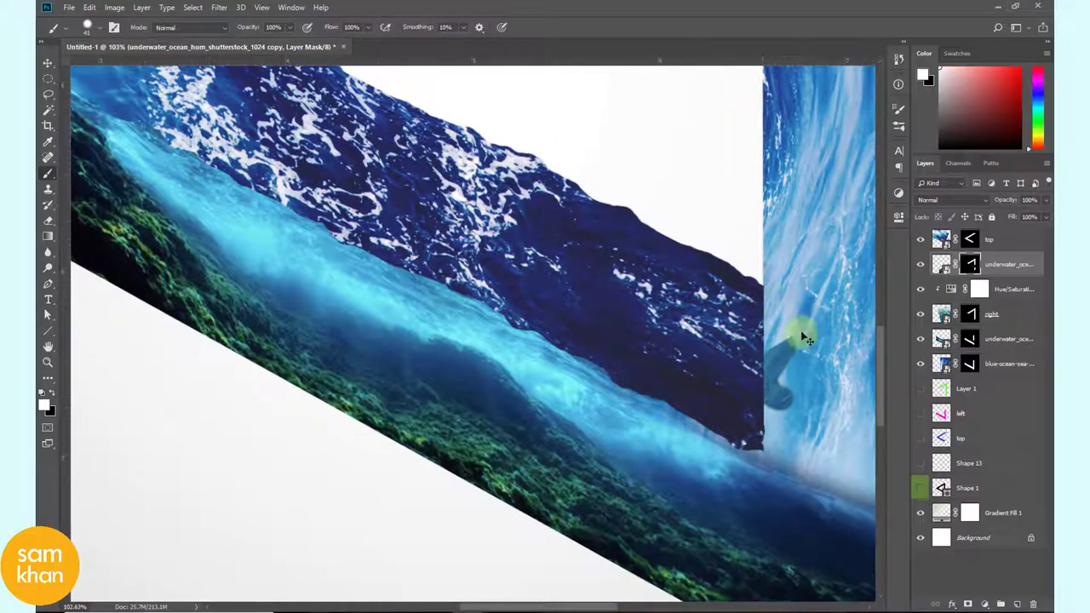
key(ctrl+z)
scroll(759, 244, down, 5)
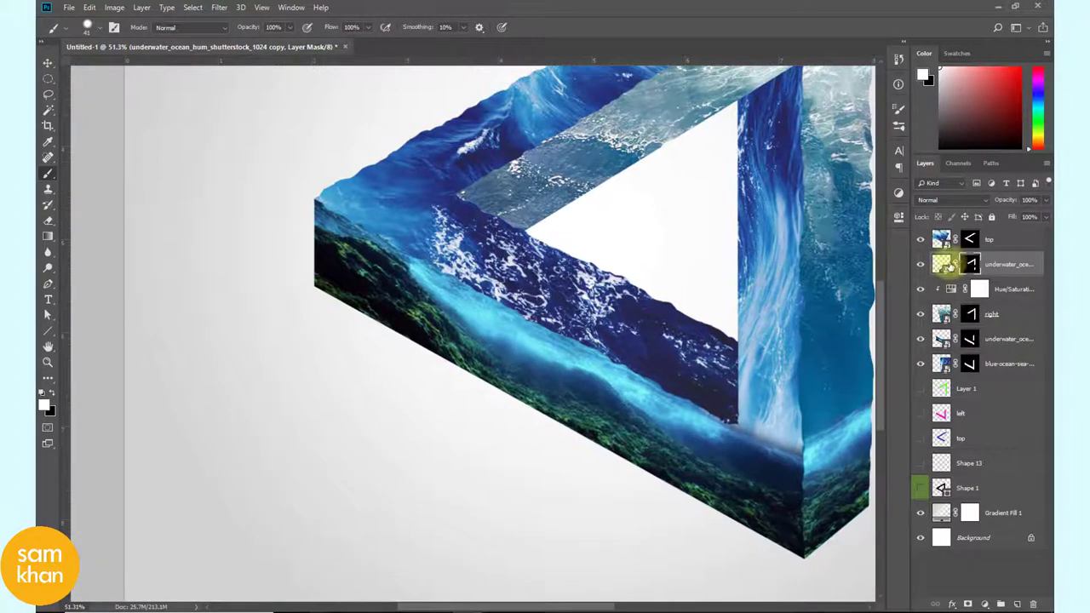
Toggle the forest and underwater layers to compare, then target the forest layer's mask
click(920, 364)
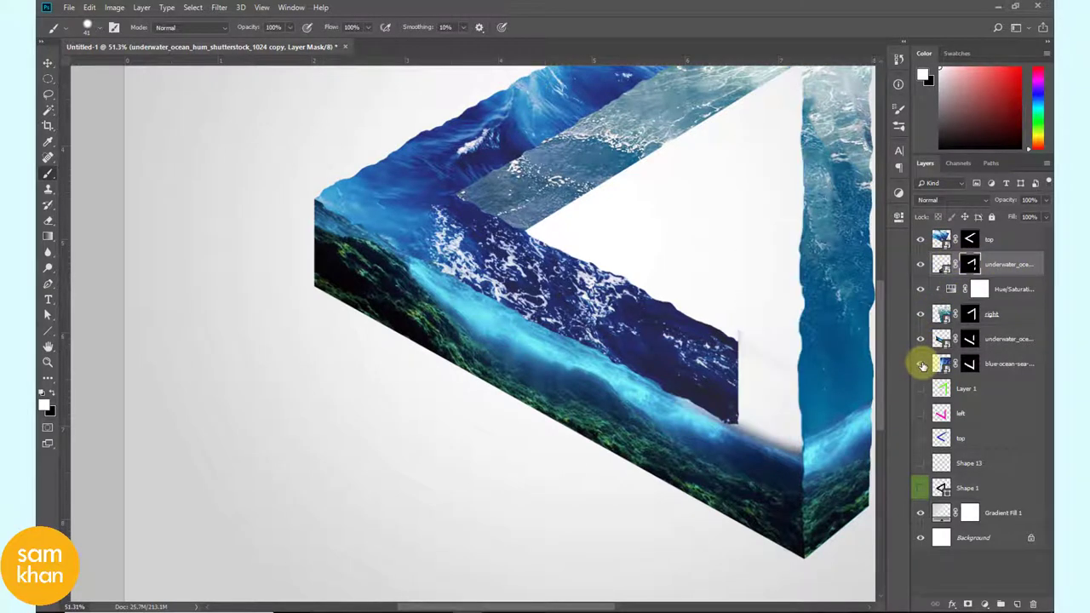
click(919, 339)
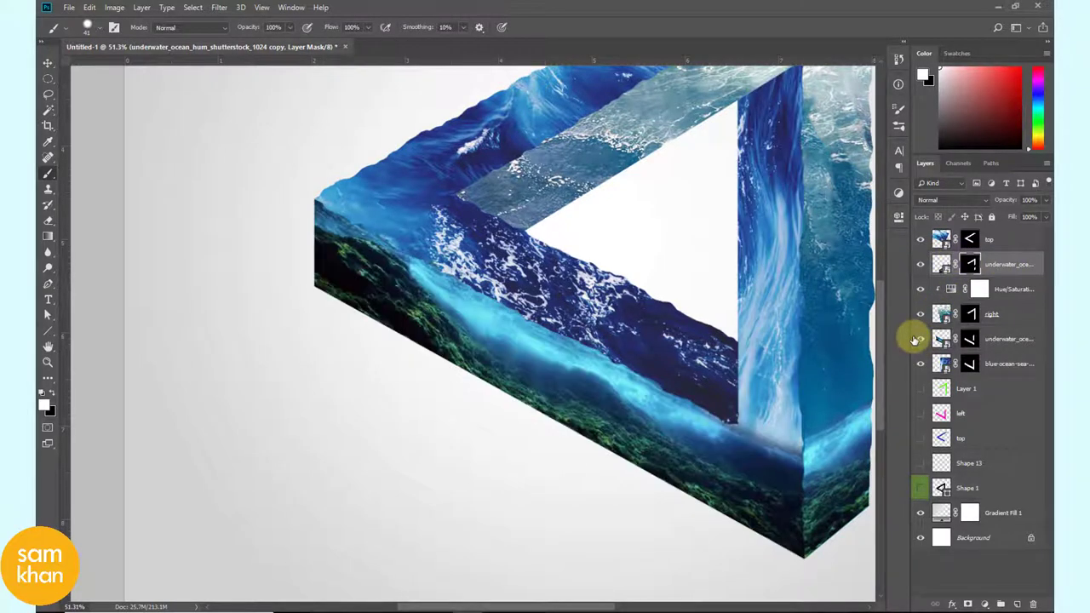
click(970, 339)
scroll(392, 292, up, 1)
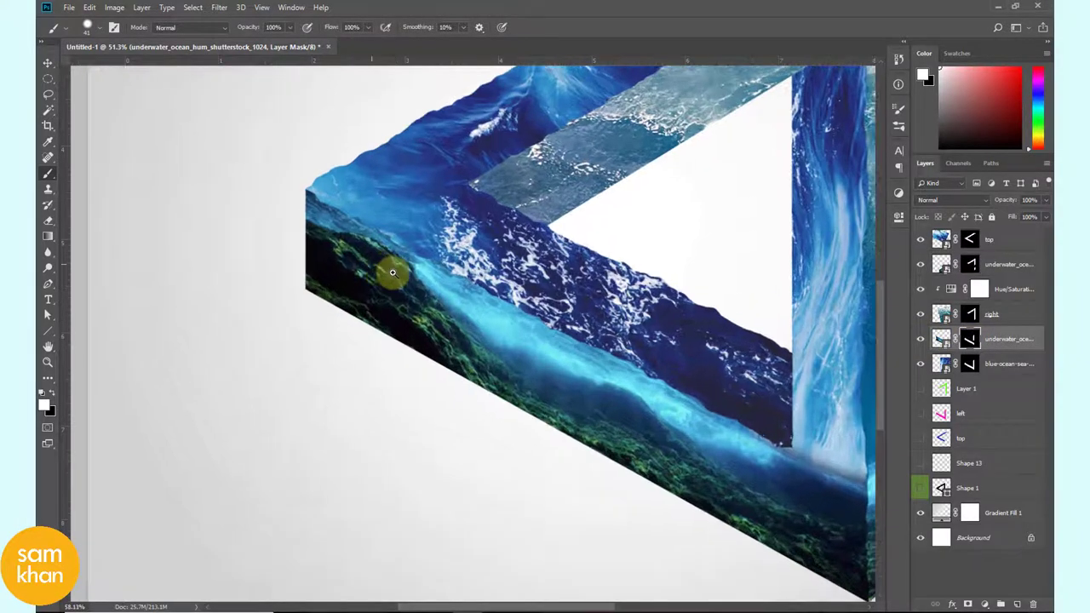
scroll(389, 272, up, 2)
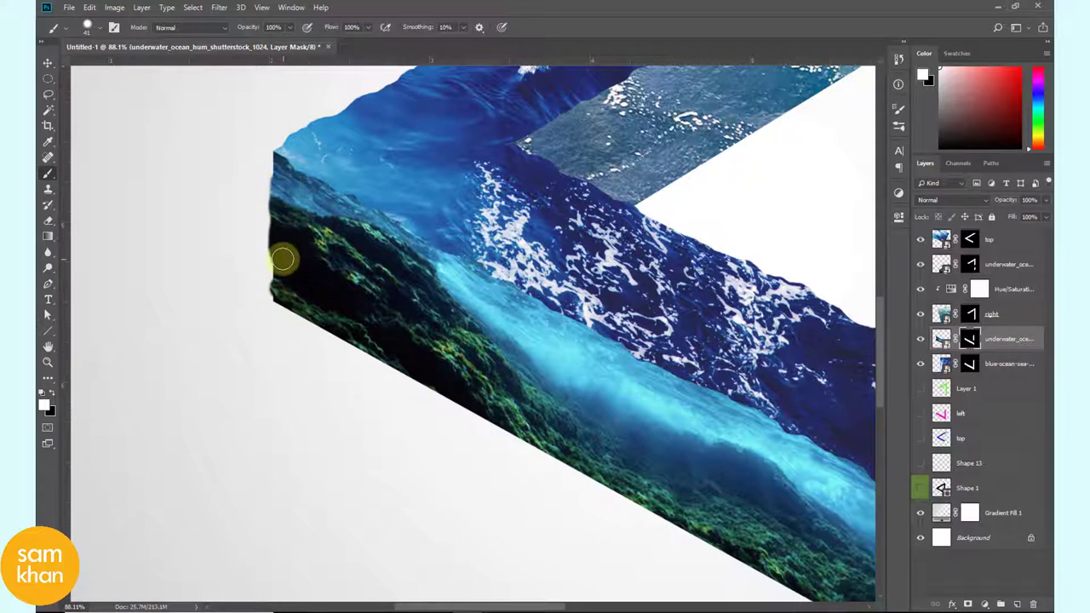
mouse_move(366, 305)
mouse_down()
mouse_move(305, 229)
mouse_move(578, 454)
mouse_up()
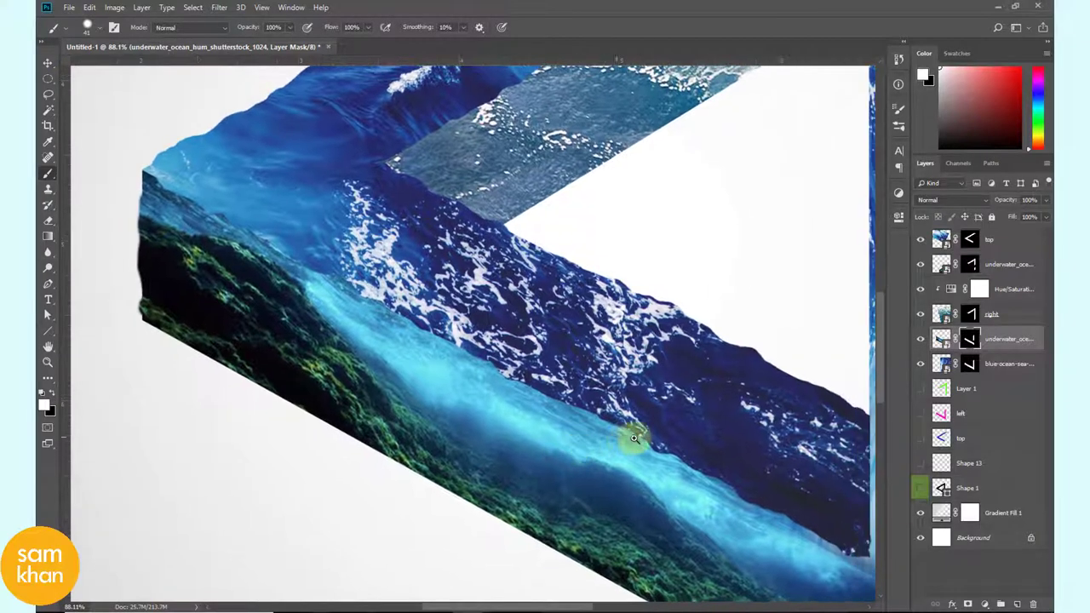
scroll(581, 442, down, 3)
drag(673, 440, 554, 407)
drag(649, 319, 644, 365)
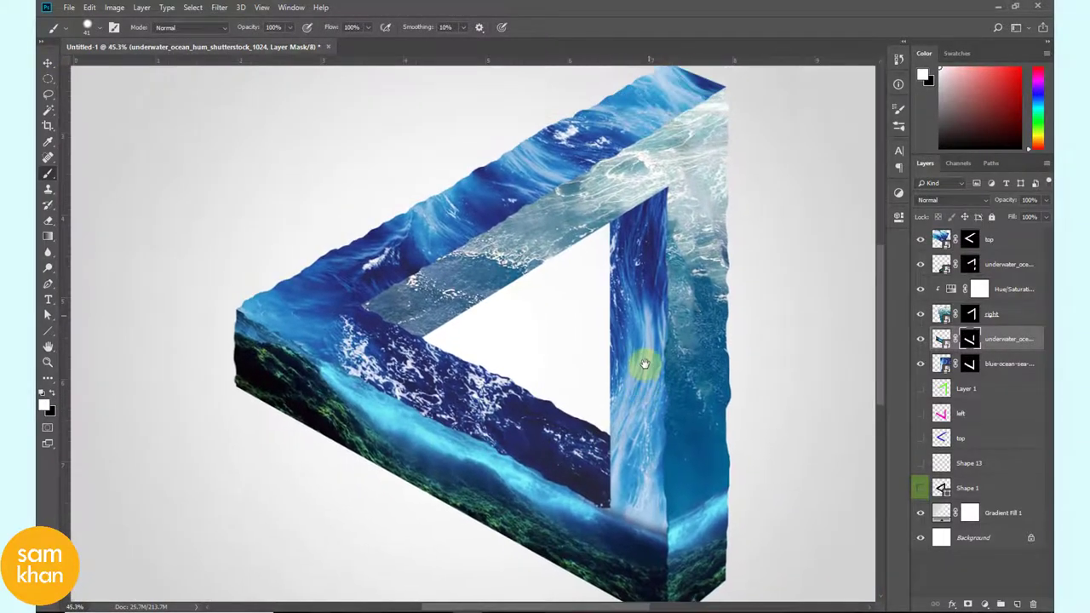
scroll(468, 314, up, 3)
scroll(644, 308, up, 3)
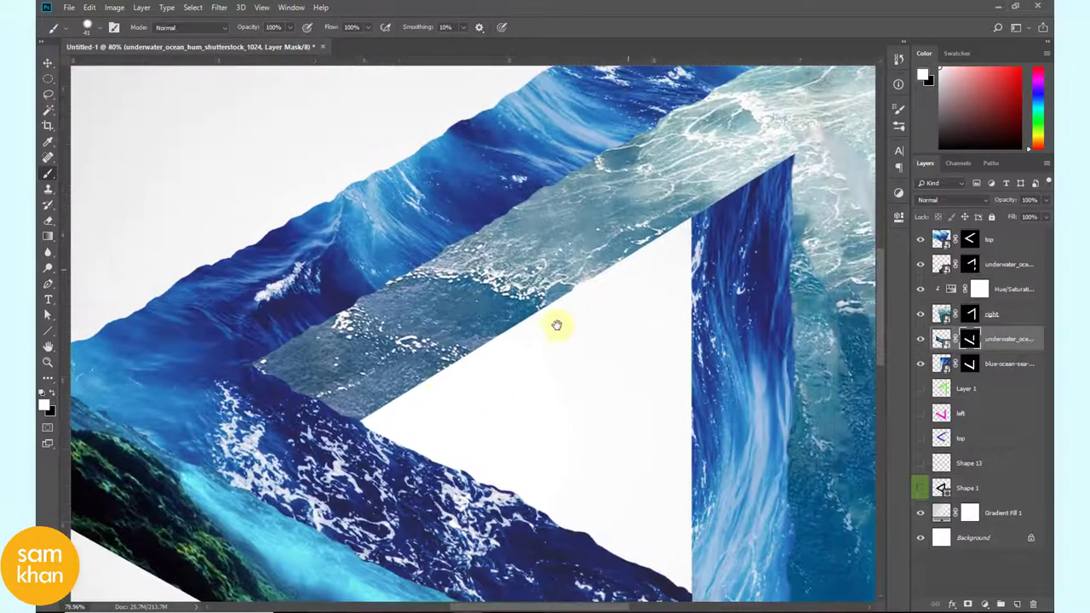
Pick the right layer from the canvas and target its mask with the Brush
key(v)
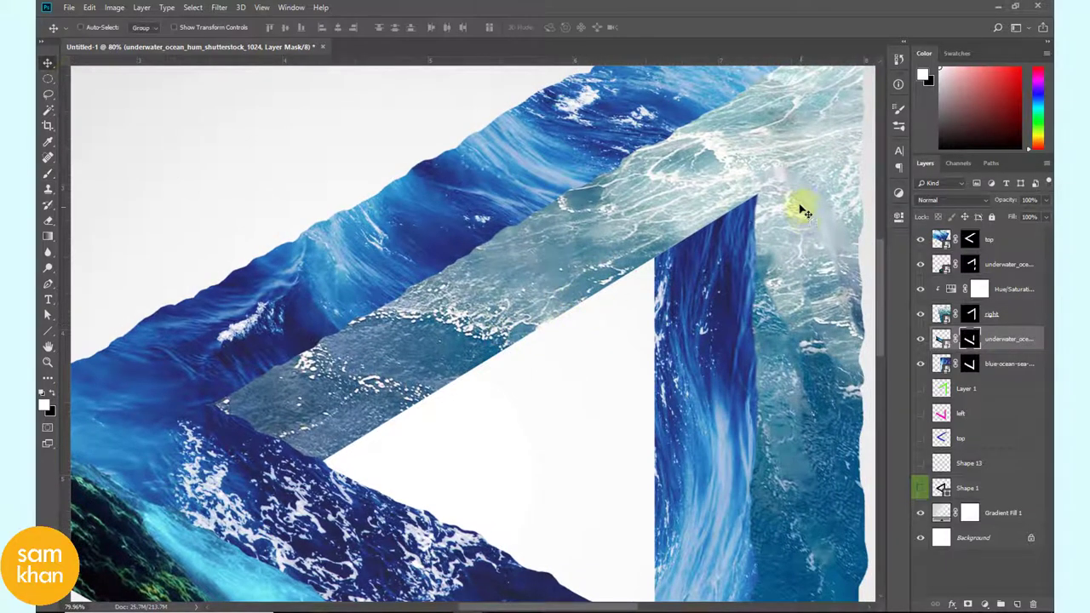
right_click(803, 209)
click(811, 204)
right_click(815, 216)
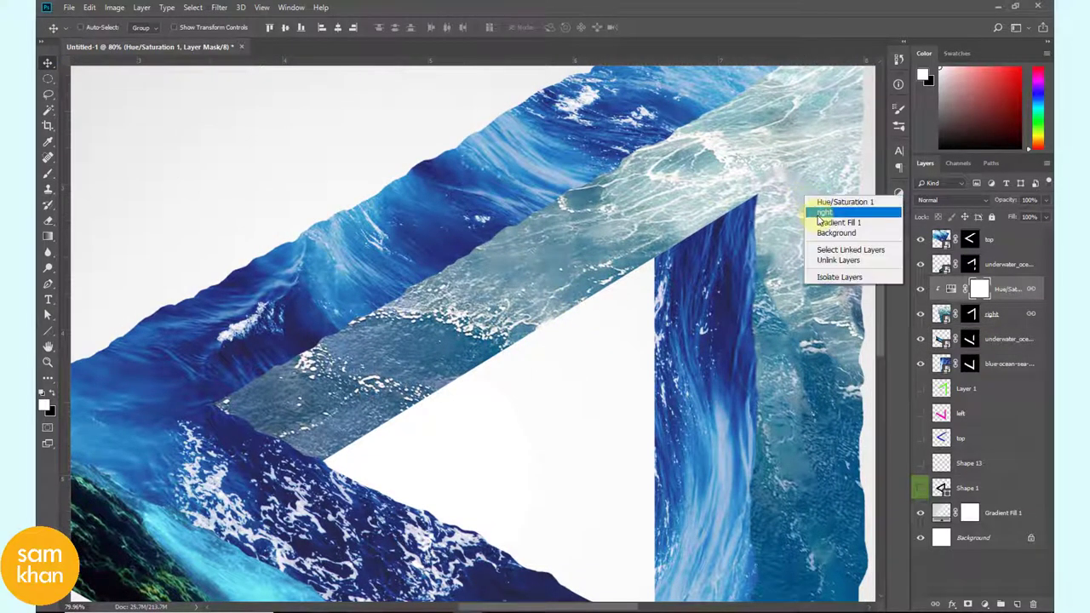
click(822, 212)
click(920, 315)
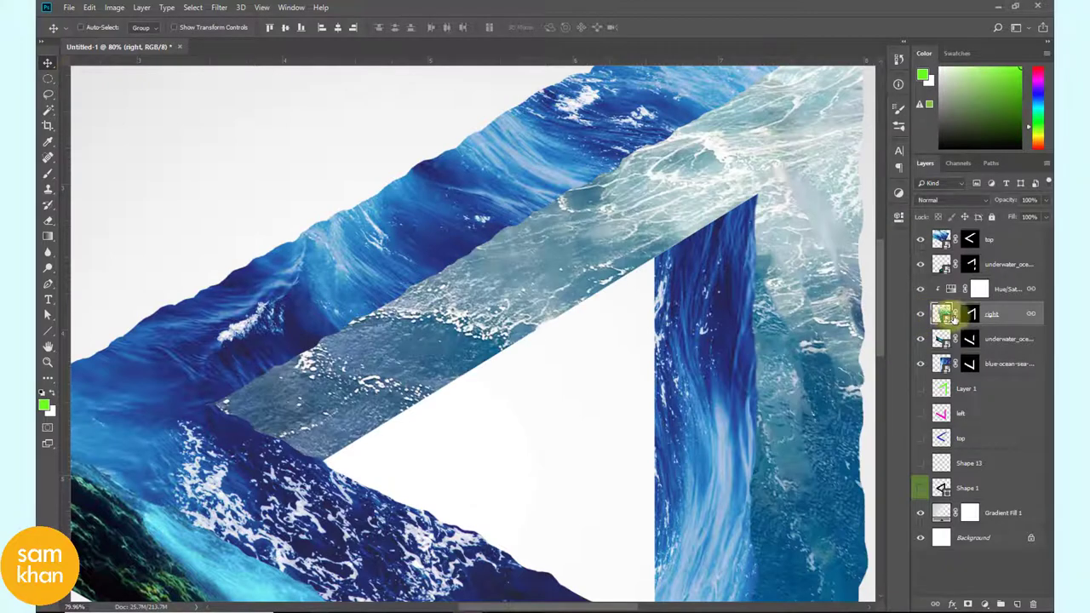
click(970, 314)
key(b)
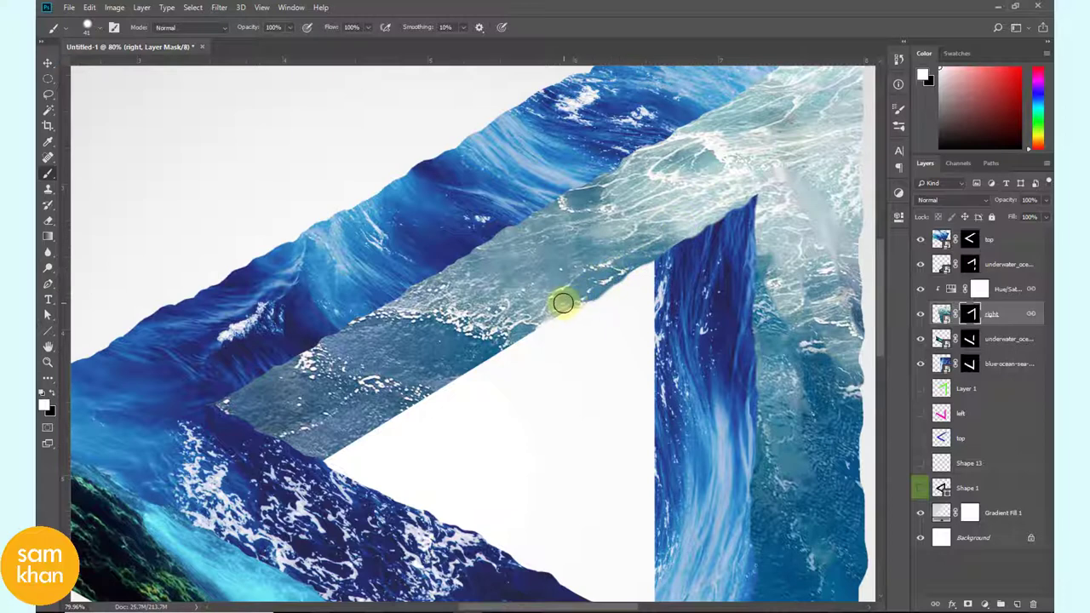
Paint black along the pale water strip's lower edge to hide its excess
drag(501, 341, 375, 413)
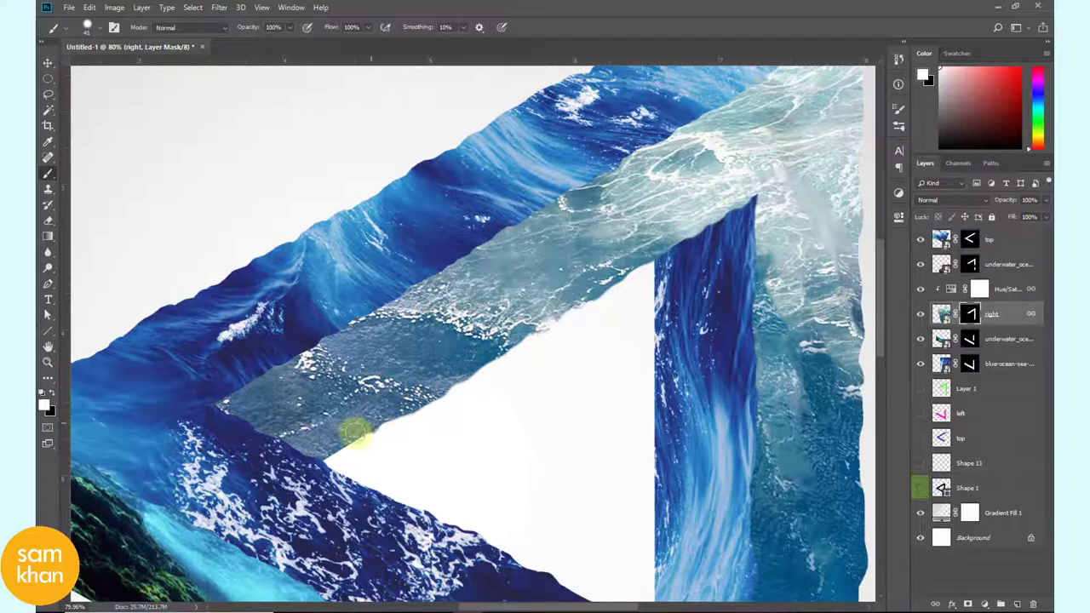
drag(324, 451, 535, 342)
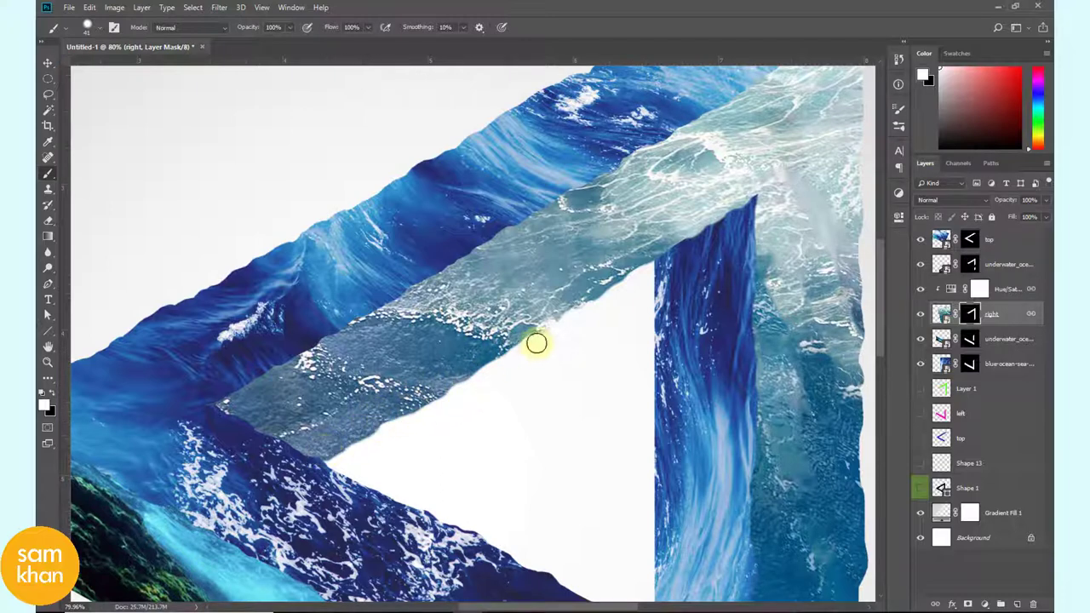
scroll(639, 362, down, 5)
Cancel a save attempt and select the 'top' layer
key(v)
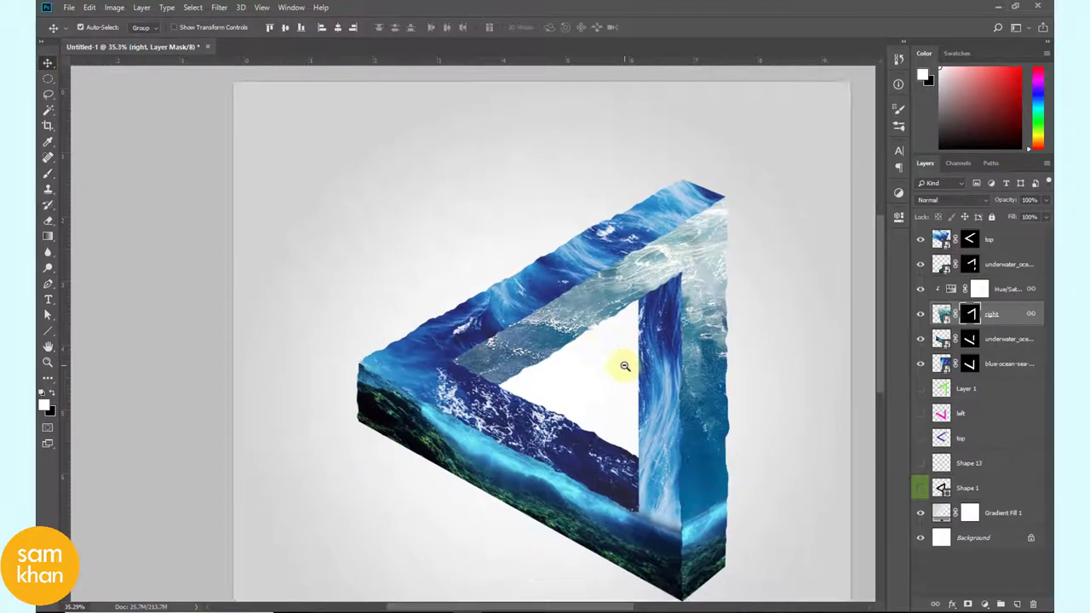
scroll(624, 365, down, 2)
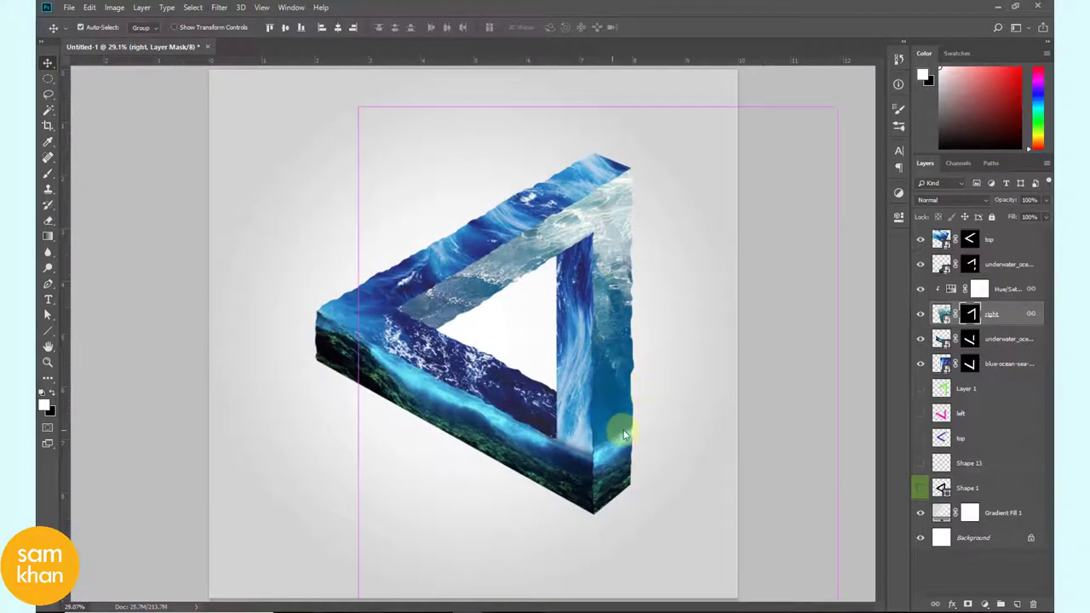
key(ctrl+s)
click(504, 368)
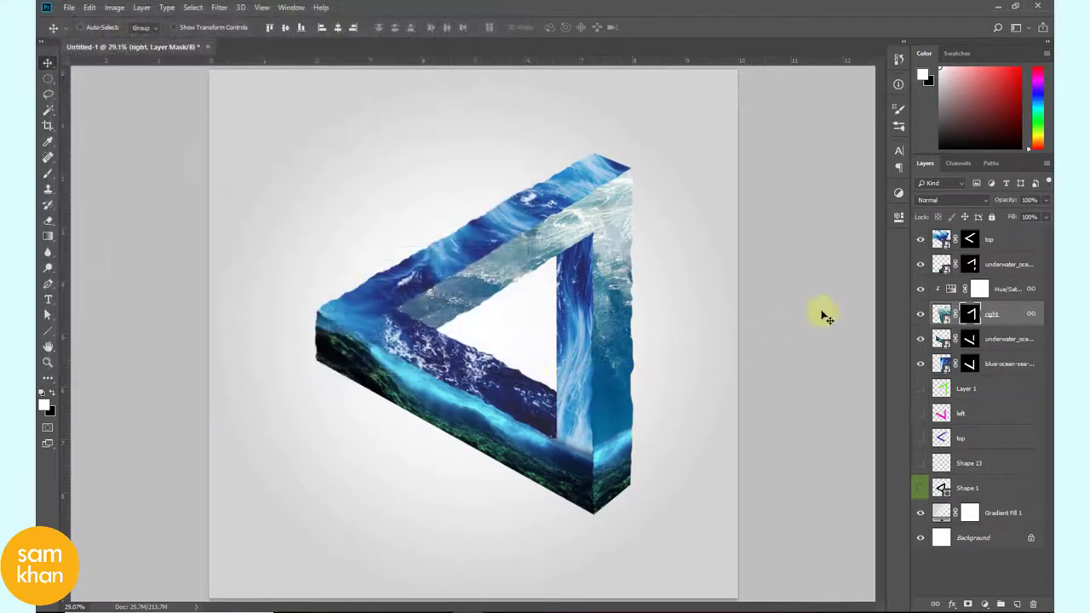
click(1007, 246)
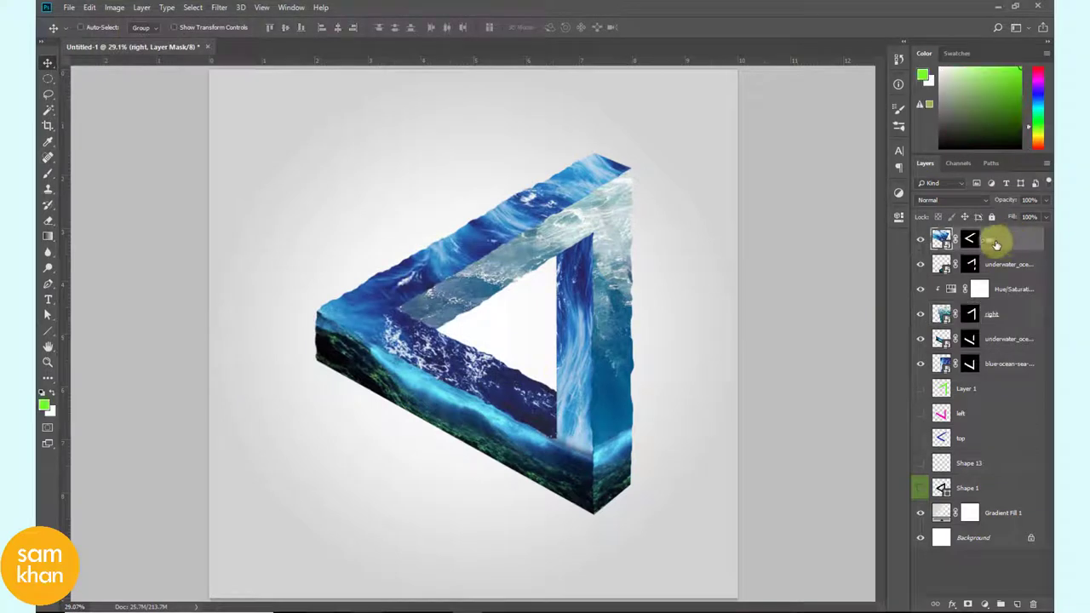
scroll(606, 271, up, 2)
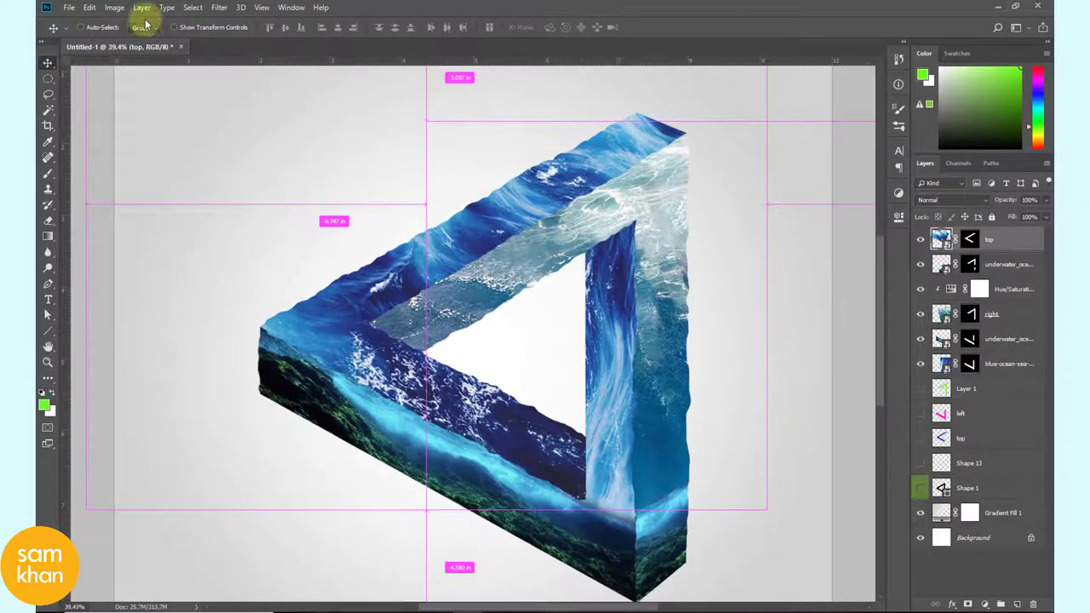
Place Embedded the animal-diving-reptile-10467 turtle photo and scale it down over the triangle
click(69, 7)
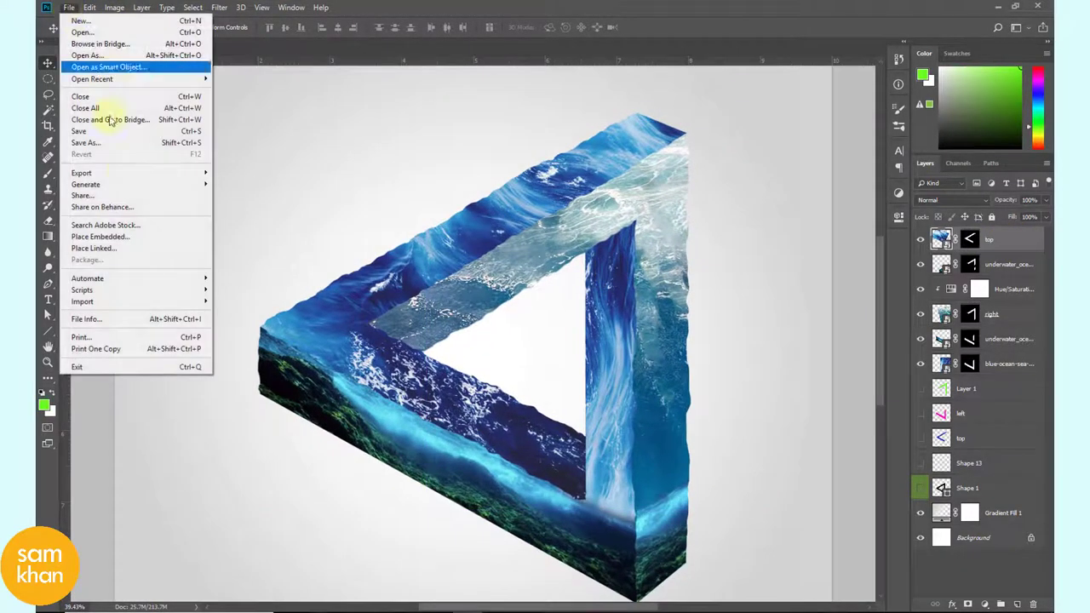
click(153, 237)
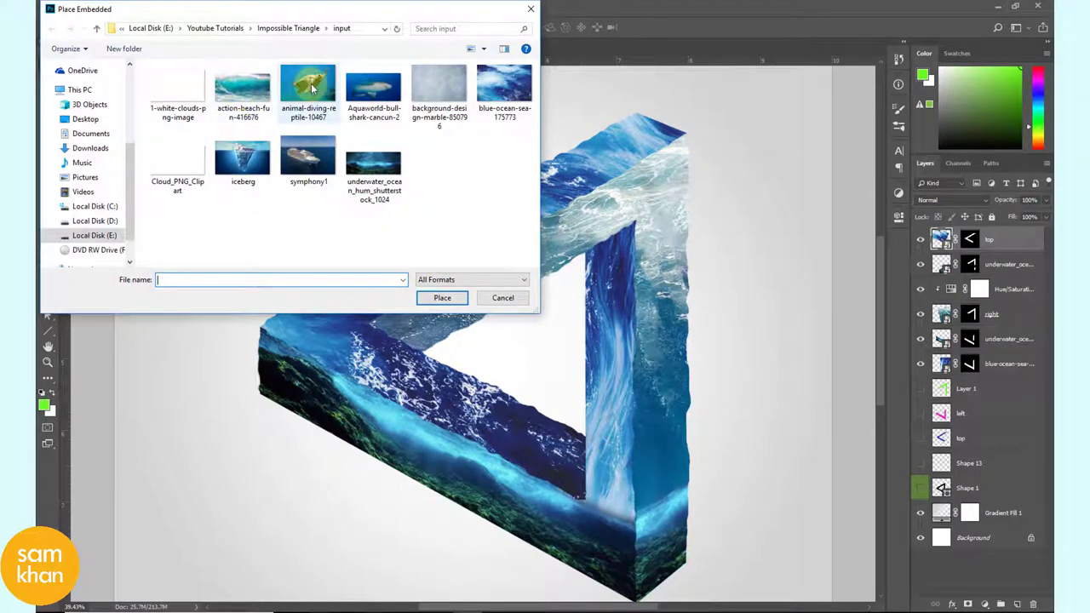
click(307, 87)
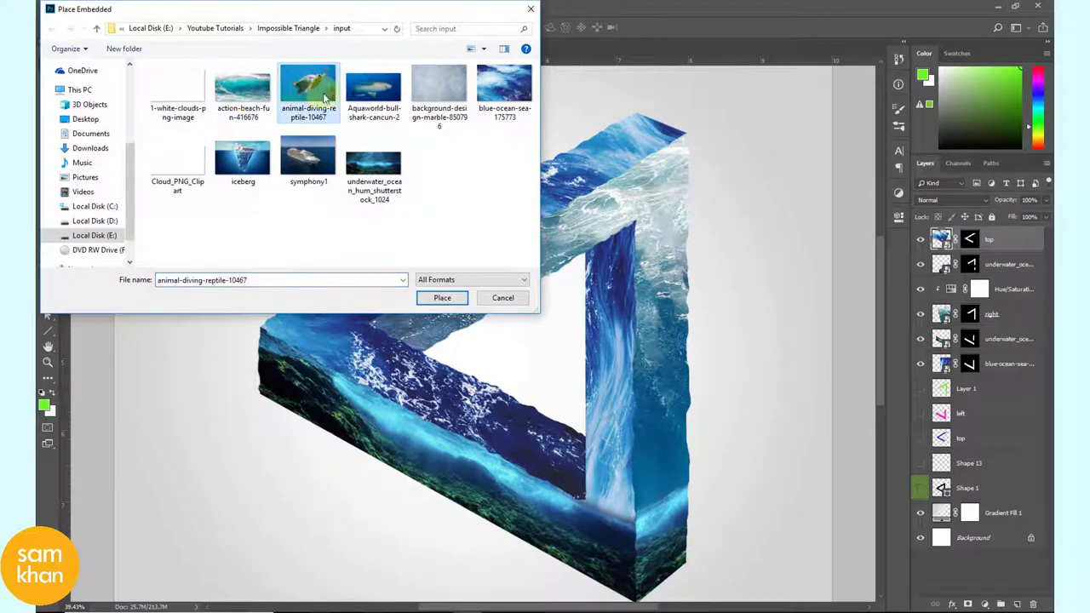
click(441, 304)
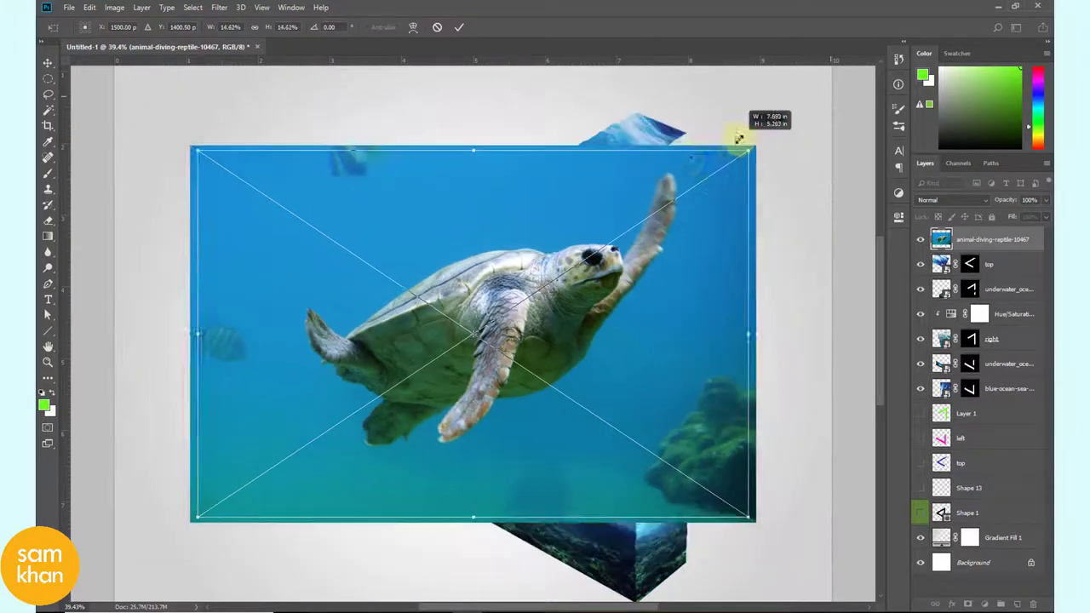
drag(830, 96, 703, 180)
key(Return)
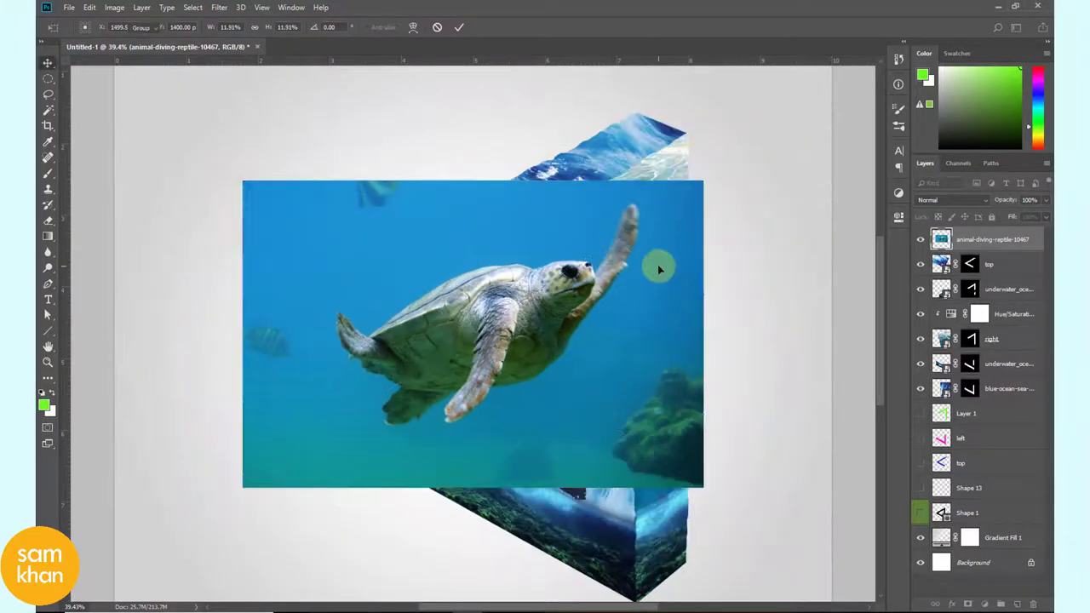
scroll(499, 326, up, 3)
scroll(555, 335, down, 5)
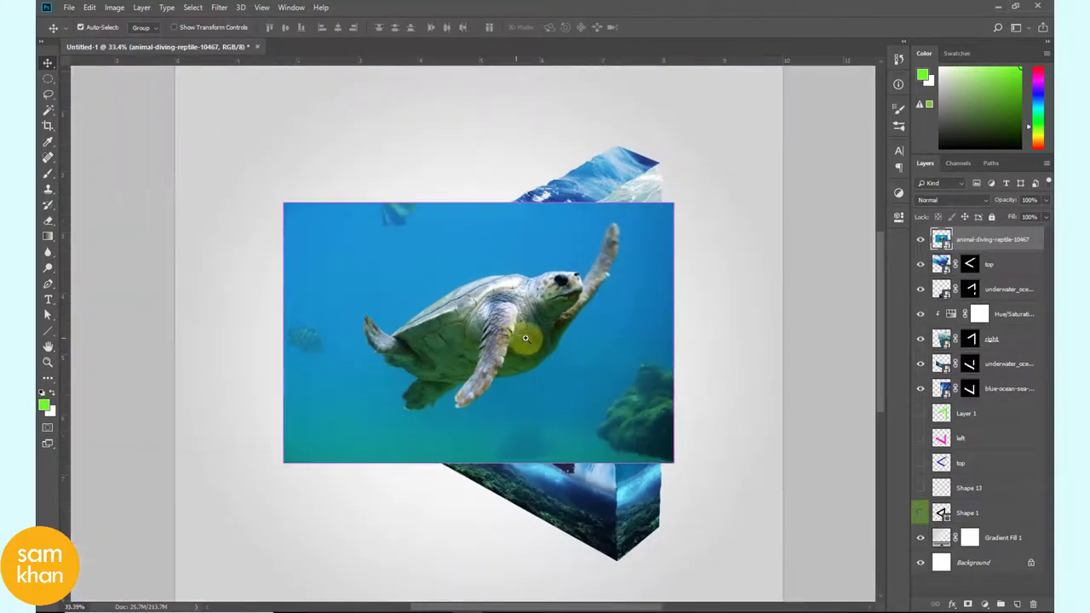
Select the turtle with the Quick Selection Tool and add a layer mask hiding its background
click(48, 110)
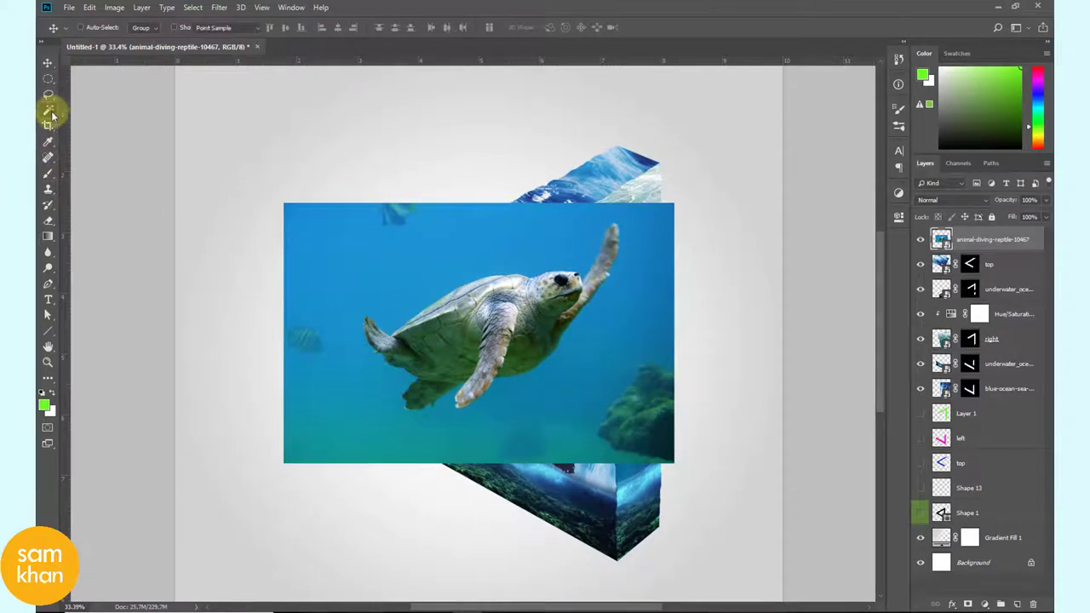
click(82, 111)
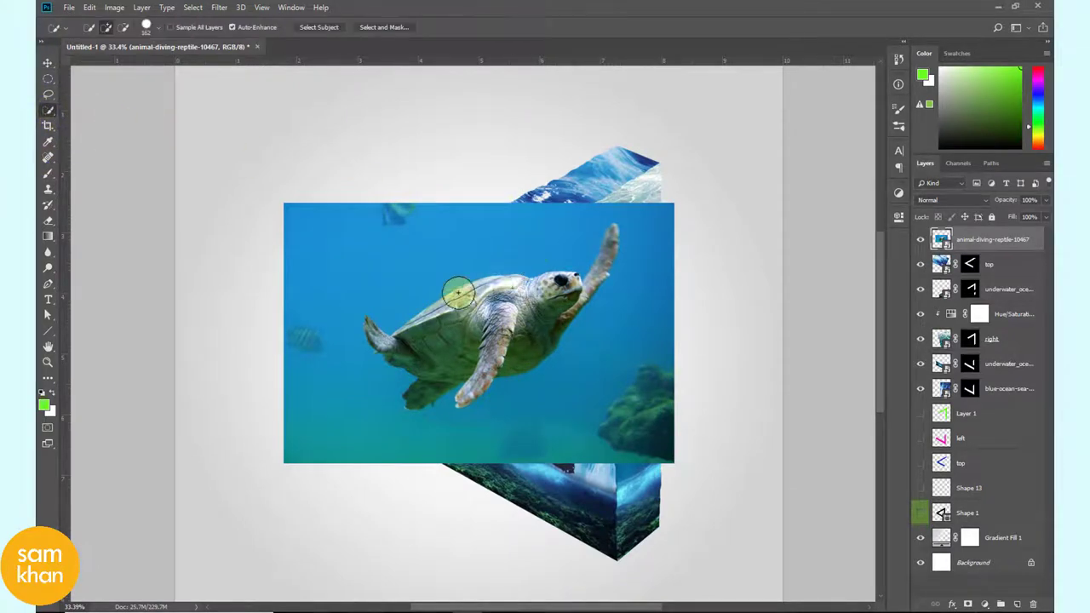
mouse_move(498, 325)
mouse_down()
mouse_move(476, 325)
mouse_move(573, 275)
mouse_up()
scroll(516, 297, up, 2)
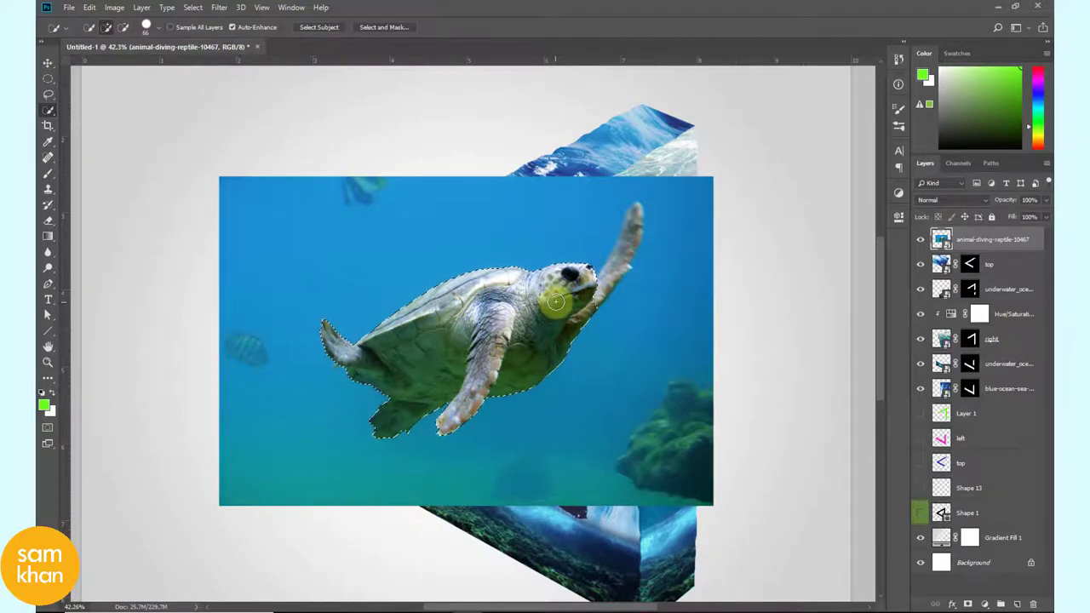
key(bracketleft)
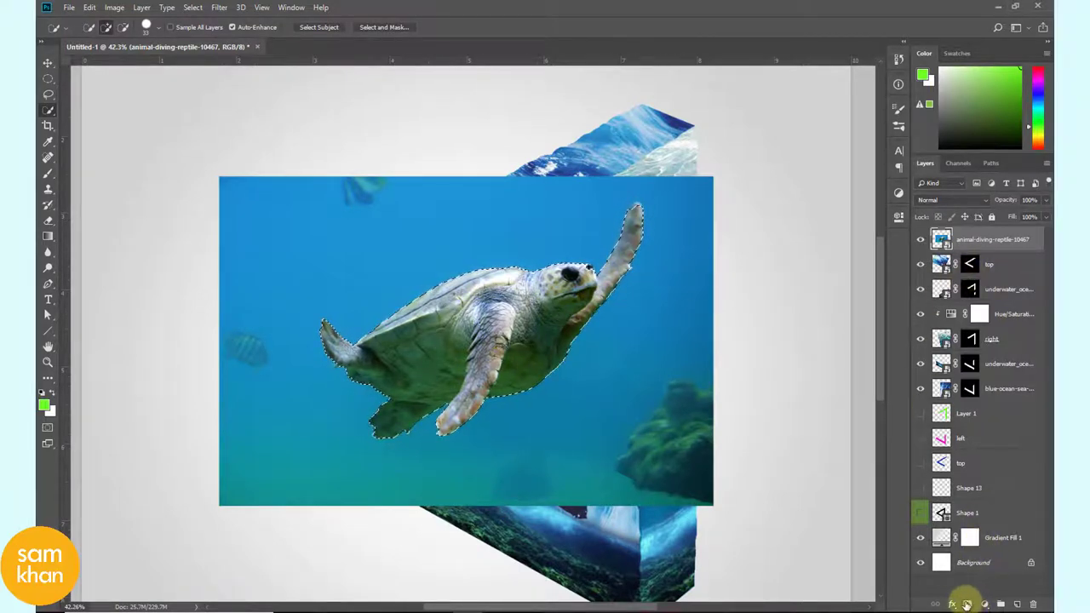
click(967, 603)
key(ctrl+t)
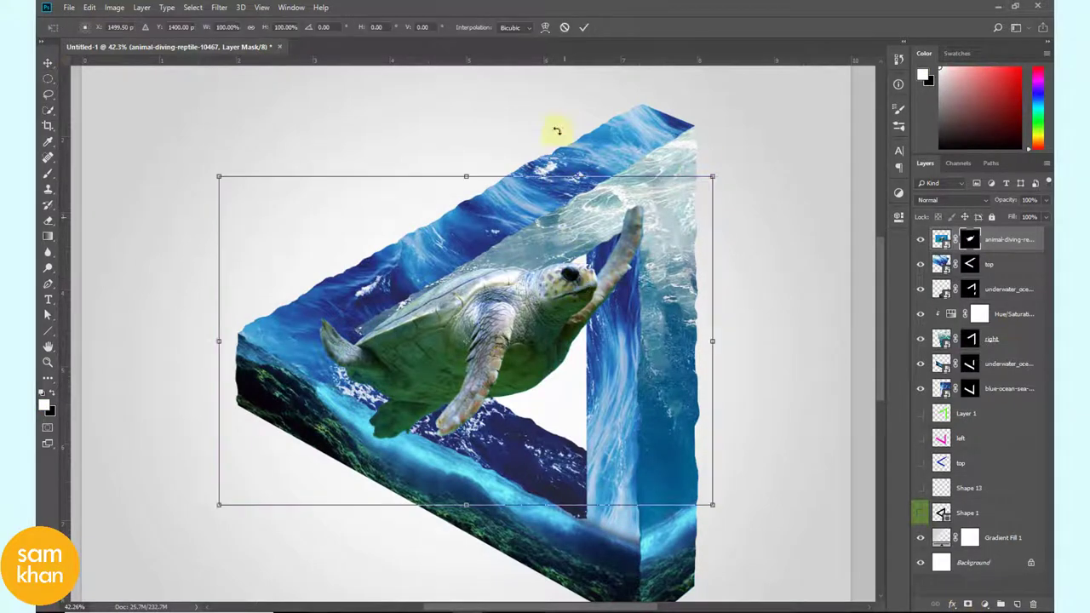
Shrink the turtle to about 12%, flip it horizontally and rotate it onto the right vertical beam
drag(708, 176, 575, 290)
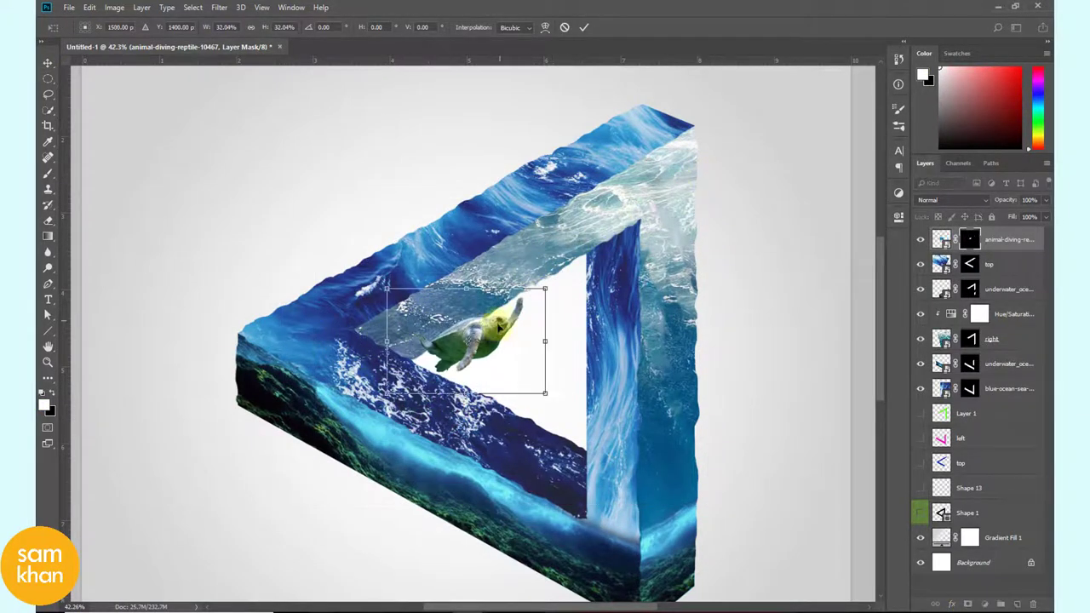
drag(518, 330, 672, 217)
right_click(675, 214)
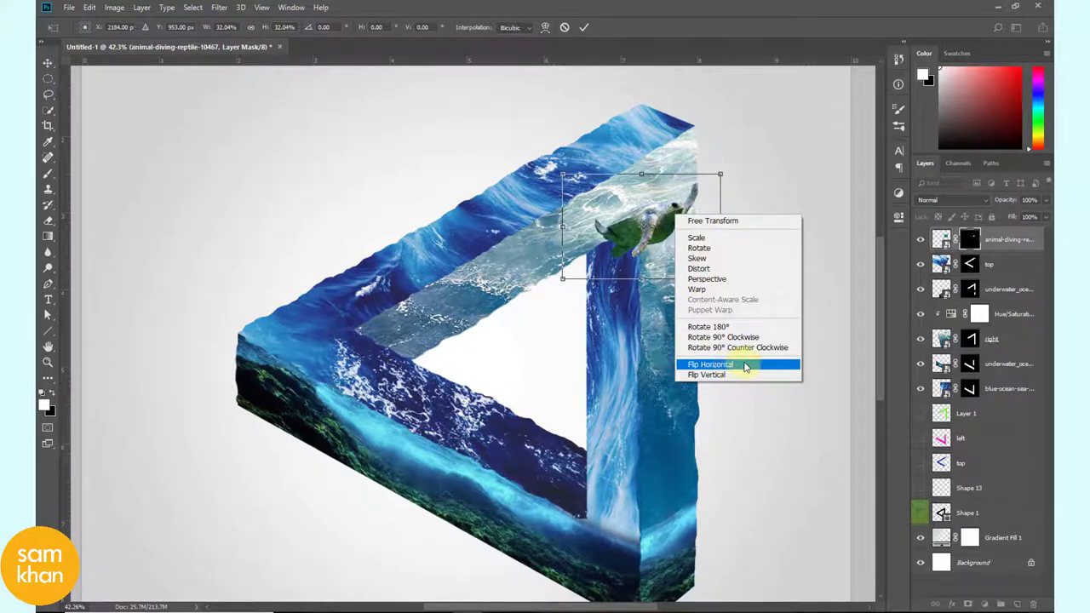
click(745, 366)
drag(660, 224, 678, 226)
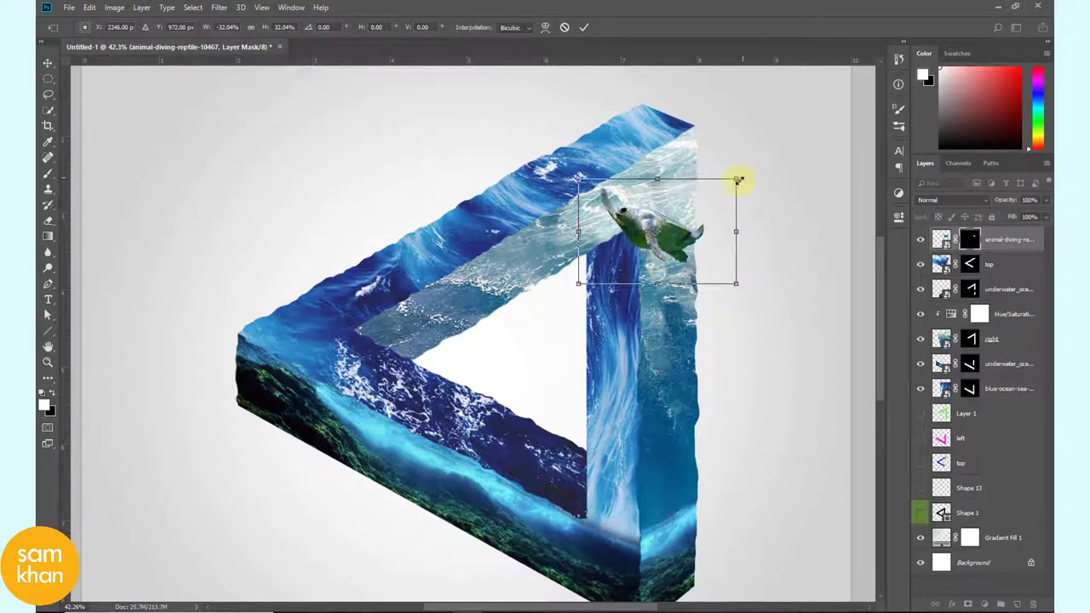
drag(738, 181, 702, 201)
mouse_move(661, 256)
mouse_down()
mouse_move(664, 330)
mouse_move(714, 366)
mouse_up()
ctrl+click(714, 366)
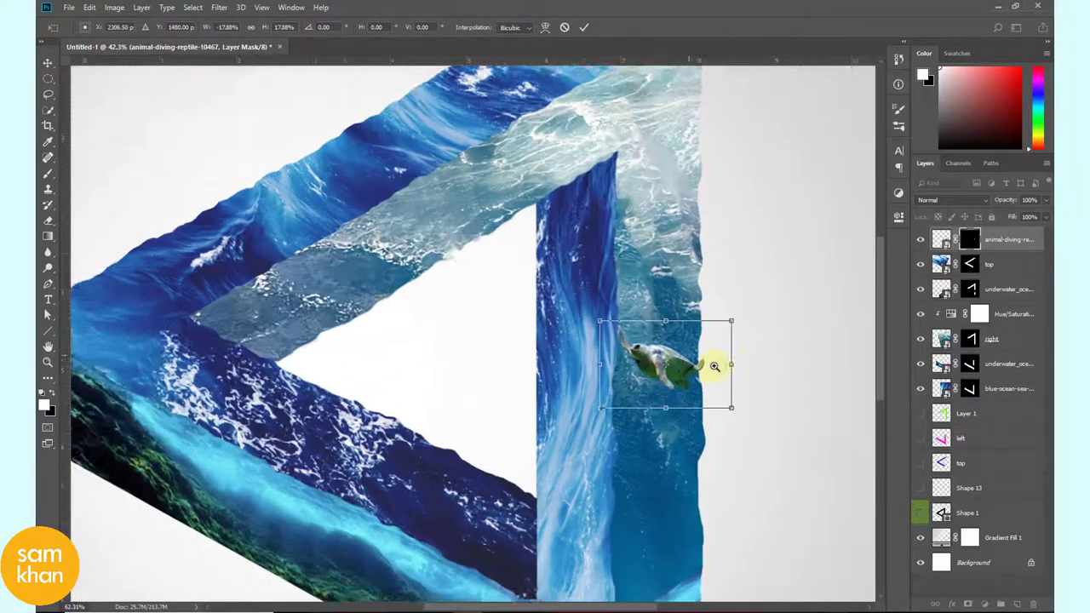
drag(729, 321, 666, 354)
drag(708, 392, 715, 409)
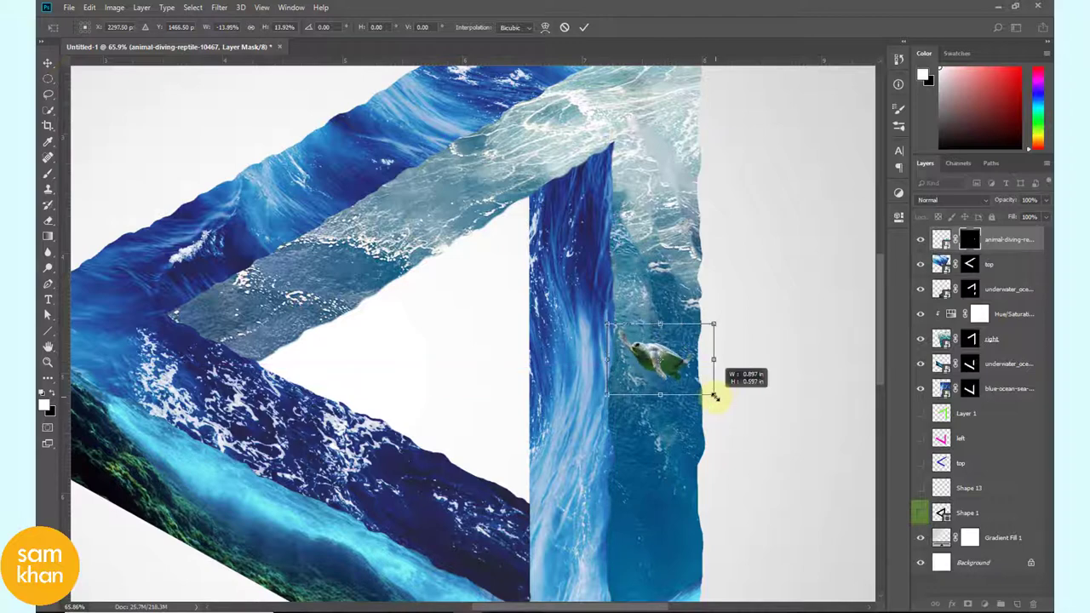
key(Return)
Lower the turtle layer's opacity to 66%
ctrl+click(683, 369)
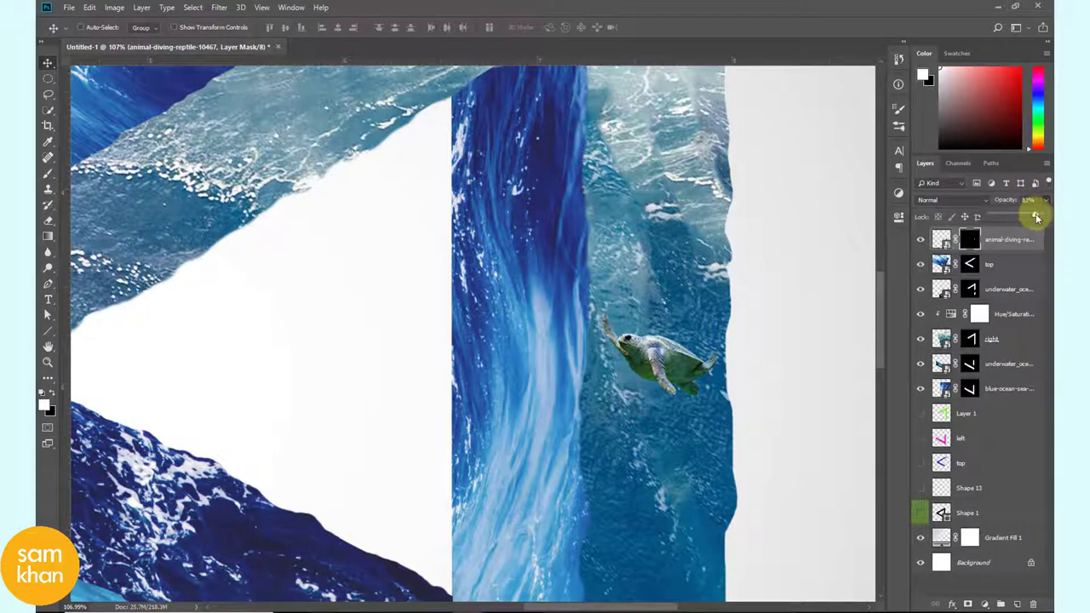
drag(1026, 218, 1020, 219)
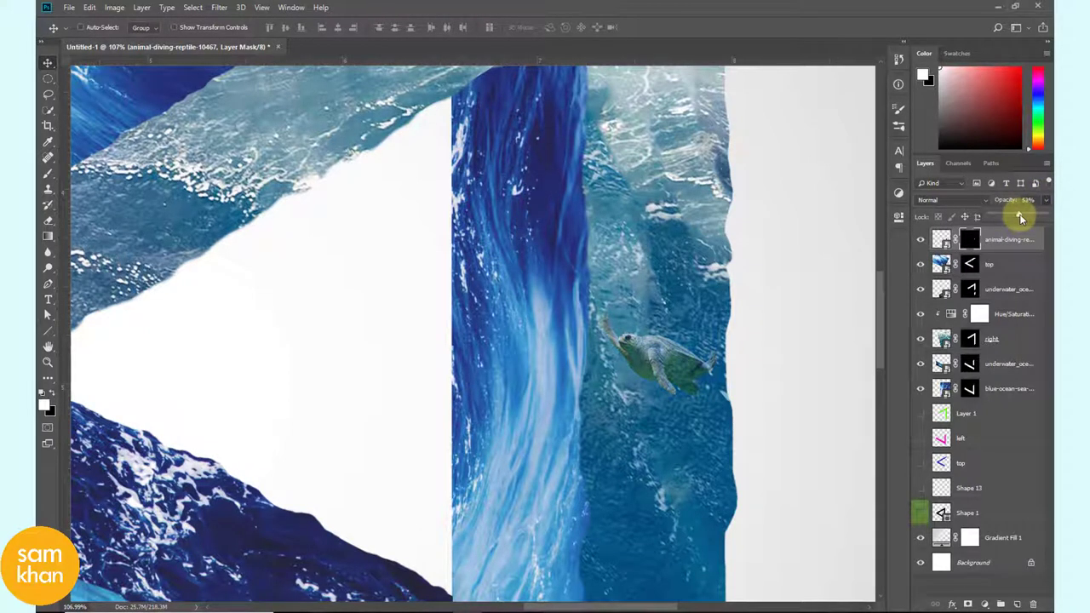
alt+click(649, 289)
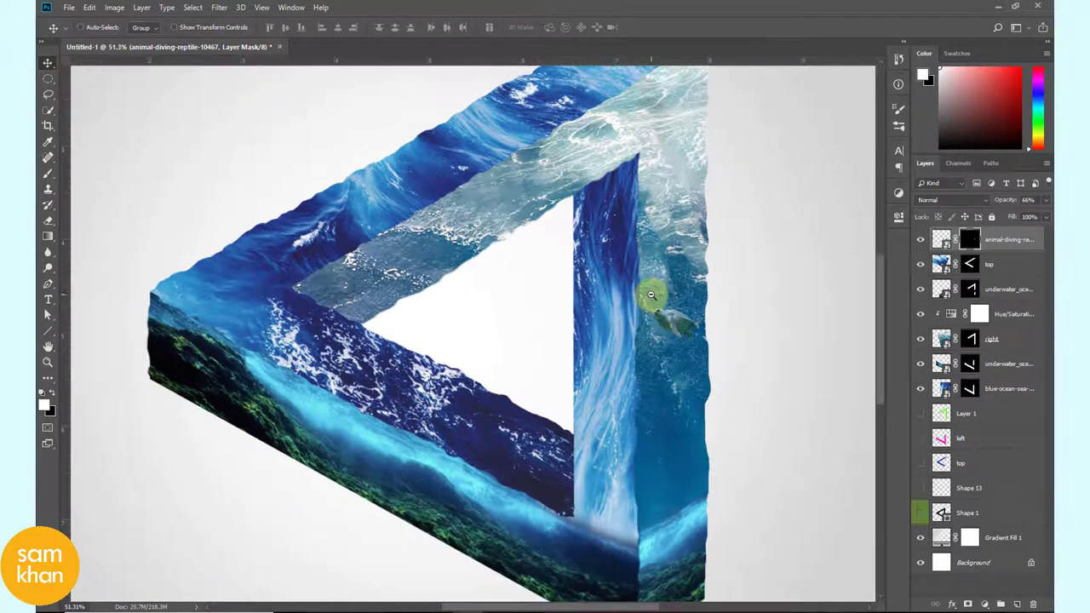
drag(652, 292, 774, 360)
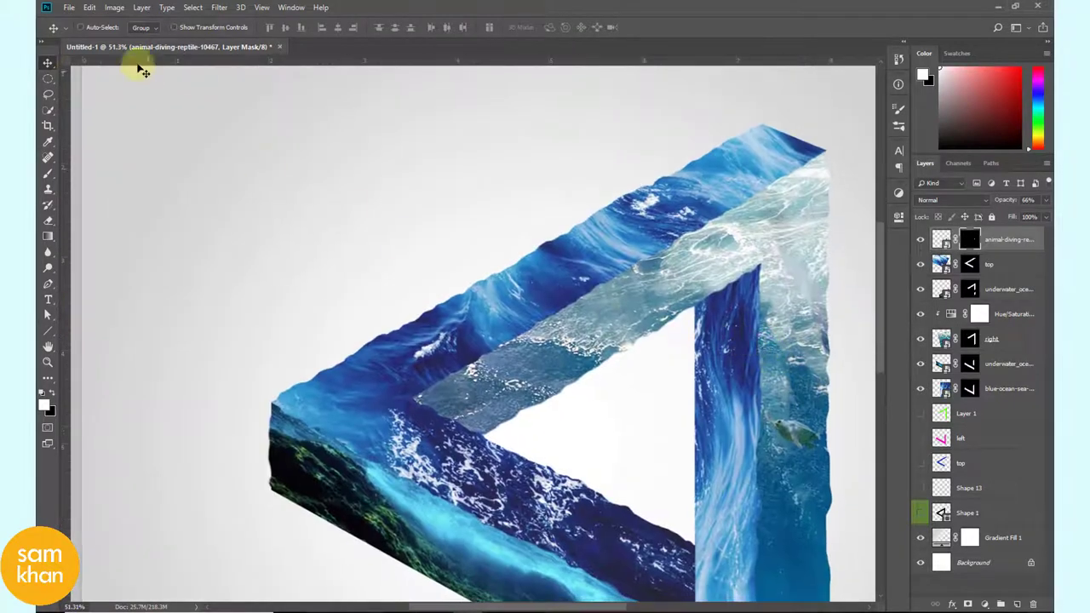
Place the Aquaworld-bull-shark-cancun-2 shark photo as an embedded layer
click(69, 7)
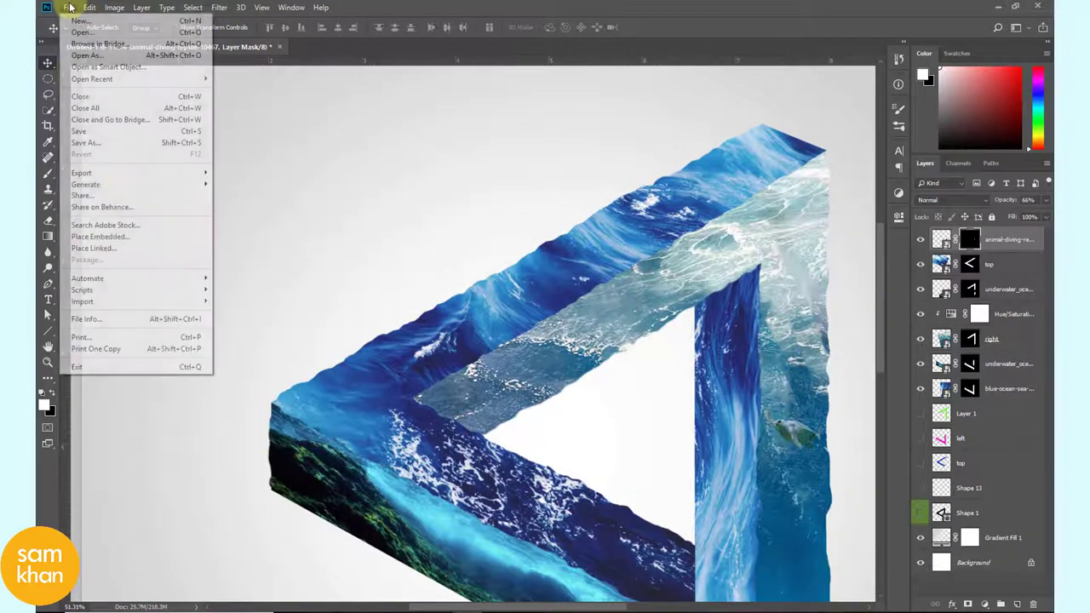
click(142, 236)
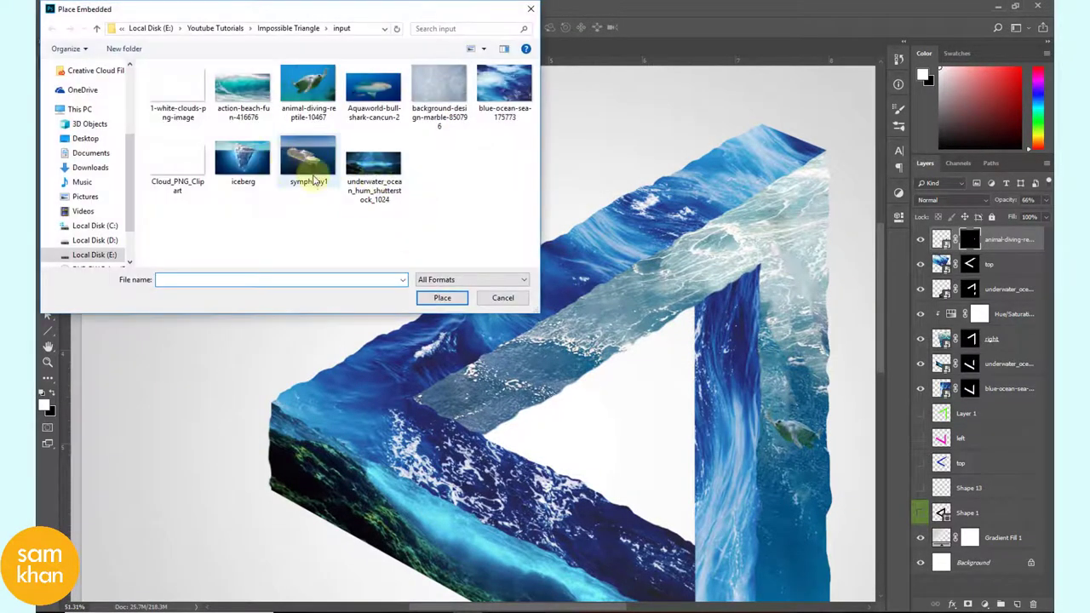
click(370, 89)
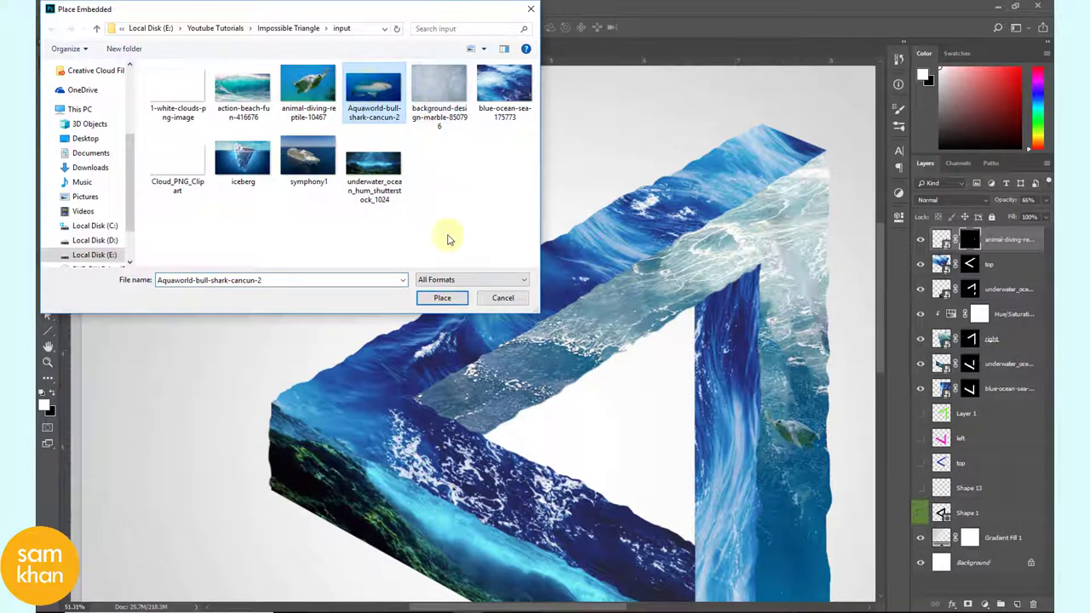
click(441, 300)
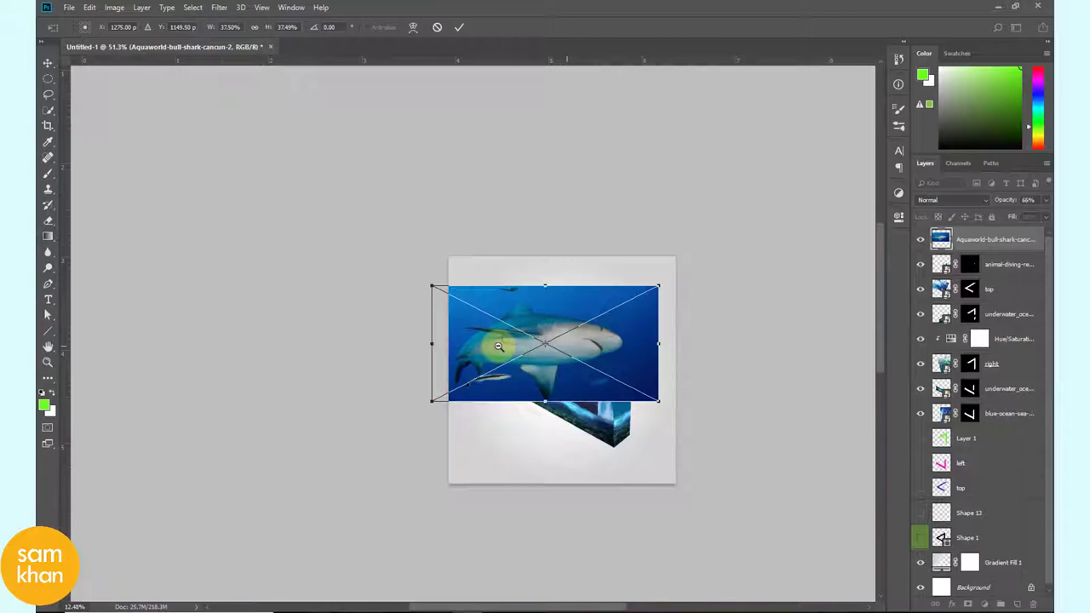
drag(569, 347, 664, 284)
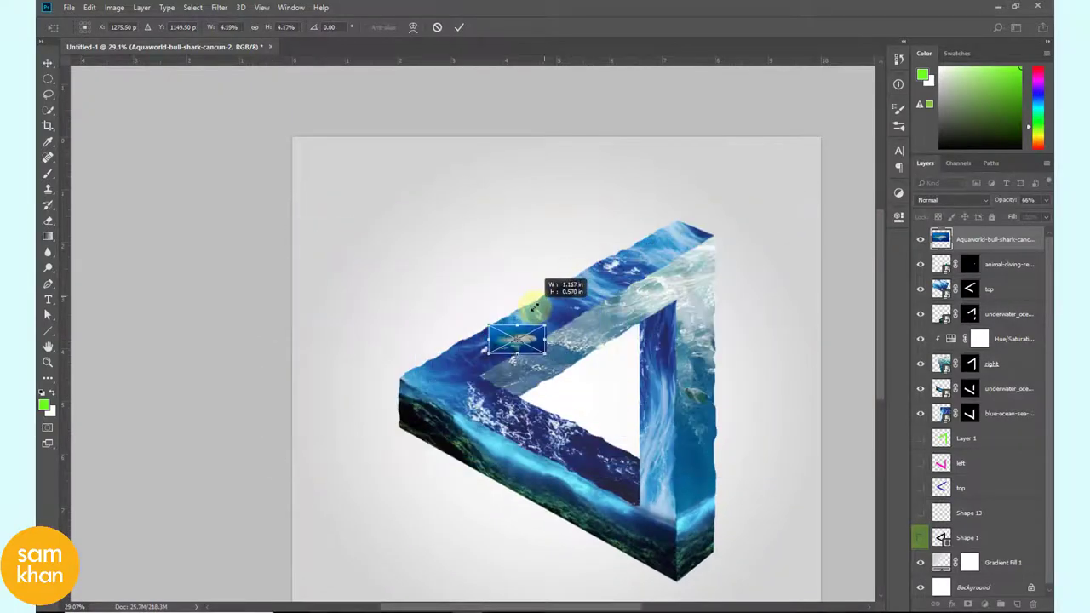
Scale the shark to about 7%, then rotate and skew it along the top beam
drag(781, 205, 563, 316)
drag(549, 408, 579, 406)
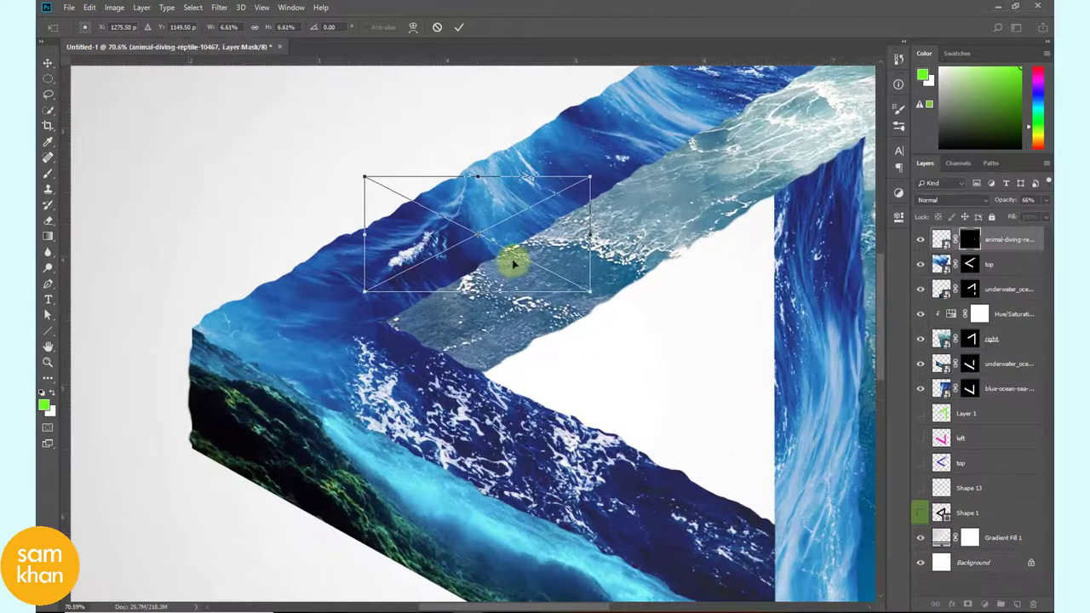
drag(513, 261, 603, 300)
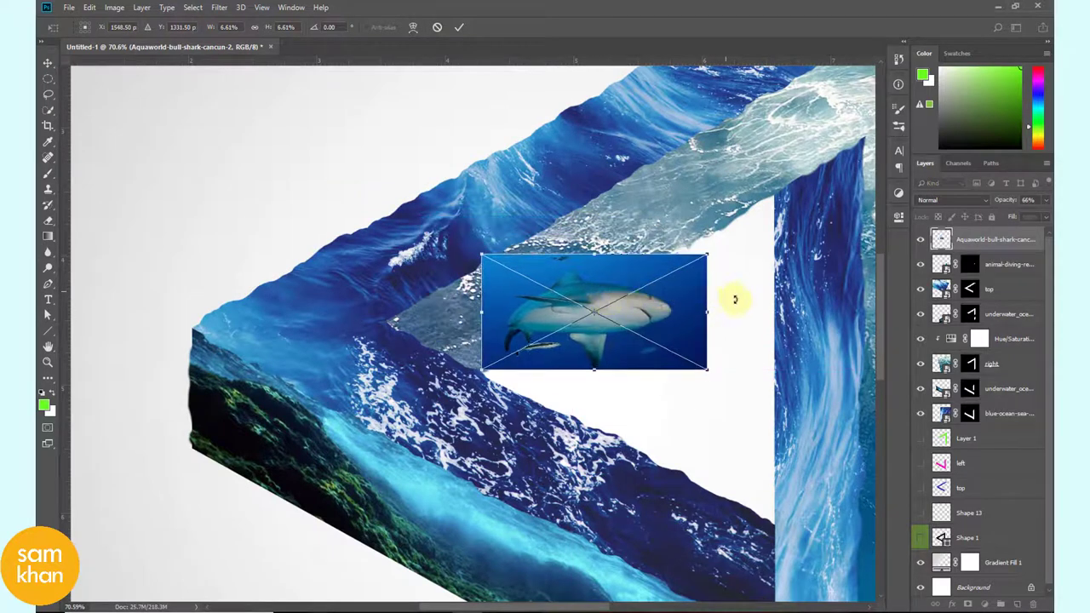
mouse_move(730, 297)
mouse_down()
mouse_move(707, 249)
mouse_move(716, 269)
mouse_move(669, 230)
mouse_up()
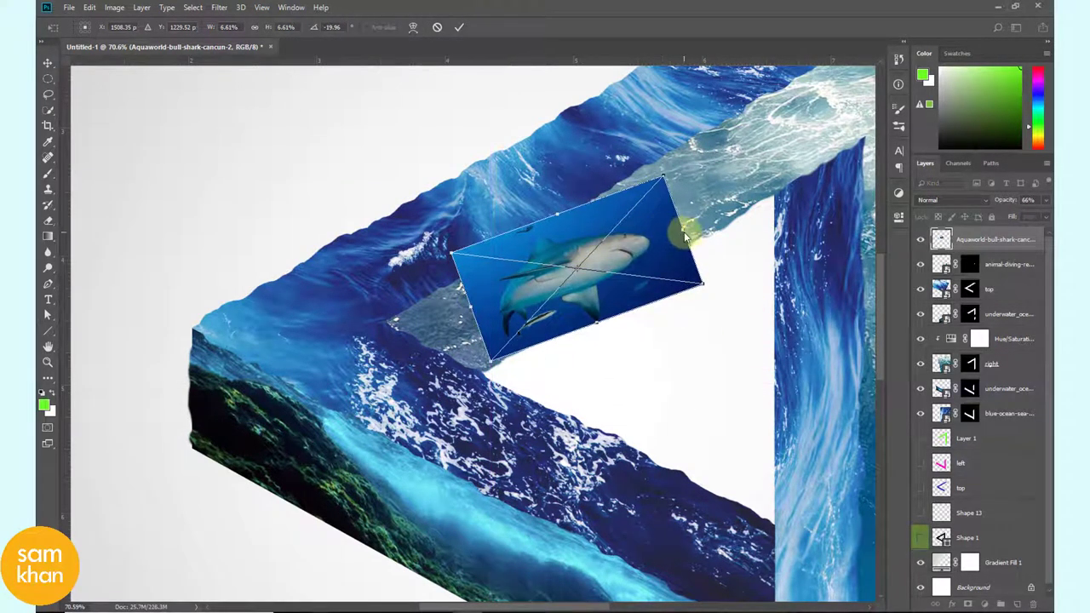
drag(681, 228, 669, 178)
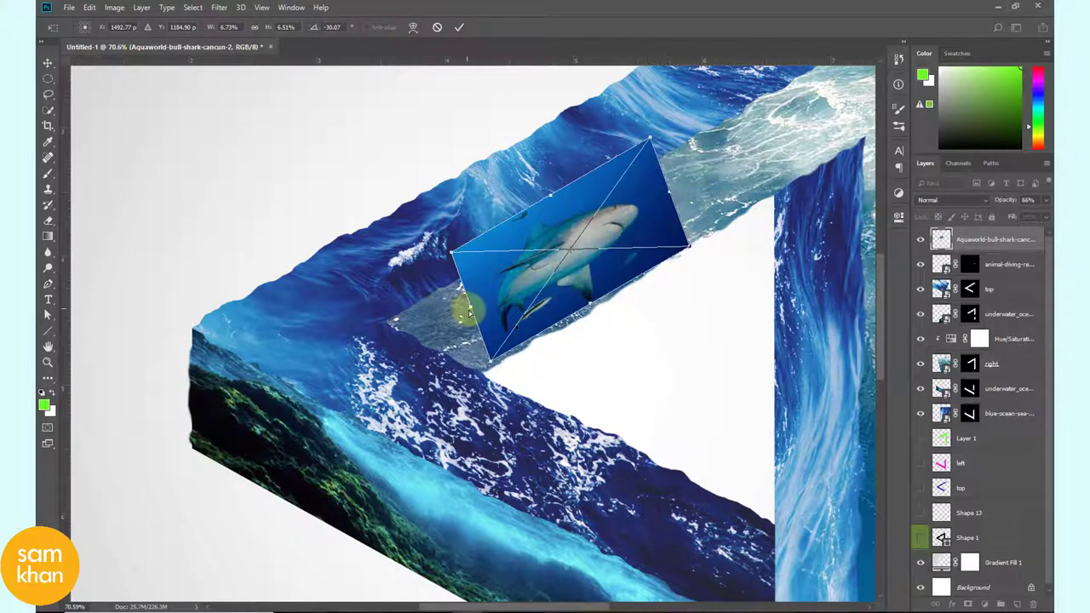
drag(500, 286, 415, 286)
drag(648, 141, 654, 154)
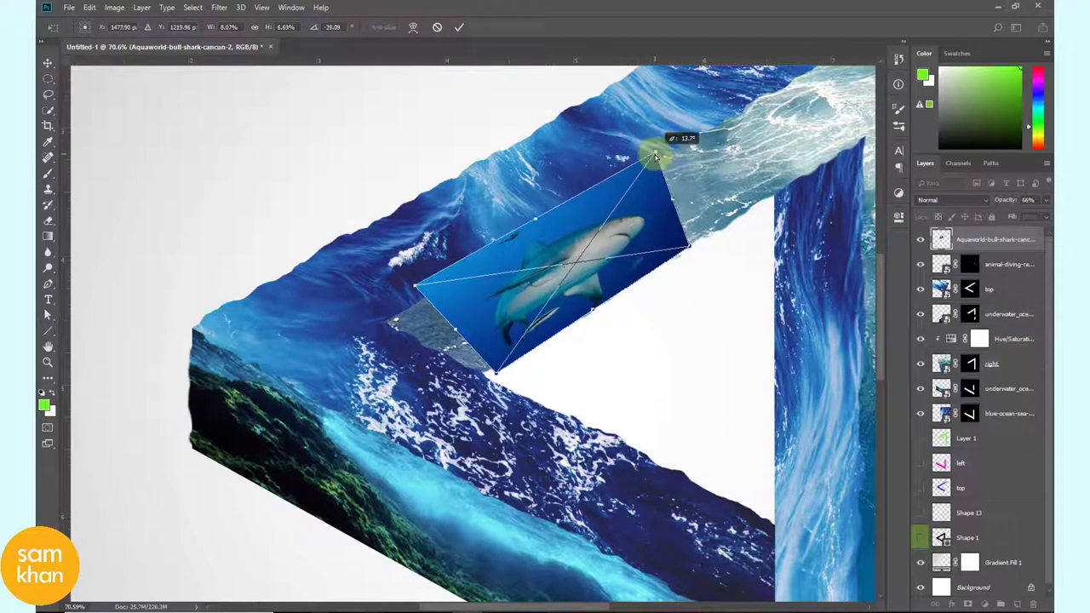
drag(536, 218, 577, 247)
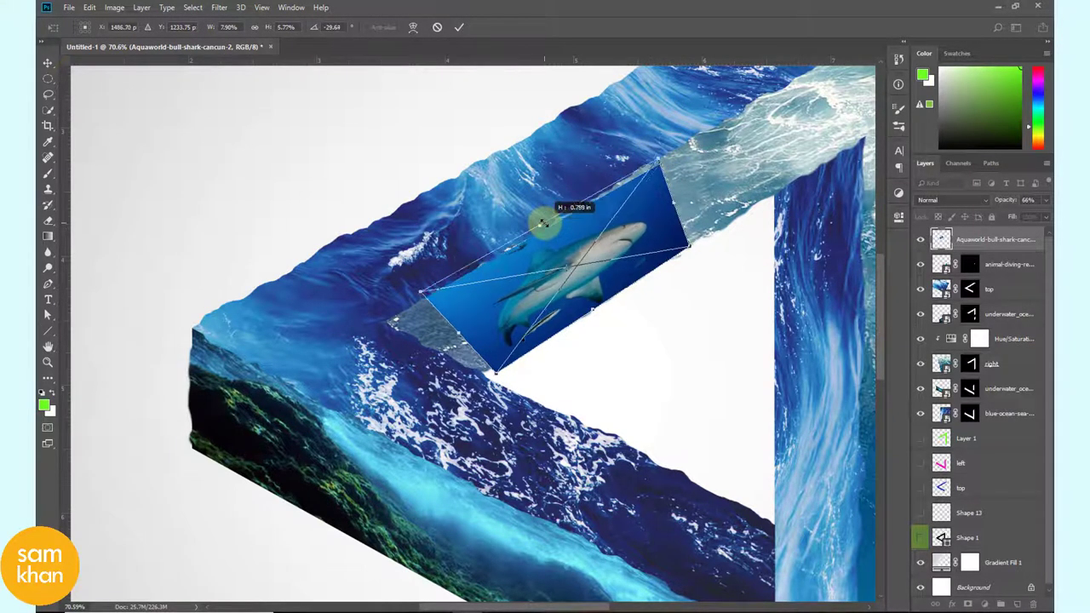
key(Return)
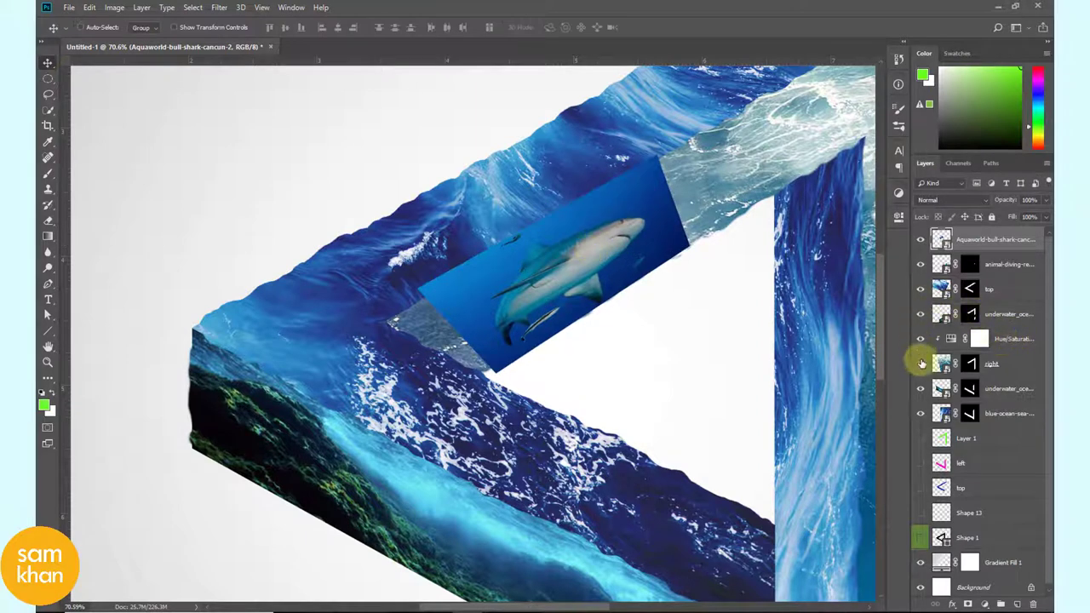
Mask the shark to the top face's selection and set its opacity to 70%
click(919, 366)
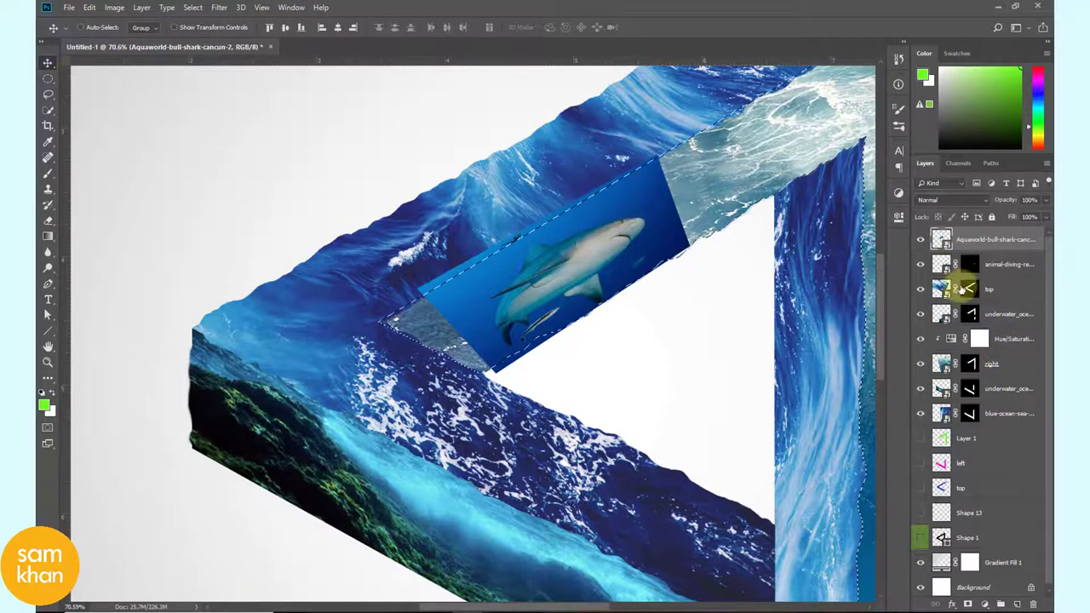
ctrl+click(942, 240)
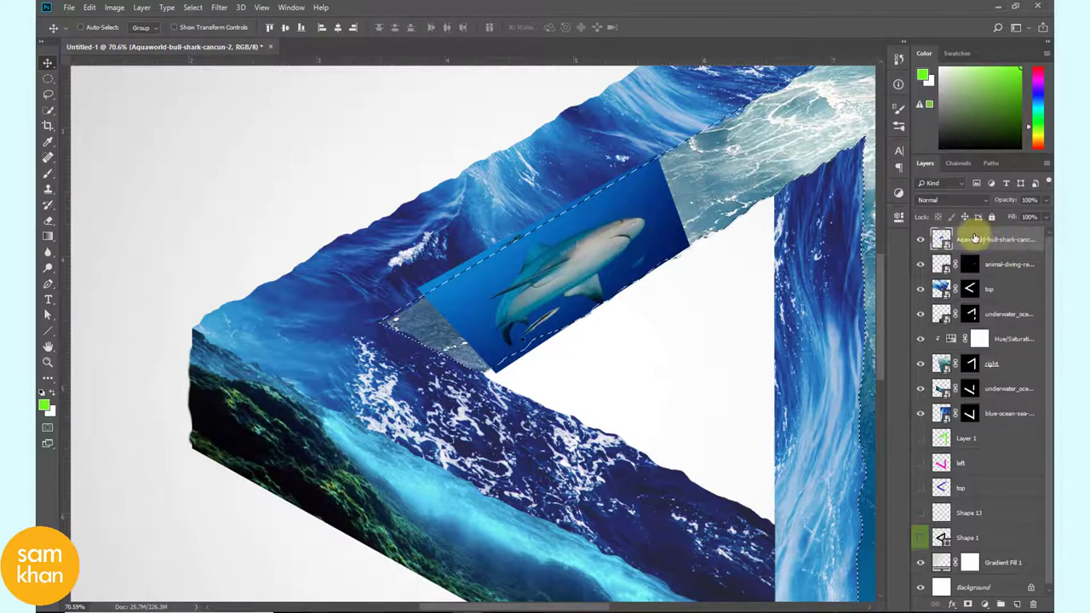
click(967, 603)
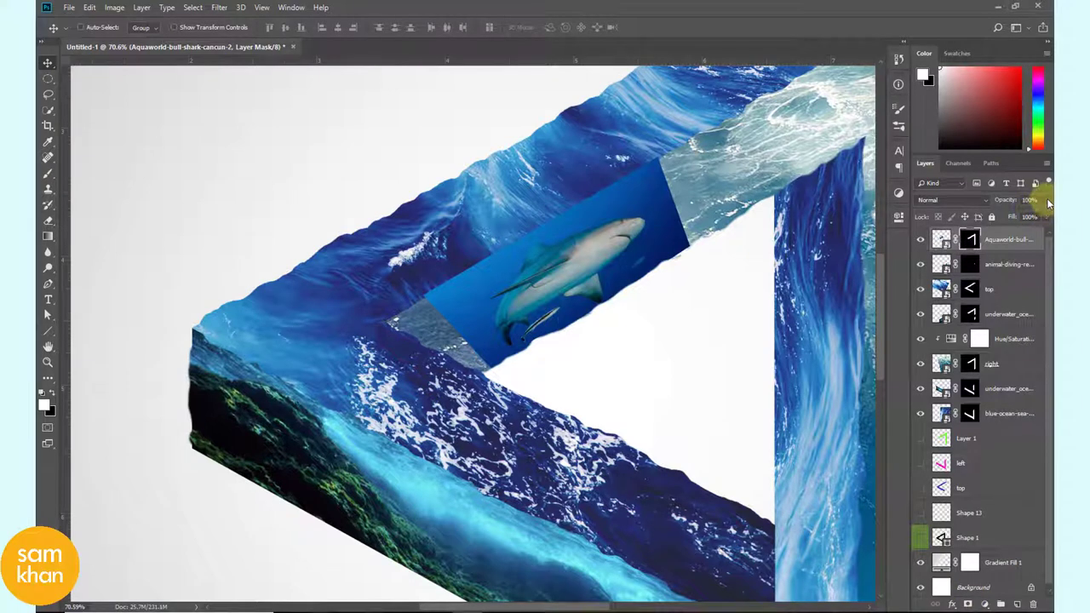
drag(1020, 215, 1029, 216)
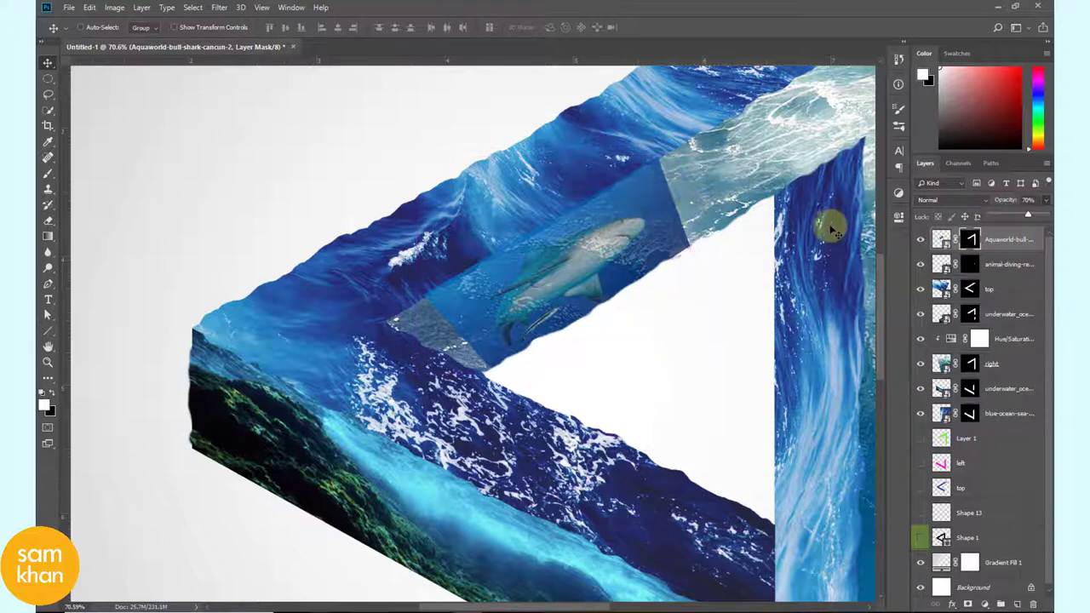
Paint the mask with a 152 px Soft Round brush to fade the shark's edge
key(b)
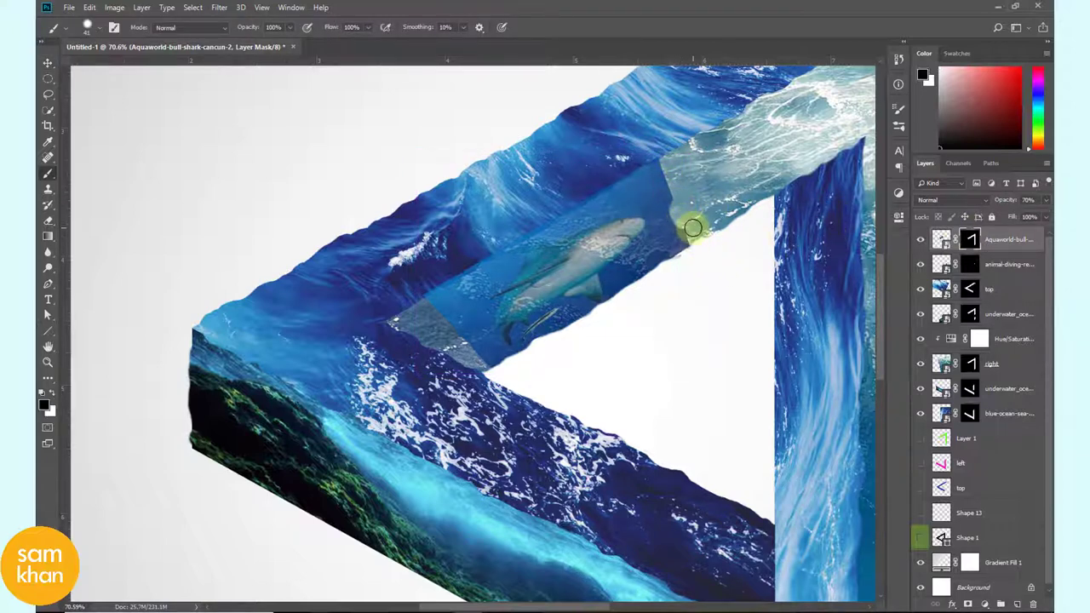
right_click(680, 199)
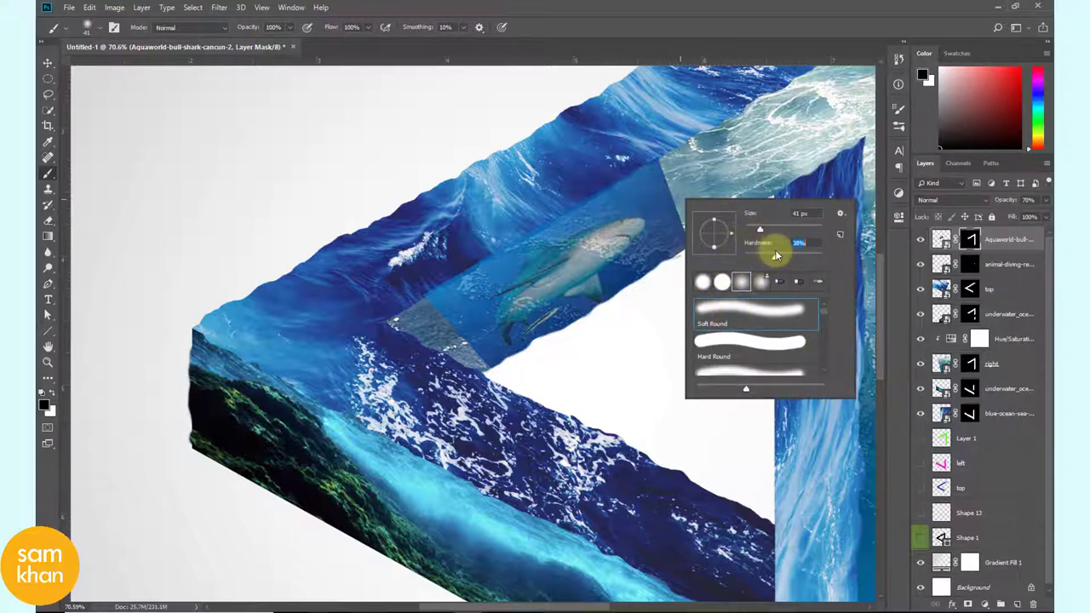
click(670, 179)
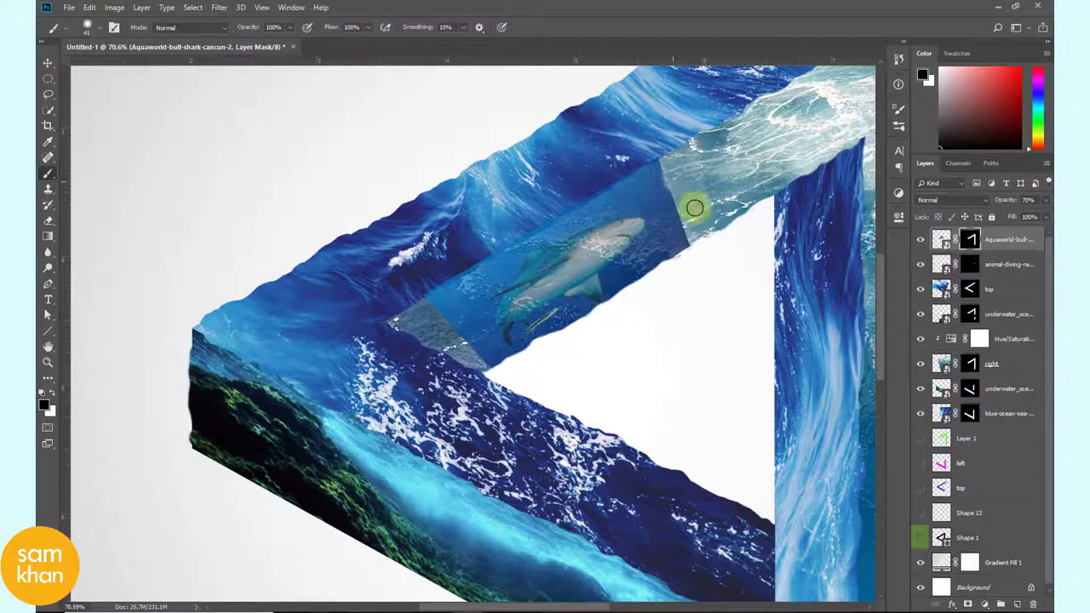
drag(681, 213, 703, 223)
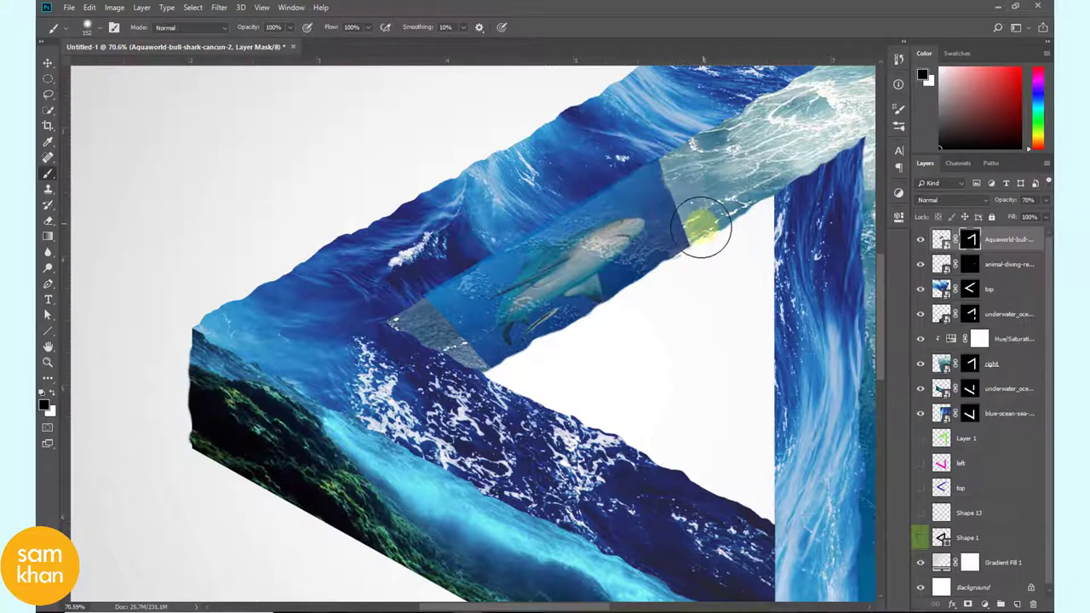
right_click(698, 213)
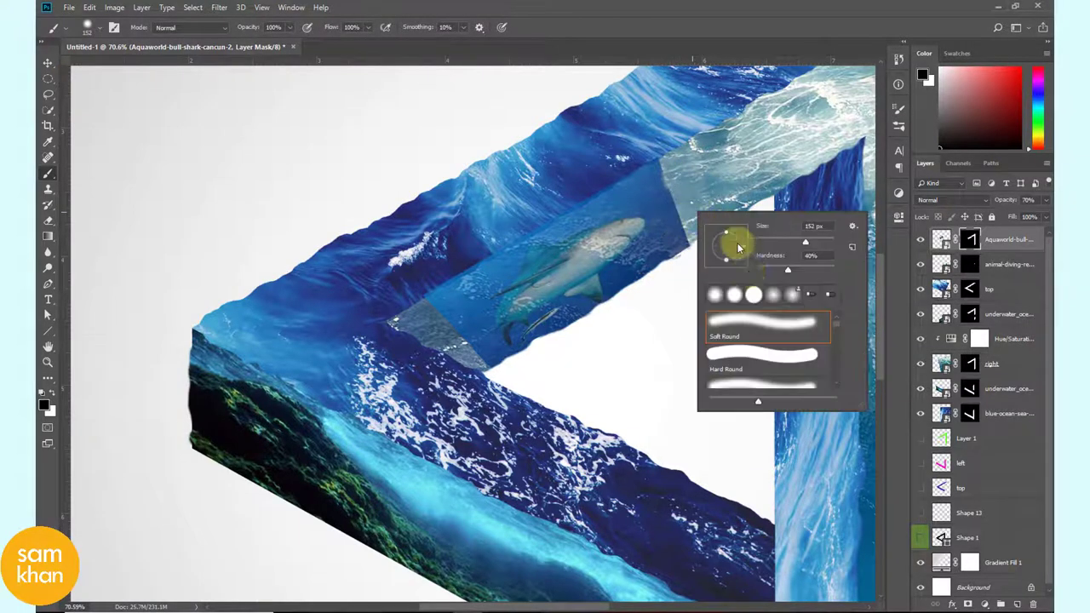
click(678, 174)
mouse_move(676, 177)
mouse_down()
mouse_move(696, 246)
mouse_move(657, 182)
mouse_move(608, 176)
mouse_move(560, 182)
mouse_move(479, 244)
mouse_move(445, 304)
mouse_move(474, 365)
mouse_move(551, 373)
mouse_move(647, 321)
mouse_move(661, 275)
mouse_move(639, 290)
mouse_move(663, 216)
mouse_move(621, 175)
mouse_move(729, 190)
mouse_up()
Try Multiply, Screen and Overlay blend modes on the shark layer
key(v)
click(948, 201)
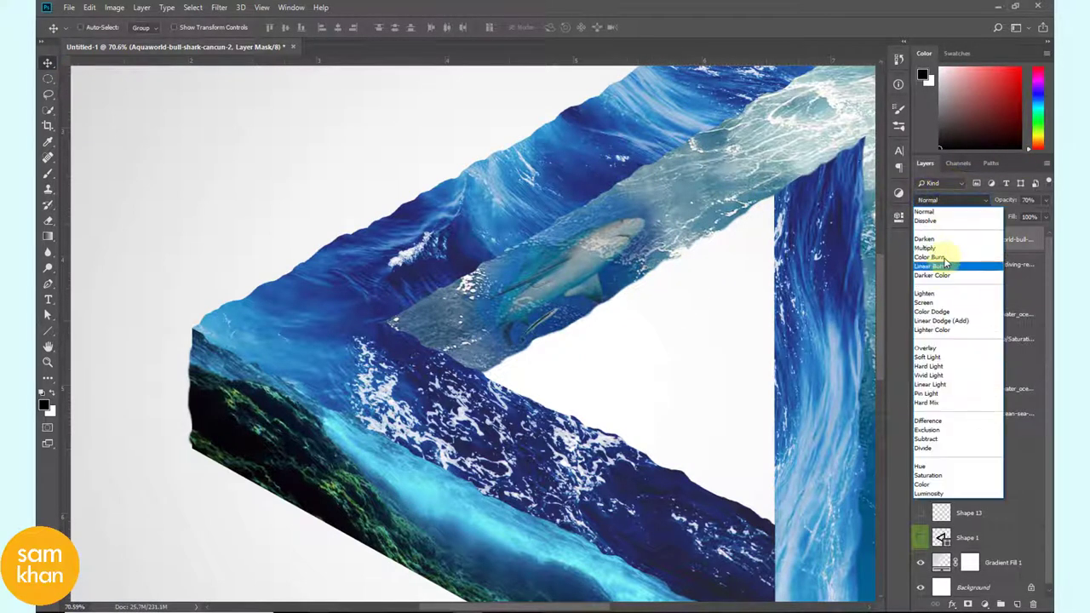
click(937, 248)
click(936, 200)
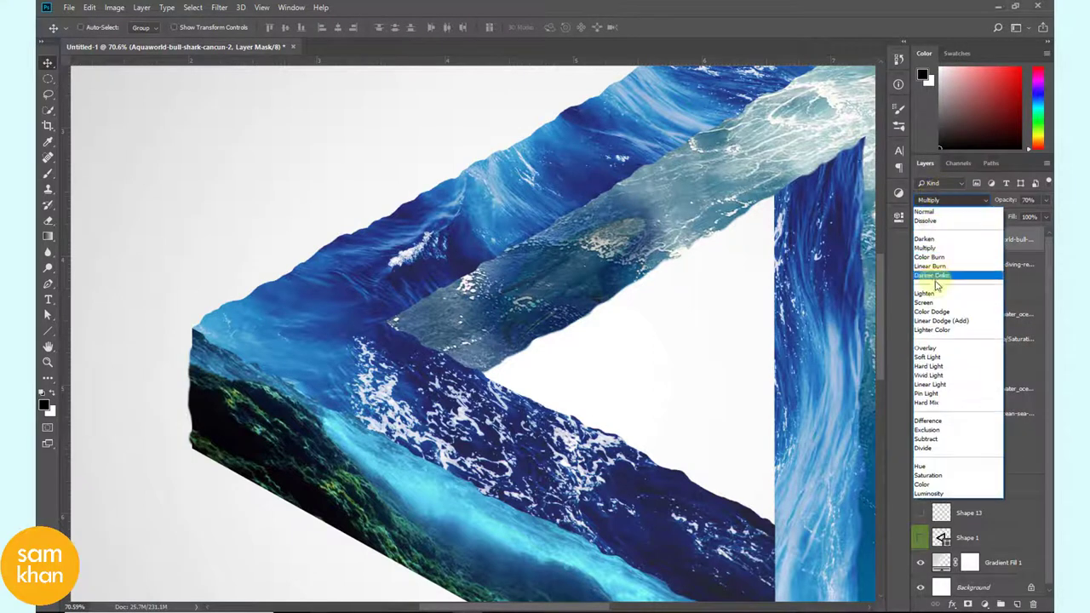
click(937, 308)
click(936, 201)
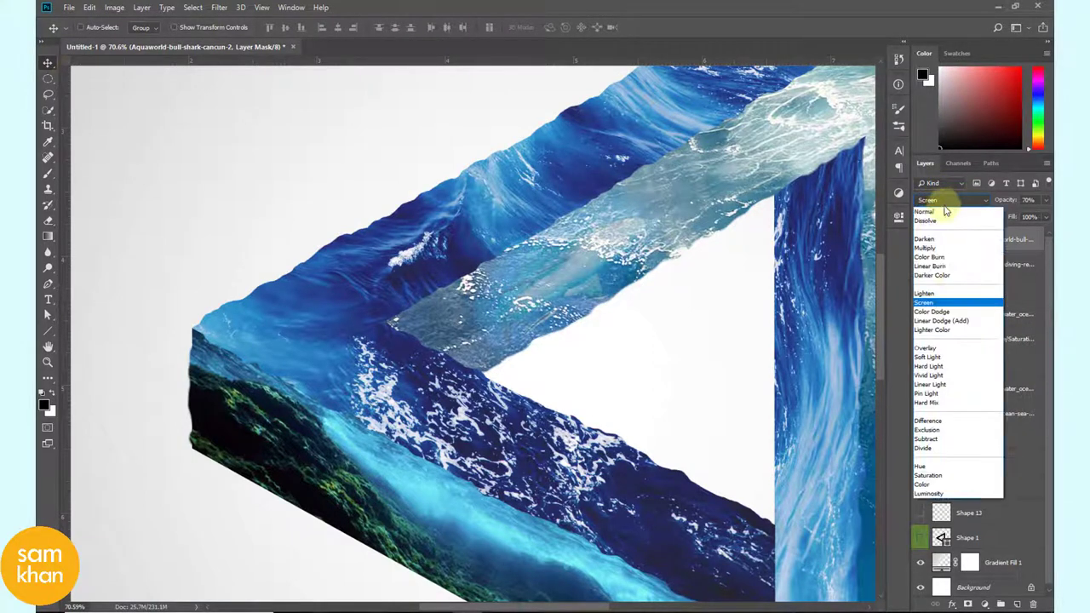
click(943, 348)
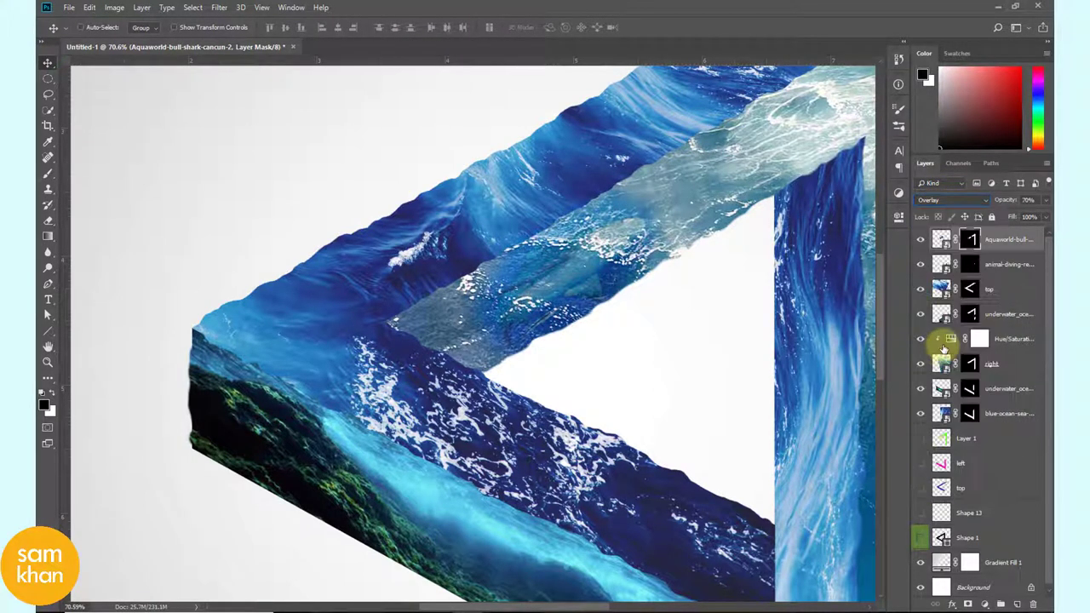
Try Lighten and Color Dodge, then set the shark back to Normal and lower its opacity to about 68%
click(936, 200)
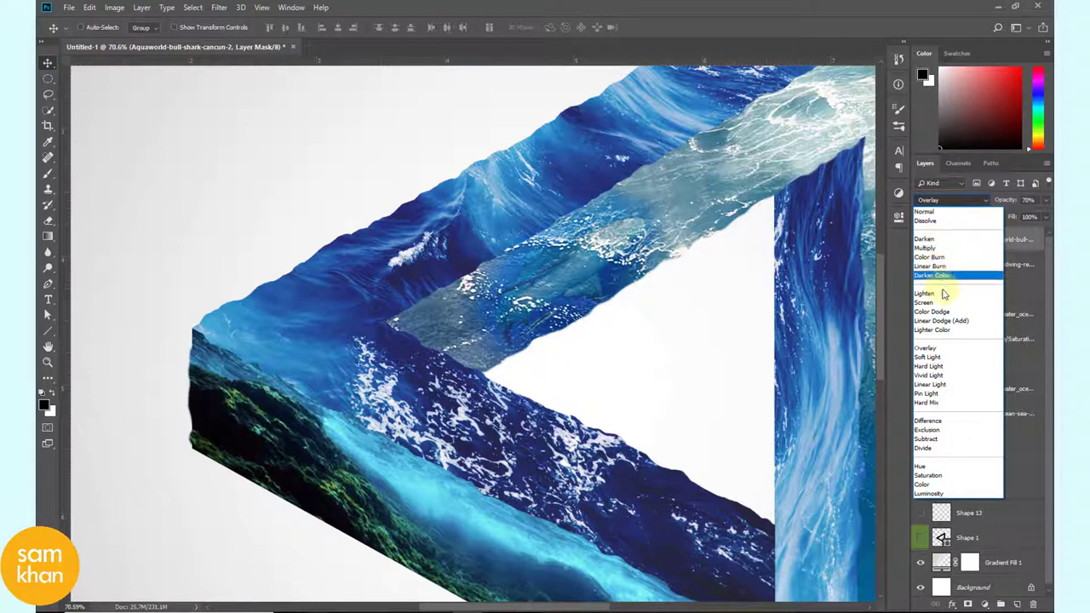
click(943, 294)
click(937, 200)
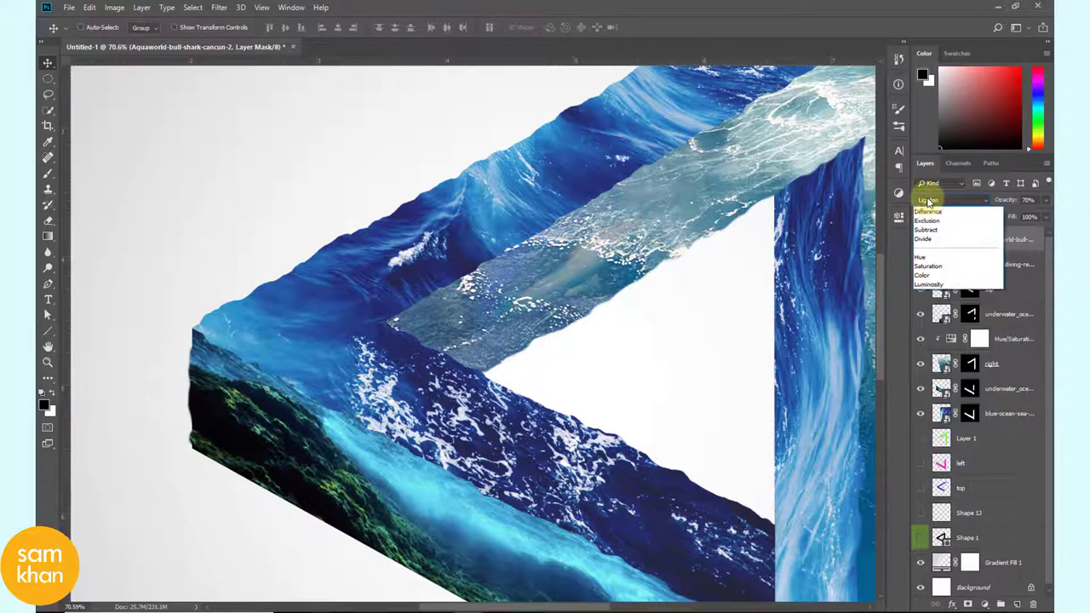
click(947, 312)
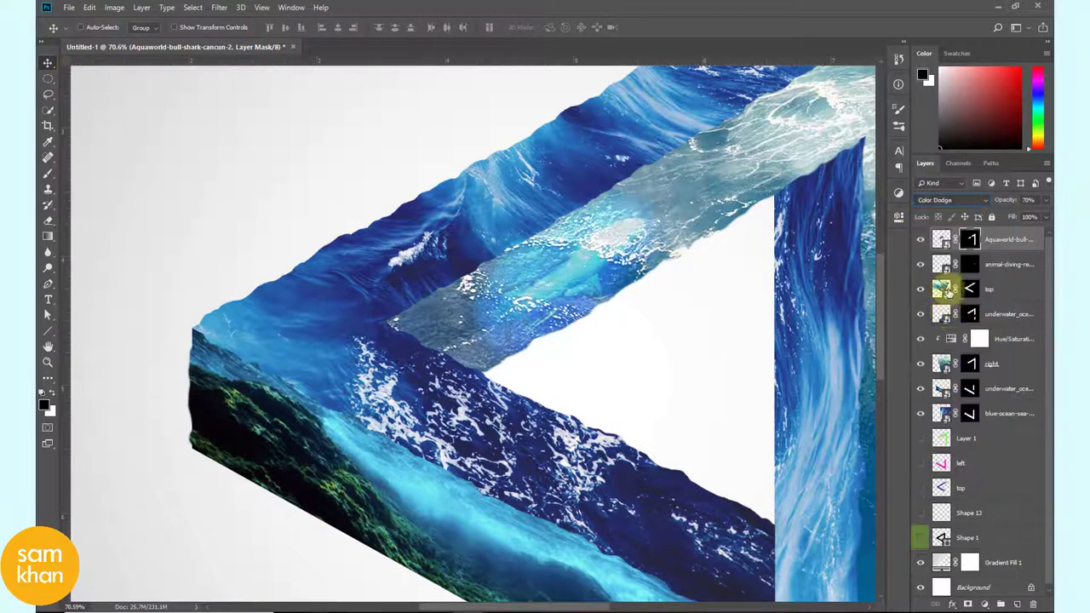
click(937, 201)
click(940, 209)
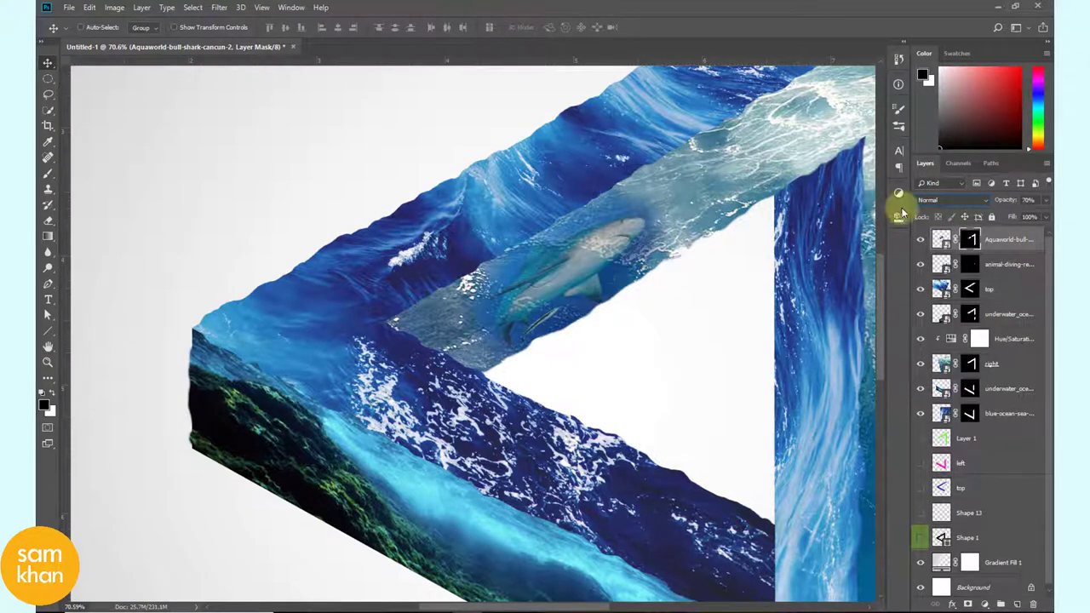
click(1045, 200)
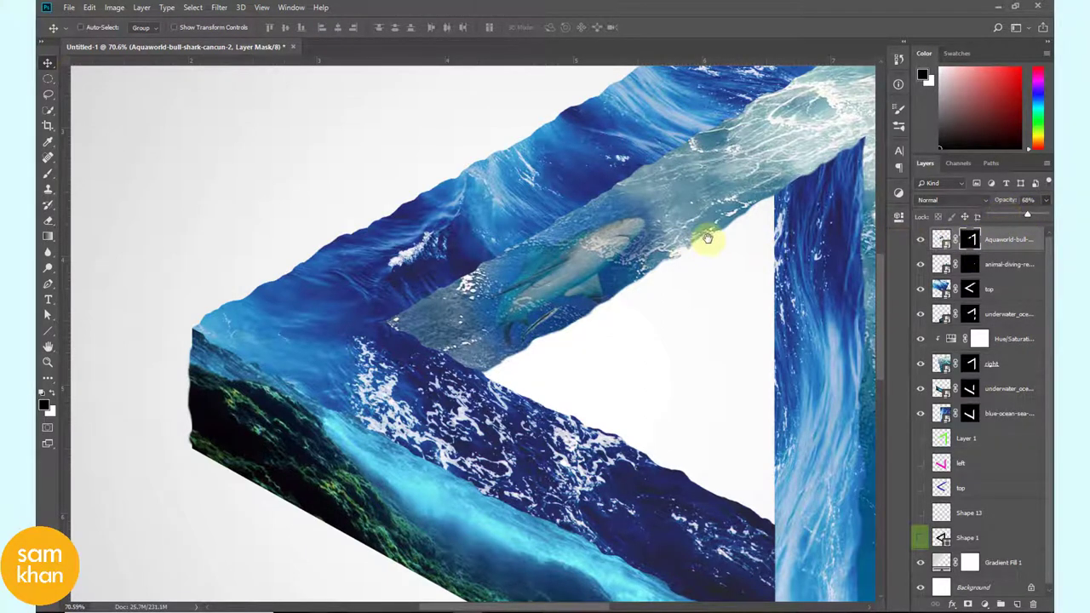
drag(707, 238, 654, 260)
click(941, 239)
mouse_move(523, 251)
mouse_down()
mouse_move(599, 243)
mouse_move(613, 273)
mouse_up()
key(ctrl+t)
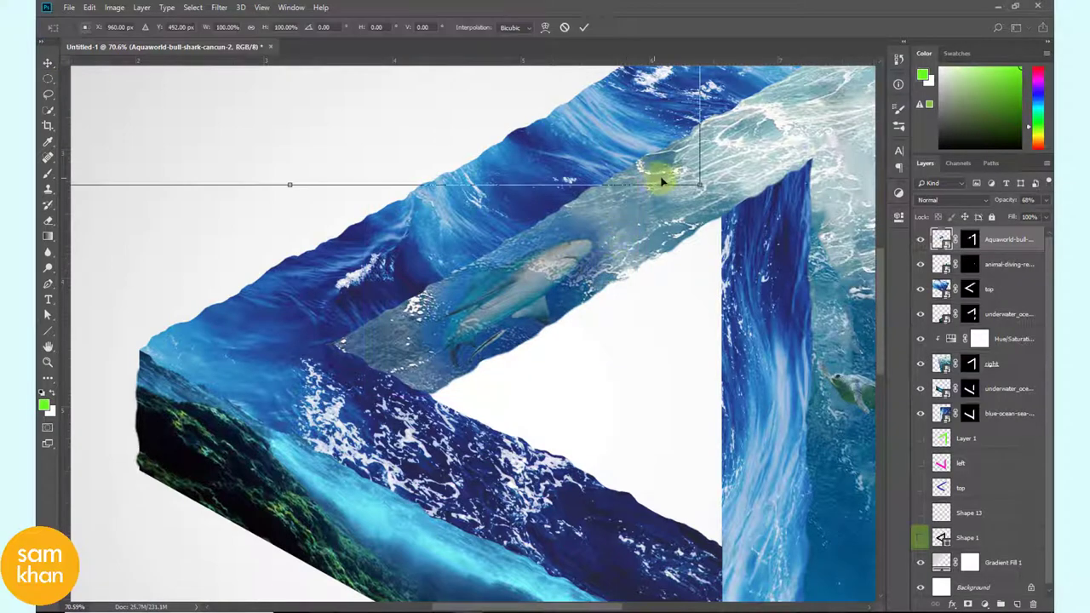
key(Return)
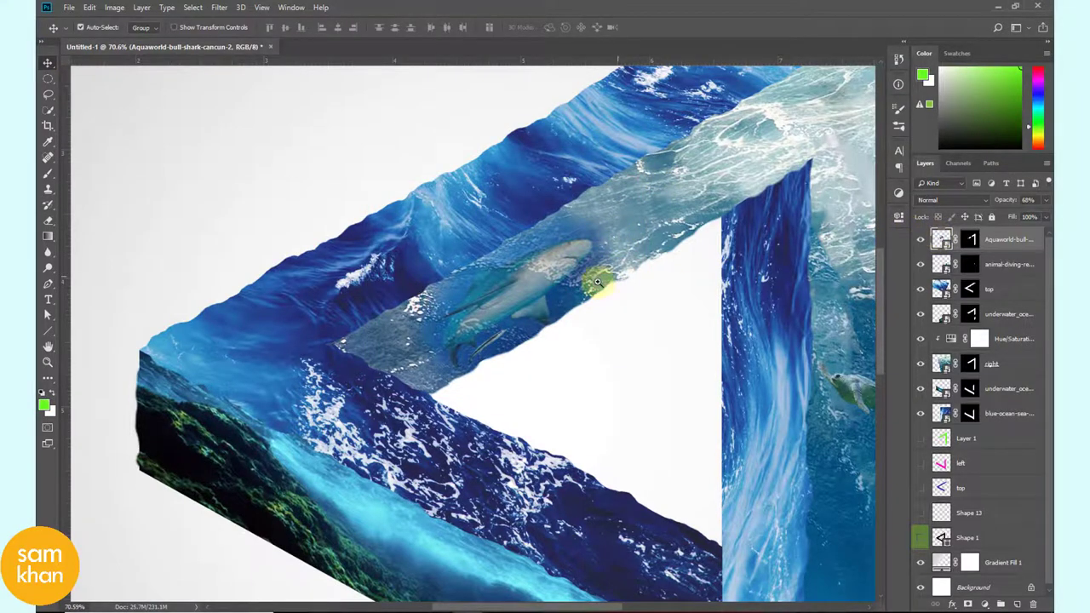
scroll(597, 282, down, 3)
scroll(523, 243, up, 1)
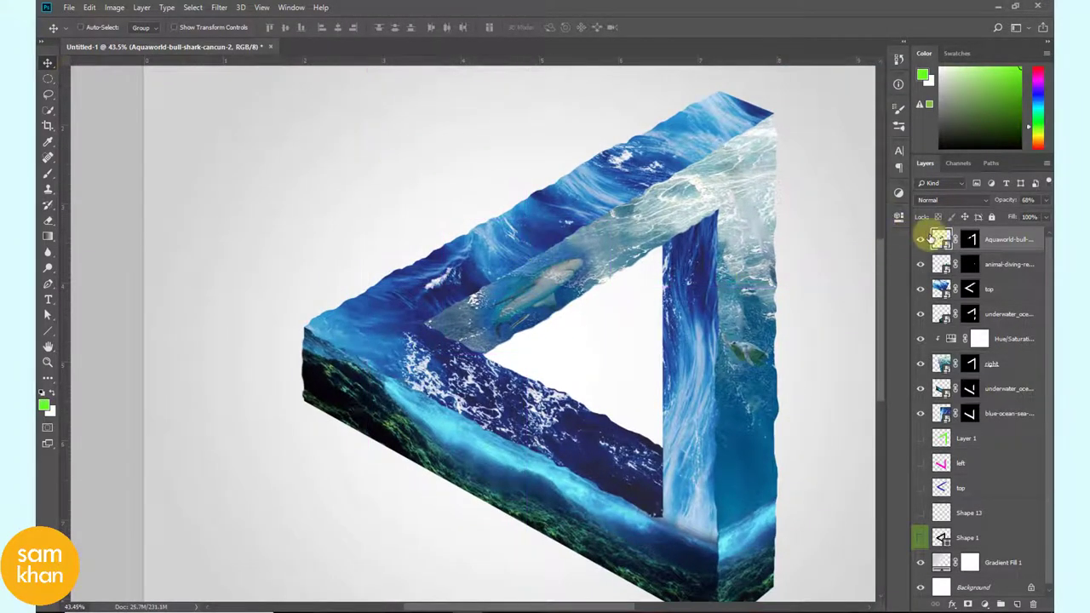
scroll(545, 298, right, 3)
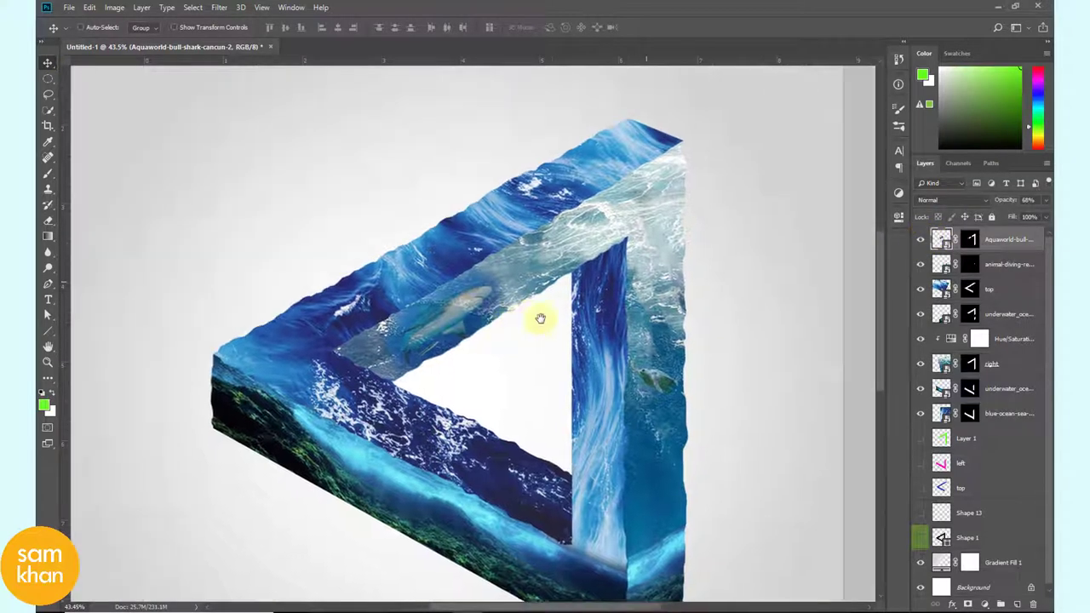
scroll(540, 311, up, 1)
drag(496, 315, 638, 220)
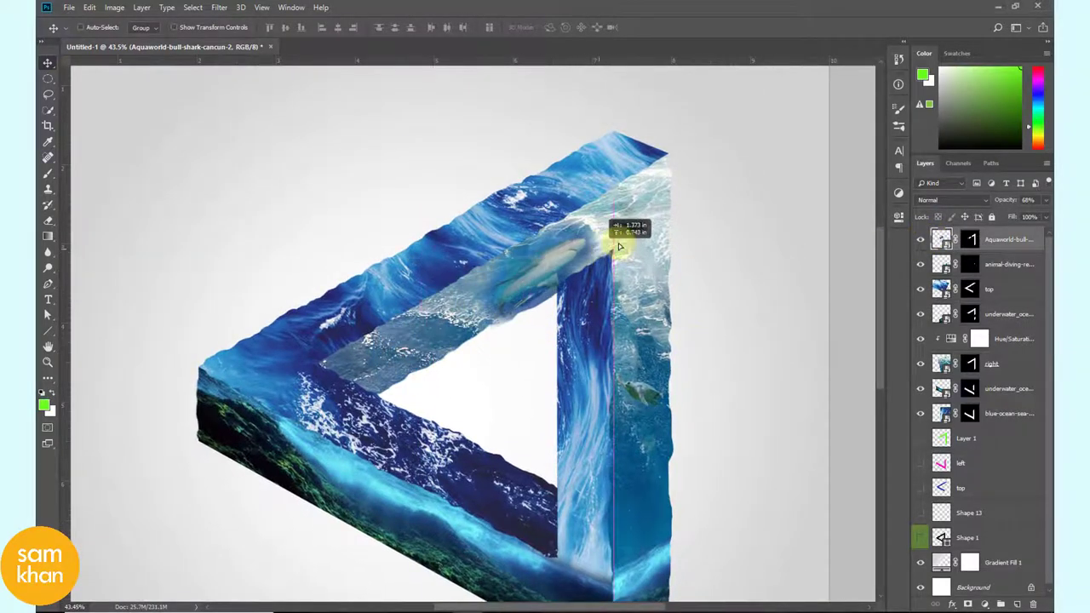
key(ctrl+z)
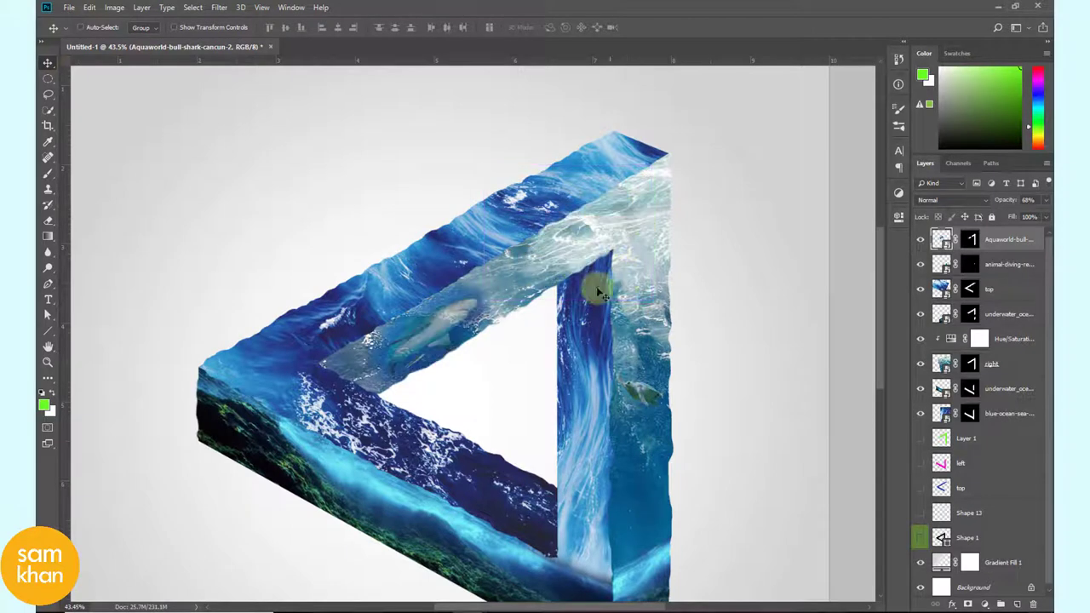
drag(635, 247, 660, 298)
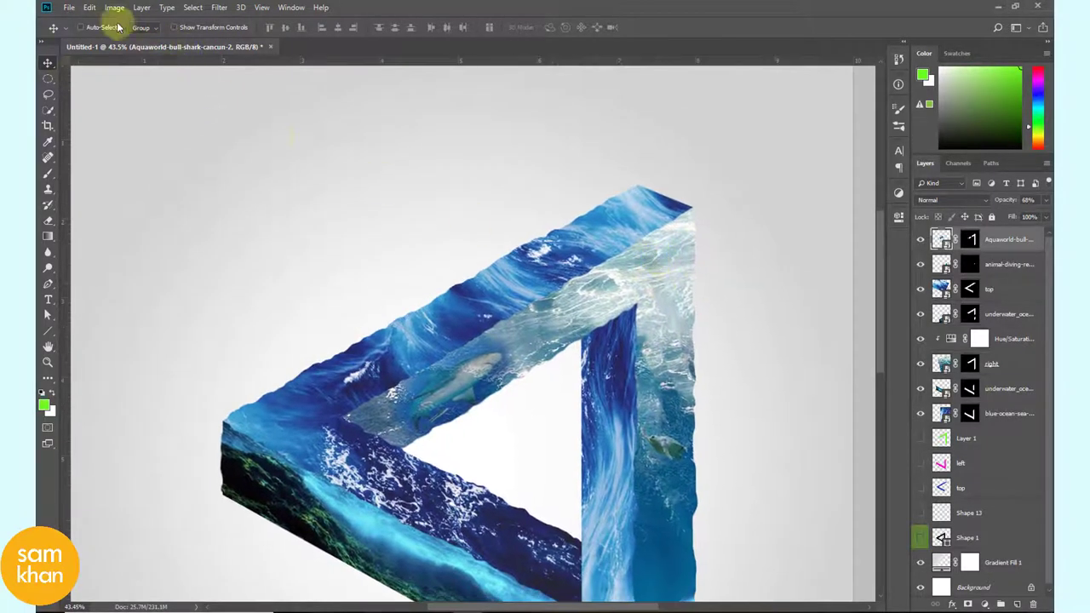
Place the iceberg photo as an embedded layer
click(71, 6)
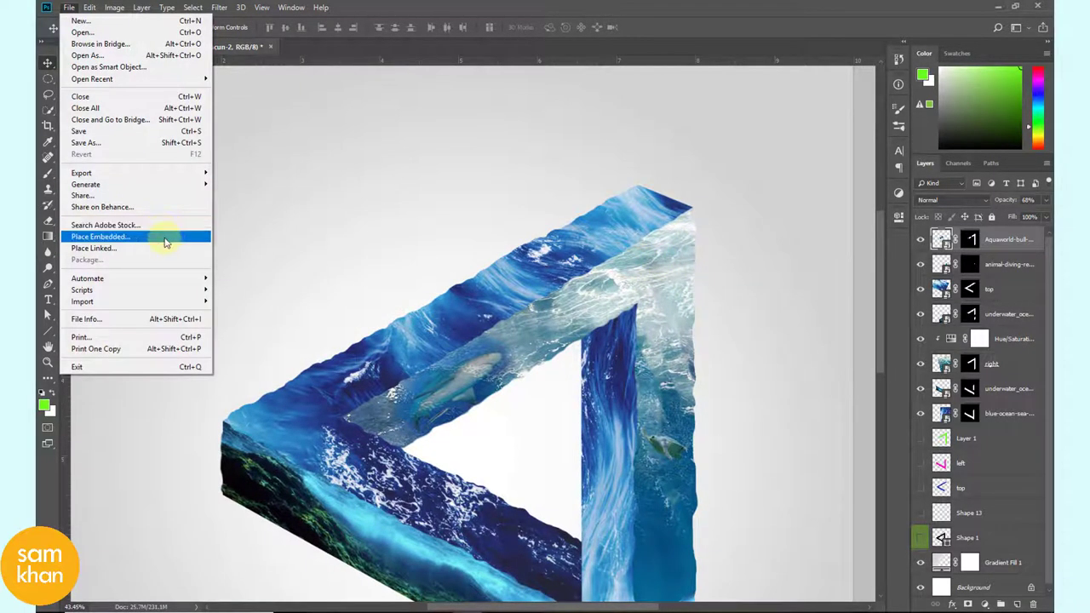
click(165, 237)
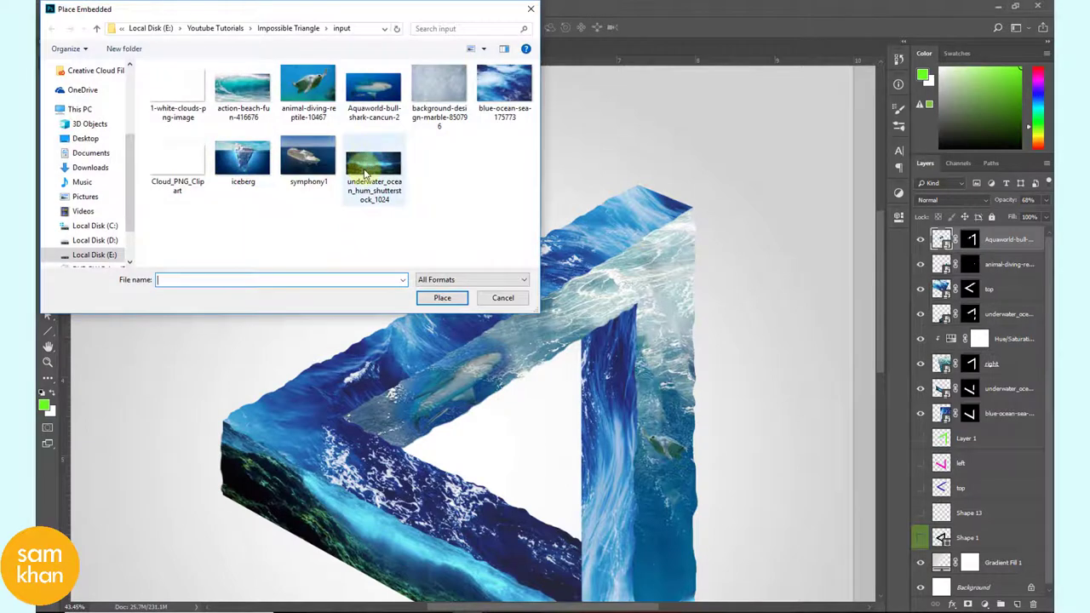
click(311, 98)
click(351, 126)
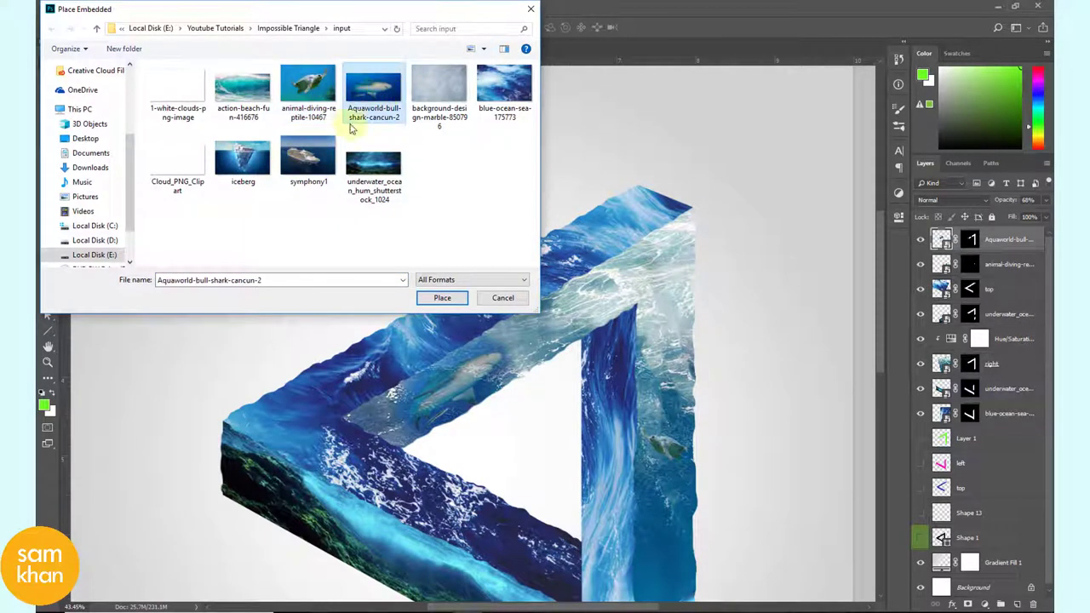
click(305, 158)
click(237, 162)
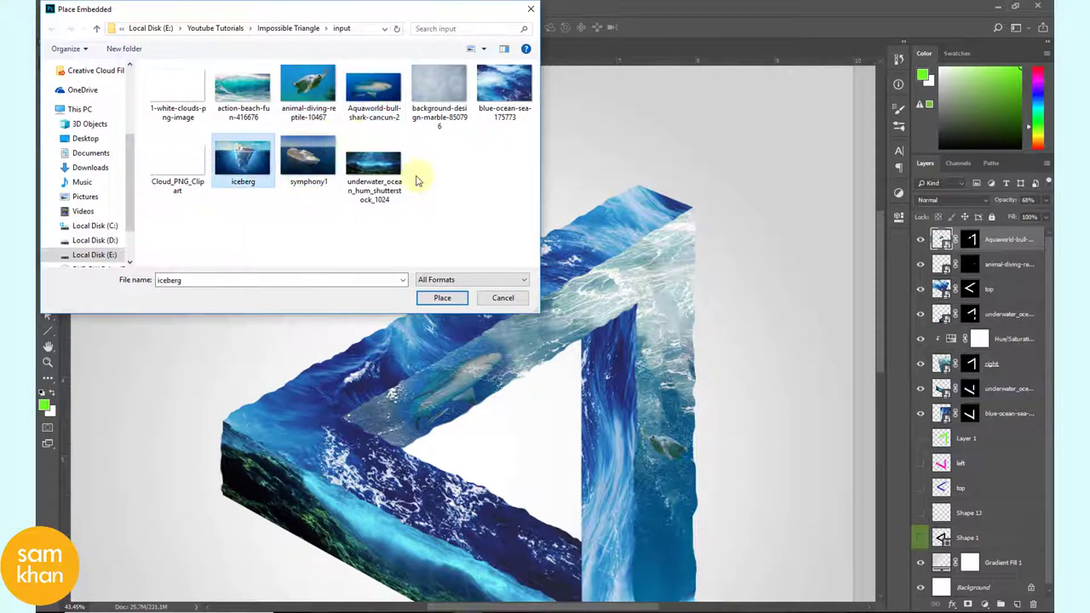
click(450, 300)
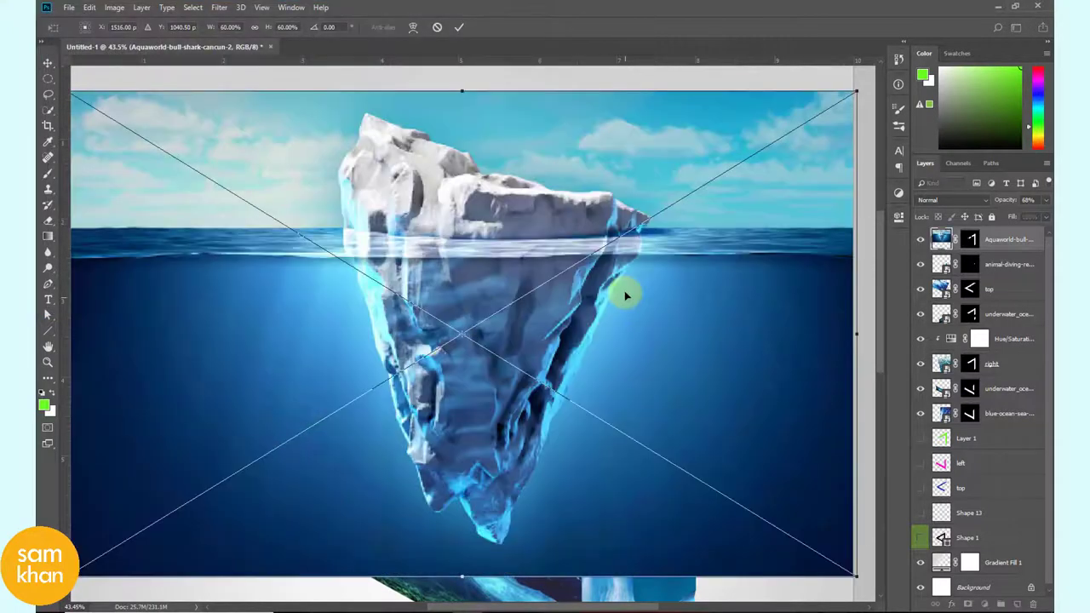
Scale the iceberg to about 14% and set it over the triangle's right pillar
mouse_move(856, 92)
mouse_down()
mouse_move(531, 265)
mouse_move(681, 225)
mouse_up()
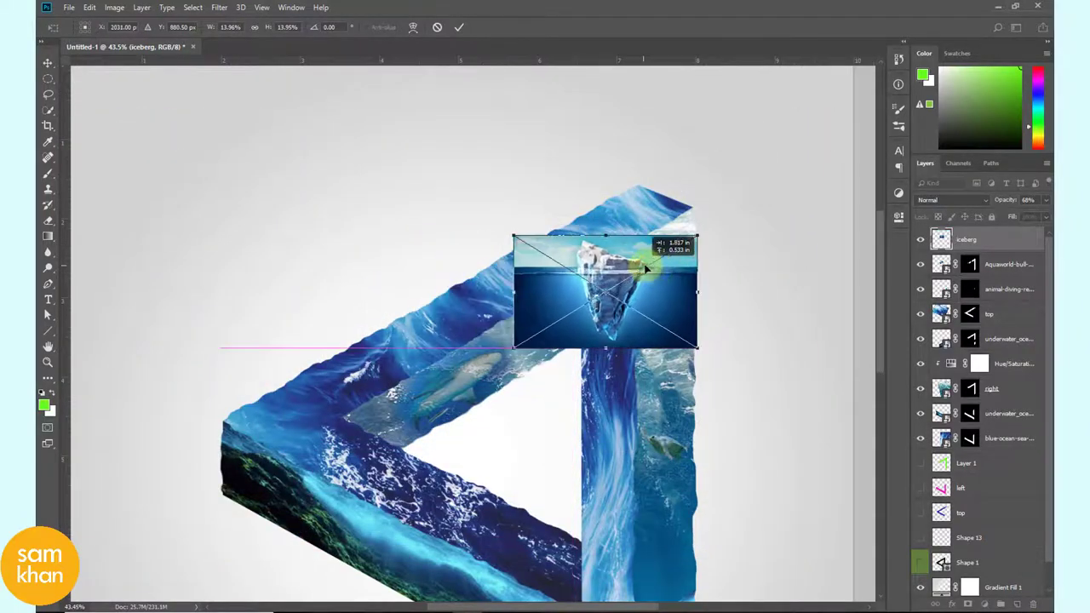
mouse_move(638, 273)
mouse_down()
mouse_move(693, 290)
mouse_move(652, 280)
mouse_up()
key(Return)
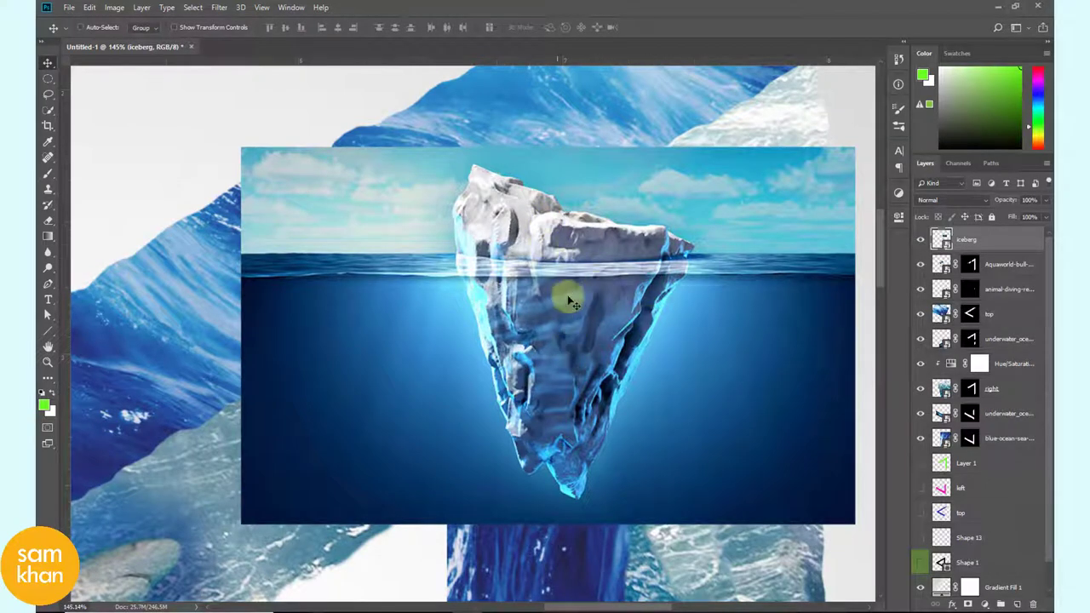
drag(564, 292, 593, 380)
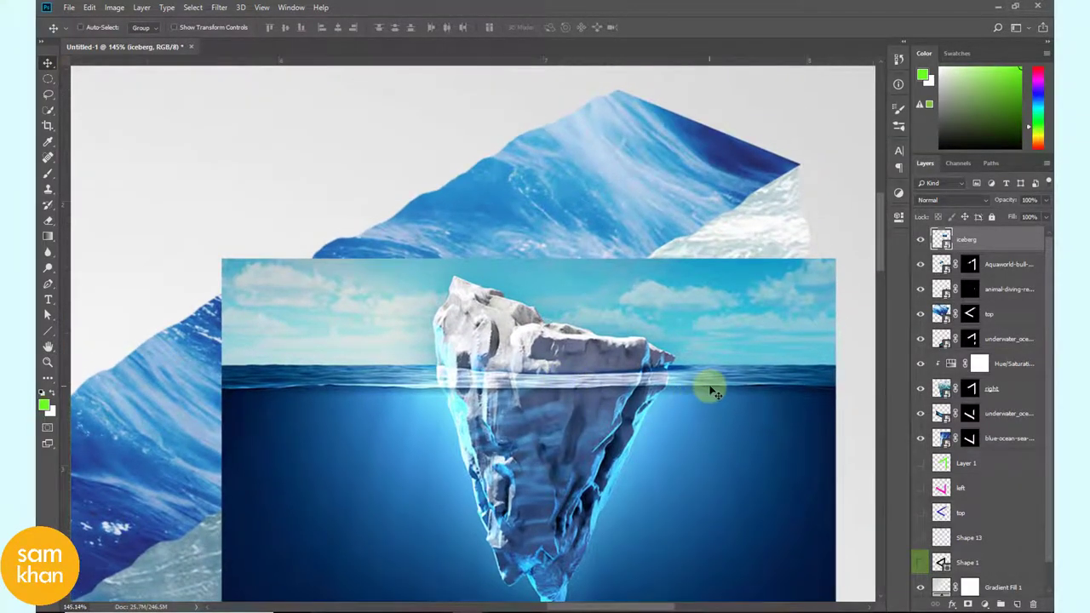
Skew the iceberg into a slanted parallelogram above the triangle
key(ctrl+t)
scroll(666, 351, down, 3)
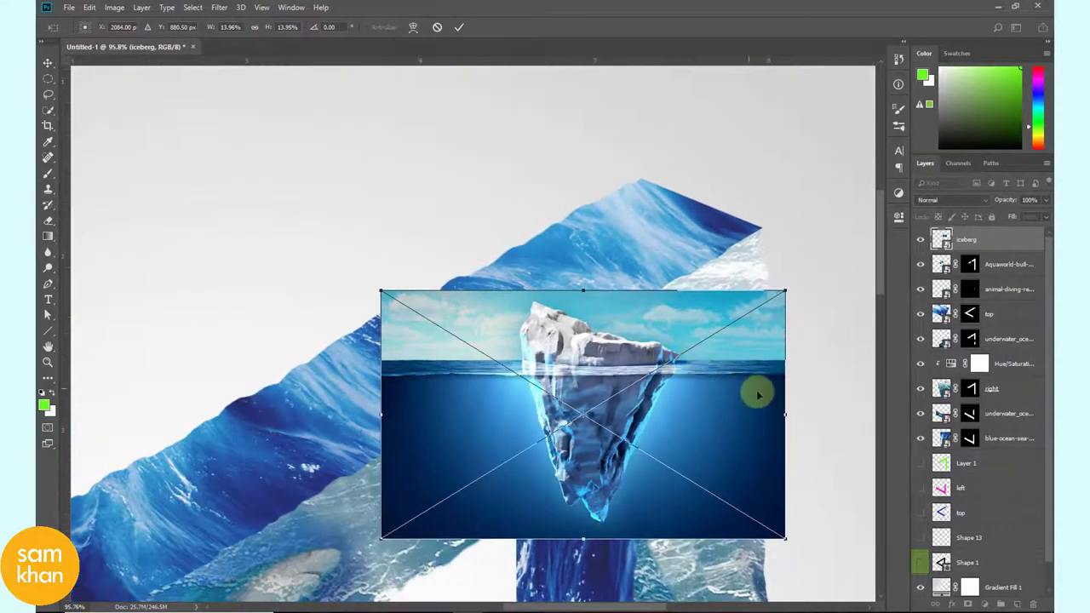
drag(787, 423, 771, 273)
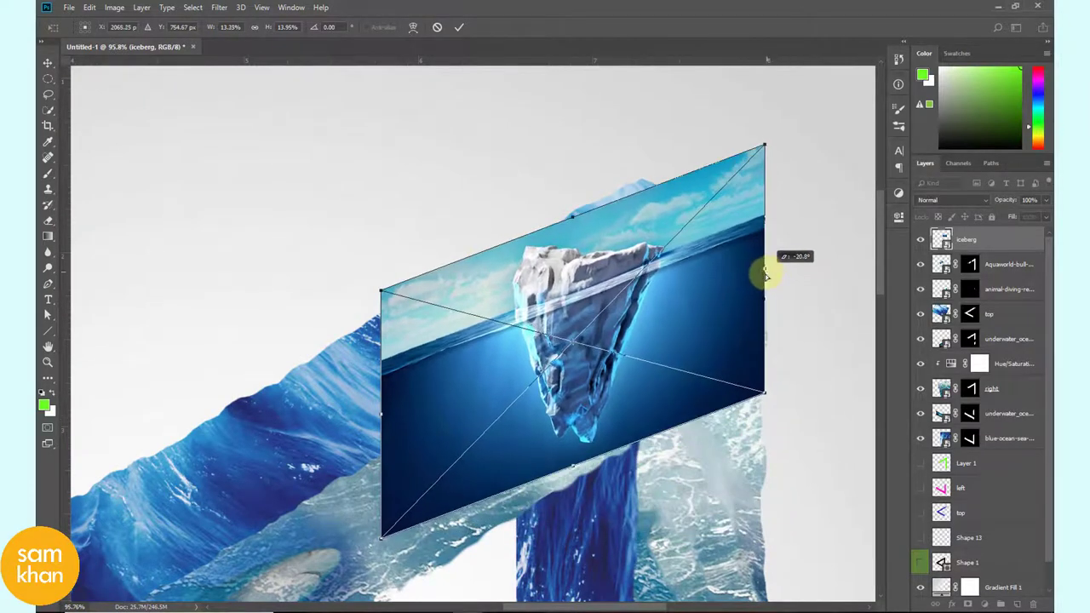
drag(381, 294, 297, 308)
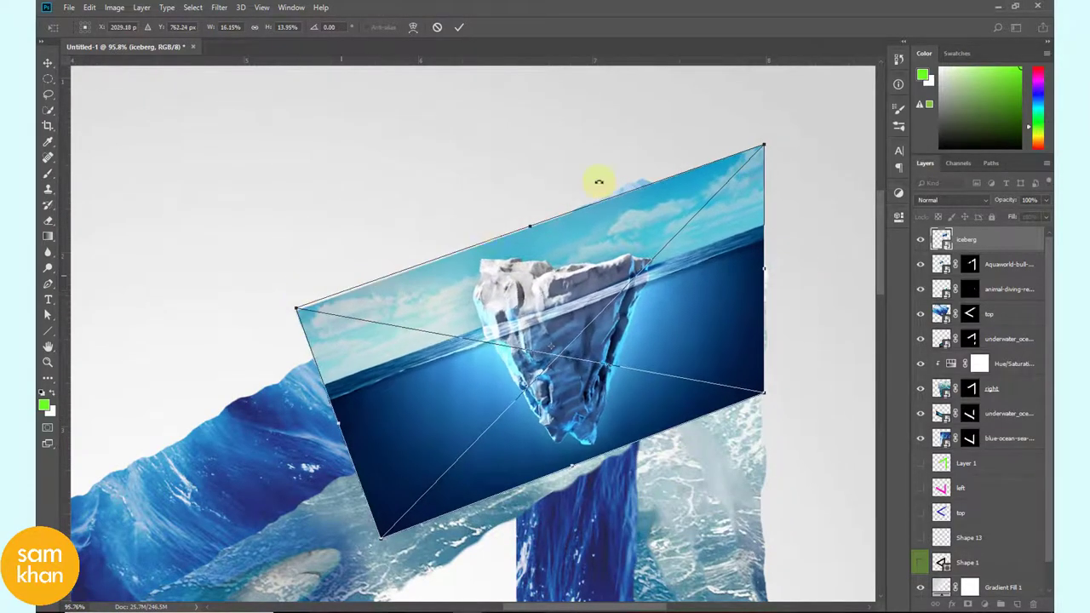
drag(765, 149, 696, 155)
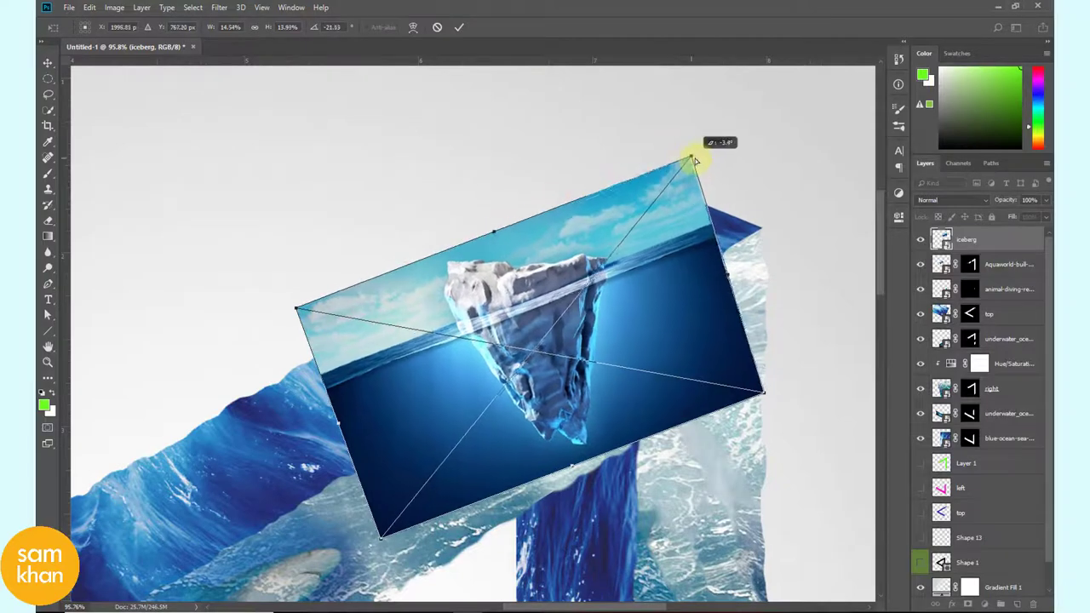
drag(617, 322, 638, 316)
key(Return)
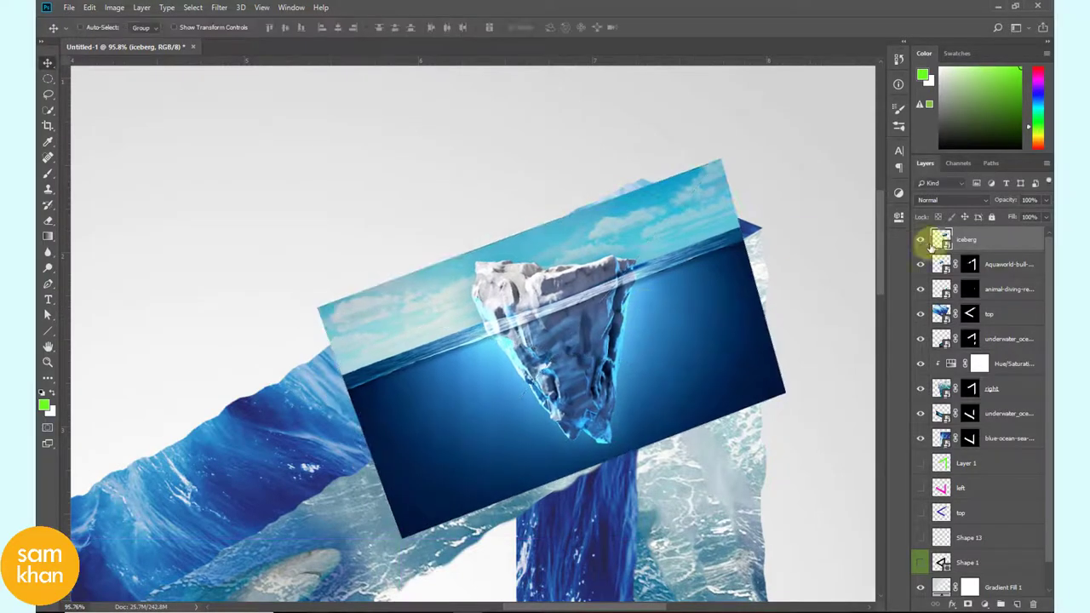
Make the iceberg semi-transparent, then resize and rotate it nearly level for alignment
drag(1024, 217, 1016, 214)
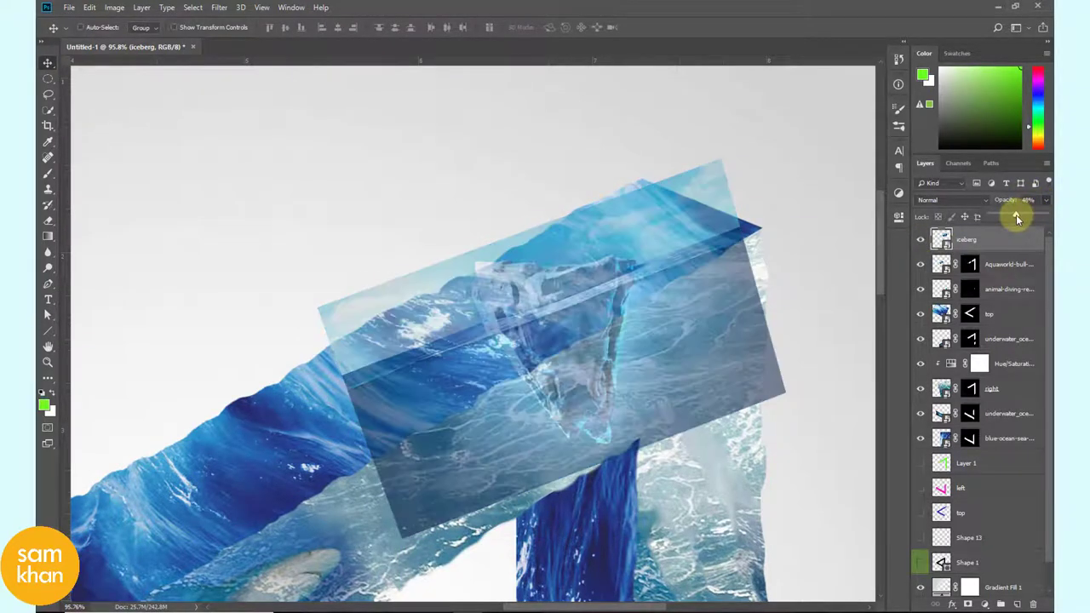
mouse_move(693, 297)
mouse_down()
mouse_move(696, 270)
mouse_move(722, 250)
mouse_up()
key(ctrl+t)
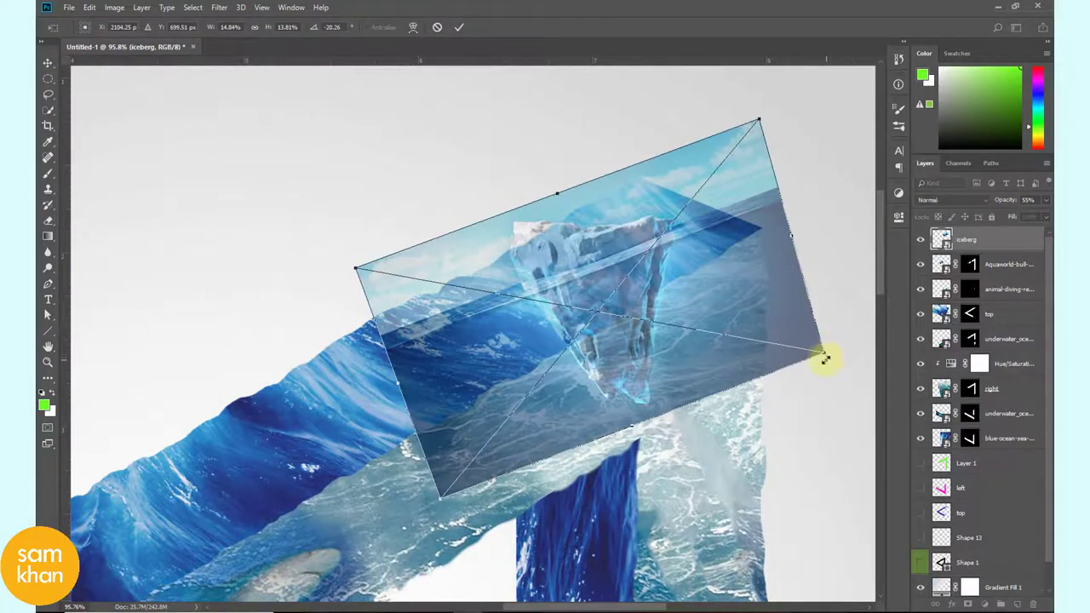
drag(820, 349, 517, 264)
key(ctrl+plus)
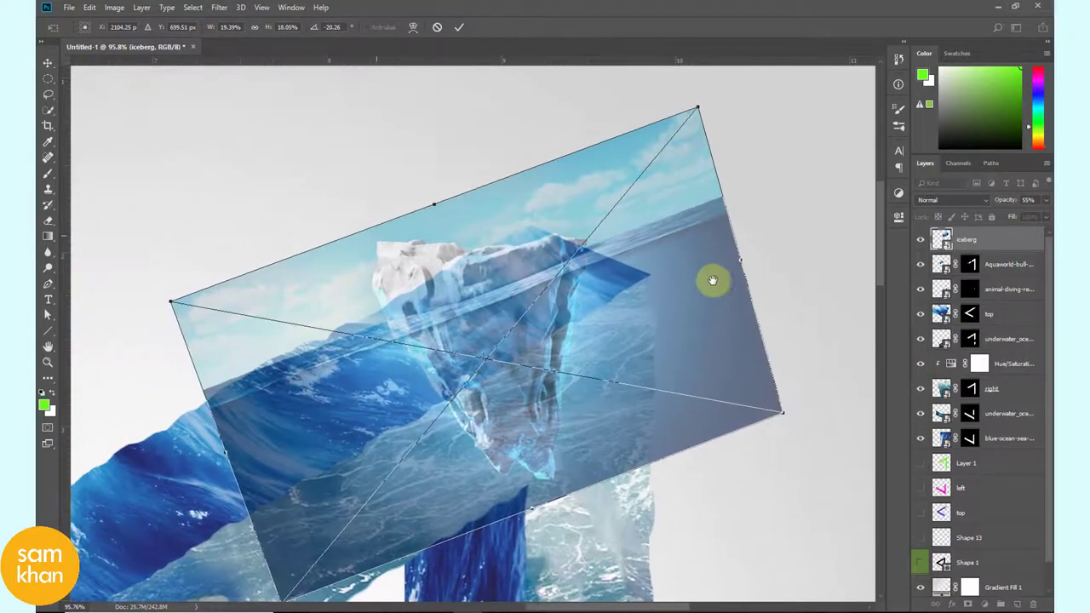
drag(516, 264, 773, 267)
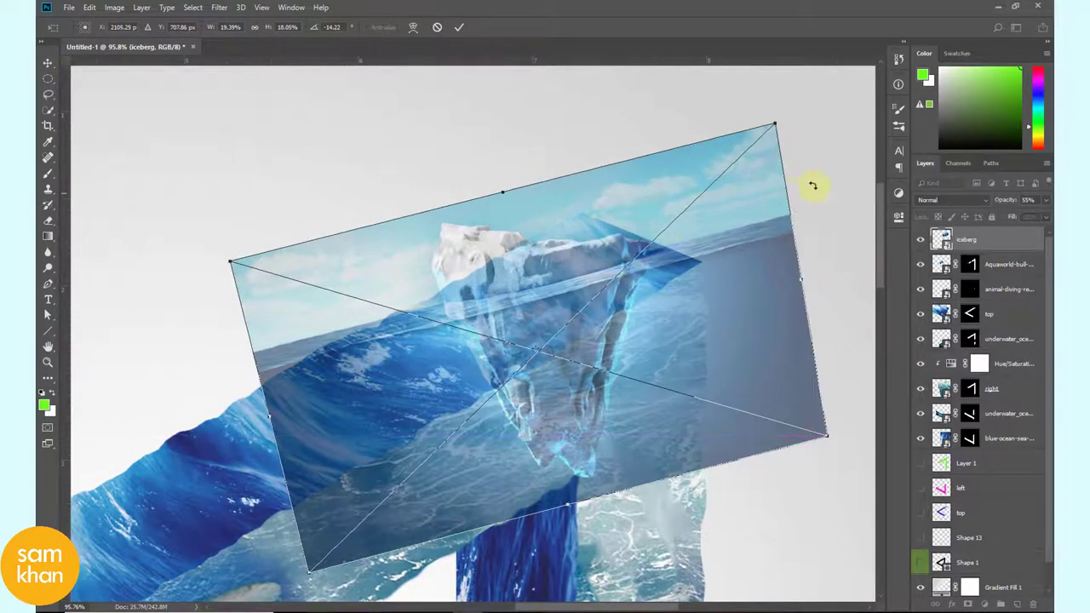
drag(815, 185, 827, 275)
mouse_move(619, 239)
mouse_down()
mouse_move(627, 225)
mouse_move(623, 237)
mouse_up()
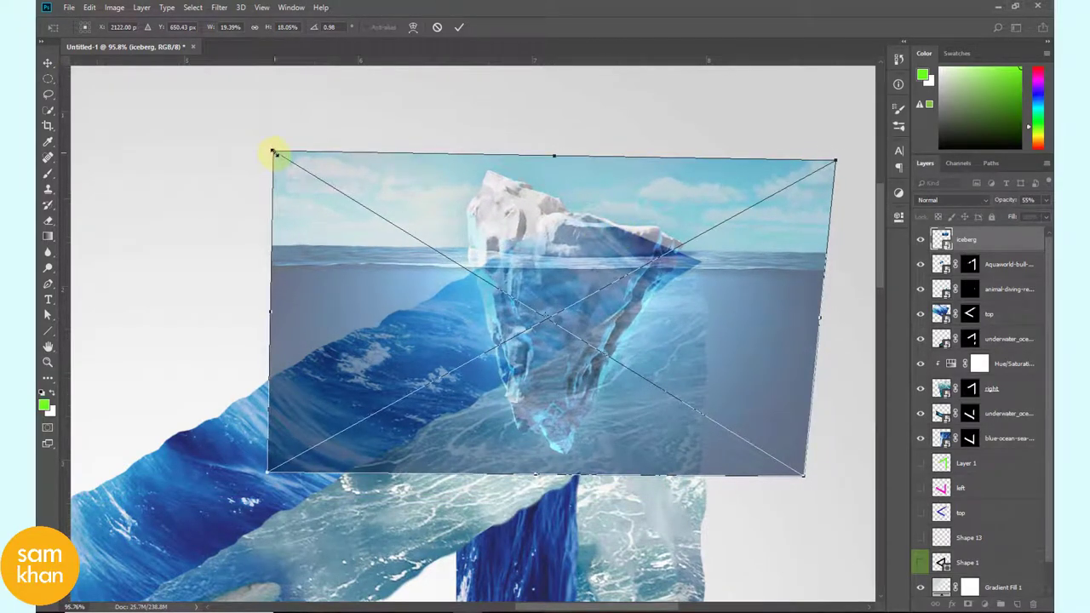
drag(272, 153, 312, 175)
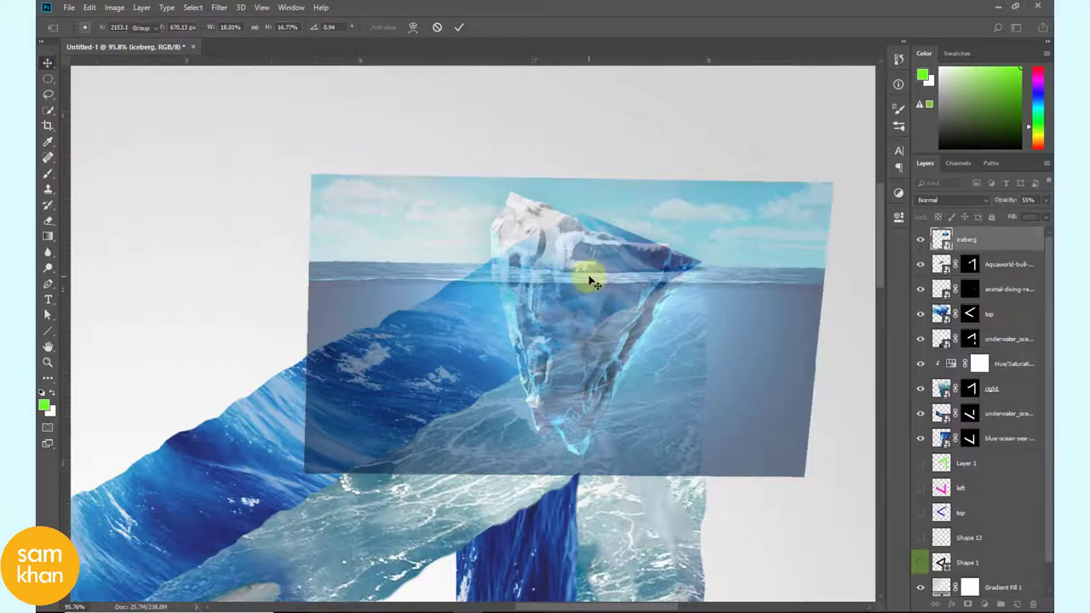
key(Return)
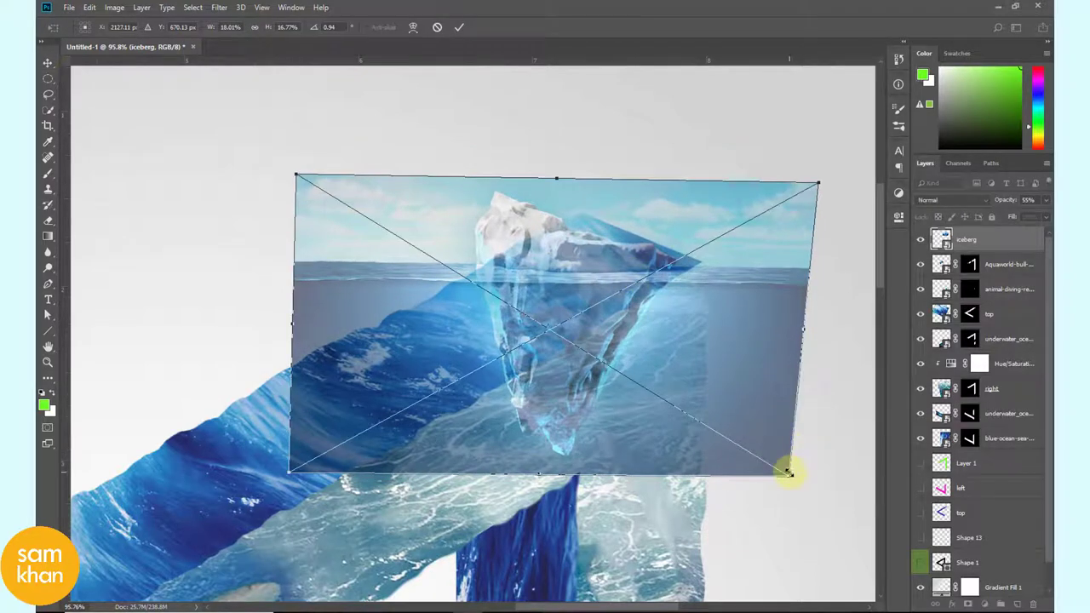
Shrink and raise the iceberg slightly, then restore it to 100% opacity
drag(788, 470, 771, 452)
drag(625, 348, 624, 345)
key(Return)
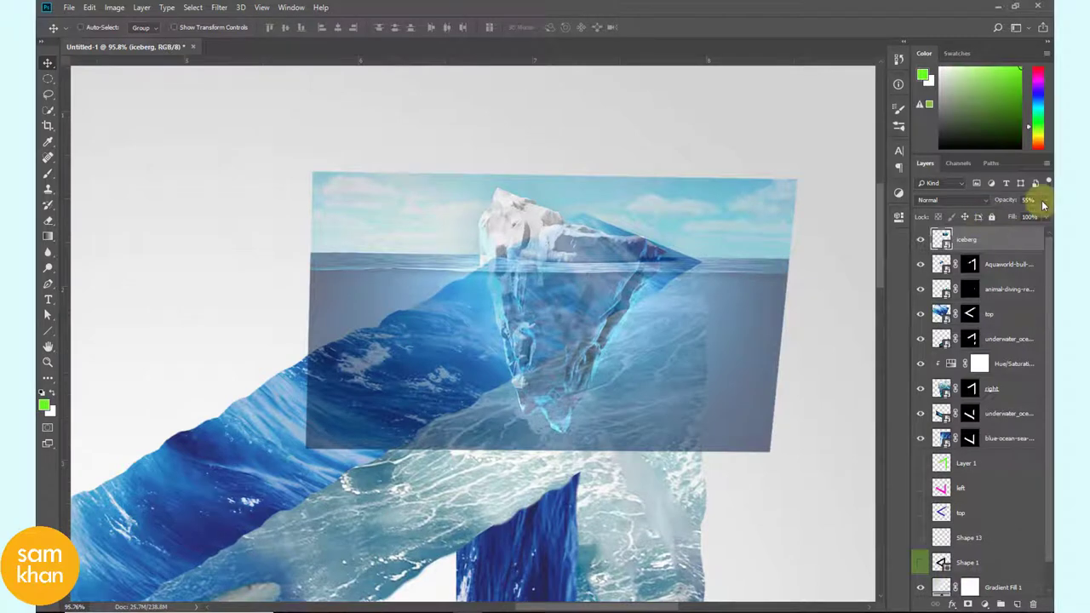
drag(1044, 223, 1045, 214)
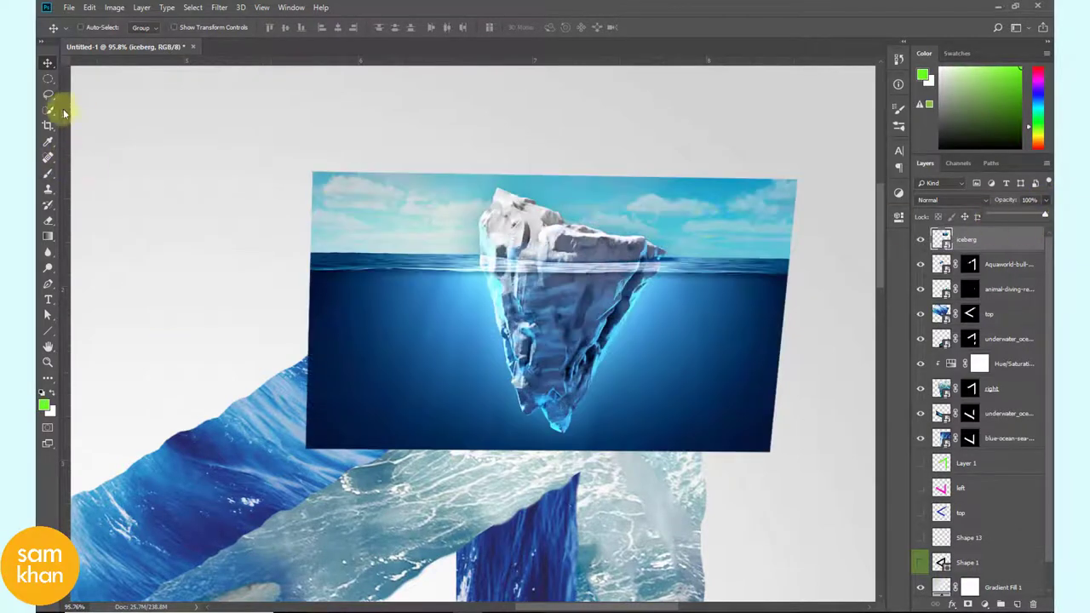
Quick-select around the iceberg and turn the selection into the iceberg layer's mask
click(48, 113)
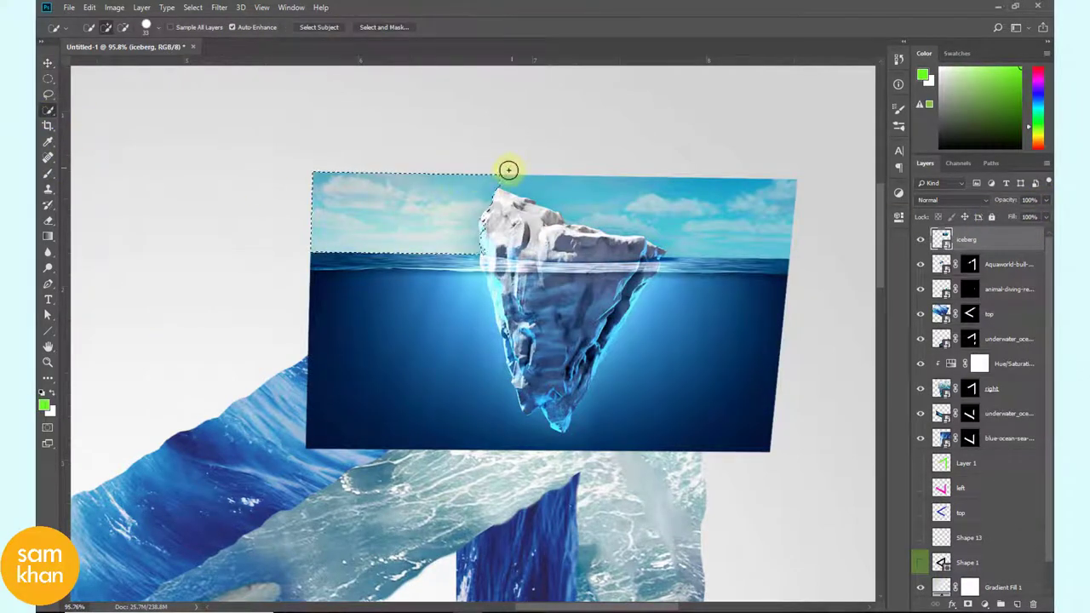
drag(656, 192, 441, 196)
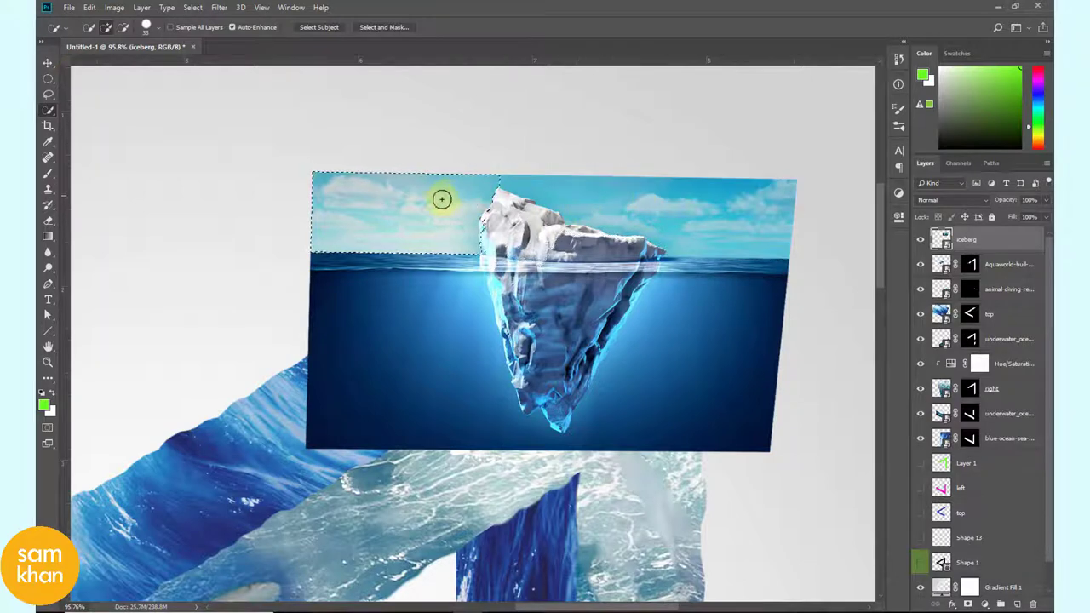
mouse_move(551, 163)
mouse_down()
mouse_move(749, 213)
mouse_move(734, 226)
mouse_move(584, 247)
mouse_move(511, 220)
mouse_up()
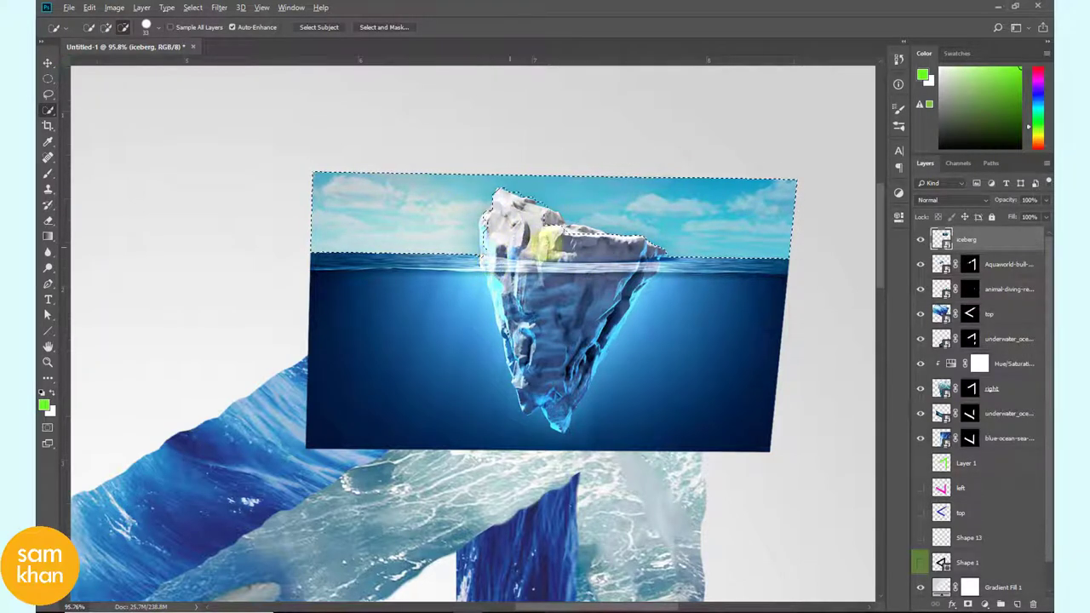
drag(610, 249, 545, 220)
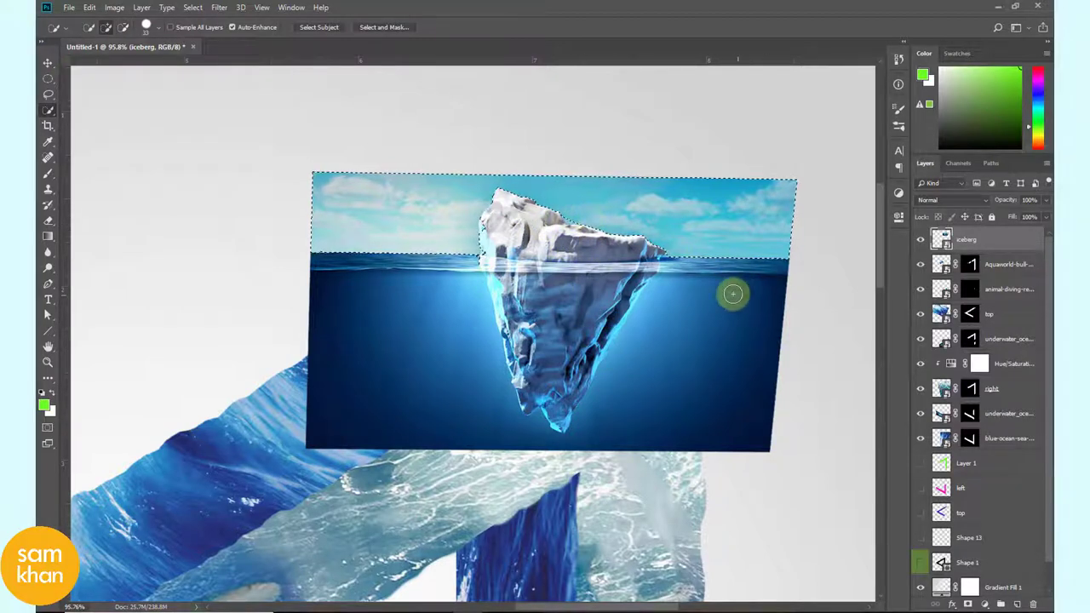
mouse_move(405, 248)
mouse_down()
mouse_move(408, 323)
mouse_move(629, 401)
mouse_move(771, 263)
mouse_move(698, 366)
mouse_move(721, 352)
mouse_up()
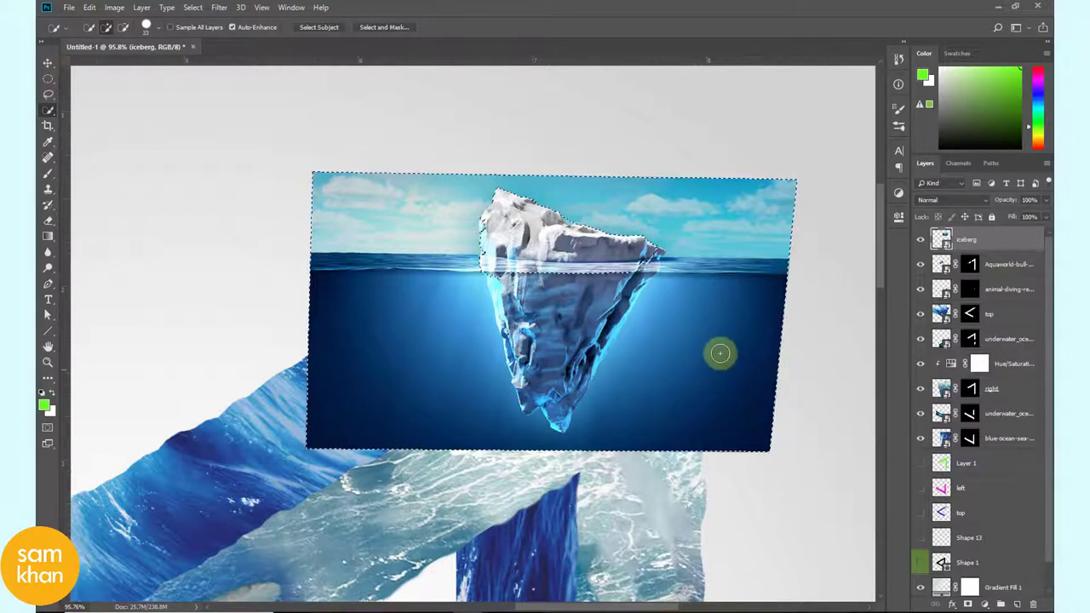
click(985, 604)
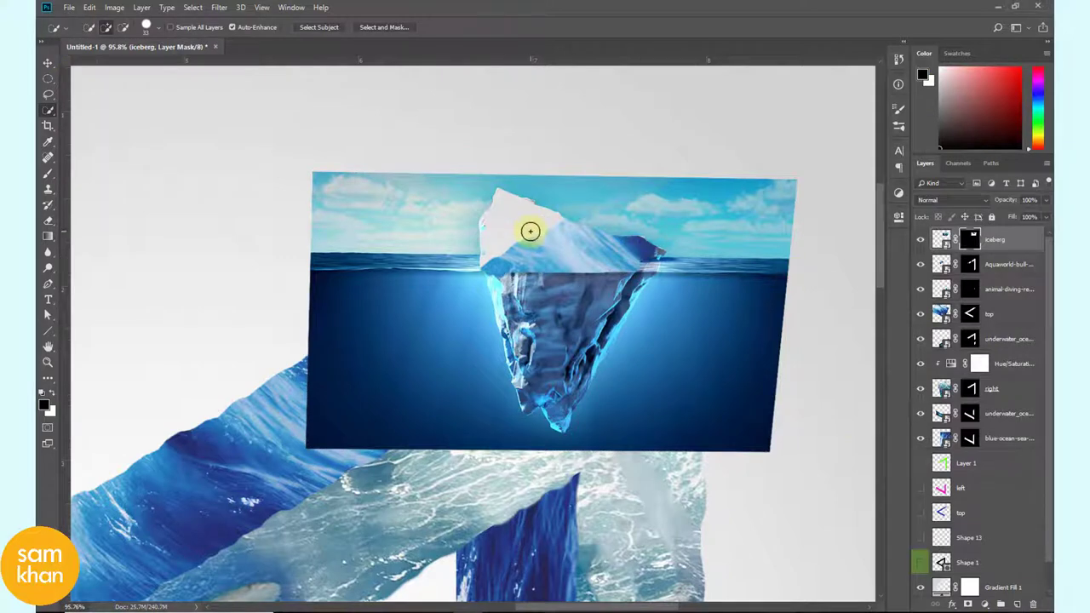
Enable the iceberg mask and reposition the iceberg on the triangle's top face
key(v)
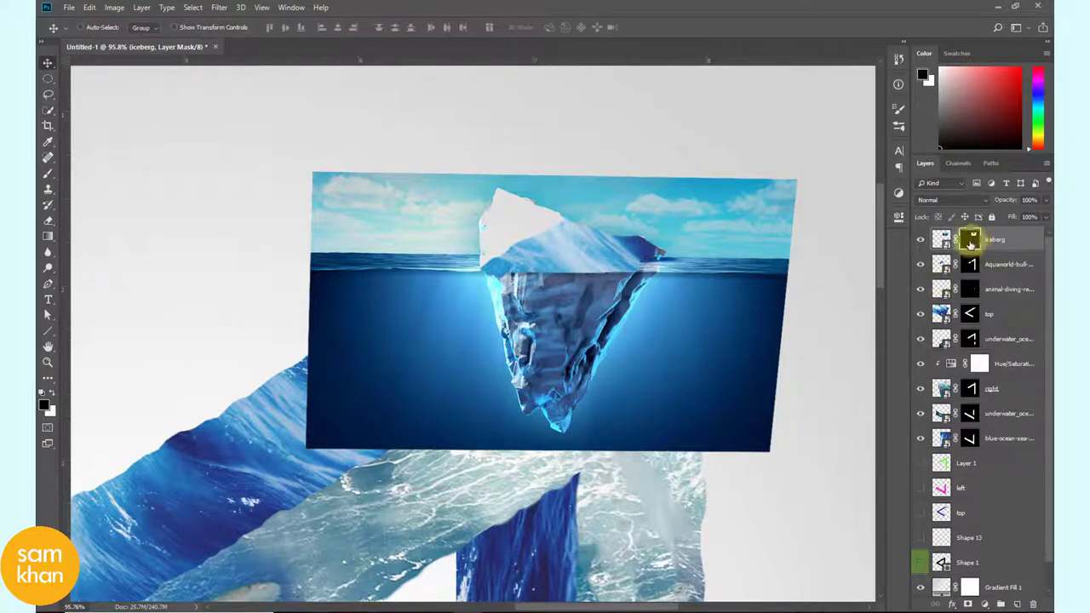
shift+click(972, 242)
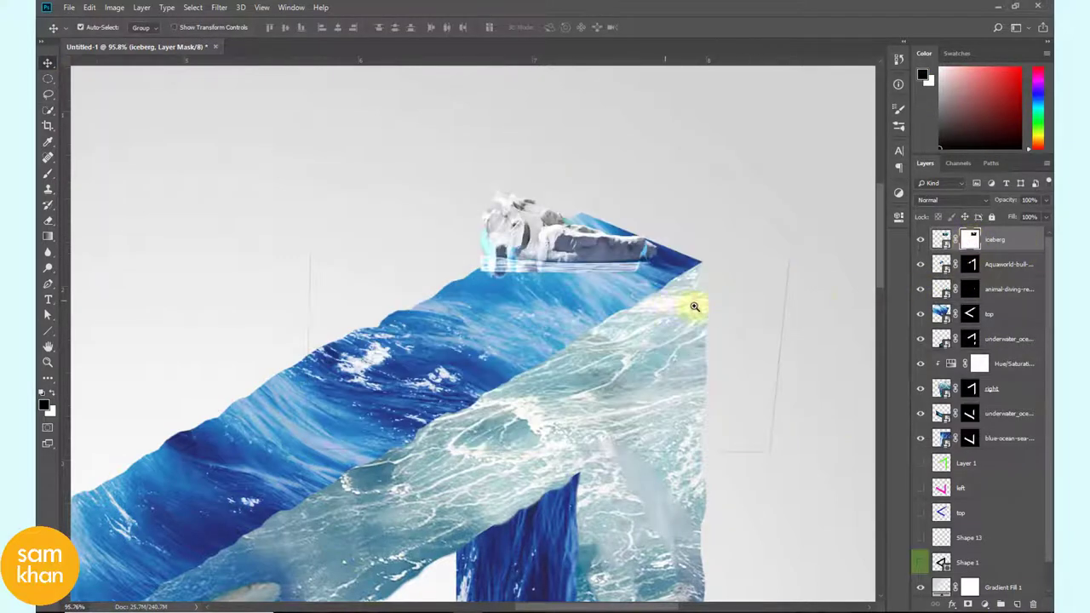
key(b)
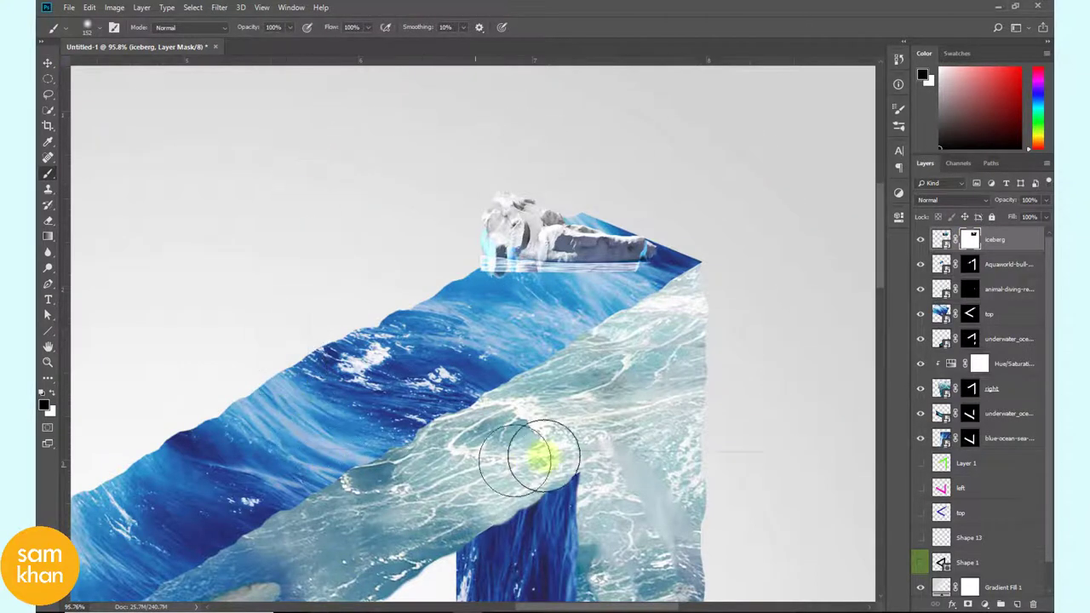
key(v)
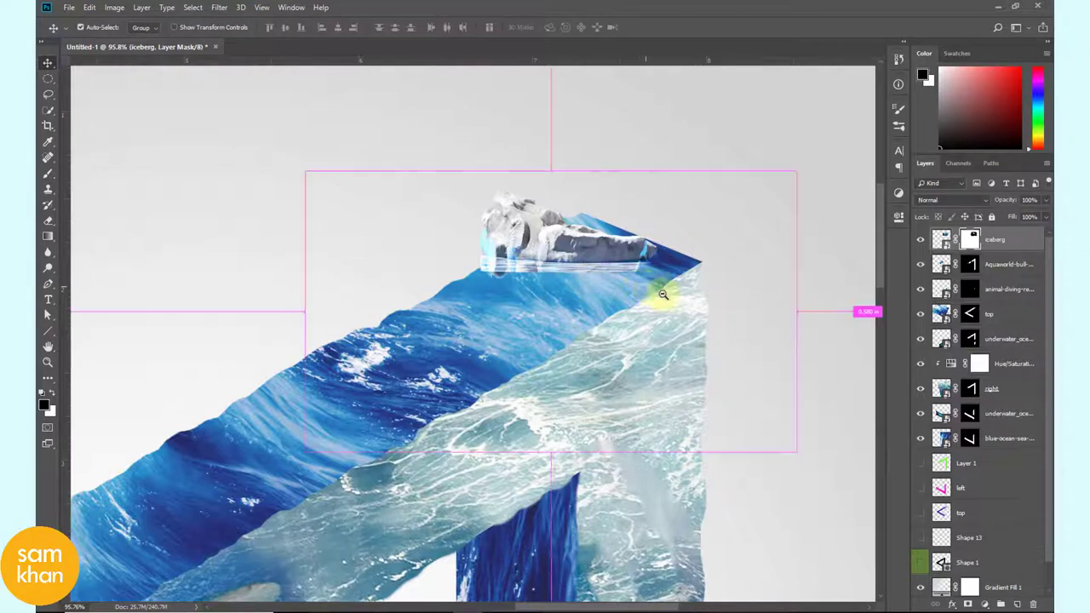
alt+scroll(649, 289, up, 3)
mouse_move(628, 246)
mouse_down()
mouse_move(623, 219)
mouse_move(608, 217)
mouse_up()
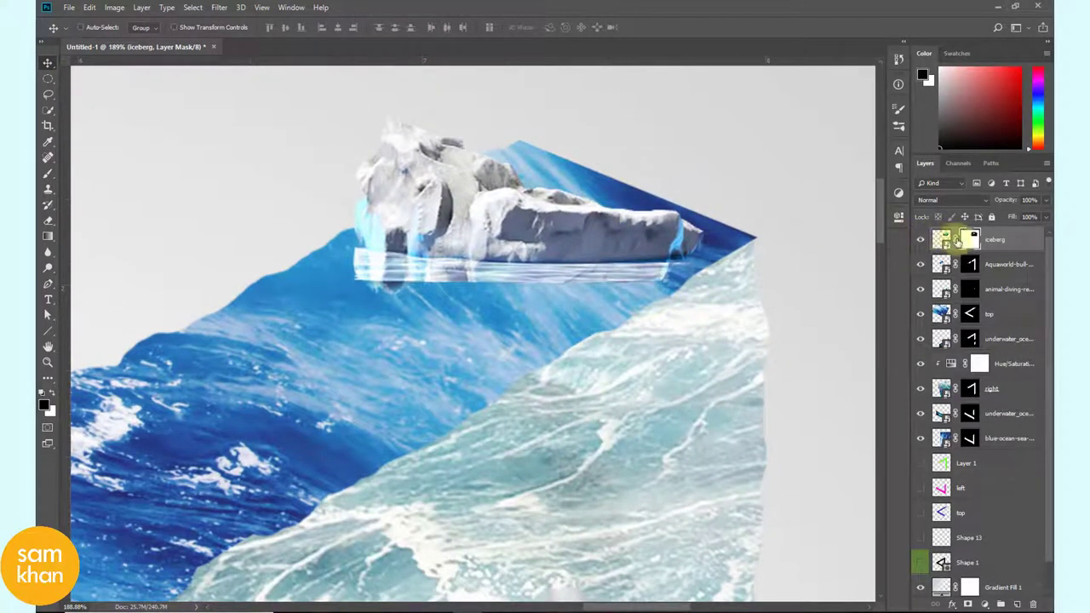
key(b)
drag(621, 297, 567, 295)
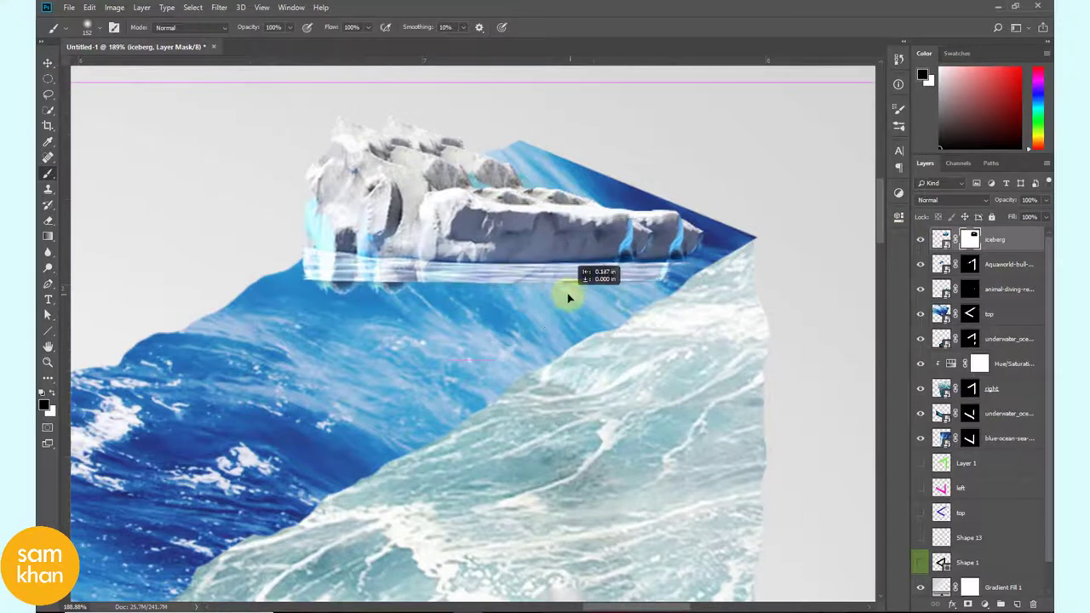
key(ctrl+z)
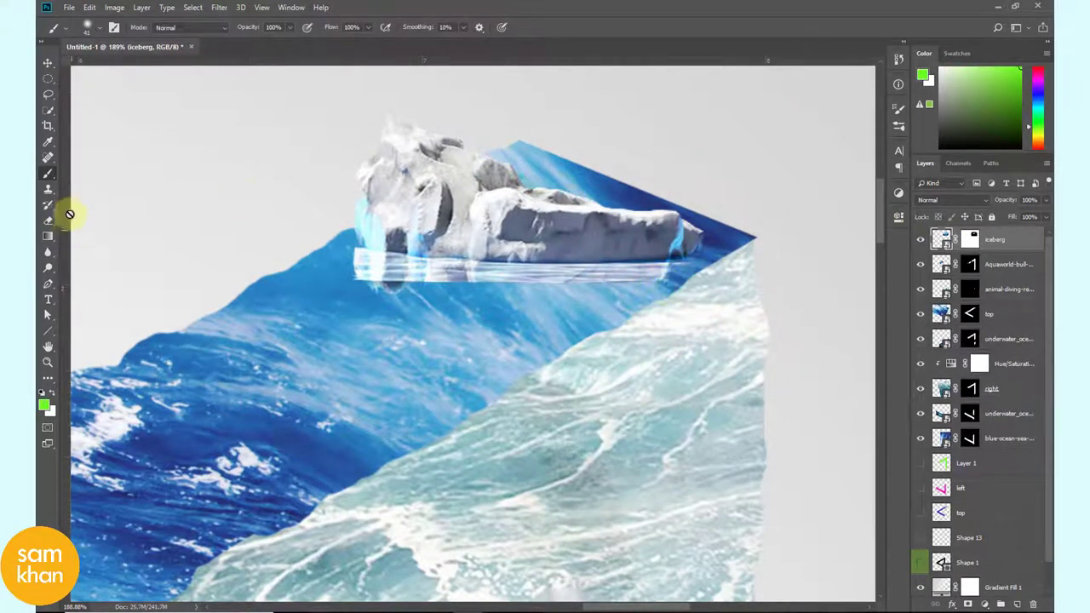
Paint black on the iceberg mask to remove the reflection band beneath it
click(972, 238)
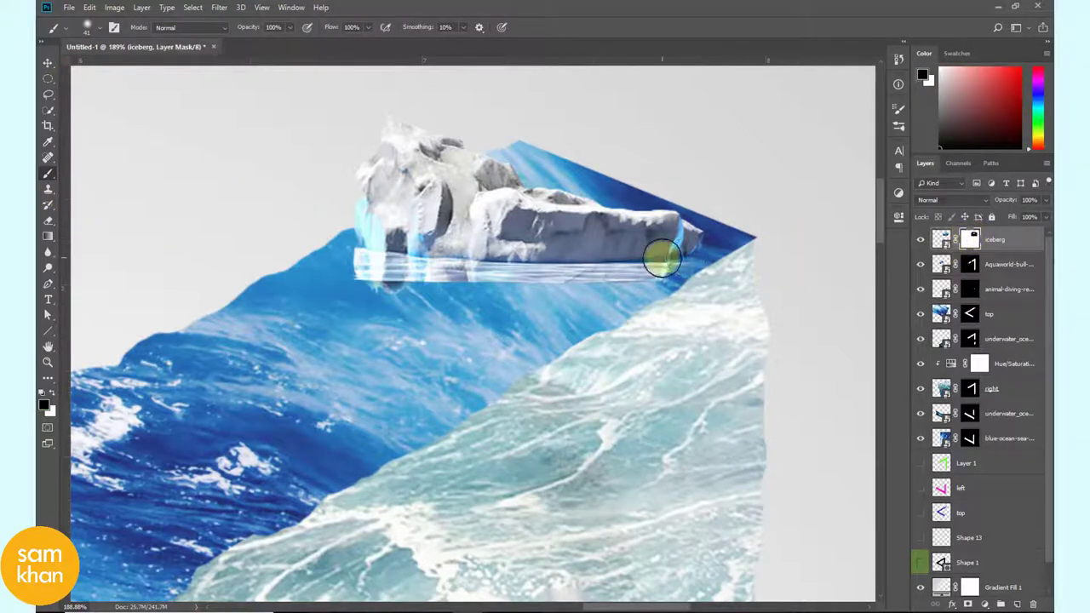
drag(661, 252, 360, 280)
drag(727, 281, 716, 297)
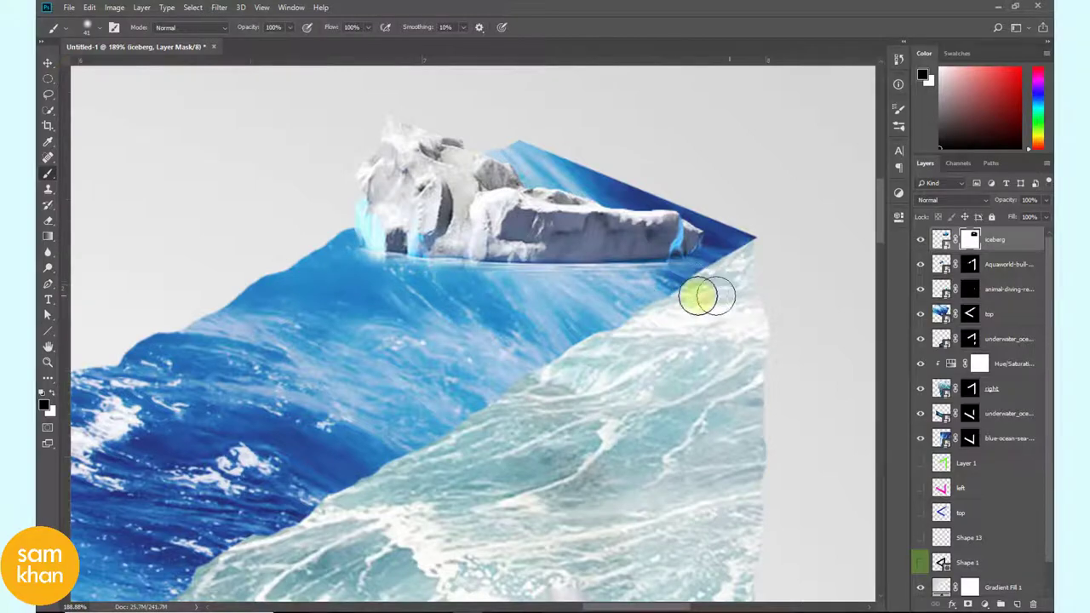
drag(613, 320, 634, 322)
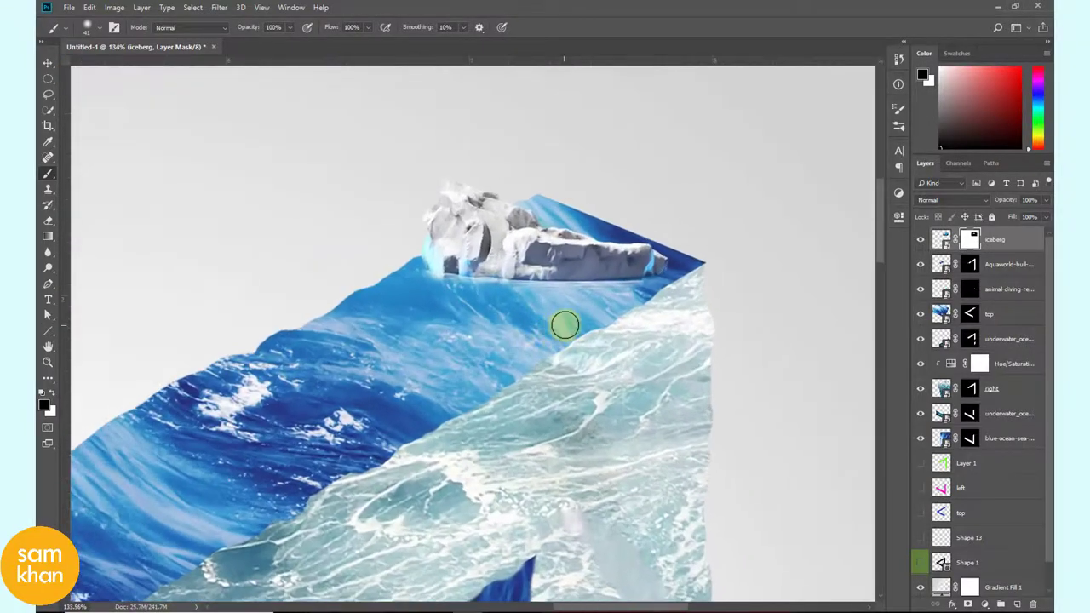
key(ctrl+t)
alt+click(553, 267)
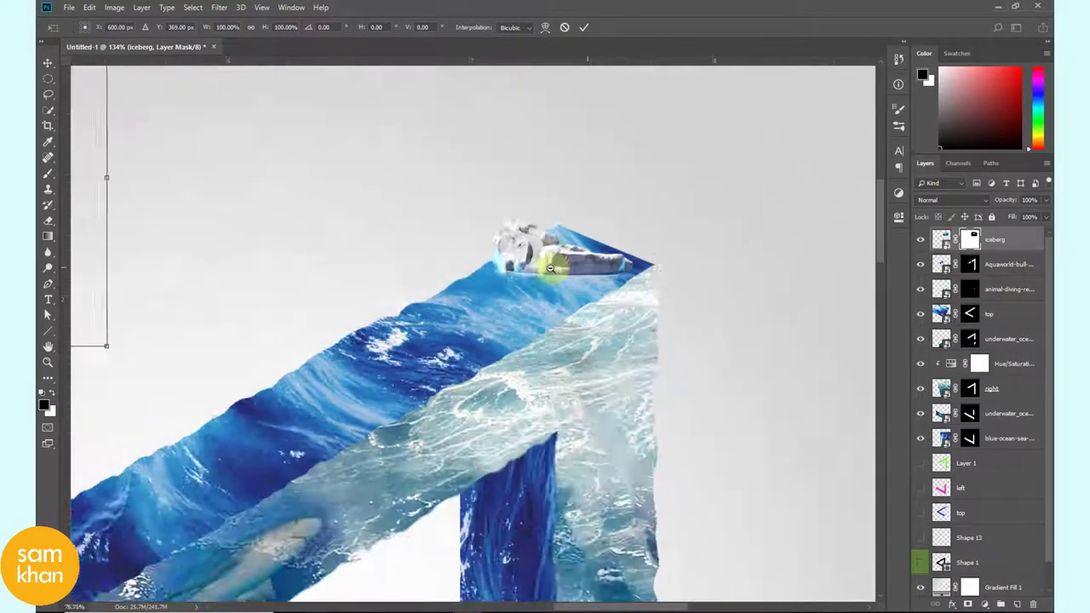
key(Return)
Enlarge the top iceberg to about 115%
click(941, 239)
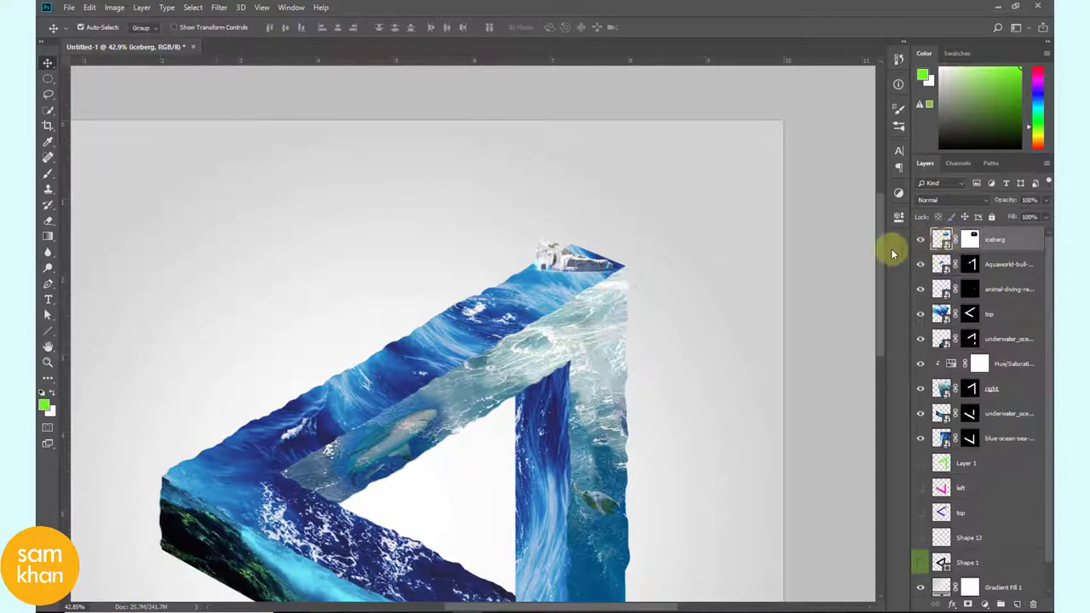
key(ctrl+t)
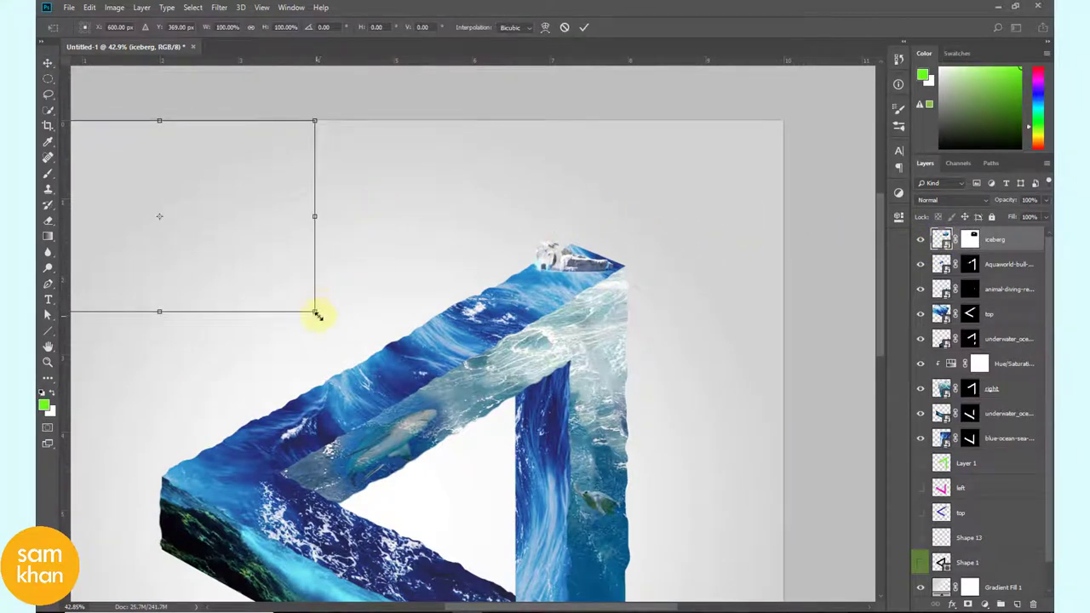
drag(316, 314, 339, 326)
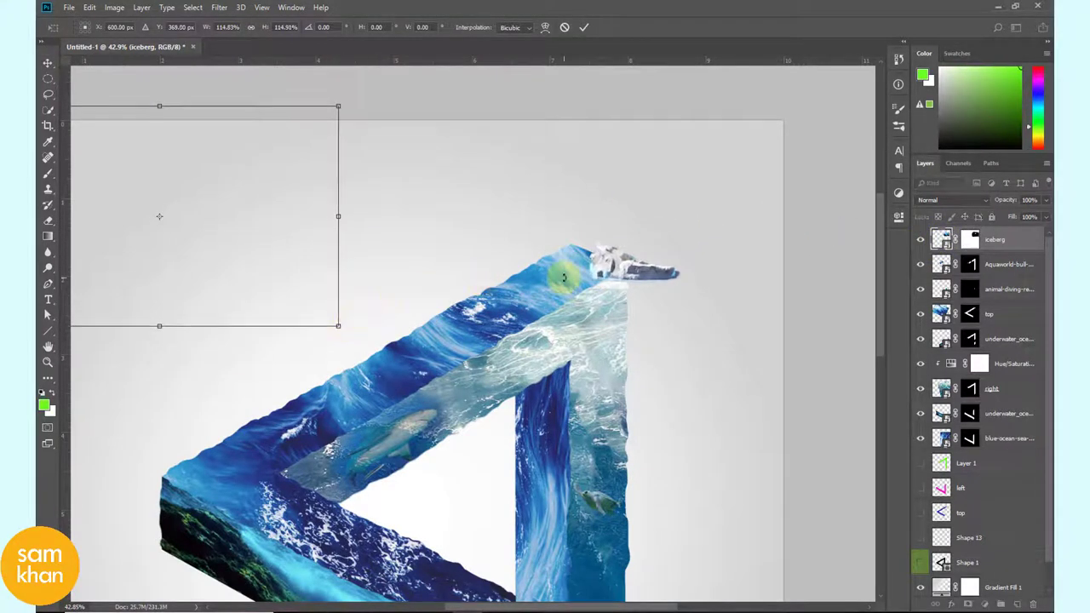
key(Return)
drag(587, 266, 621, 281)
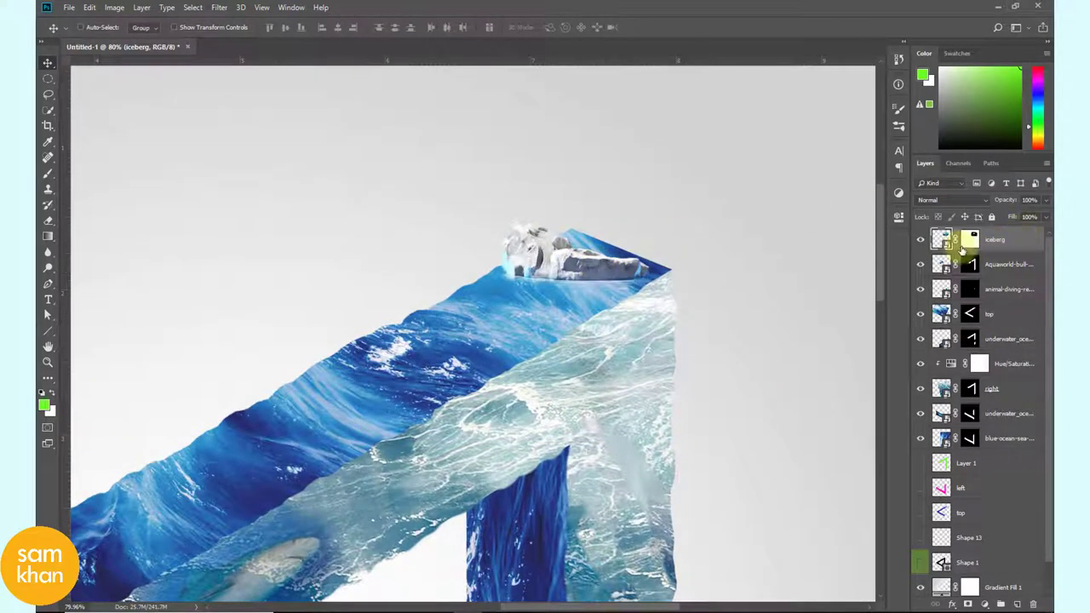
Duplicate the iceberg, delete the copy's layer mask and move it over the front face
key(ctrl+j)
drag(609, 265, 681, 398)
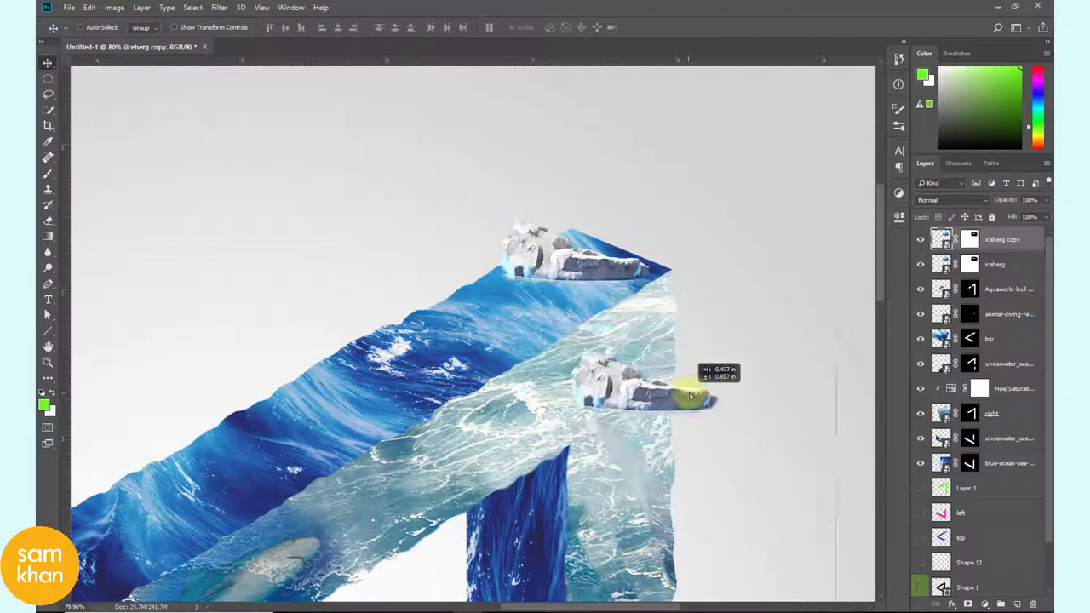
right_click(969, 240)
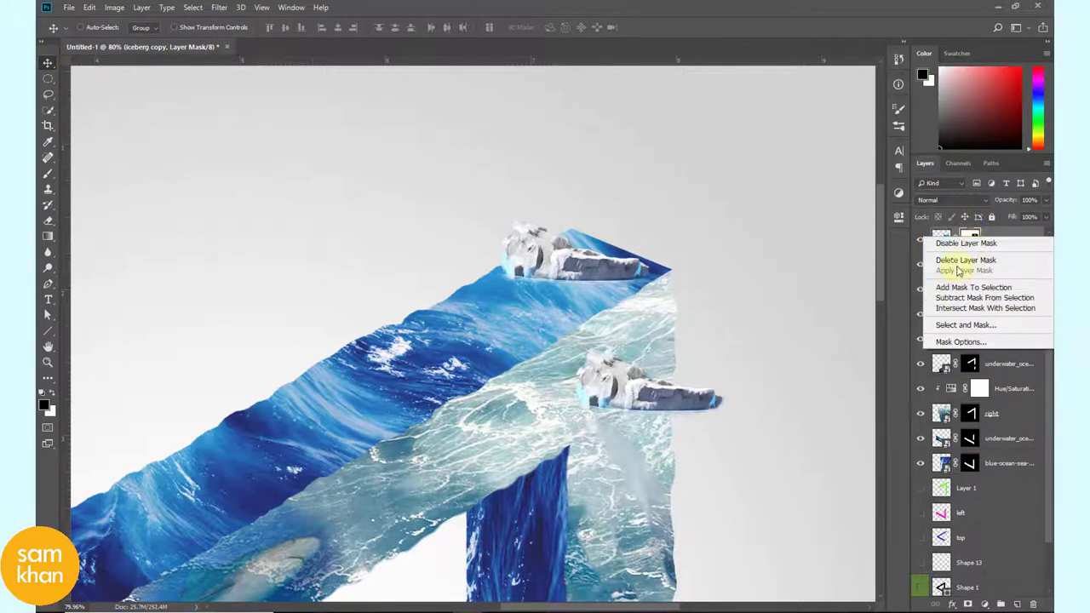
click(950, 260)
drag(690, 401, 621, 339)
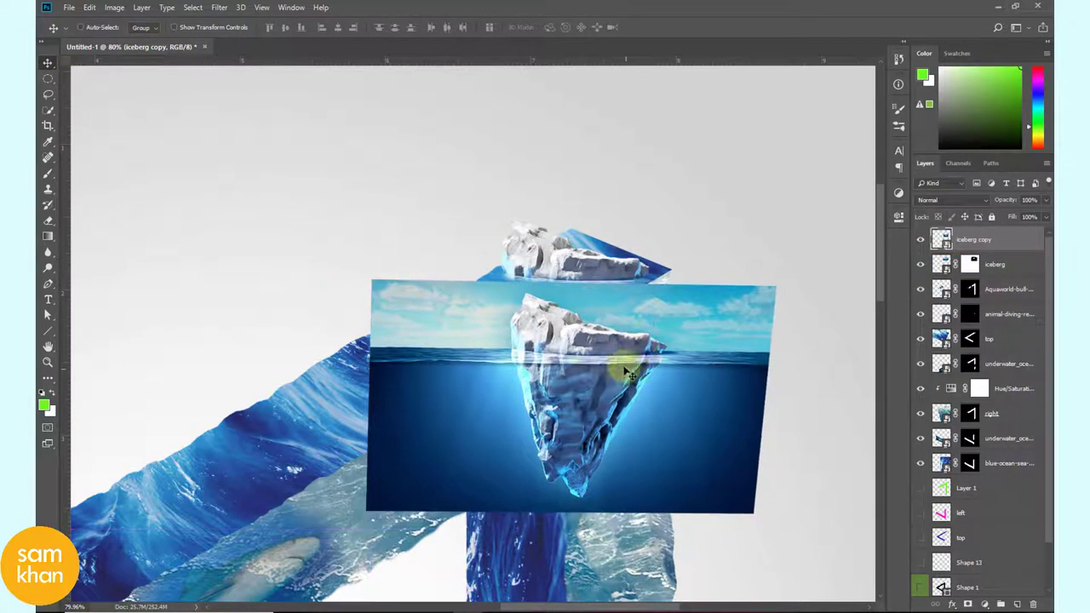
scroll(605, 397, up, 3)
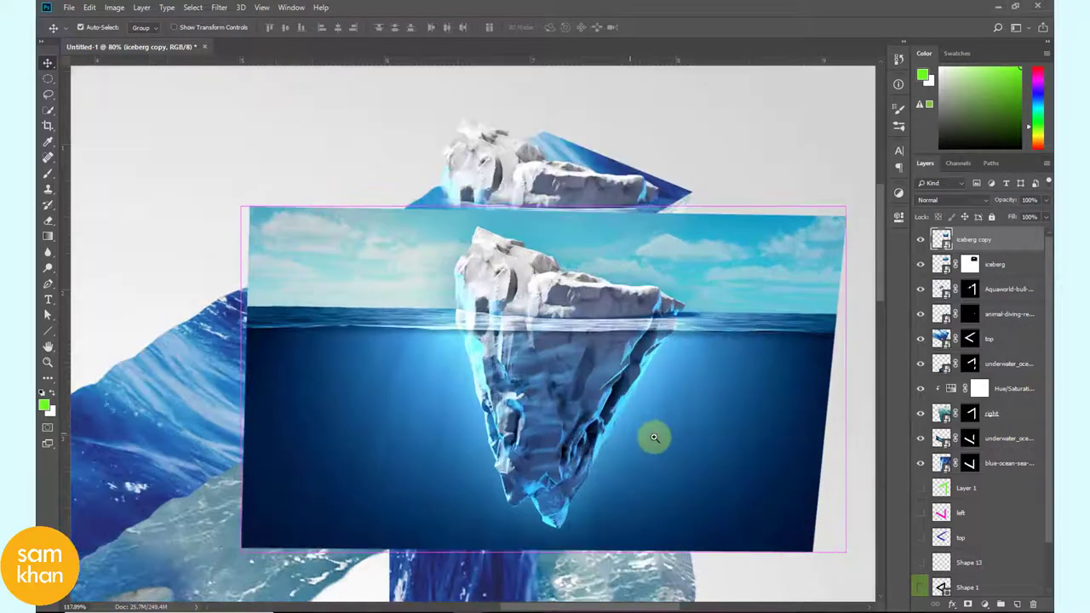
Quick-select the underwater part of the front iceberg copy
click(49, 111)
mouse_move(415, 371)
mouse_down()
mouse_move(438, 450)
mouse_move(479, 223)
mouse_move(581, 272)
mouse_move(719, 273)
mouse_up()
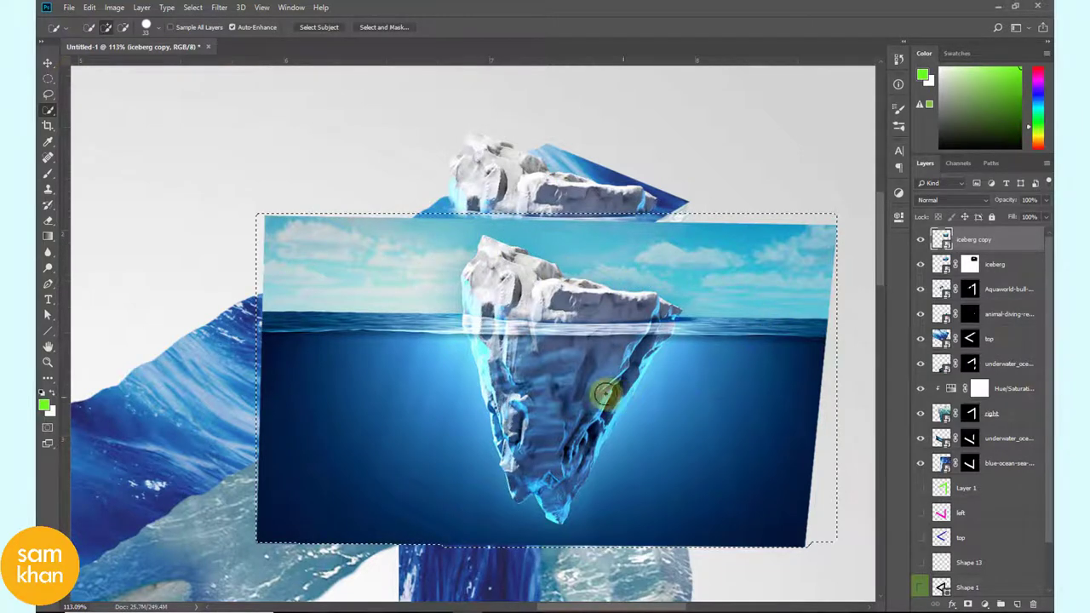
mouse_move(603, 389)
mouse_down()
mouse_move(555, 389)
mouse_move(542, 470)
mouse_move(555, 482)
mouse_move(591, 377)
mouse_move(517, 341)
mouse_move(492, 398)
mouse_move(510, 452)
mouse_move(531, 482)
mouse_move(584, 414)
mouse_move(573, 451)
mouse_up()
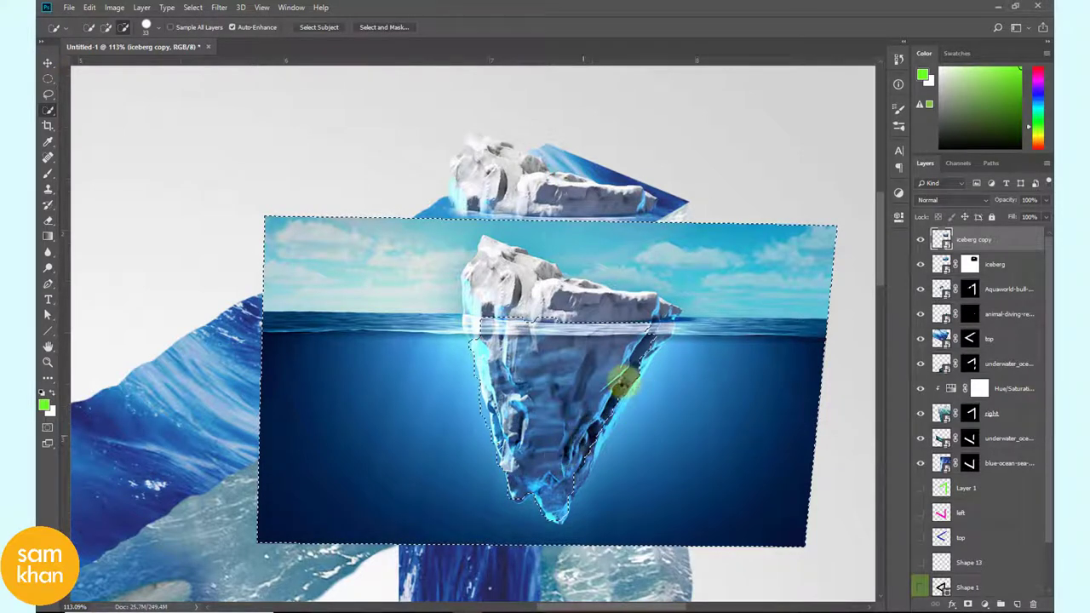
mouse_move(624, 384)
mouse_down()
mouse_move(645, 360)
mouse_move(584, 443)
mouse_move(540, 446)
mouse_move(477, 333)
mouse_up()
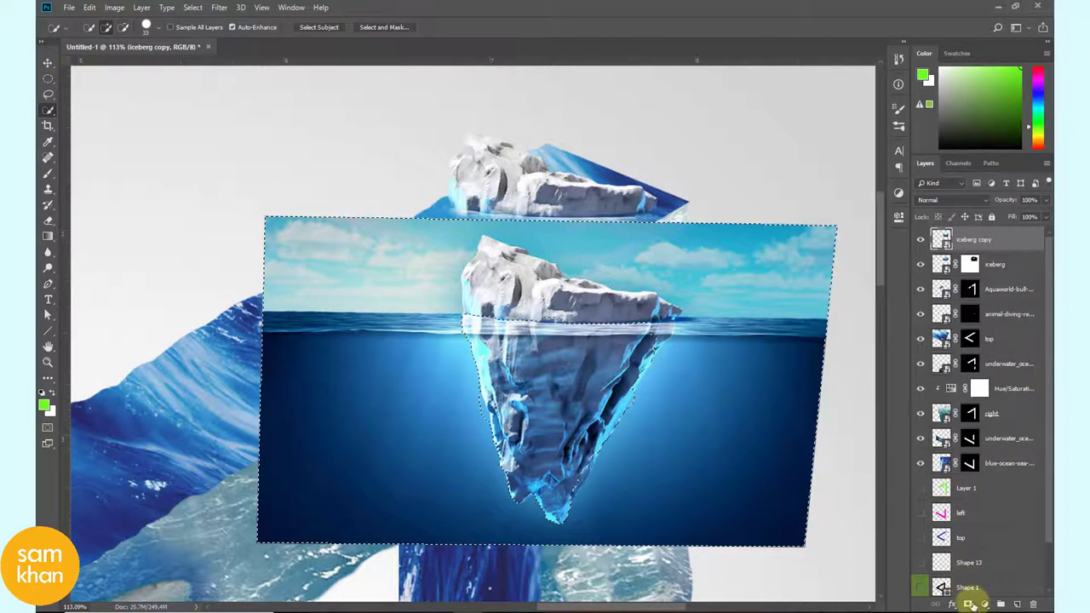
Add a layer mask from that selection and invert it with Ctrl+I
click(968, 603)
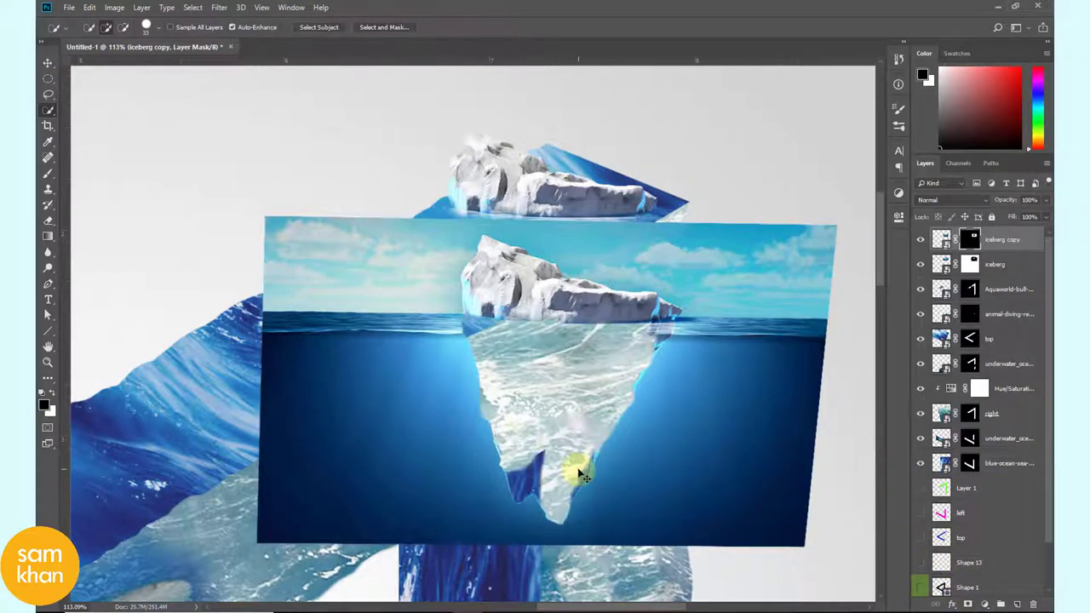
key(ctrl+z)
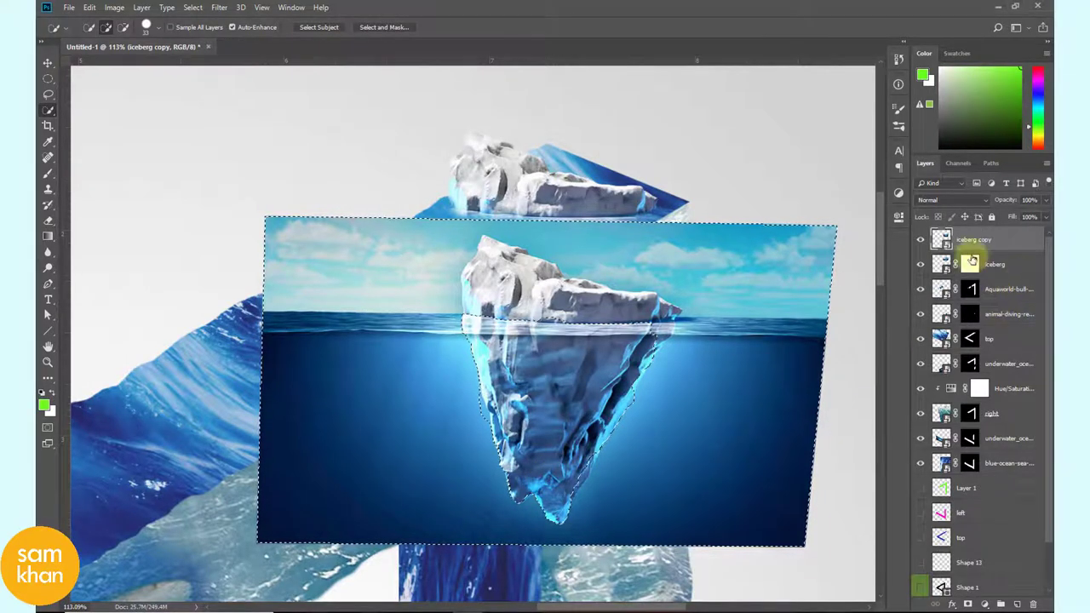
click(968, 603)
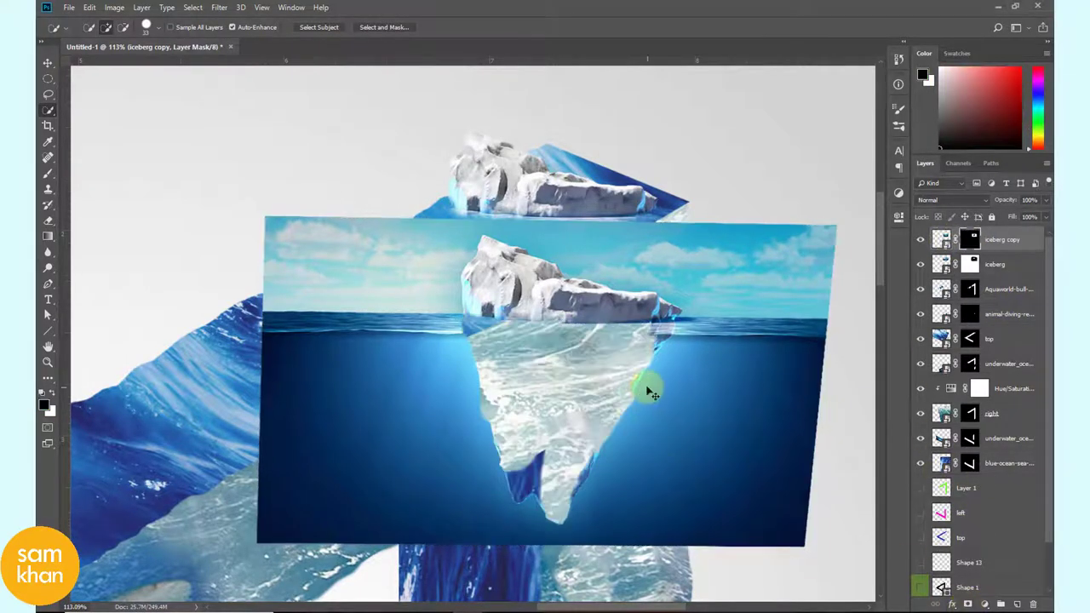
key(ctrl+i)
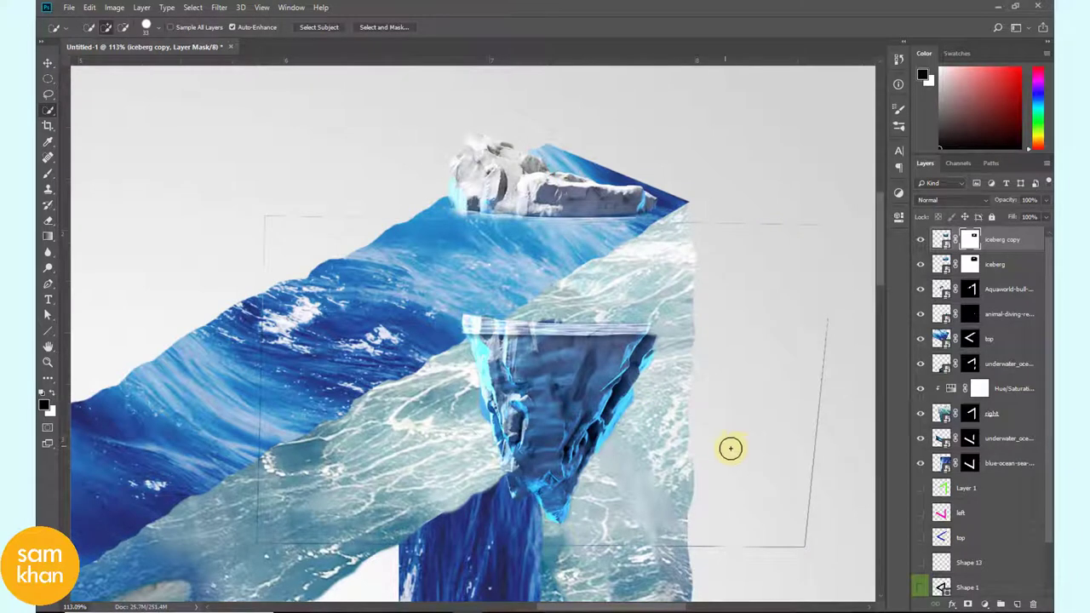
key(b)
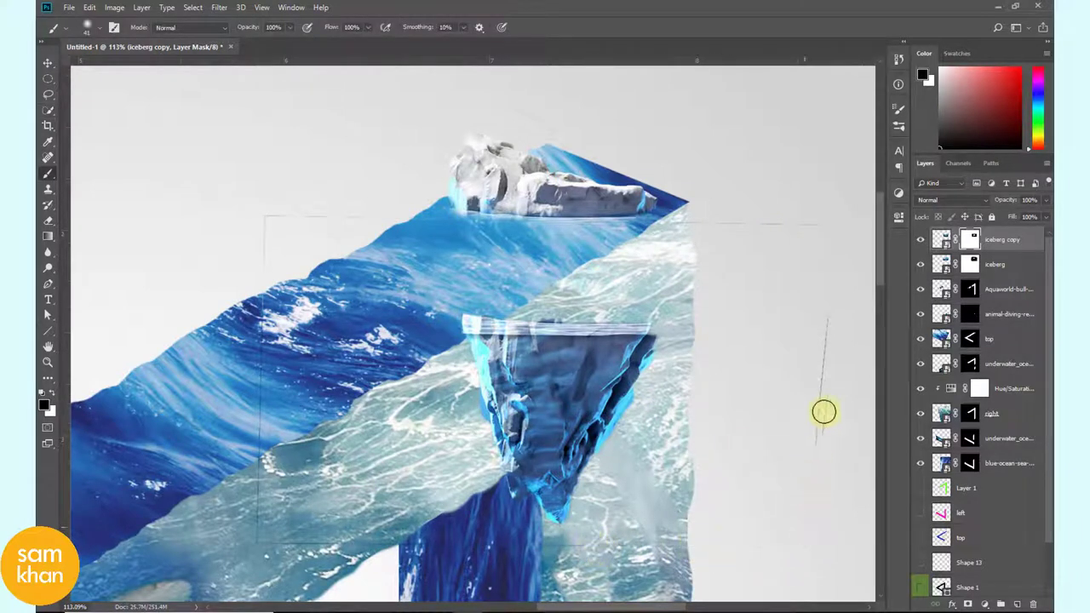
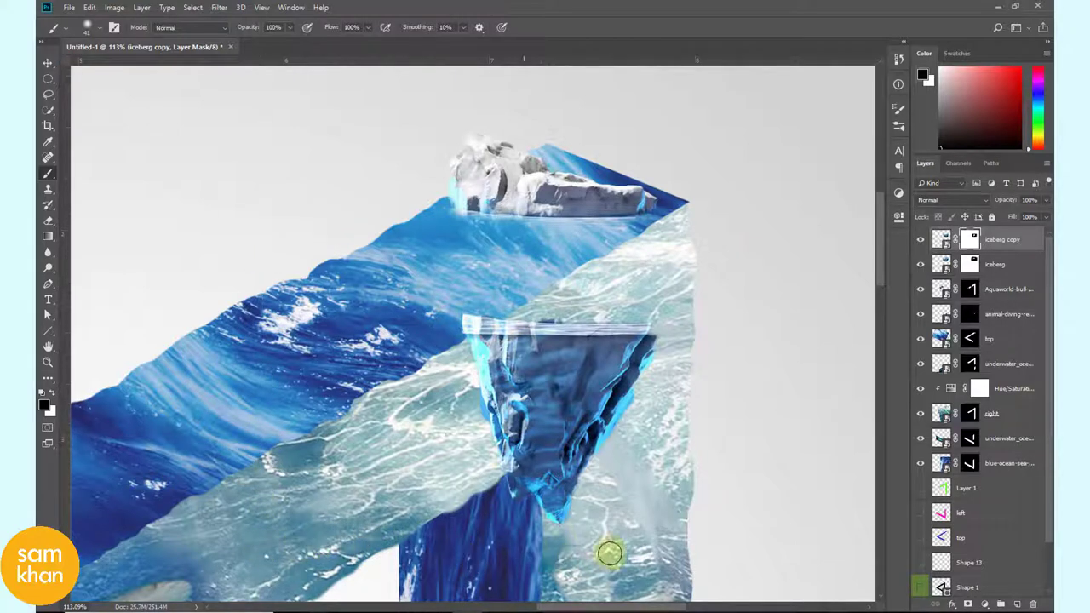
Move the iceberg copy up under the floating iceberg and lower its opacity to 35%
key(v)
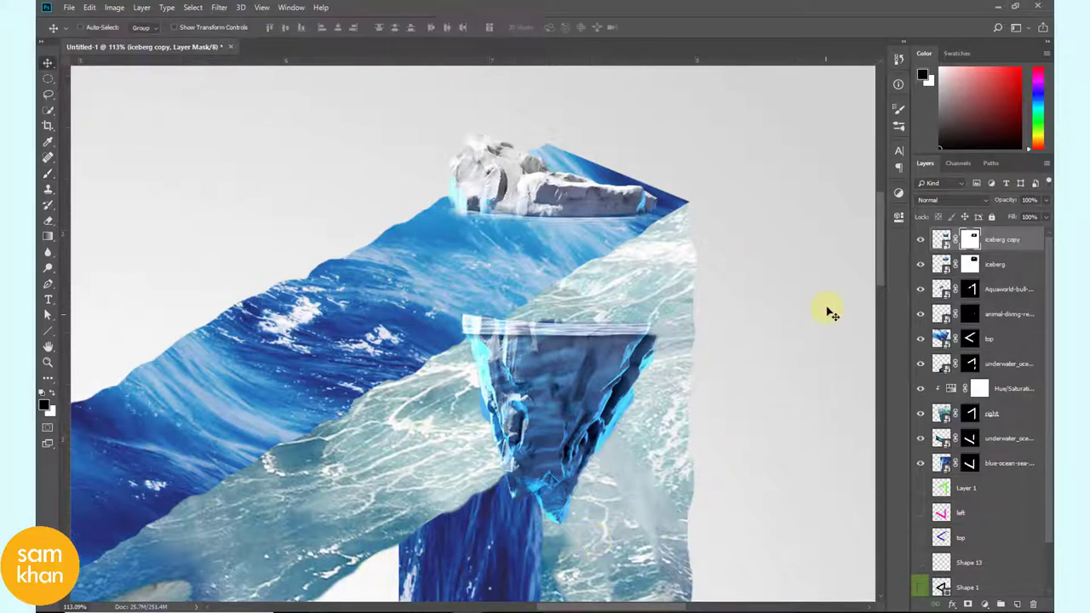
drag(599, 353, 608, 269)
key(ctrl+t)
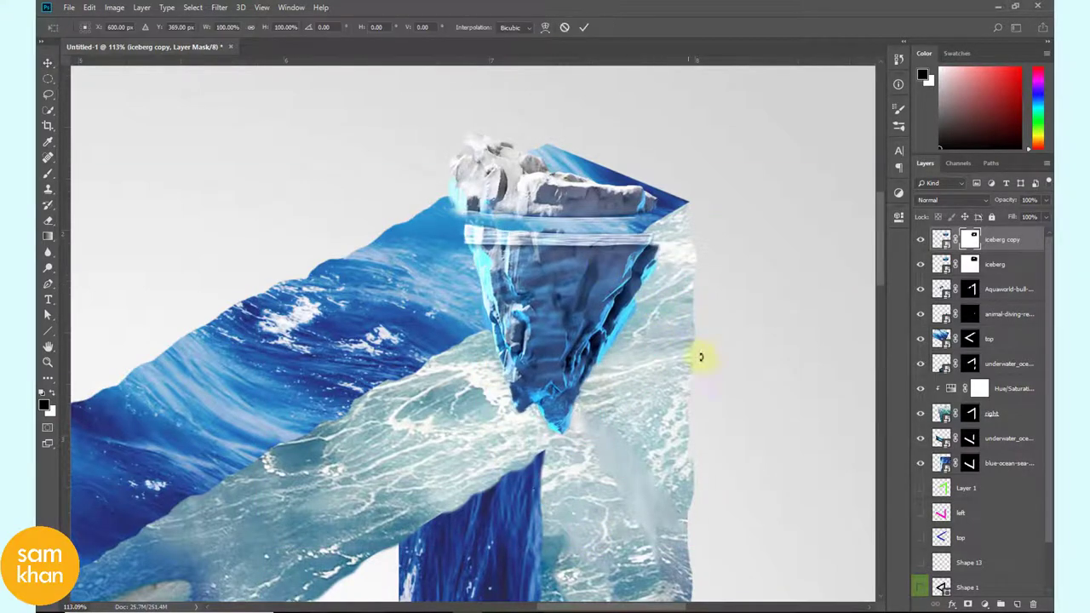
key(Return)
scroll(620, 333, down, 3)
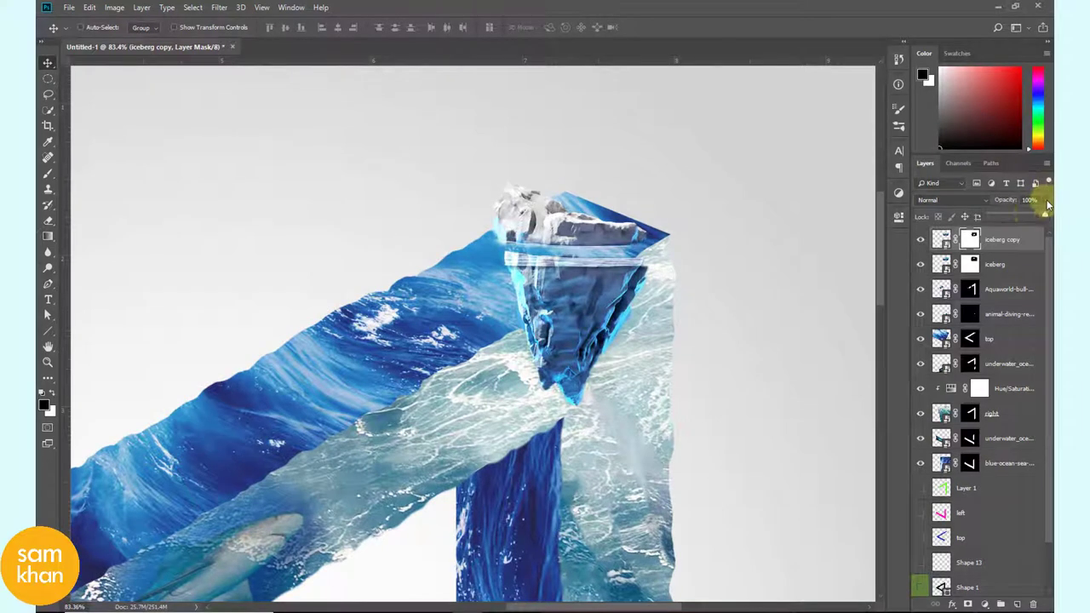
drag(1026, 219, 1021, 221)
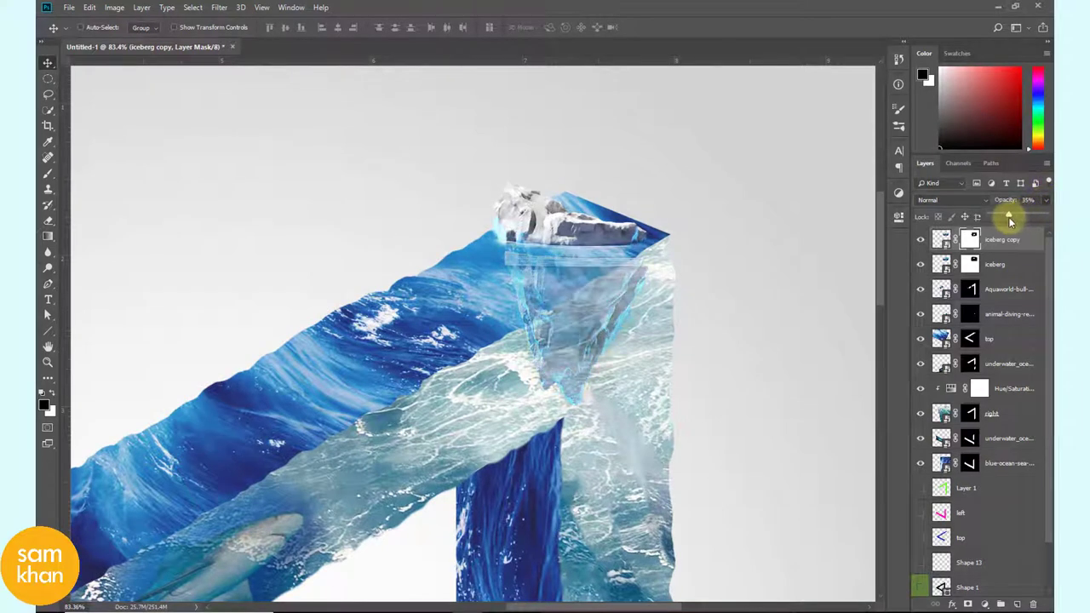
Rotate the iceberg copy about -3.59° and fit it under the iceberg at the triangle's top
key(ctrl+t)
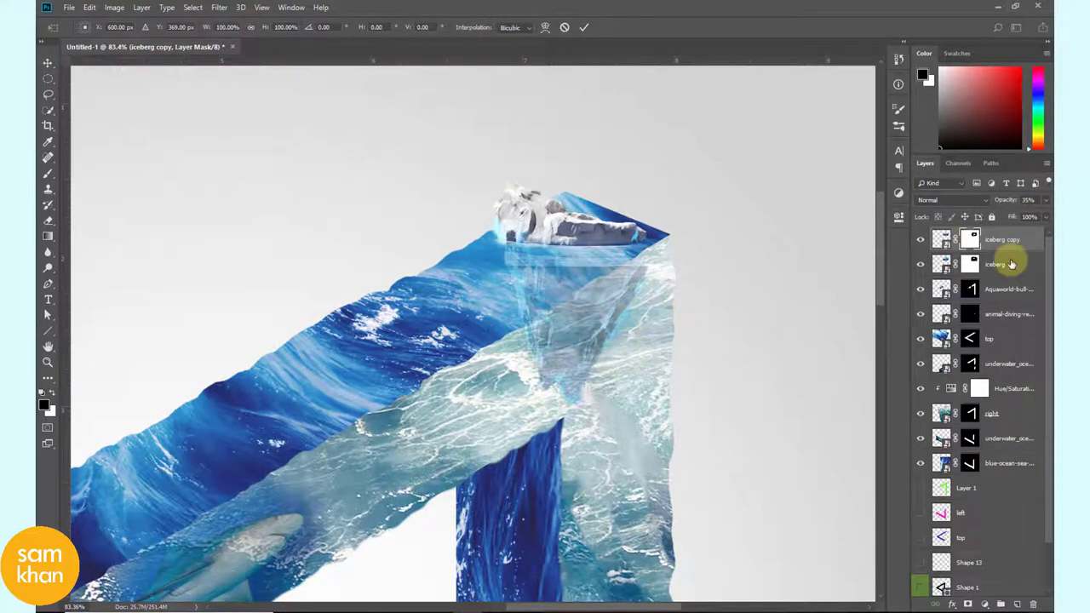
mouse_move(746, 306)
mouse_down()
mouse_move(792, 250)
mouse_move(808, 325)
mouse_up()
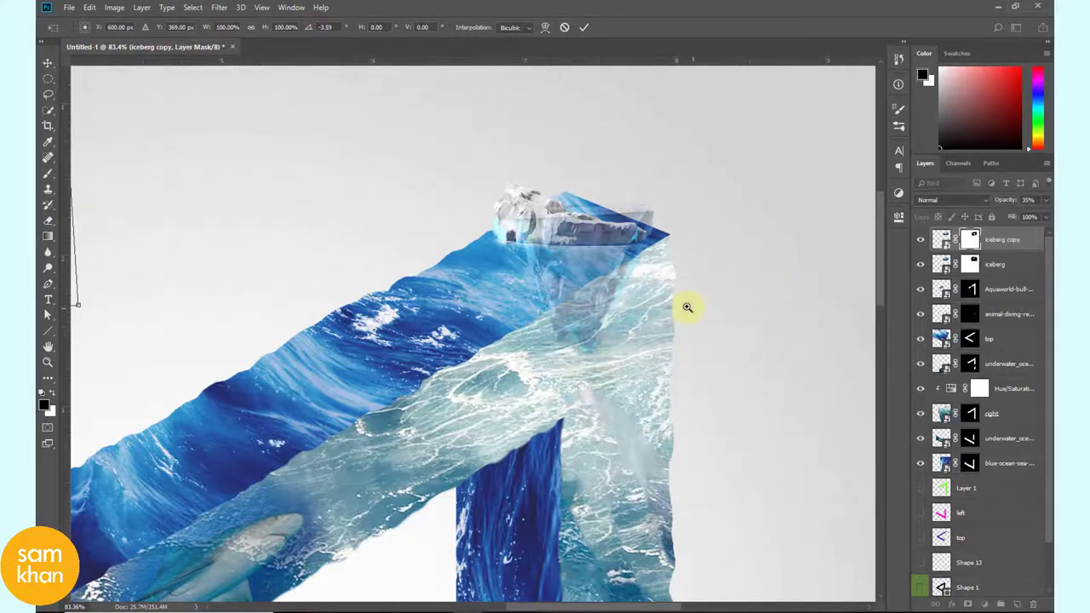
drag(687, 306, 380, 251)
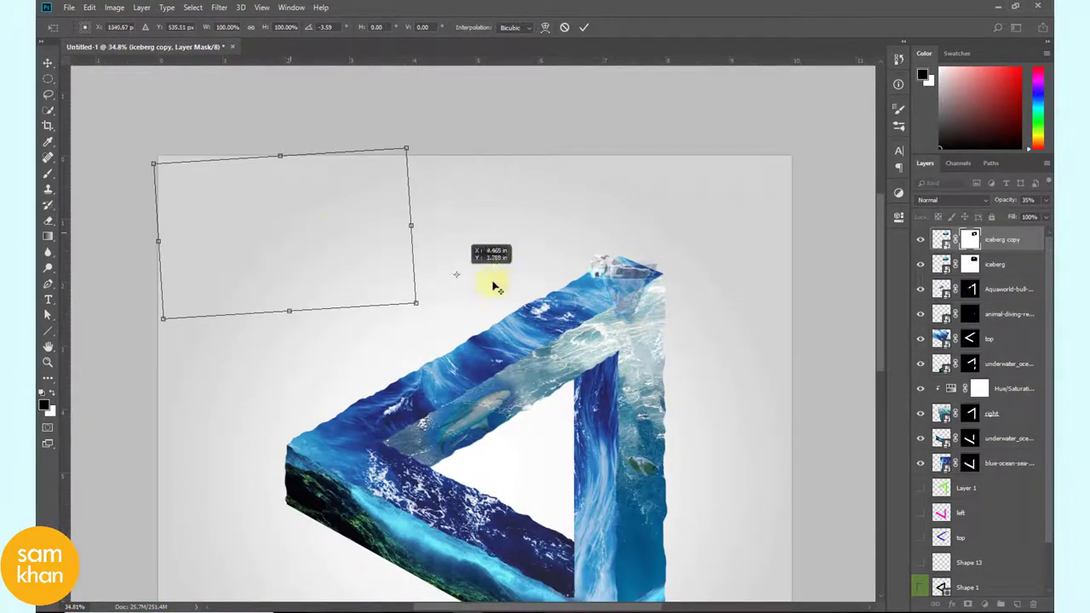
drag(389, 226, 555, 274)
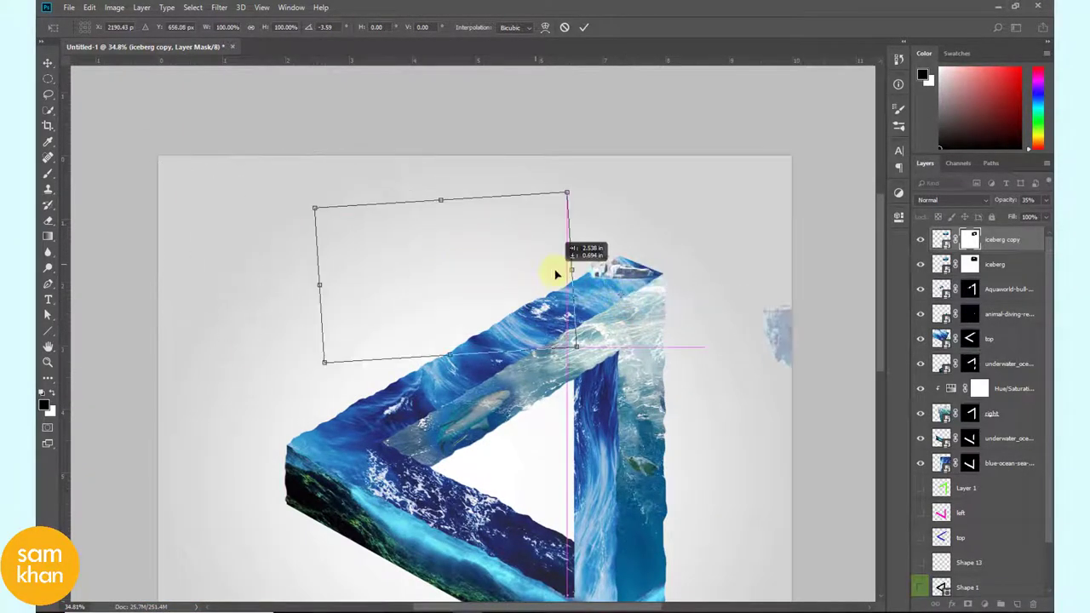
key(Return)
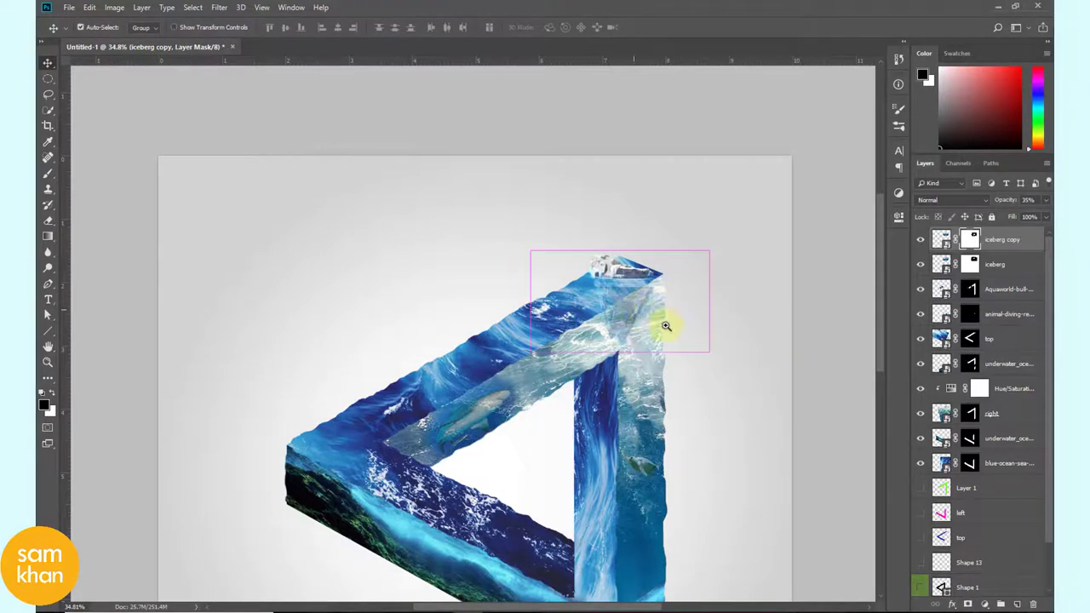
drag(664, 325, 693, 323)
drag(621, 331, 627, 308)
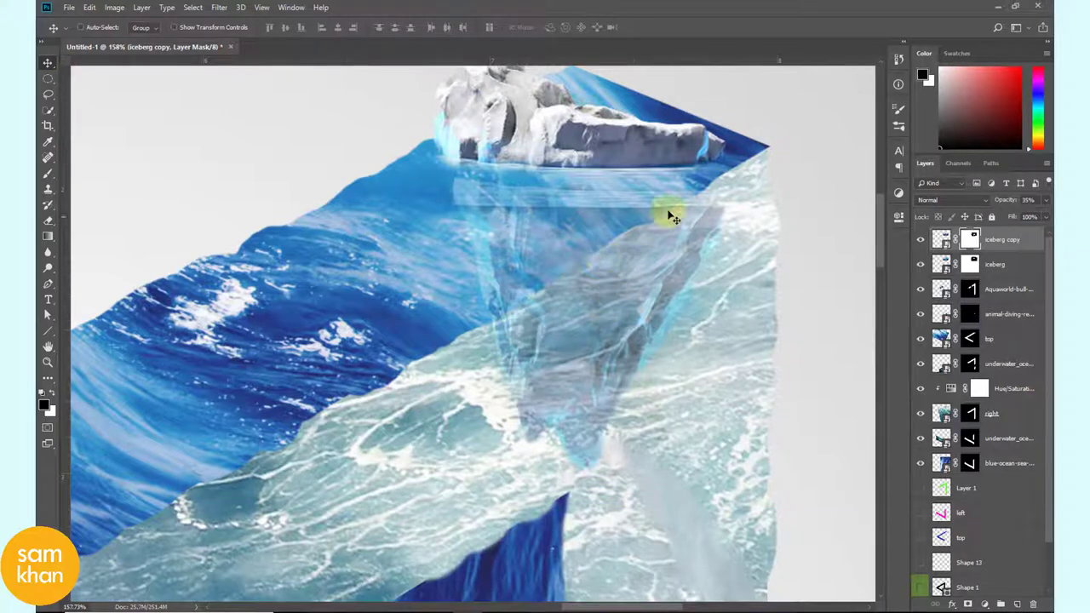
Paint black on the iceberg copy's layer mask to hide part of the submerged iceberg
click(973, 239)
click(48, 174)
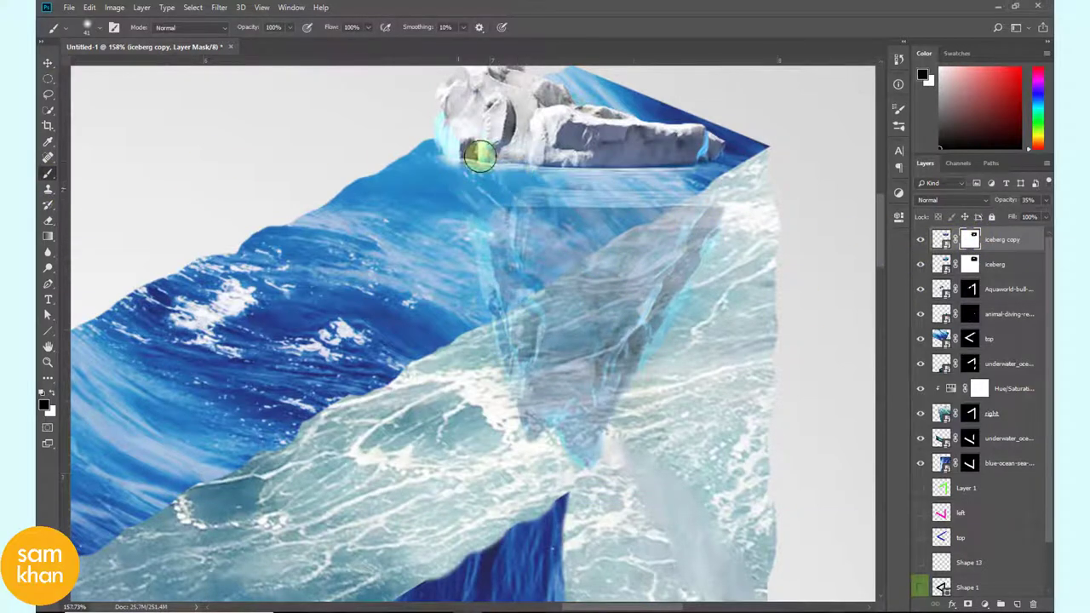
mouse_move(474, 218)
mouse_down()
mouse_move(641, 210)
mouse_move(715, 161)
mouse_move(619, 190)
mouse_up()
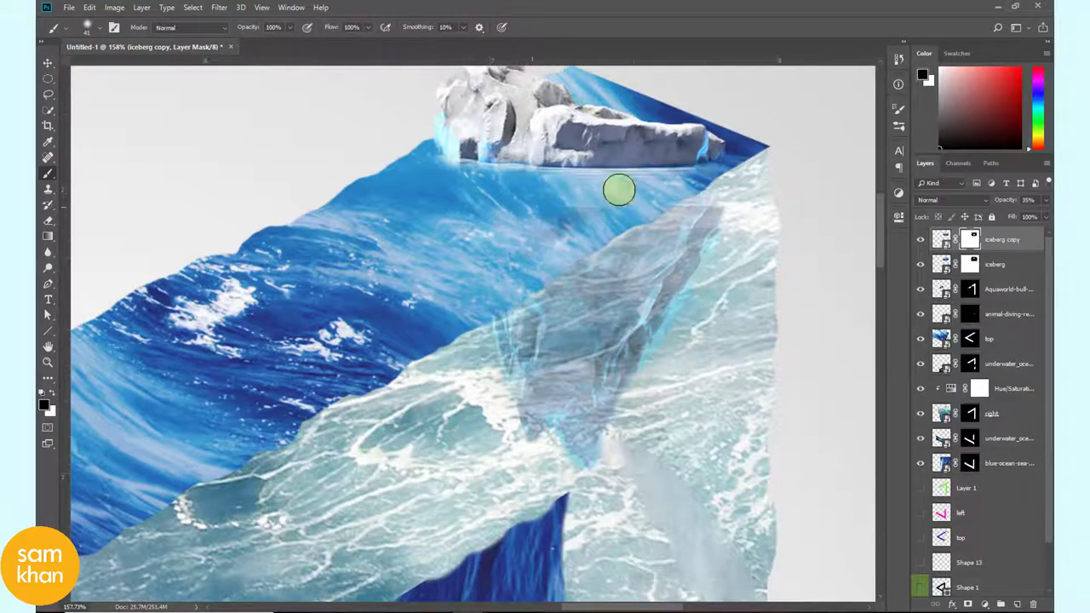
mouse_move(526, 243)
mouse_down()
mouse_move(474, 289)
mouse_move(659, 182)
mouse_move(477, 292)
mouse_move(488, 294)
mouse_up()
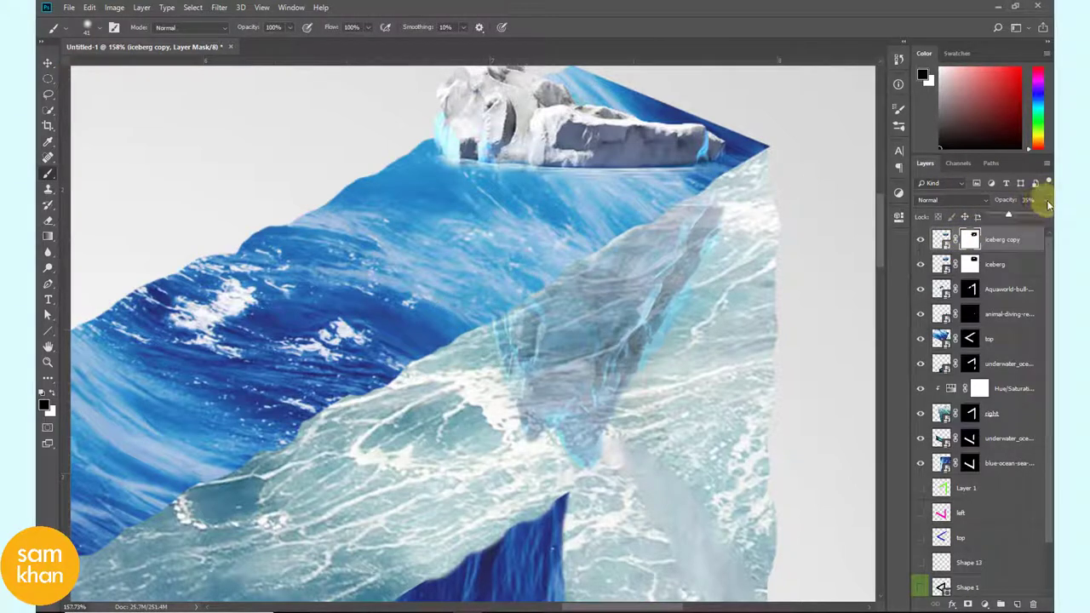
Set the iceberg copy layer's opacity to 37%
mouse_move(1008, 214)
mouse_down()
mouse_move(1024, 218)
mouse_move(1011, 216)
mouse_up()
scroll(625, 275, down, 5)
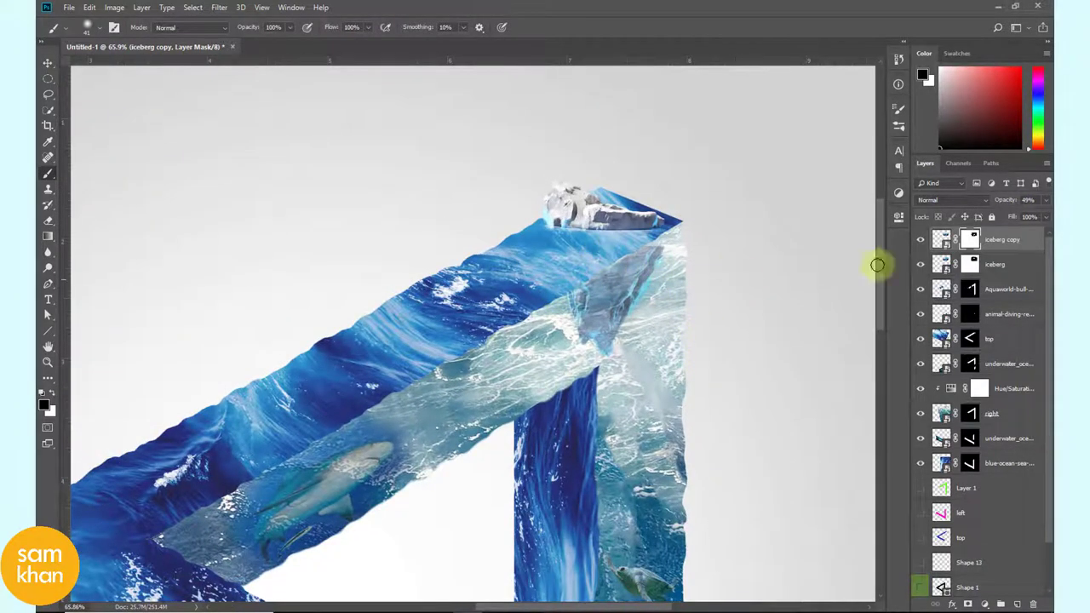
click(1044, 200)
drag(1016, 214, 1010, 216)
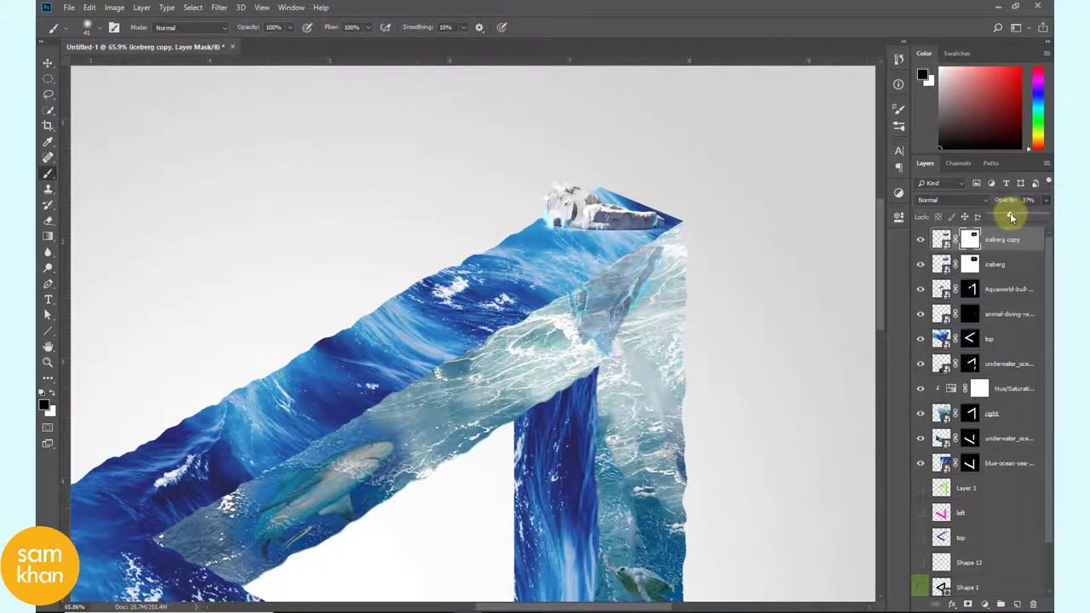
key(v)
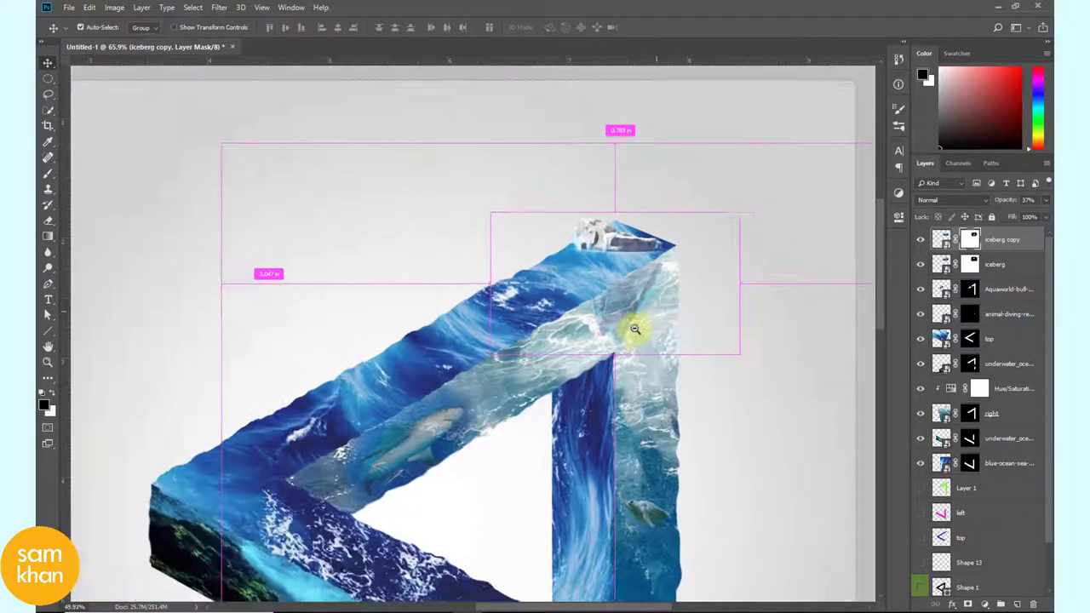
scroll(627, 320, down, 2)
scroll(724, 281, down, 3)
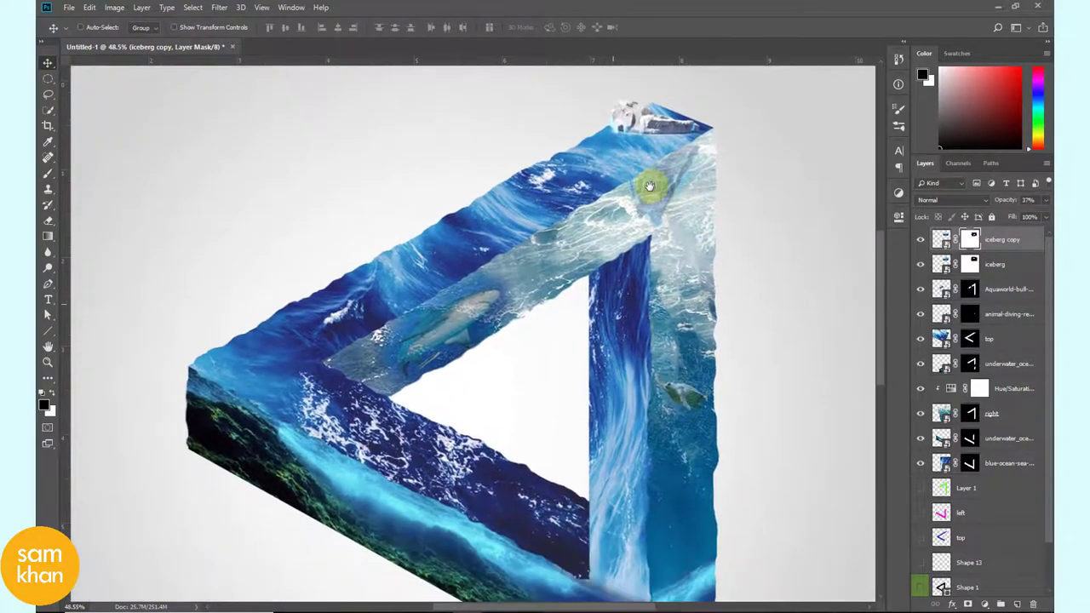
scroll(653, 193, down, 3)
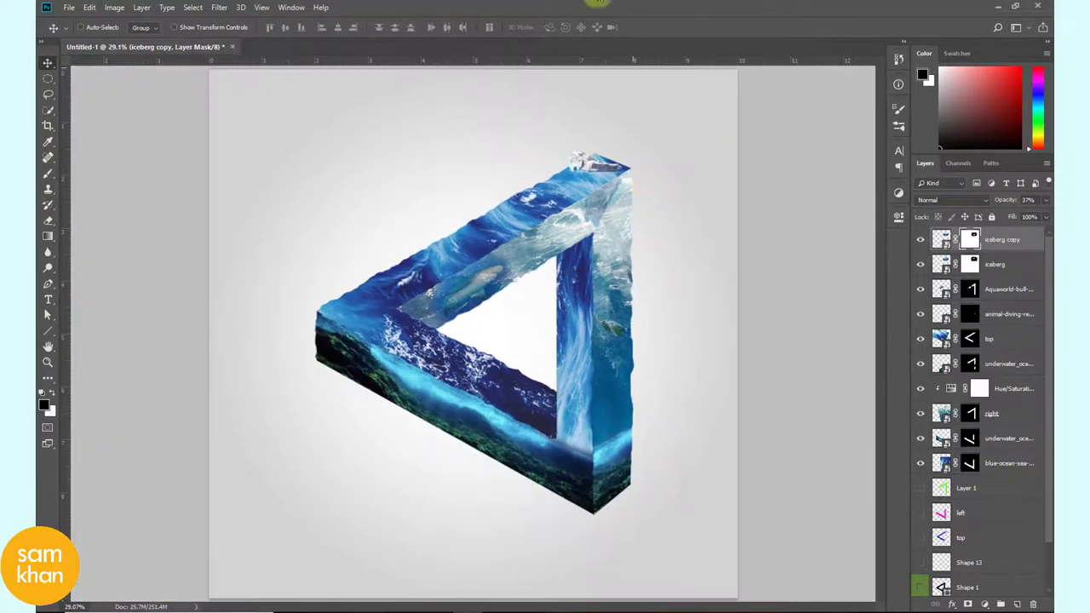
Place the symphony1 cruise ship image as an embedded layer and scale it down
click(70, 7)
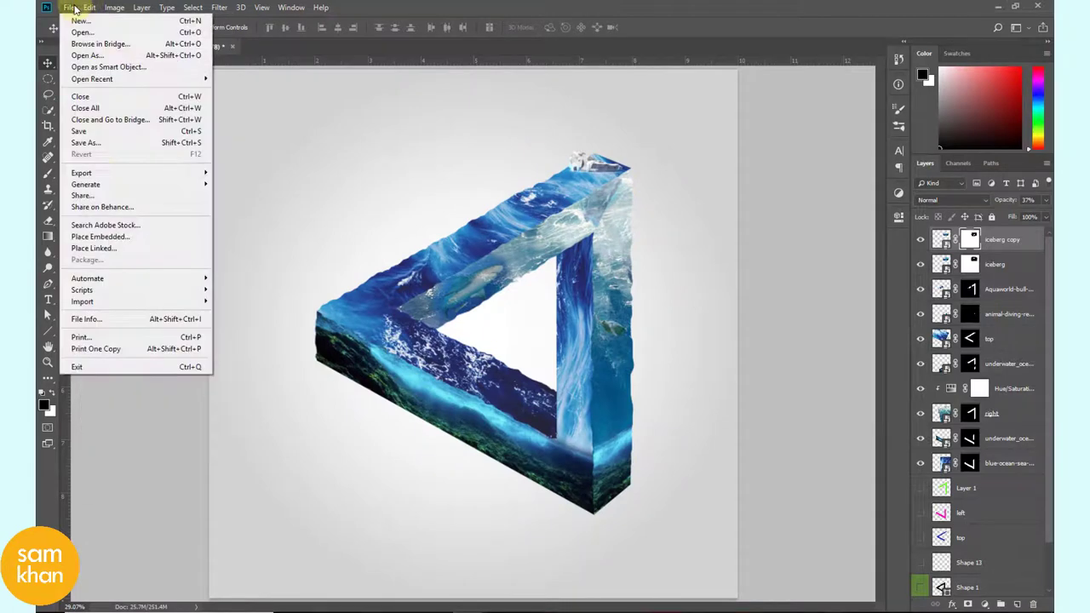
click(132, 236)
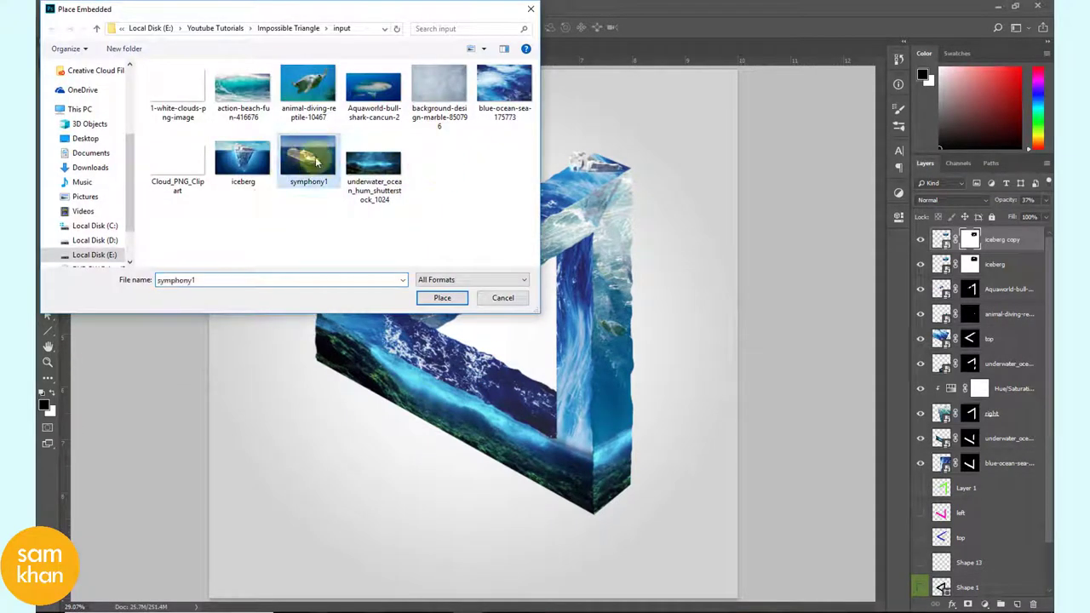
click(442, 297)
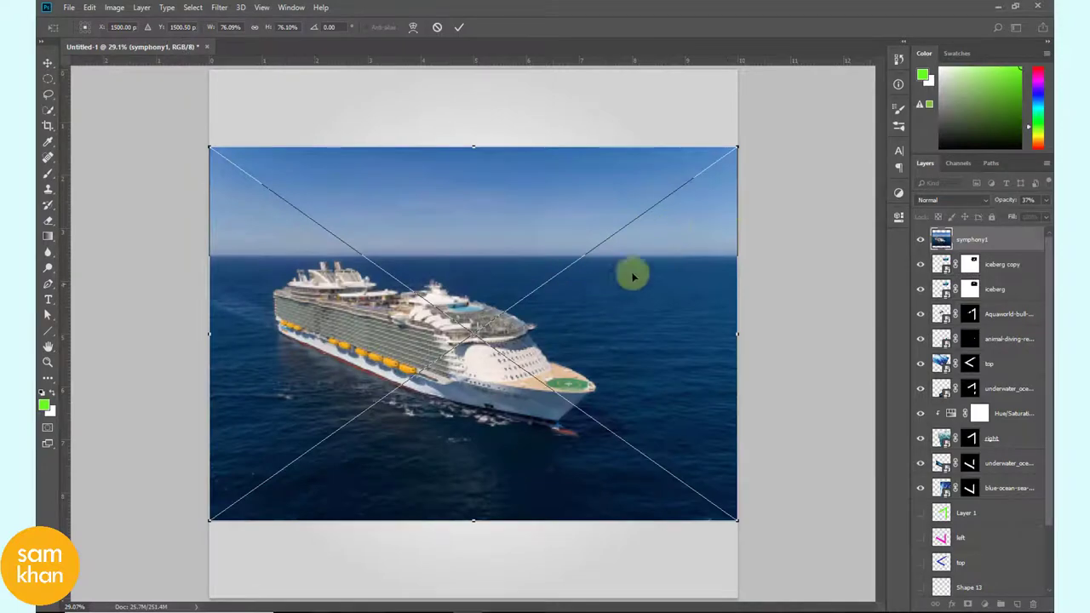
drag(740, 147, 659, 202)
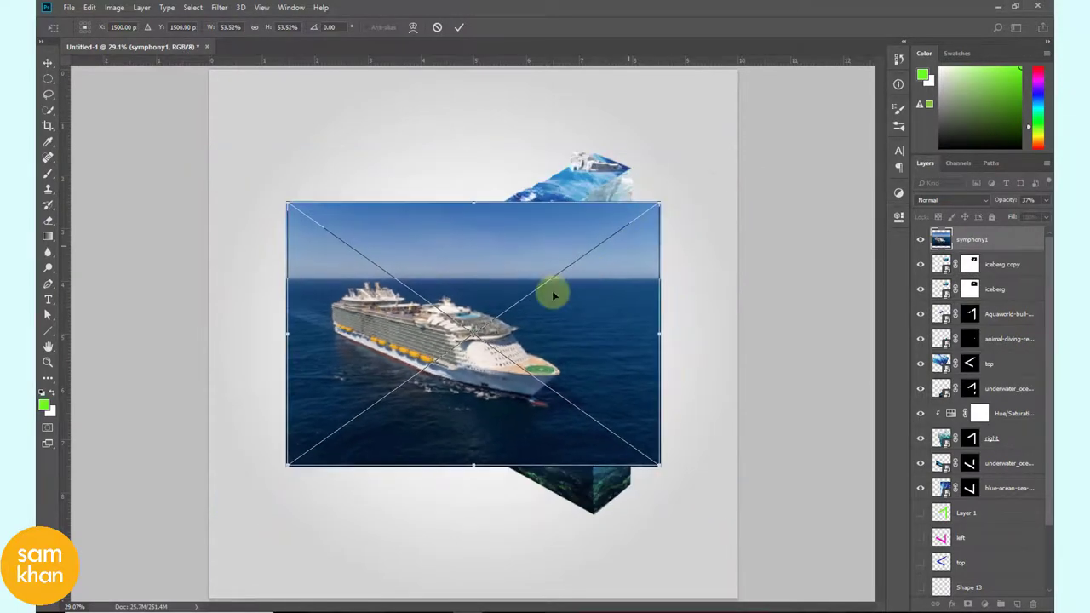
key(Return)
scroll(525, 337, up, 5)
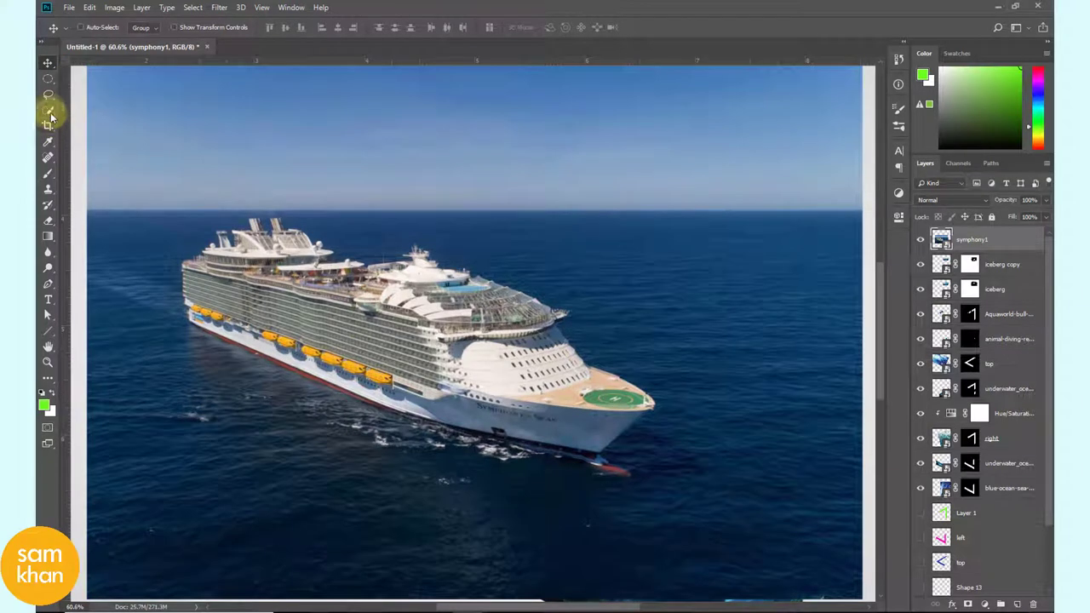
Select the cruise ship's body, bow hull and upper pool deck with Quick Selection
click(48, 111)
mouse_move(280, 275)
mouse_down()
mouse_move(253, 286)
mouse_move(407, 348)
mouse_up()
drag(552, 399, 601, 414)
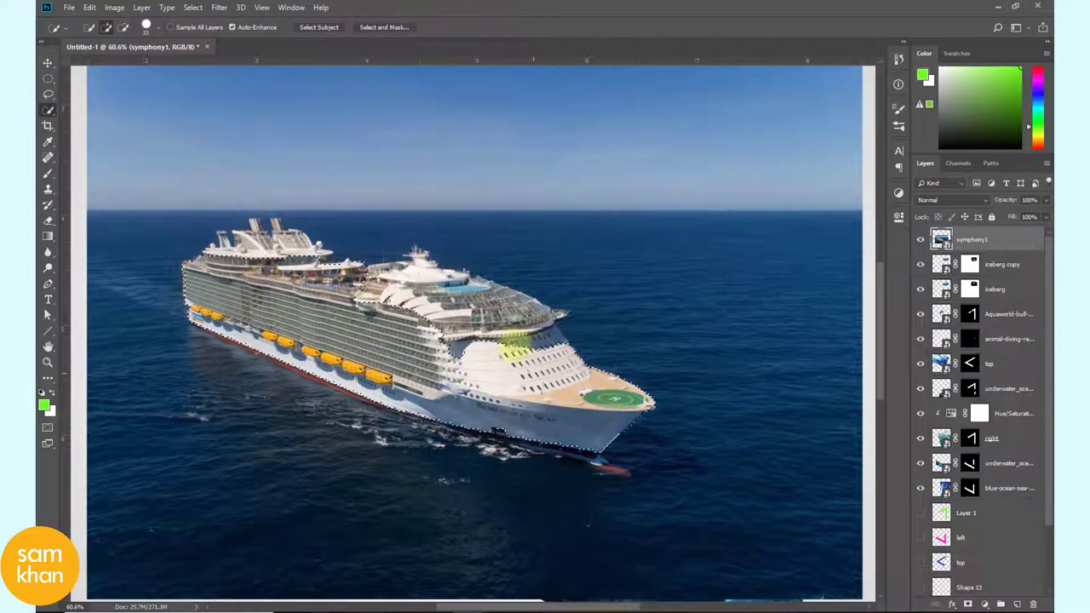
drag(514, 347, 417, 271)
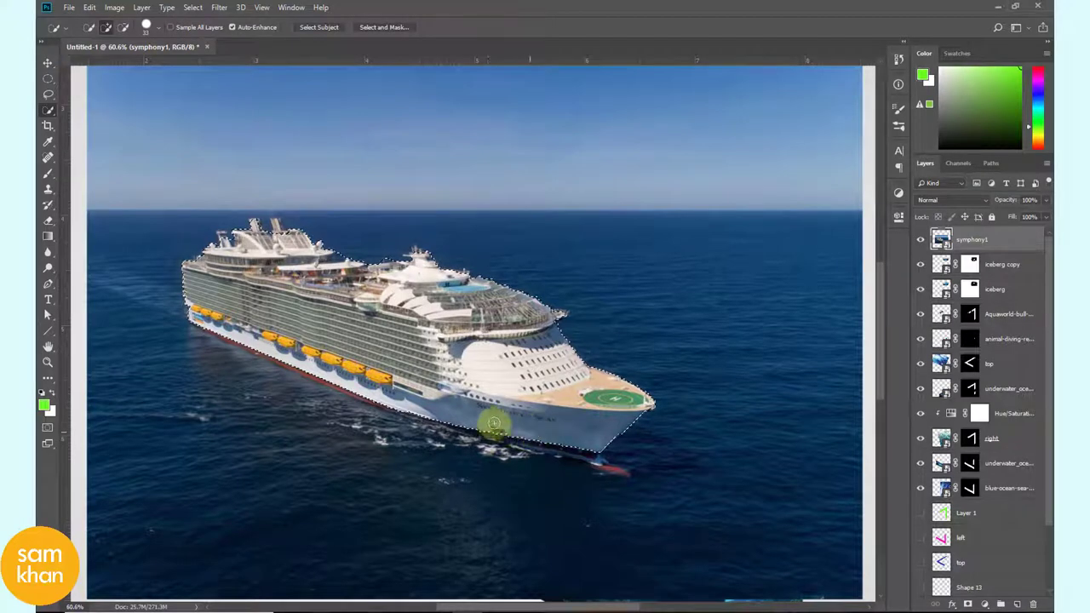
Add a layer mask to the ship, then shrink it, move it up-left and tilt it slightly
click(968, 604)
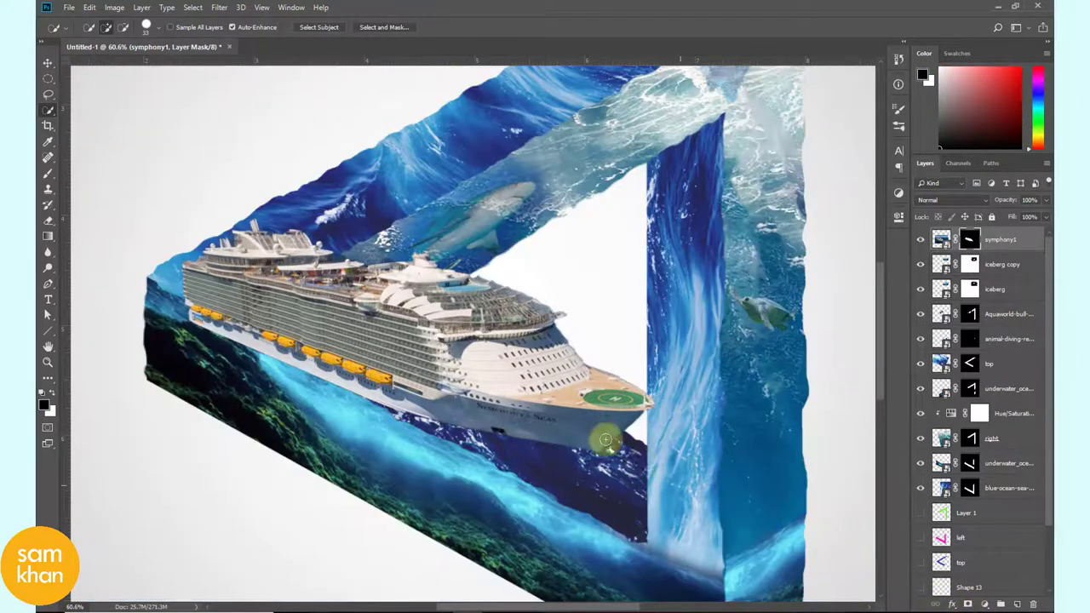
key(v)
scroll(545, 264, down, 3)
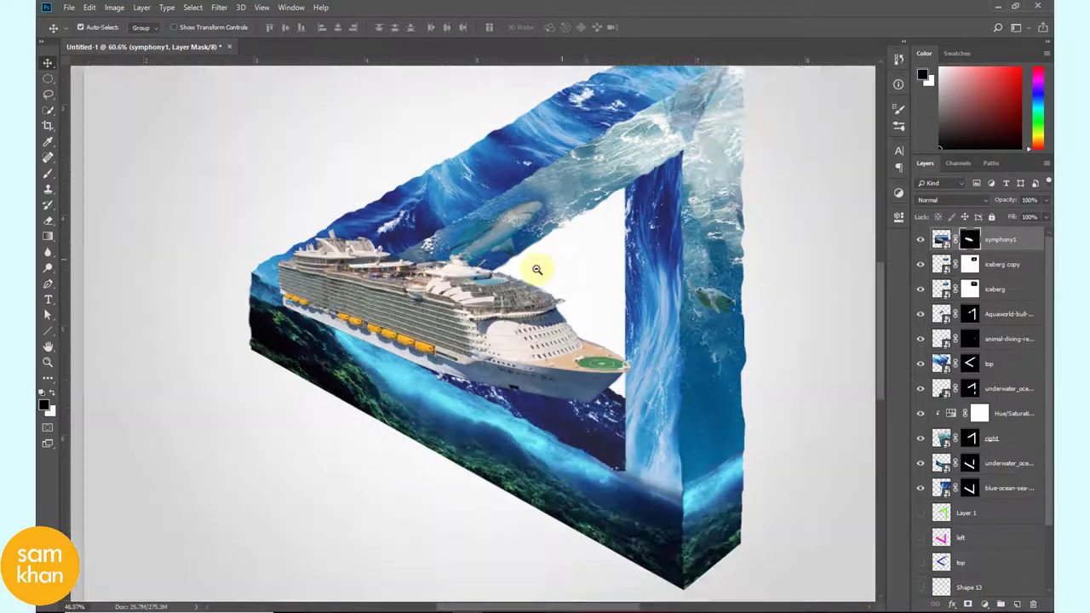
key(ctrl+t)
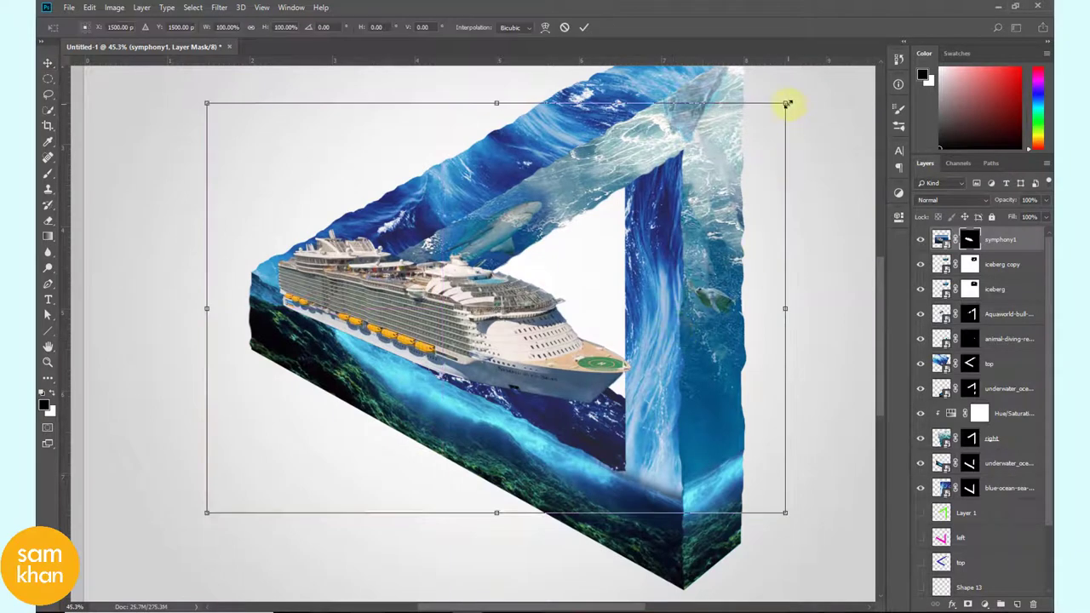
drag(787, 104, 642, 204)
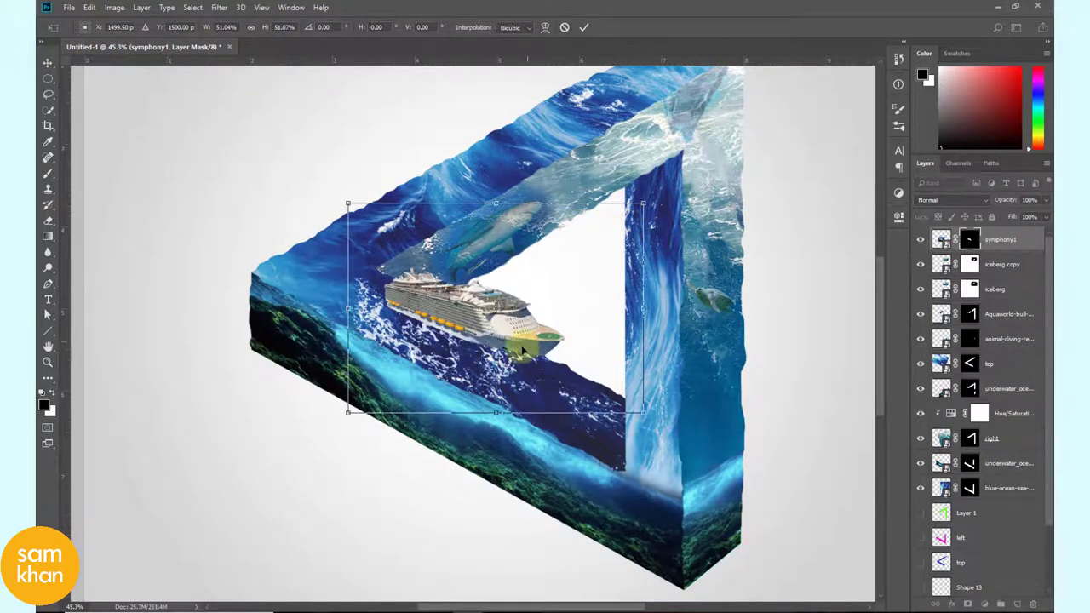
drag(522, 349, 420, 324)
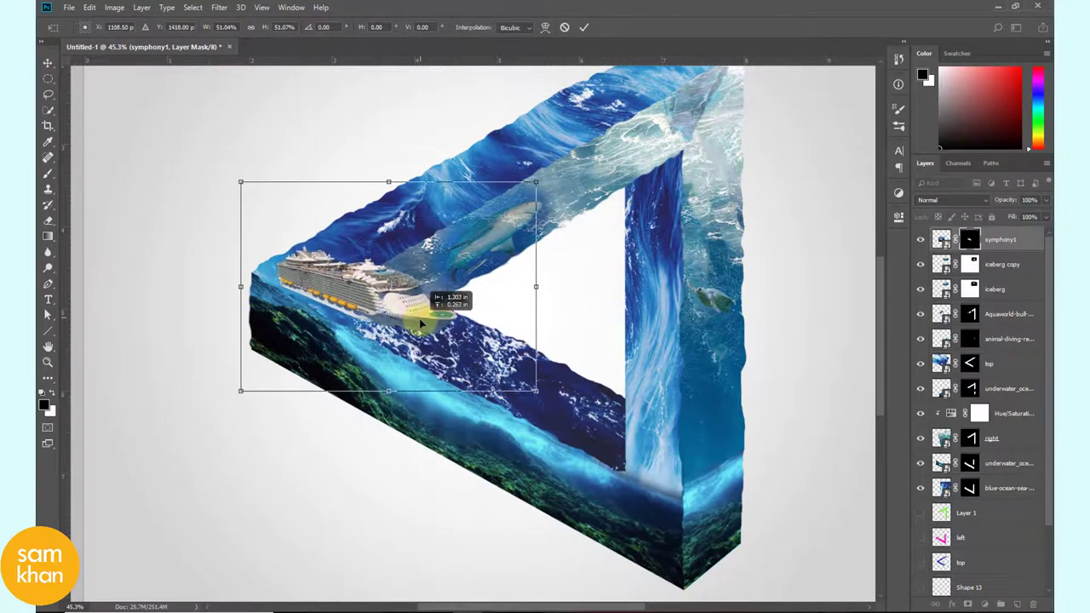
drag(618, 251, 615, 261)
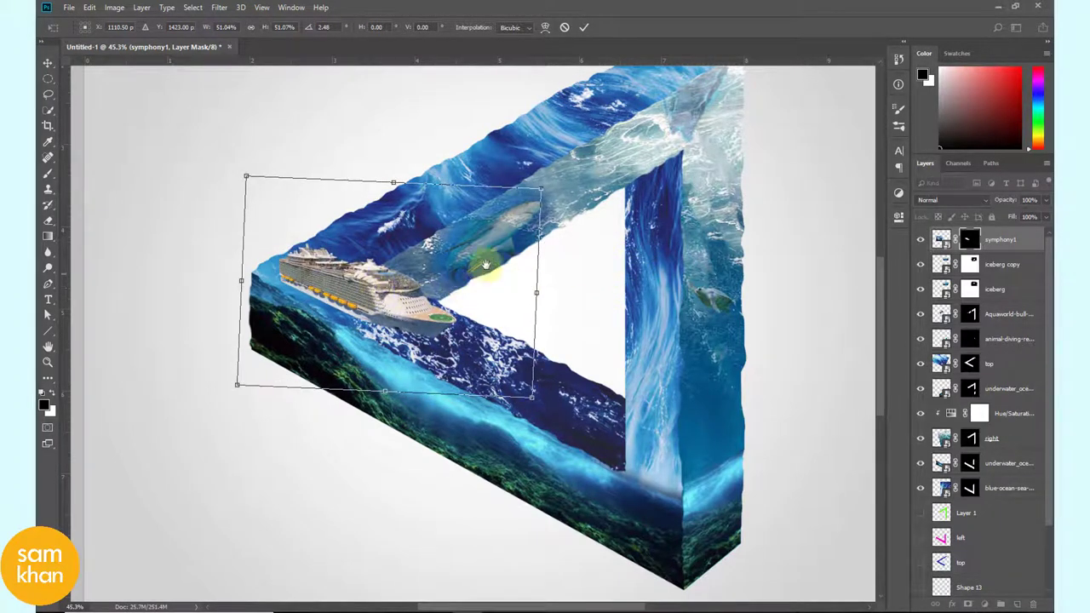
drag(485, 265, 521, 331)
Flip the ship vertically, rotate it further counter-clockwise and shrink it more
right_click(417, 302)
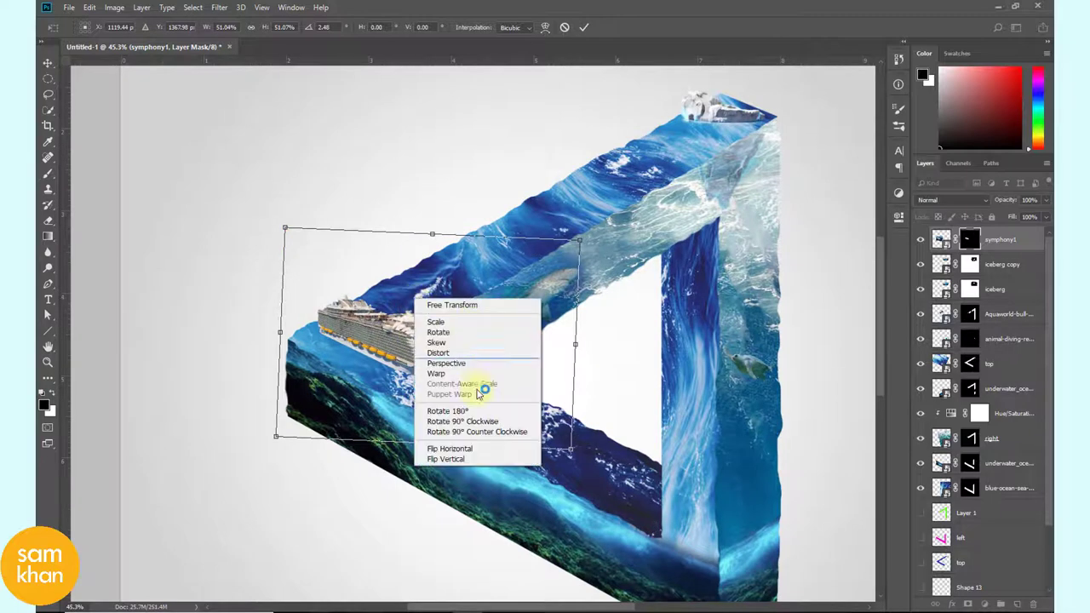
click(479, 449)
mouse_move(496, 331)
mouse_down()
mouse_move(478, 269)
mouse_move(458, 302)
mouse_move(525, 276)
mouse_up()
drag(622, 249, 620, 231)
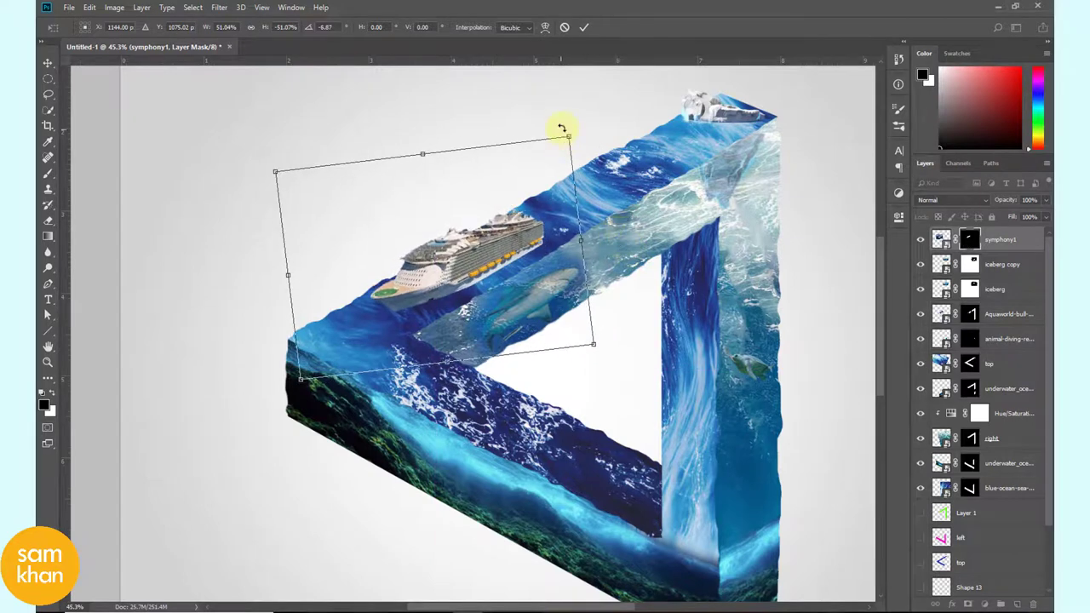
drag(565, 135, 528, 177)
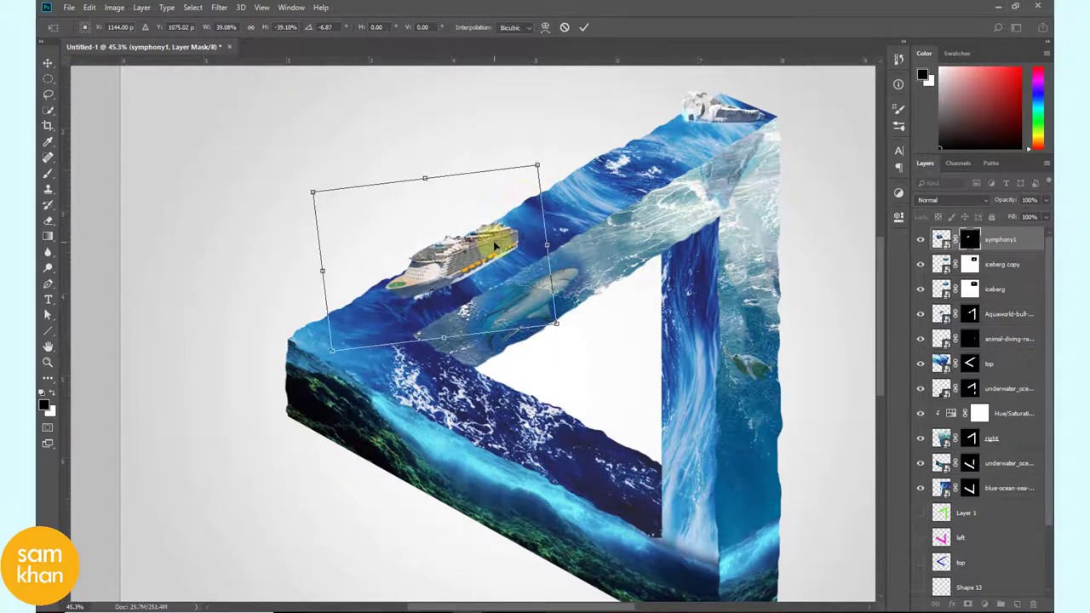
key(Return)
Move the ship onto the lower beam, flip it horizontally and rotate it to follow the beam
drag(464, 259, 503, 436)
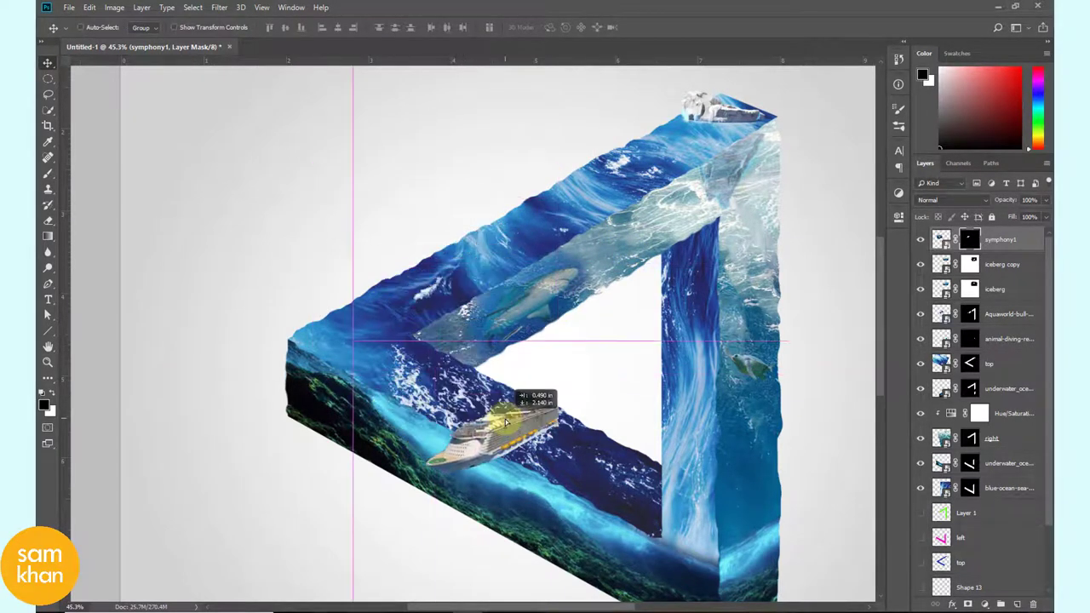
key(ctrl+t)
right_click(514, 423)
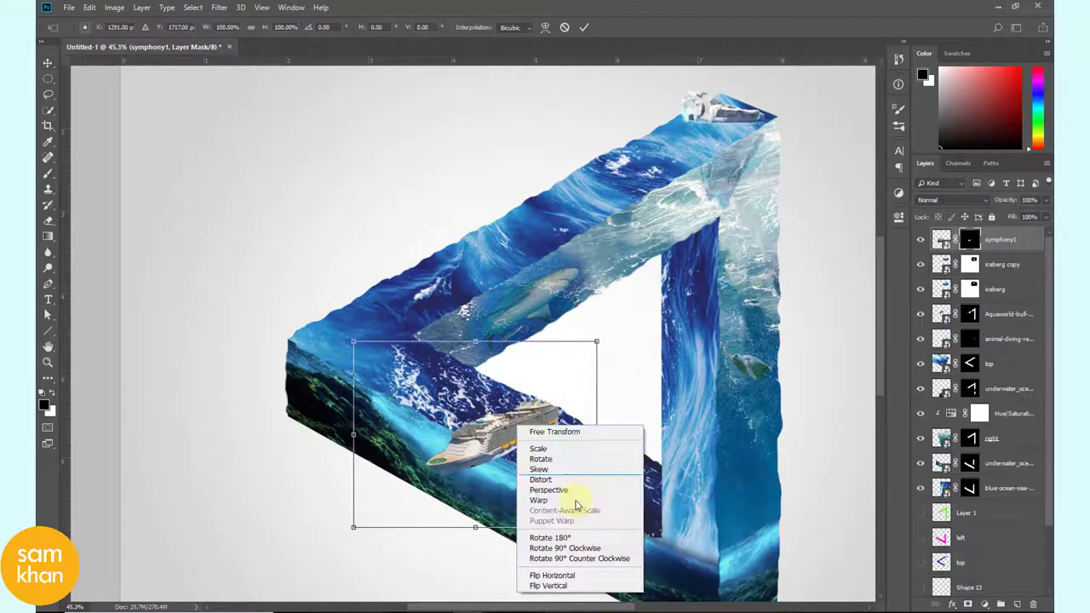
click(579, 576)
drag(601, 448, 587, 388)
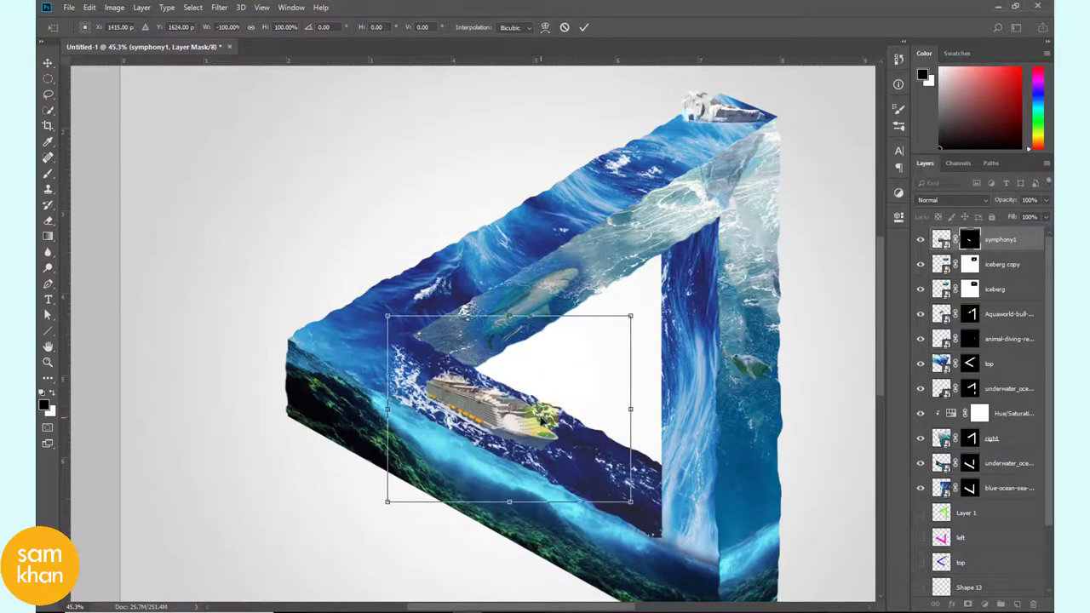
key(Return)
scroll(558, 422, up, 3)
Nudge the ship up-left and paint black on the symphony1 mask along its lower hull edge
scroll(595, 418, up, 2)
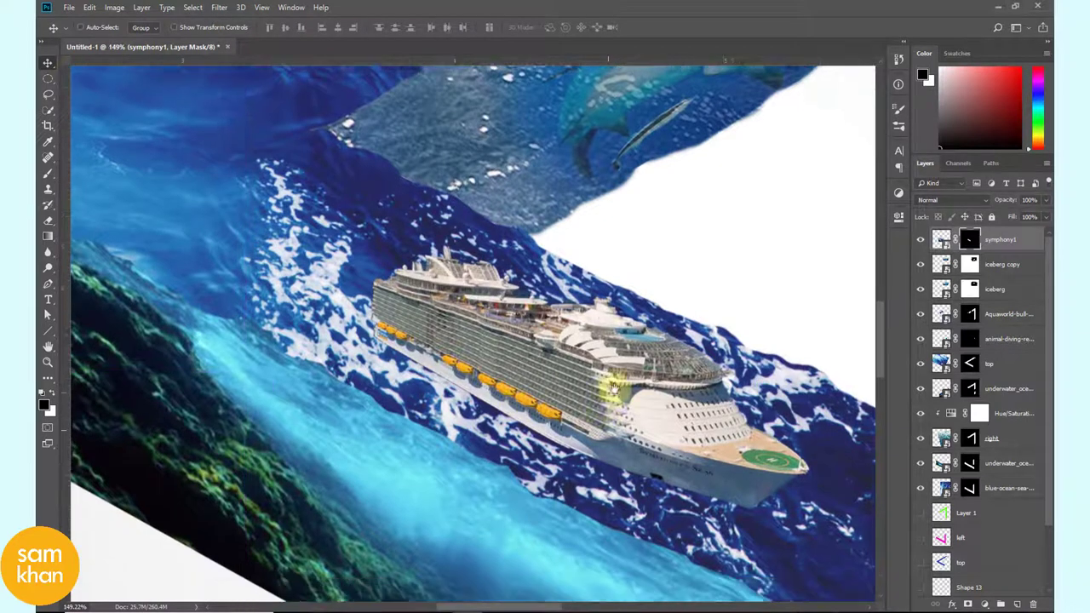
drag(617, 400, 593, 391)
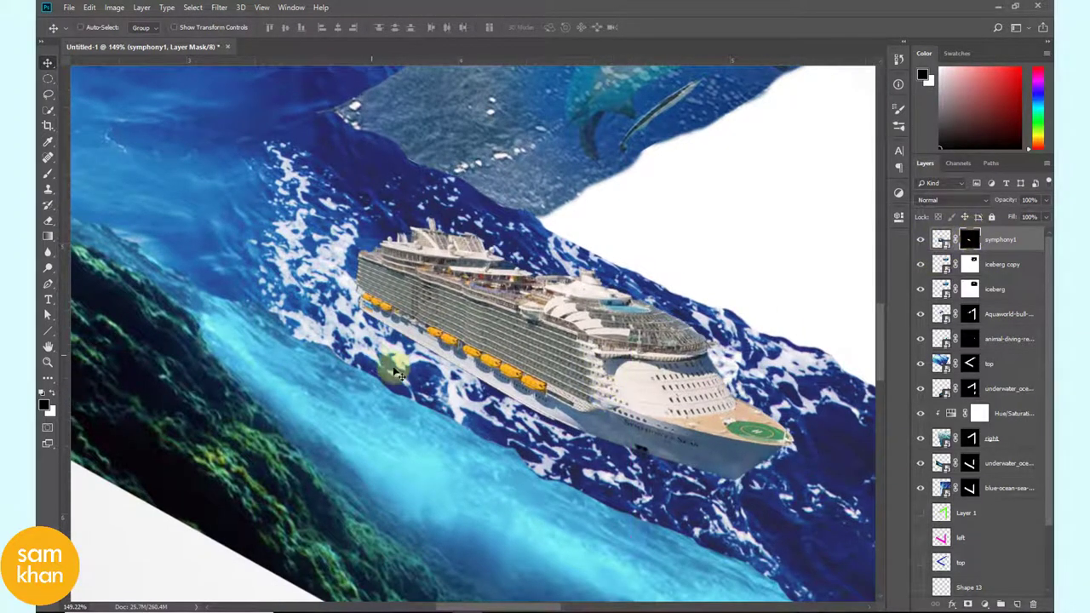
key(b)
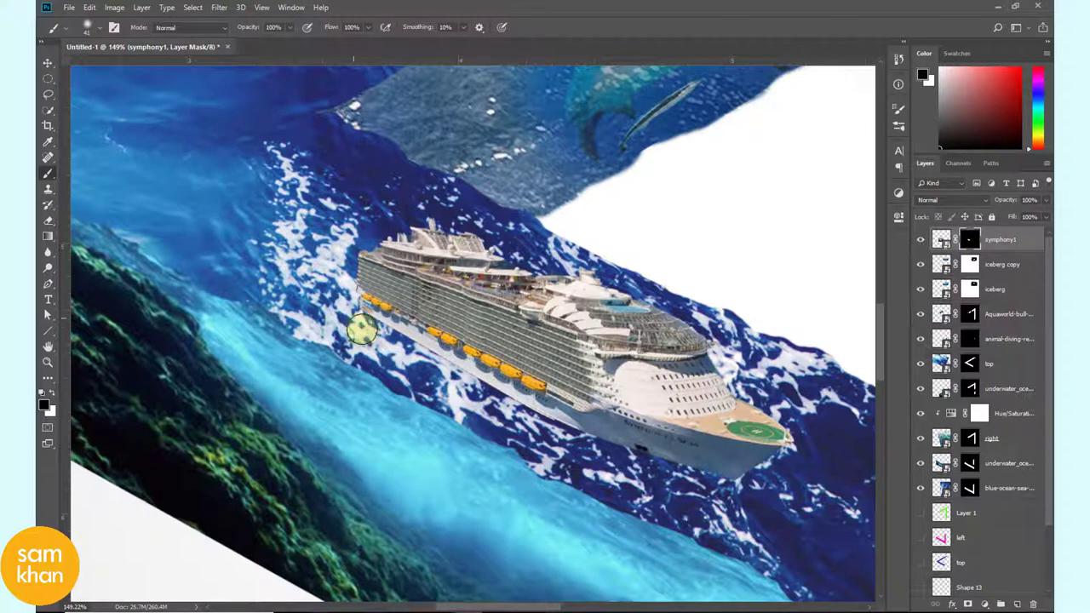
mouse_move(361, 331)
mouse_down()
mouse_move(501, 403)
mouse_move(701, 479)
mouse_up()
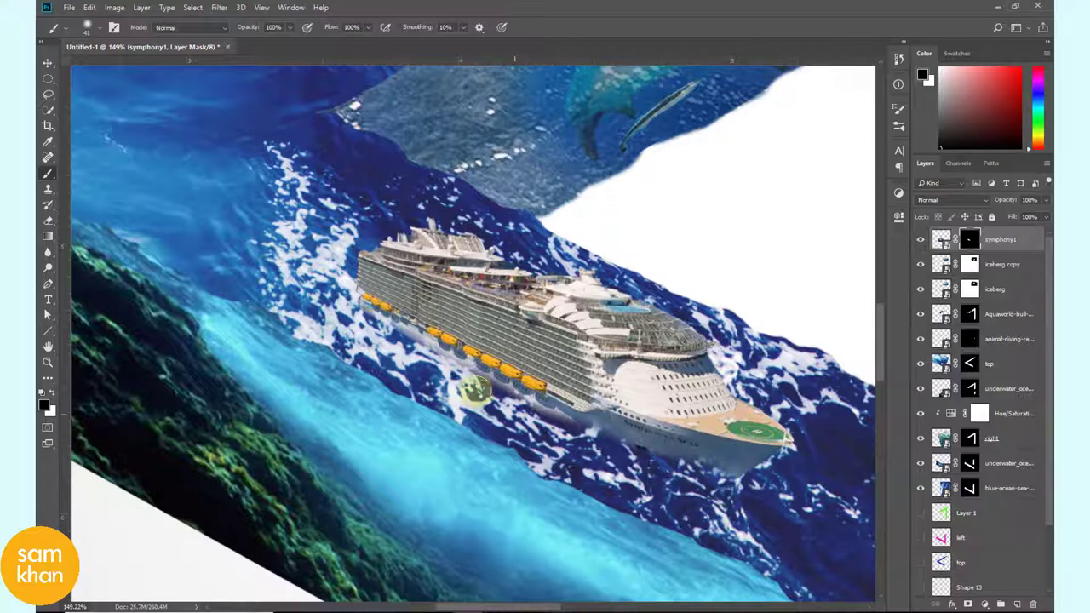
scroll(531, 358, down, 5)
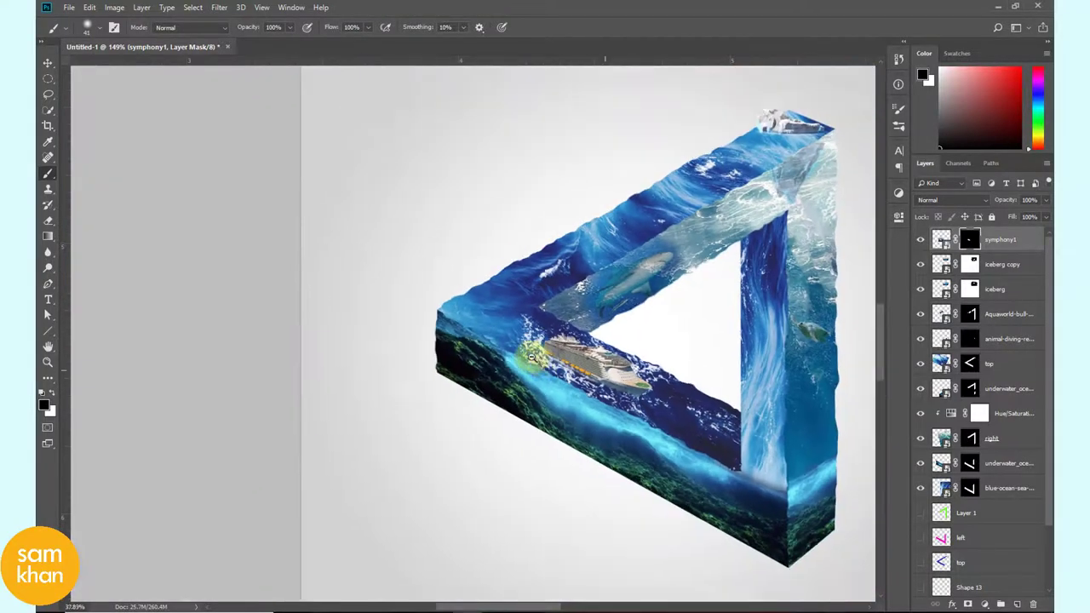
scroll(530, 357, down, 1)
key(v)
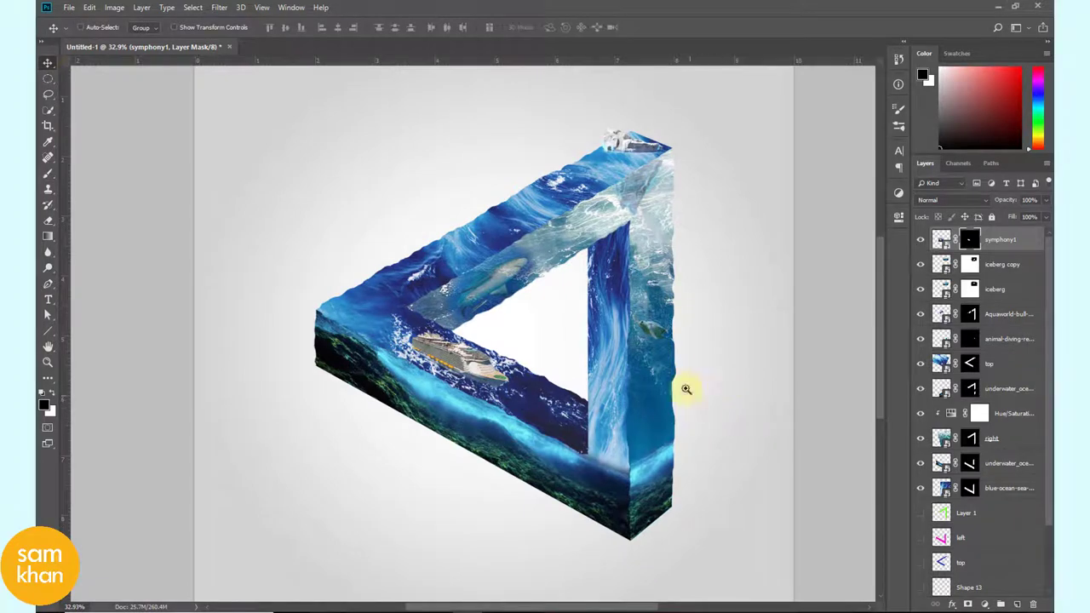
scroll(693, 317, down, 1)
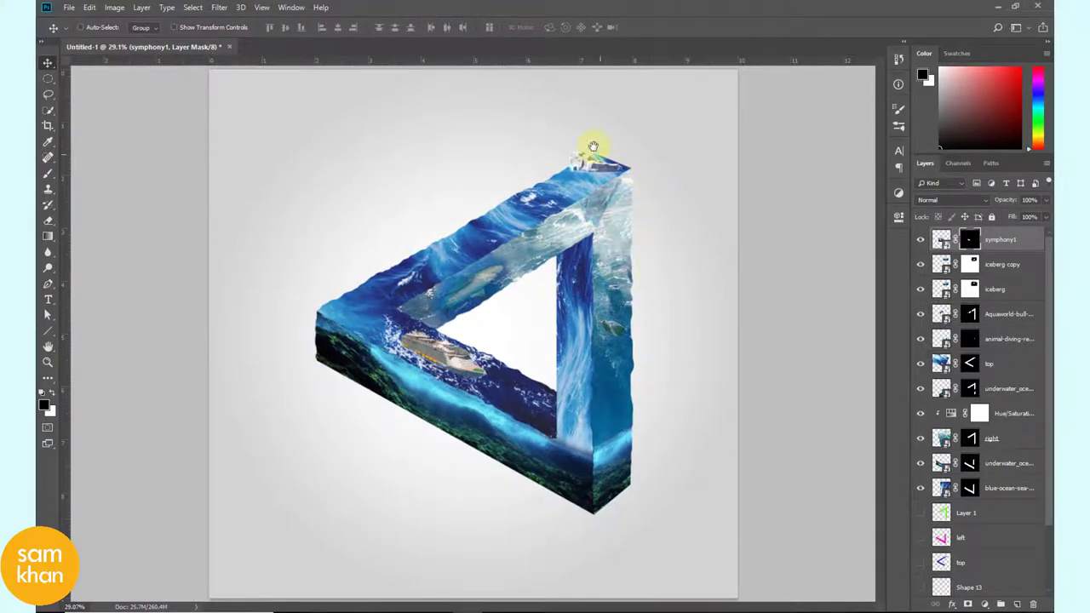
scroll(593, 145, up, 3)
scroll(627, 165, up, 2)
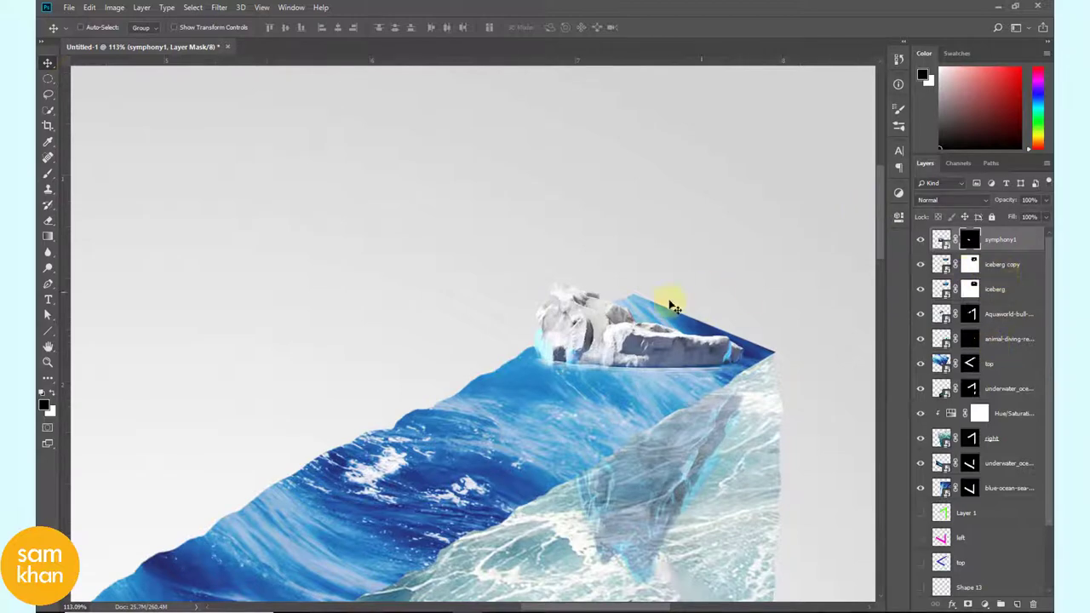
click(985, 604)
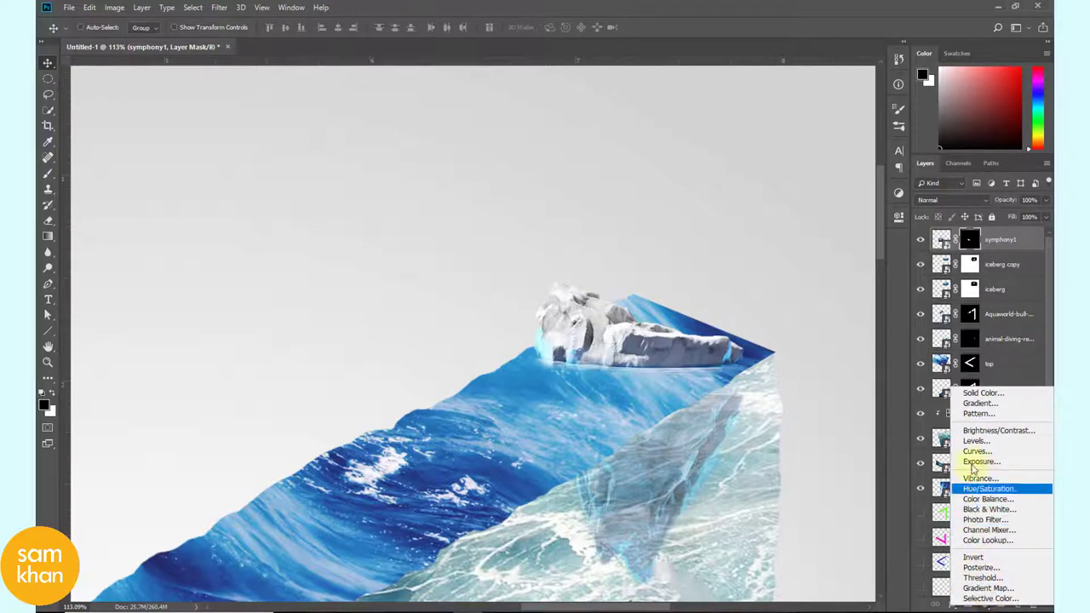
Add a Gradient fill layer using the Orange, Yellow, Orange preset in Radial style
click(977, 404)
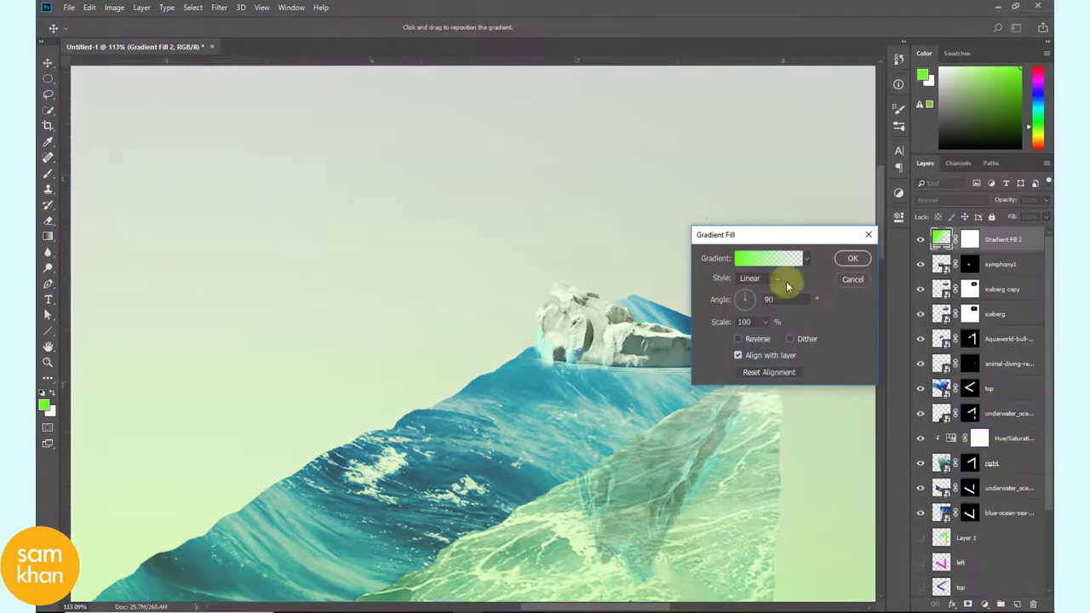
click(749, 260)
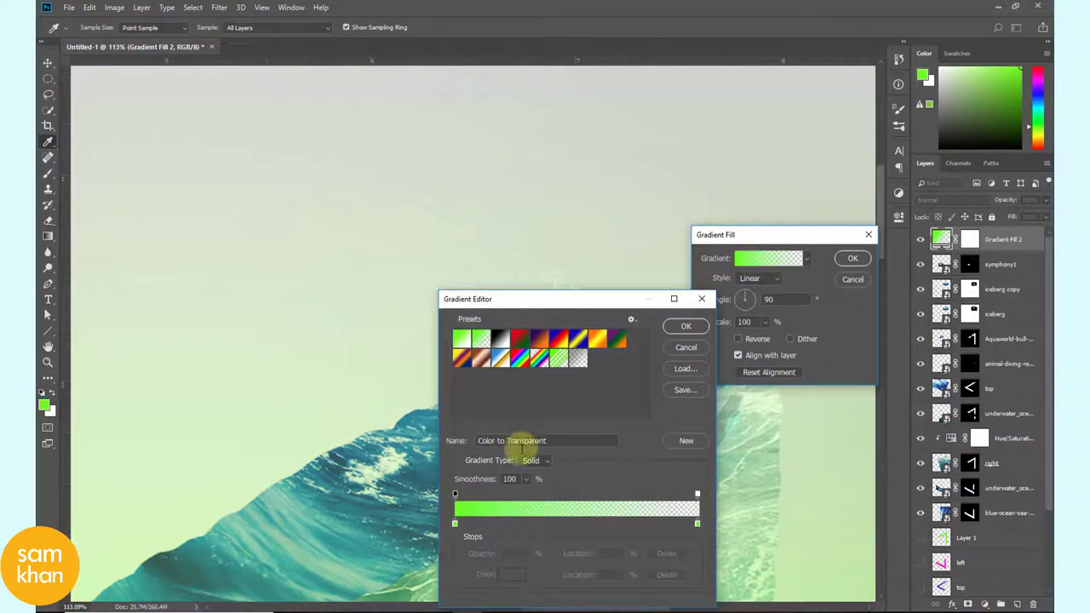
click(596, 339)
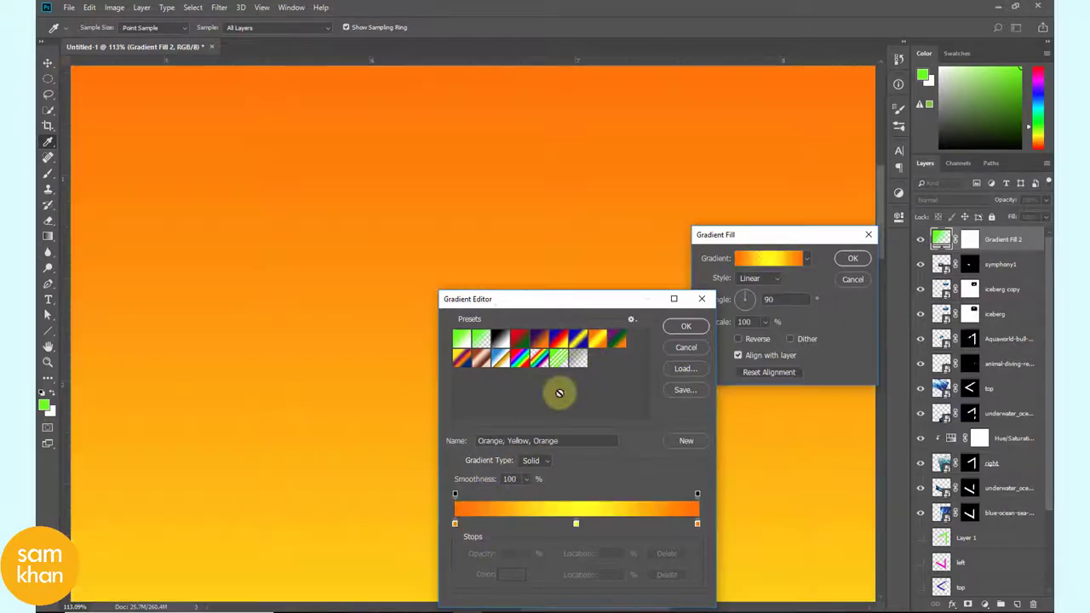
click(686, 328)
click(749, 278)
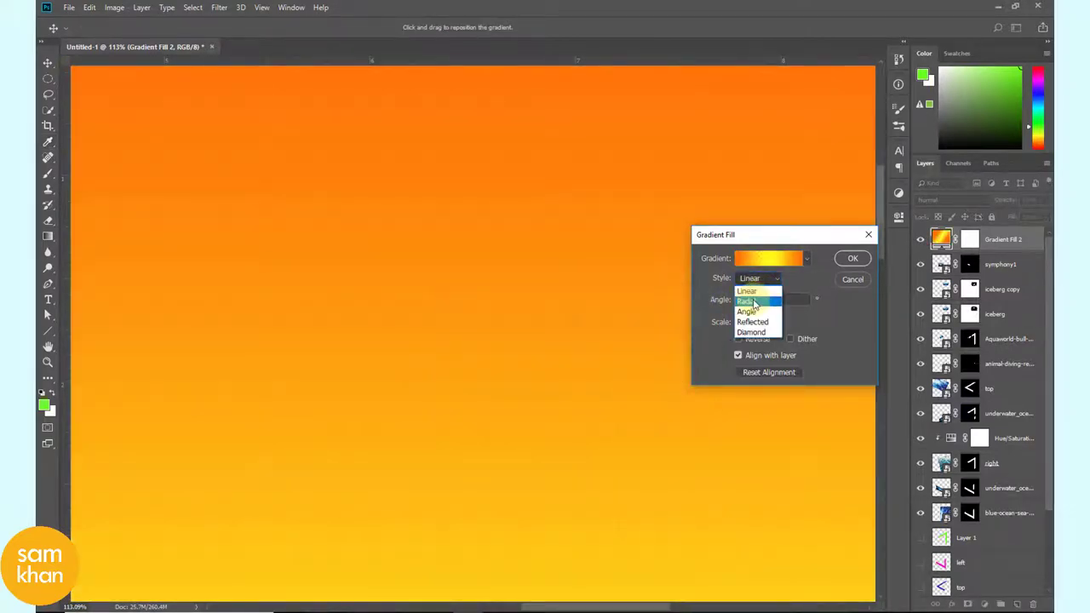
click(755, 303)
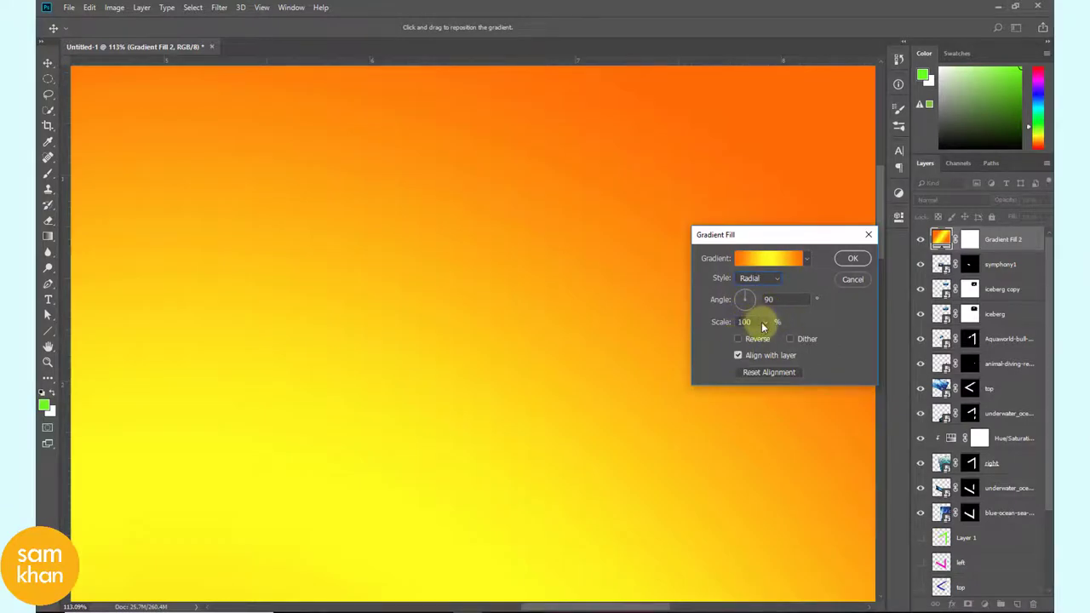
Set the radial gradient's scale to 56%
drag(762, 339, 759, 338)
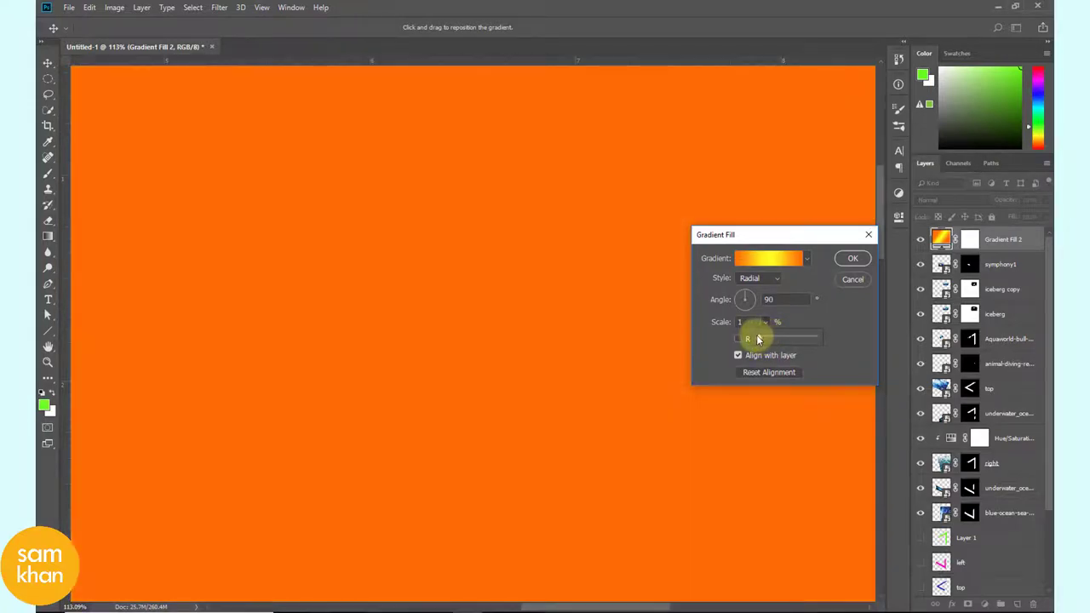
click(764, 281)
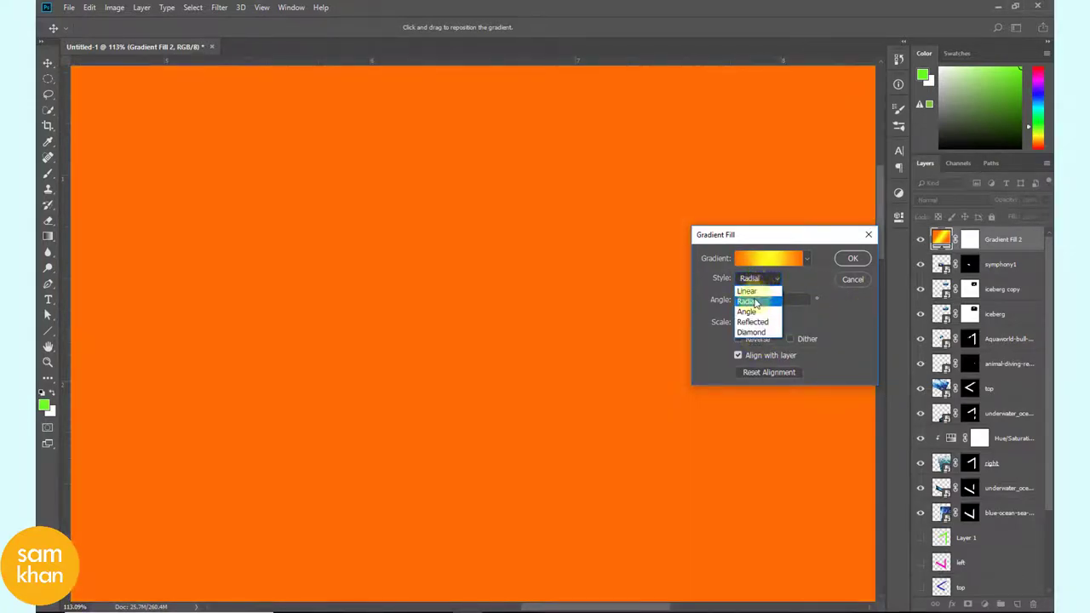
mouse_move(576, 299)
mouse_down()
mouse_move(452, 318)
mouse_move(681, 280)
mouse_up()
click(766, 323)
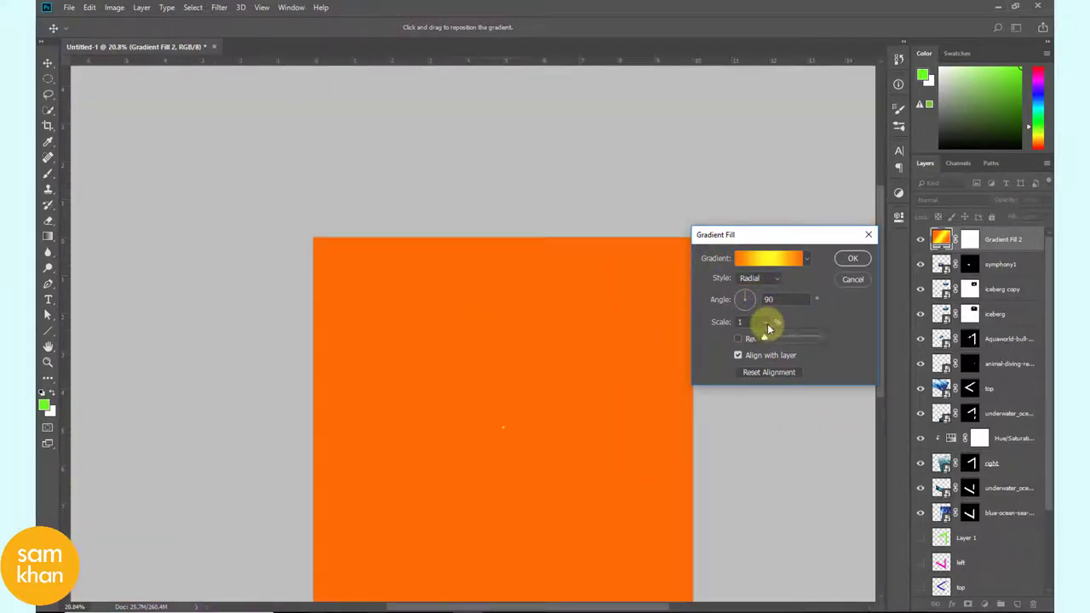
drag(766, 339, 769, 339)
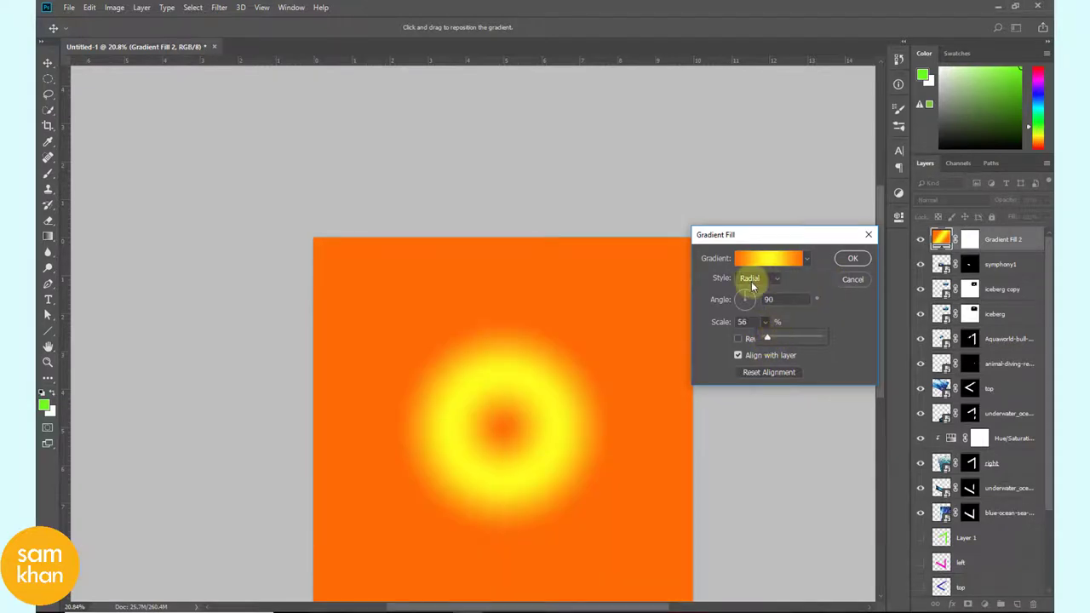
click(765, 261)
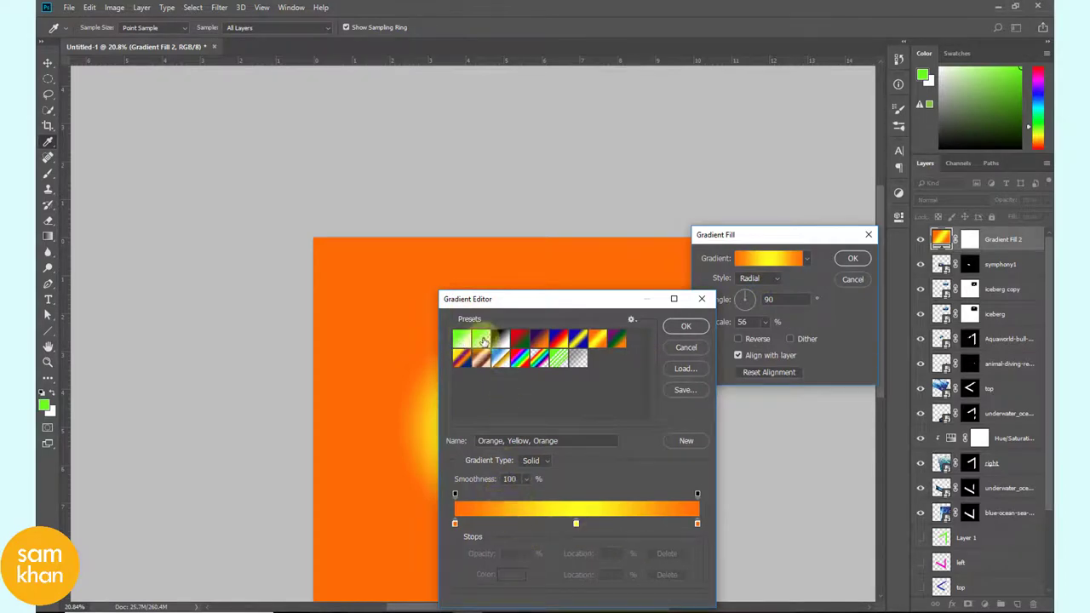
Switch to the green-to-transparent preset and make its start stop yellow
click(482, 341)
click(455, 524)
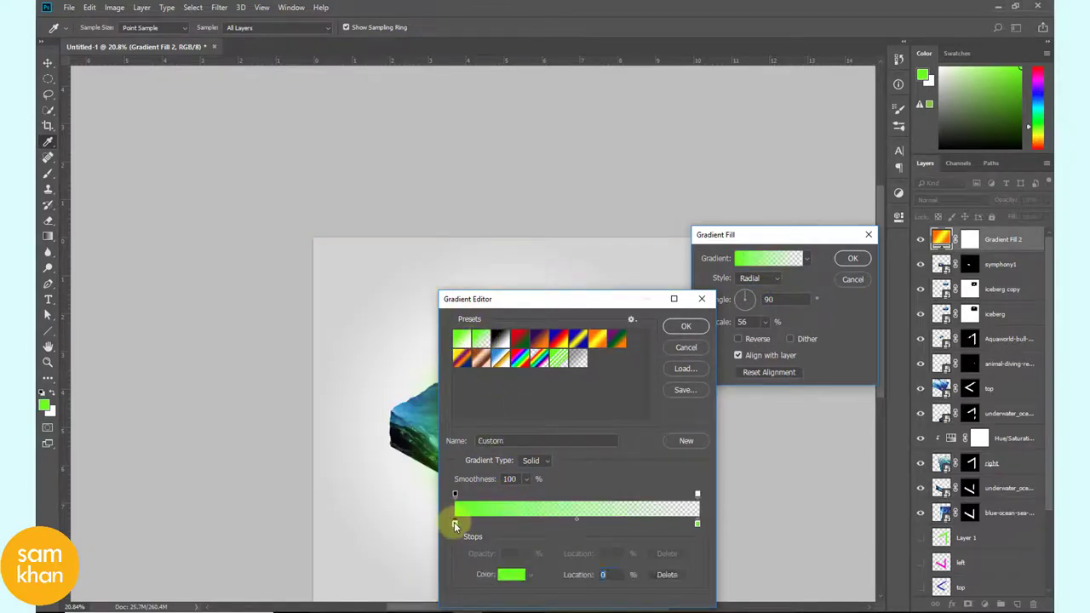
click(511, 574)
drag(181, 442, 214, 384)
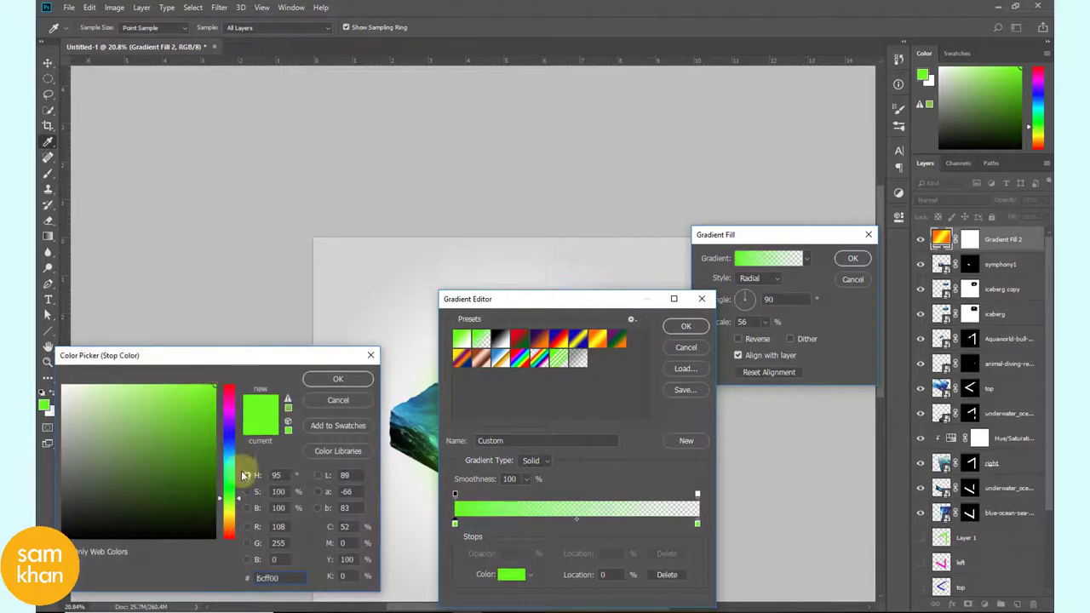
drag(243, 475, 238, 512)
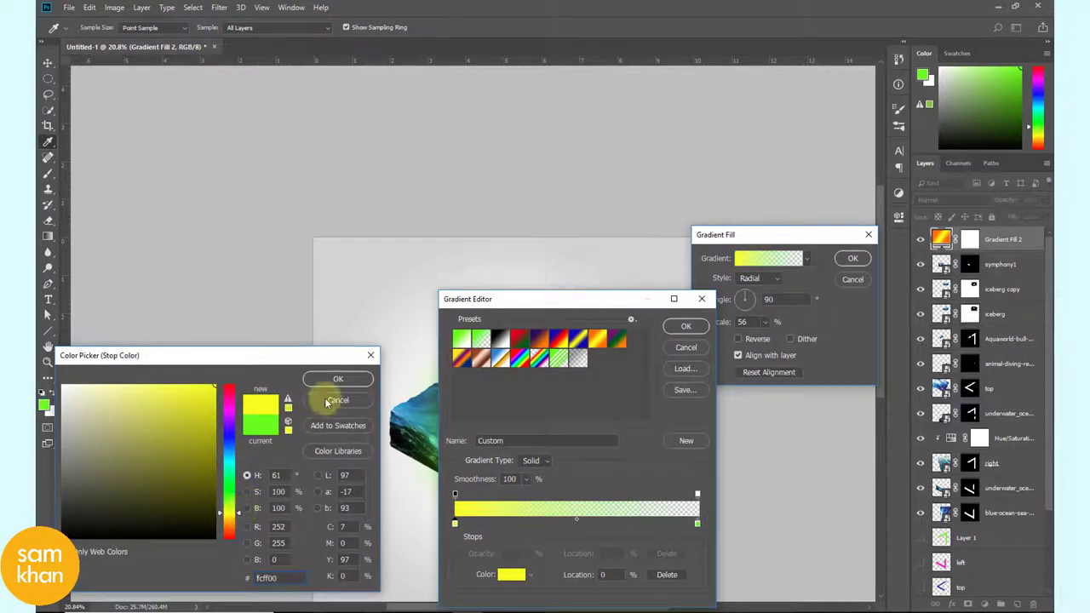
click(353, 378)
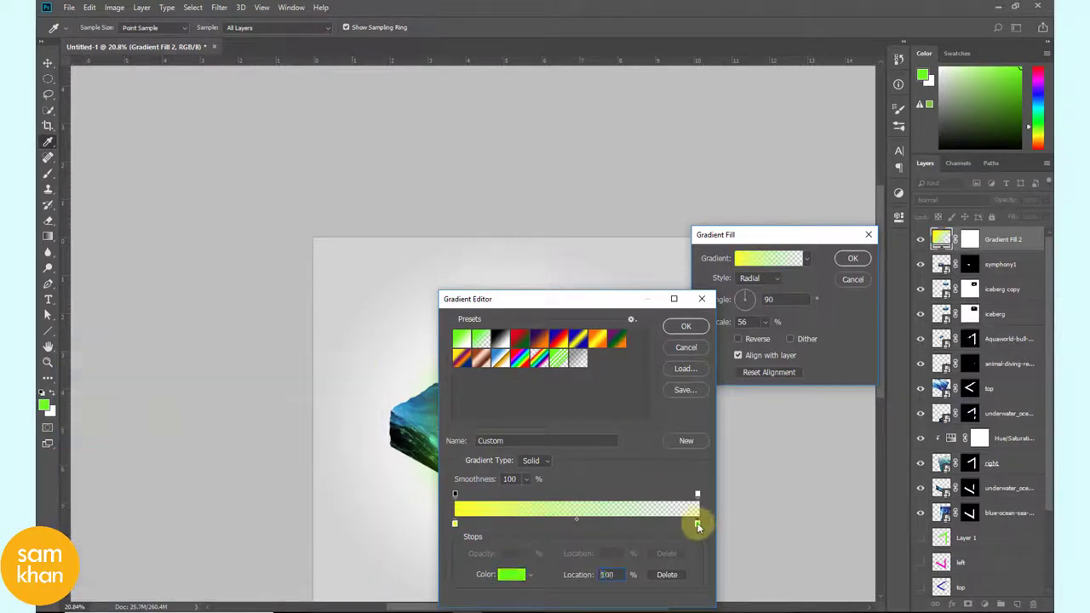
Make the gradient's end stop light cyan and accept the yellow-to-cyan gradient
double_click(697, 527)
click(63, 388)
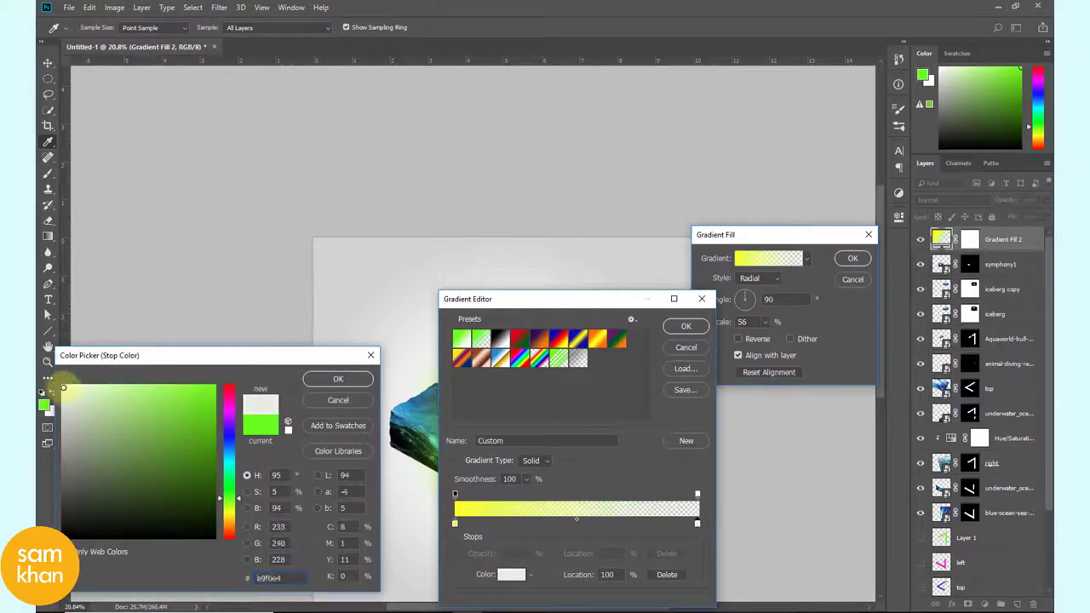
drag(63, 389, 57, 375)
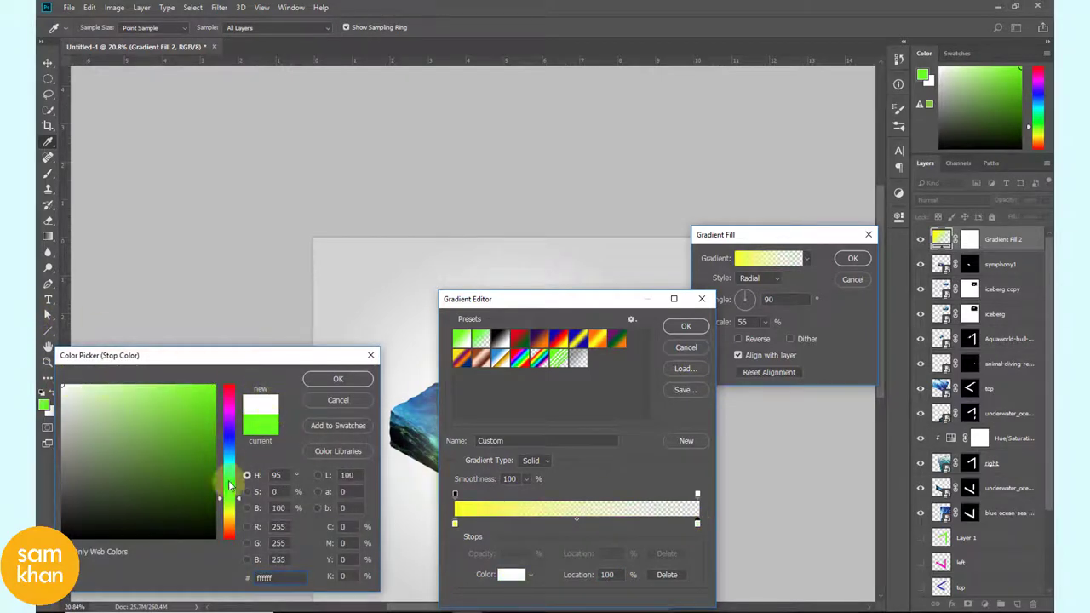
drag(230, 484, 236, 467)
drag(152, 385, 126, 379)
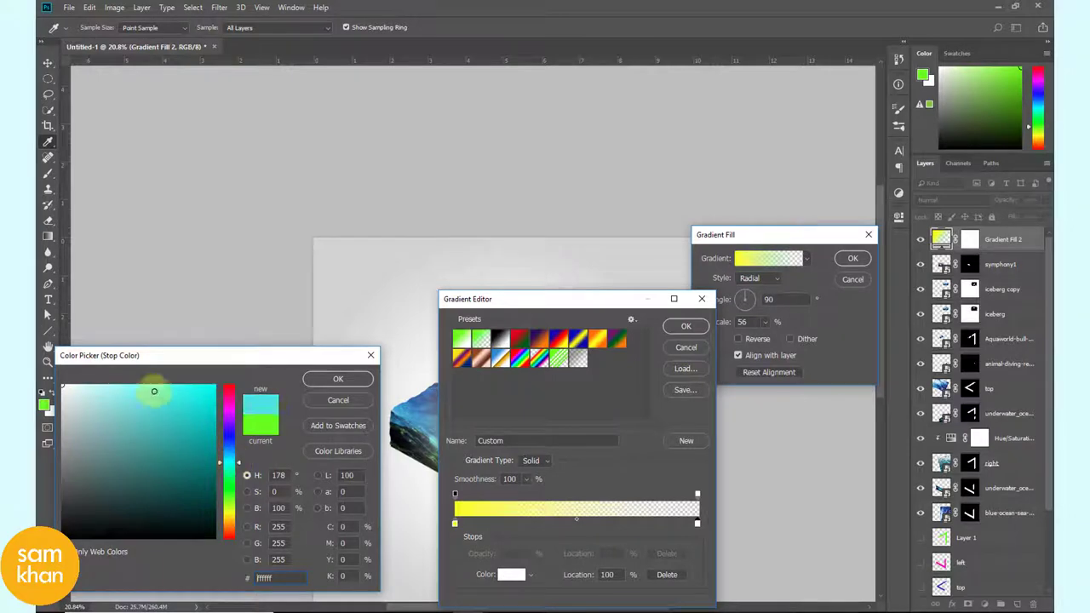
click(316, 378)
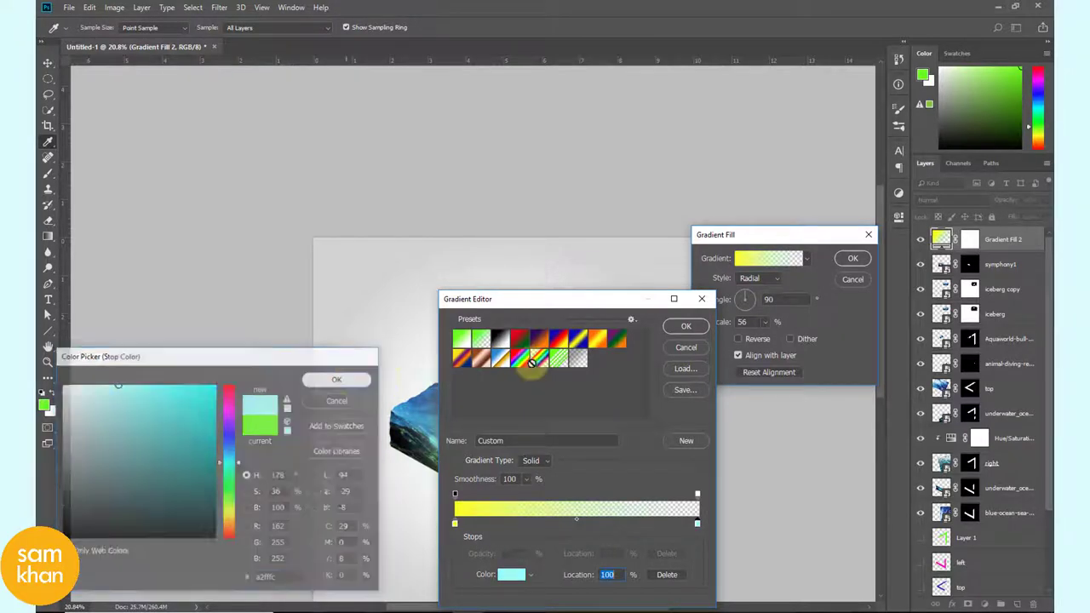
mouse_move(621, 298)
mouse_down()
mouse_move(309, 342)
mouse_move(292, 277)
mouse_up()
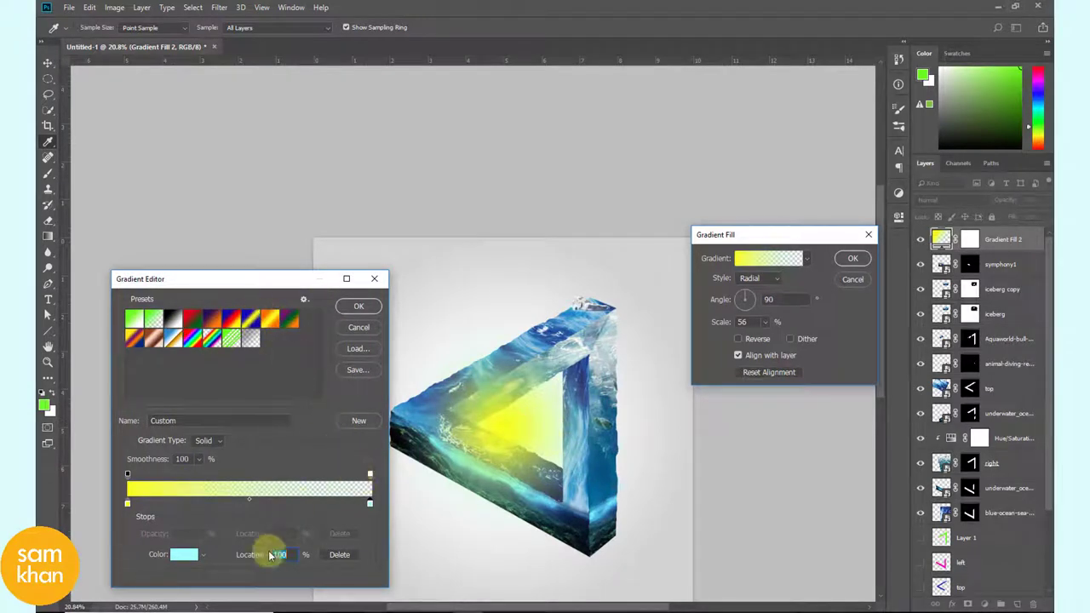
click(358, 308)
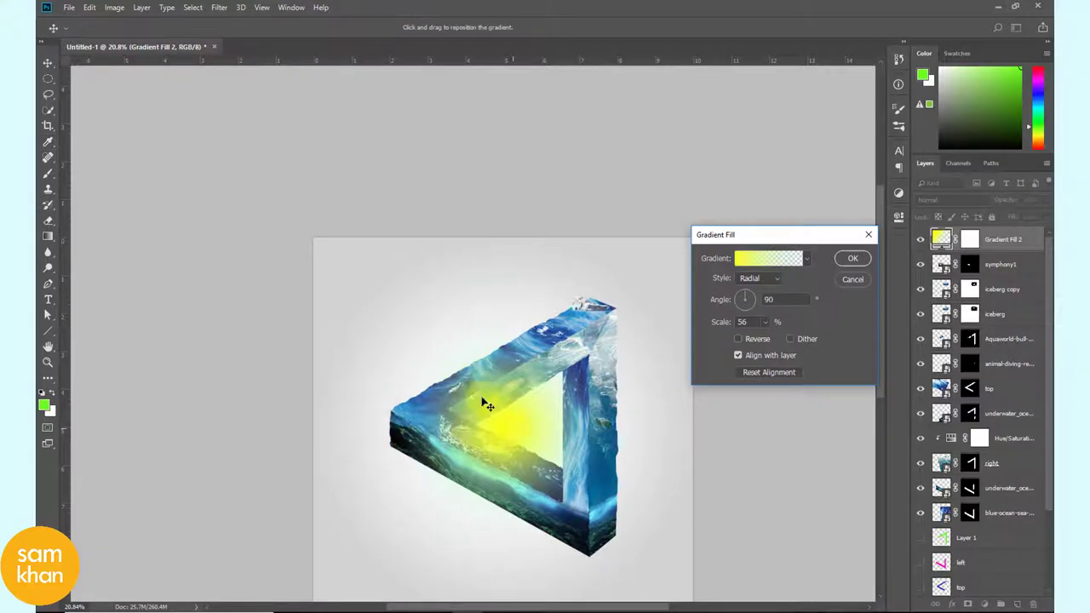
Move the glow above the triangle's top corner and reduce its scale to 30%
mouse_move(486, 405)
mouse_down()
mouse_move(572, 274)
mouse_move(540, 288)
mouse_up()
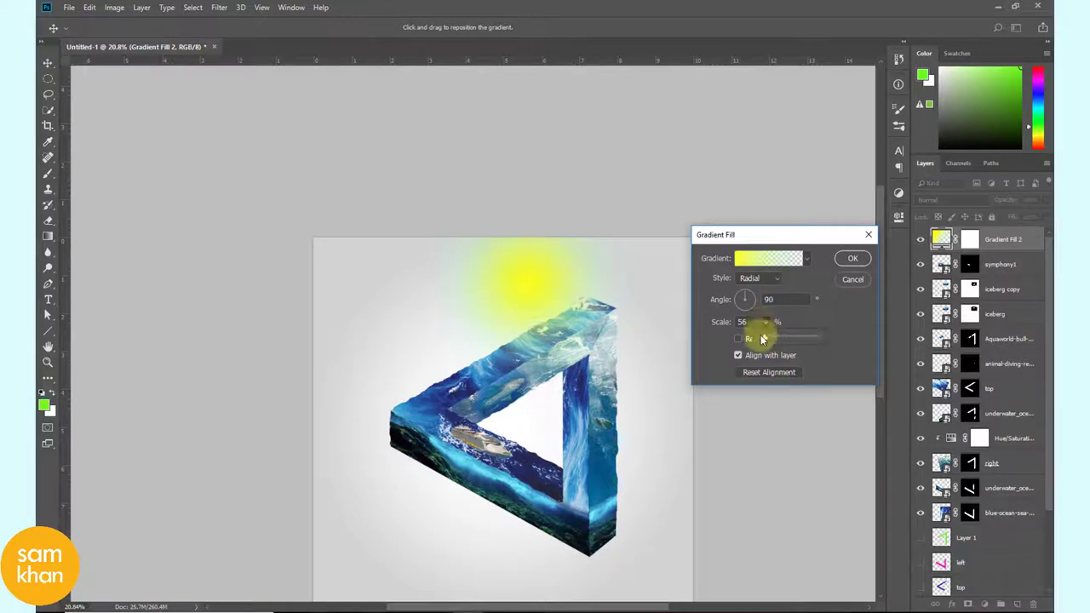
drag(764, 341, 762, 340)
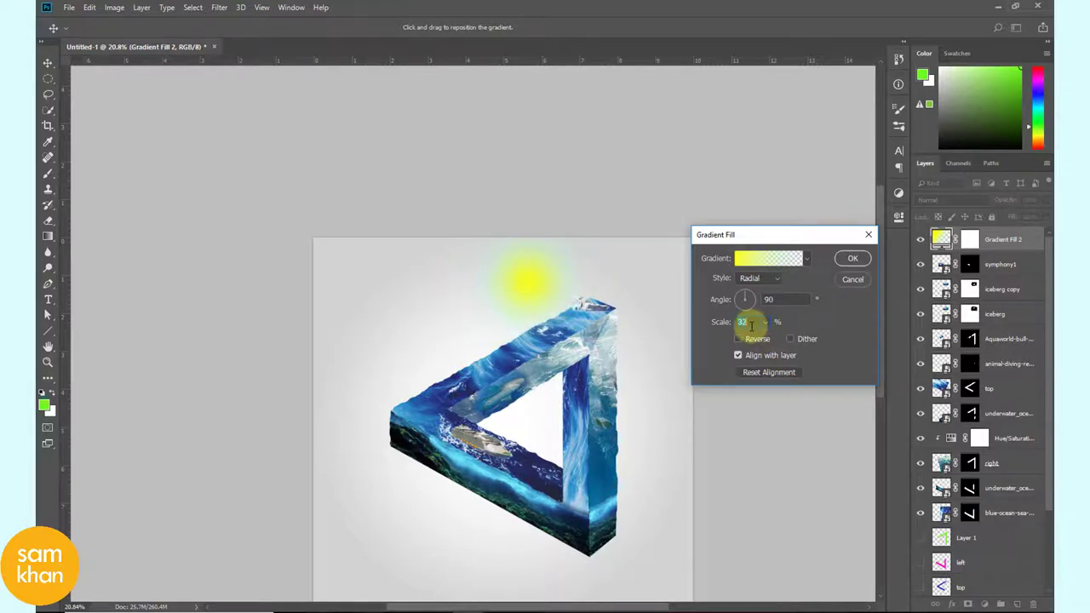
click(848, 265)
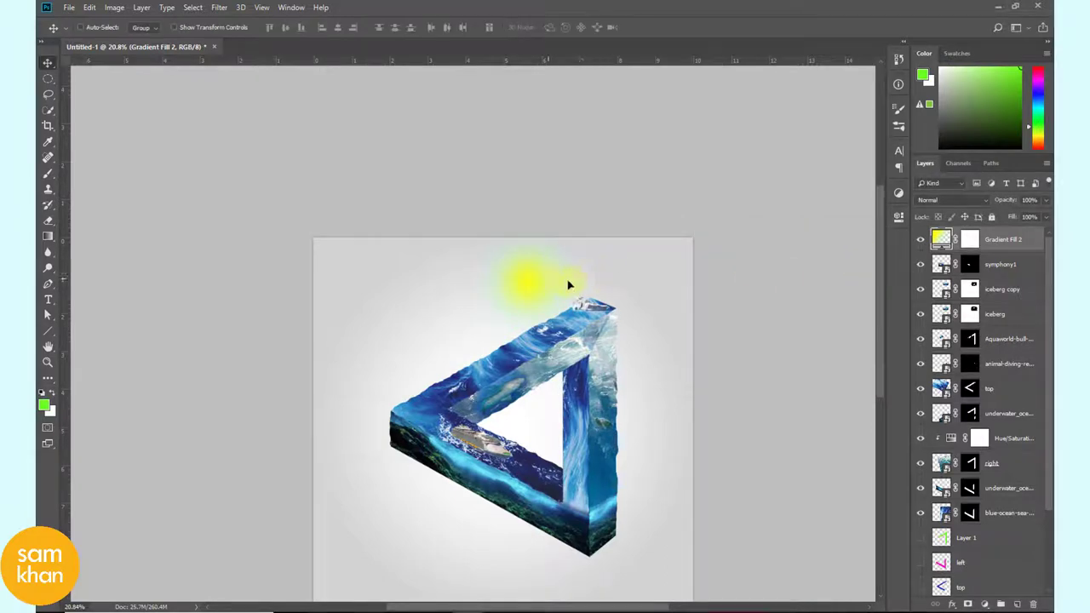
drag(569, 285, 601, 288)
click(941, 237)
double_click(942, 237)
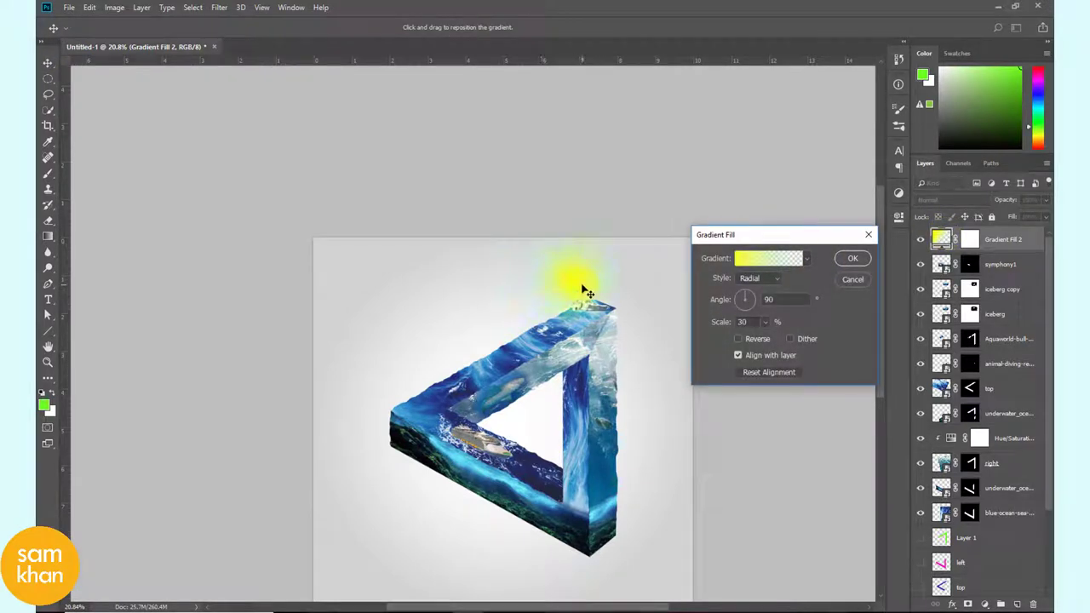
click(858, 261)
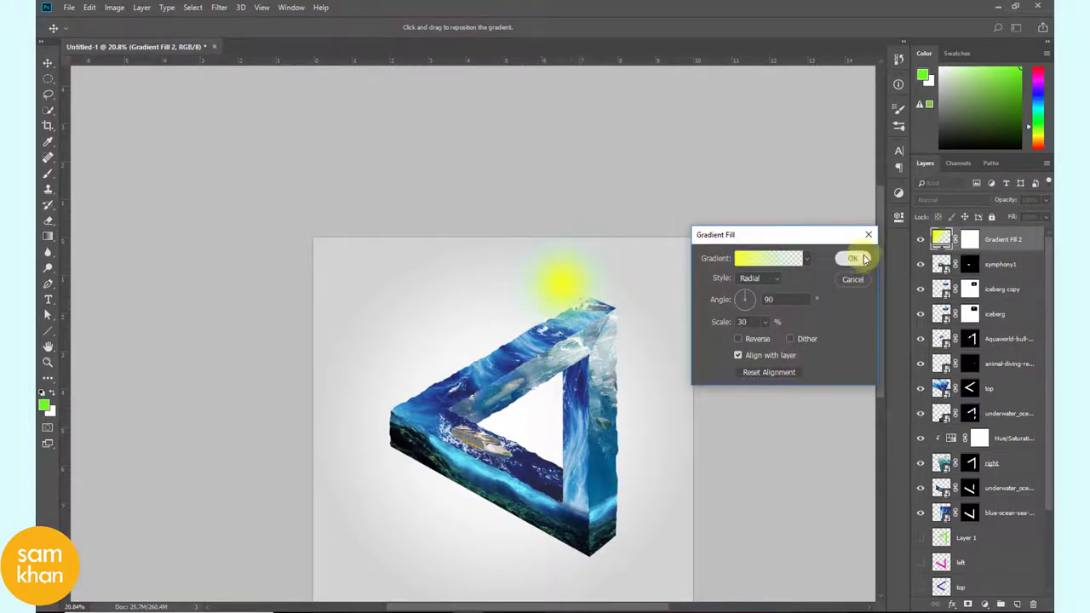
click(979, 201)
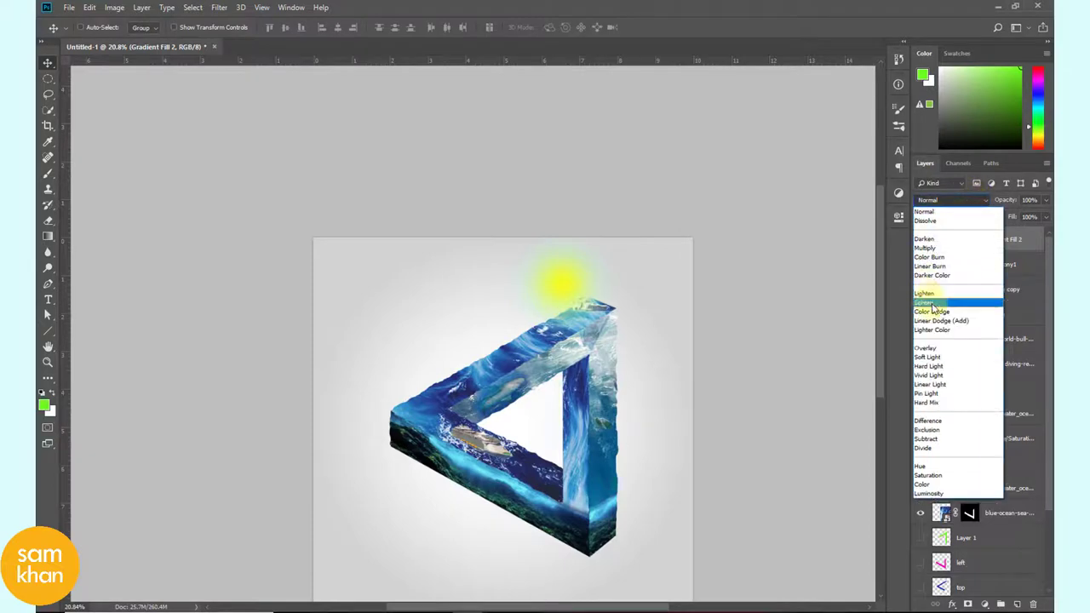
Set Gradient Fill 2 to Screen blend mode and change its start stop to orange
click(928, 302)
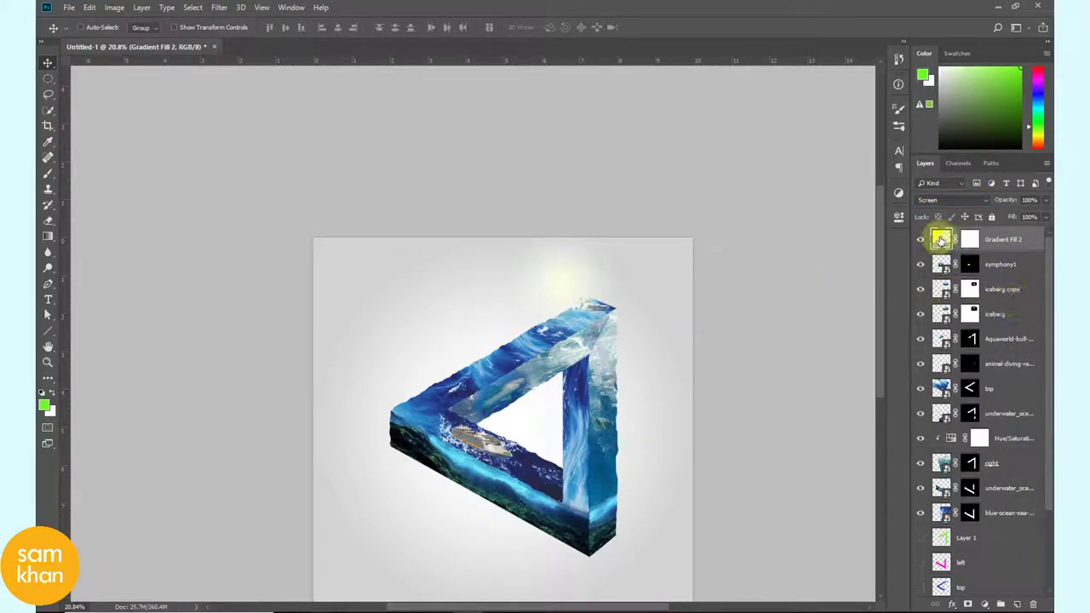
double_click(941, 242)
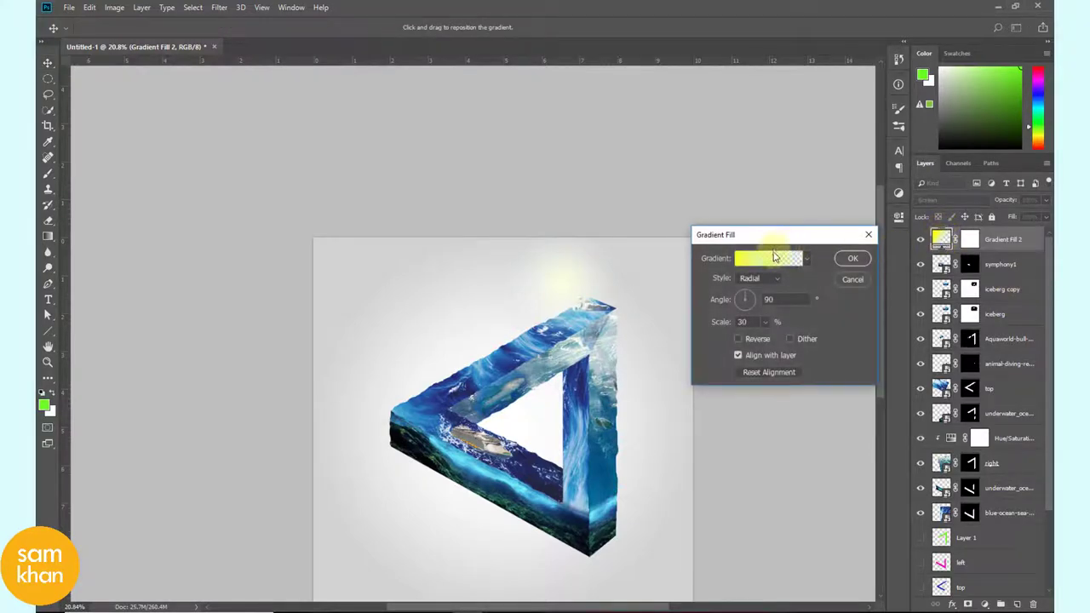
click(748, 262)
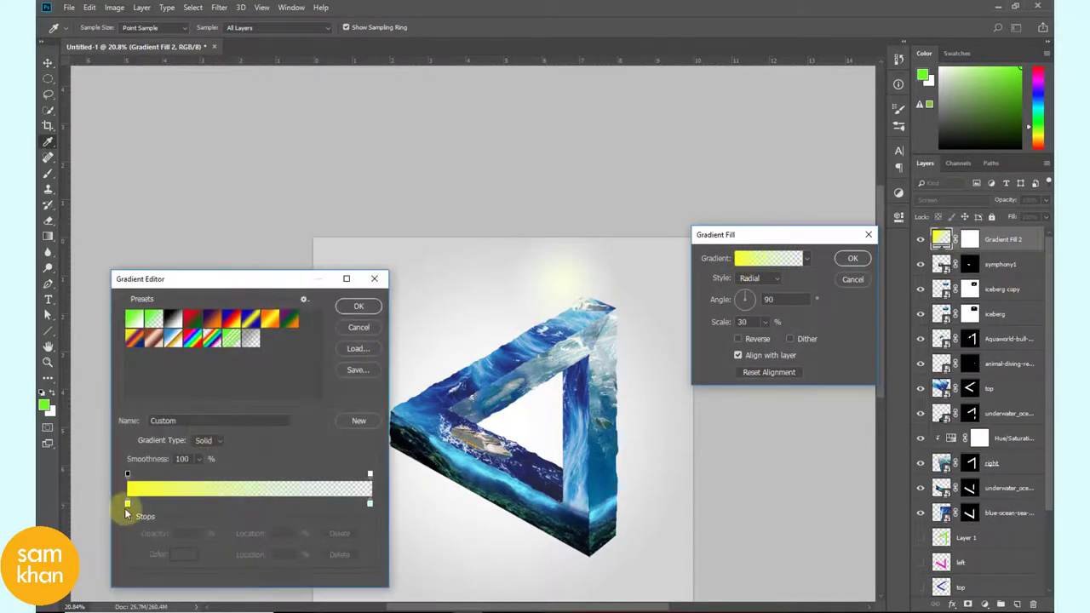
click(183, 554)
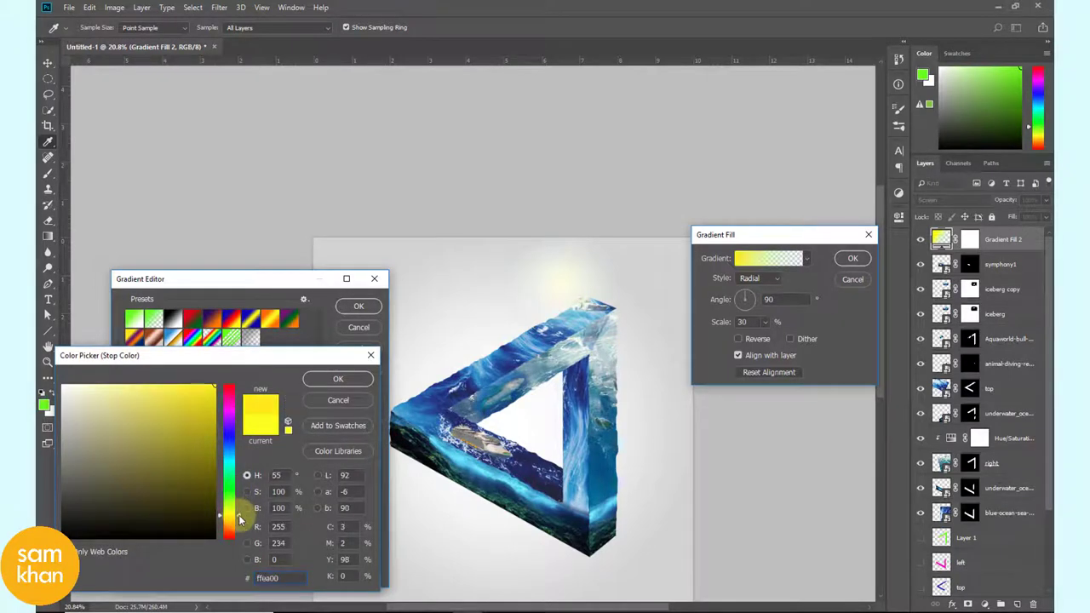
drag(239, 518, 239, 525)
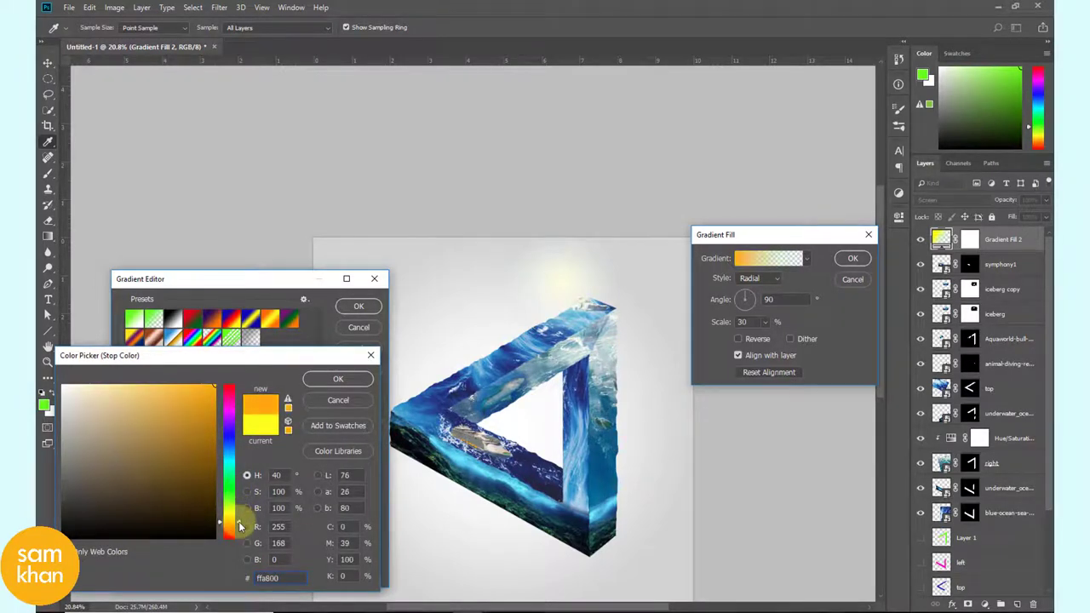
click(339, 379)
click(360, 307)
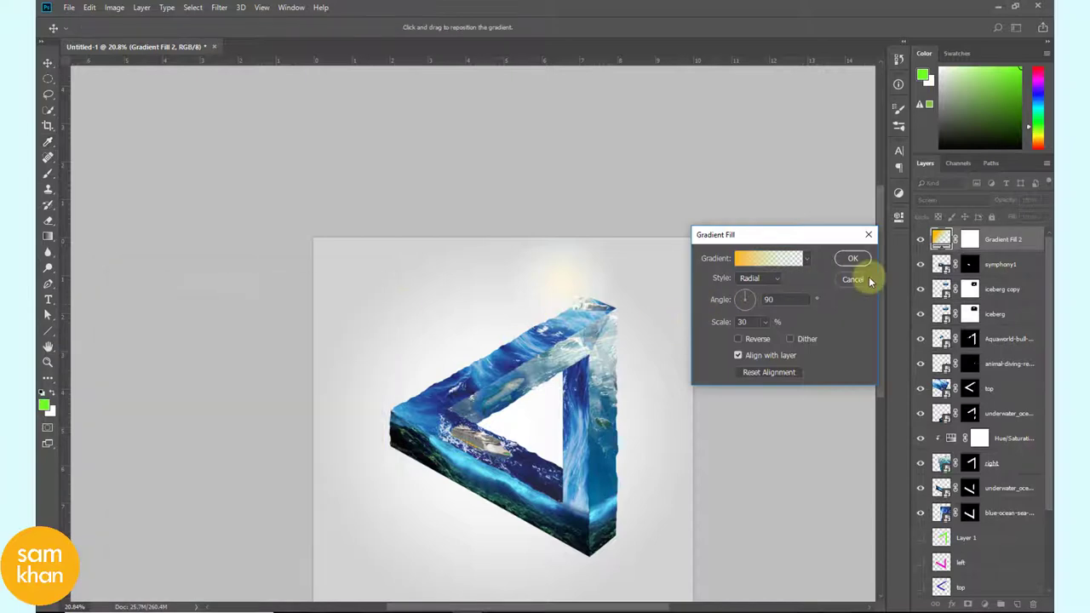
click(852, 258)
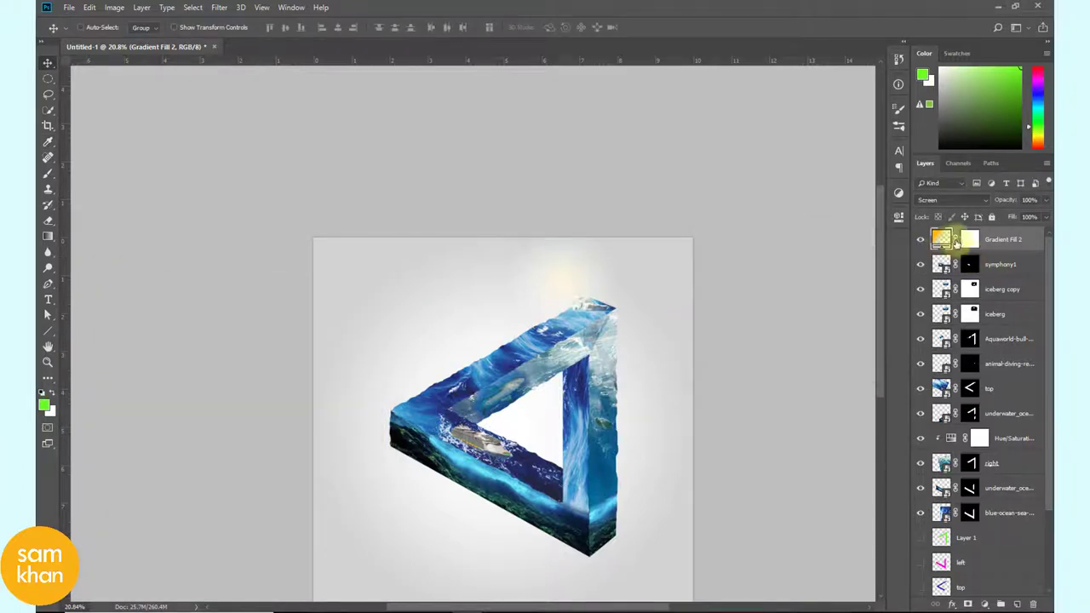
Keep Screen mode and nudge the sun glow slightly left onto the triangle's top corner
click(943, 201)
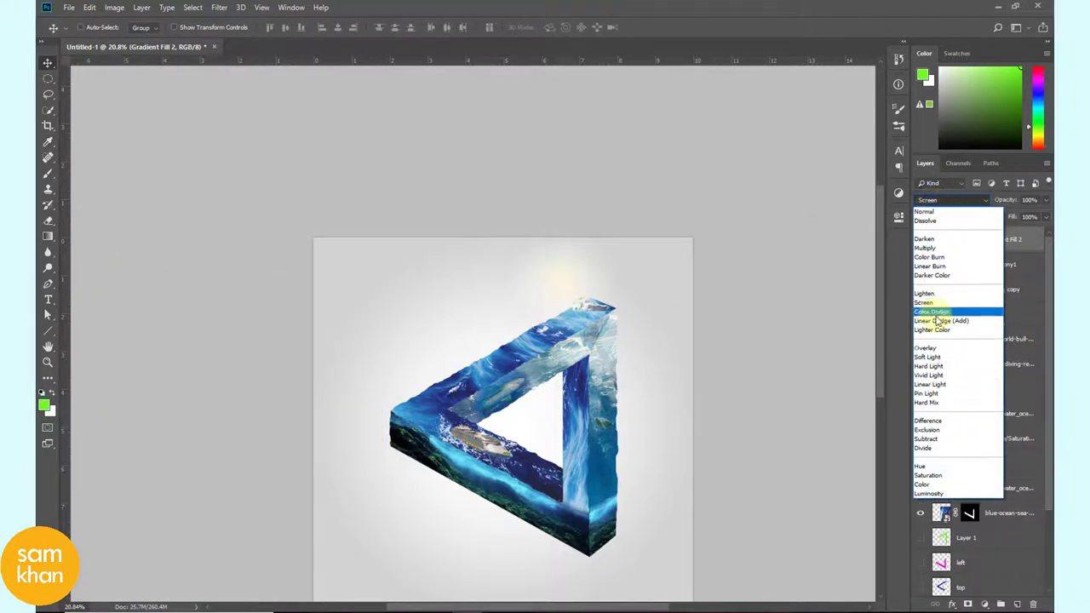
click(933, 303)
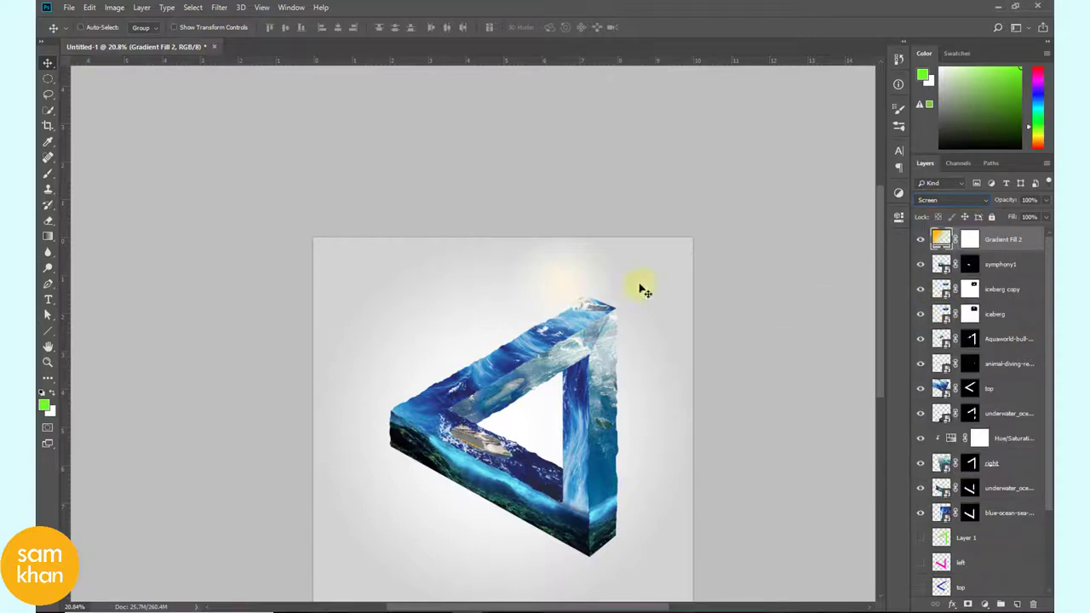
double_click(939, 241)
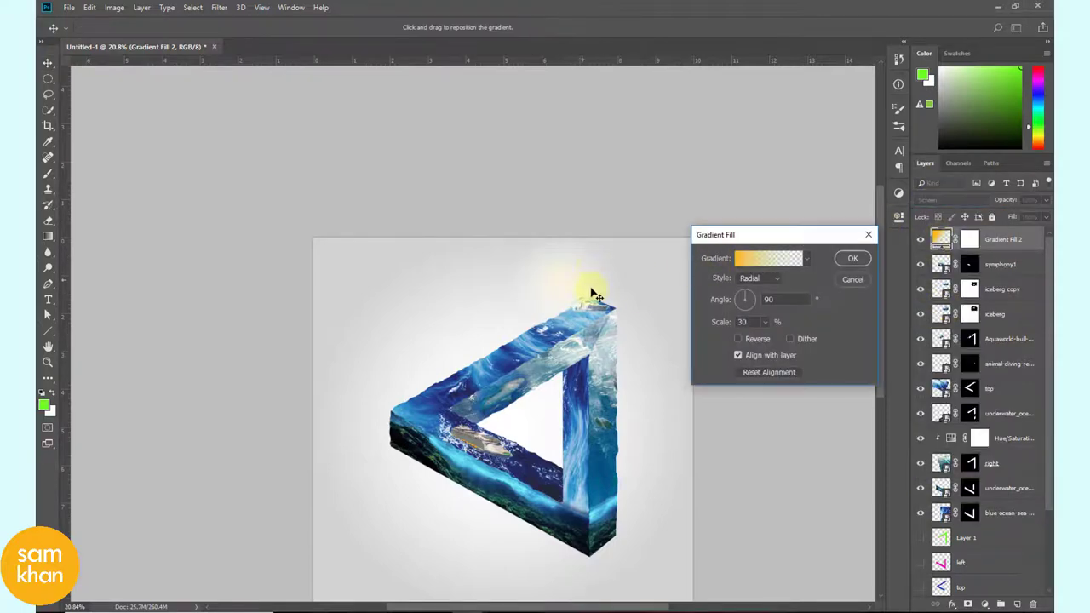
drag(594, 293, 568, 298)
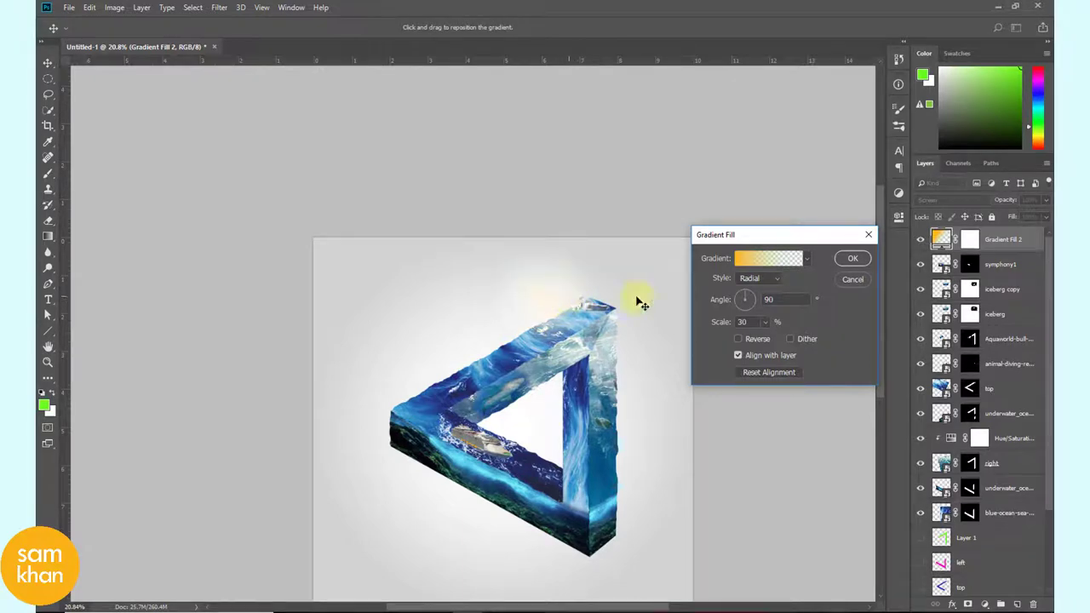
click(852, 260)
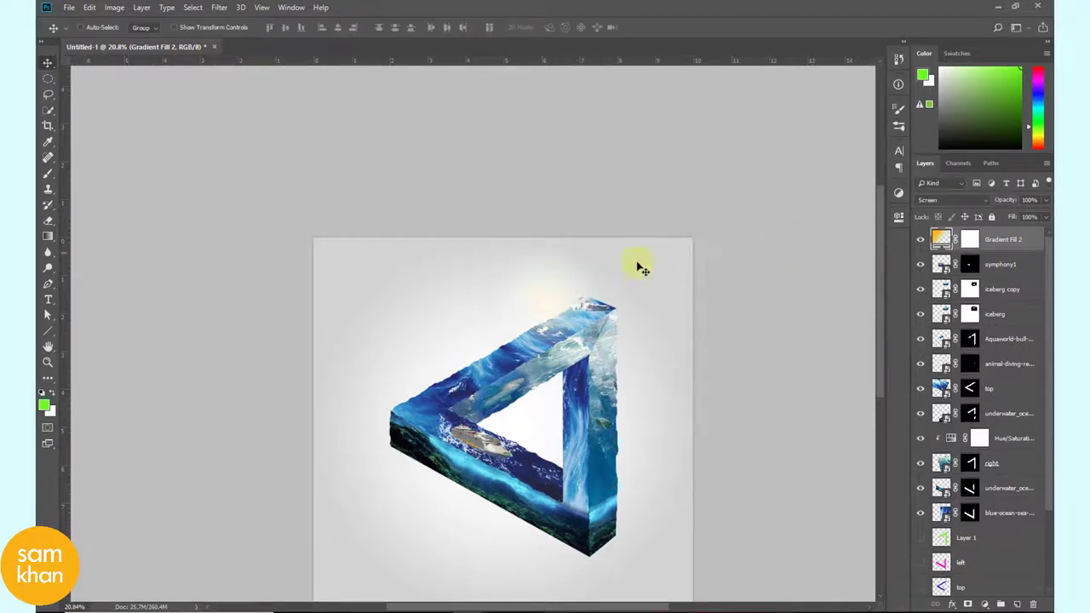
Set the left stop of the background Gradient Fill 1 to a very pale cyan
scroll(956, 564, down, 3)
click(938, 559)
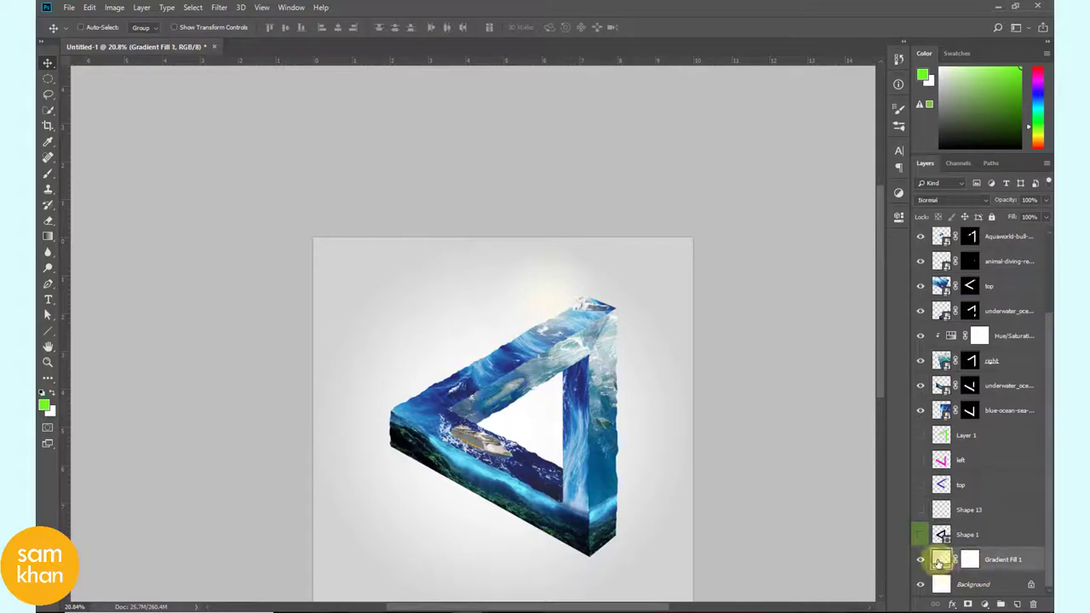
double_click(939, 559)
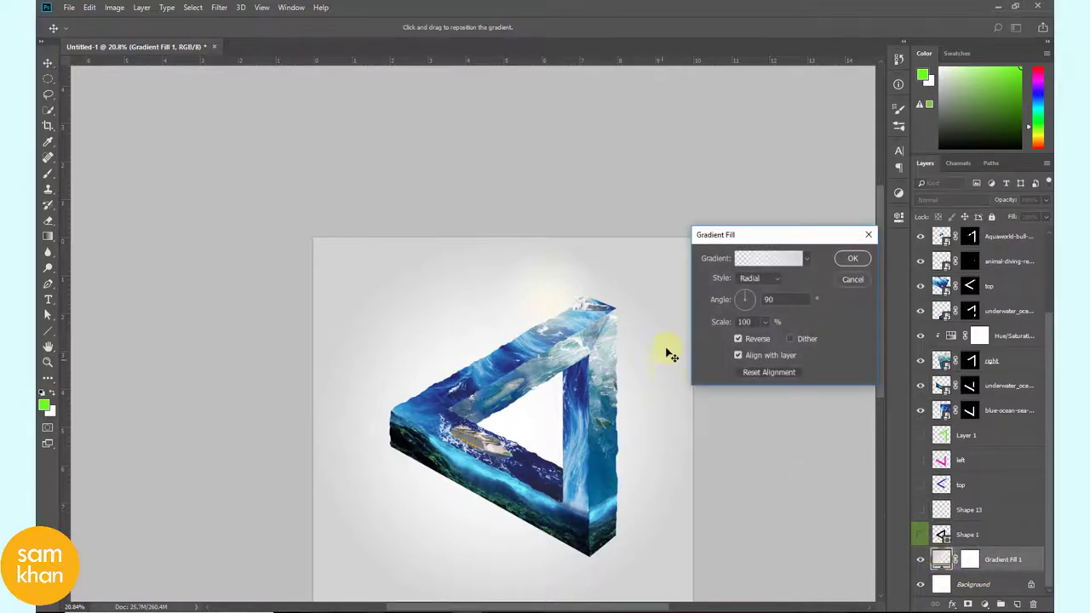
click(760, 258)
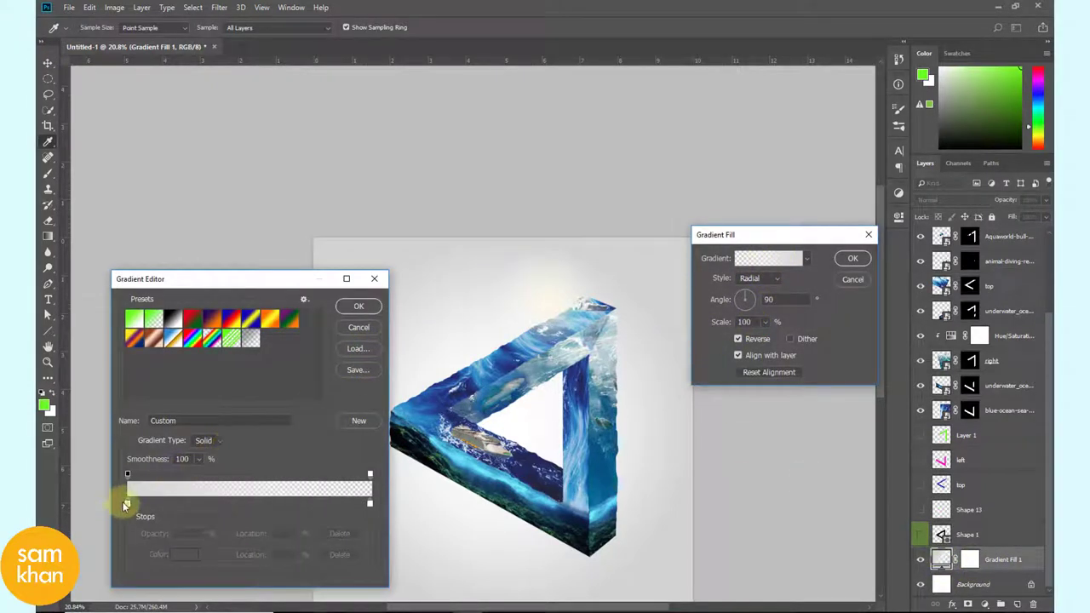
double_click(127, 505)
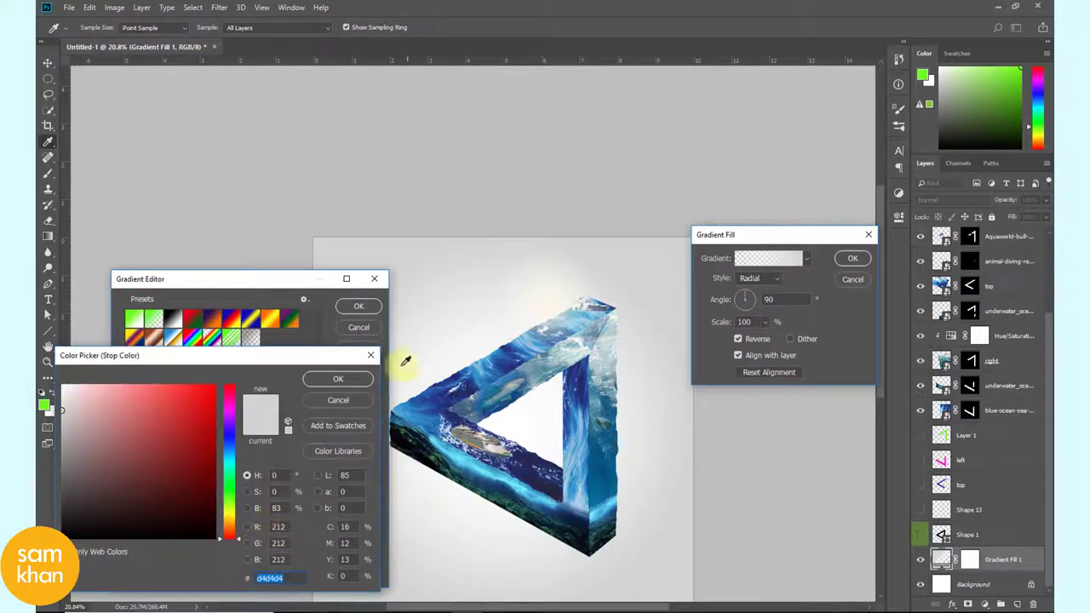
click(356, 404)
click(183, 554)
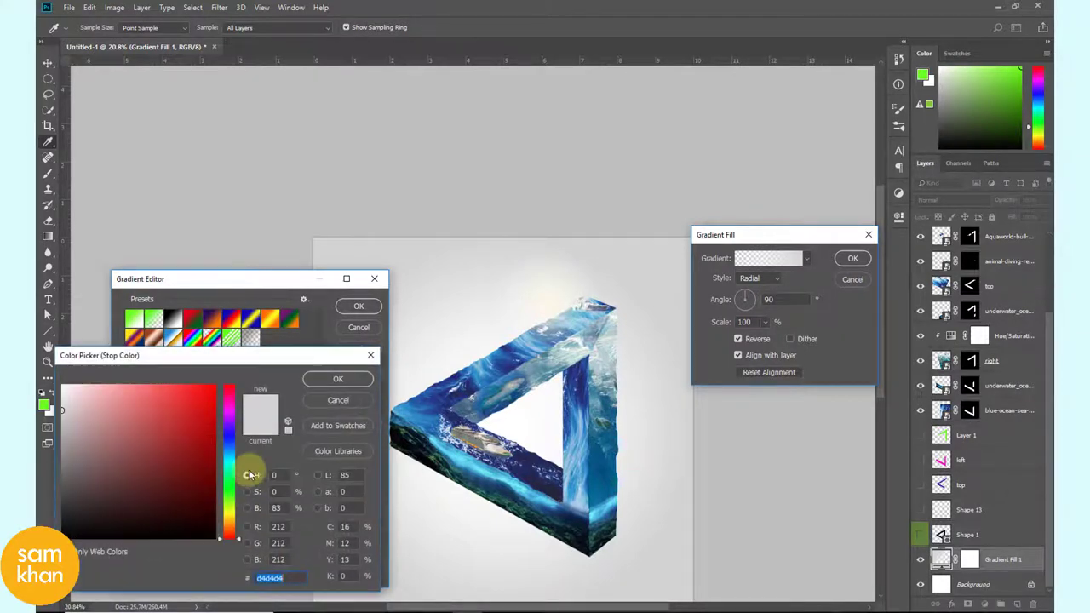
click(228, 467)
drag(180, 451, 104, 387)
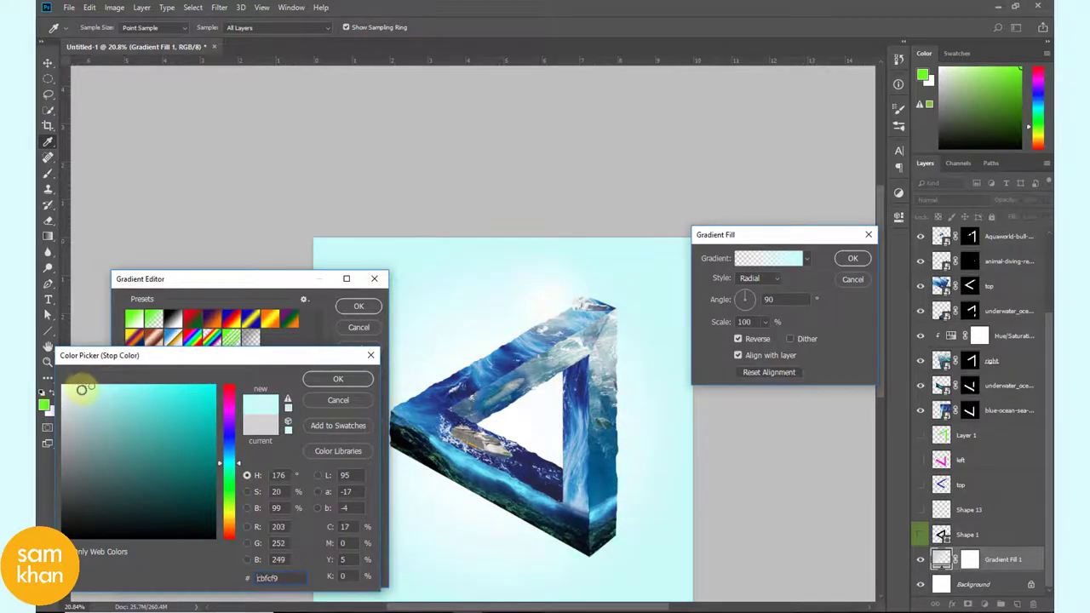
click(332, 378)
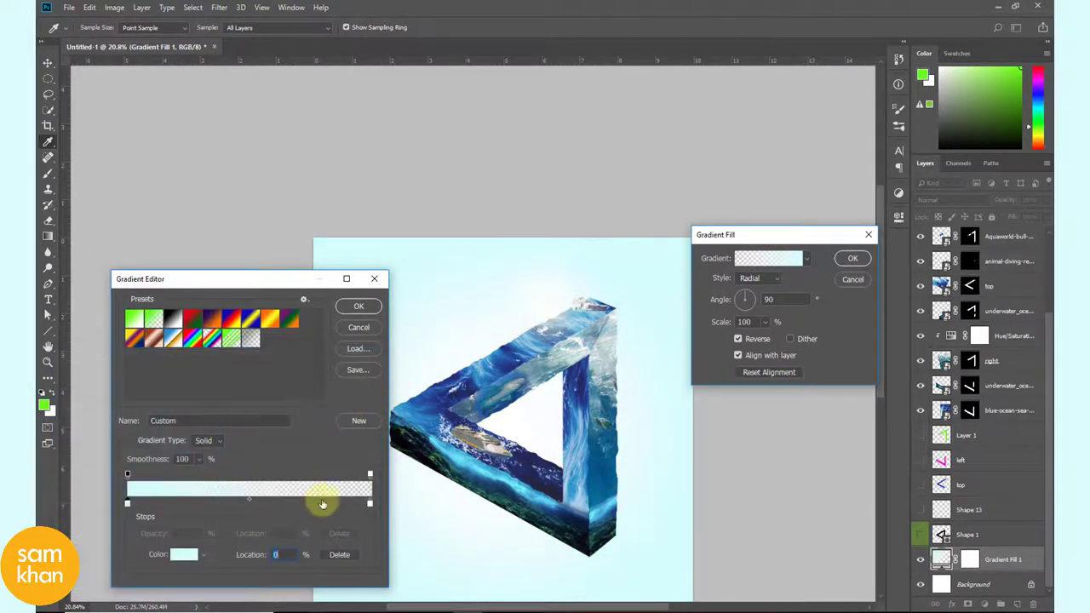
Set the background gradient's right stop to a saturated blue
double_click(370, 504)
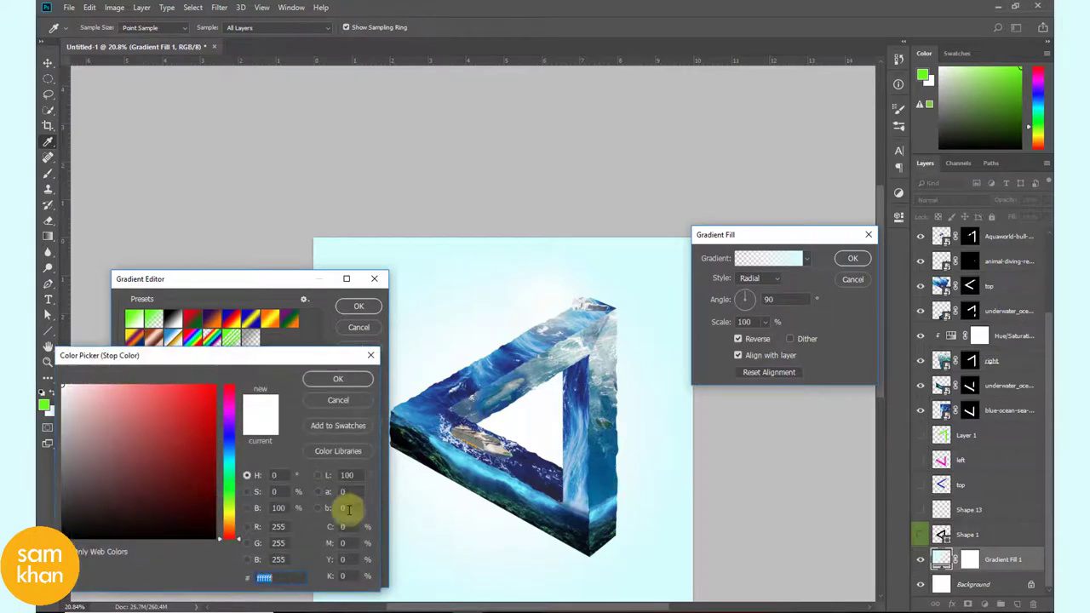
click(229, 467)
click(128, 388)
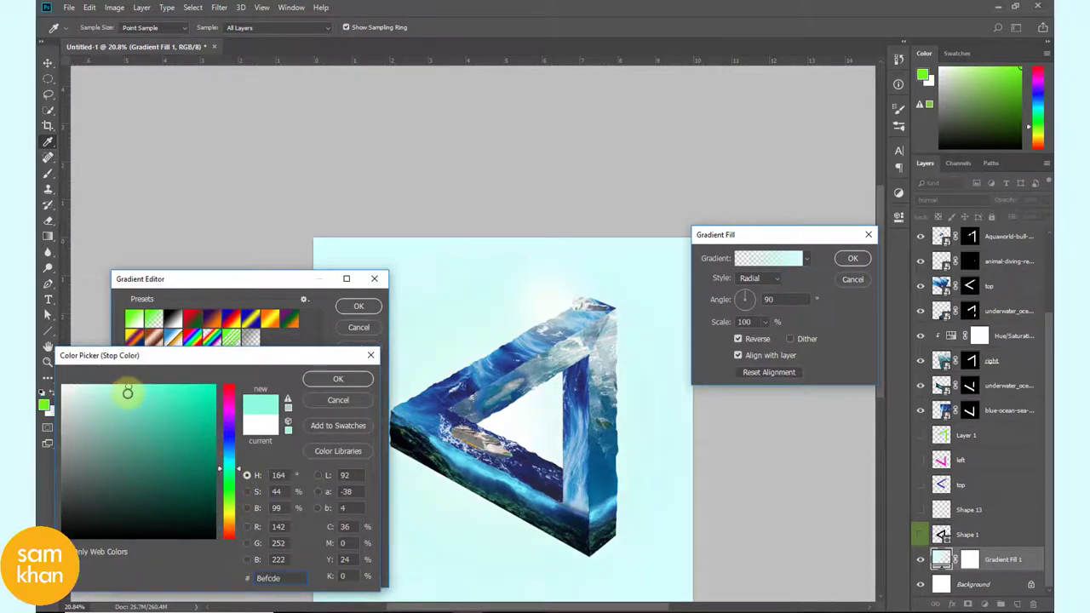
drag(128, 391, 151, 388)
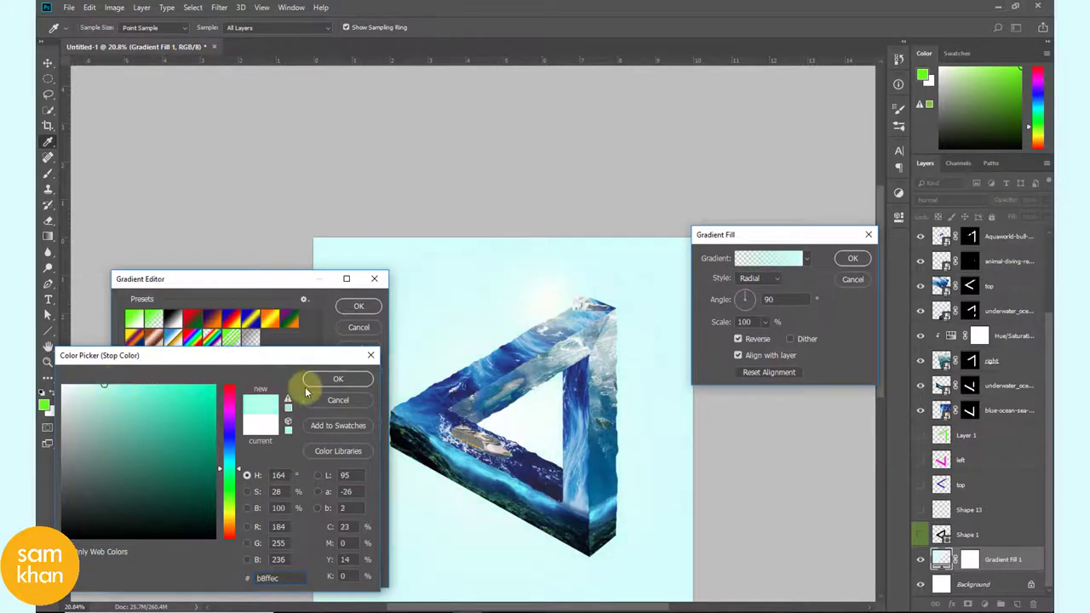
click(181, 387)
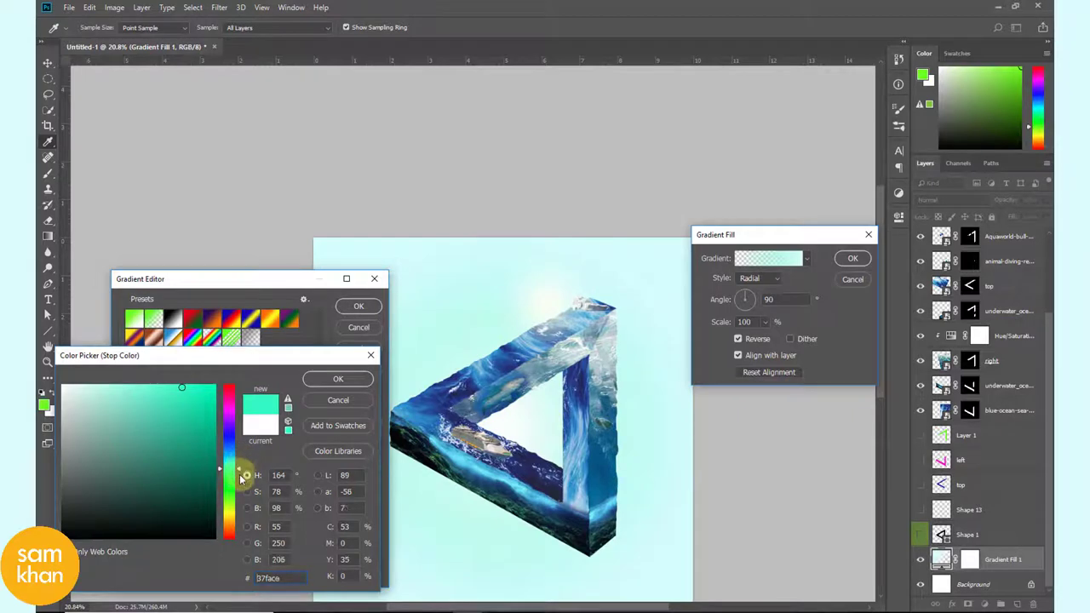
drag(240, 479, 240, 453)
click(335, 380)
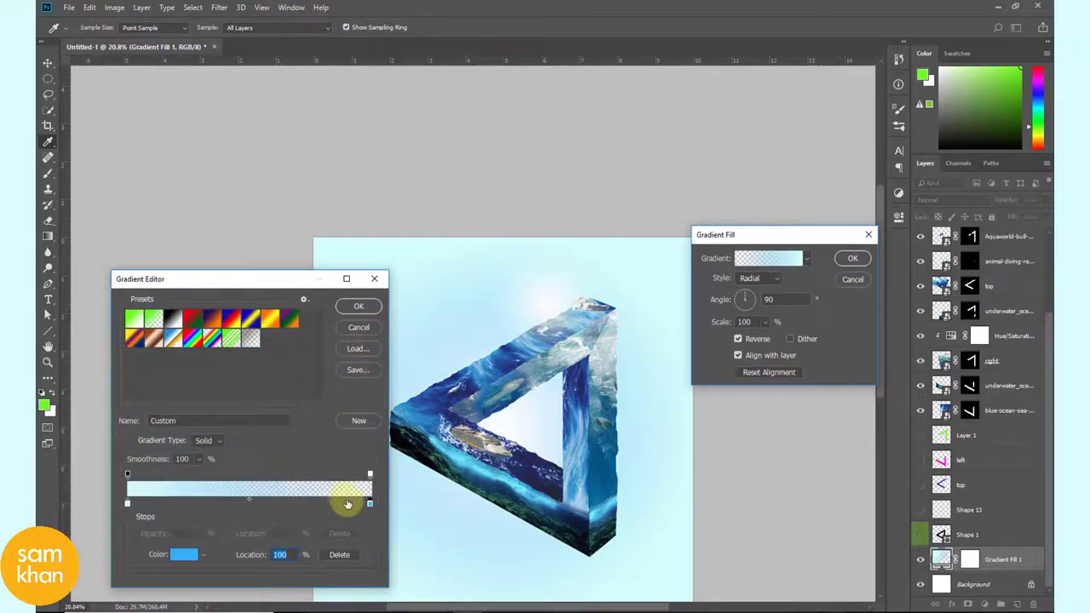
Add and reposition a colour stop, keep blue at the gradient's end, and apply the background gradient
click(214, 504)
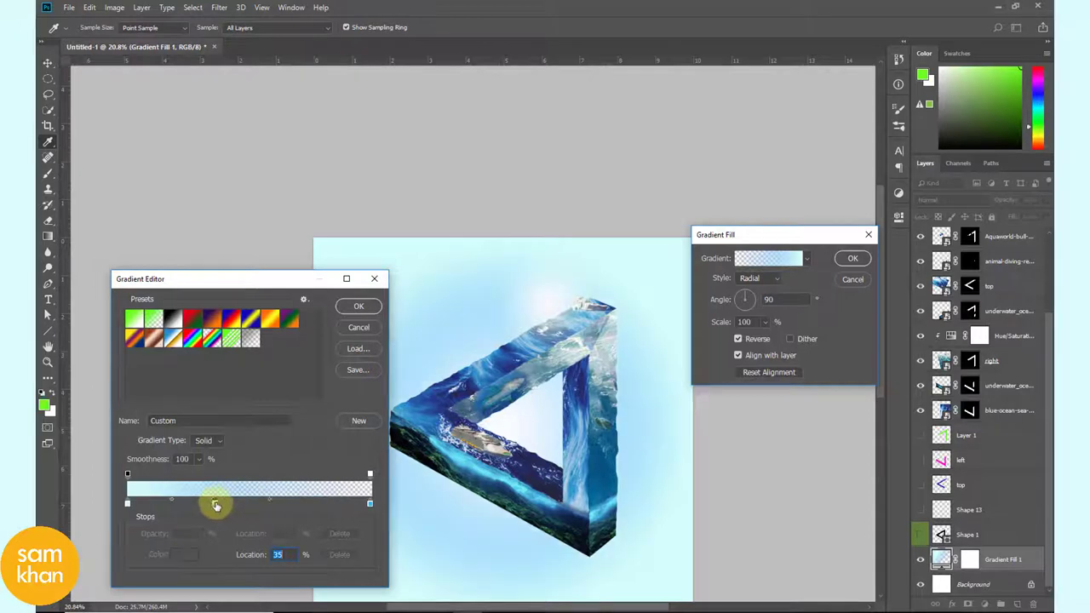
drag(214, 503, 207, 504)
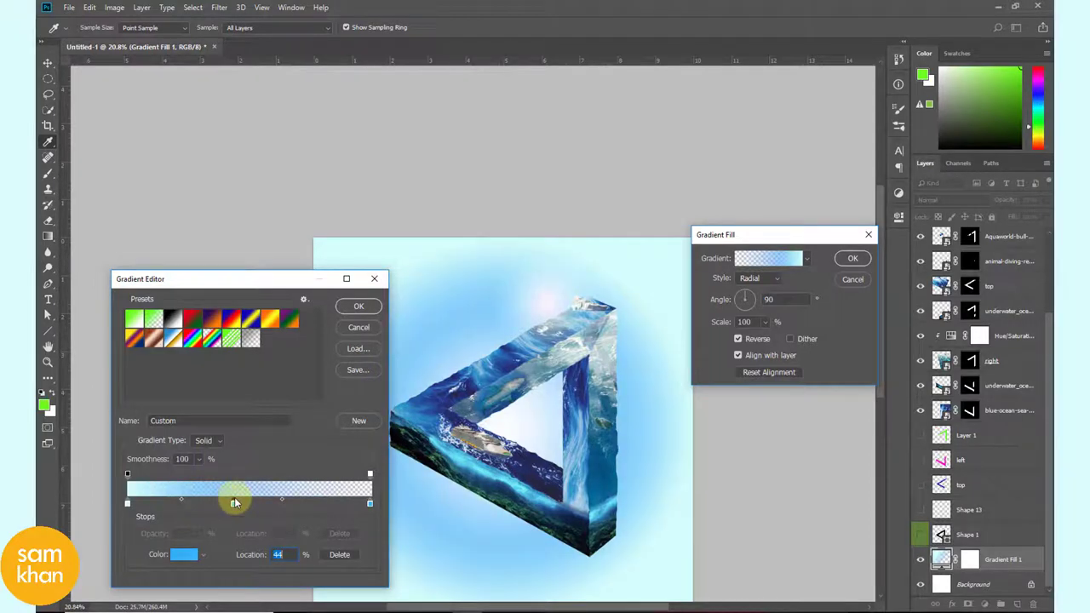
mouse_move(249, 503)
mouse_down()
mouse_move(266, 503)
mouse_move(267, 540)
mouse_up()
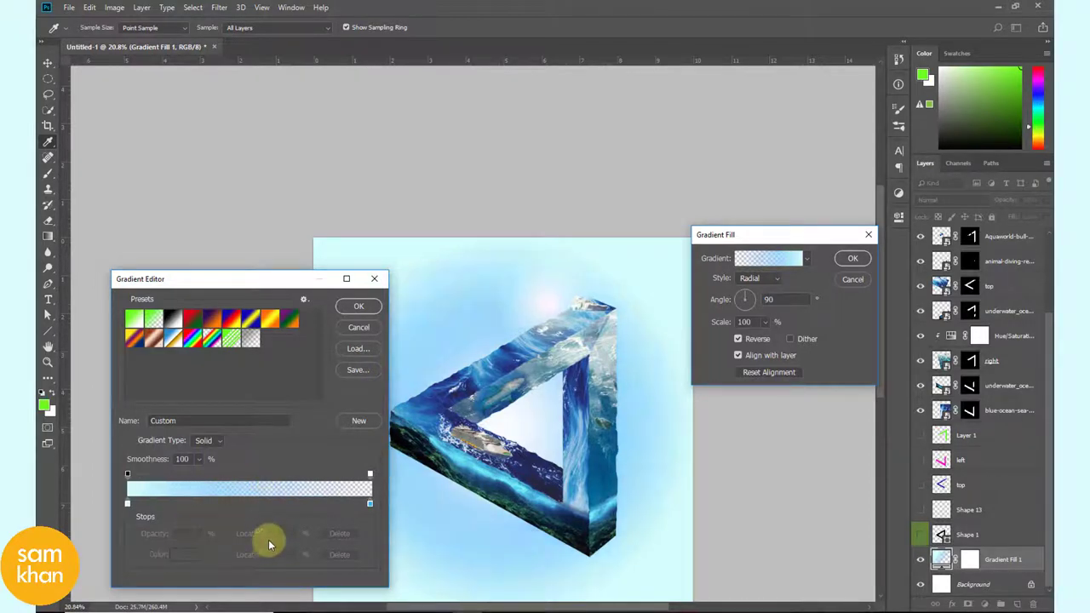
mouse_move(371, 505)
mouse_down()
mouse_move(300, 502)
mouse_move(360, 540)
mouse_up()
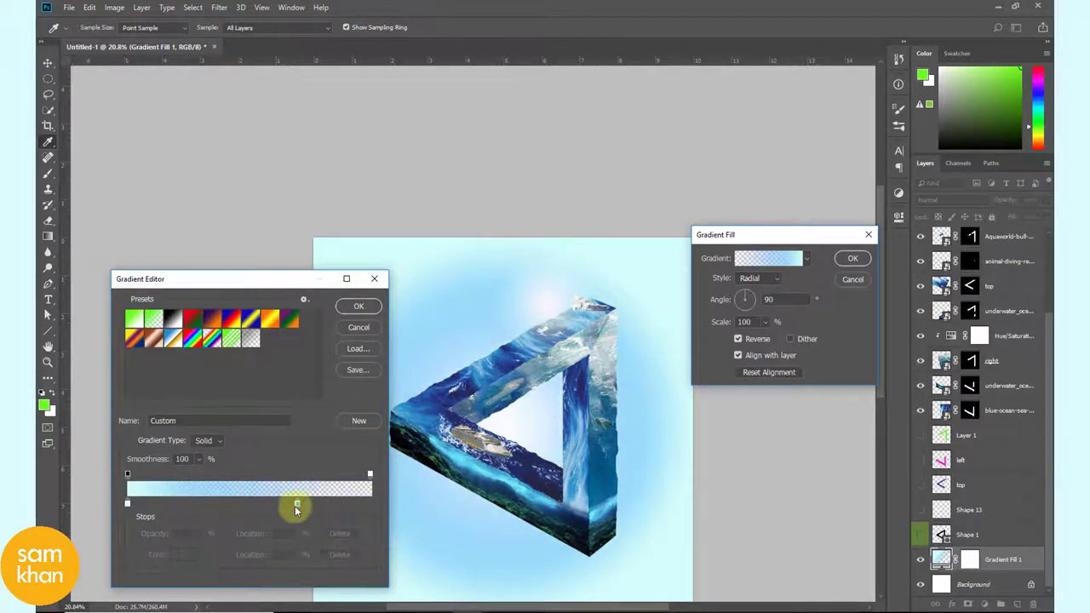
drag(296, 506, 389, 502)
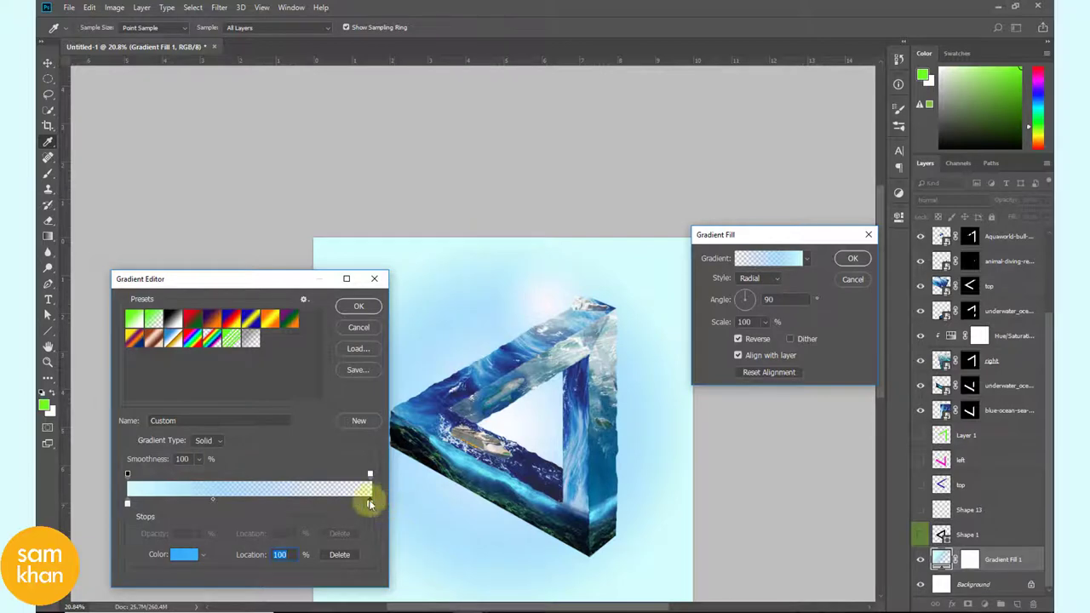
click(356, 309)
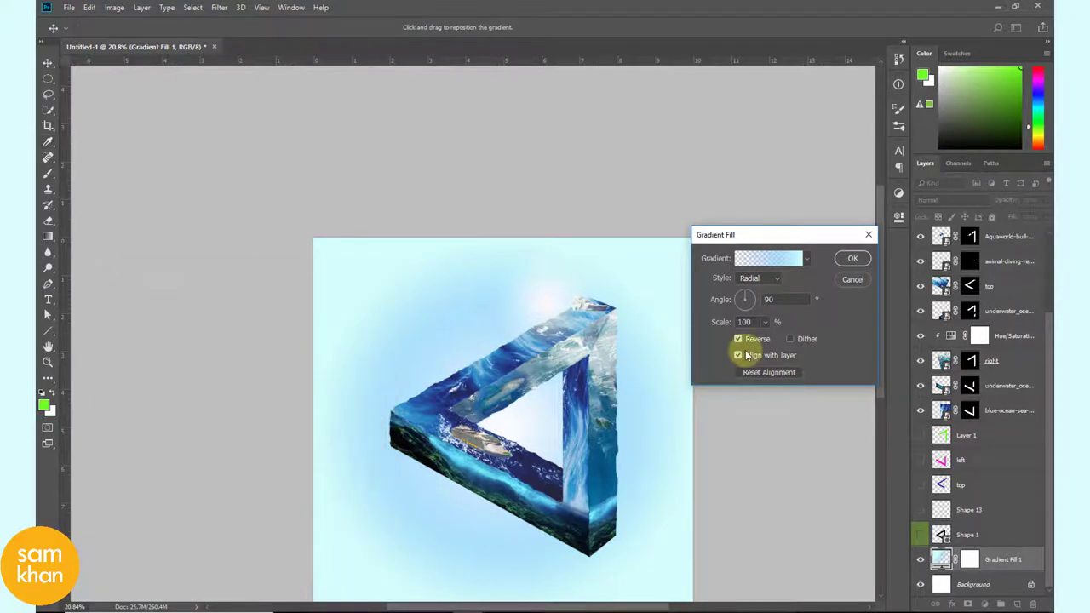
click(851, 258)
Reposition the Gradient Fill 2 yellow glow just above the triangle's top corner
key(v)
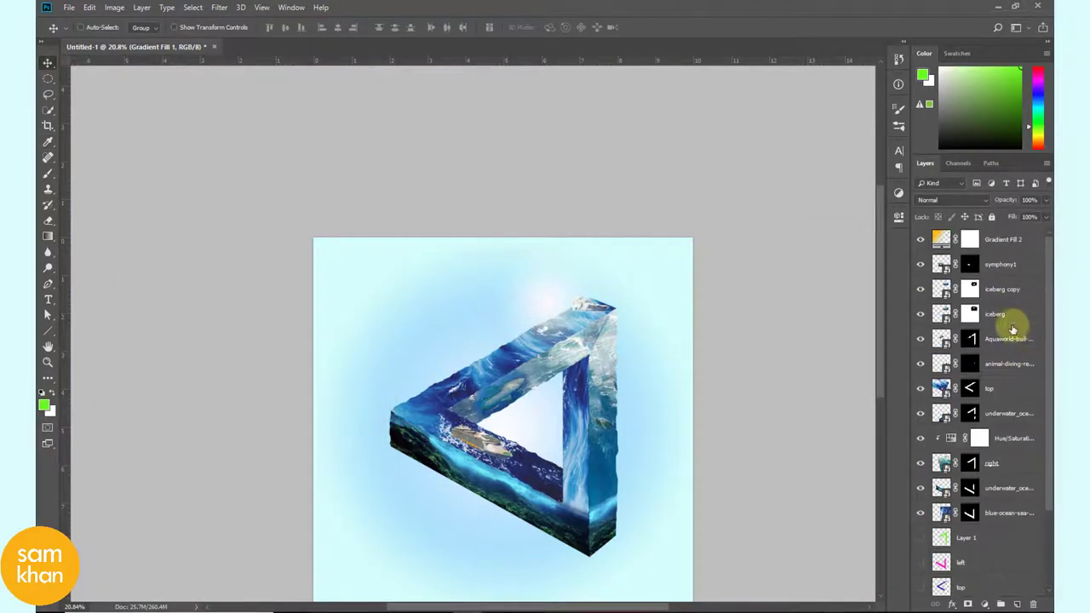
double_click(940, 238)
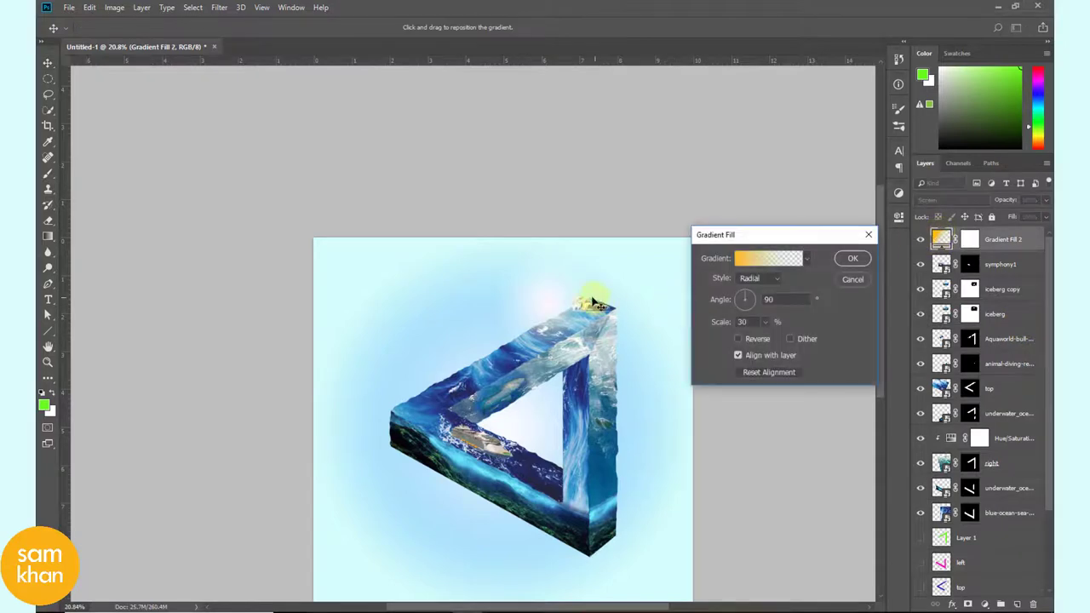
mouse_move(594, 302)
mouse_down()
mouse_move(600, 278)
mouse_move(570, 296)
mouse_up()
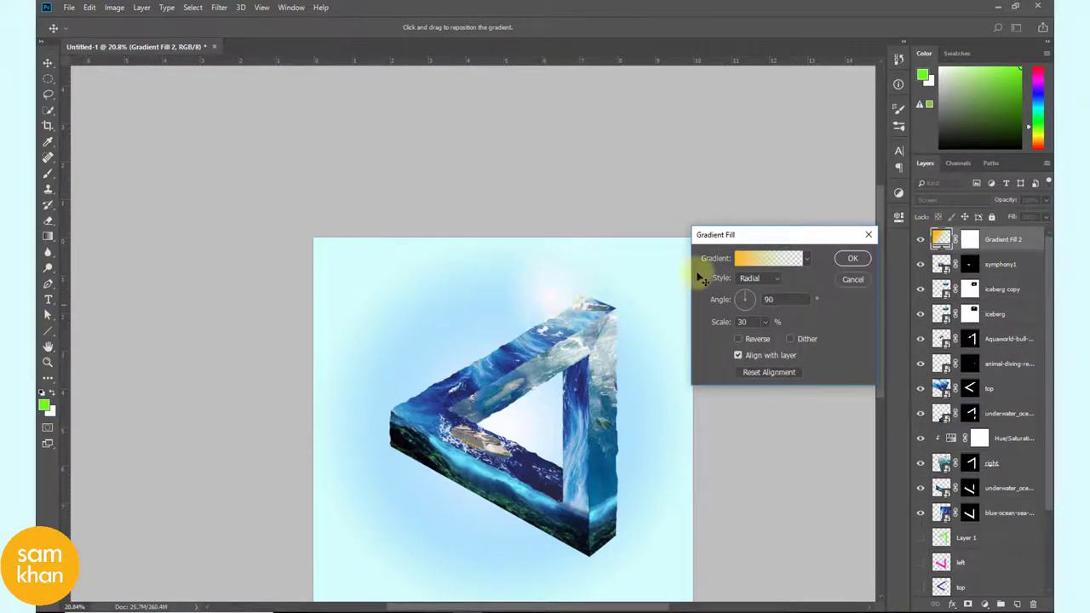
click(854, 257)
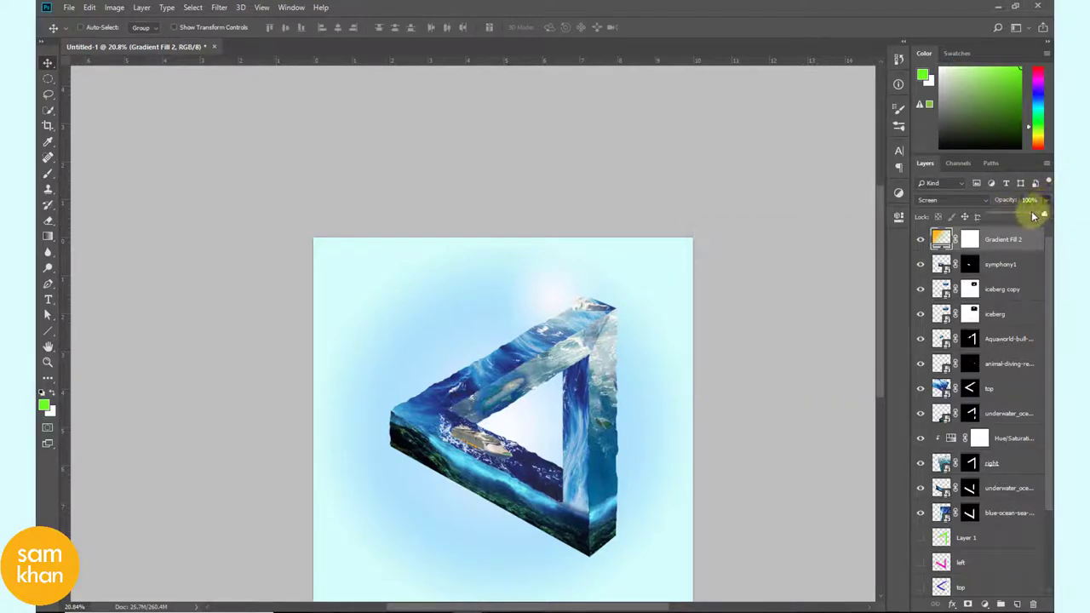
Lower Gradient Fill 2 to 77% opacity and zoom in to inspect the glow
drag(1028, 218, 1031, 215)
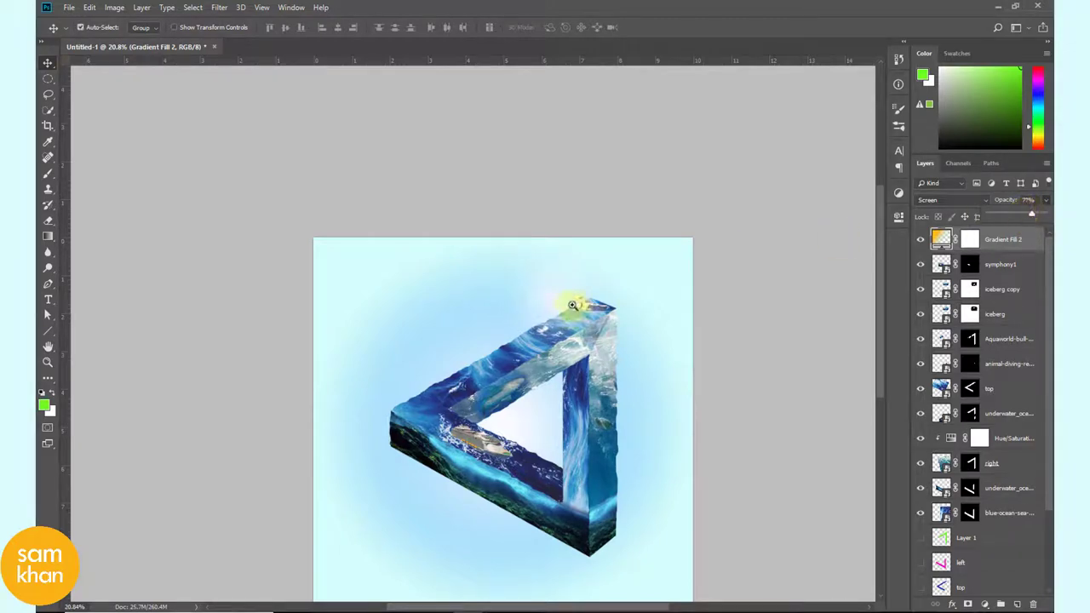
drag(572, 305, 640, 312)
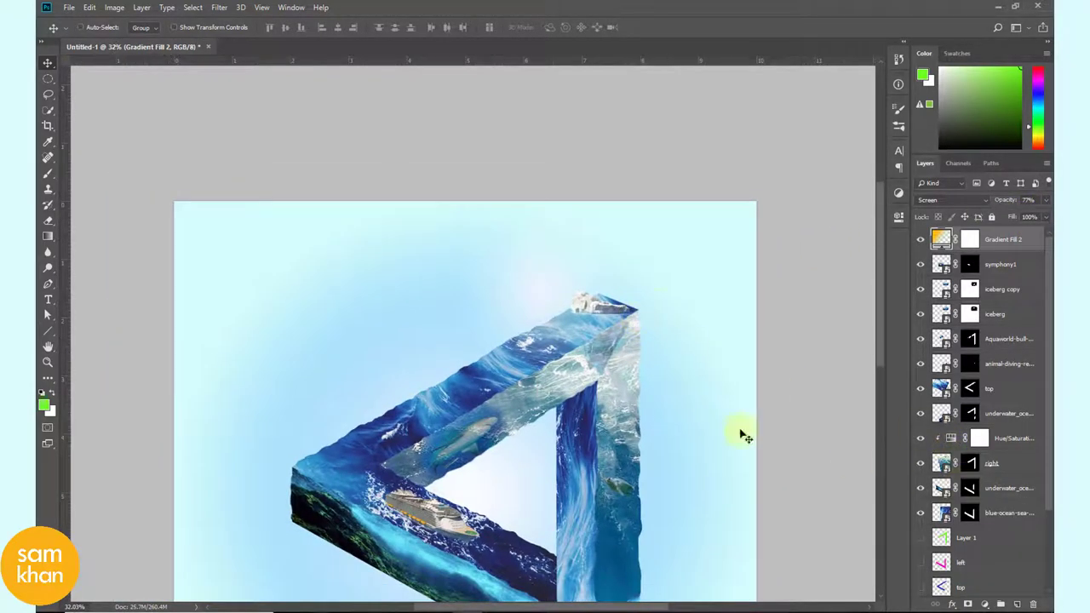
scroll(749, 387, down, 2)
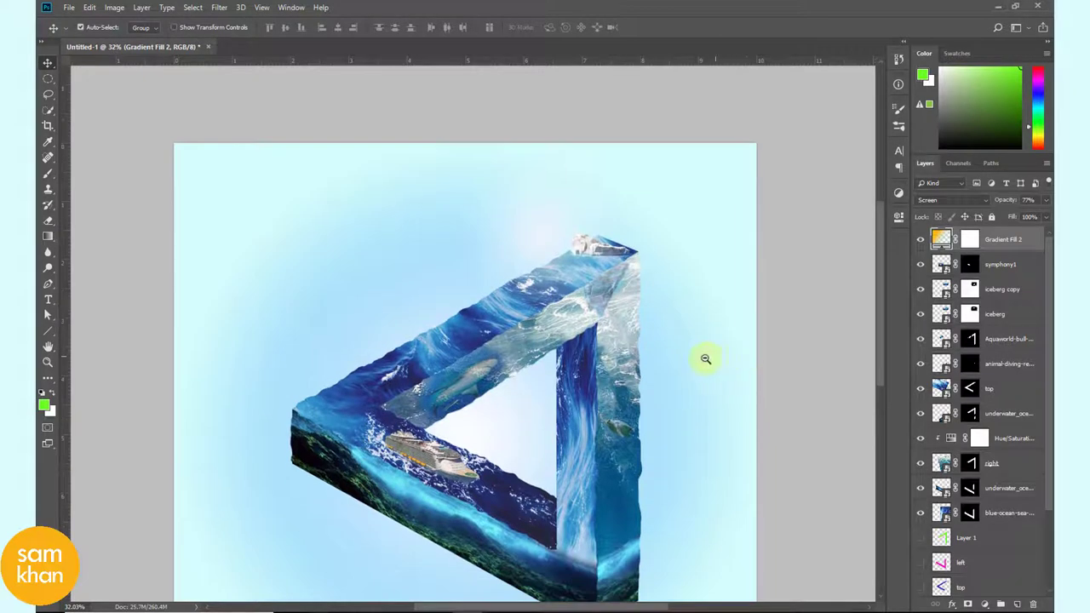
drag(704, 358, 686, 365)
scroll(968, 462, down, 3)
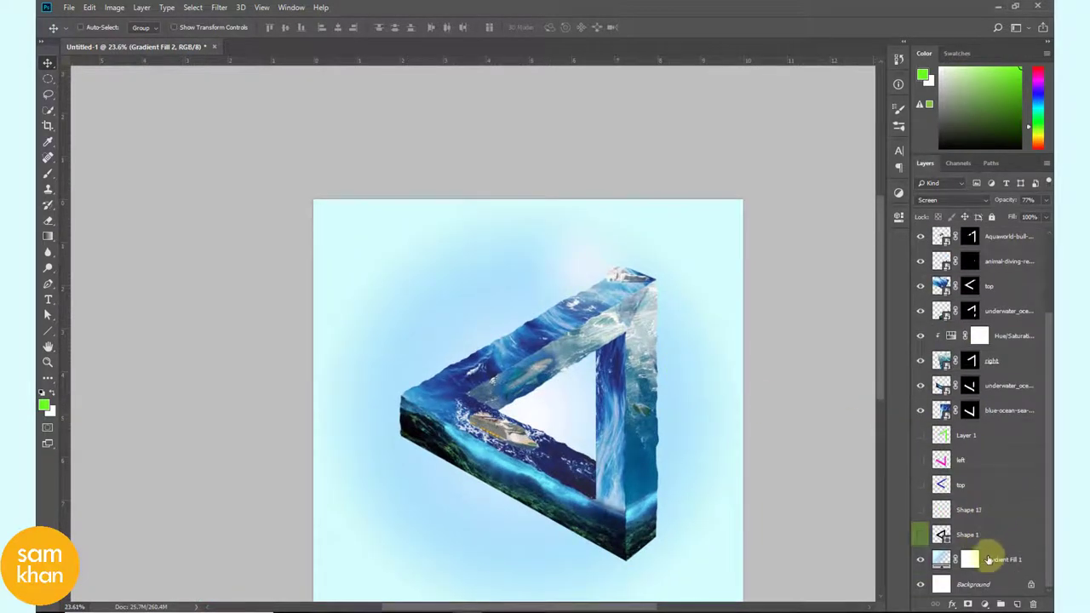
Change the background gradient's right colour stop to white
double_click(939, 560)
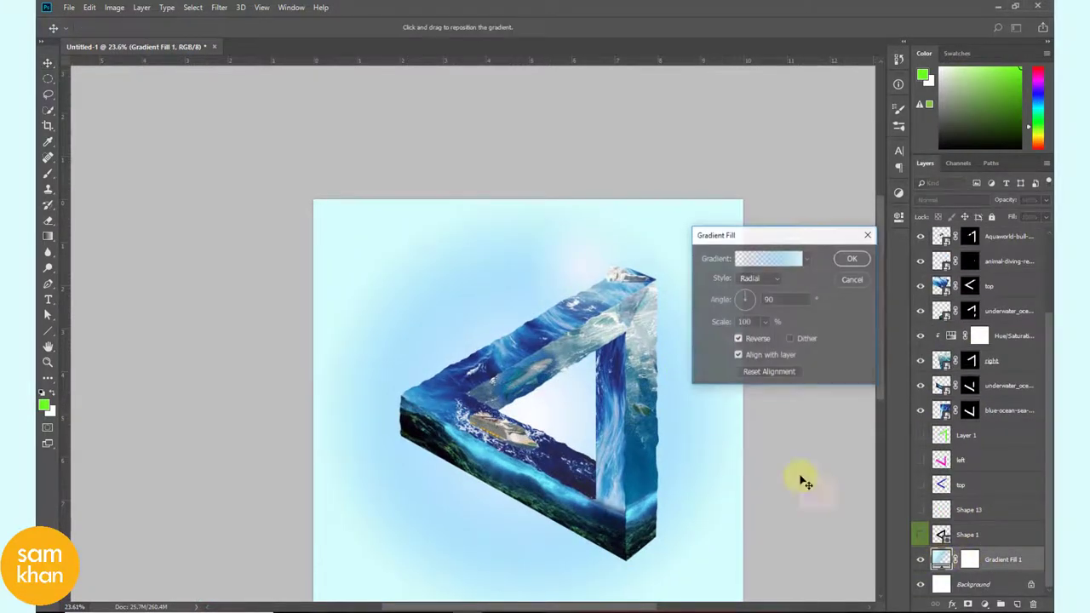
click(769, 260)
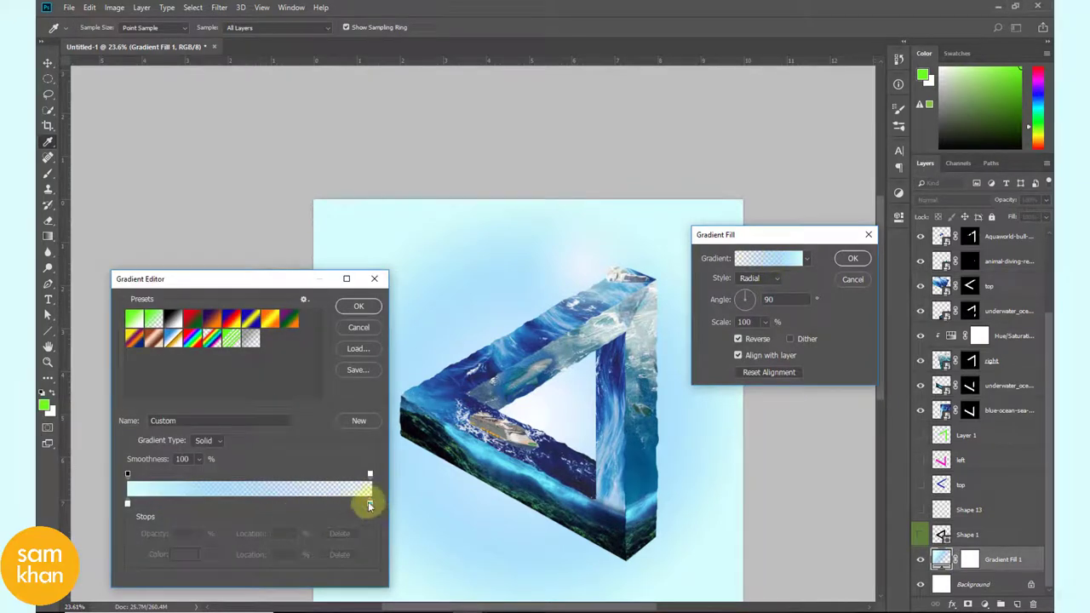
double_click(370, 505)
drag(199, 450, 45, 352)
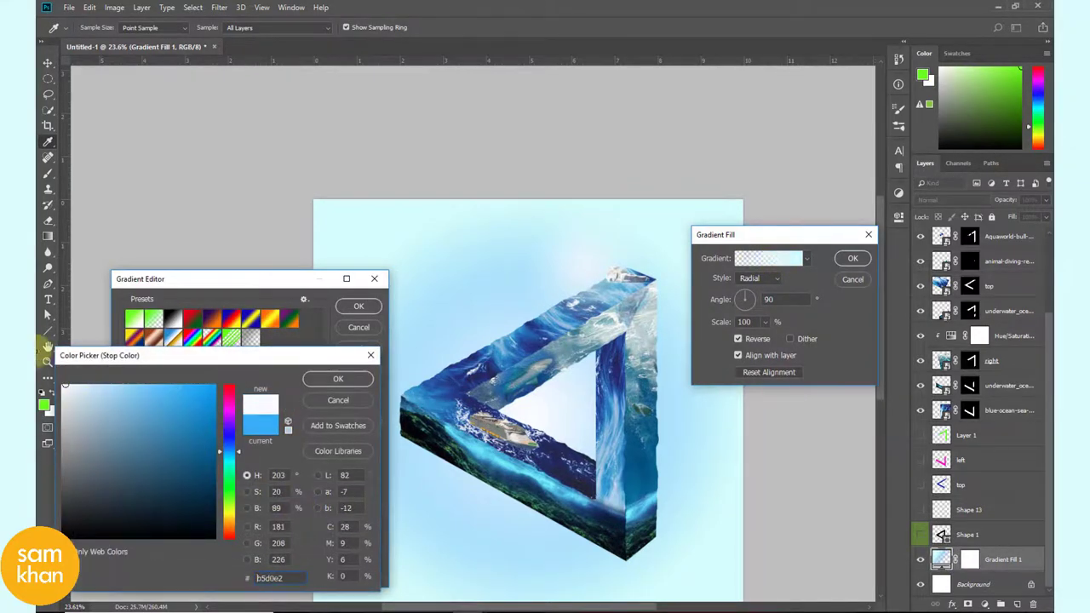
click(353, 384)
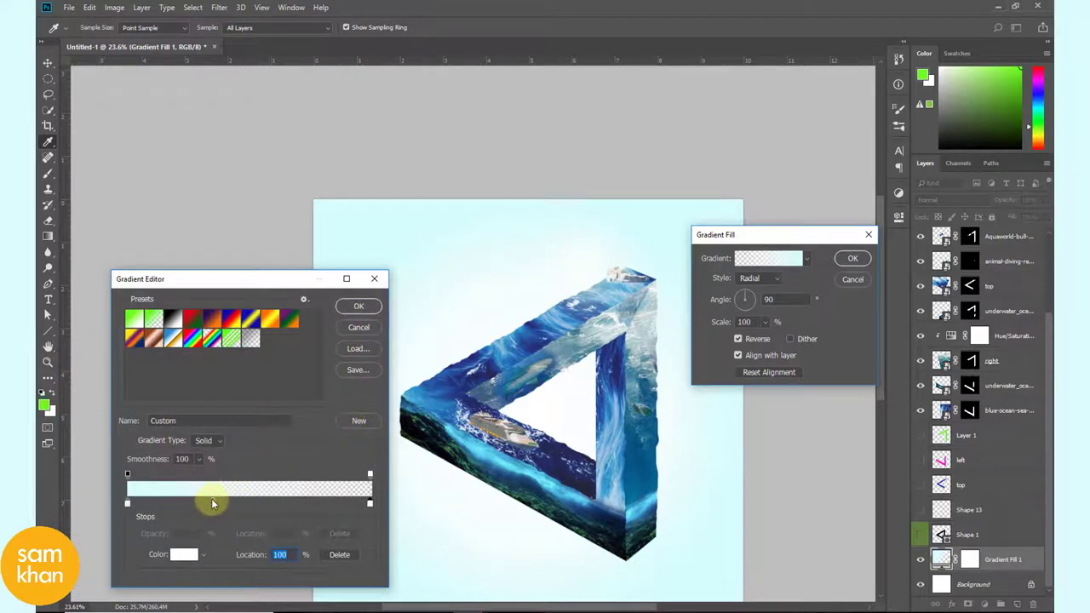
Shift the gradient midpoint right, move the light cyan stop to 28%, and apply the fill
drag(248, 500, 300, 502)
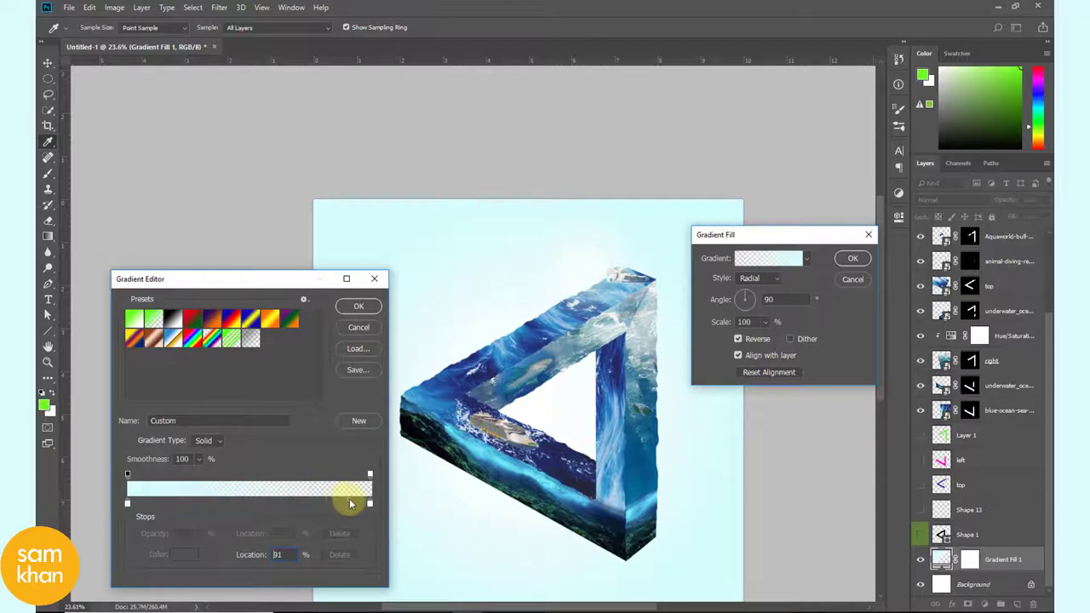
drag(343, 501, 348, 500)
drag(127, 504, 180, 505)
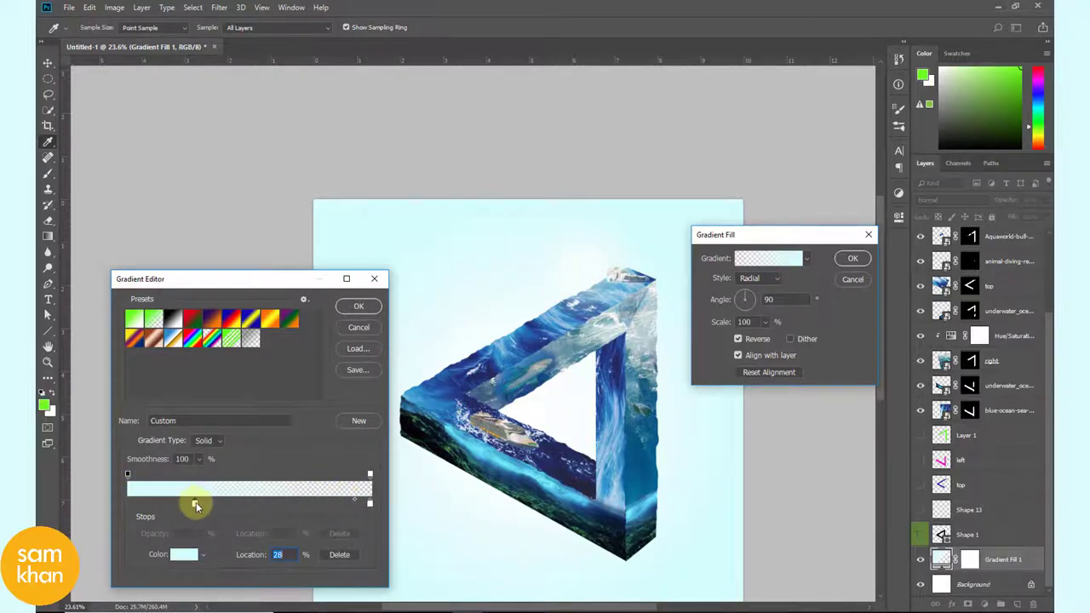
click(358, 307)
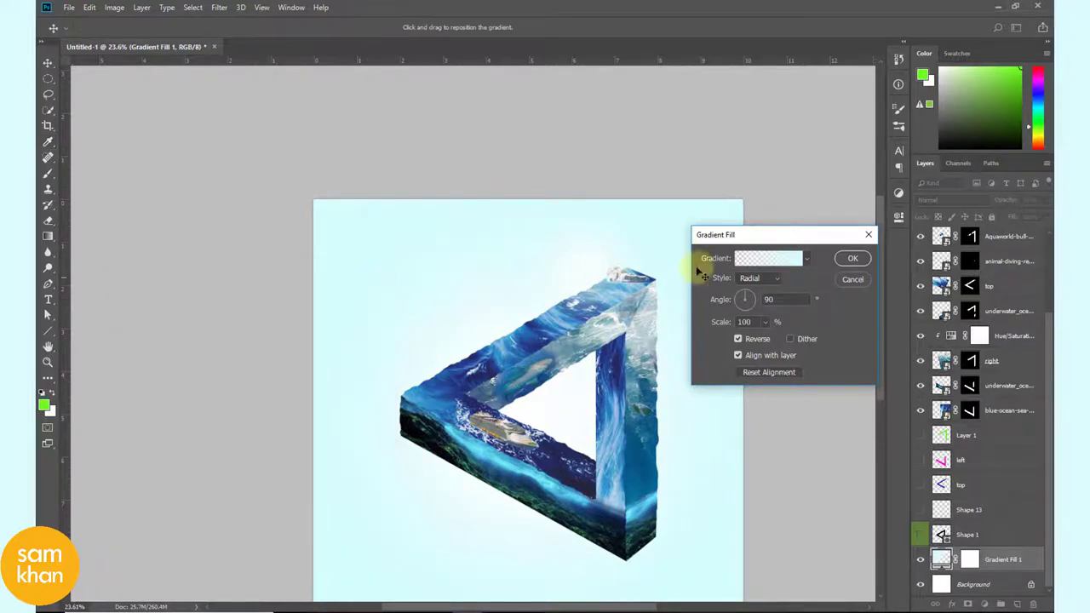
click(852, 255)
drag(1027, 341, 998, 253)
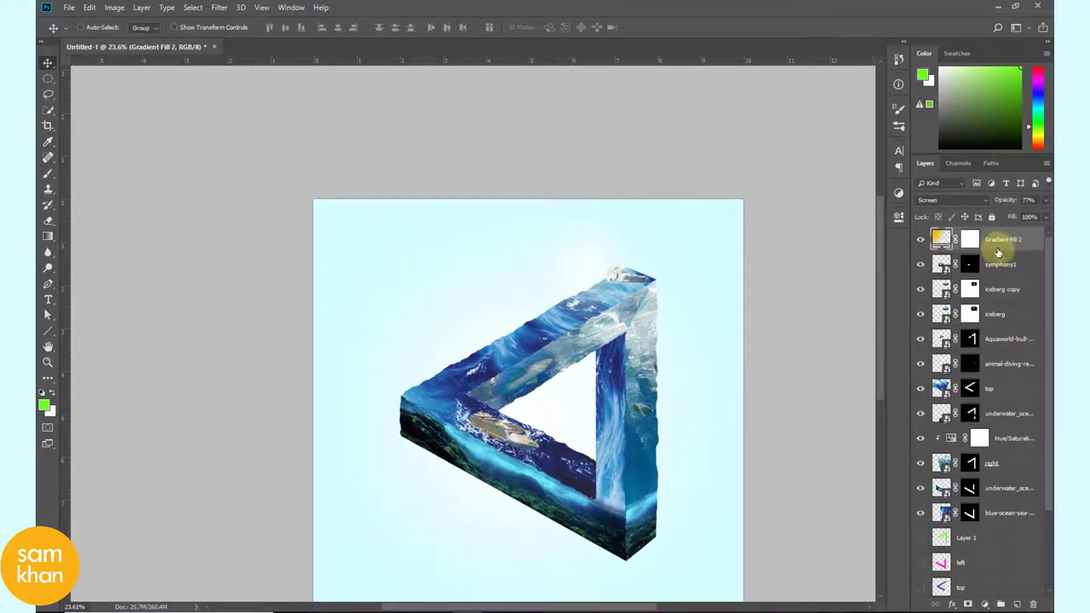
Place Cloud_PNG_Clipart embedded, shrink it small, and position it above the triangle's top corner
click(67, 8)
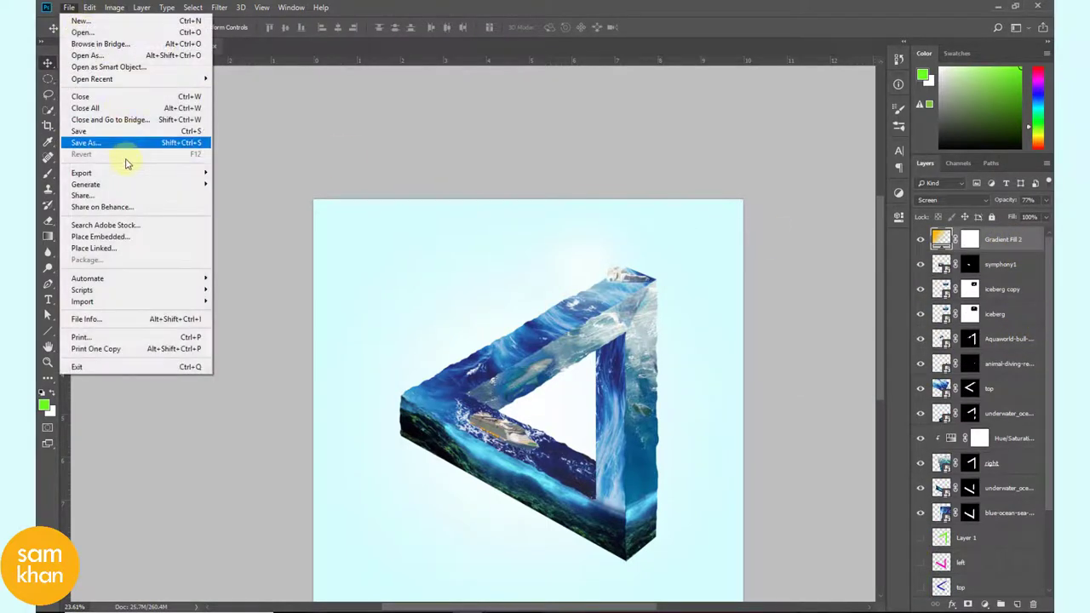
click(142, 226)
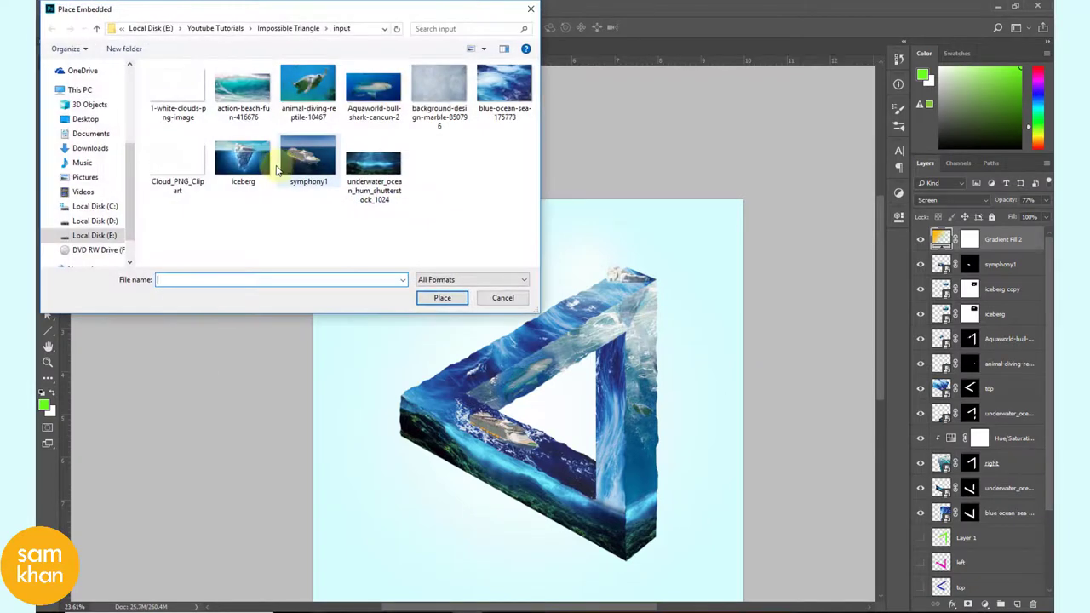
click(155, 111)
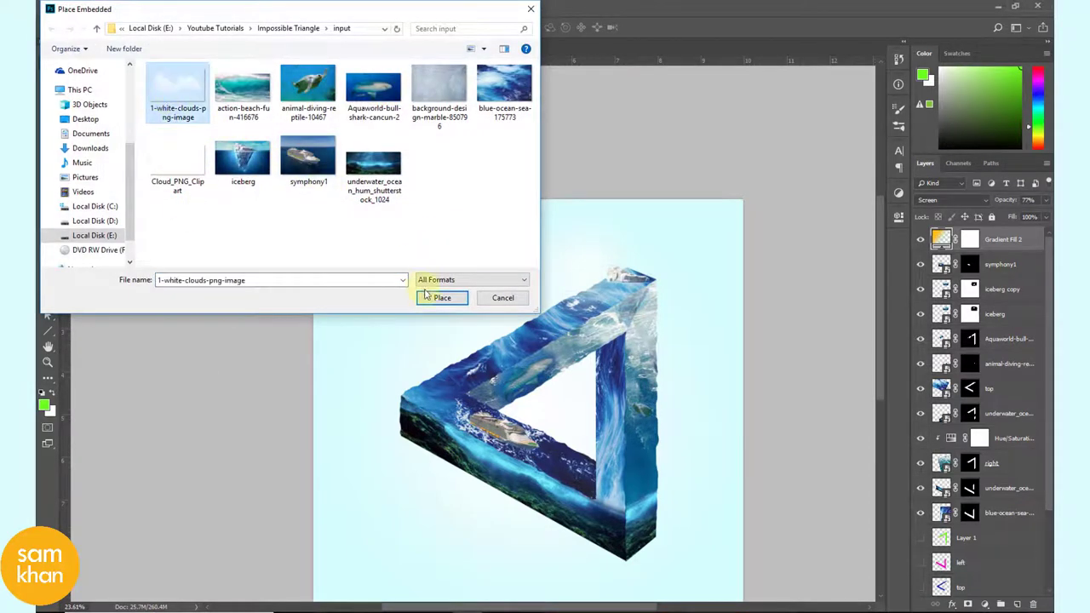
click(182, 164)
click(423, 298)
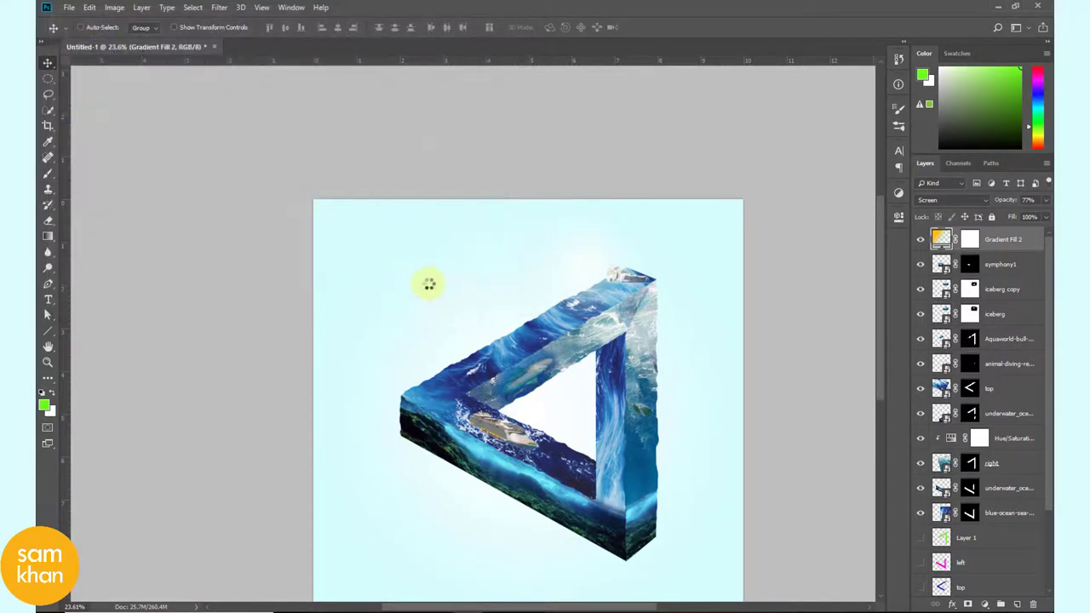
mouse_move(746, 284)
mouse_down()
mouse_move(659, 268)
mouse_move(661, 231)
mouse_move(603, 236)
mouse_move(627, 243)
mouse_up()
scroll(630, 256, up, 1)
scroll(650, 265, up, 1)
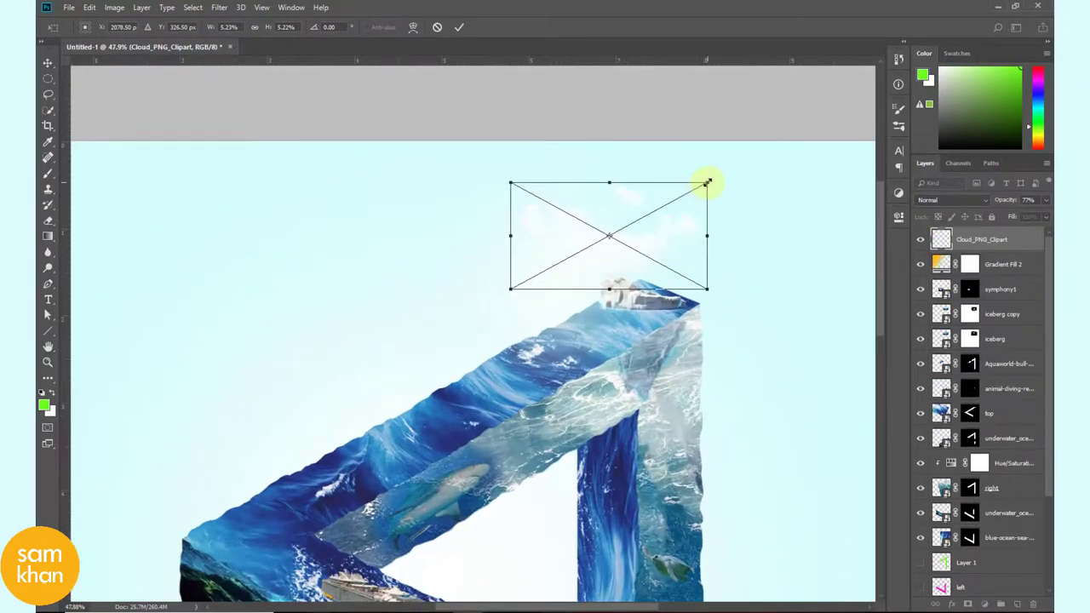
mouse_move(706, 183)
mouse_down()
mouse_move(652, 213)
mouse_move(699, 255)
mouse_move(690, 262)
mouse_up()
key(Return)
drag(771, 360, 735, 324)
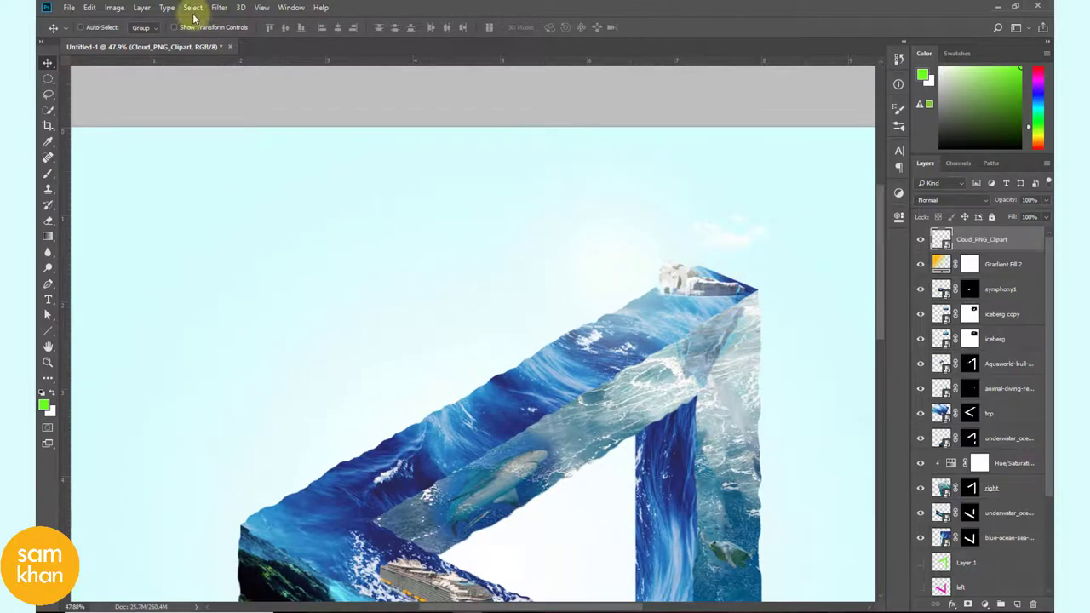
Place a second Cloud_PNG_Clipart, scaled down to about 2.3%
click(68, 6)
click(136, 238)
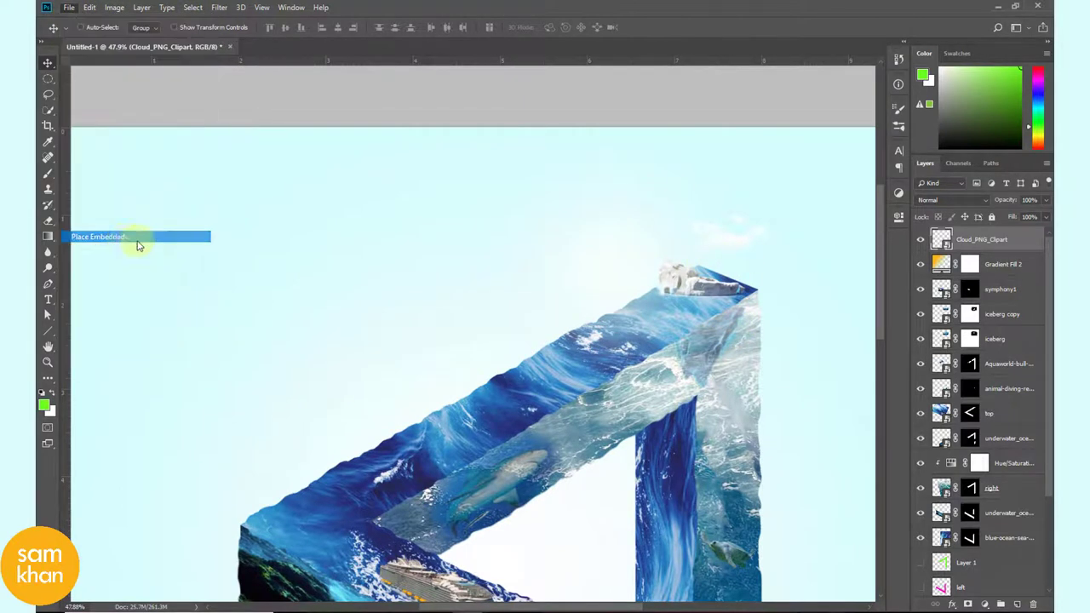
double_click(187, 161)
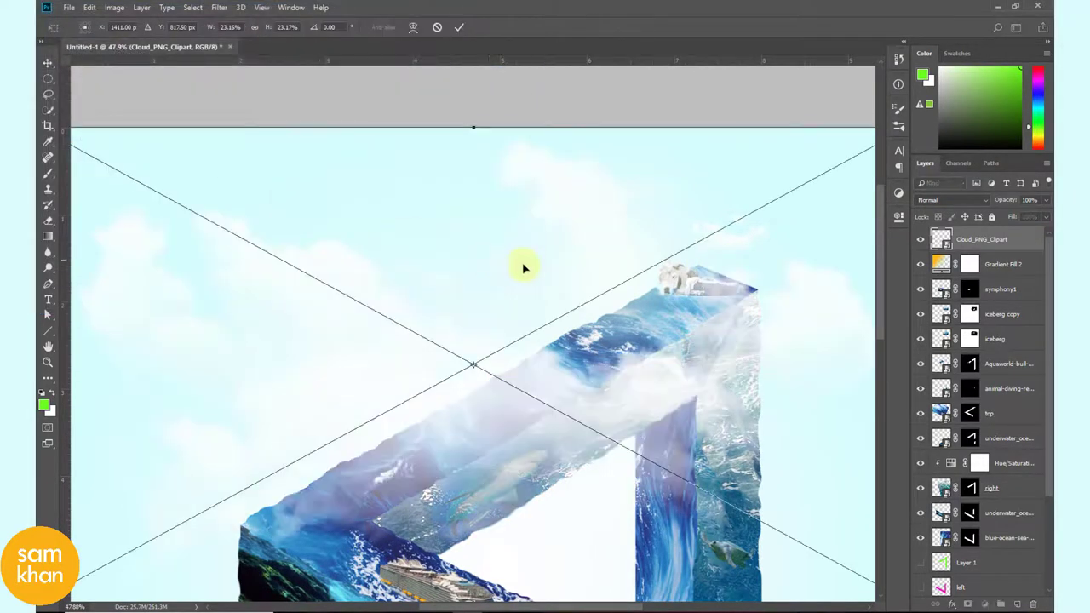
scroll(586, 271, down, 4)
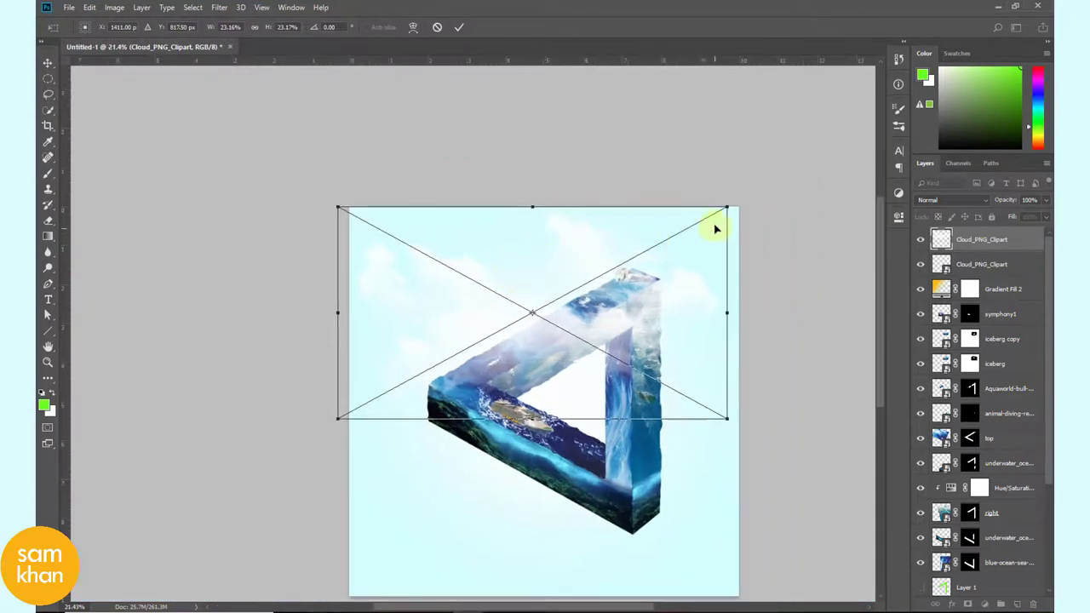
mouse_move(727, 207)
mouse_down()
mouse_move(572, 289)
mouse_move(609, 257)
mouse_up()
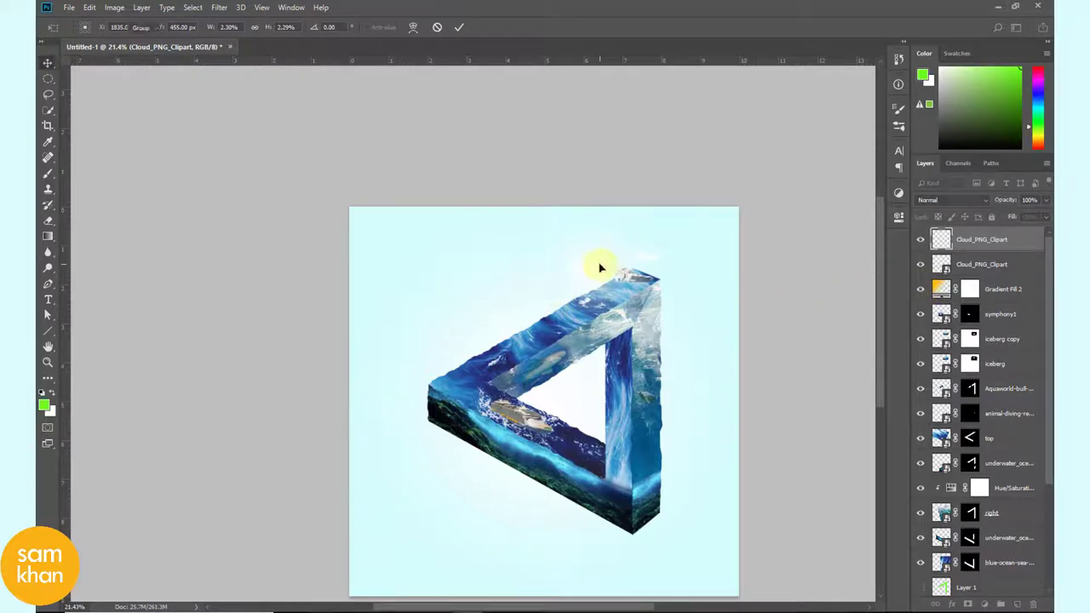
key(Return)
Nudge the cloud toward the top corner and show Gradient Fill 2 at 41% opacity
scroll(584, 287, up, 3)
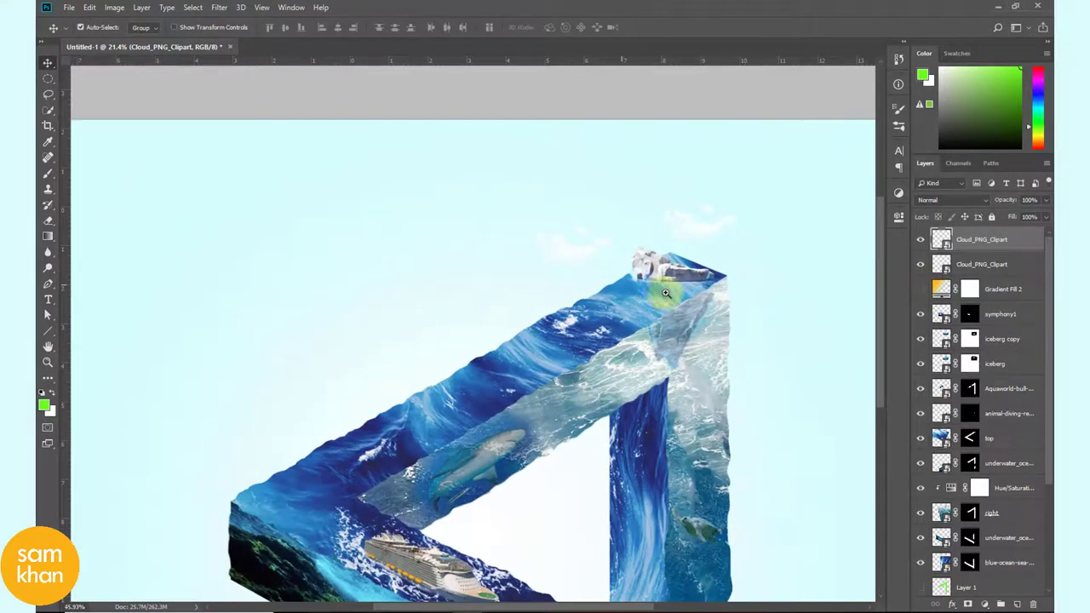
scroll(586, 247, up, 2)
drag(586, 241, 617, 246)
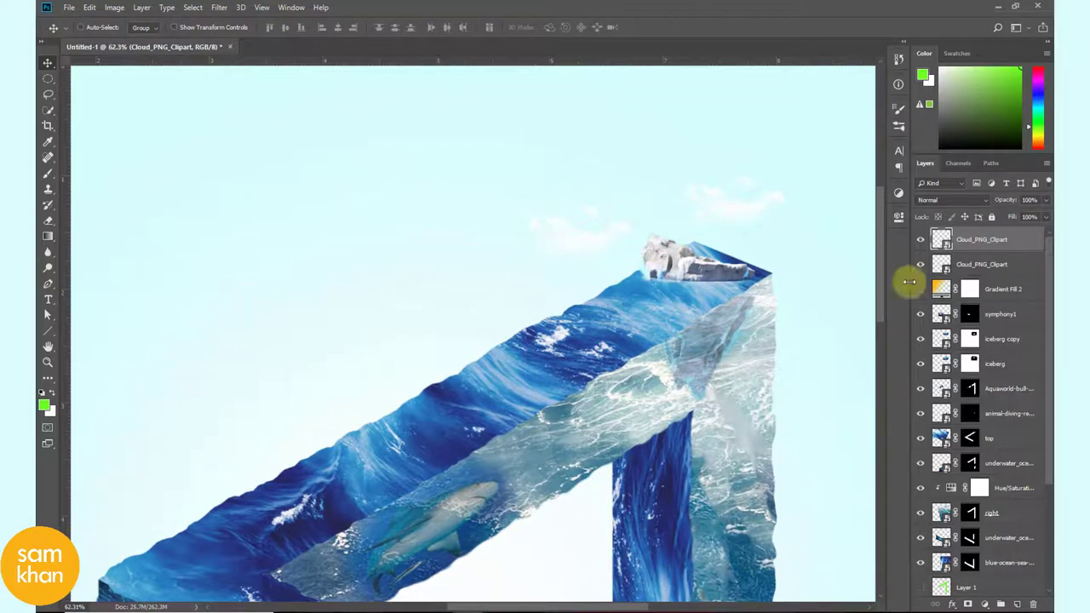
click(921, 290)
click(1001, 289)
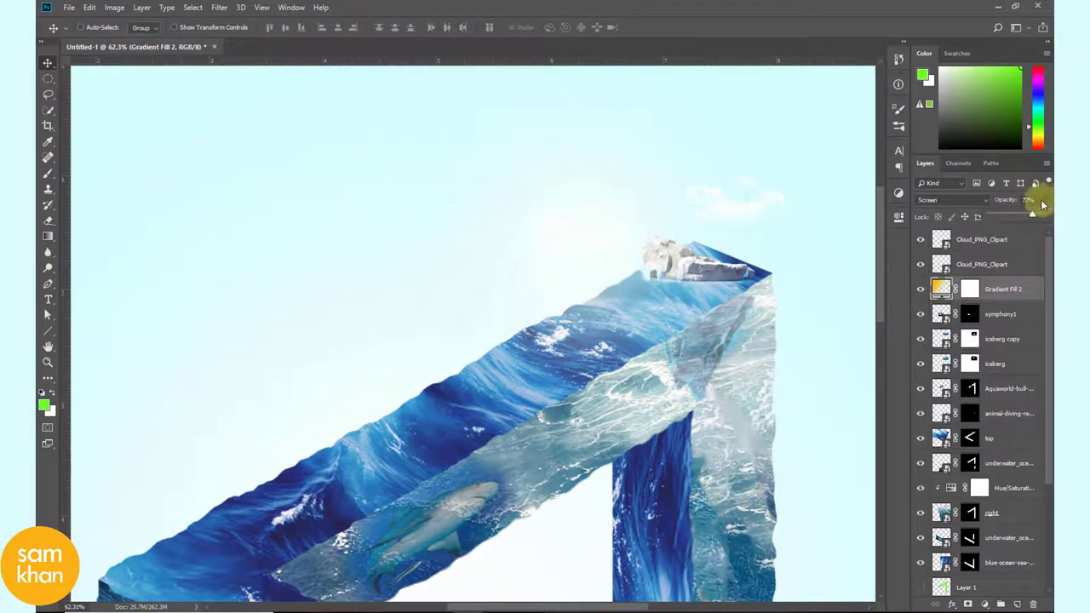
click(1012, 215)
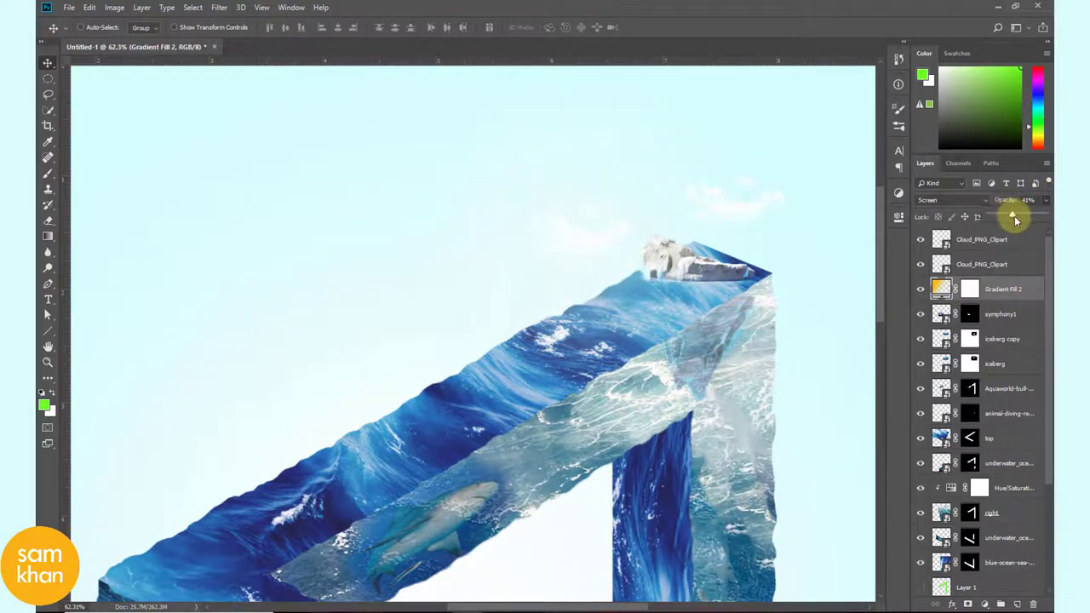
alt+click(590, 297)
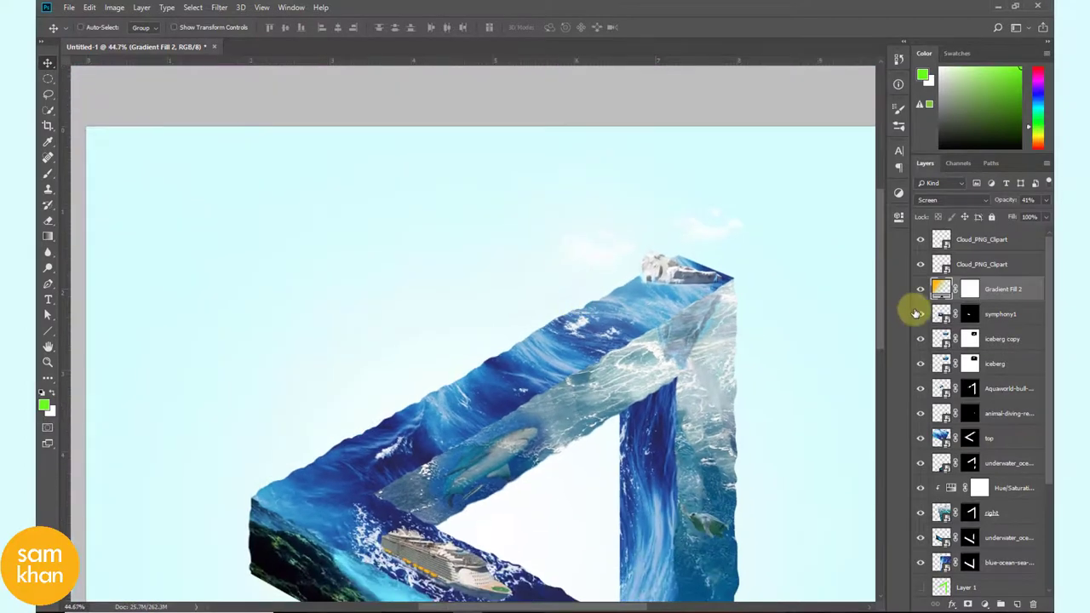
Review the Gradient Fill 2 settings, zoom out to the whole triangle, and select Gradient Fill 1
double_click(941, 289)
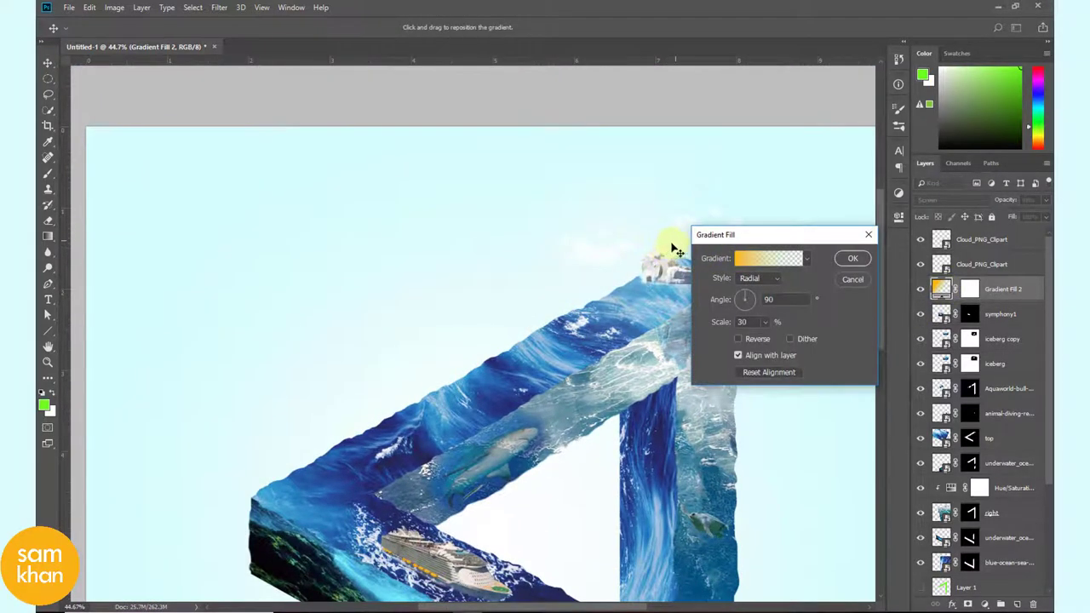
click(852, 258)
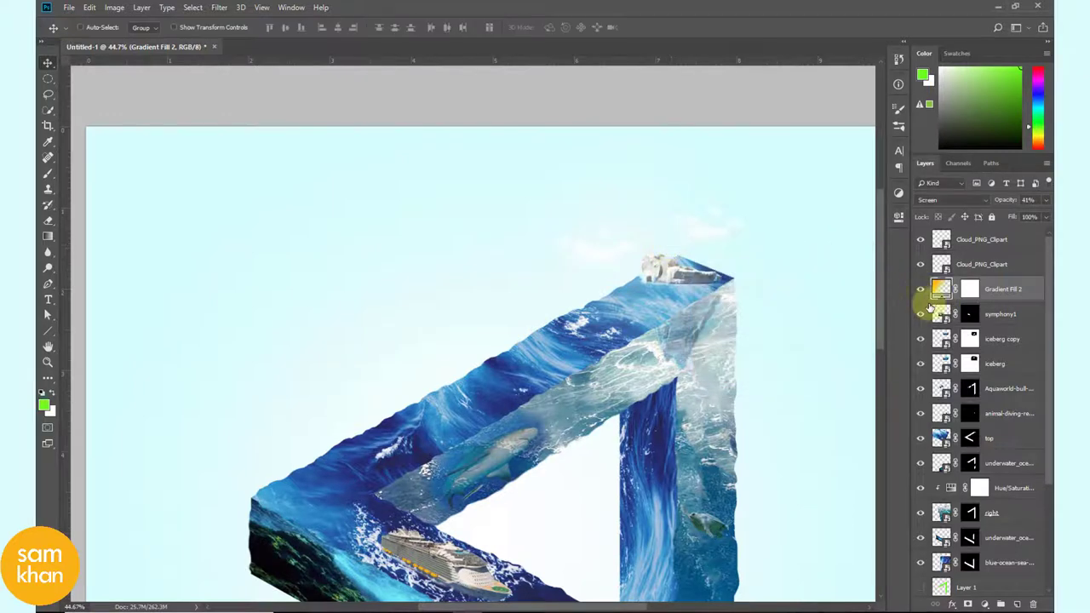
alt+click(614, 351)
alt+click(613, 351)
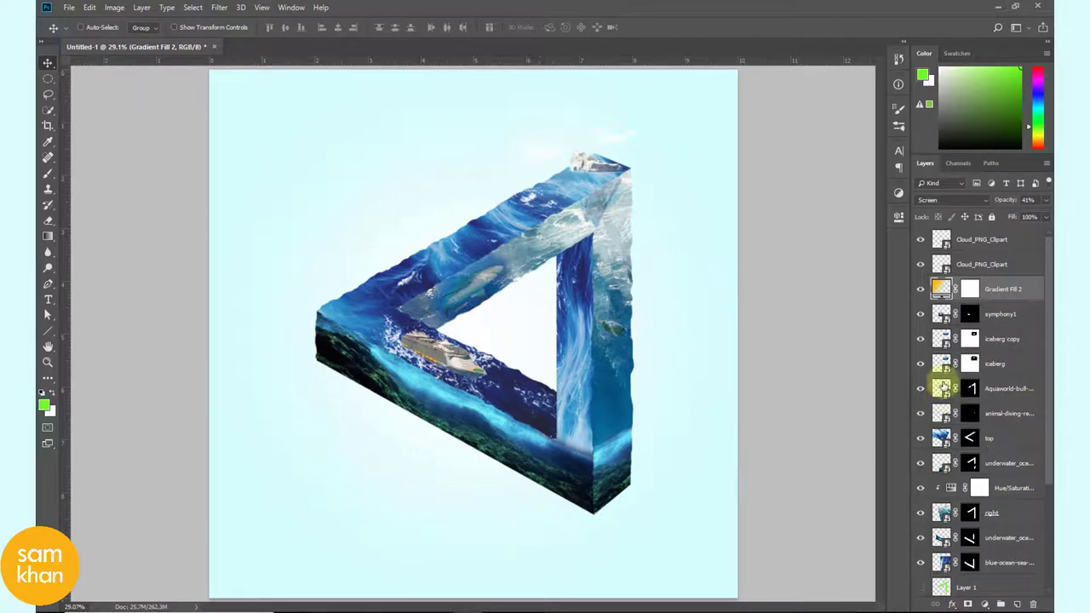
scroll(962, 476, down, 4)
scroll(936, 554, down, 2)
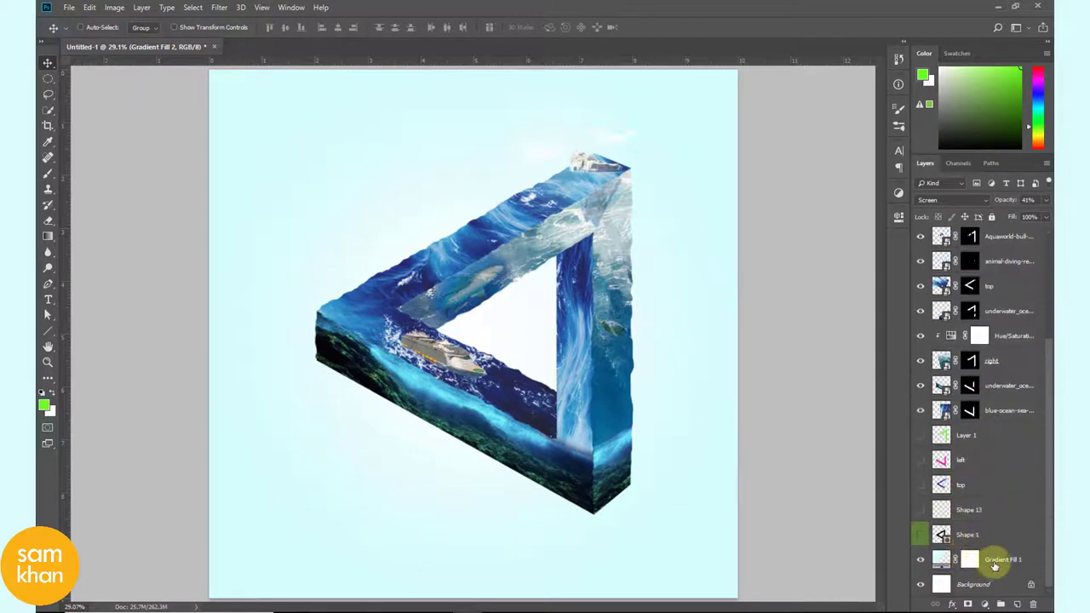
click(992, 564)
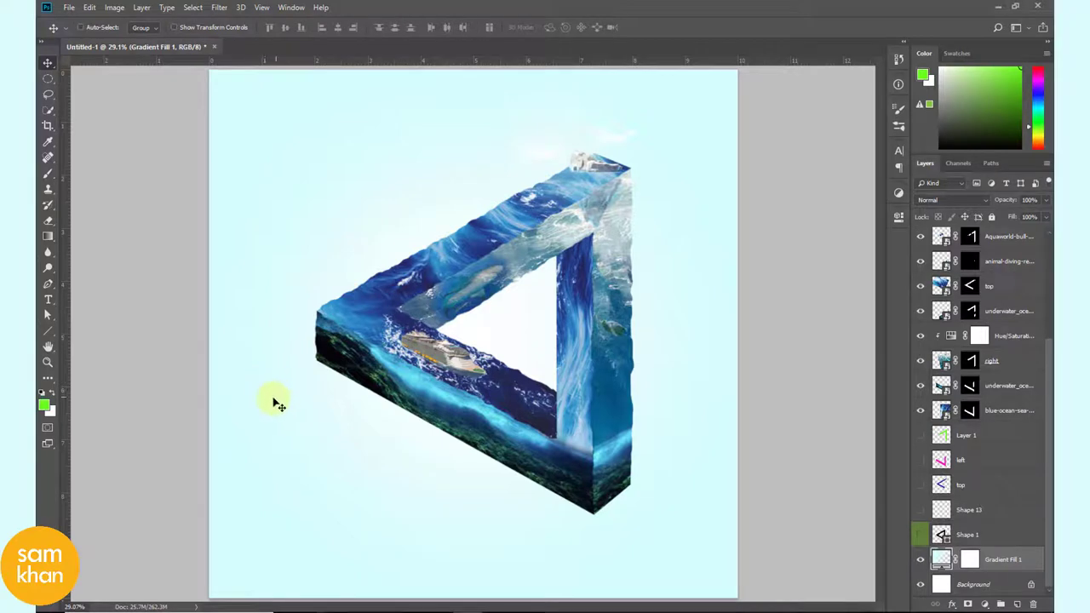
Draw a Pen path down-left from the triangle's base, add empty Layer 2, and load it as a selection
key(p)
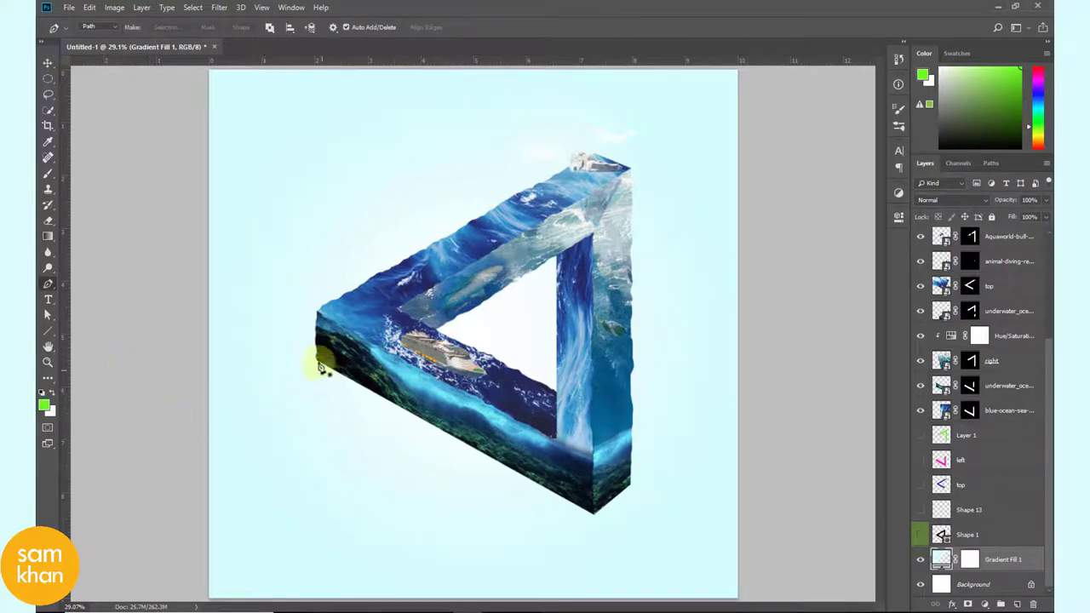
click(318, 364)
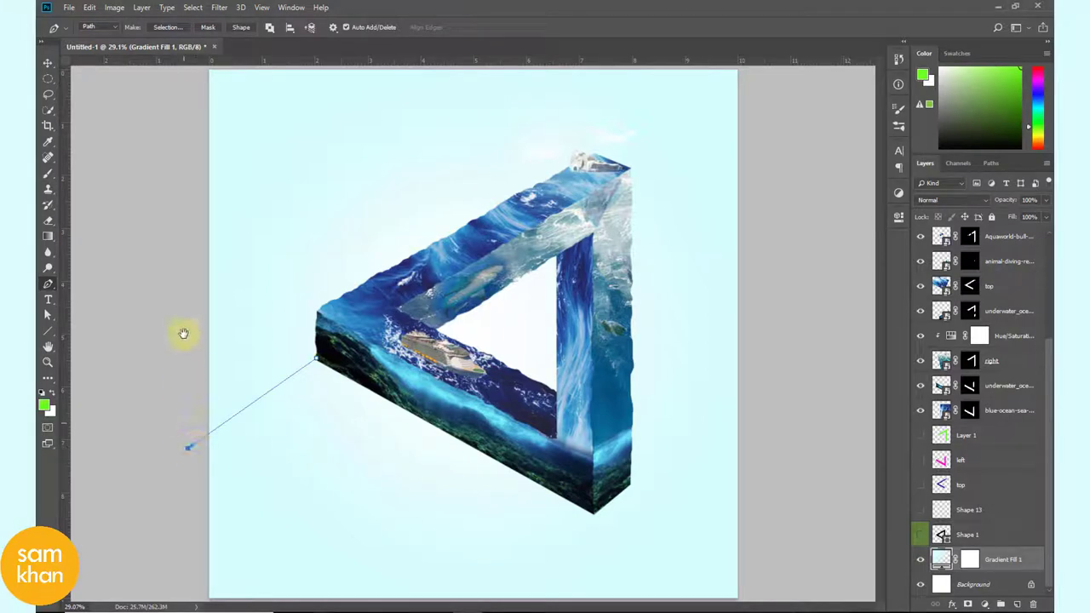
drag(284, 456, 200, 477)
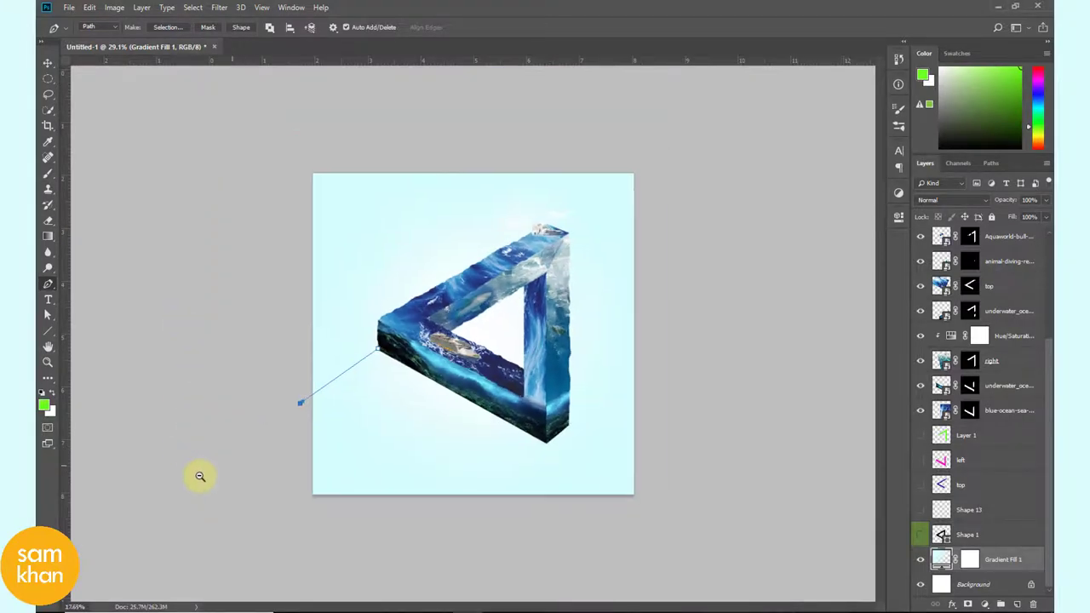
click(286, 497)
drag(313, 524, 331, 527)
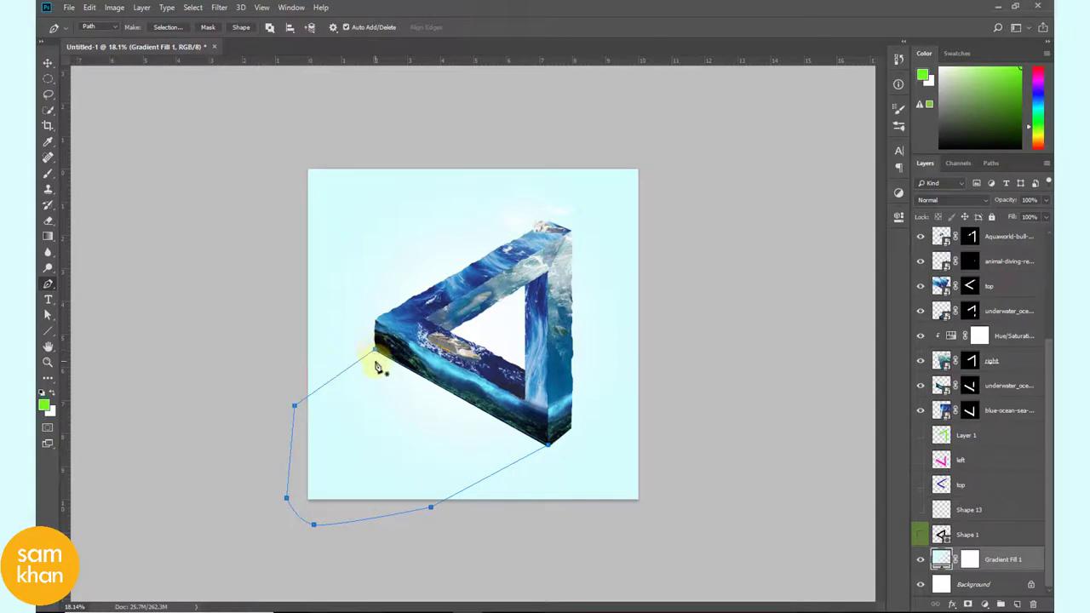
click(1017, 604)
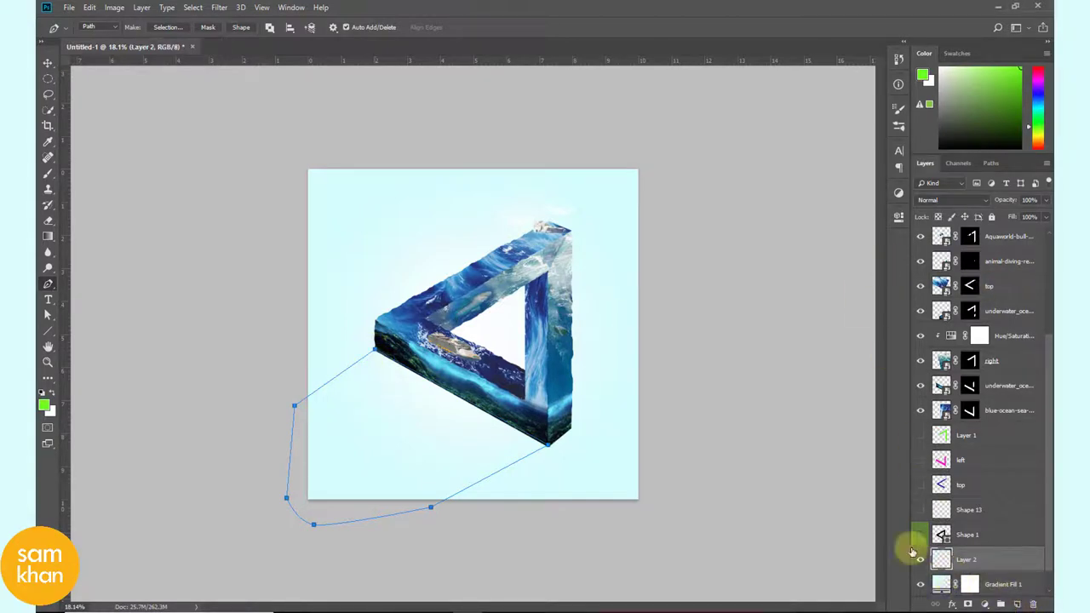
key(ctrl+Return)
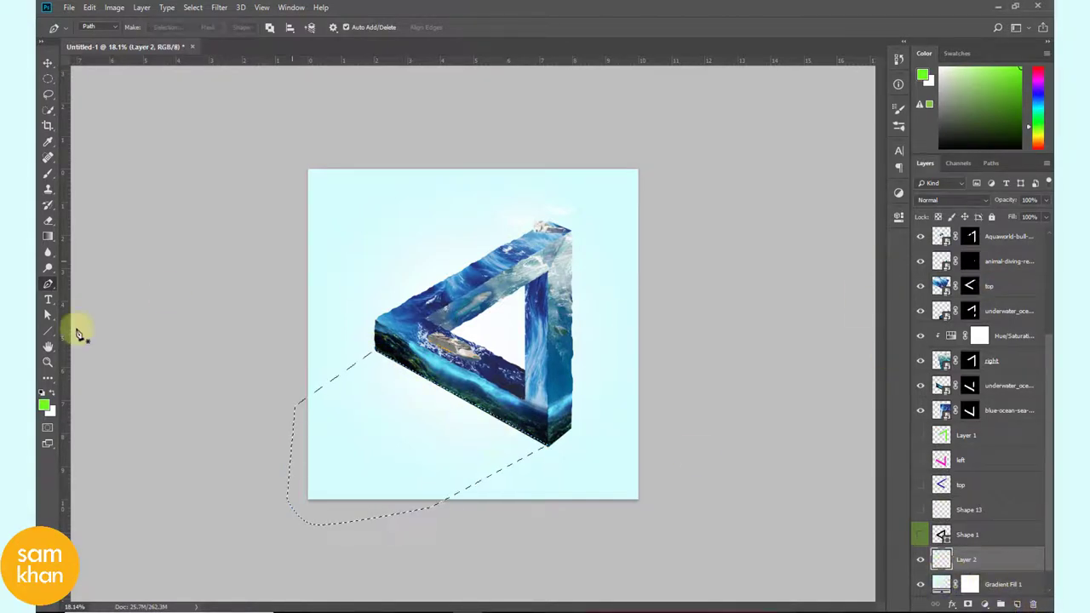
Fill the shadow selection on Layer 2 with mid grey and deselect
key(d)
click(49, 409)
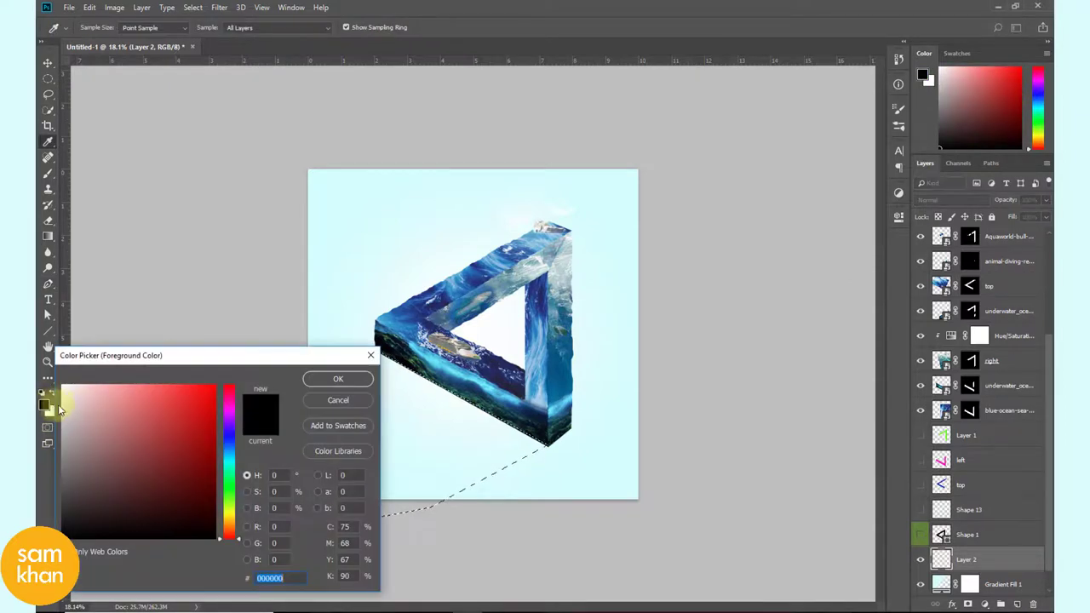
drag(47, 417, 53, 441)
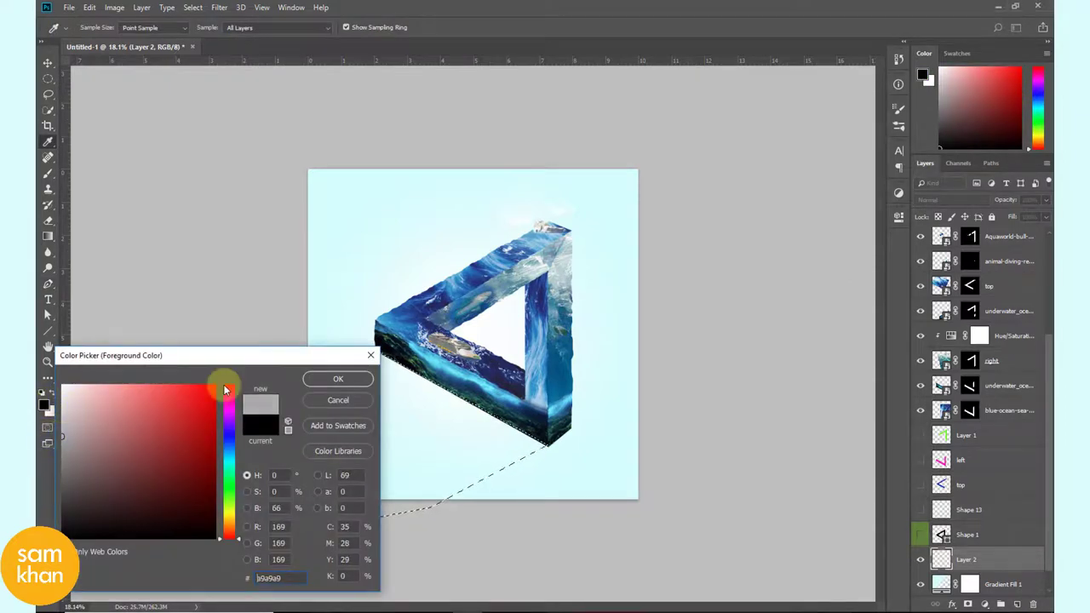
click(332, 379)
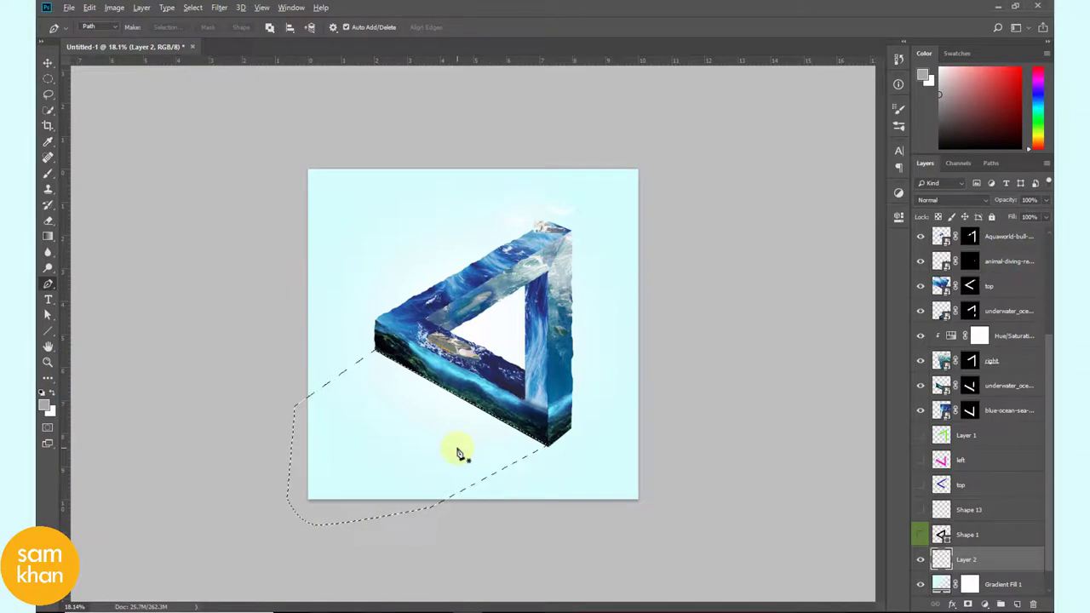
key(alt+BackSpace)
key(ctrl+d)
Set the shadow layer to 43% opacity in Multiply mode
key(v)
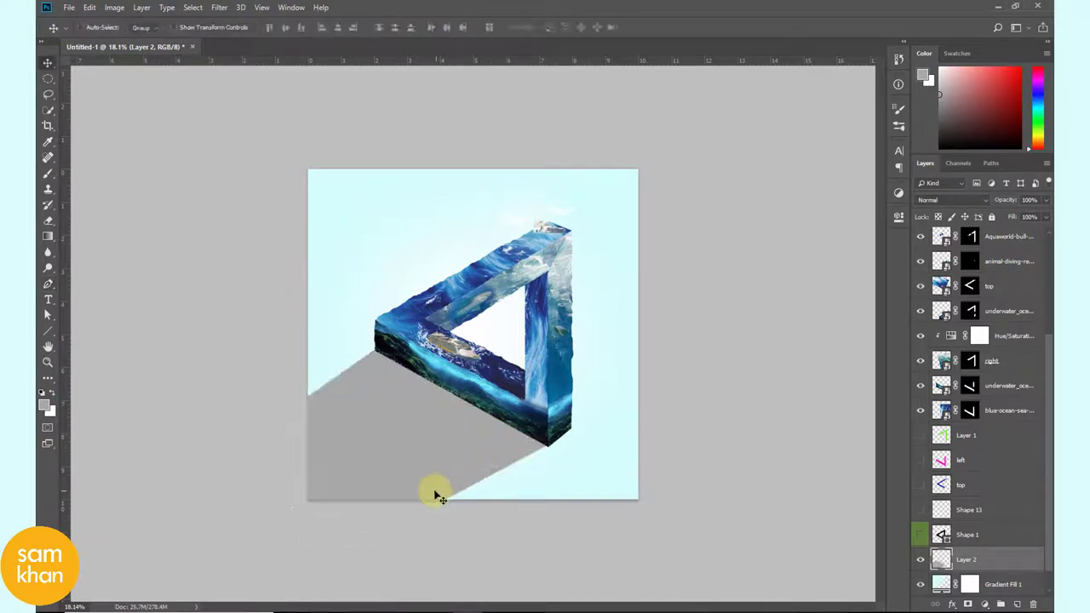
click(1044, 201)
drag(1042, 213, 1010, 212)
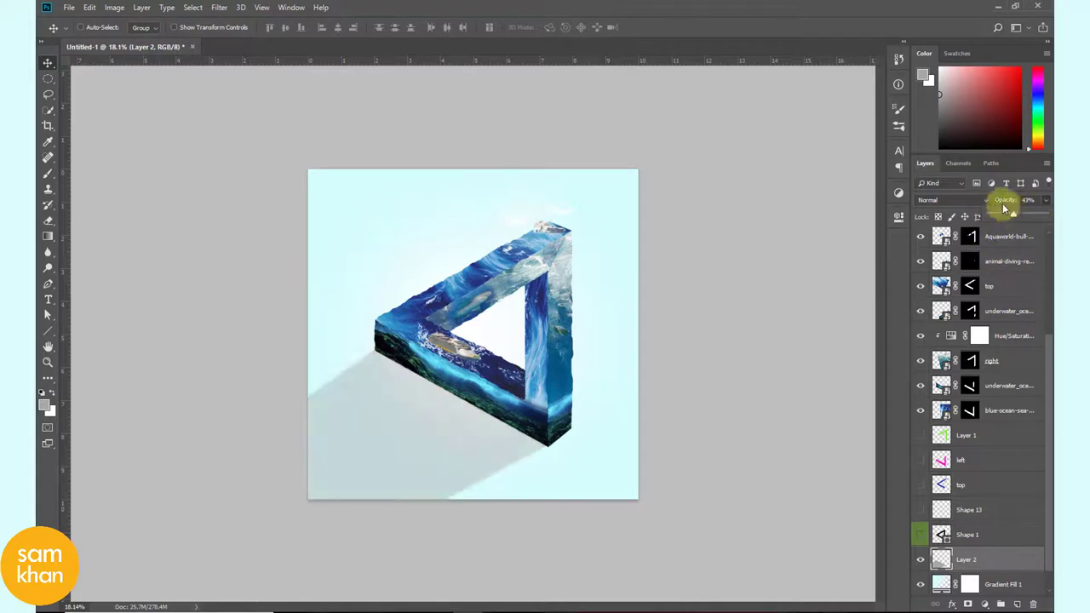
click(937, 200)
click(928, 243)
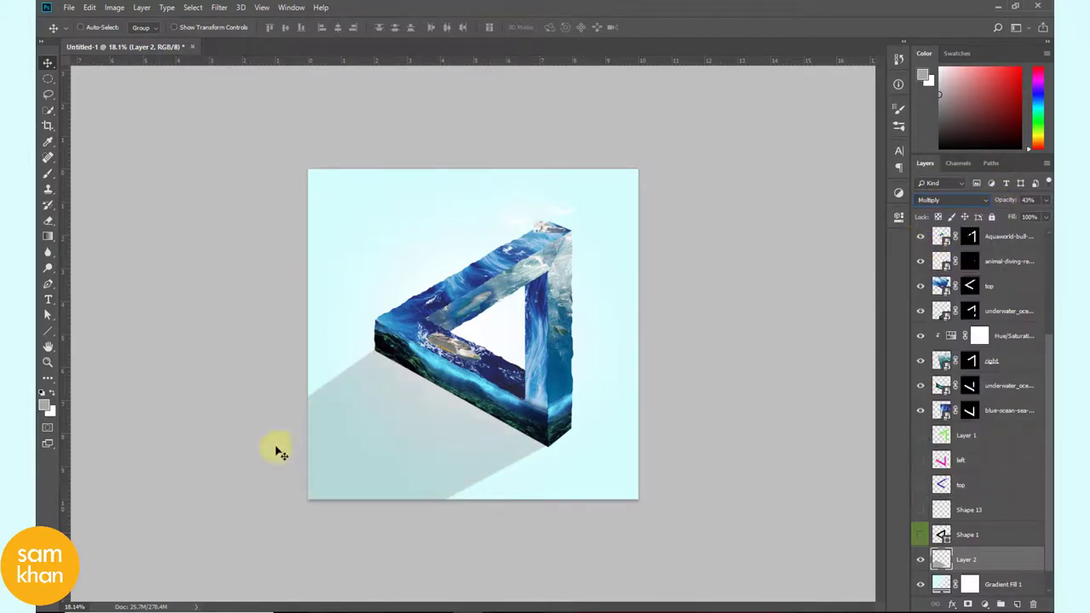
Stretch the shadow slightly to the right with Free Transform
drag(469, 438, 493, 460)
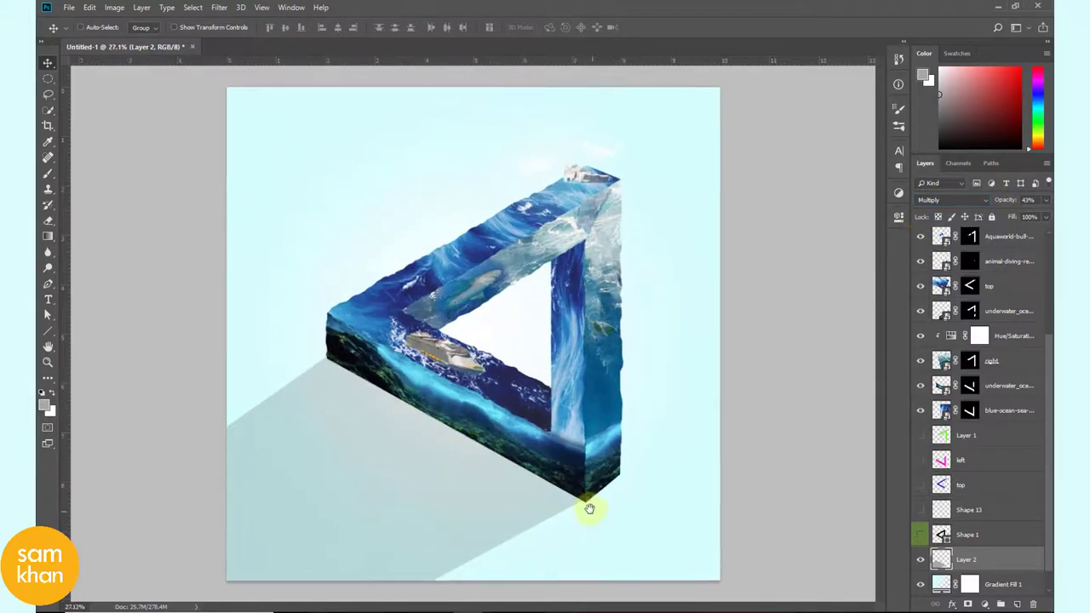
key(ctrl+t)
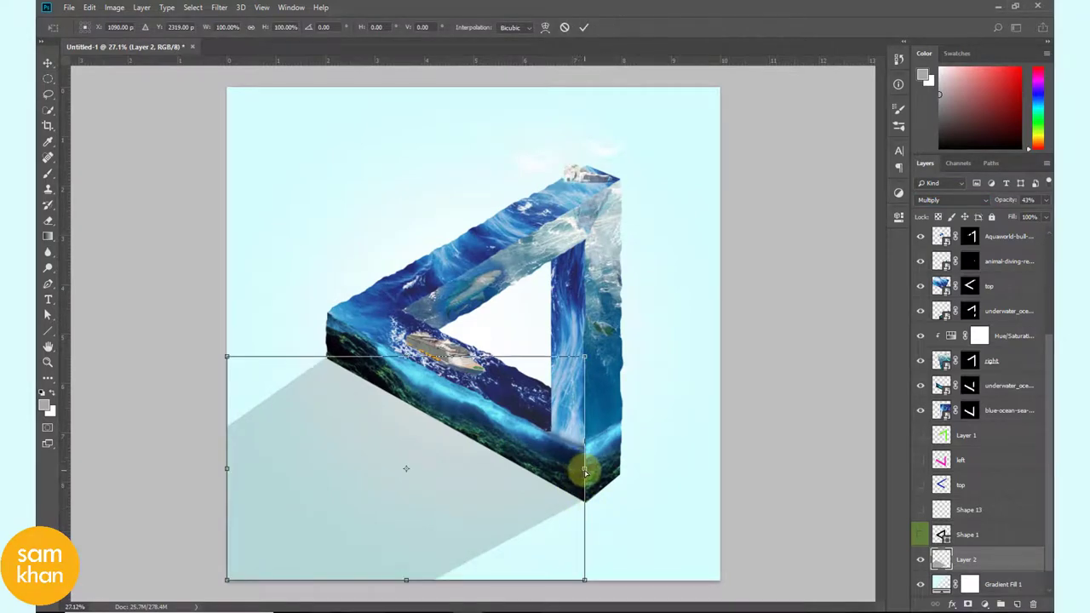
drag(584, 468, 576, 481)
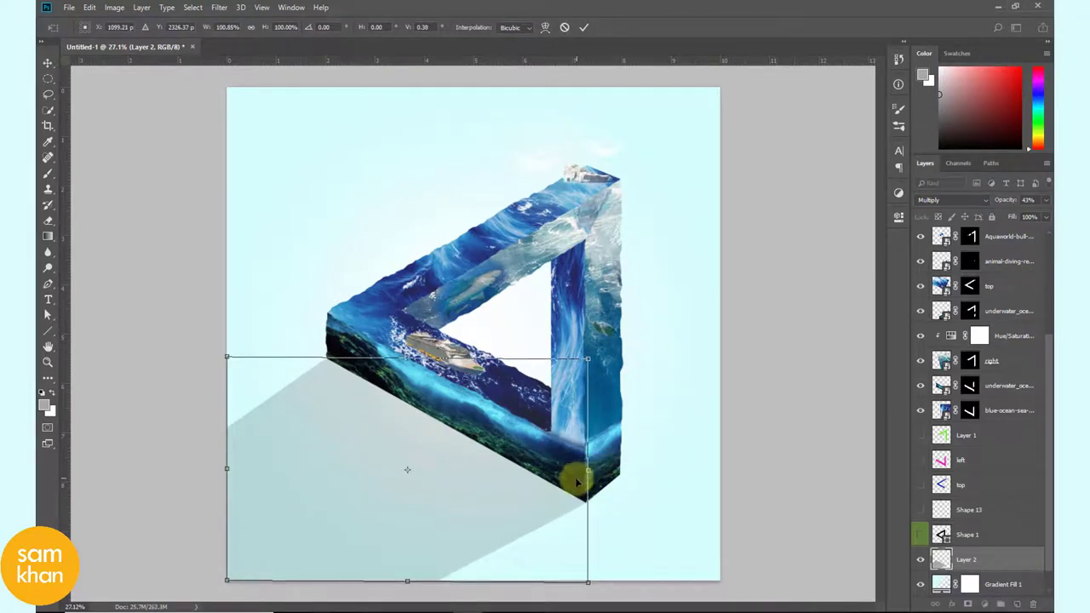
key(Return)
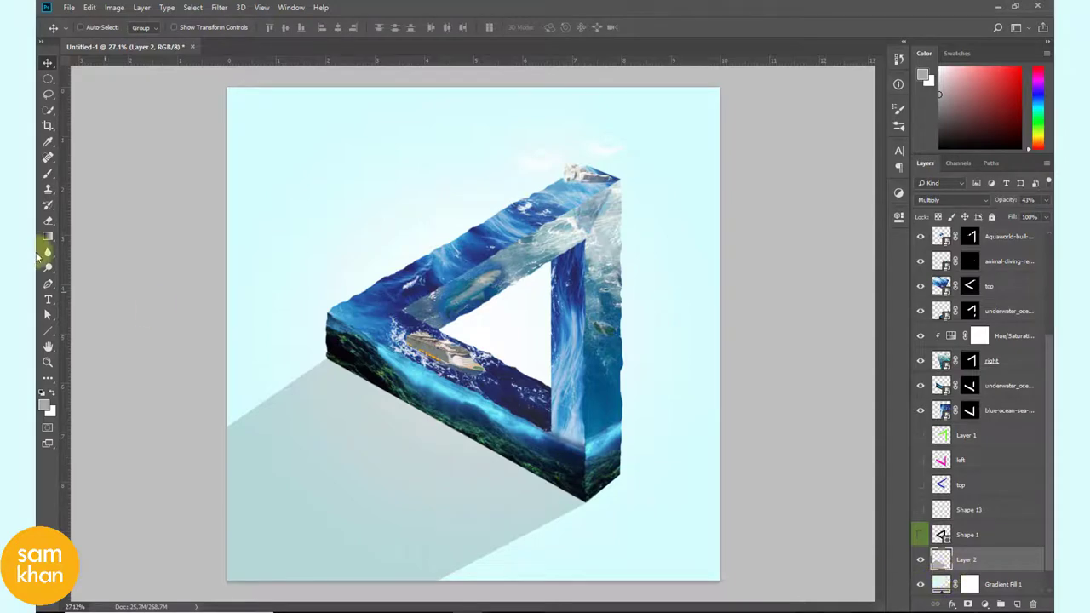
Erase the shadow's far edges with a soft round eraser at 50% strength
key(e)
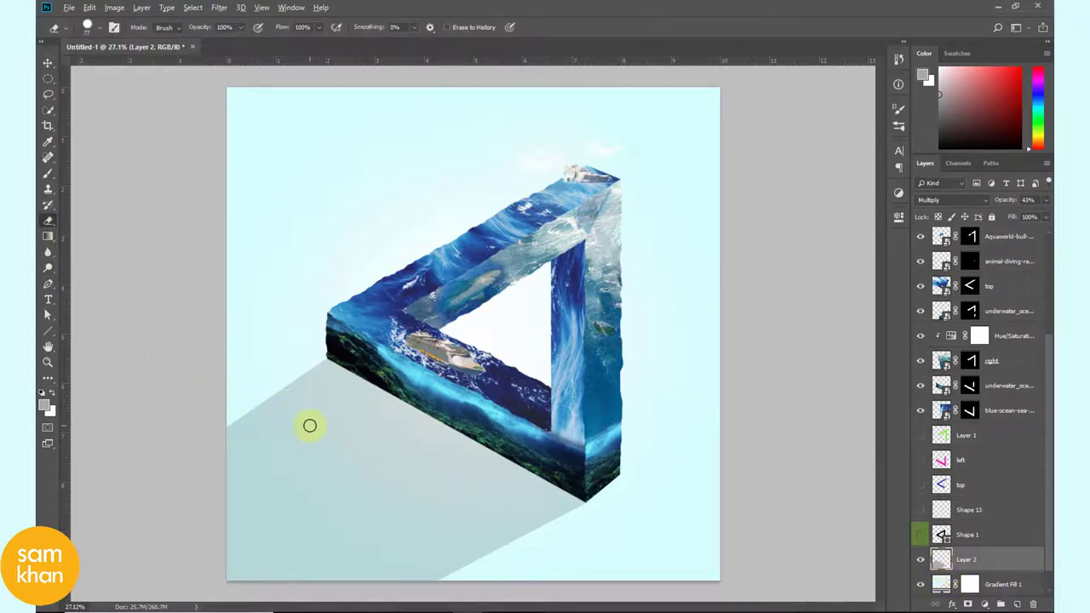
right_click(369, 425)
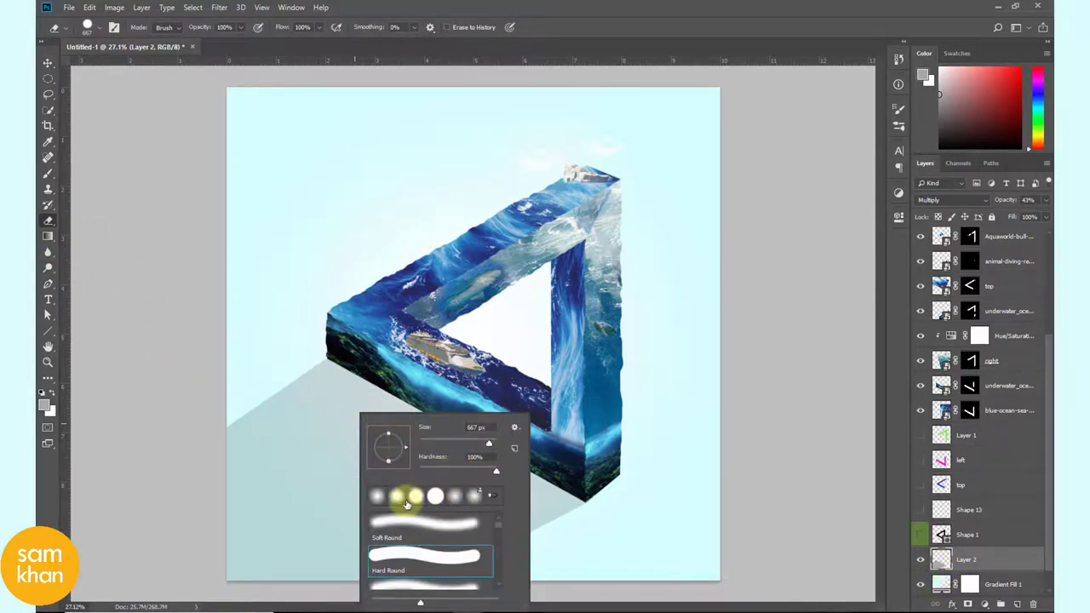
double_click(377, 496)
mouse_move(236, 448)
mouse_down()
mouse_move(224, 440)
mouse_move(222, 532)
mouse_move(452, 579)
mouse_move(525, 545)
mouse_move(190, 383)
mouse_up()
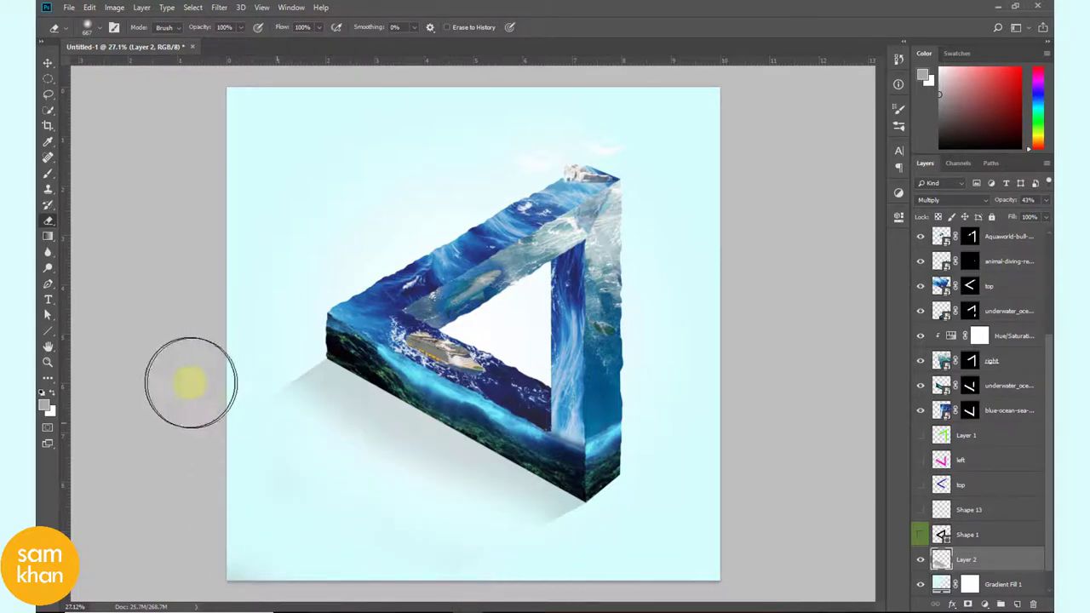
key(ctrl+z)
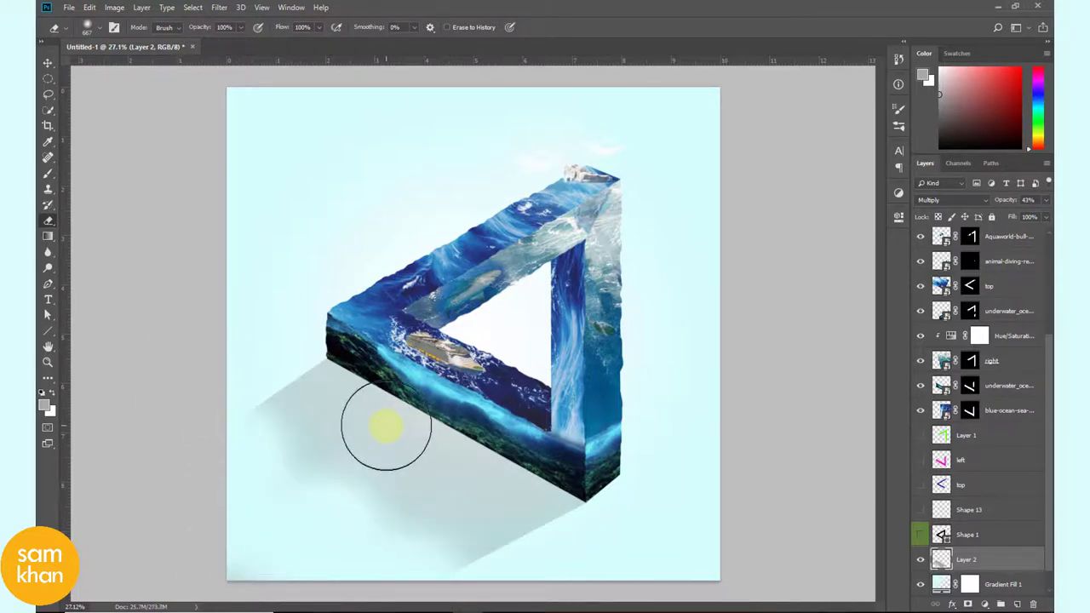
key(5)
drag(304, 418, 584, 554)
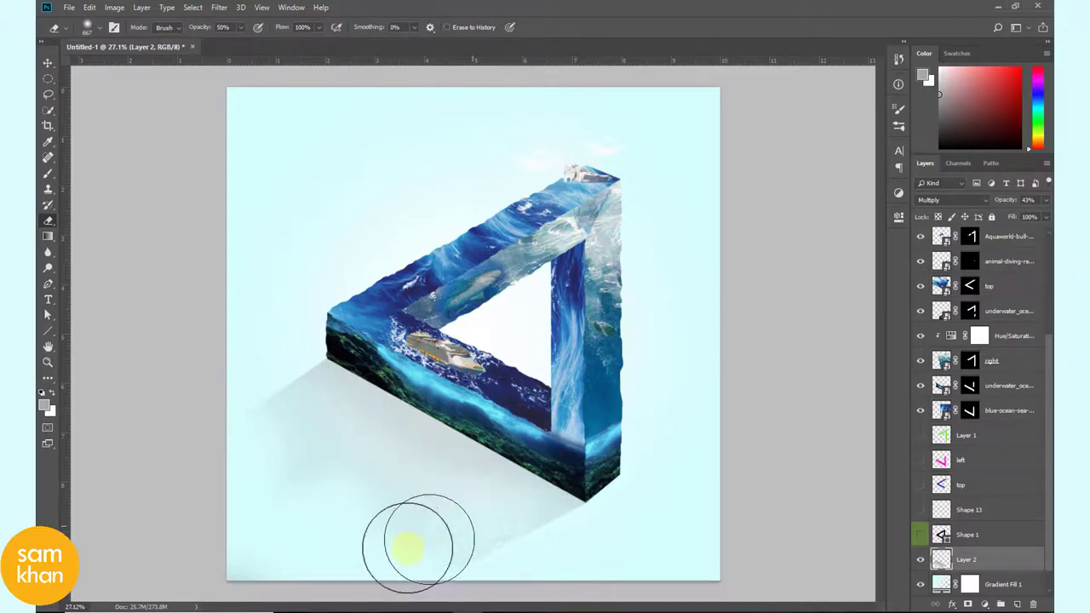
mouse_move(417, 543)
mouse_down()
mouse_move(477, 579)
mouse_move(231, 413)
mouse_move(395, 489)
mouse_move(515, 511)
mouse_up()
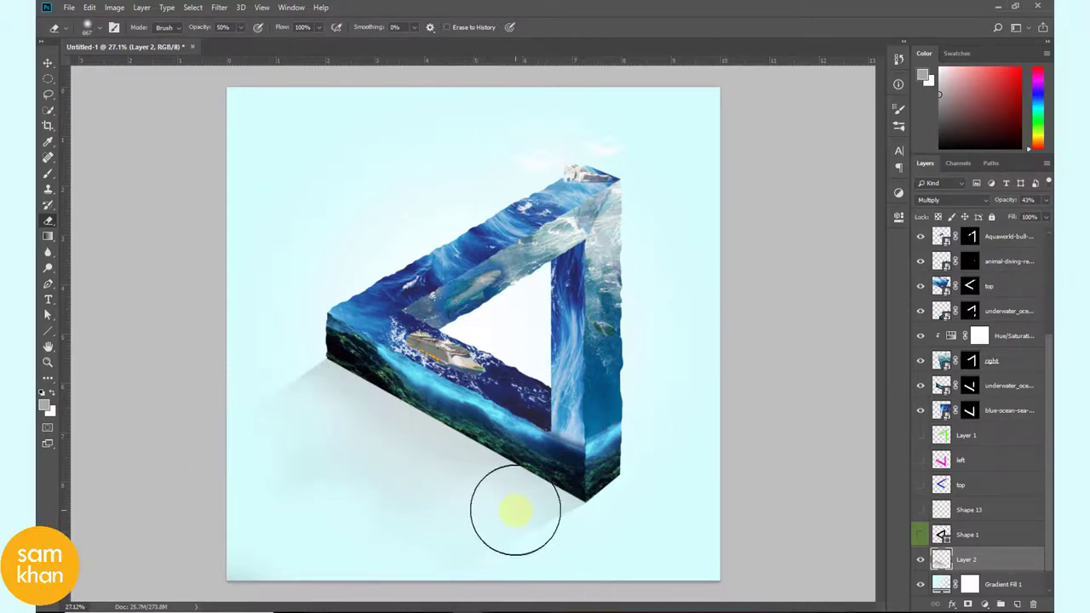
key(v)
scroll(530, 437, down, 3)
scroll(552, 469, up, 1)
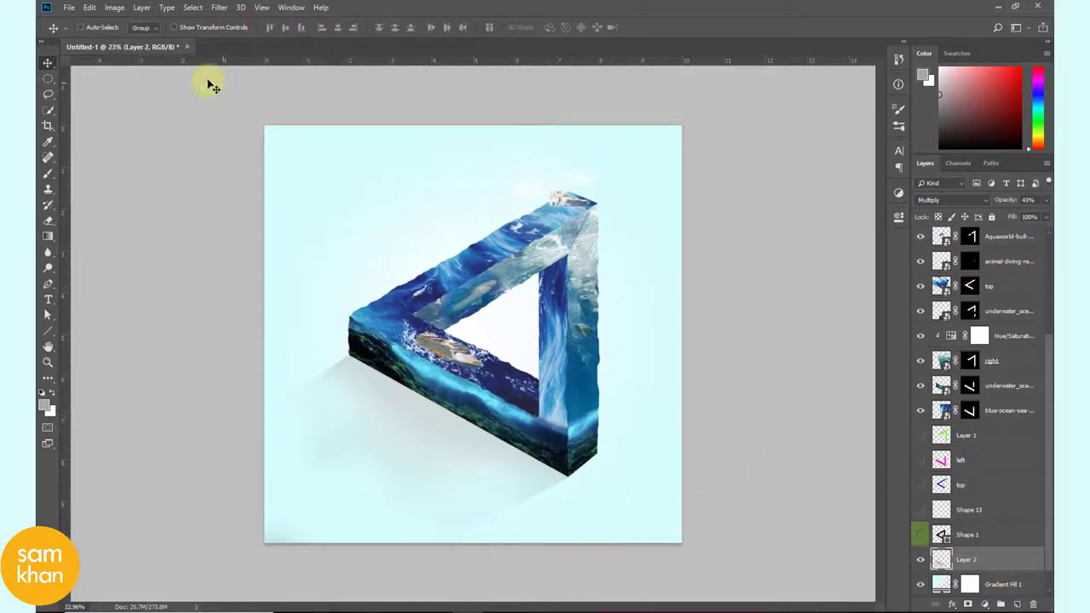
click(69, 7)
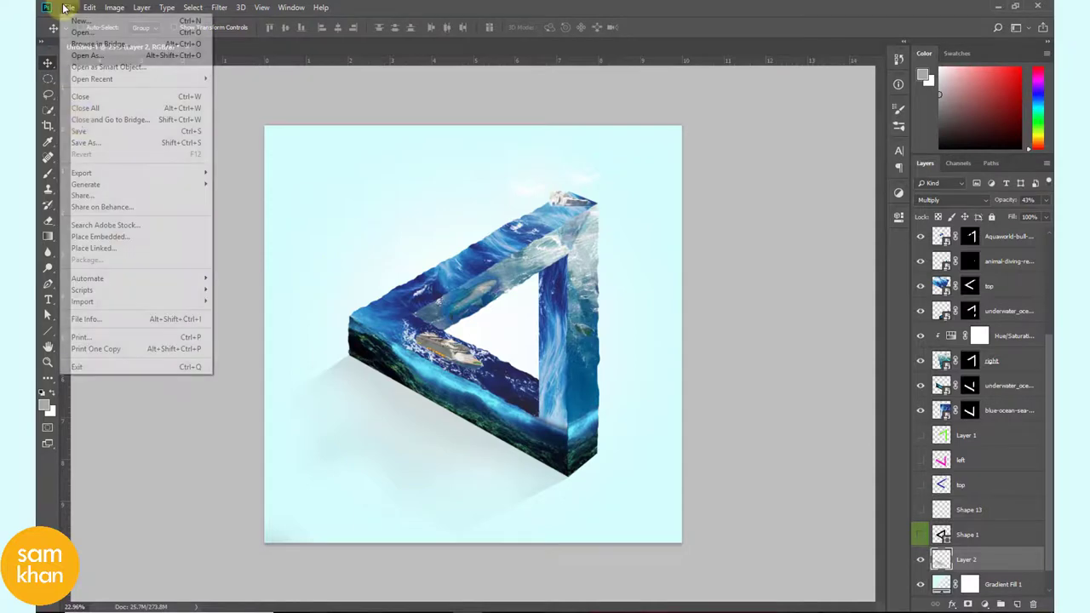
click(127, 237)
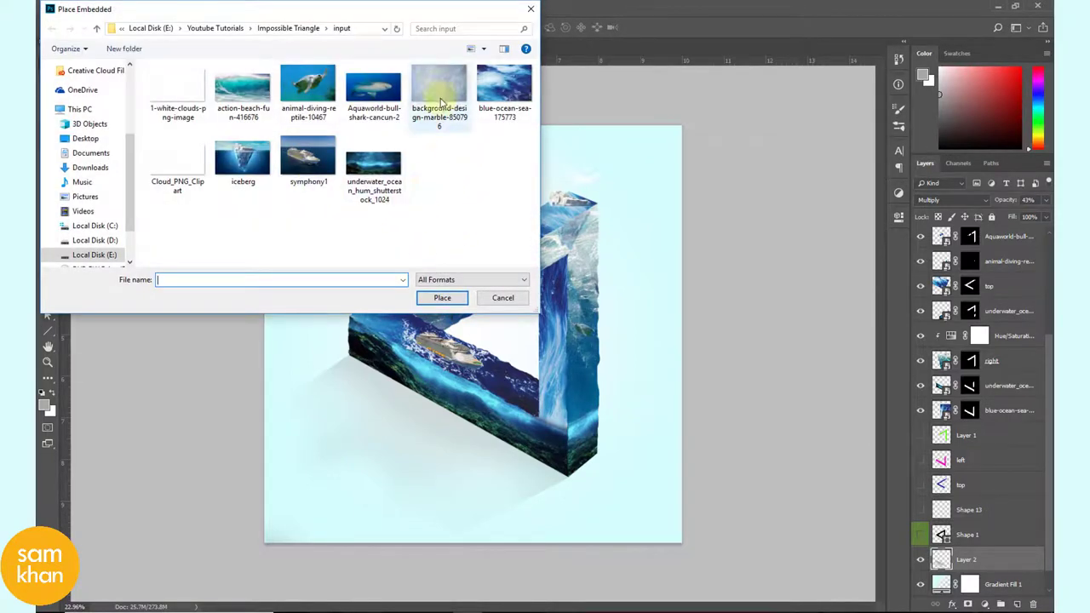
click(440, 102)
click(443, 298)
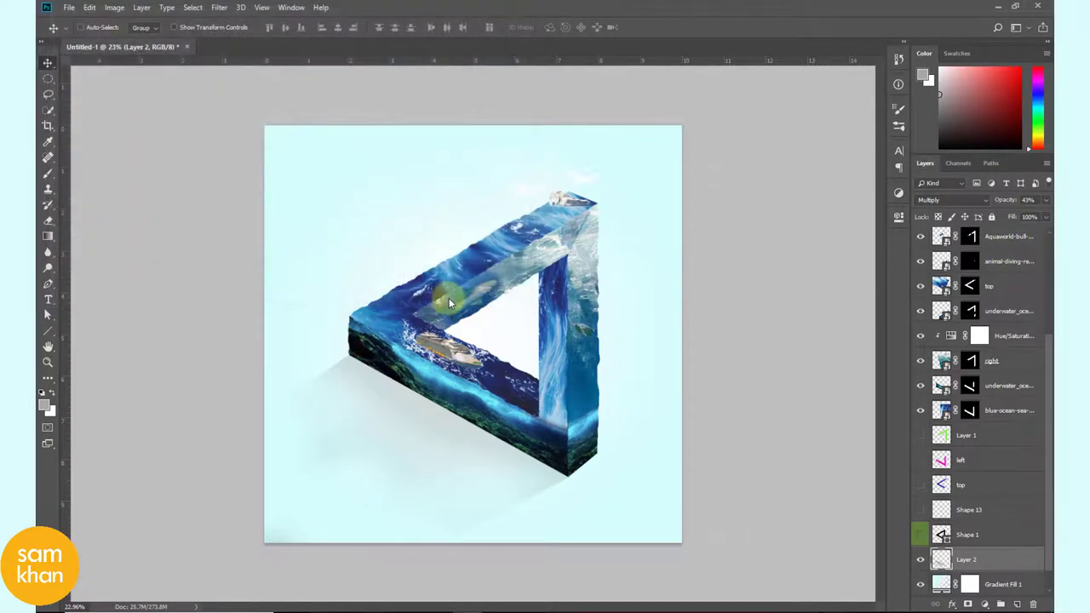
drag(622, 360, 658, 410)
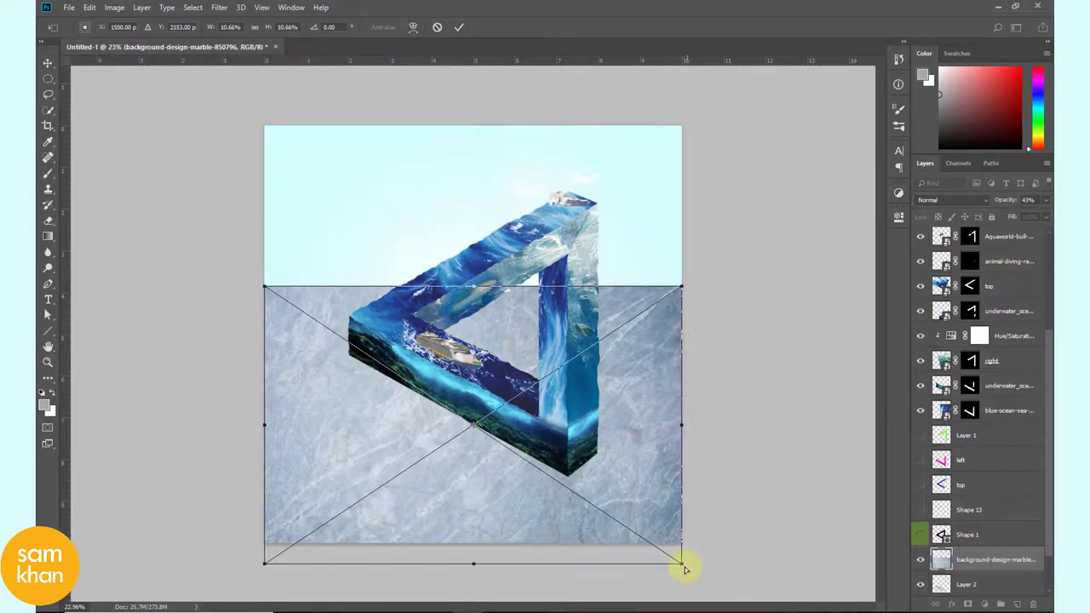
drag(695, 568, 702, 563)
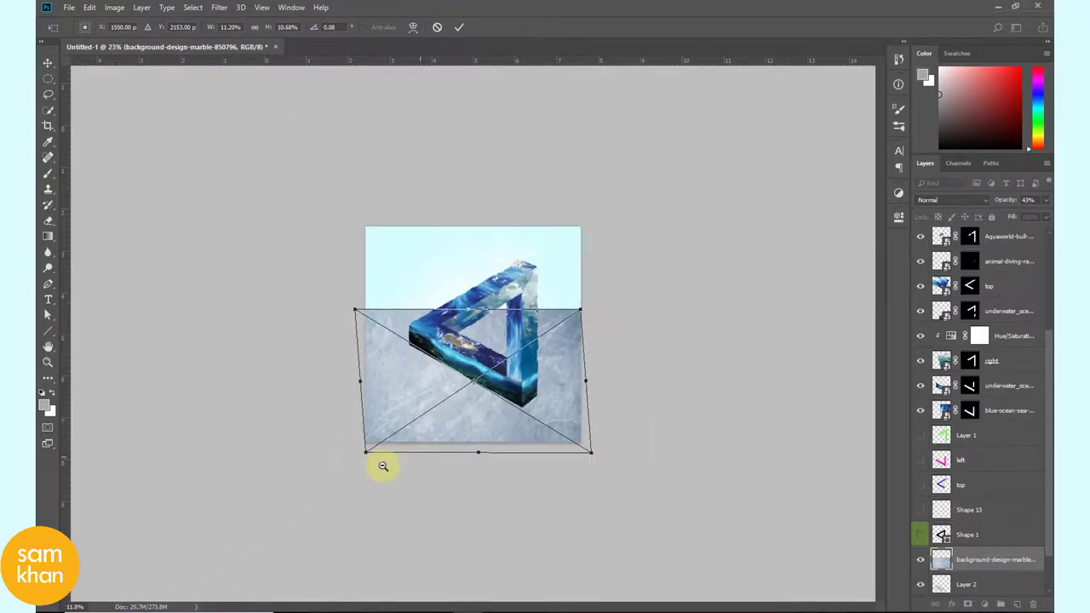
Place the marble background image embedded and resize it over the lower canvas
click(69, 7)
click(127, 236)
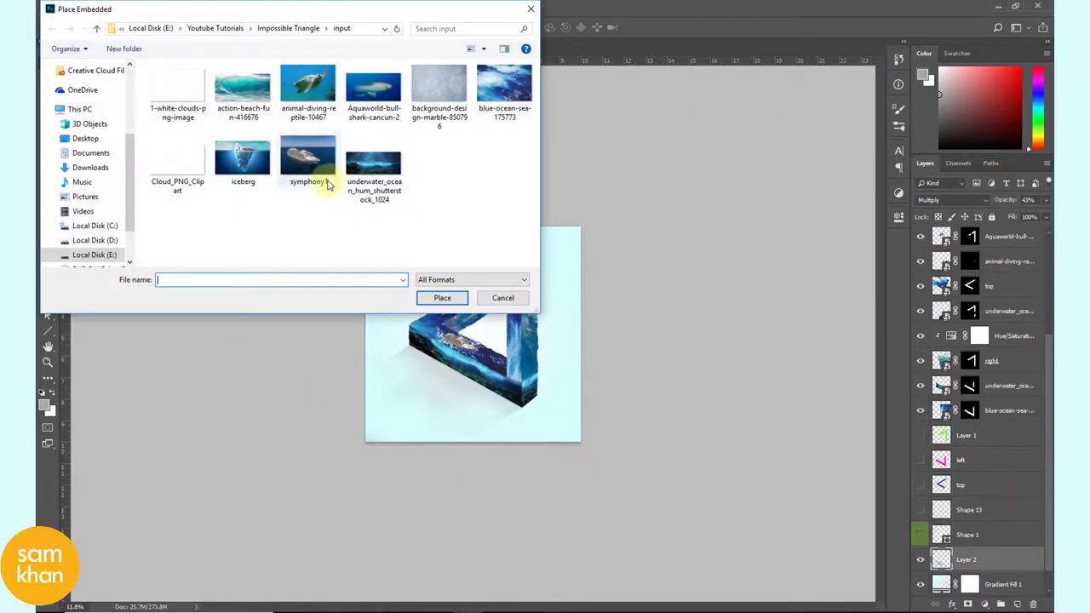
double_click(456, 89)
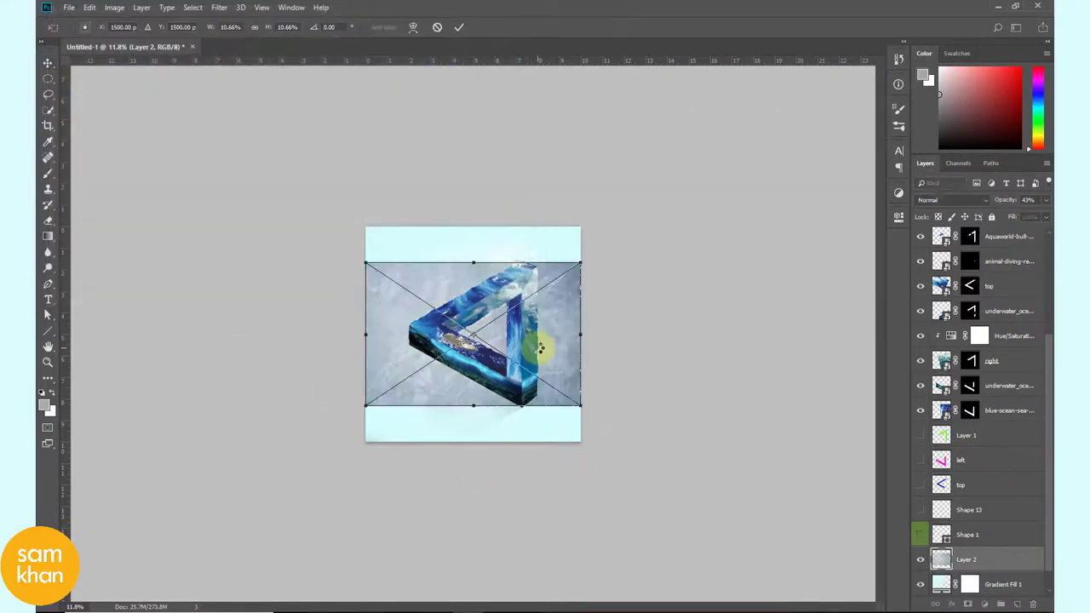
mouse_move(588, 384)
mouse_down()
mouse_move(570, 456)
mouse_move(582, 435)
mouse_move(679, 499)
mouse_move(596, 459)
mouse_up()
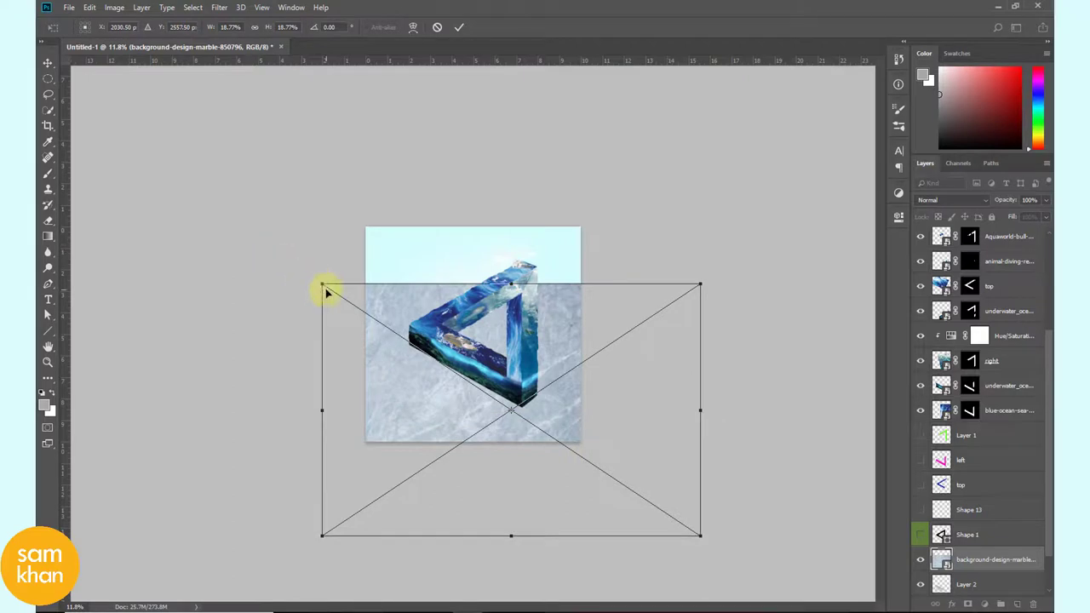
Distort the marble's corners into a receding perspective floor and commit the transform
drag(322, 285, 401, 318)
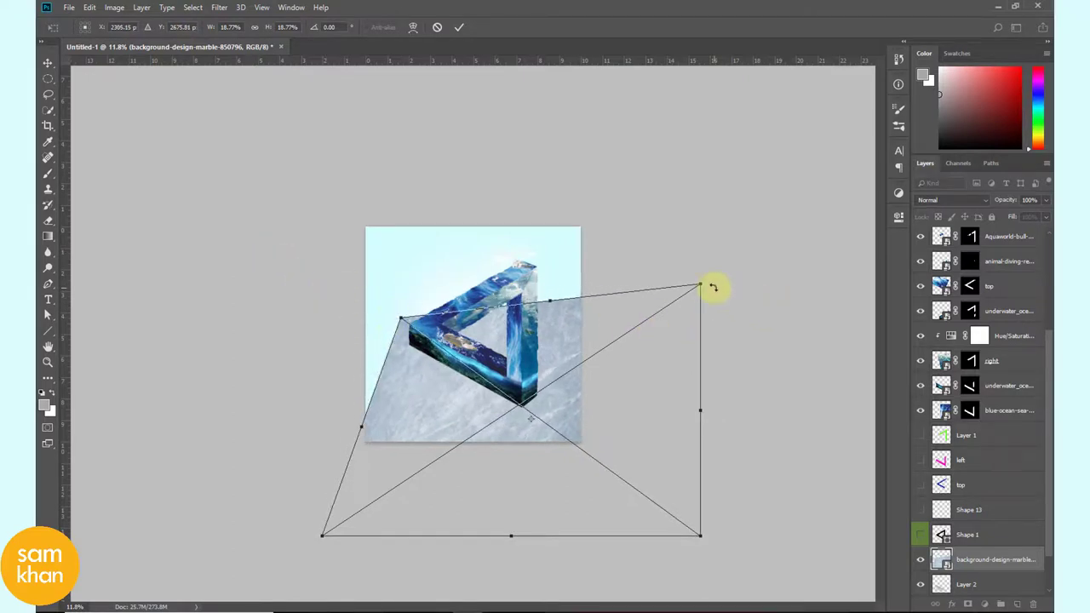
drag(699, 286, 604, 344)
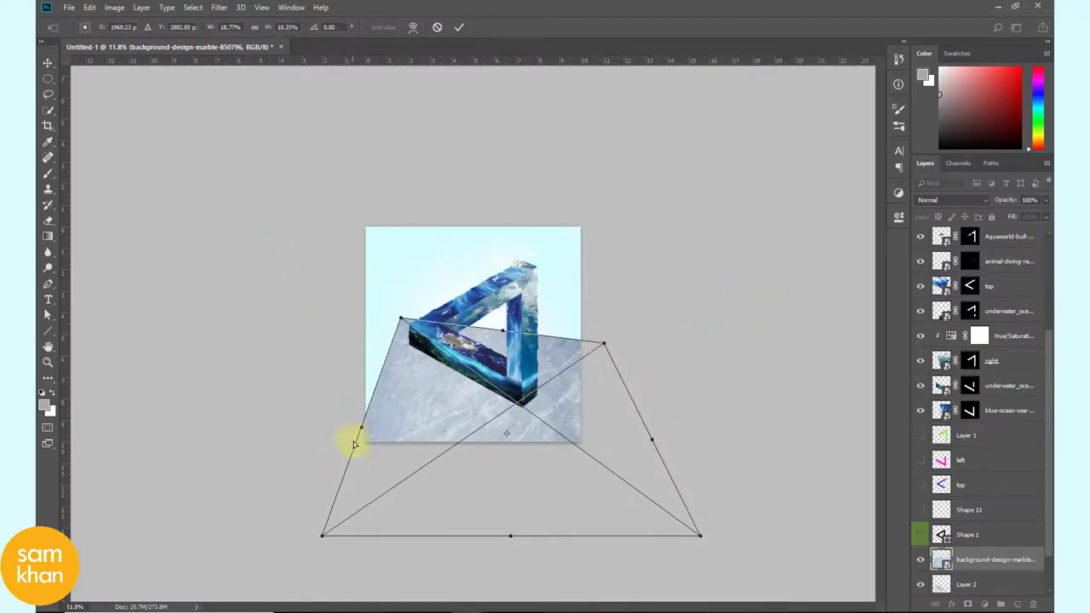
drag(362, 425, 305, 412)
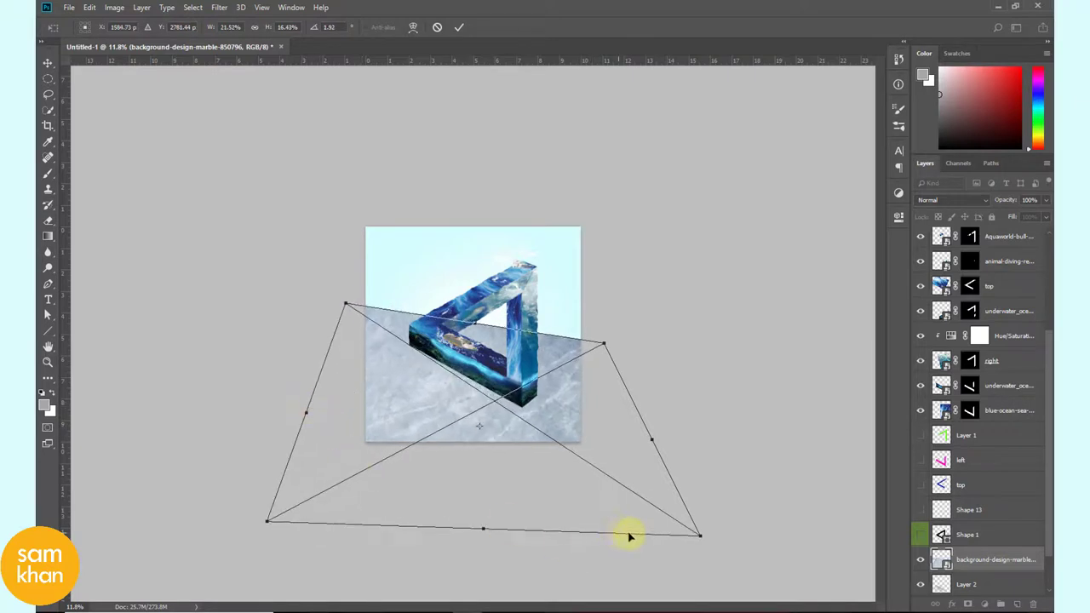
drag(702, 536, 615, 538)
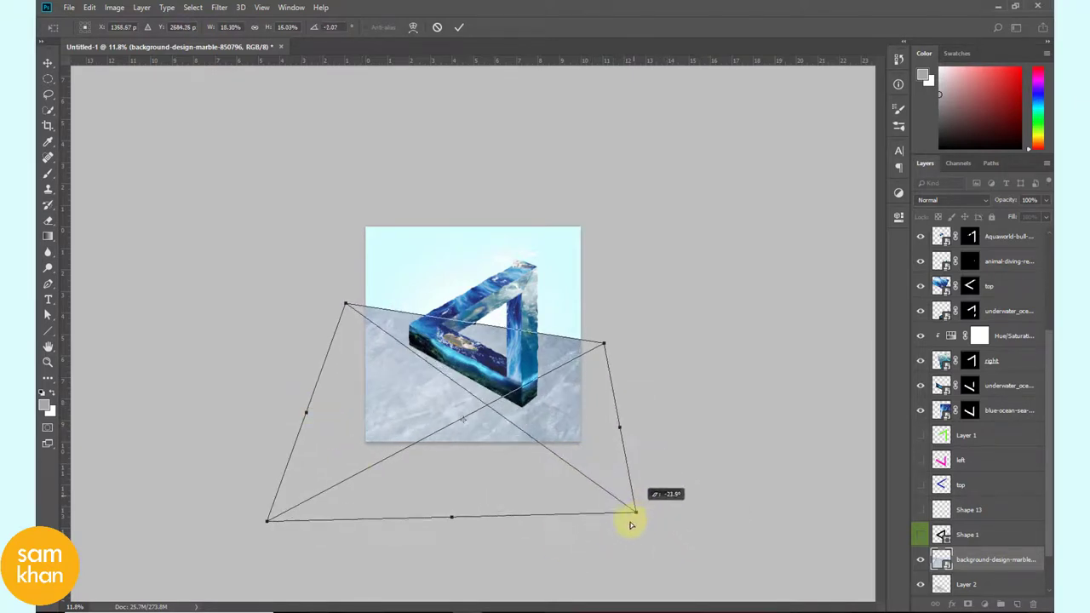
drag(600, 347, 548, 349)
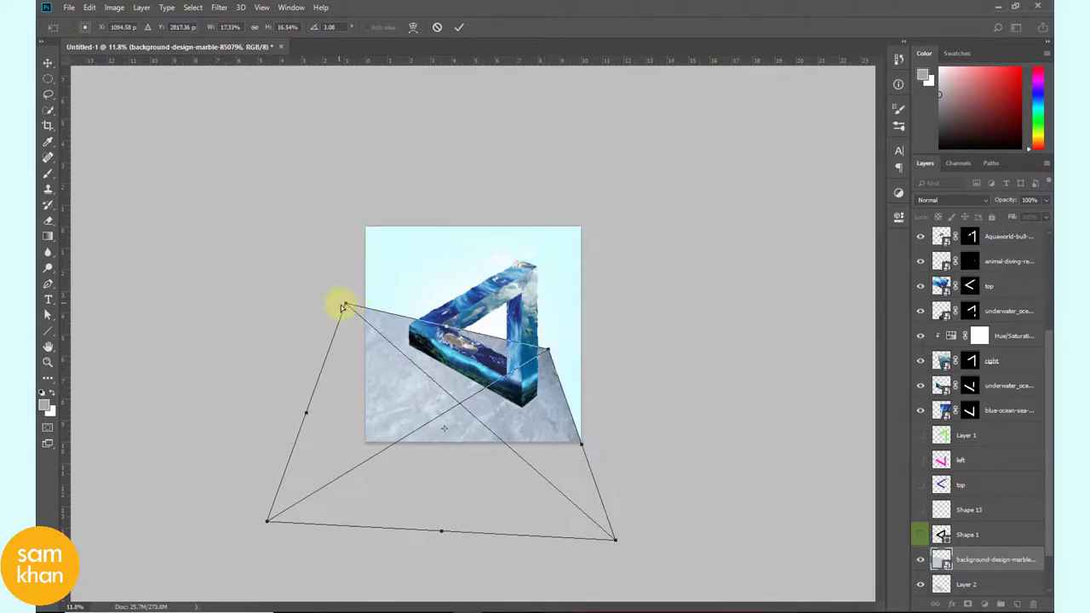
drag(342, 305, 382, 308)
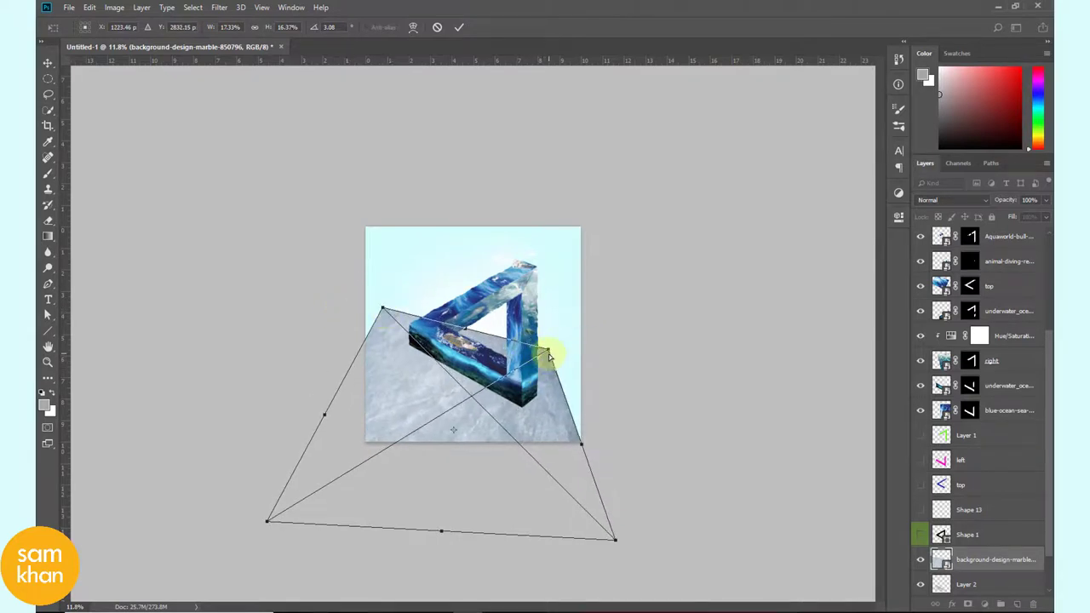
drag(549, 356, 565, 350)
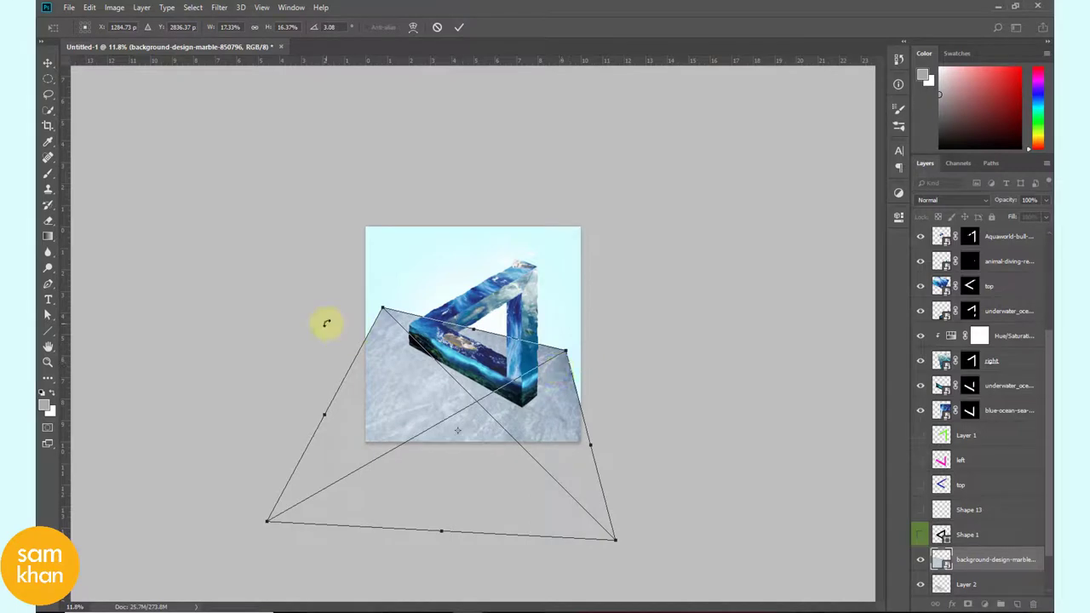
click(458, 27)
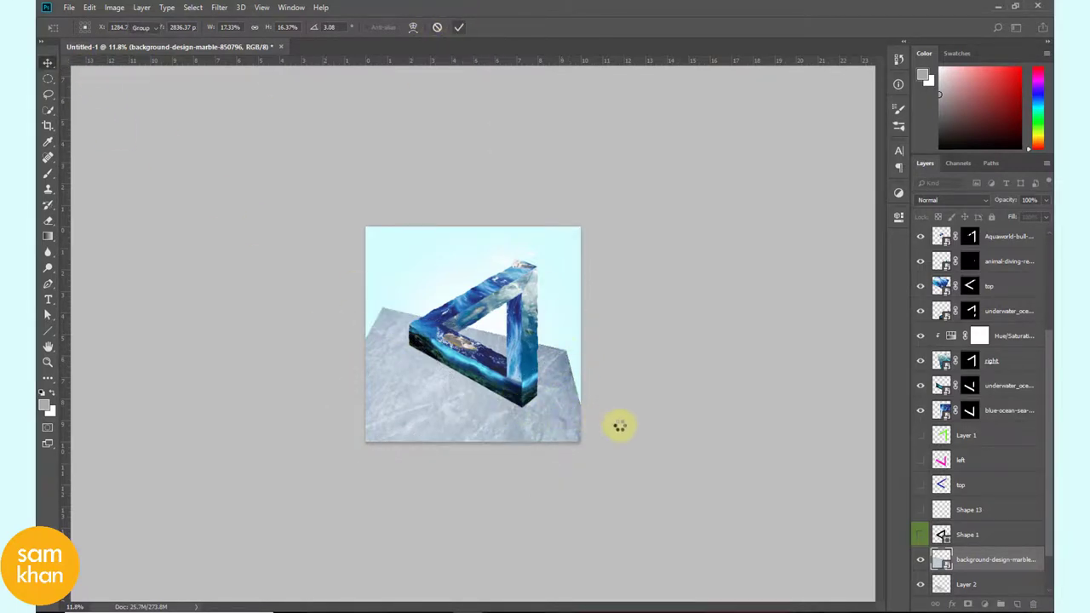
Fit the view, then set the marble layer to Multiply (after trying Screen) at 22% opacity
key(ctrl+0)
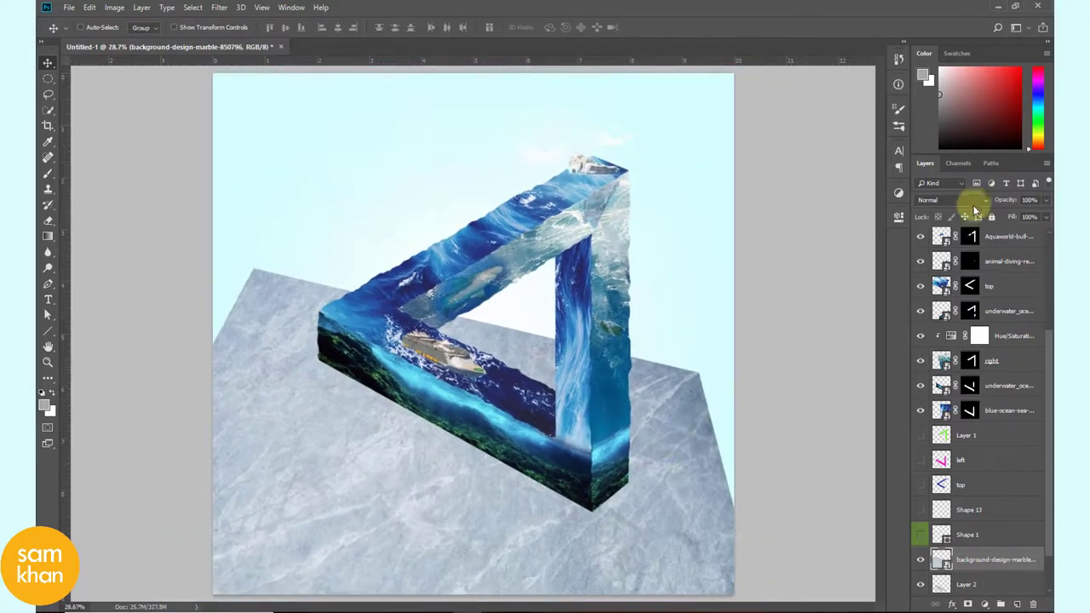
click(975, 205)
click(935, 254)
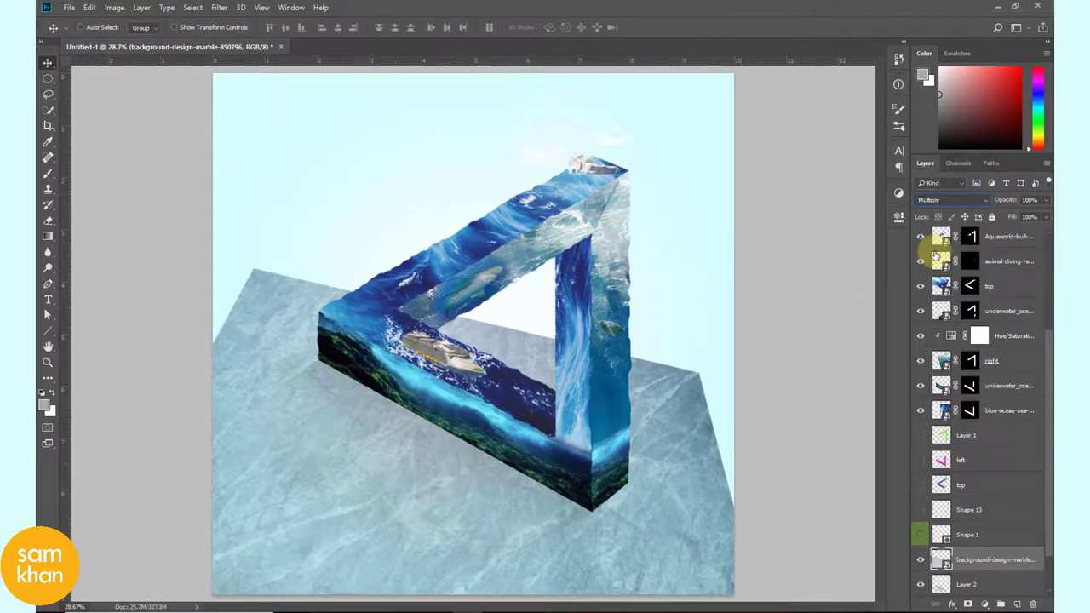
click(936, 201)
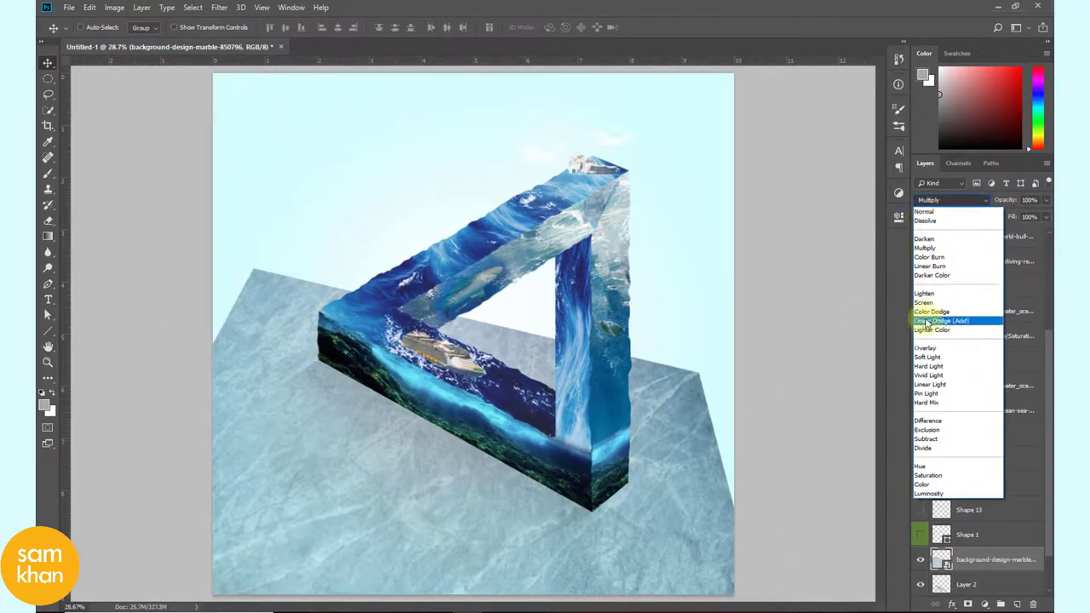
click(925, 303)
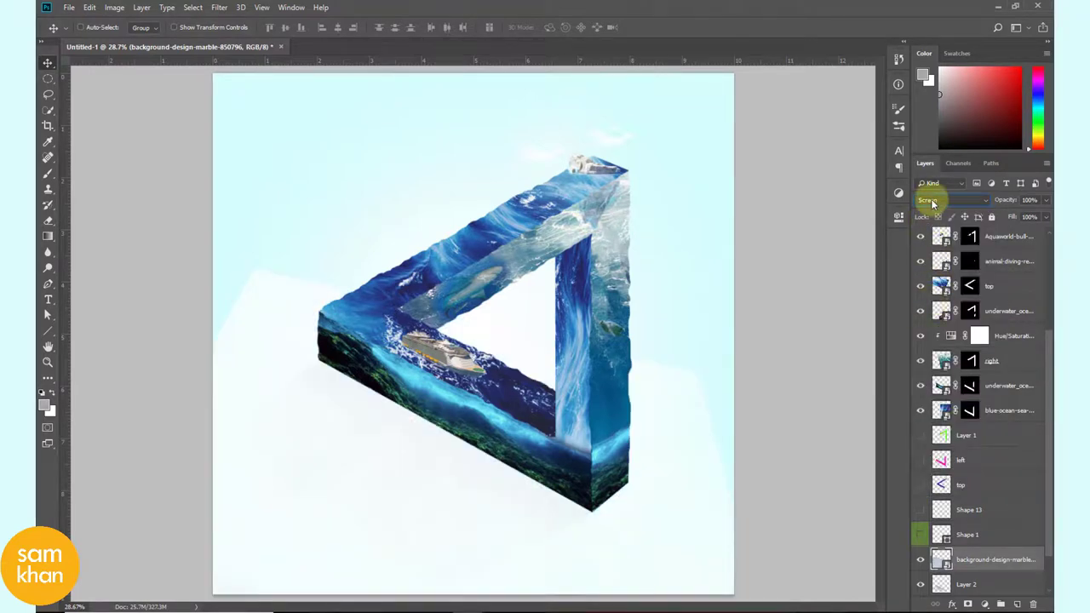
click(932, 202)
click(932, 250)
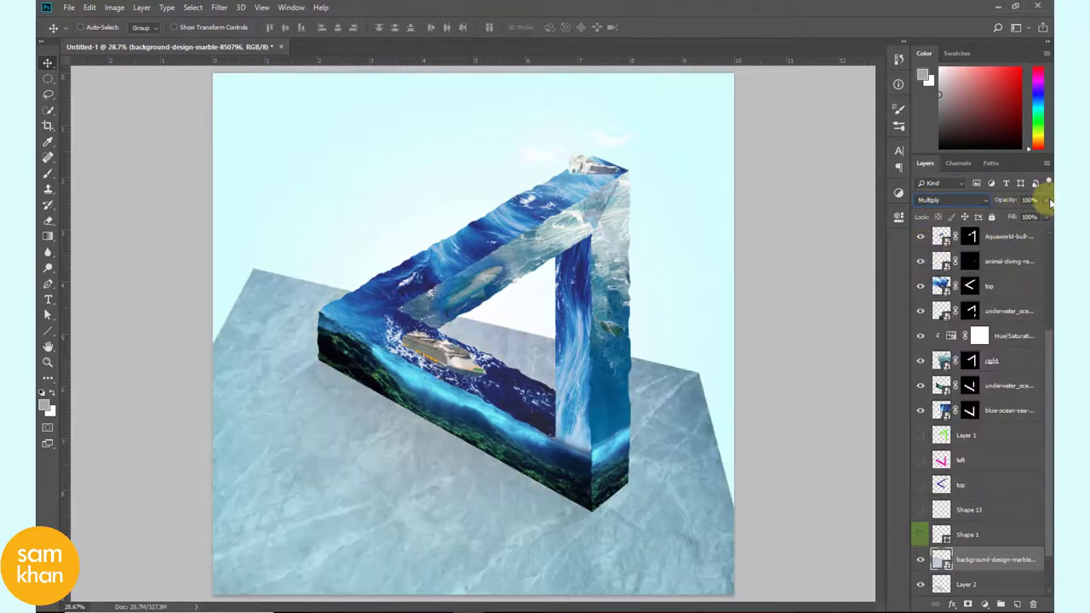
click(1049, 201)
drag(1009, 217, 992, 219)
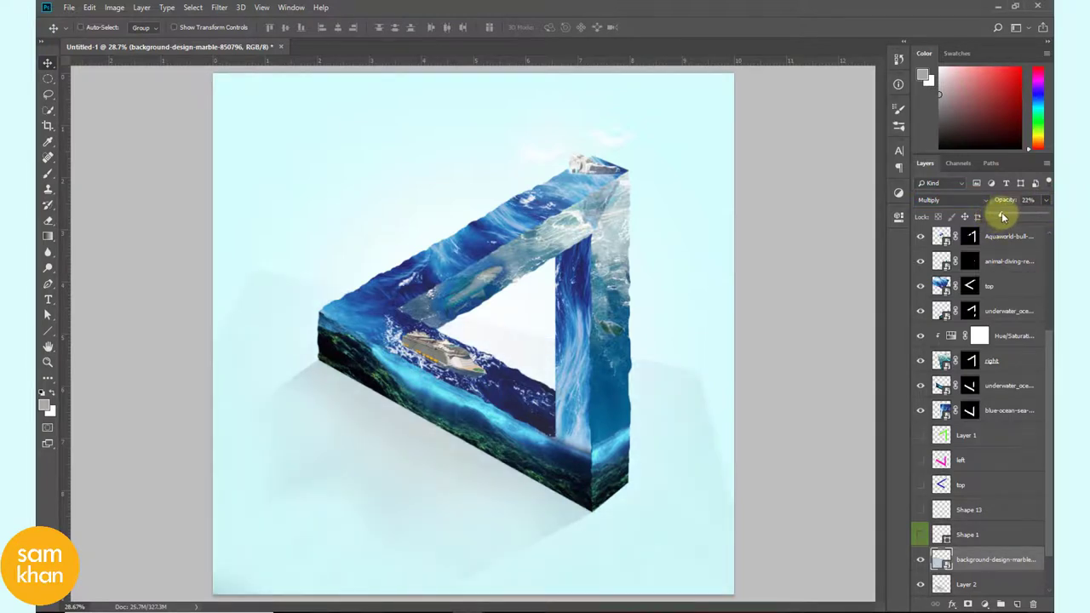
drag(998, 213, 1003, 214)
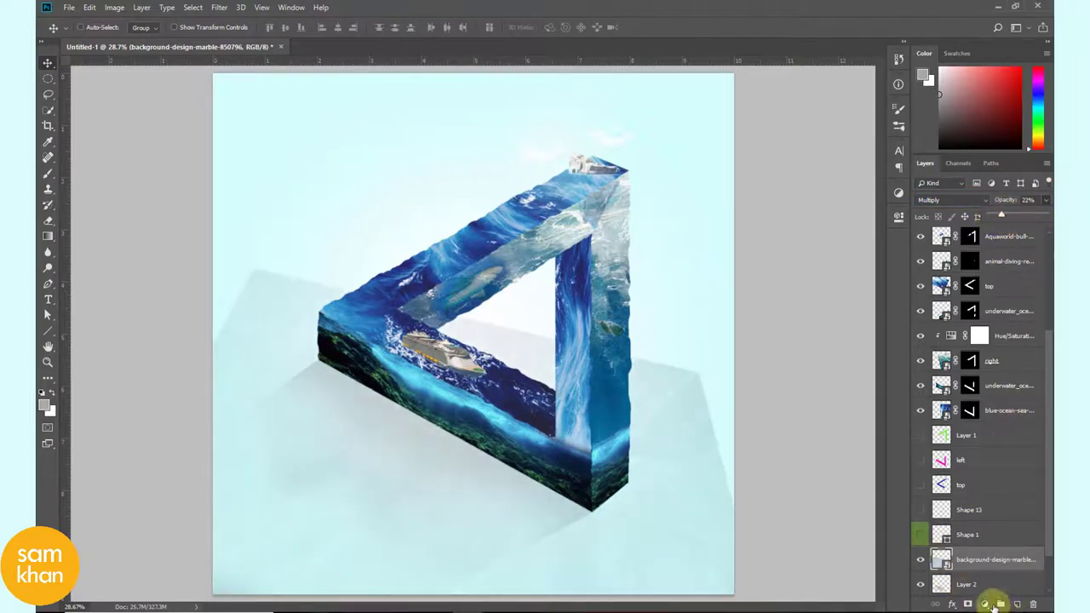
Add a layer mask to the marble floor and paint it black with a ~913 px brush
click(968, 602)
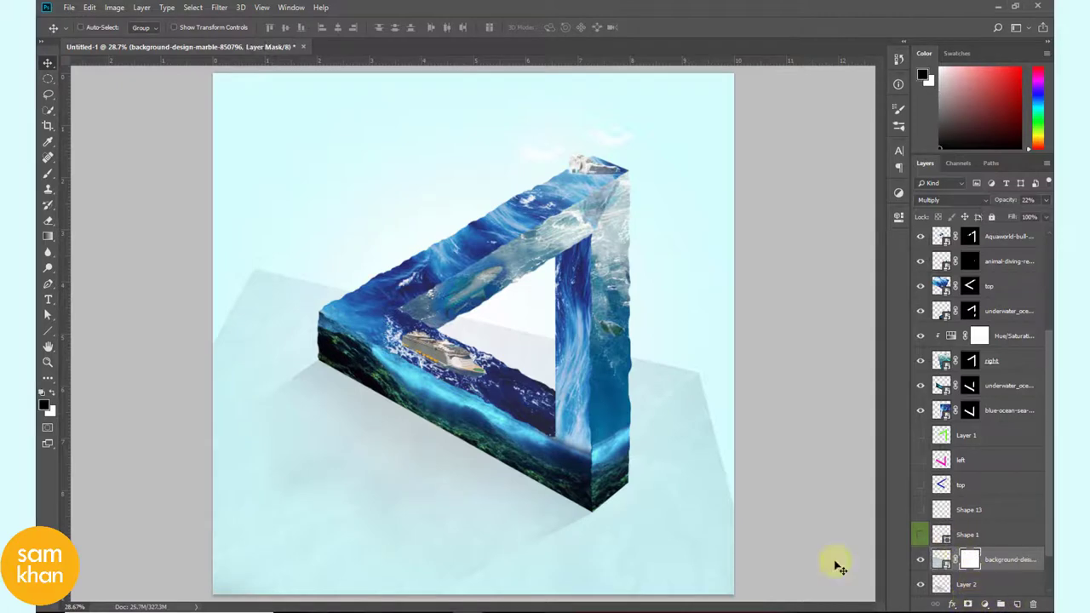
key(b)
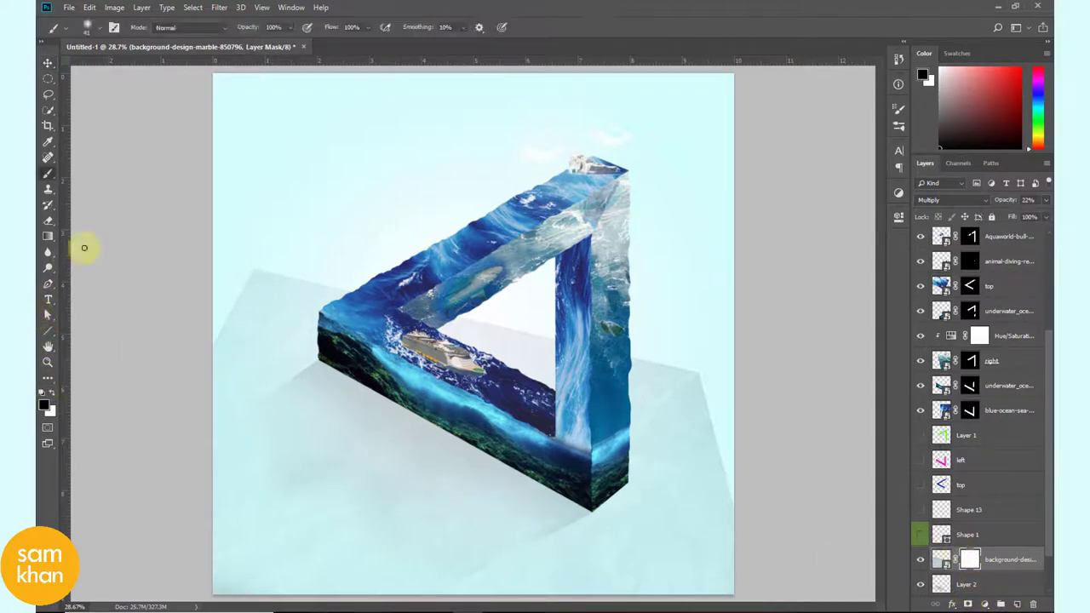
drag(337, 268, 400, 265)
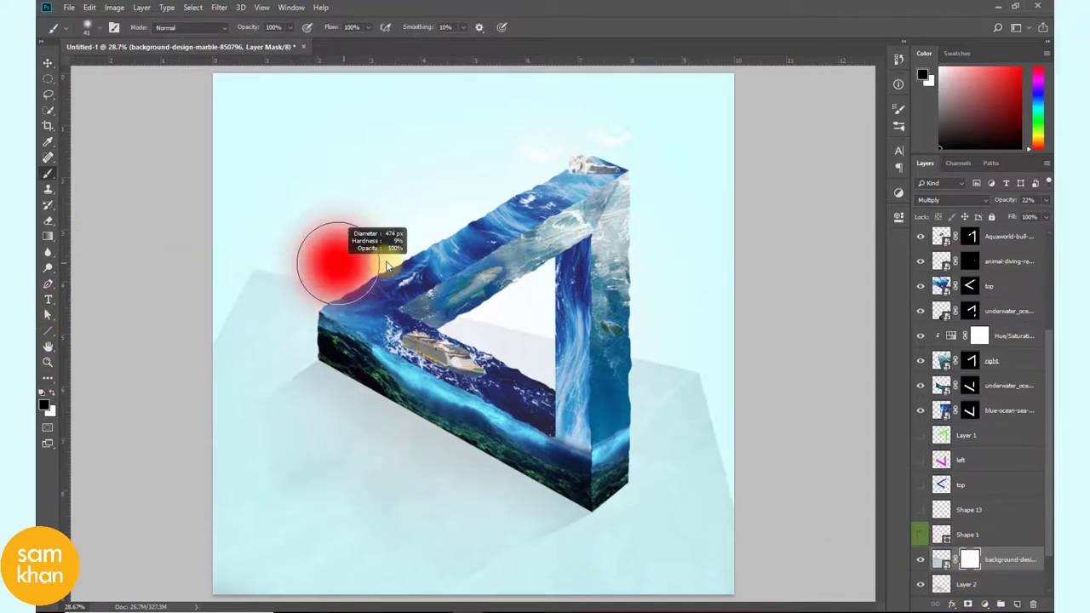
drag(258, 272, 745, 458)
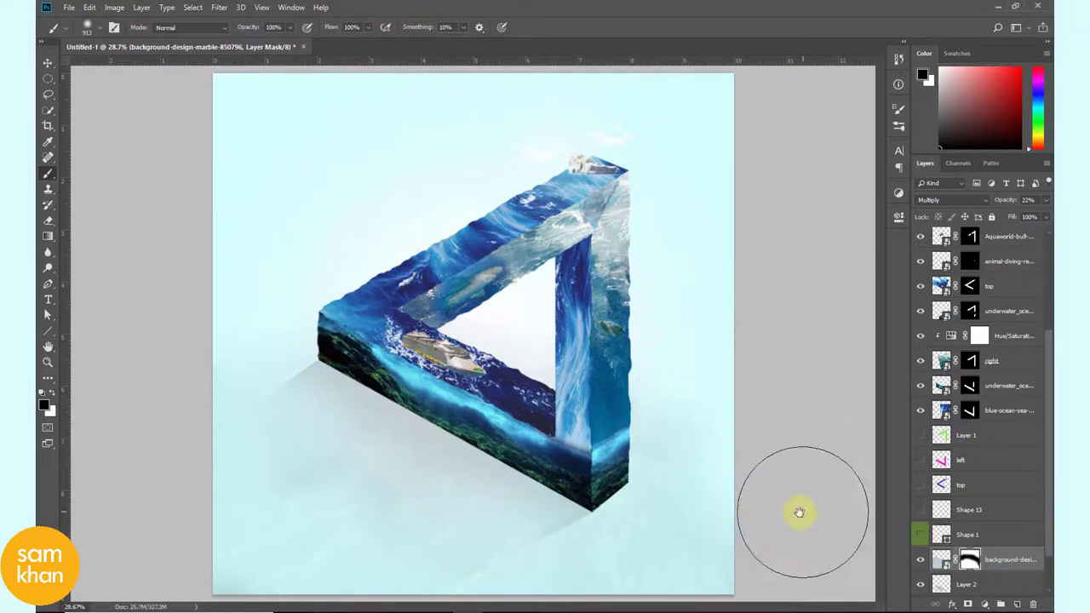
scroll(686, 499, down, 2)
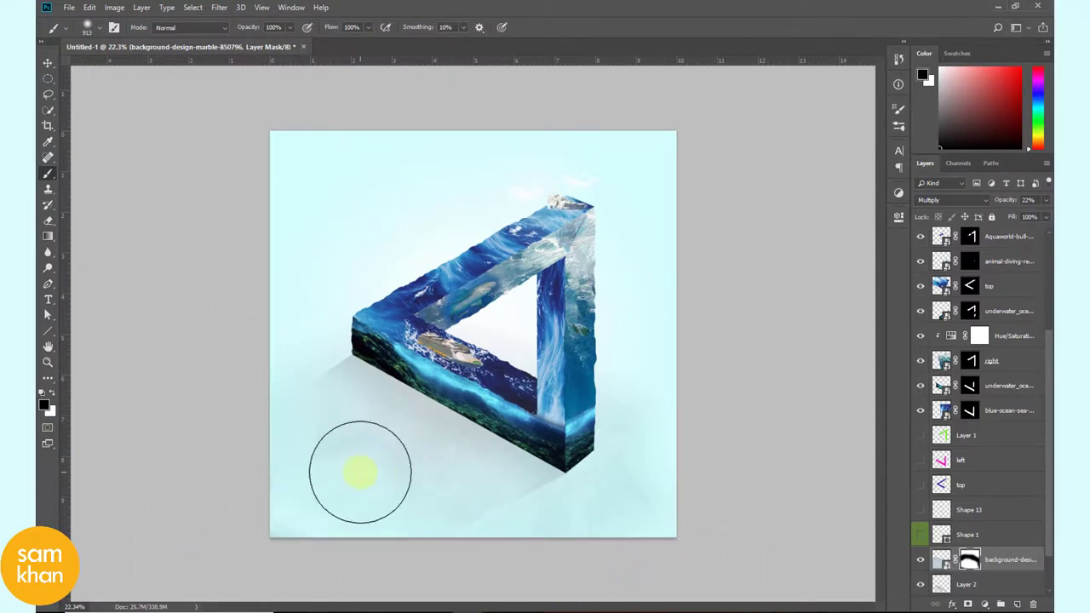
key(v)
scroll(1013, 306, up, 3)
Group every artwork layer from Cloud_PNG_Clipart down to Gradient Fill 1 into Group 1
scroll(1018, 332, up, 1)
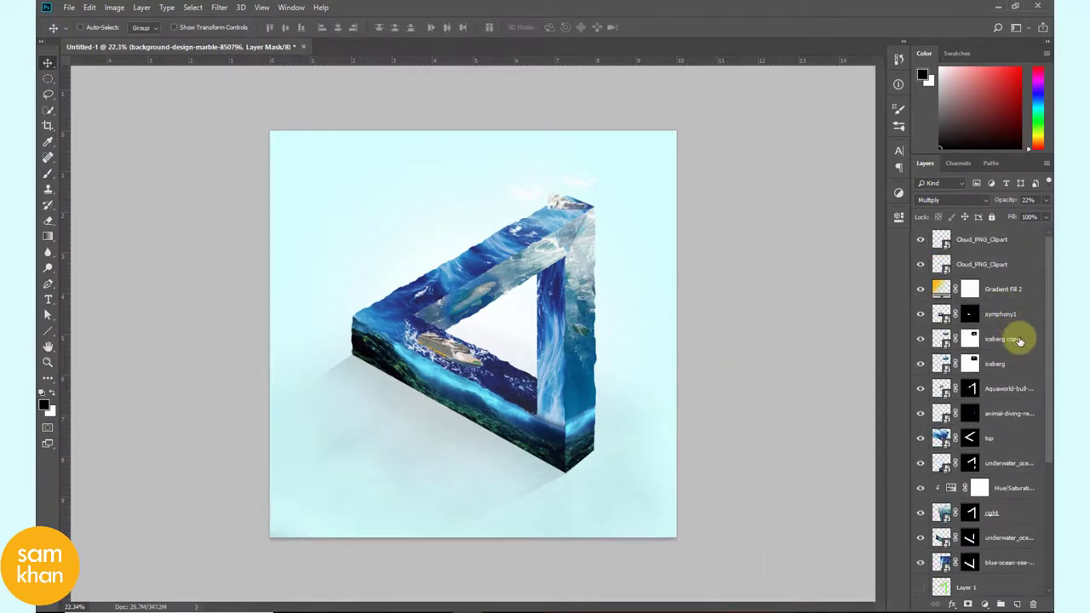
click(992, 239)
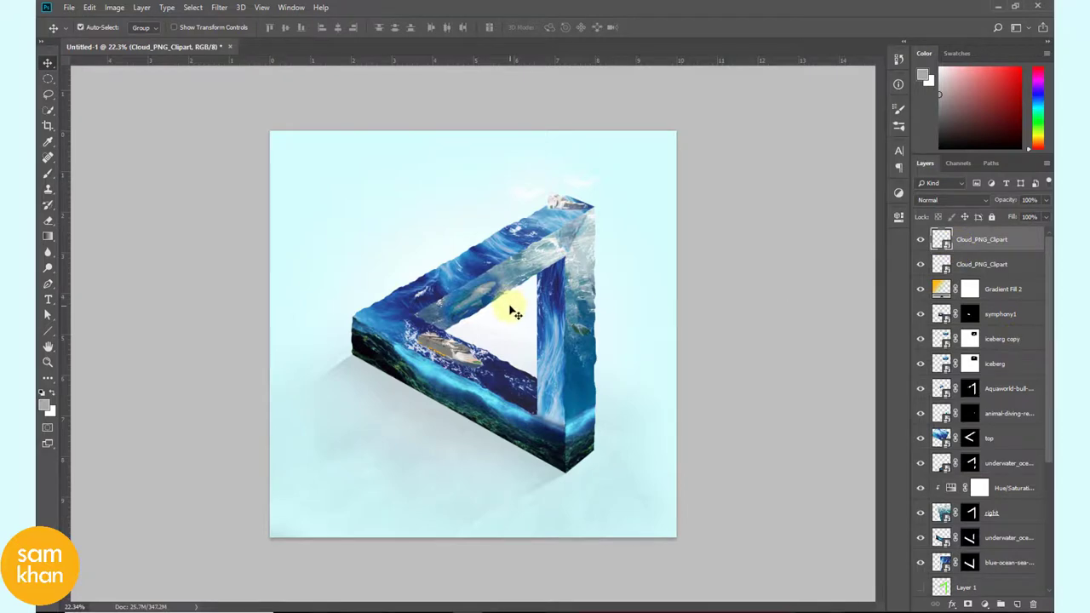
key(ctrl+plus)
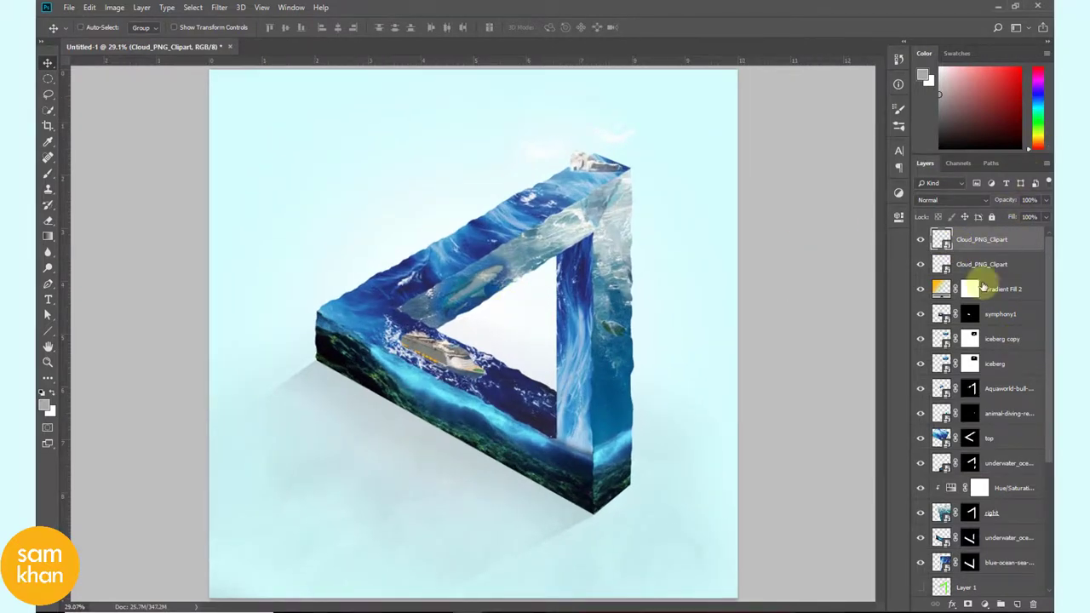
scroll(978, 476, down, 3)
scroll(990, 518, down, 1)
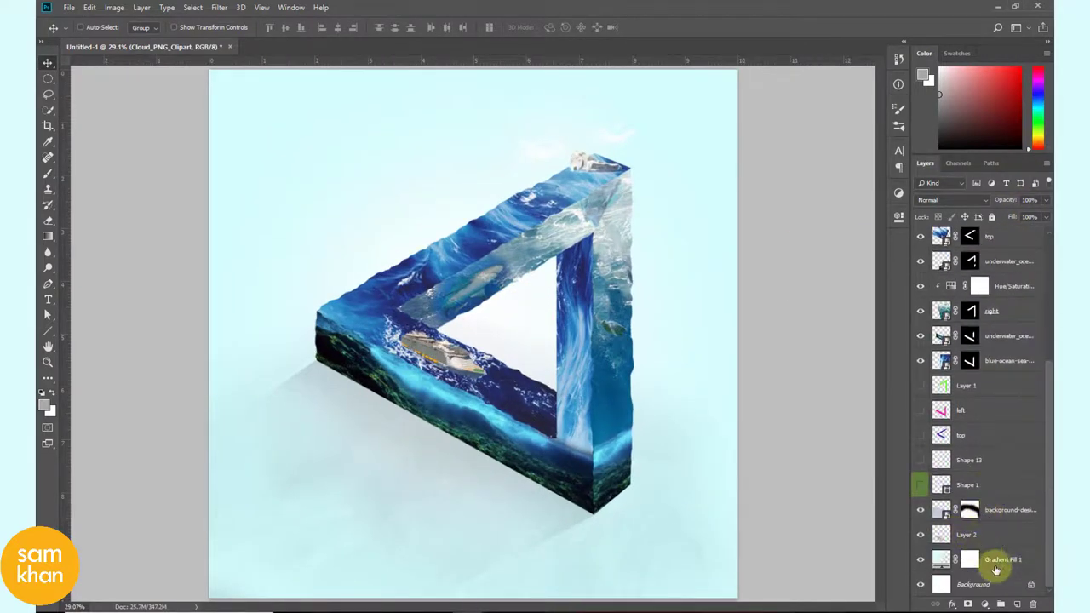
shift+click(1002, 562)
key(ctrl+g)
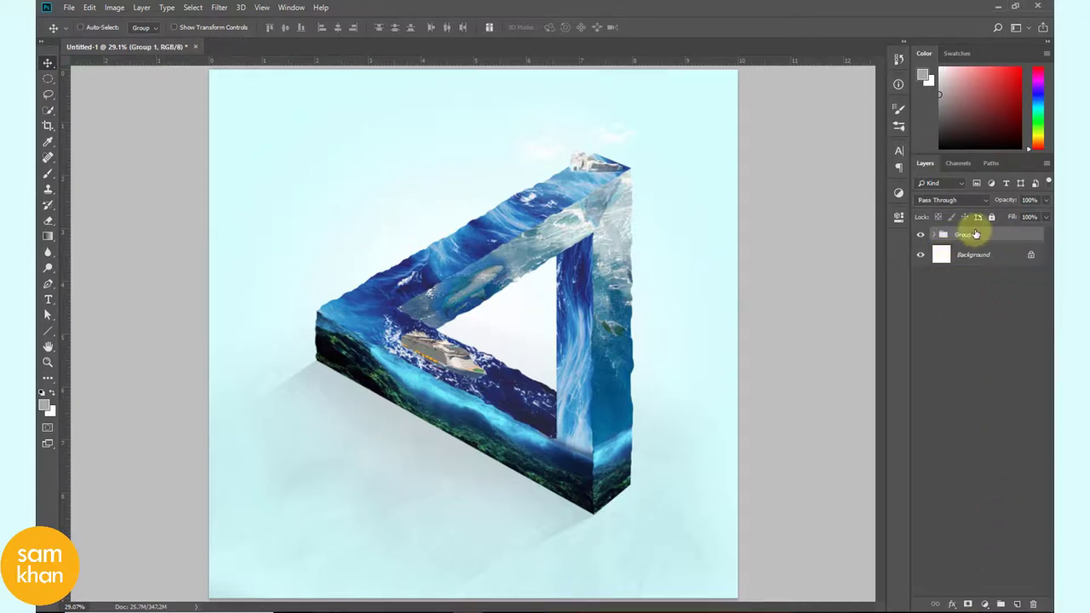
Duplicate Group 1 and merge the copy into a single Group 1 copy layer, both visible
key(ctrl+j)
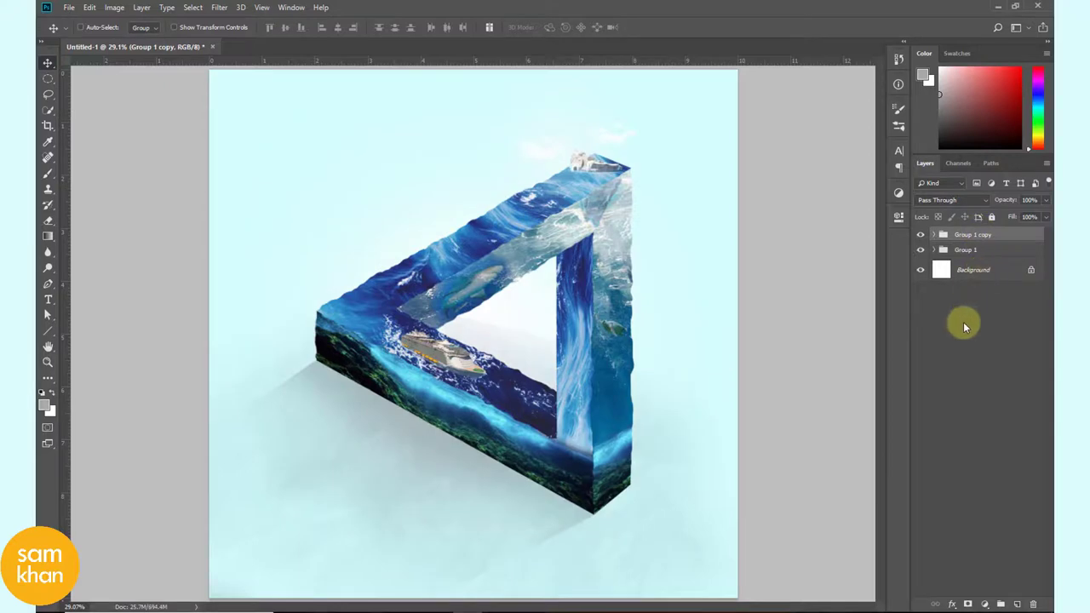
right_click(994, 237)
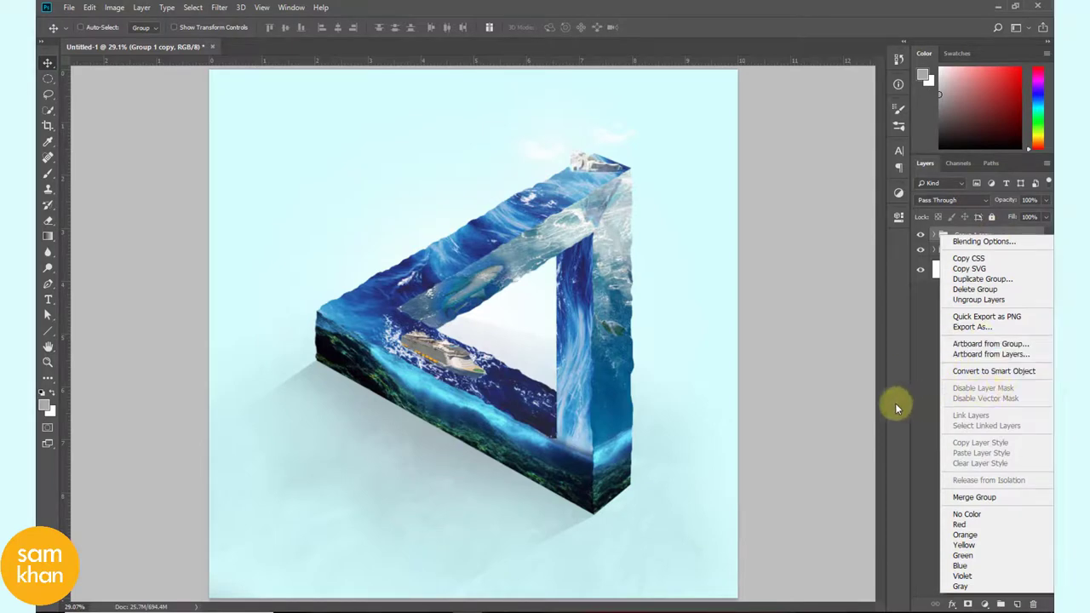
click(974, 497)
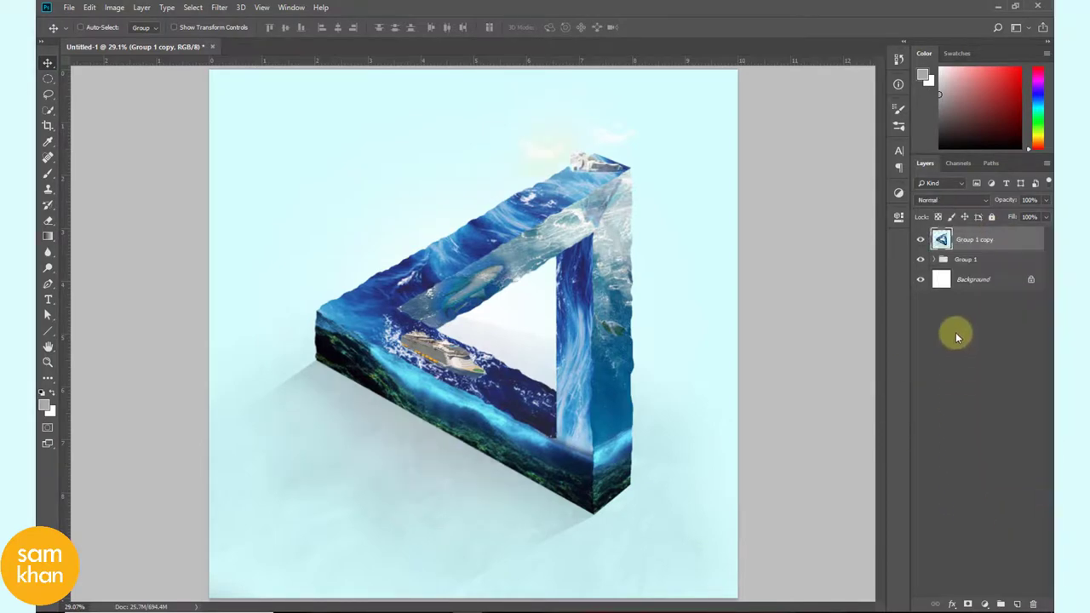
click(920, 239)
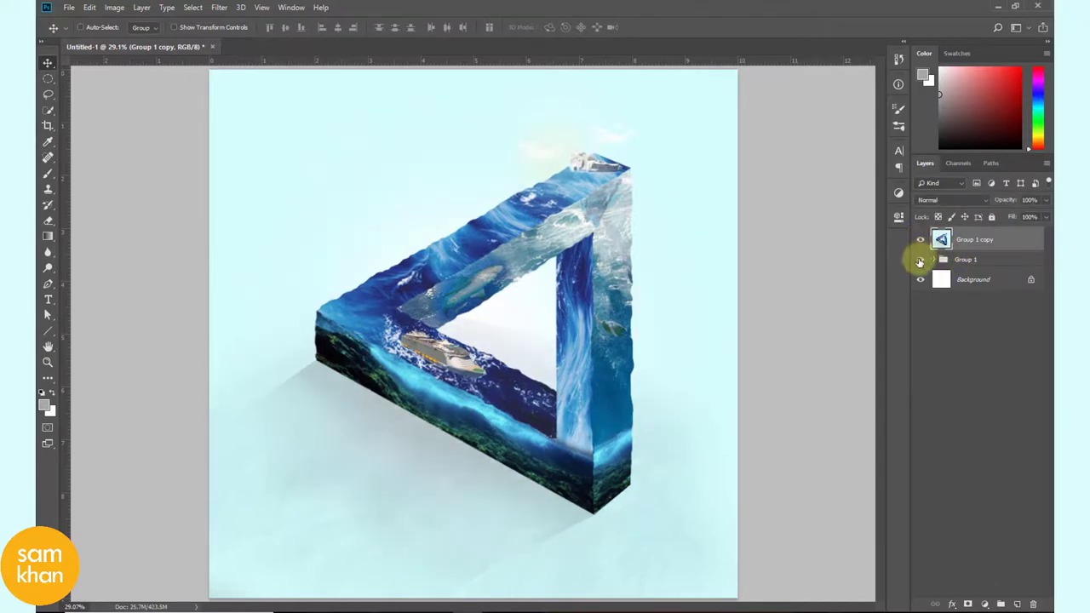
click(920, 259)
click(920, 239)
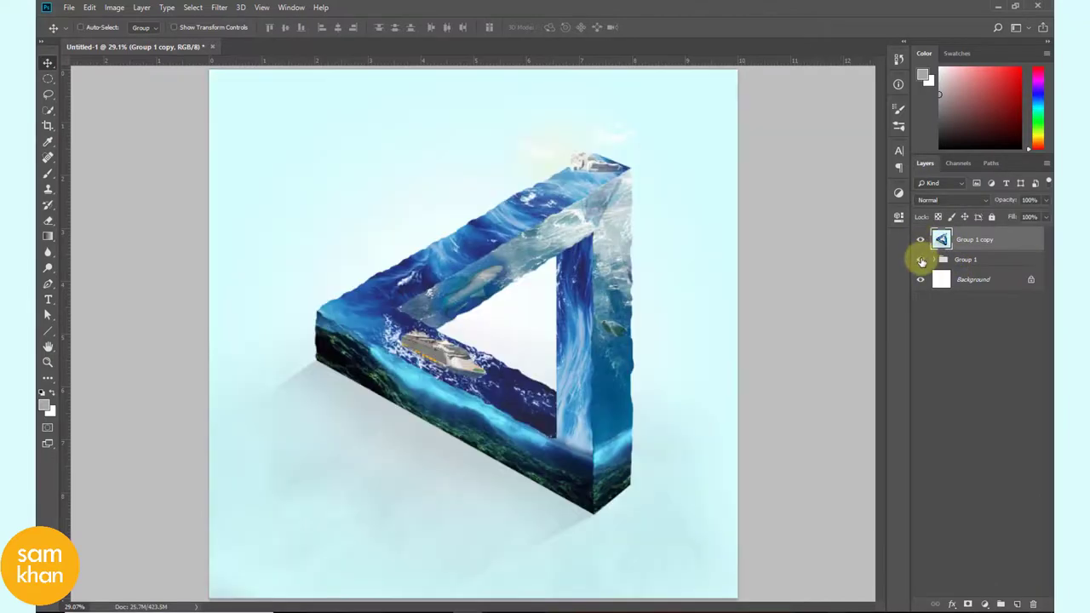
click(919, 259)
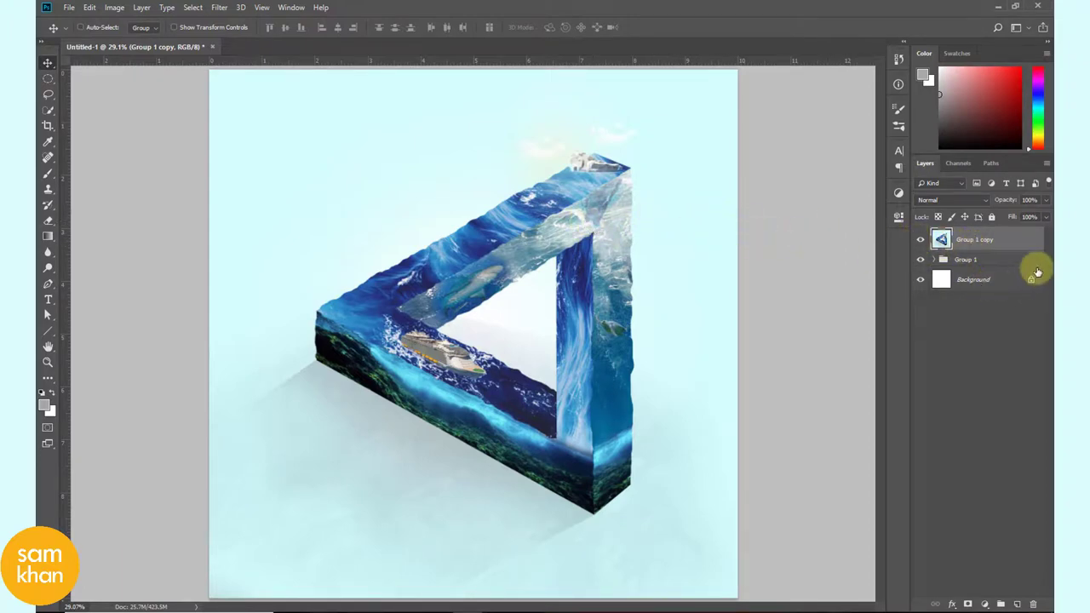
Apply the Camera Raw Filter to the merged layer, enlarging the triangle in the preview
click(220, 8)
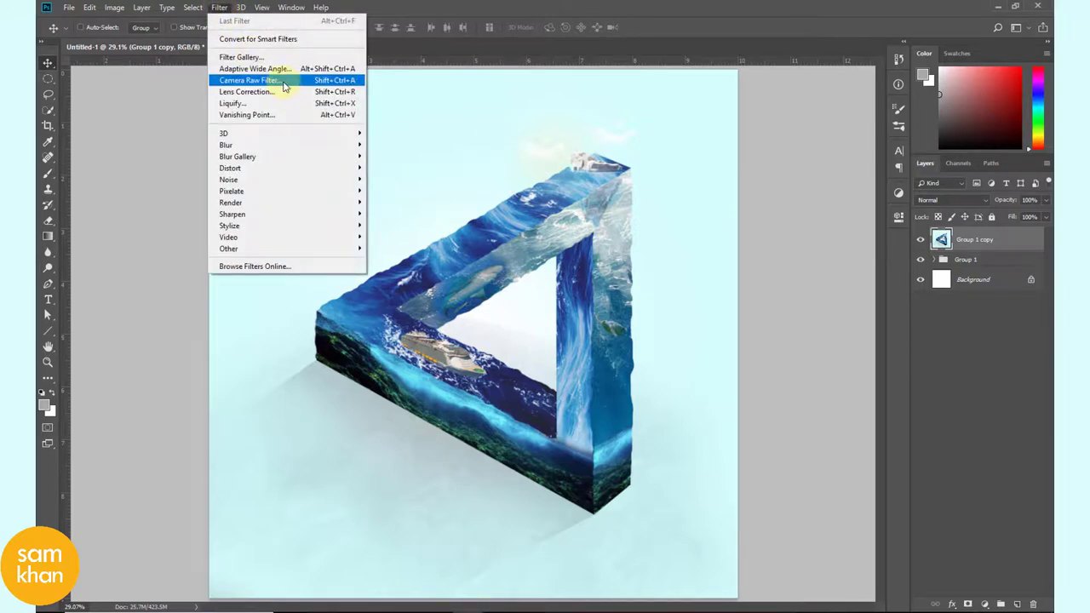
click(284, 86)
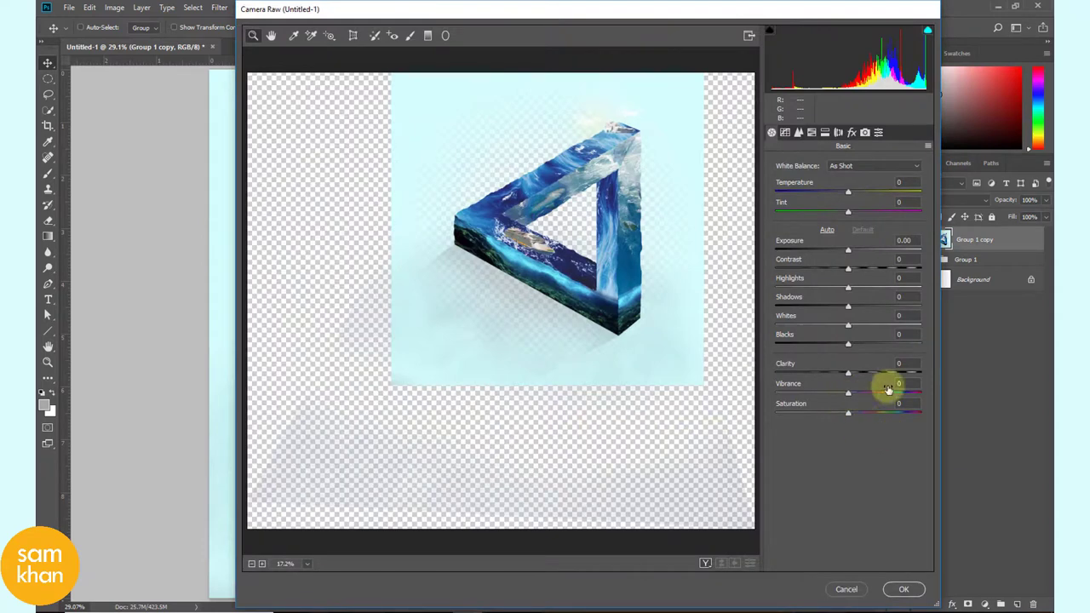
click(630, 205)
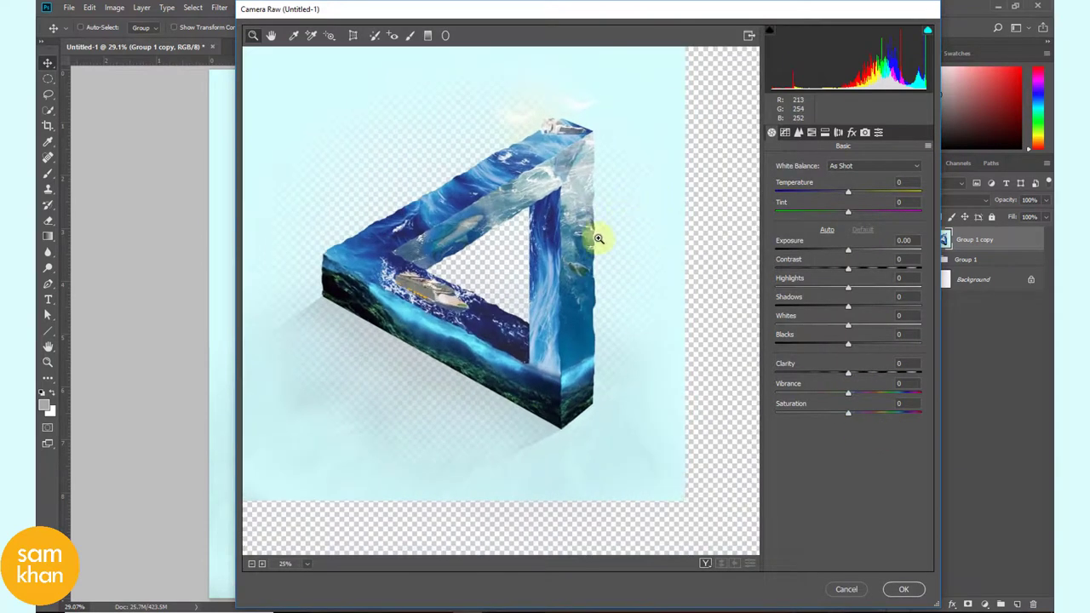
click(450, 245)
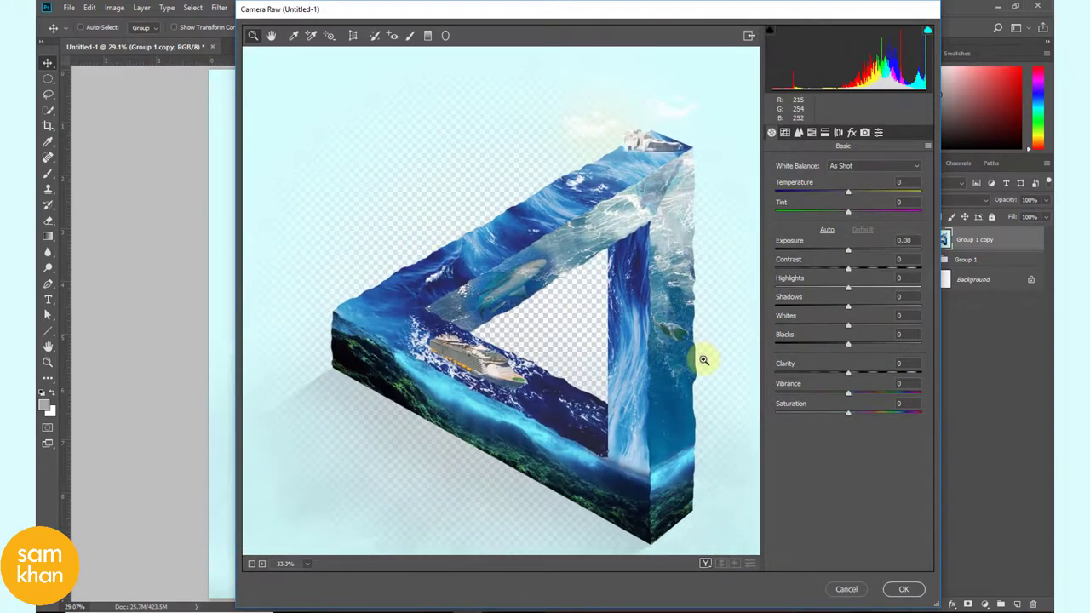
drag(695, 361, 627, 309)
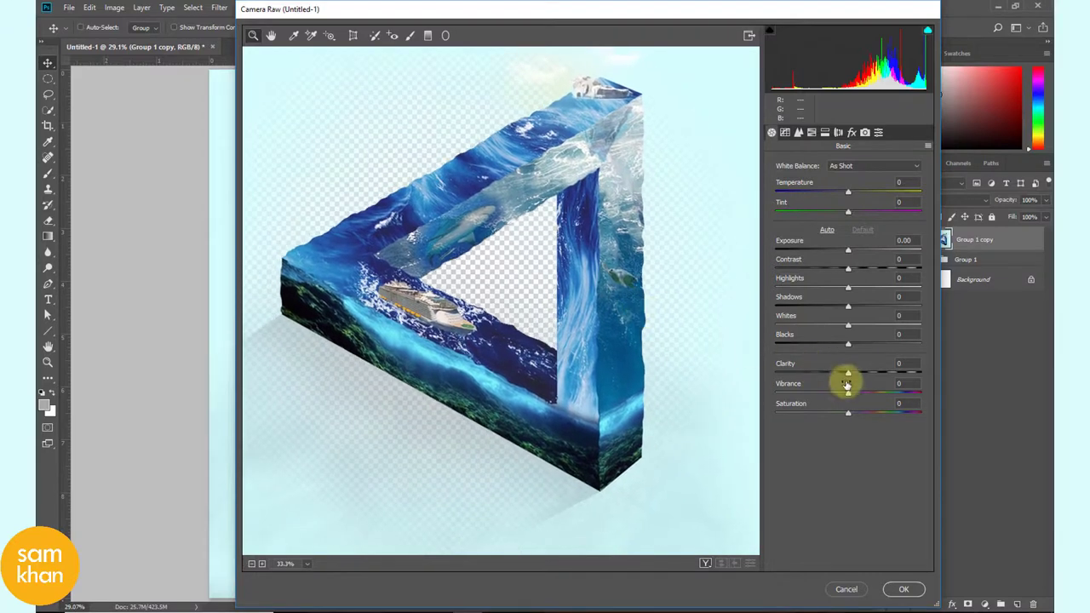
Set Clarity -5, Vibrance -20, Saturation +22, Exposure +0.10, Temperature -12 and Tint -11
mouse_move(849, 375)
mouse_down()
mouse_move(867, 371)
mouse_move(843, 372)
mouse_up()
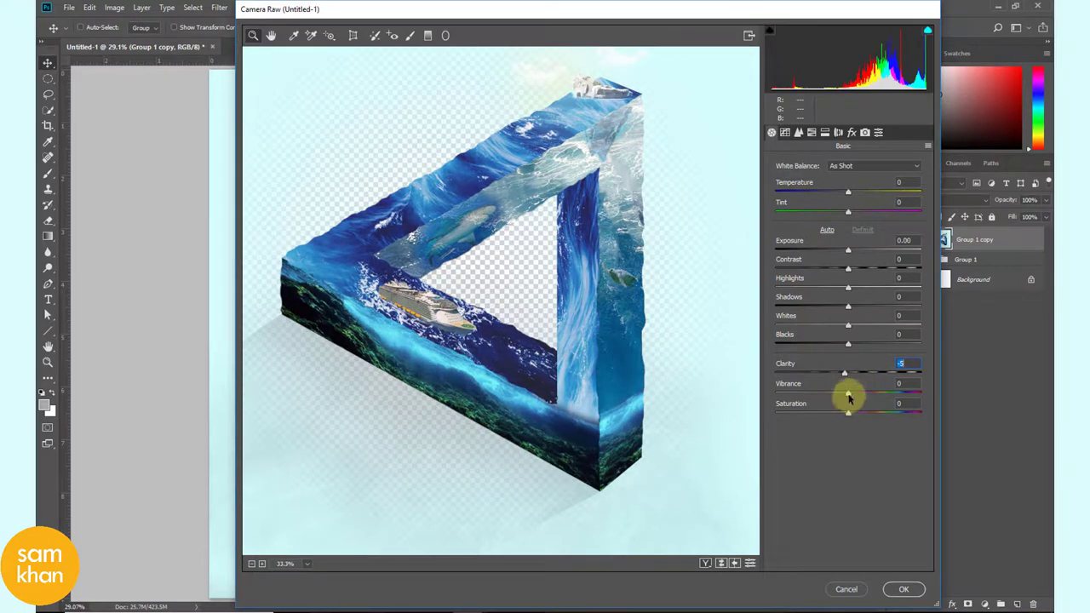
drag(848, 397, 832, 400)
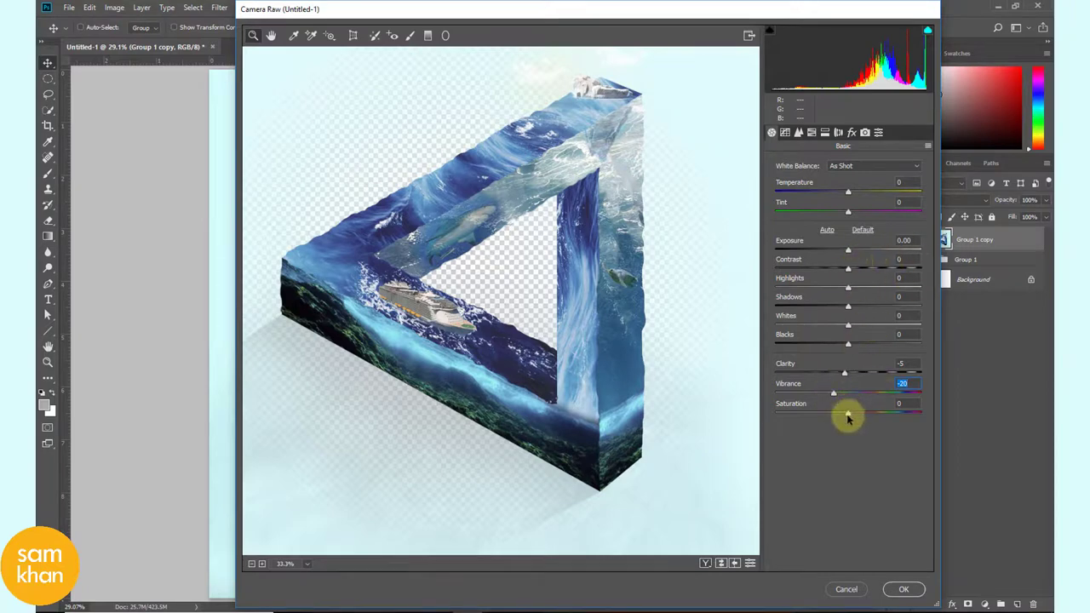
drag(848, 414, 866, 415)
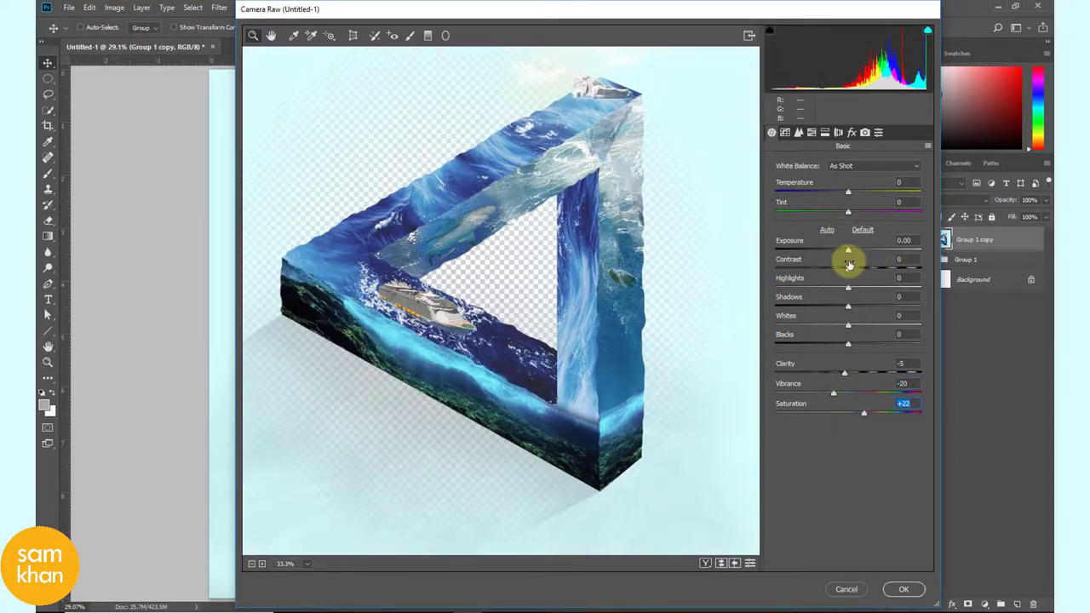
mouse_move(848, 252)
mouse_down()
mouse_move(826, 244)
mouse_move(852, 245)
mouse_up()
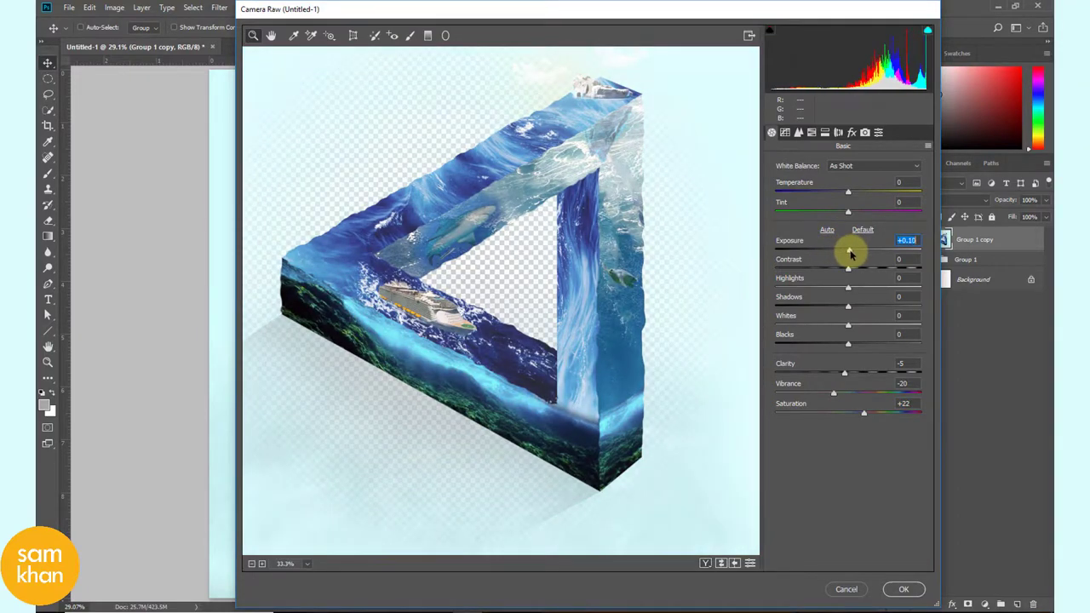
mouse_move(849, 196)
mouse_down()
mouse_move(835, 194)
mouse_move(853, 204)
mouse_move(839, 196)
mouse_move(829, 214)
mouse_move(863, 214)
mouse_move(844, 216)
mouse_up()
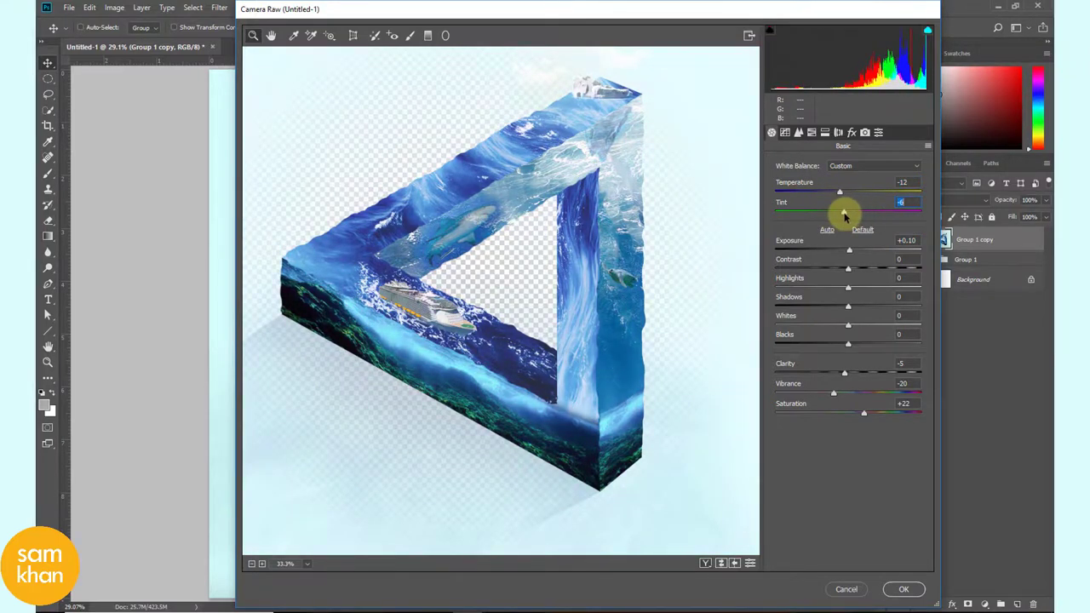
In the Effects panel, set Dehaze +9 and a post-crop vignette amount of -26
click(851, 133)
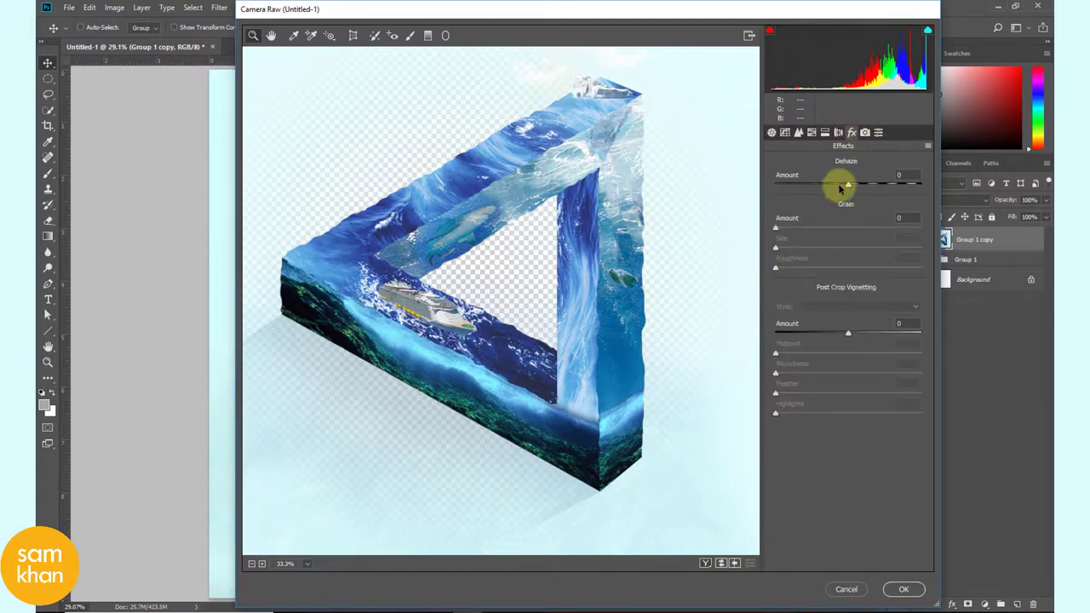
alt+click(515, 382)
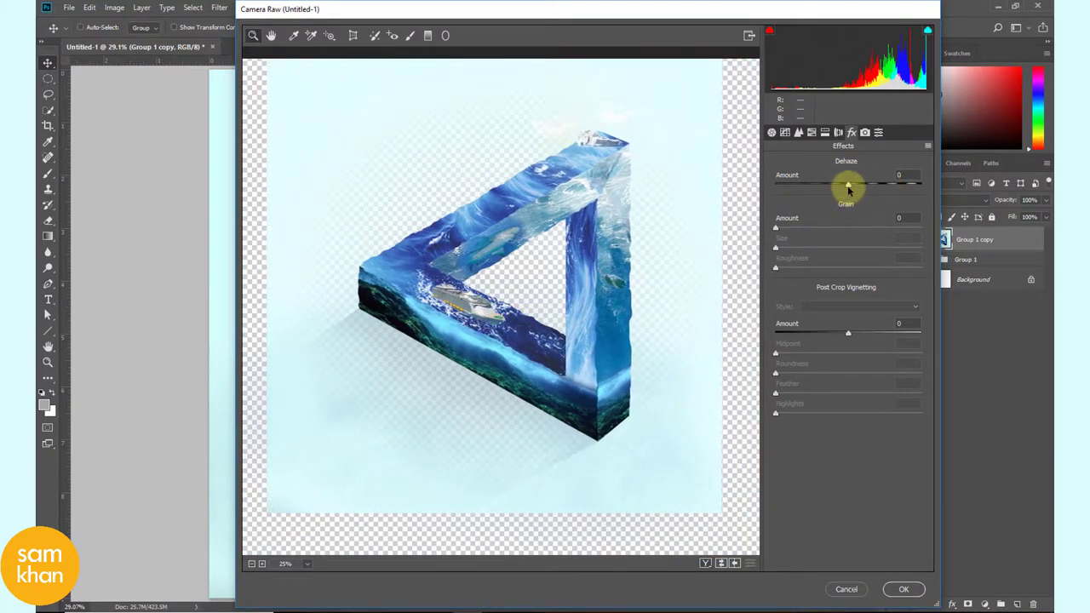
mouse_move(848, 188)
mouse_down()
mouse_move(823, 184)
mouse_move(888, 186)
mouse_move(822, 184)
mouse_move(870, 190)
mouse_move(834, 190)
mouse_move(855, 189)
mouse_up()
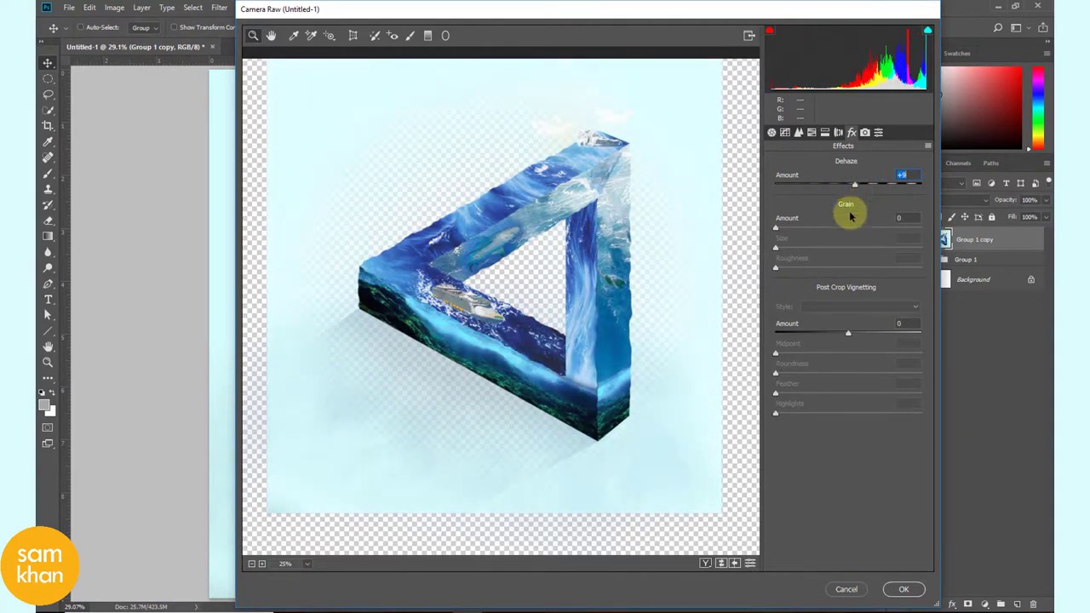
mouse_move(847, 332)
mouse_down()
mouse_move(835, 335)
mouse_move(880, 328)
mouse_move(815, 325)
mouse_move(822, 328)
mouse_up()
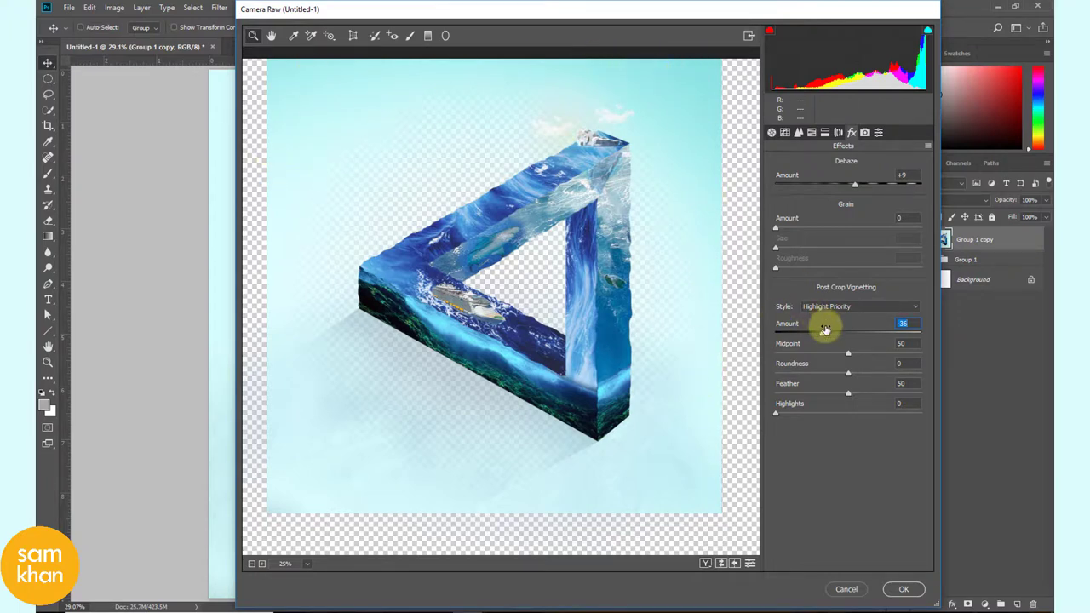
drag(822, 332, 831, 334)
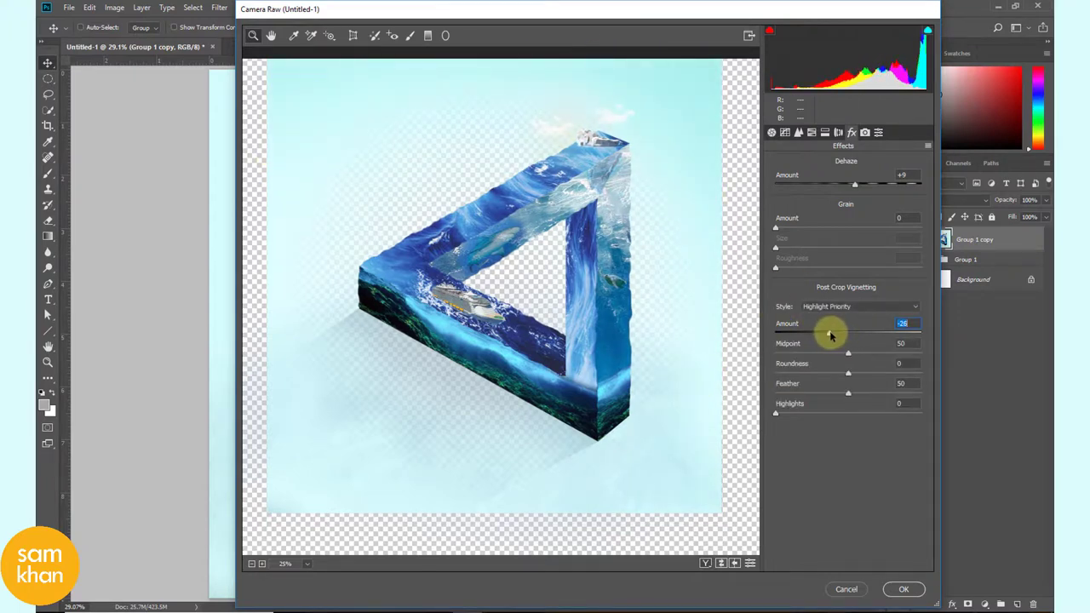
Apply the Camera Raw grade and toggle Group 1 copy to compare before and after
click(905, 590)
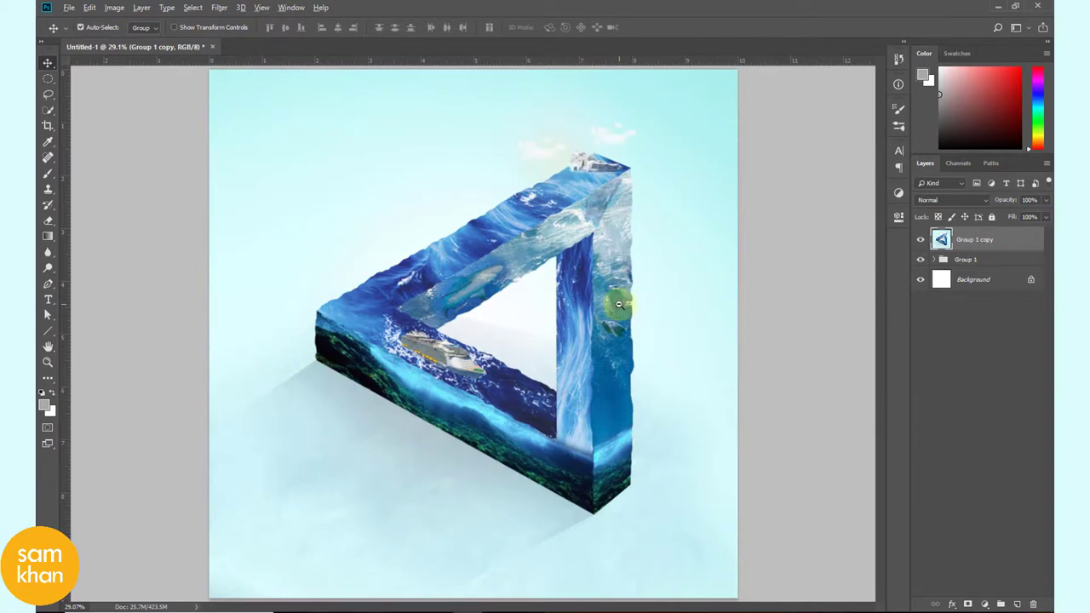
scroll(618, 303, down, 1)
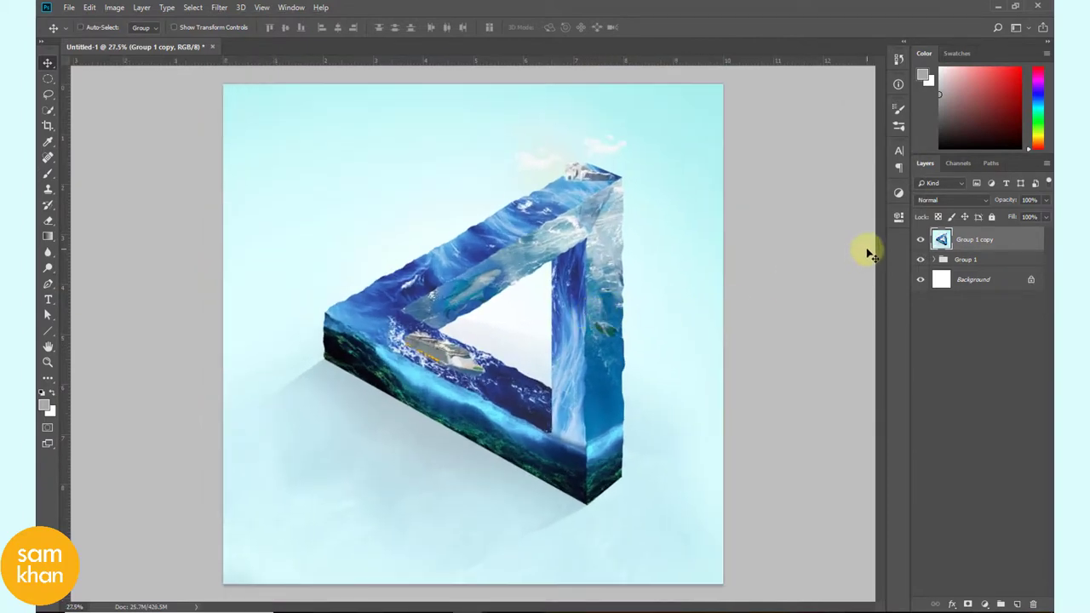
click(920, 241)
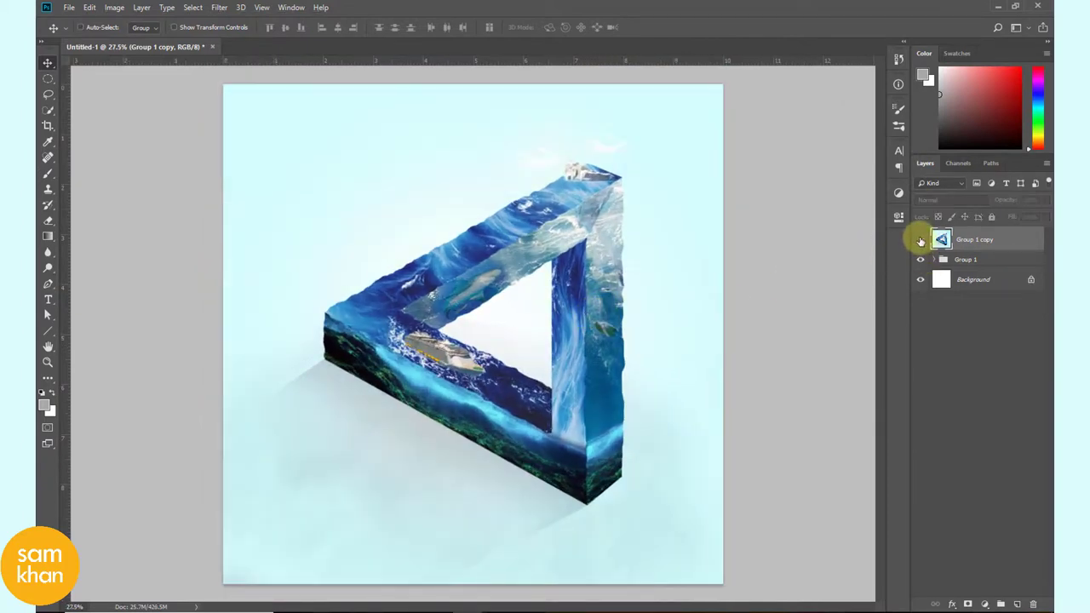
click(921, 241)
click(920, 241)
click(921, 240)
Compare the graded Group 1 copy against the ungraded artwork up close on the triangle
scroll(621, 329, up, 3)
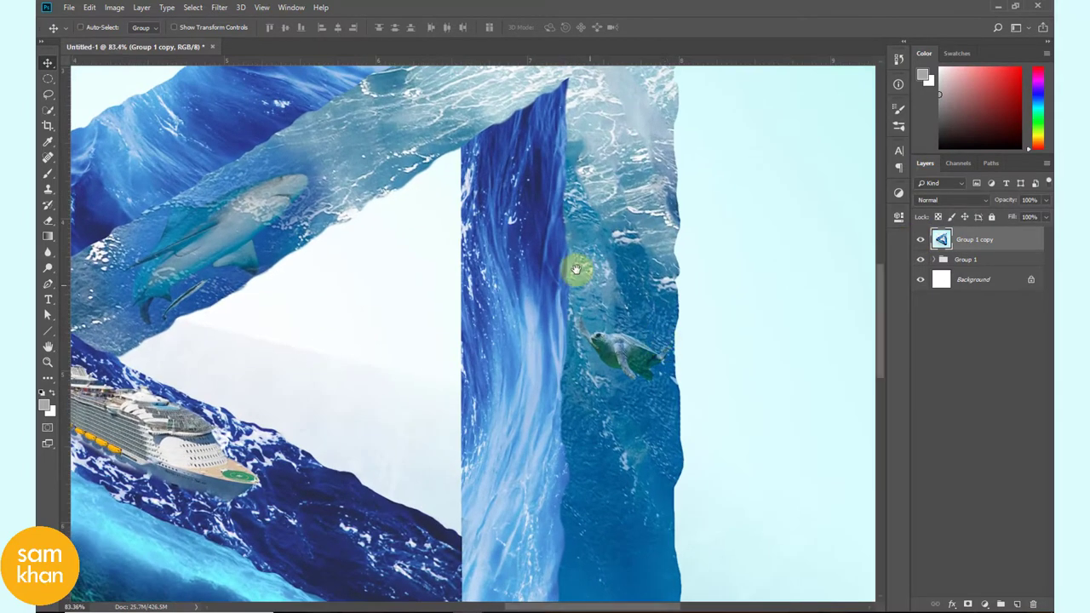
scroll(577, 268, up, 2)
drag(672, 412, 697, 450)
click(921, 242)
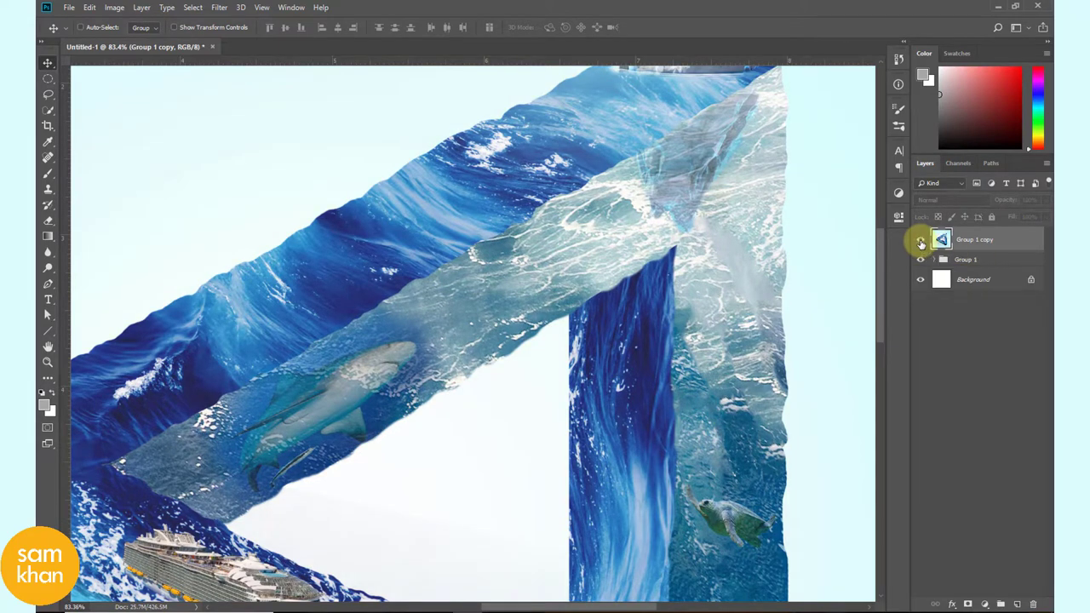
click(920, 241)
click(920, 241)
click(920, 242)
Fit the whole image on screen and hide the workspace panels
key(ctrl+0)
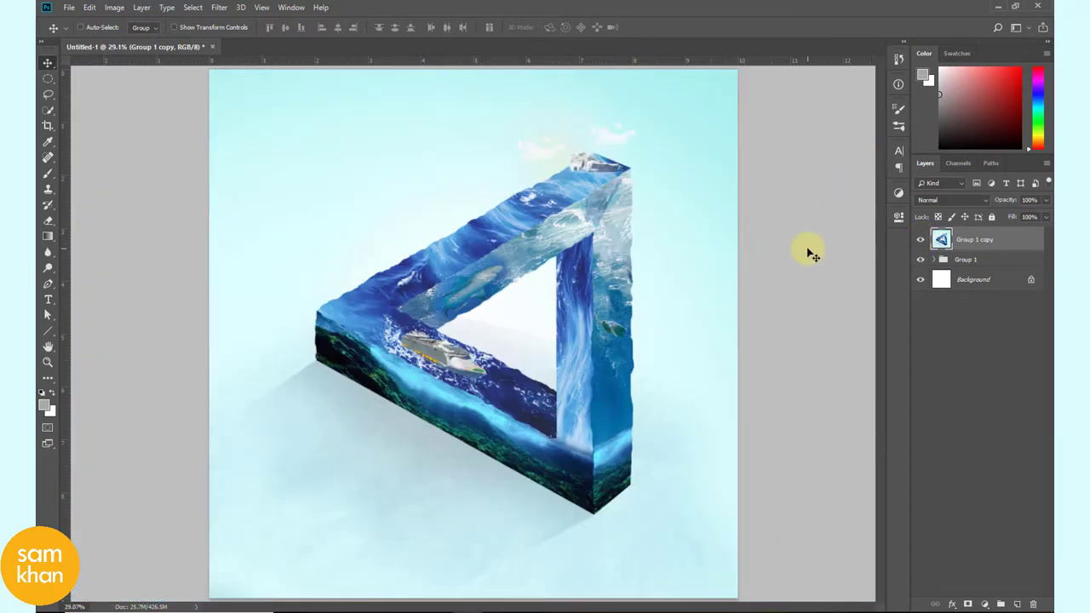
key(Tab)
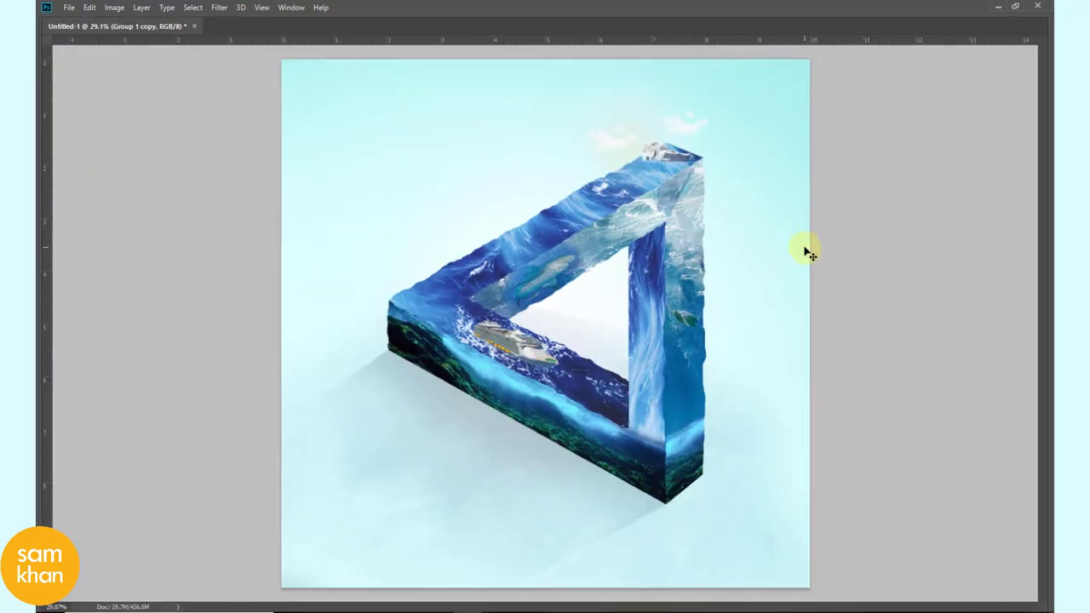
Restore the toolbar and panels and fit the finished ocean triangle to the window
key(ctrl+0)
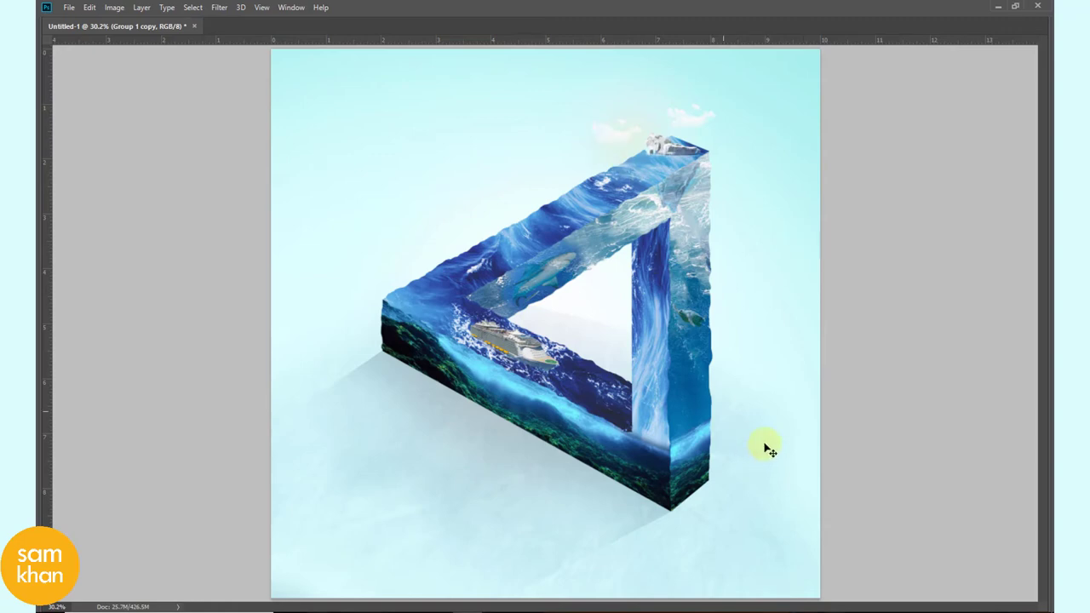
key(Tab)
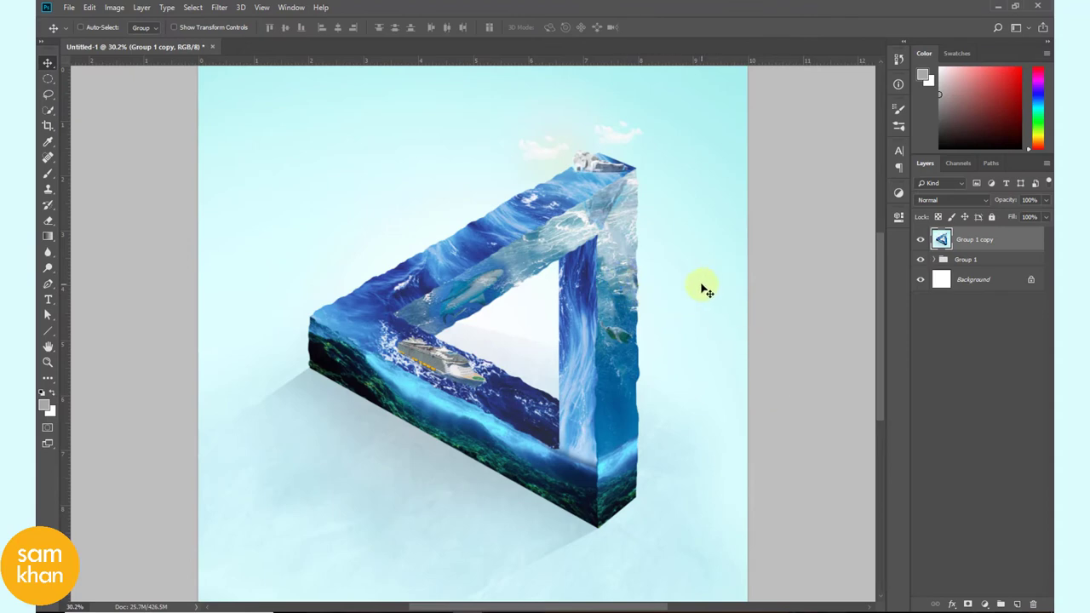
key(ctrl+0)
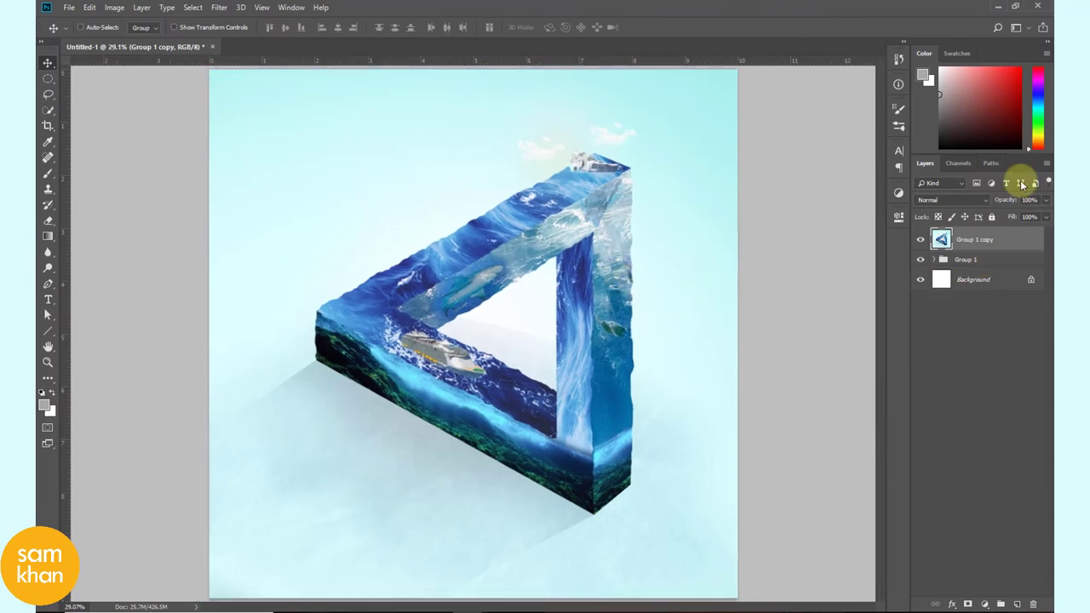